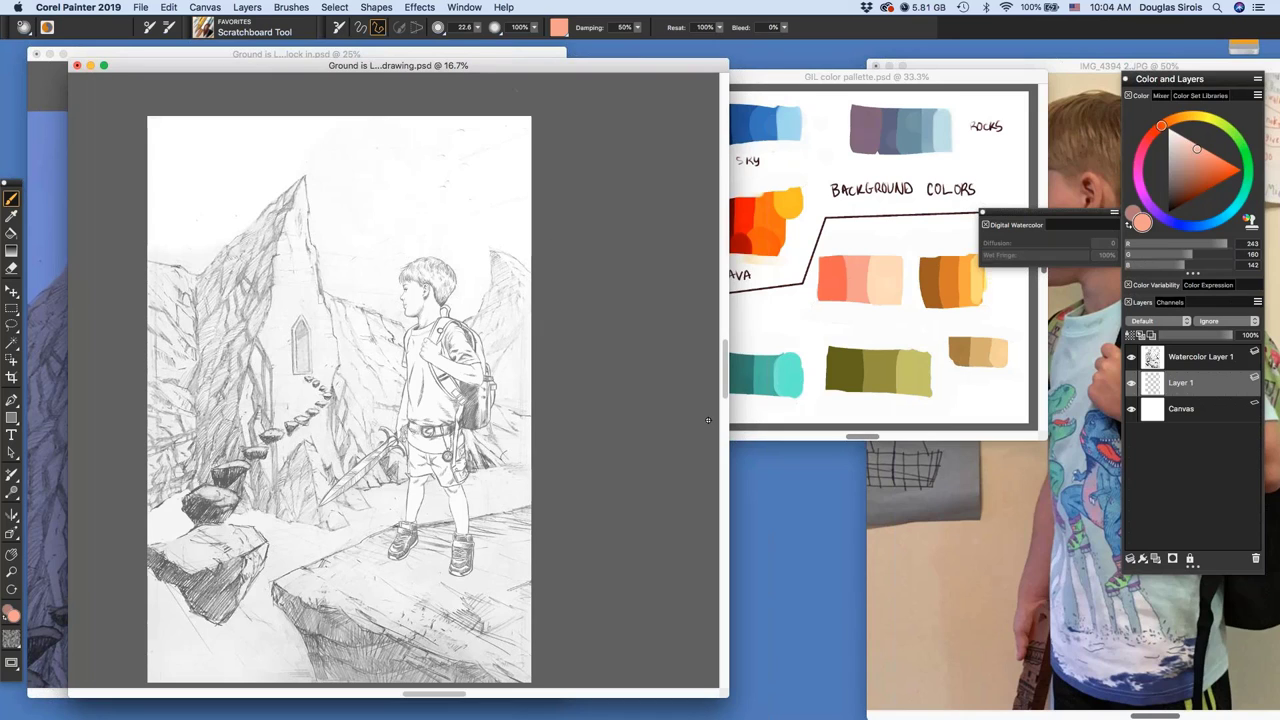
Enlarge the pencil drawing's document window and reposition it toward the upper-left part of the workspace
{"action": "left_click_drag", "start_coordinate": [472, 66], "coordinate": [501, 67]}
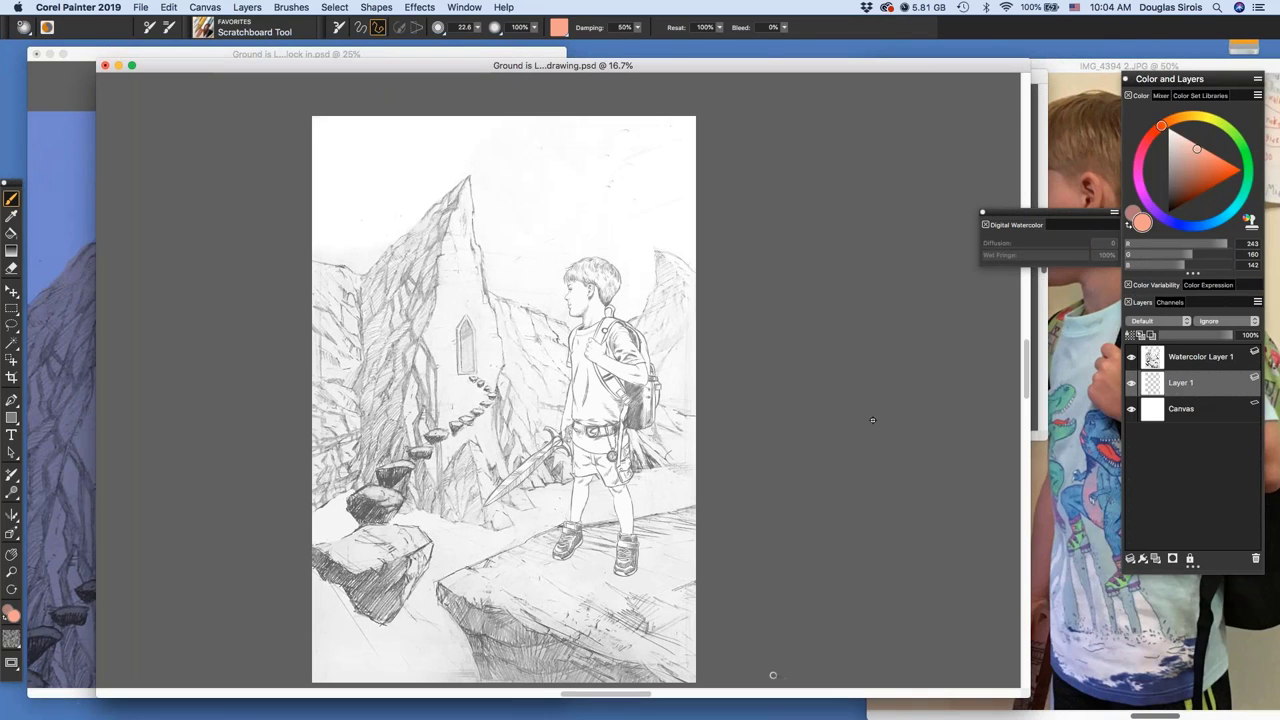
{"action": "mouse_move", "coordinate": [926, 65]}
{"action": "left_mouse_down"}
{"action": "mouse_move", "coordinate": [861, 65]}
{"action": "mouse_move", "coordinate": [890, 53]}
{"action": "left_mouse_up"}
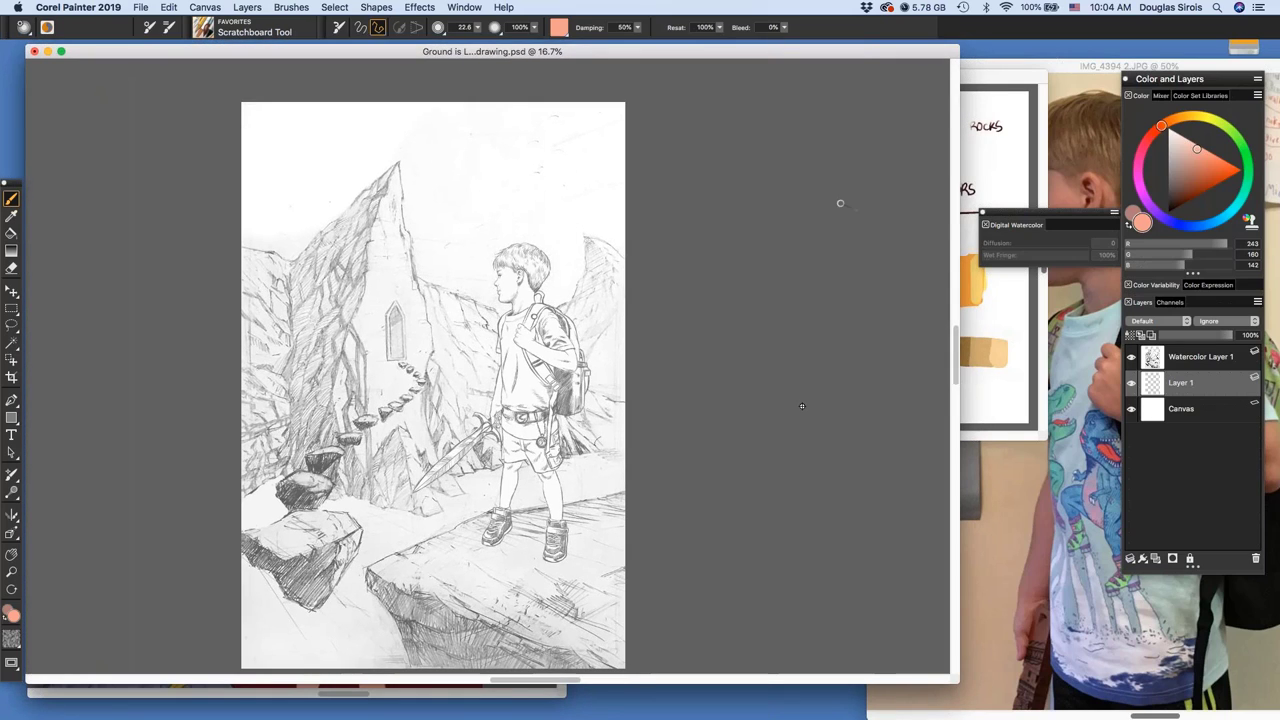
{"action": "key", "text": "super+m"}
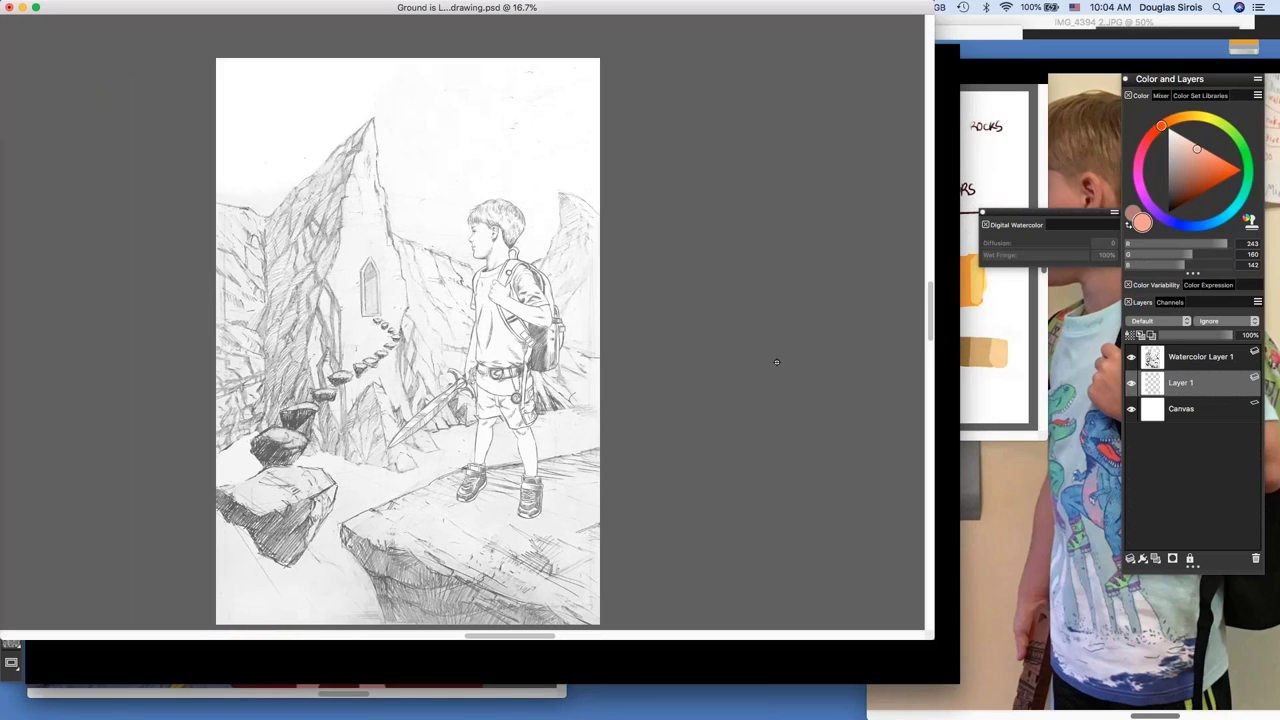
{"action": "key", "text": "super+m"}
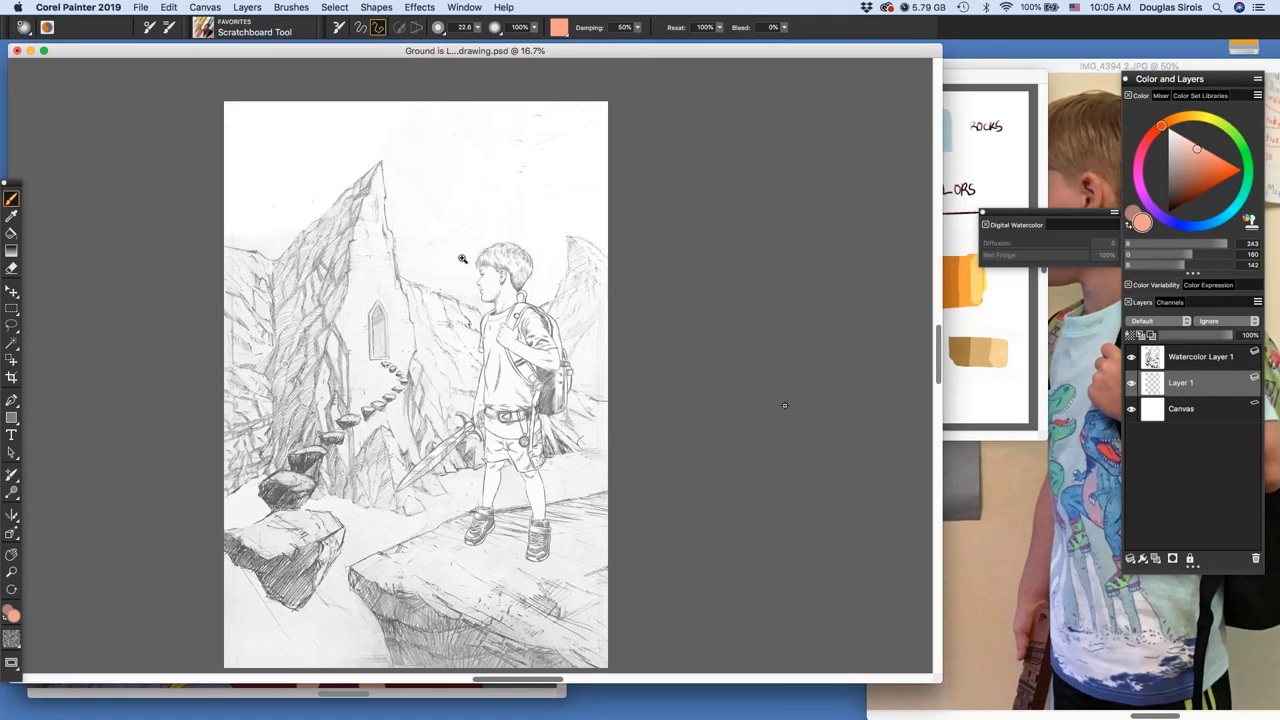
Examine the pencil drawing up close, covering the boy, his sword and boots, the tower and the floating rocks
{"action": "scroll", "coordinate": [476, 268], "scroll_direction": "down", "scroll_amount": 1}
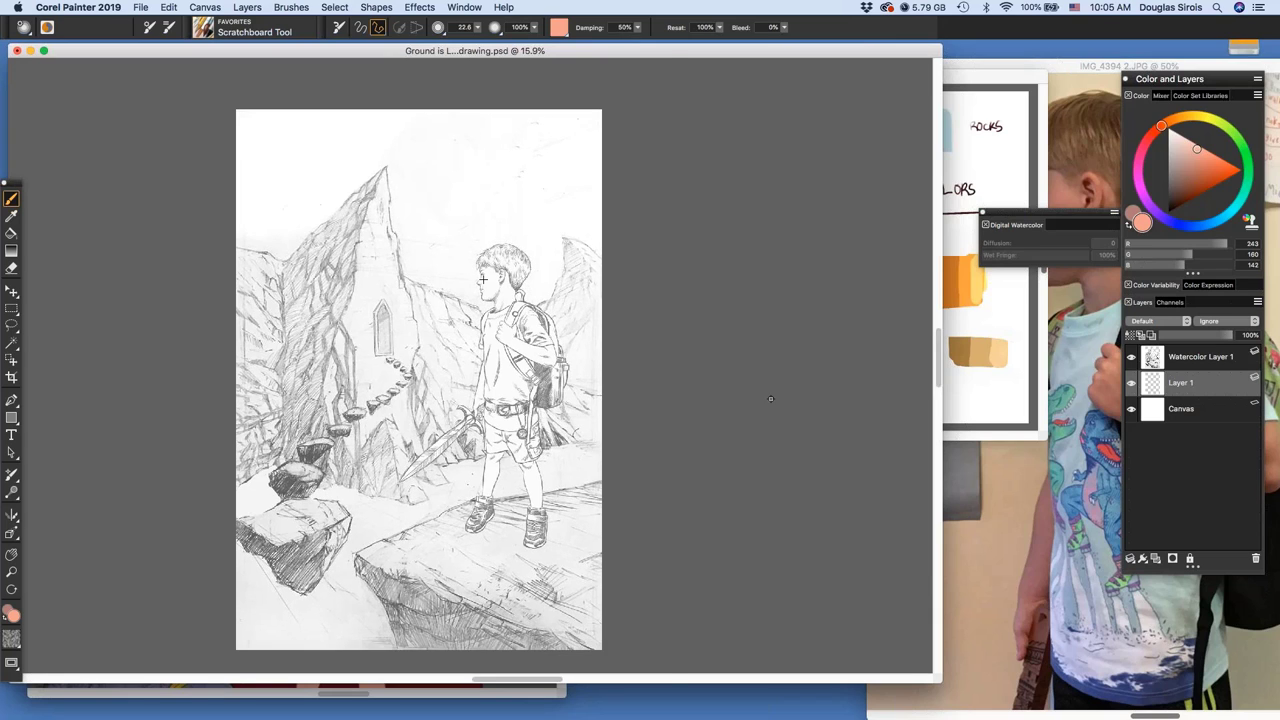
{"action": "scroll", "coordinate": [482, 280], "scroll_direction": "up", "scroll_amount": 5}
{"action": "scroll", "coordinate": [476, 250], "scroll_direction": "up", "scroll_amount": 5}
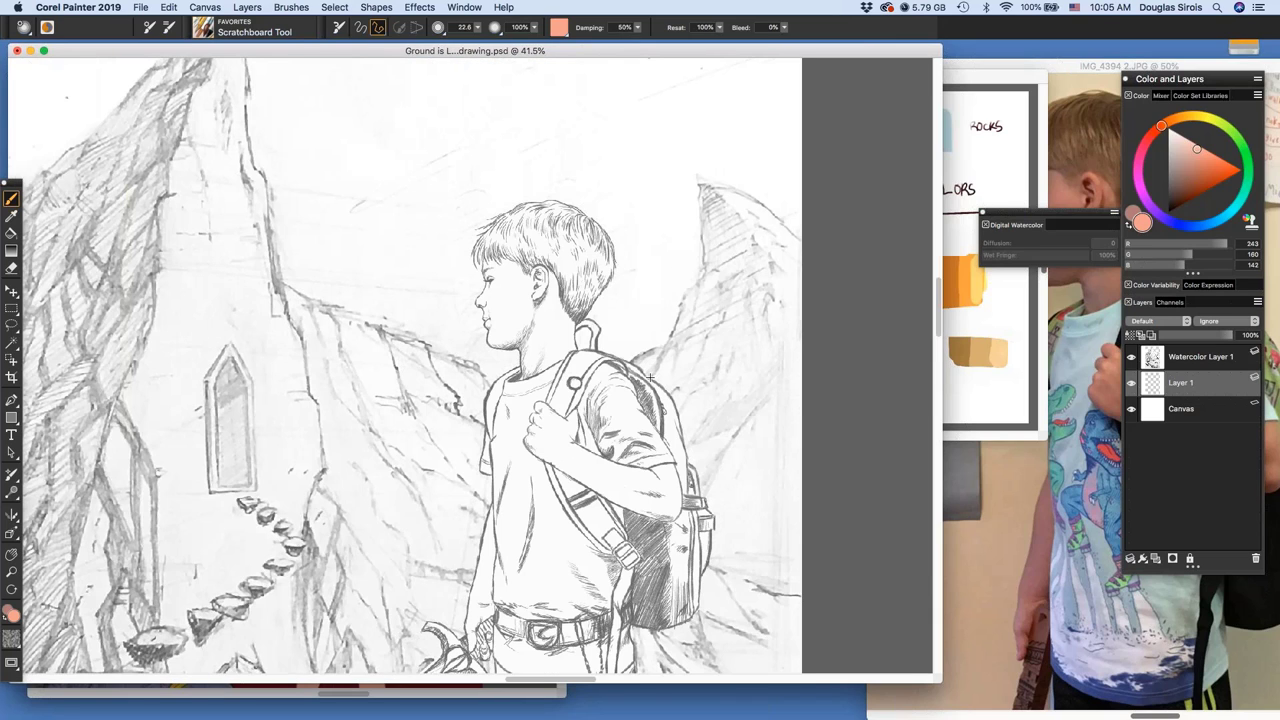
{"action": "scroll", "coordinate": [650, 378], "scroll_direction": "down", "scroll_amount": 5}
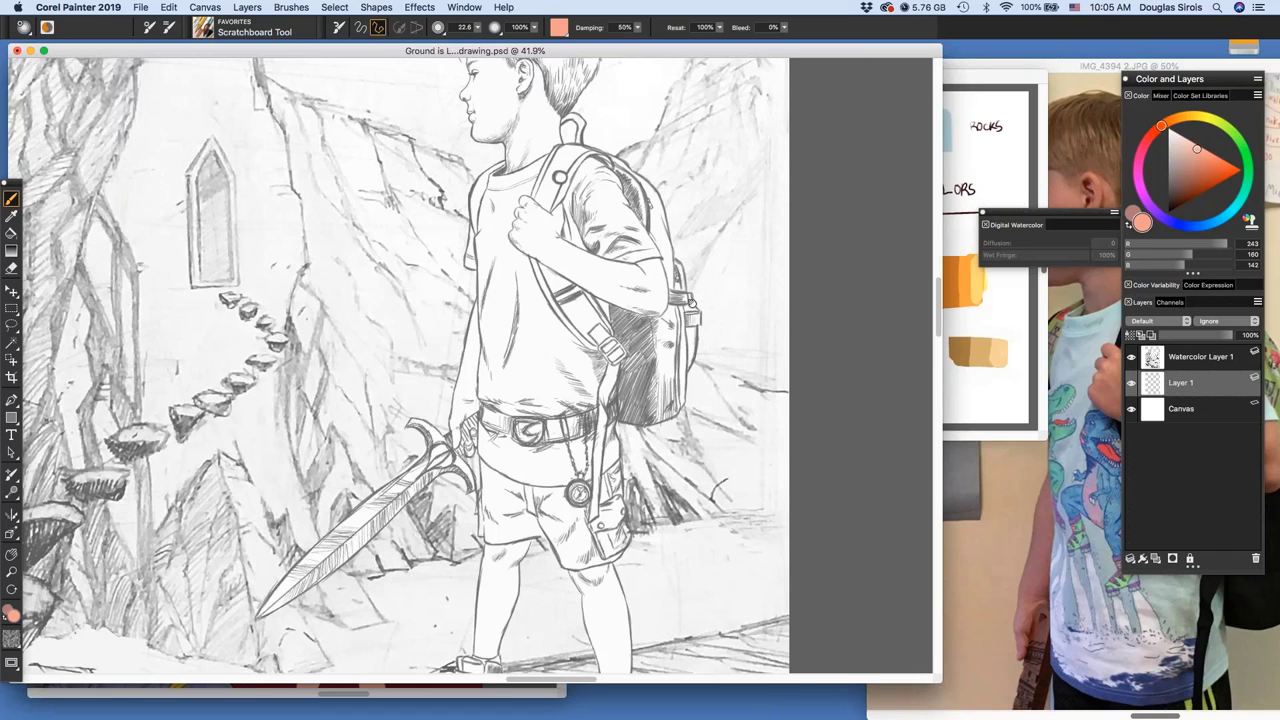
{"action": "scroll", "coordinate": [399, 366], "scroll_direction": "down", "scroll_amount": 1}
{"action": "scroll", "coordinate": [578, 222], "scroll_direction": "down", "scroll_amount": 3}
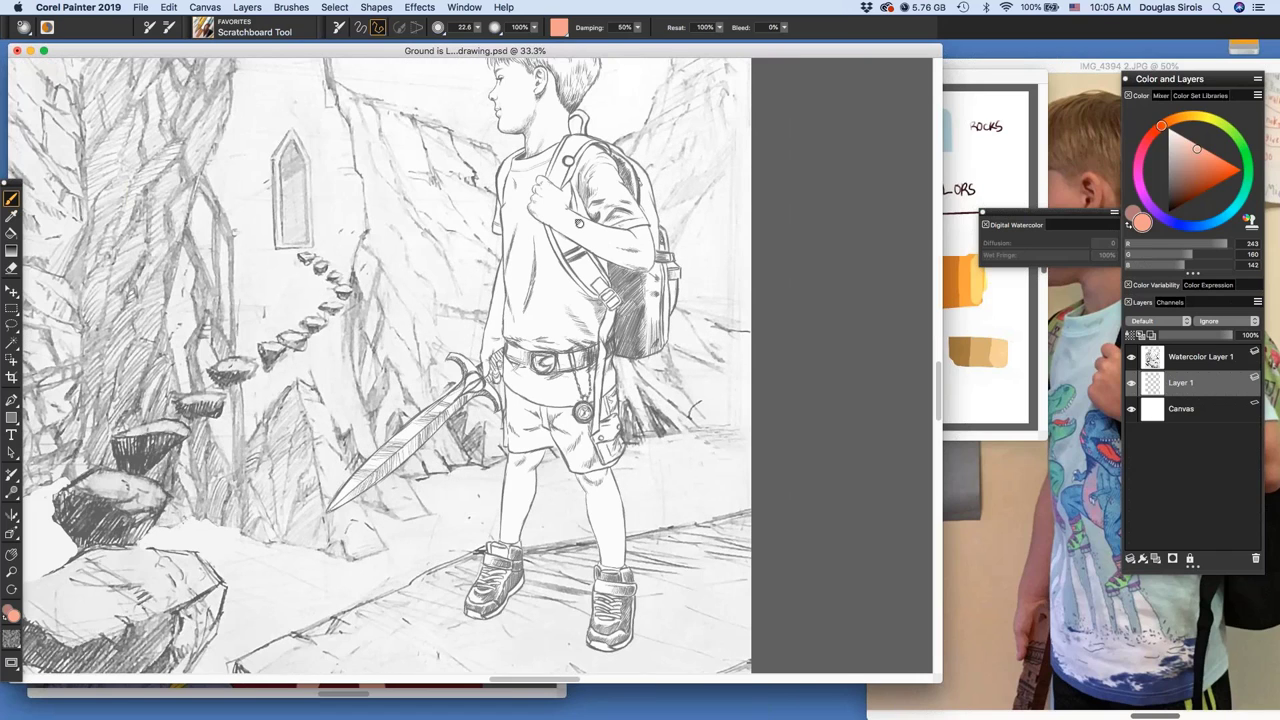
{"action": "scroll", "coordinate": [578, 222], "scroll_direction": "up", "scroll_amount": 3}
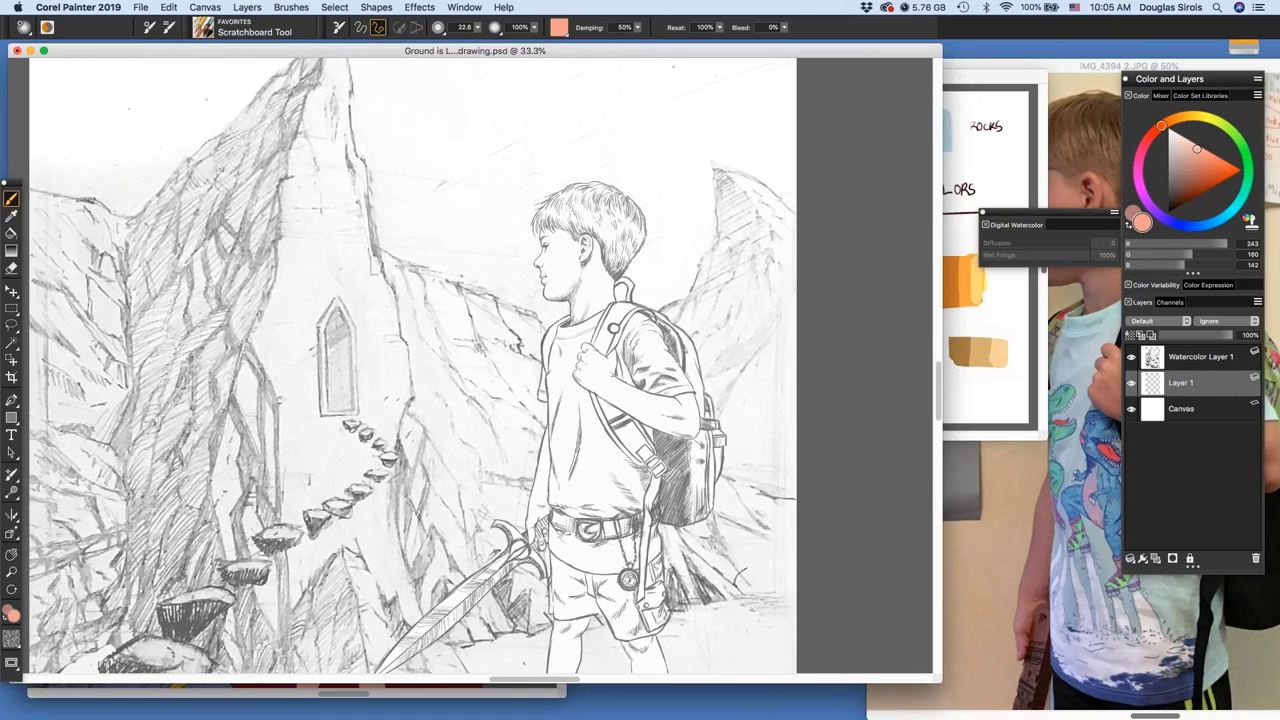
{"action": "left_click_drag", "start_coordinate": [483, 465], "coordinate": [565, 265]}
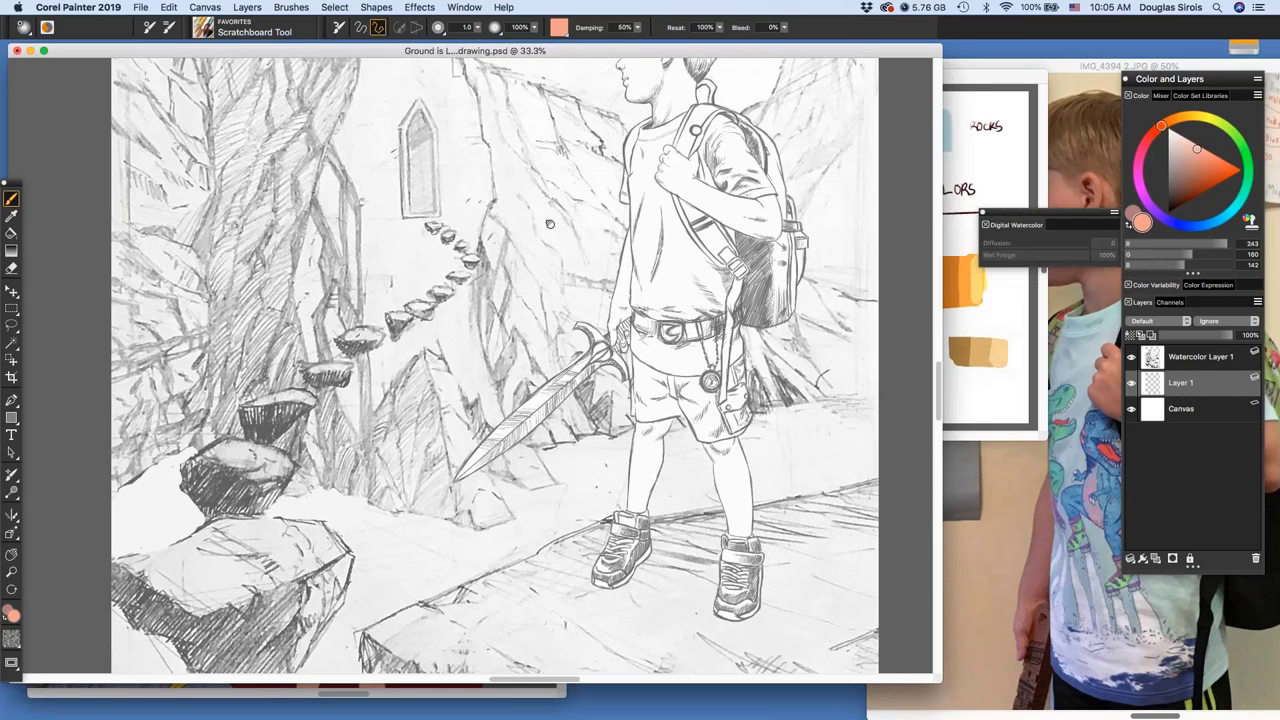
{"action": "scroll", "coordinate": [451, 368], "scroll_direction": "up", "scroll_amount": 5}
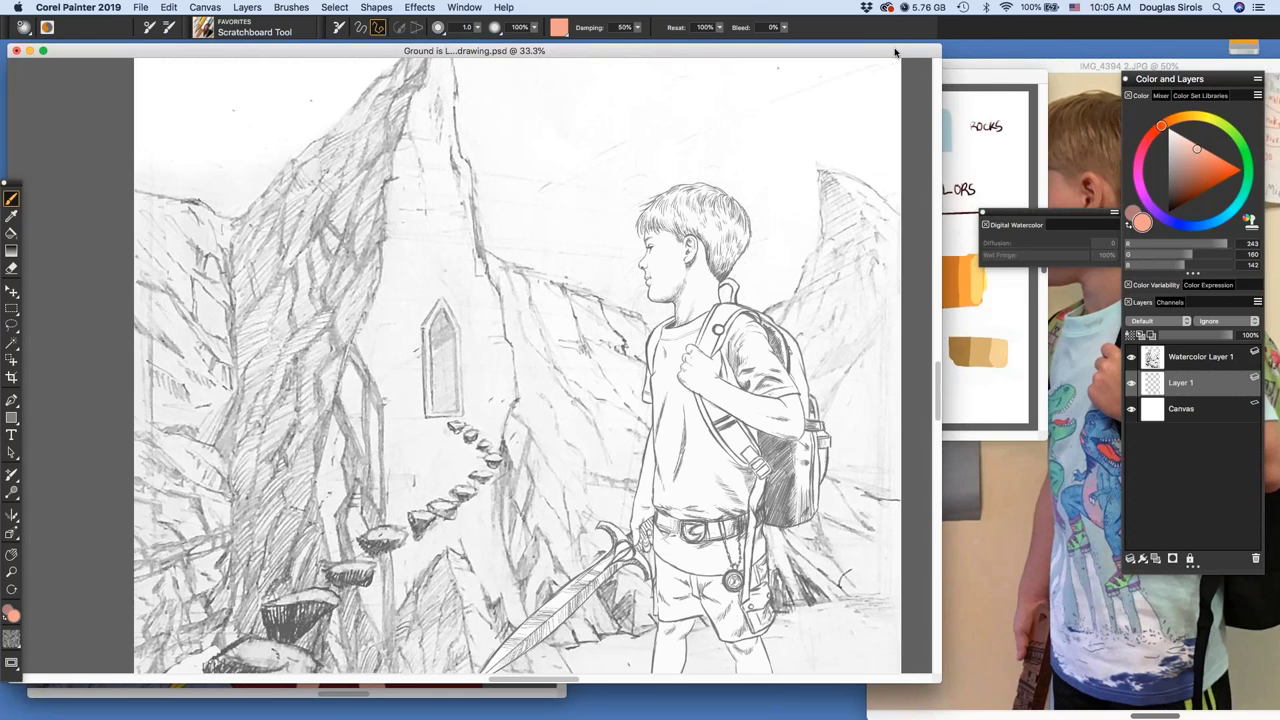
Narrow the drawing's window so the boy's reference photo and part of the color palette are uncovered beside it
{"action": "left_click_drag", "start_coordinate": [895, 52], "coordinate": [889, 53]}
{"action": "left_click_drag", "start_coordinate": [780, 468], "coordinate": [726, 461]}
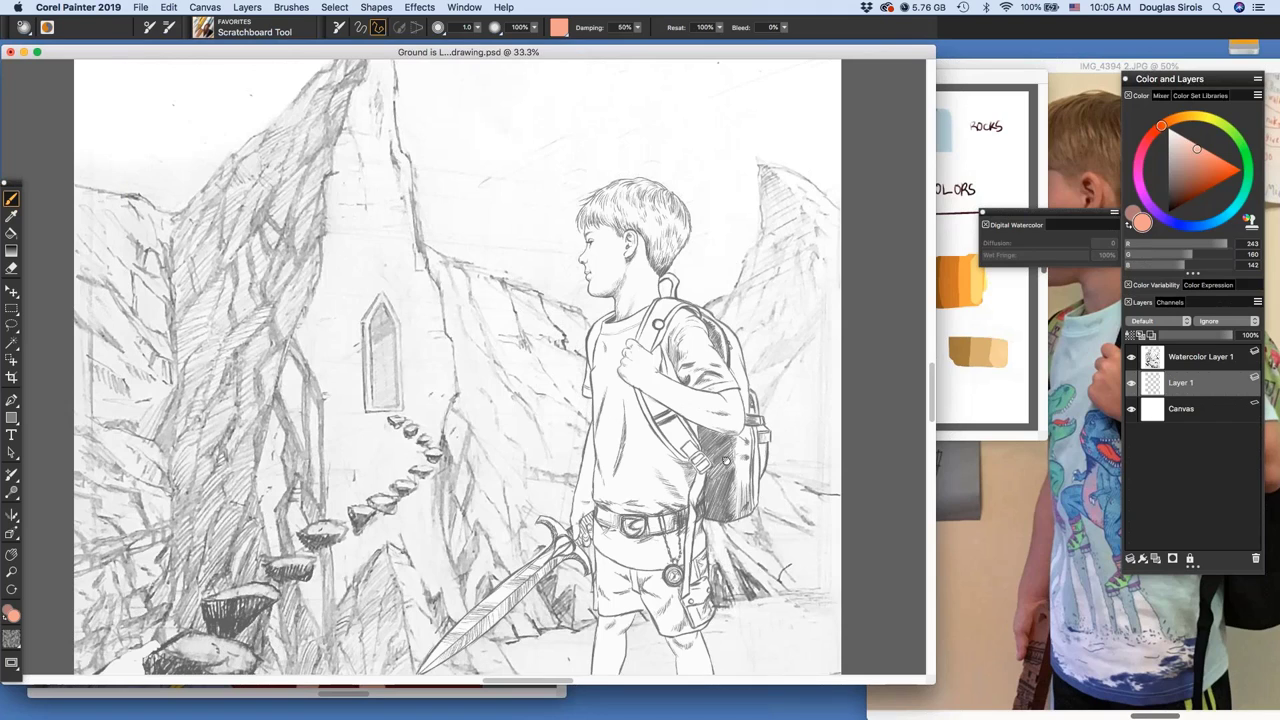
{"action": "left_click_drag", "start_coordinate": [759, 203], "coordinate": [719, 210]}
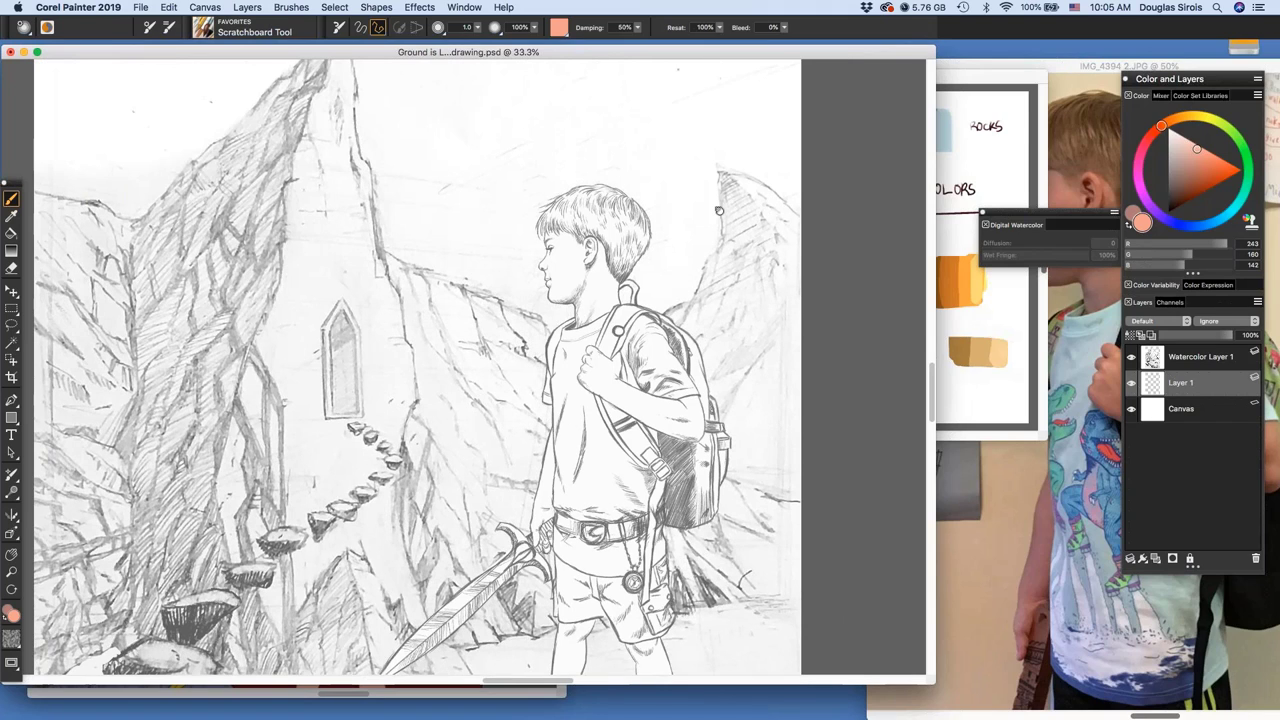
{"action": "key", "text": "super+m"}
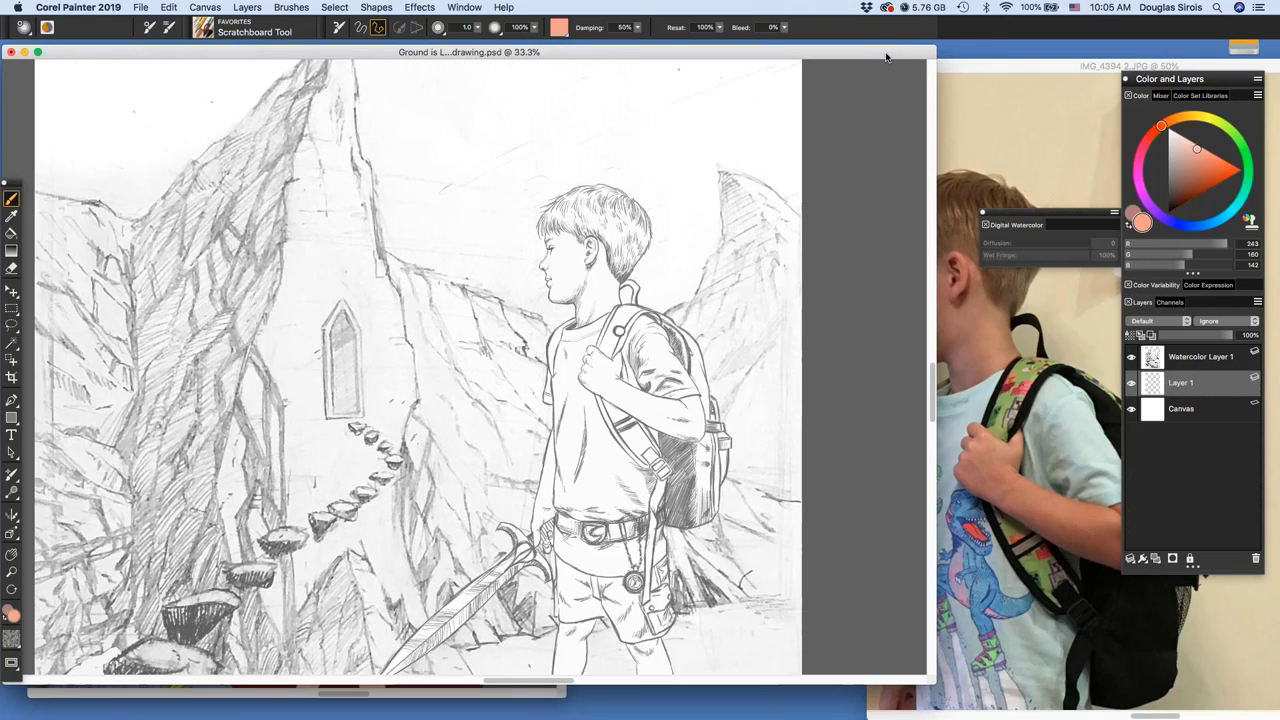
{"action": "key", "text": "super+m"}
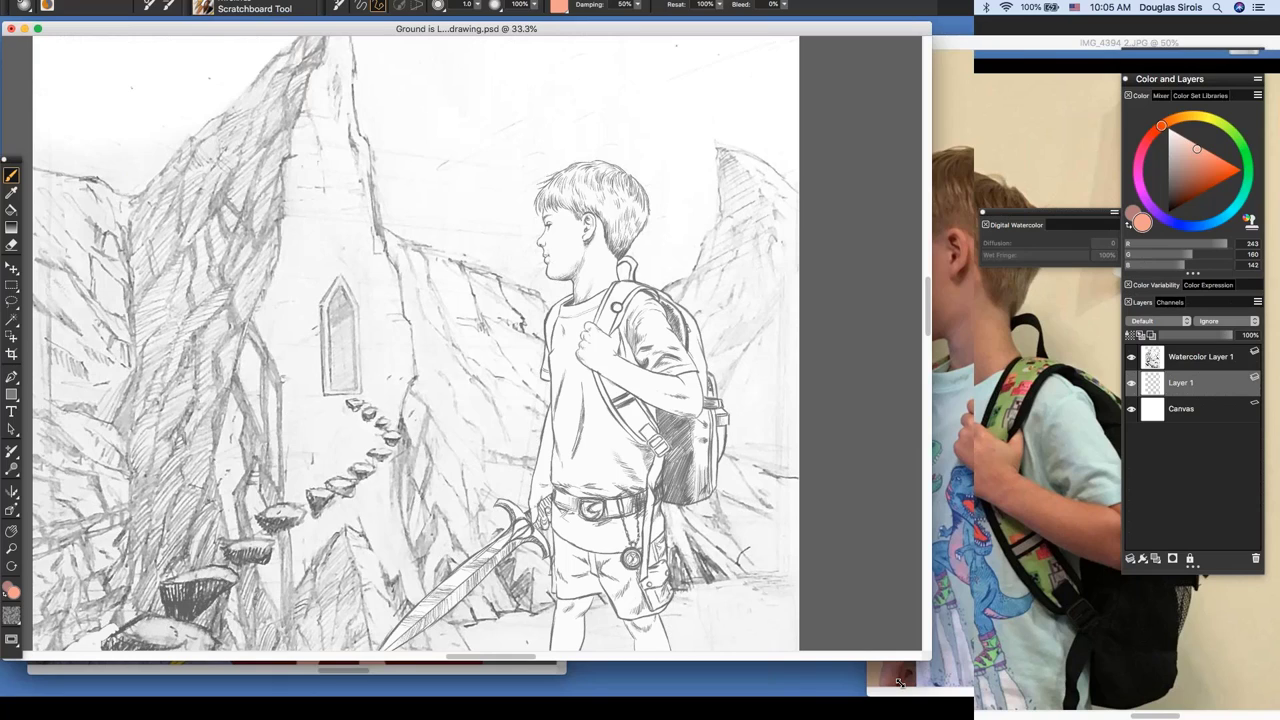
{"action": "left_click_drag", "start_coordinate": [898, 683], "coordinate": [820, 671]}
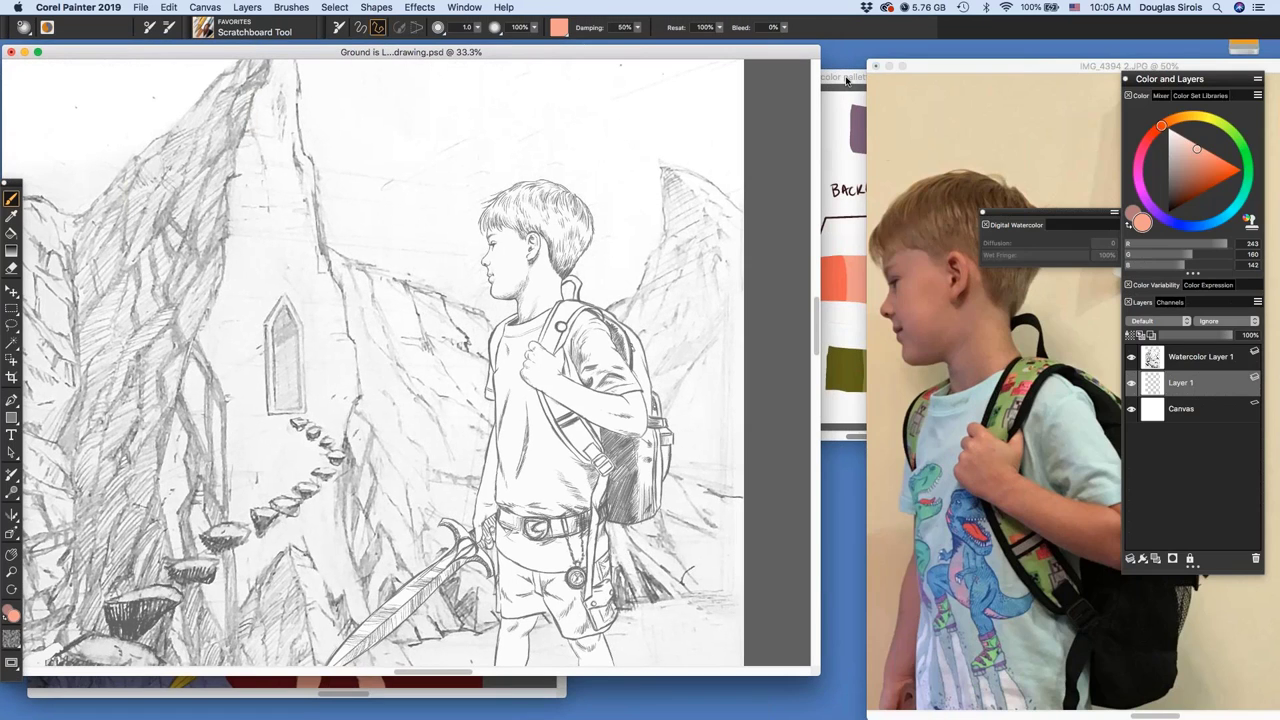
Move the color palette document over the reference photo and enlarge the drawing's window next to it
{"action": "left_click", "coordinate": [846, 80]}
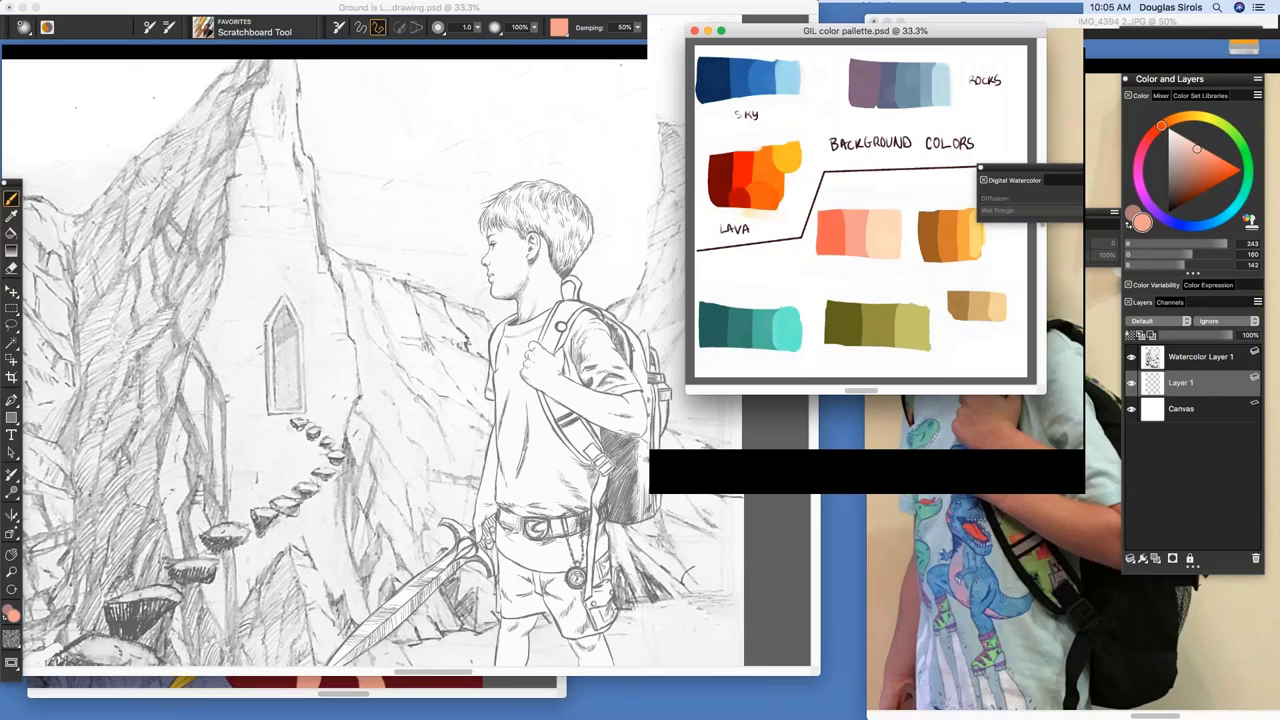
{"action": "mouse_move", "coordinate": [866, 35]}
{"action": "left_mouse_down"}
{"action": "mouse_move", "coordinate": [893, 111]}
{"action": "mouse_move", "coordinate": [927, 140]}
{"action": "left_mouse_up"}
{"action": "left_click", "coordinate": [755, 52]}
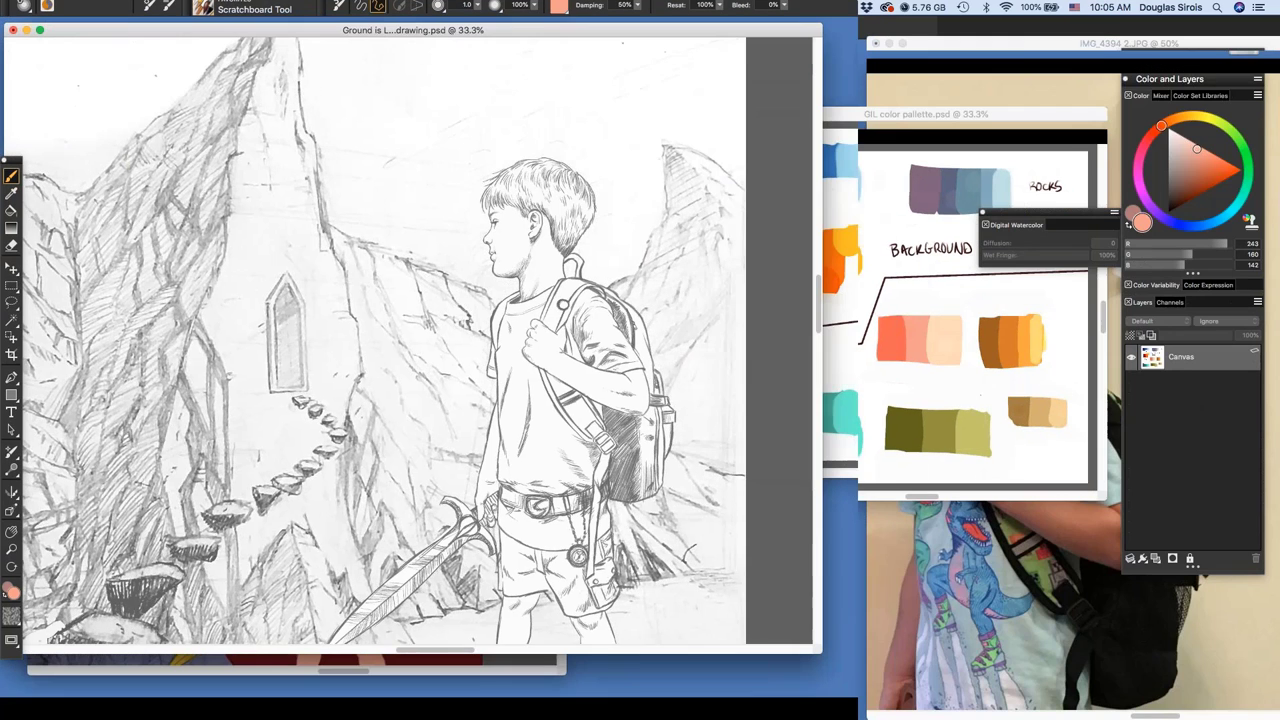
{"action": "left_click_drag", "start_coordinate": [821, 655], "coordinate": [884, 697]}
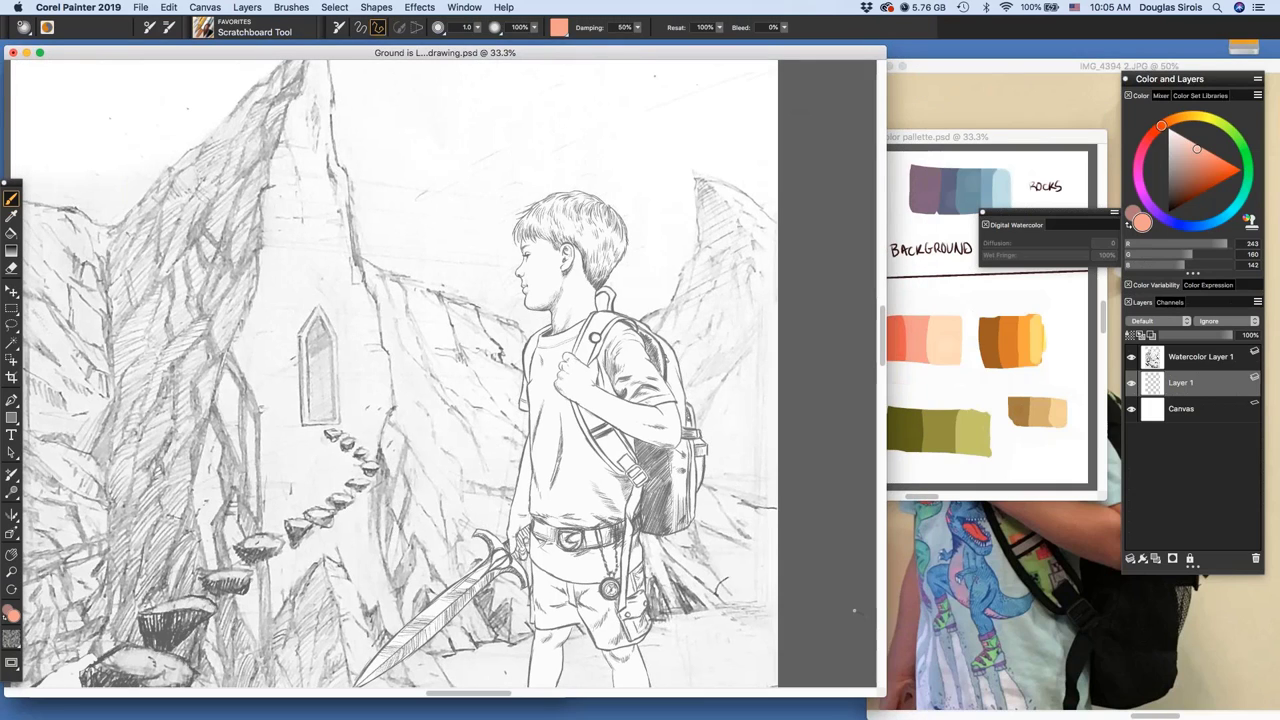
{"action": "left_click_drag", "start_coordinate": [797, 56], "coordinate": [818, 56]}
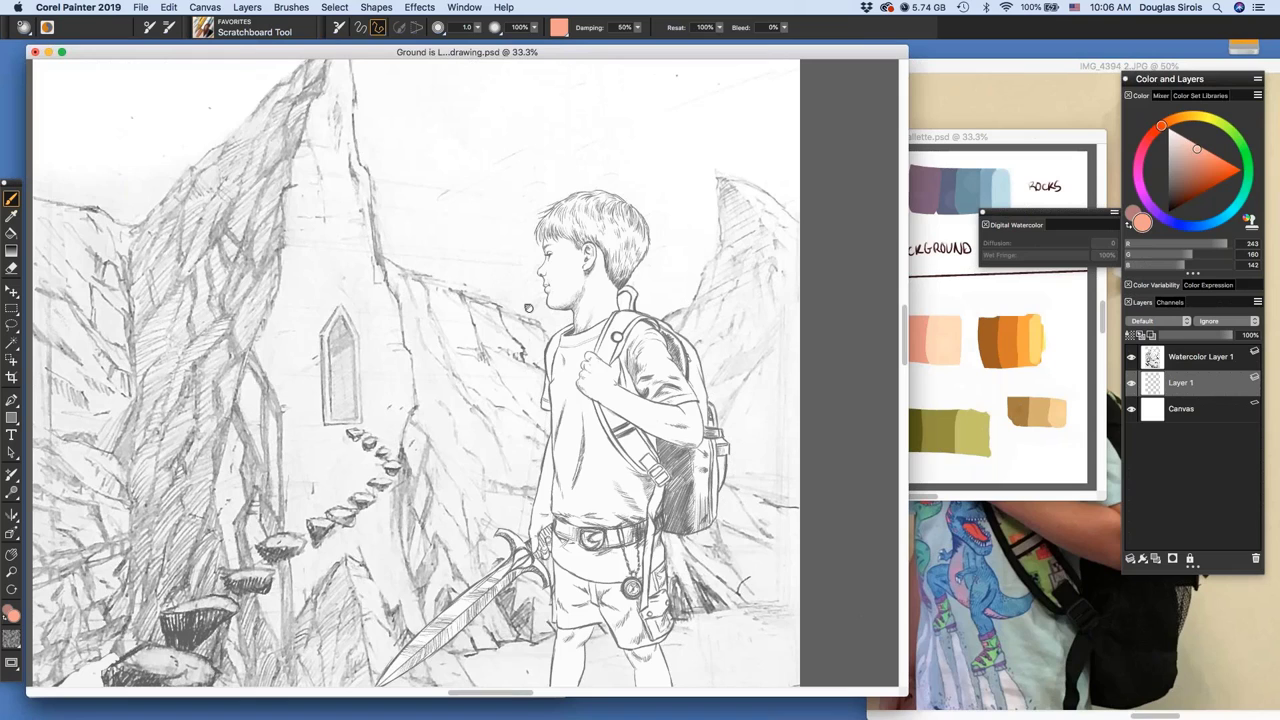
Fit the whole drawing in its window at 16.7% and bring the color palette document in front beside it
{"action": "key", "text": "super+minus"}
{"action": "key", "text": "super+m"}
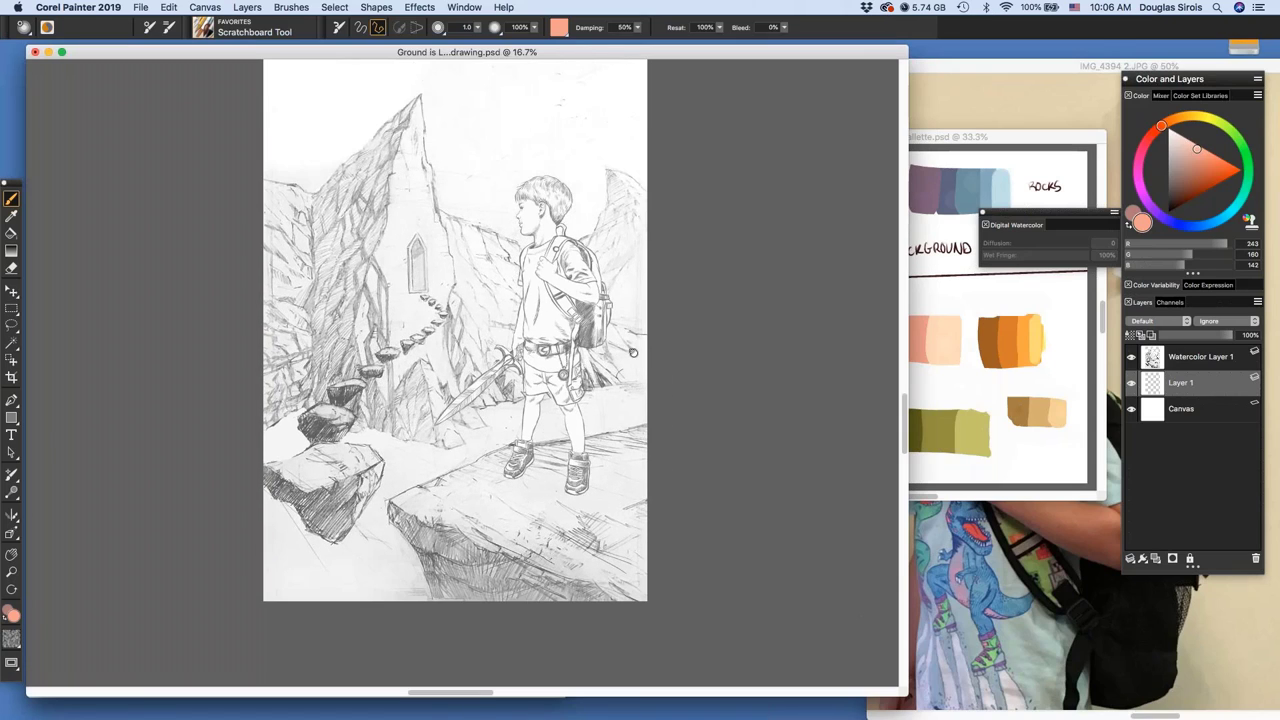
{"action": "left_click_drag", "start_coordinate": [633, 352], "coordinate": [615, 388]}
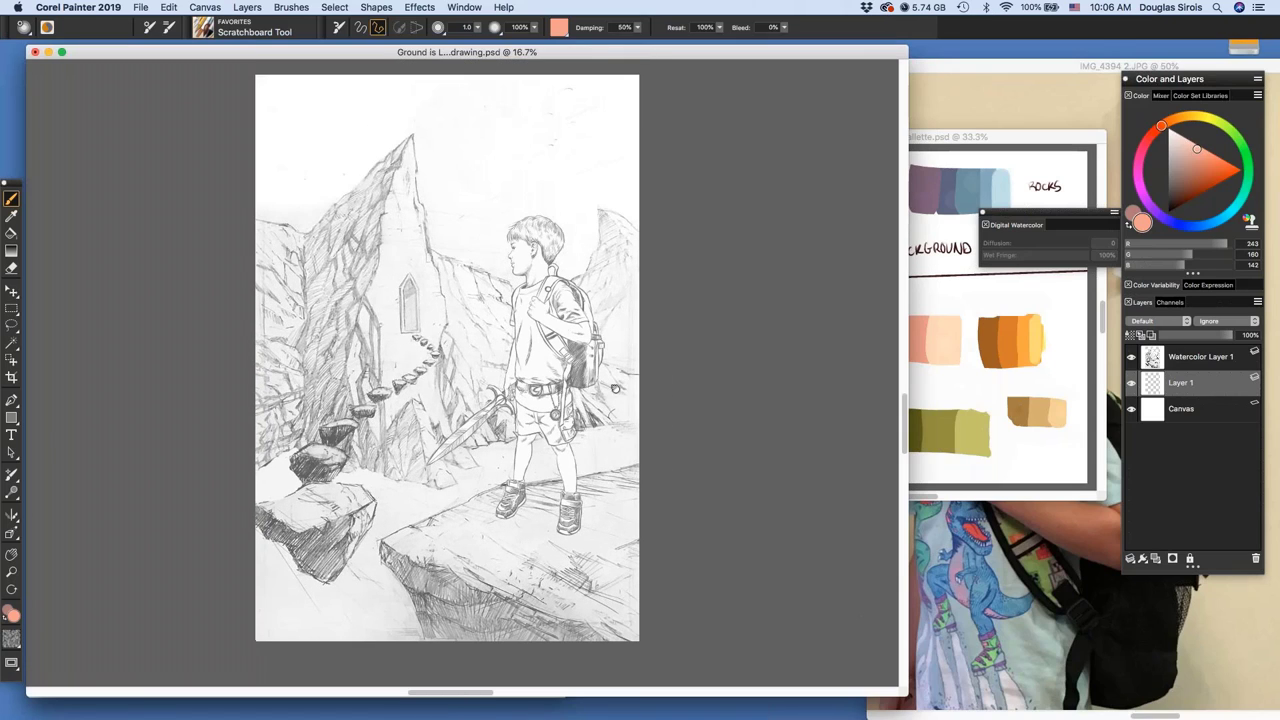
{"action": "left_click", "coordinate": [1035, 195]}
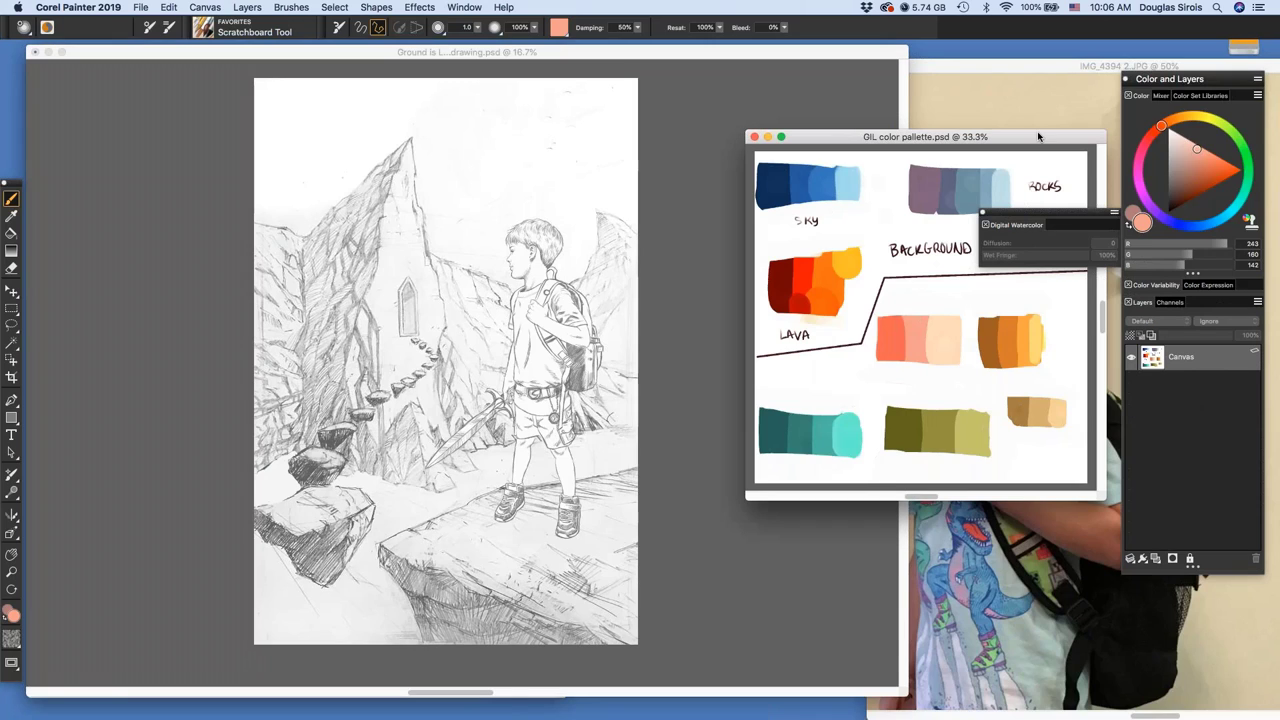
{"action": "left_click_drag", "start_coordinate": [1038, 136], "coordinate": [930, 135]}
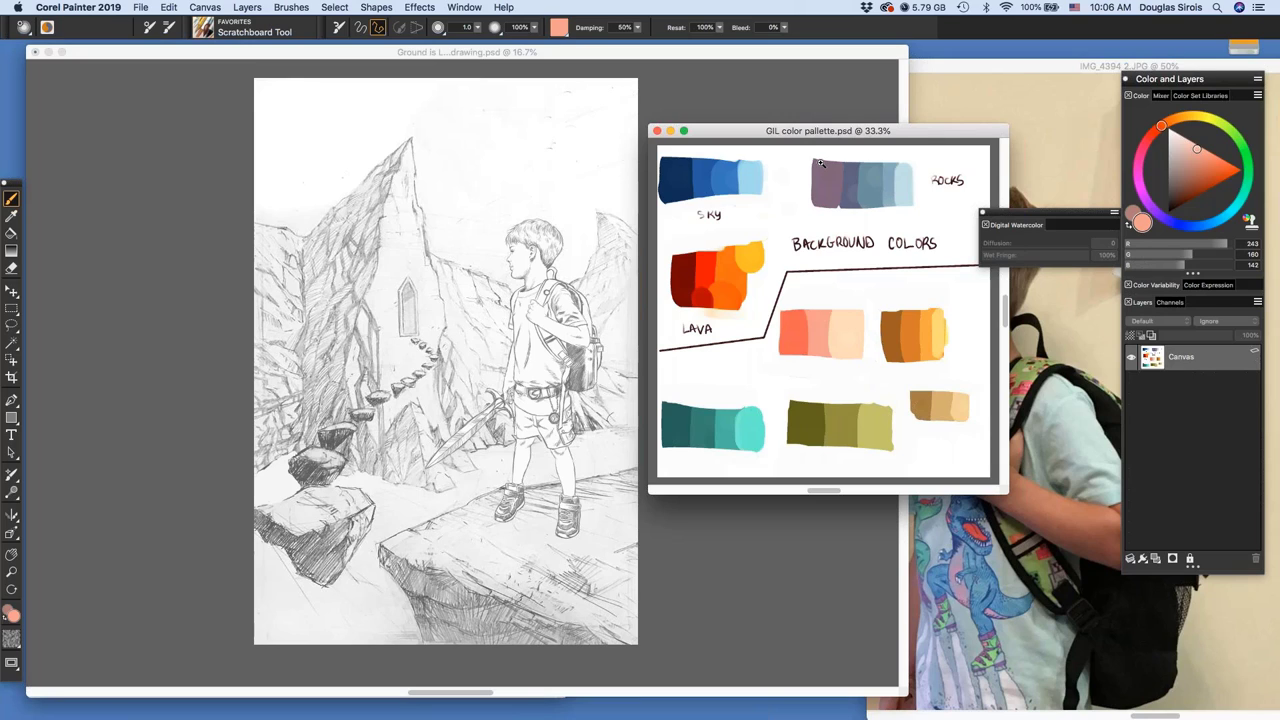
Enlarge the color palette document to 67.3% and examine its sky, rocks, lava and figure color swatches
{"action": "key", "text": "super+equal"}
{"action": "key", "text": "super+equal"}
{"action": "left_click_drag", "start_coordinate": [911, 136], "coordinate": [633, 107]}
{"action": "left_click_drag", "start_coordinate": [727, 460], "coordinate": [1080, 655]}
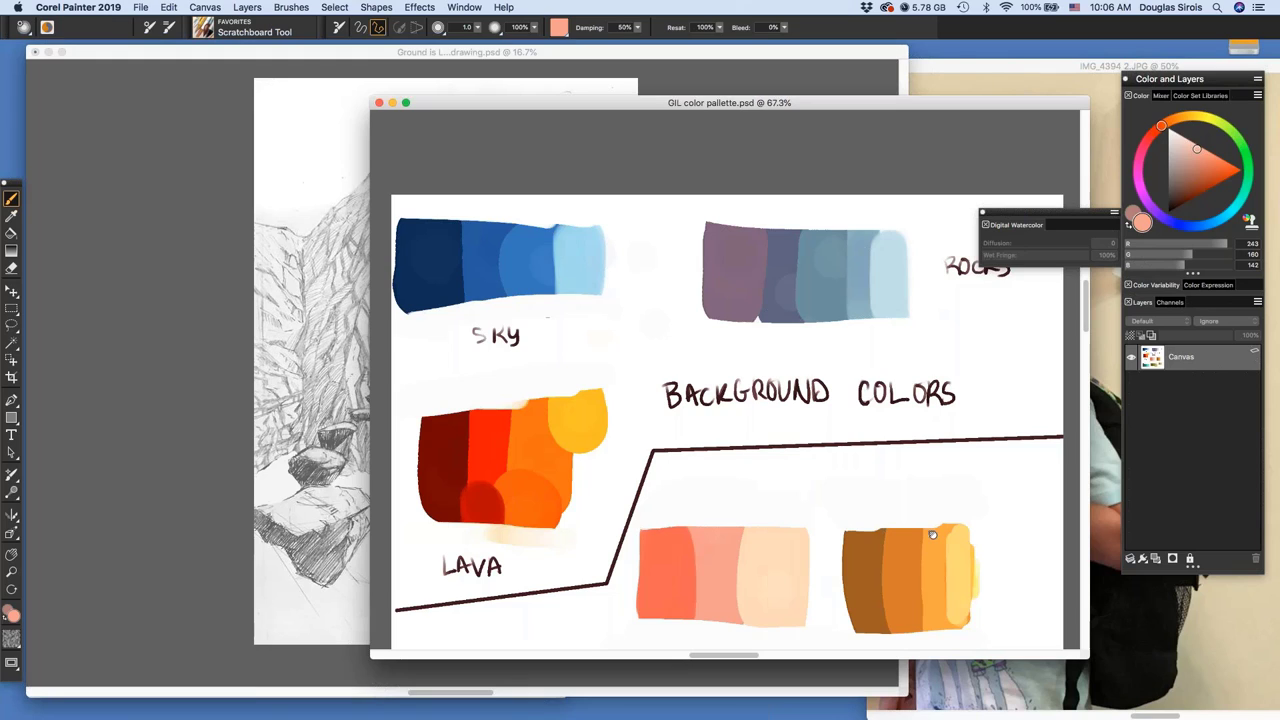
{"action": "scroll", "coordinate": [923, 477], "scroll_direction": "down", "scroll_amount": 5}
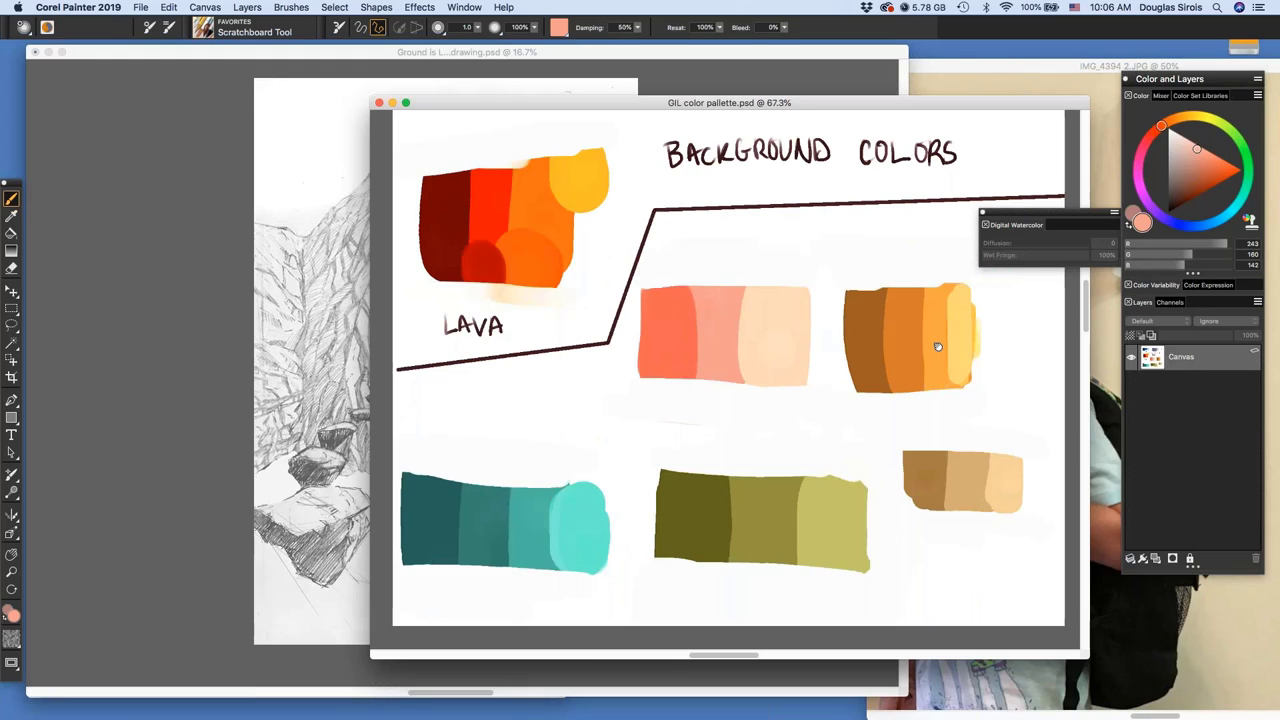
{"action": "scroll", "coordinate": [937, 346], "scroll_direction": "up", "scroll_amount": 1}
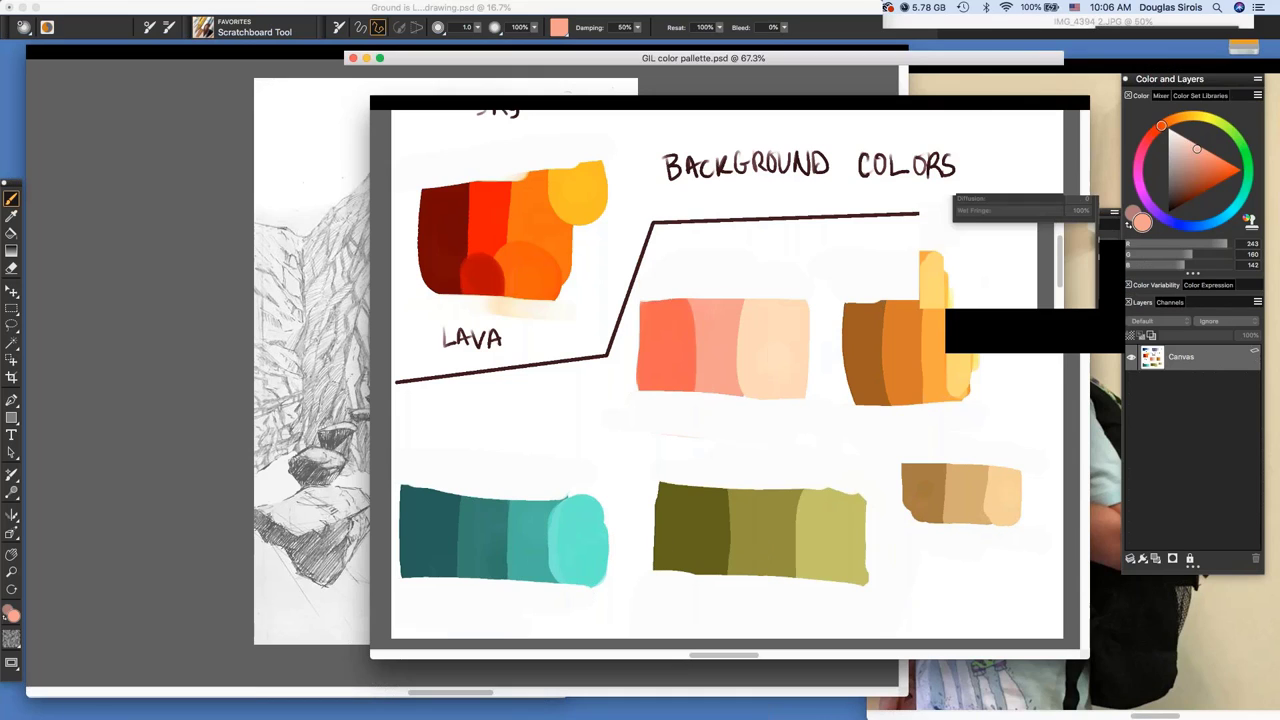
{"action": "left_click_drag", "start_coordinate": [934, 109], "coordinate": [936, 108]}
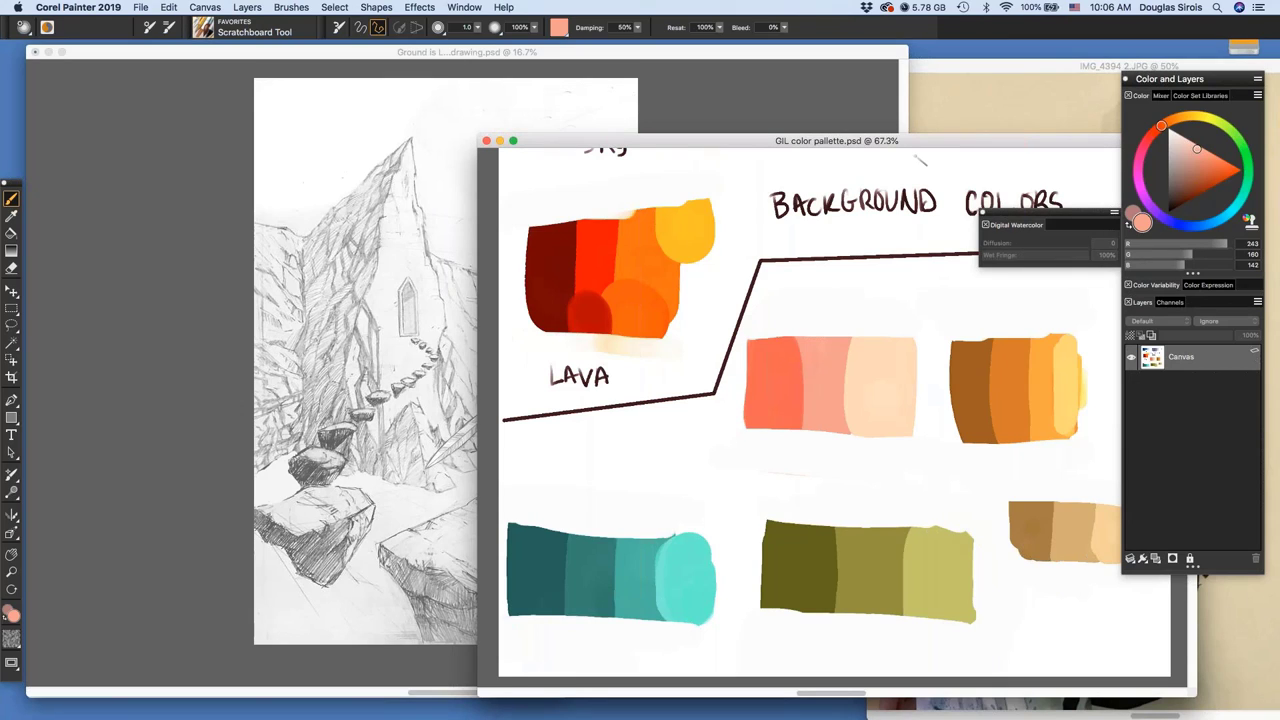
{"action": "left_click_drag", "start_coordinate": [922, 142], "coordinate": [732, 109]}
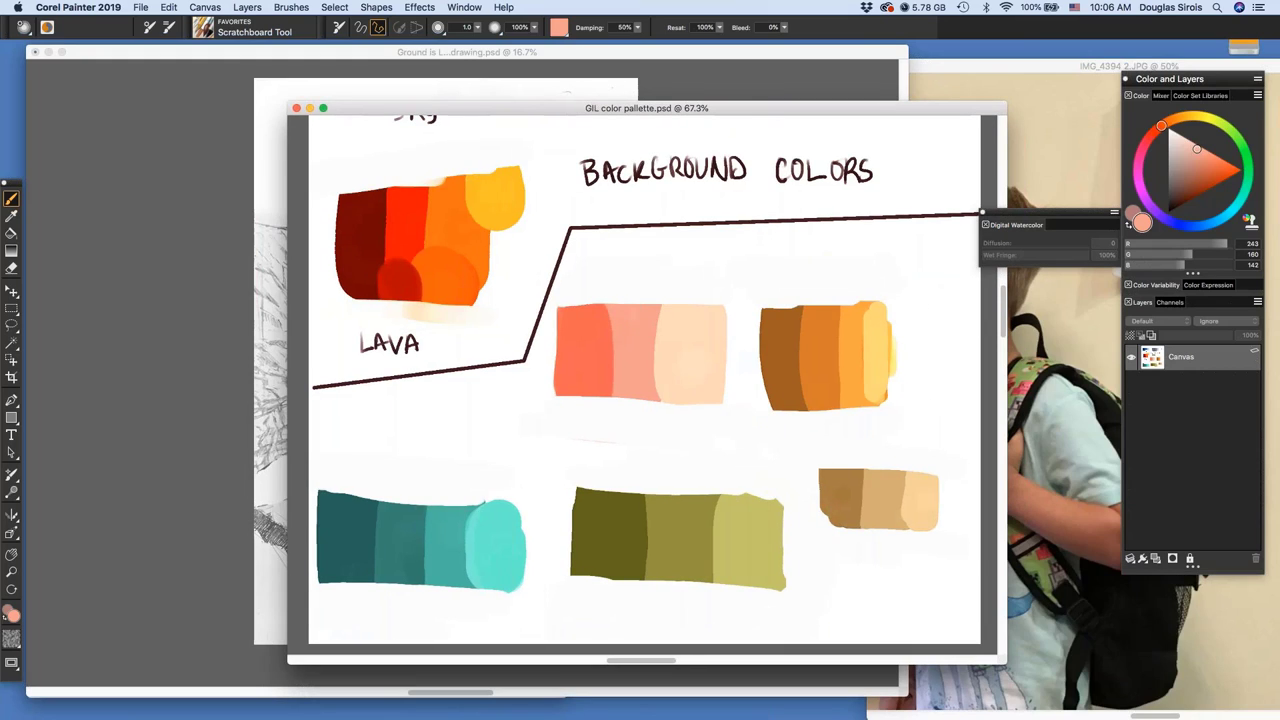
Reduce the color palette document to 33.3%, shrink its window and place it beside the drawing
{"action": "left_click_drag", "start_coordinate": [740, 108], "coordinate": [714, 63]}
{"action": "key", "text": "super+minus"}
{"action": "key", "text": "super+minus"}
{"action": "key", "text": "super+minus"}
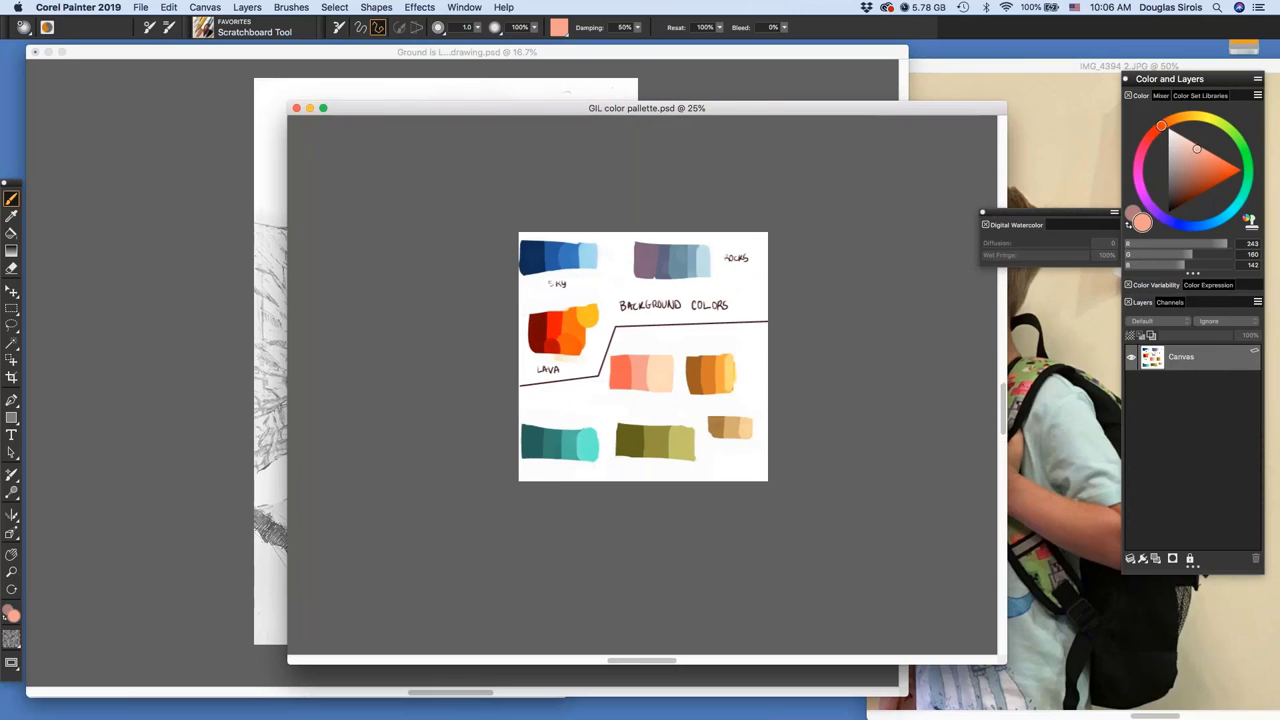
{"action": "key", "text": "super+plus"}
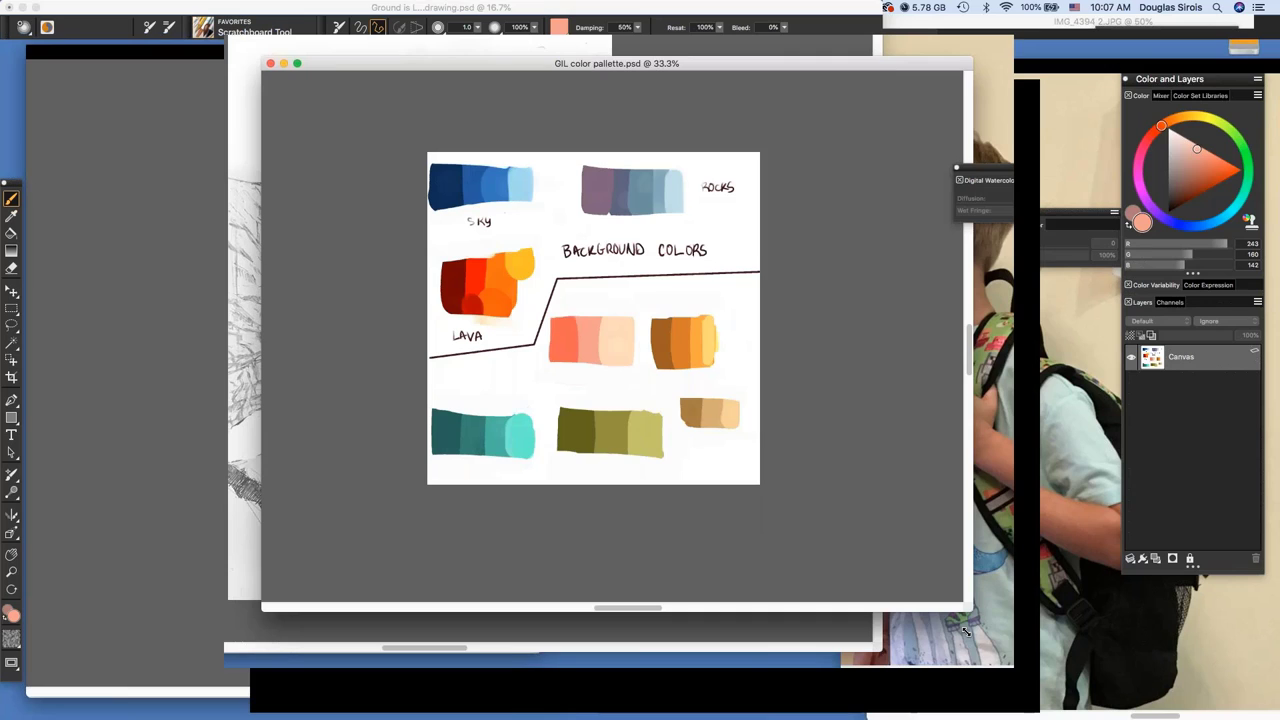
{"action": "left_click_drag", "start_coordinate": [965, 630], "coordinate": [682, 530]}
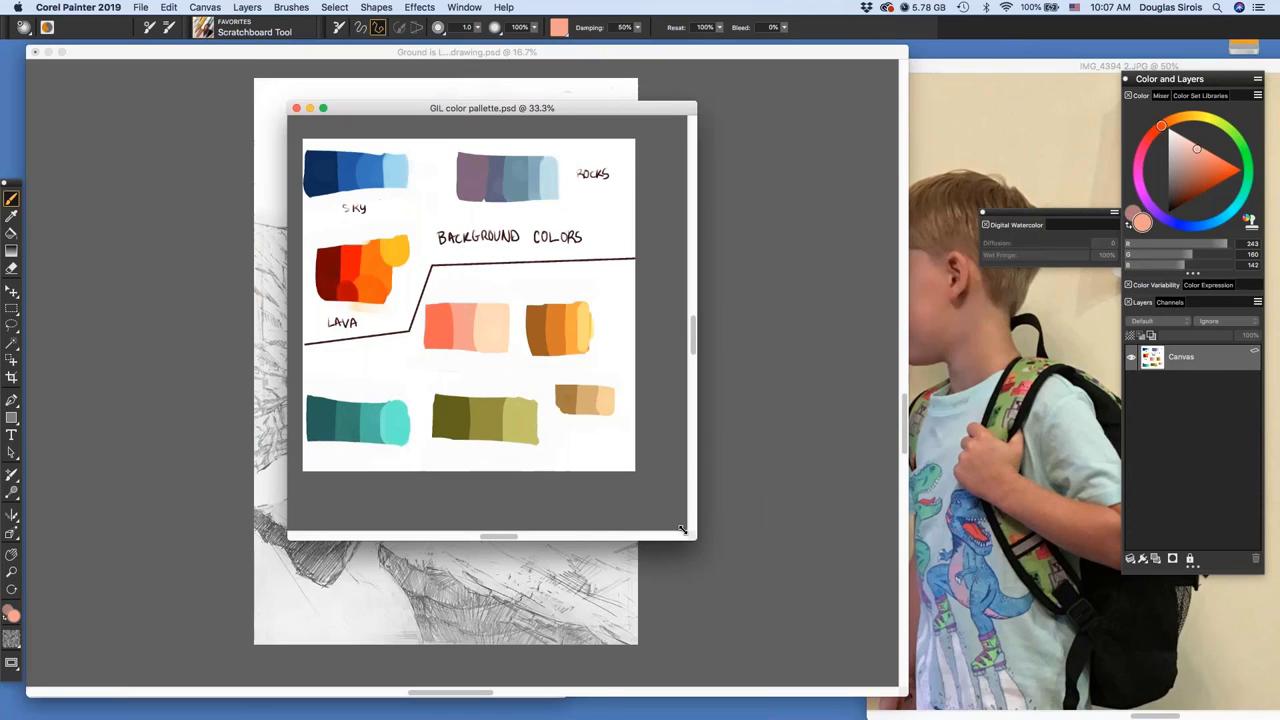
{"action": "left_click_drag", "start_coordinate": [600, 108], "coordinate": [1060, 117]}
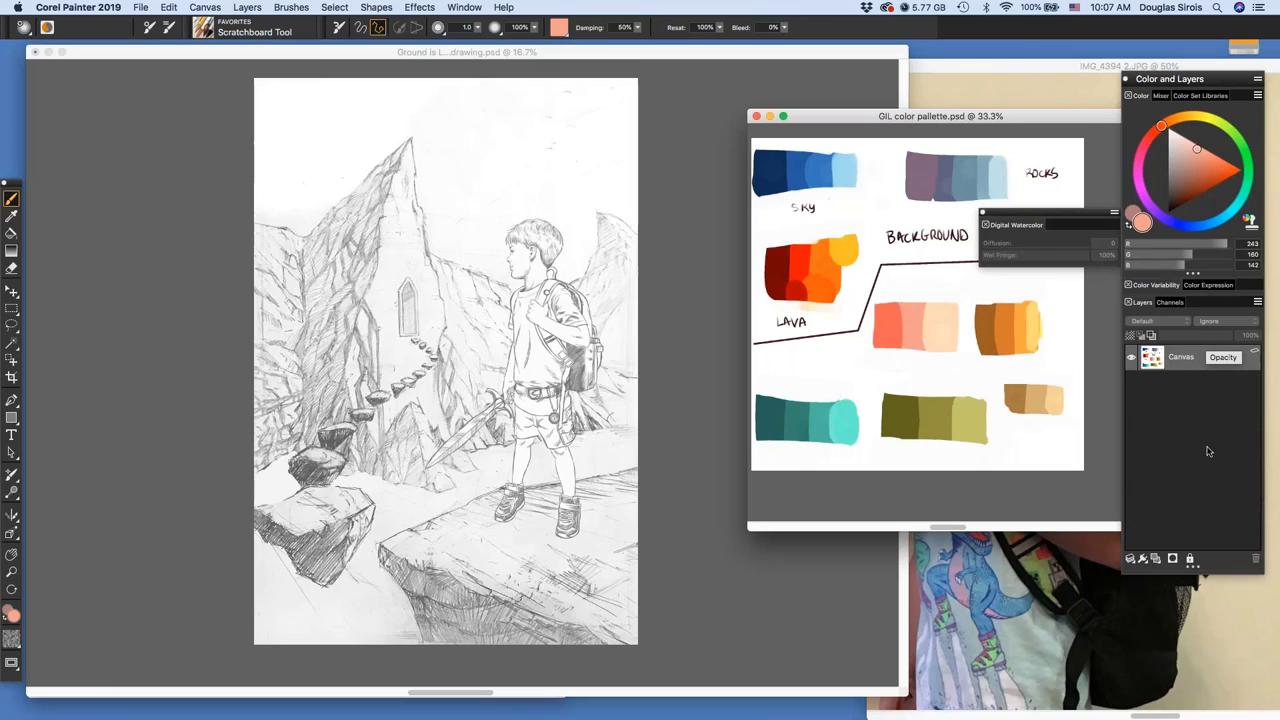
Return to the drawing document and select Watercolor Layer 1, which holds the pencil line art
{"action": "left_click", "coordinate": [555, 57]}
{"action": "left_click", "coordinate": [252, 25]}
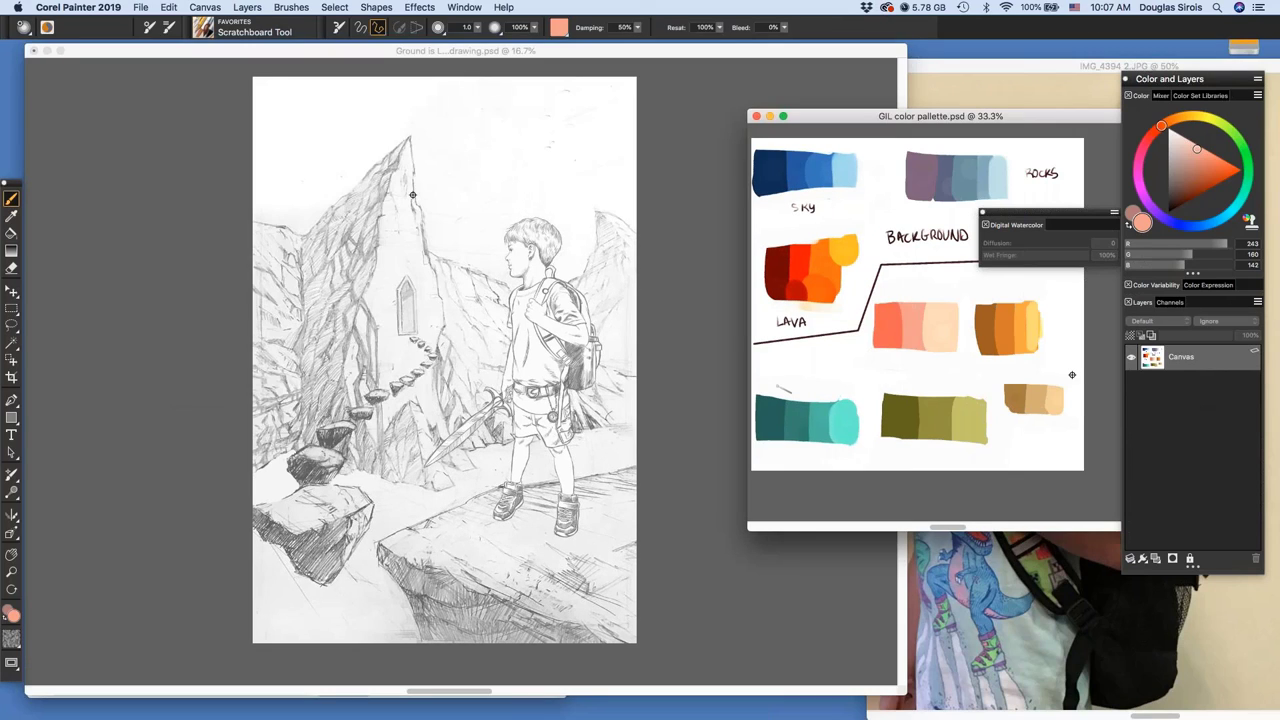
{"action": "left_click", "coordinate": [686, 314]}
{"action": "left_click", "coordinate": [1181, 352]}
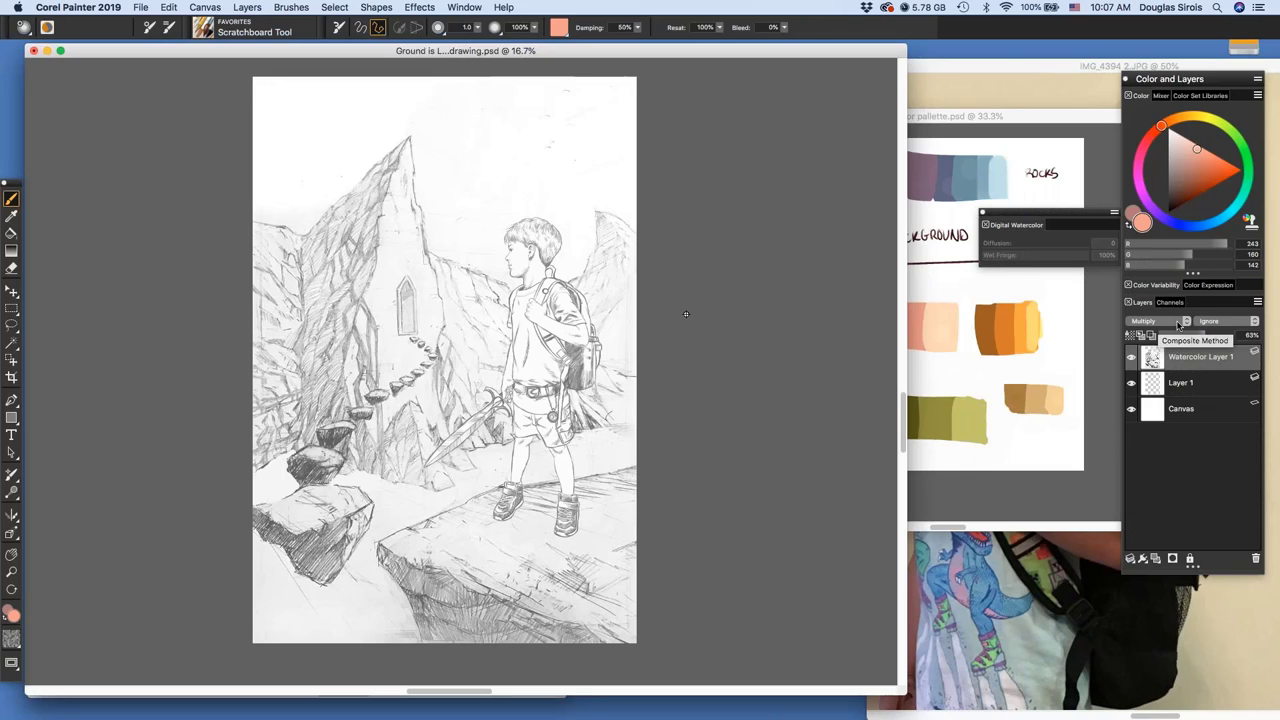
Keep the pencil line-art layer's composite method on Multiply and select Layer 1 beneath it for painting
{"action": "left_click", "coordinate": [1182, 327]}
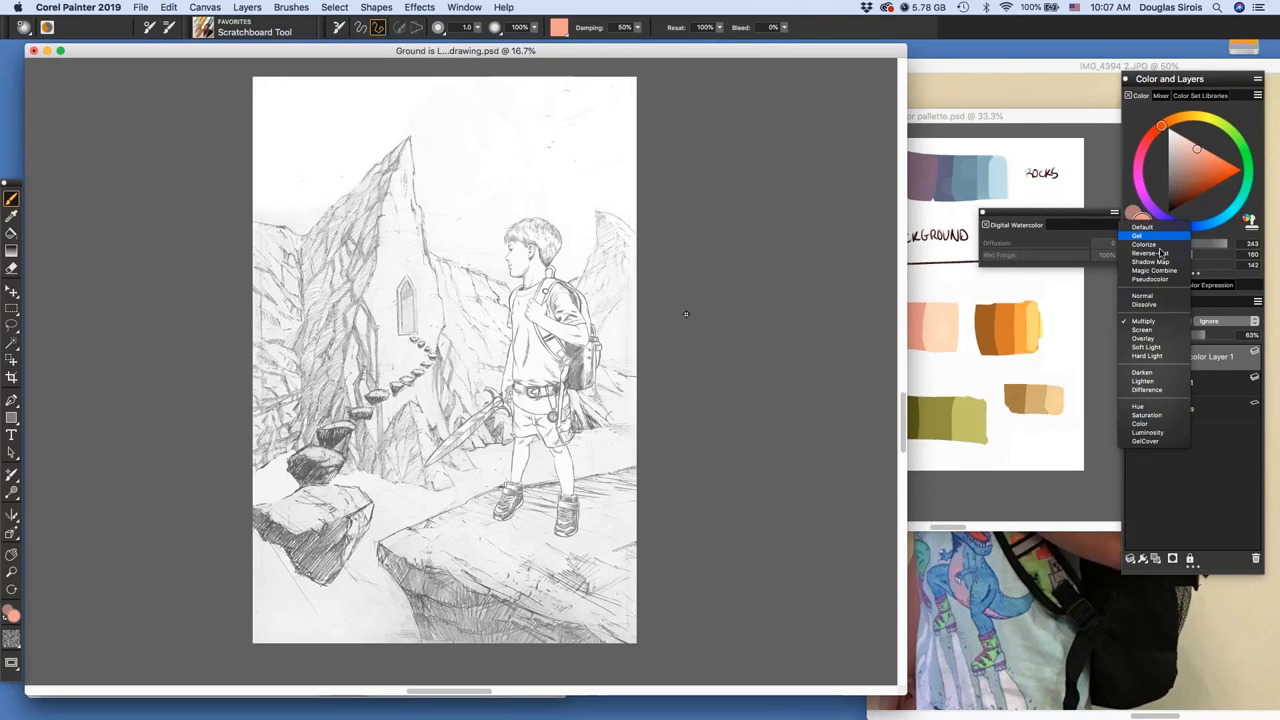
{"action": "left_click", "coordinate": [1167, 320]}
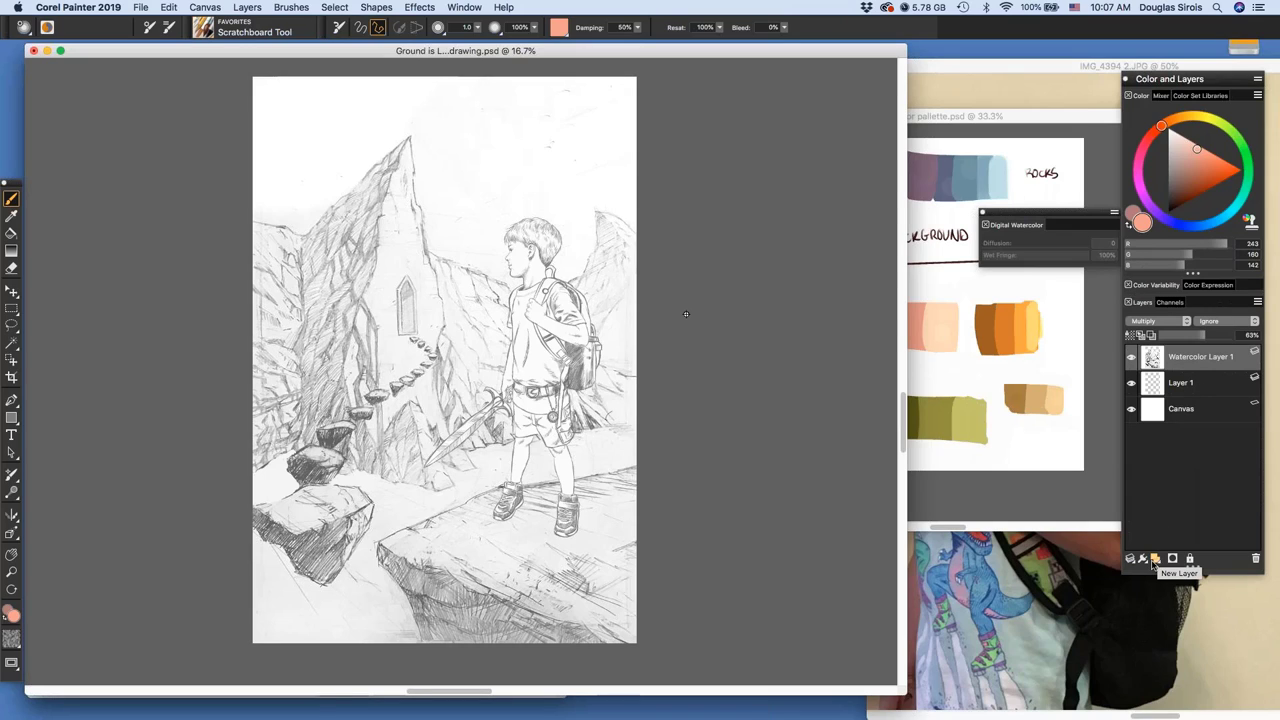
{"action": "left_click", "coordinate": [1180, 382]}
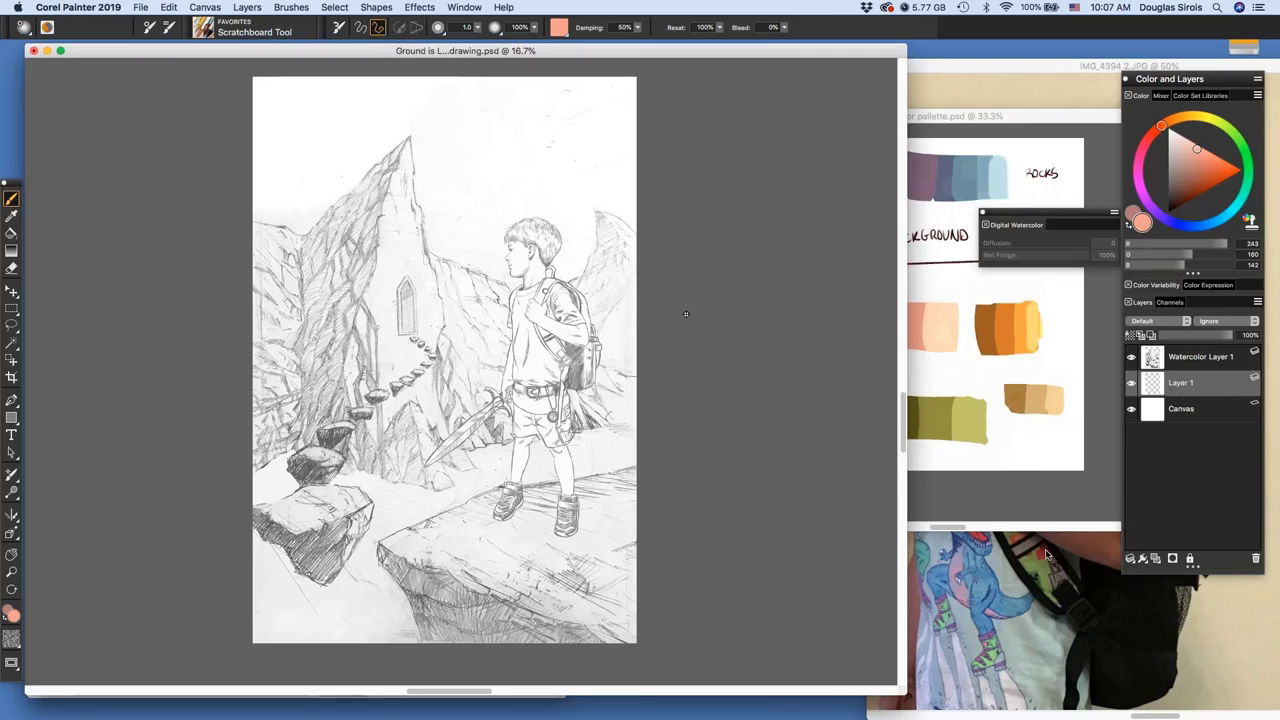
Sample the medium blue from the palette document's sky swatches, nudge the palette window clear of the drawing, and return to the drawing
{"action": "left_click", "coordinate": [1008, 143]}
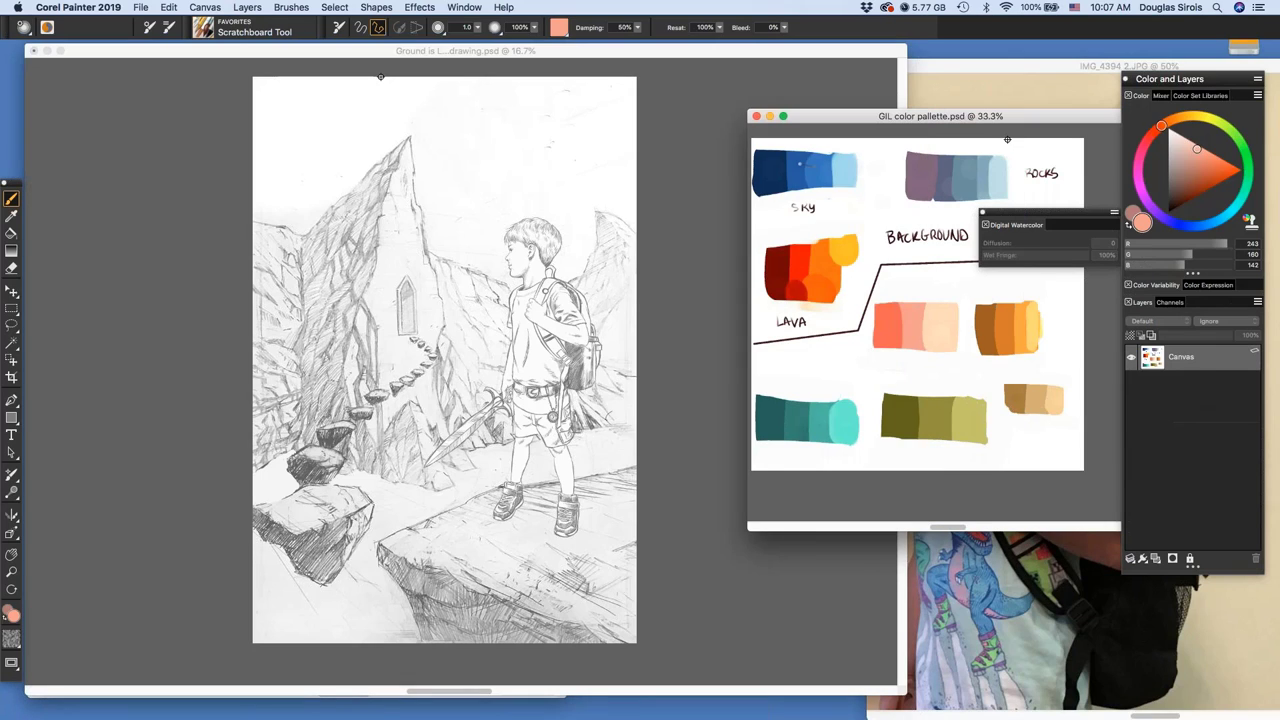
{"action": "left_click", "coordinate": [800, 163], "text": "alt"}
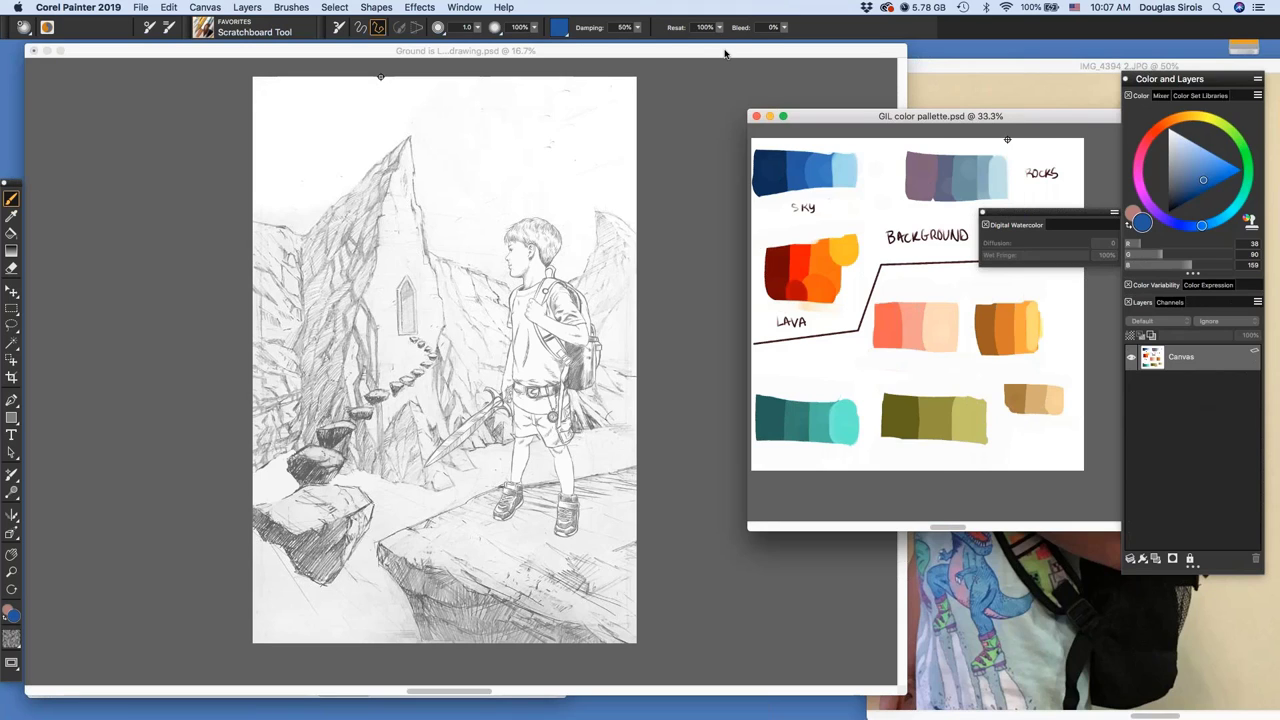
{"action": "left_click_drag", "start_coordinate": [725, 53], "coordinate": [727, 55]}
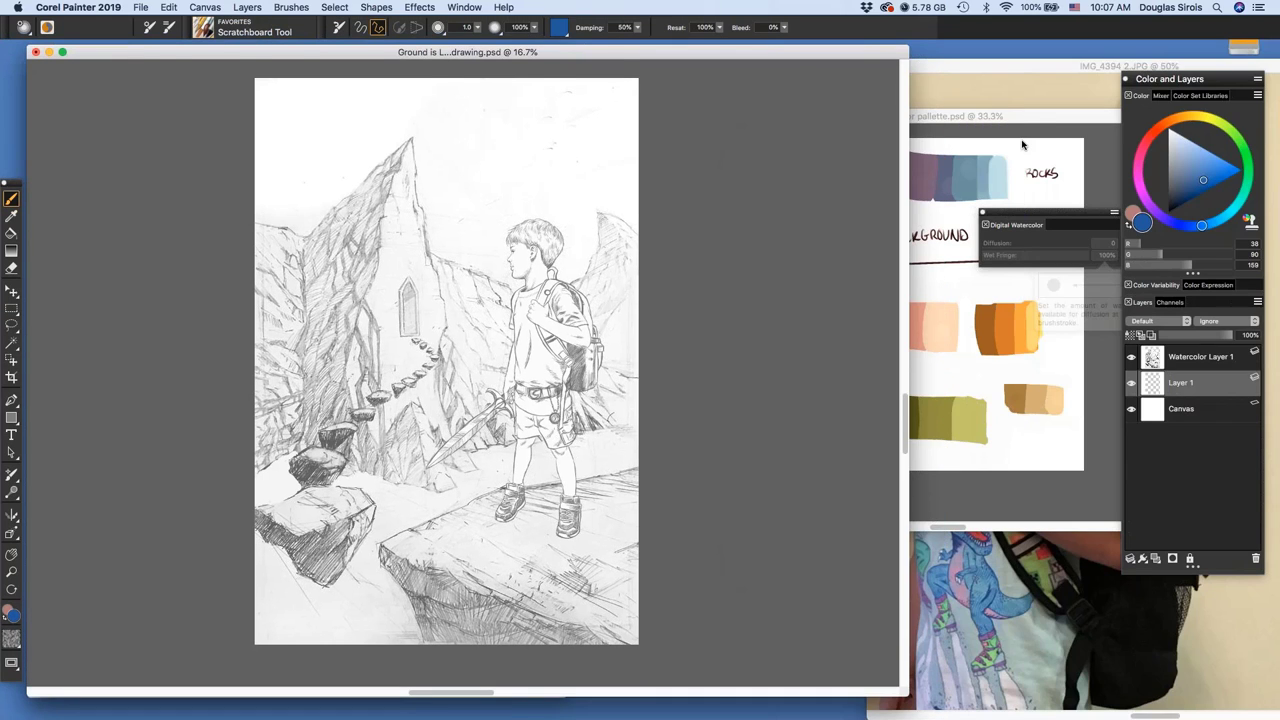
{"action": "left_click_drag", "start_coordinate": [1025, 116], "coordinate": [1069, 115]}
{"action": "left_click", "coordinate": [846, 160], "text": "alt"}
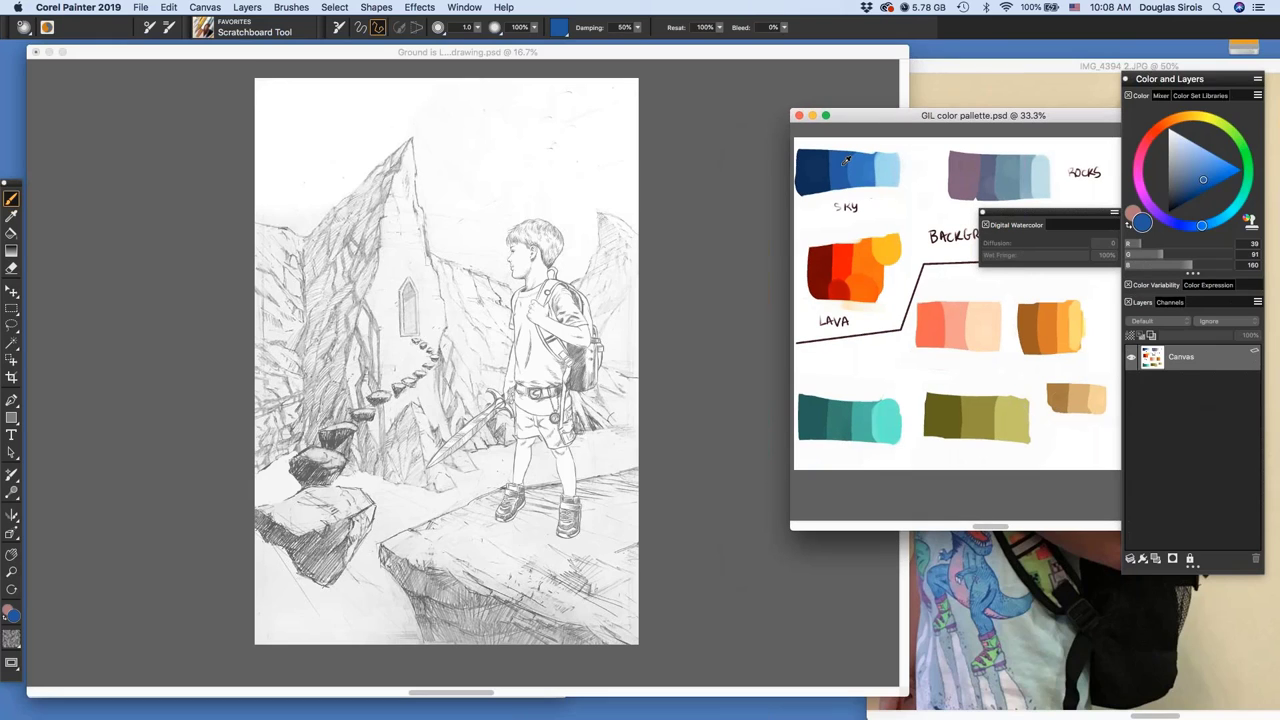
{"action": "left_click", "coordinate": [846, 160], "text": "alt"}
{"action": "left_click", "coordinate": [805, 53]}
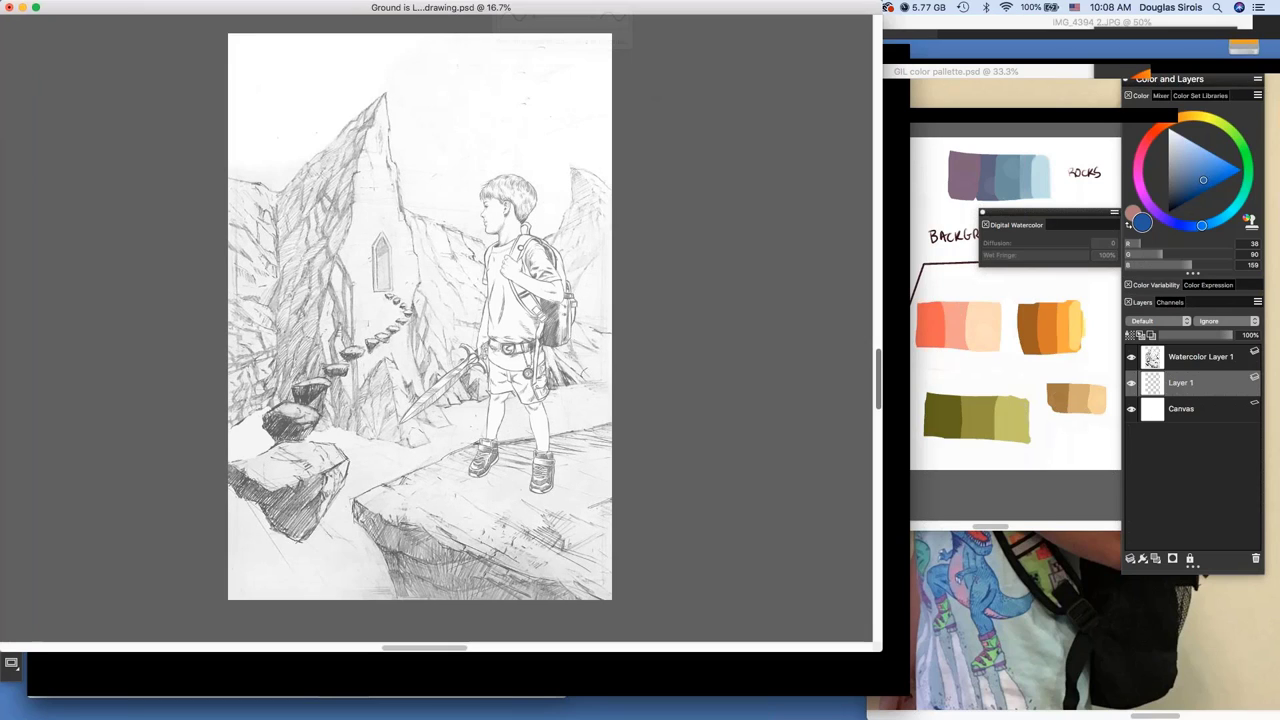
Enlarge the brush to 232.5, switch to freehand strokes, and paint the blue across the upper edge and left side of the sky
{"action": "left_click_drag", "start_coordinate": [533, 344], "coordinate": [560, 343]}
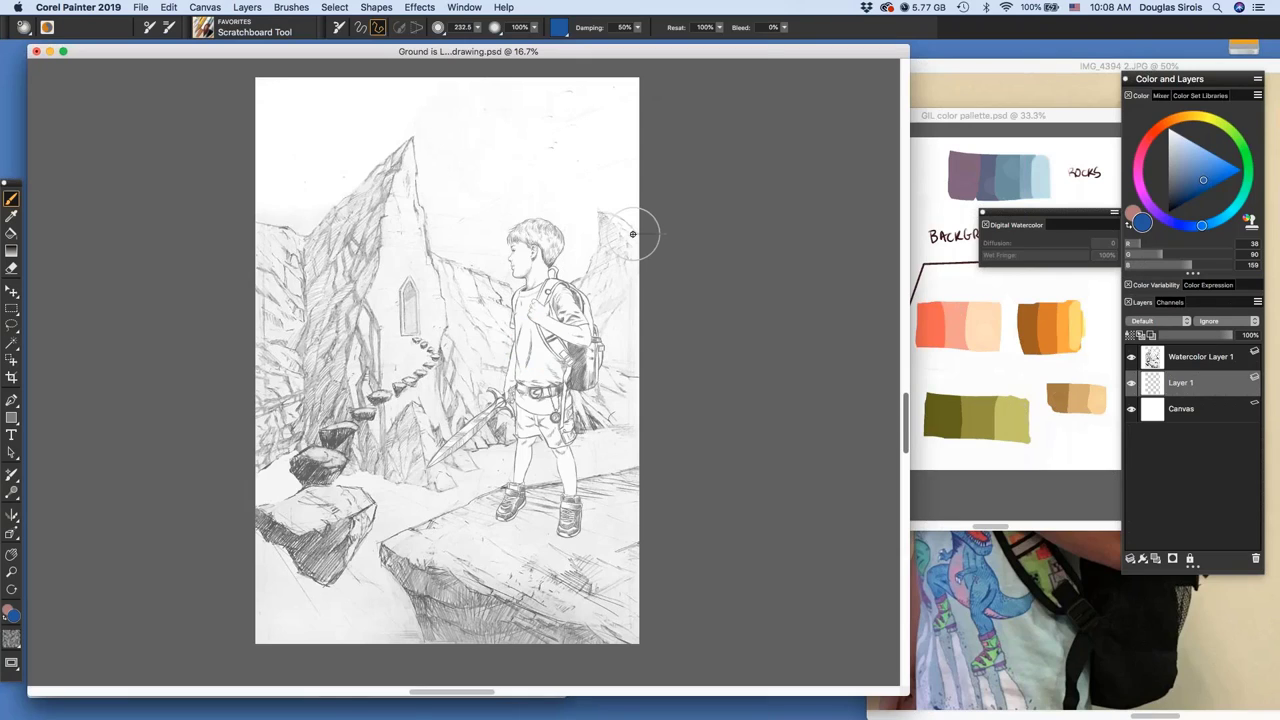
{"action": "left_click_drag", "start_coordinate": [632, 234], "coordinate": [620, 77]}
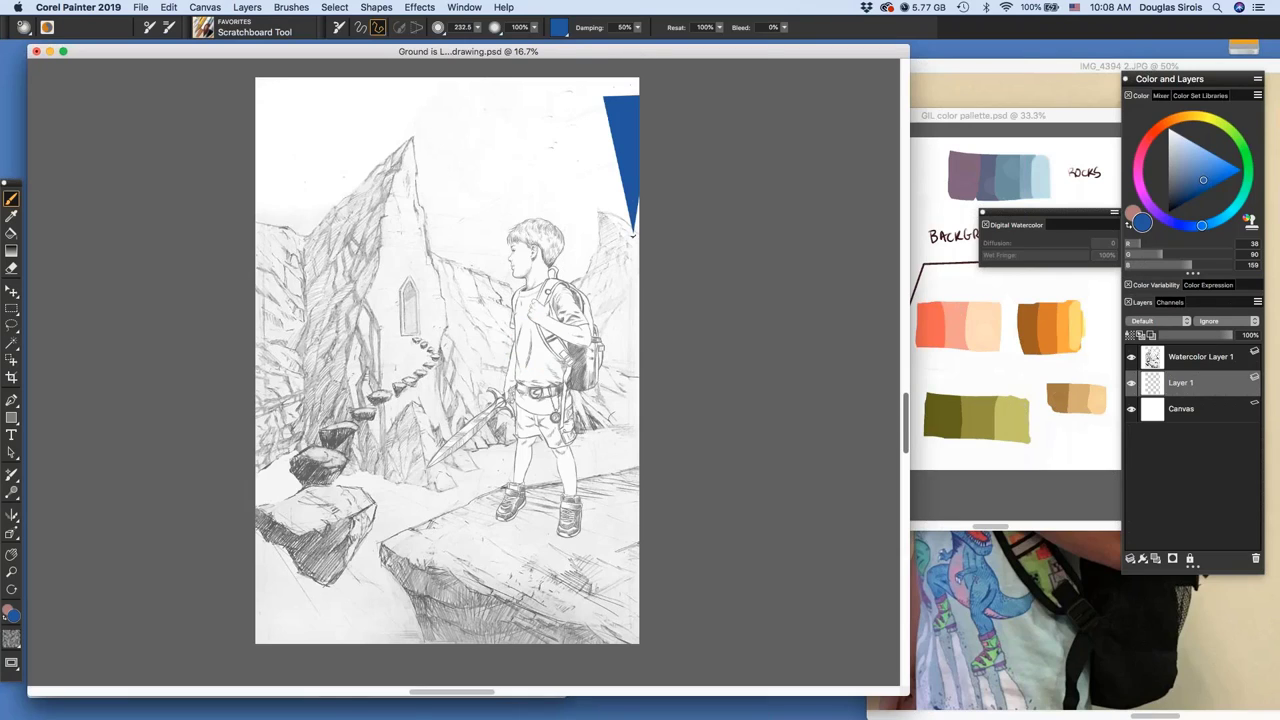
{"action": "left_click", "coordinate": [362, 28]}
{"action": "mouse_move", "coordinate": [625, 102]}
{"action": "left_mouse_down"}
{"action": "mouse_move", "coordinate": [619, 88]}
{"action": "mouse_move", "coordinate": [262, 93]}
{"action": "mouse_move", "coordinate": [264, 210]}
{"action": "left_mouse_up"}
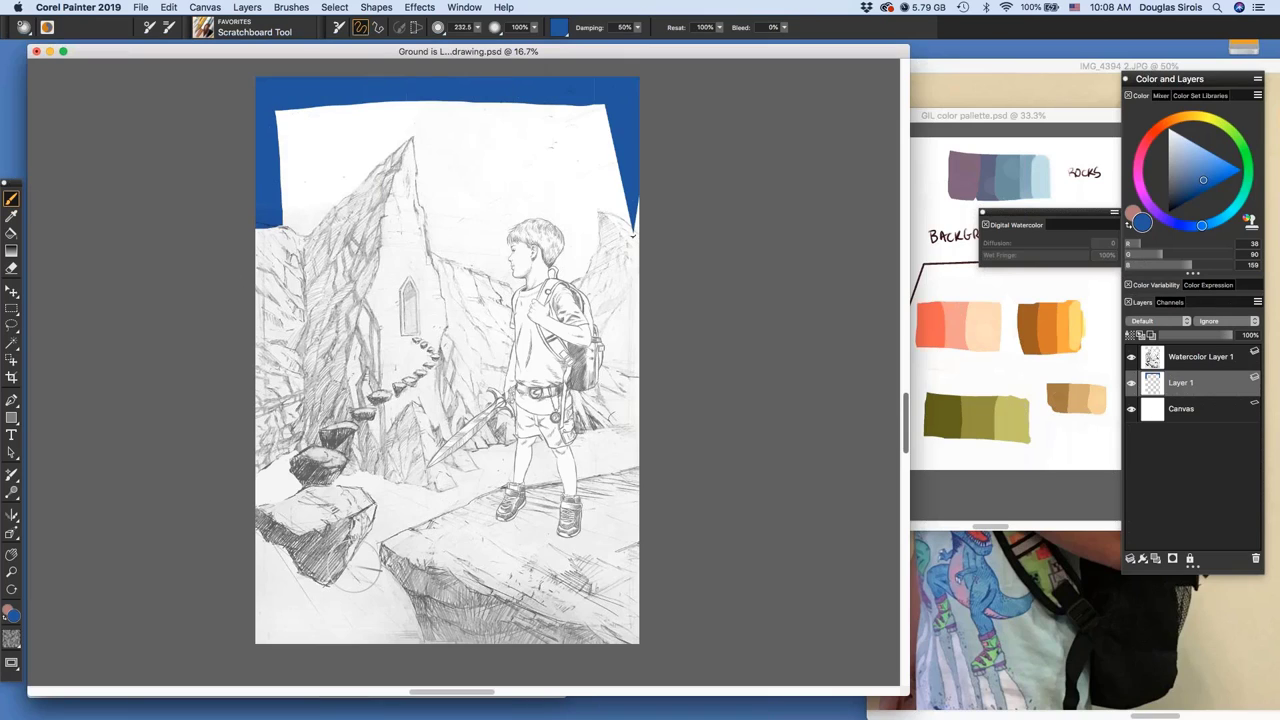
Fill the rest of the sky on Layer 1 with solid blue, overlapping the mountain ridges and the boy's head and shoulders
{"action": "mouse_move", "coordinate": [292, 110]}
{"action": "left_mouse_down"}
{"action": "mouse_move", "coordinate": [294, 226]}
{"action": "mouse_move", "coordinate": [328, 218]}
{"action": "mouse_move", "coordinate": [246, 211]}
{"action": "left_mouse_up"}
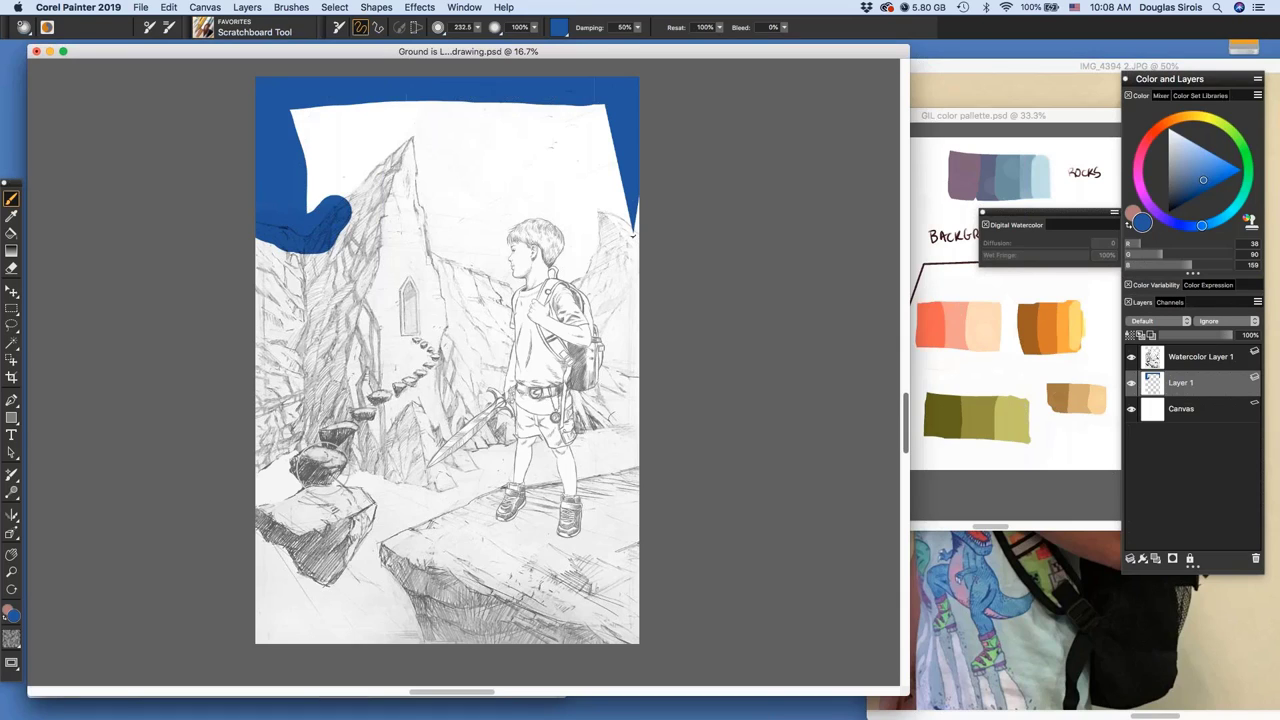
{"action": "mouse_move", "coordinate": [289, 120]}
{"action": "left_mouse_down"}
{"action": "mouse_move", "coordinate": [305, 187]}
{"action": "mouse_move", "coordinate": [297, 122]}
{"action": "left_mouse_up"}
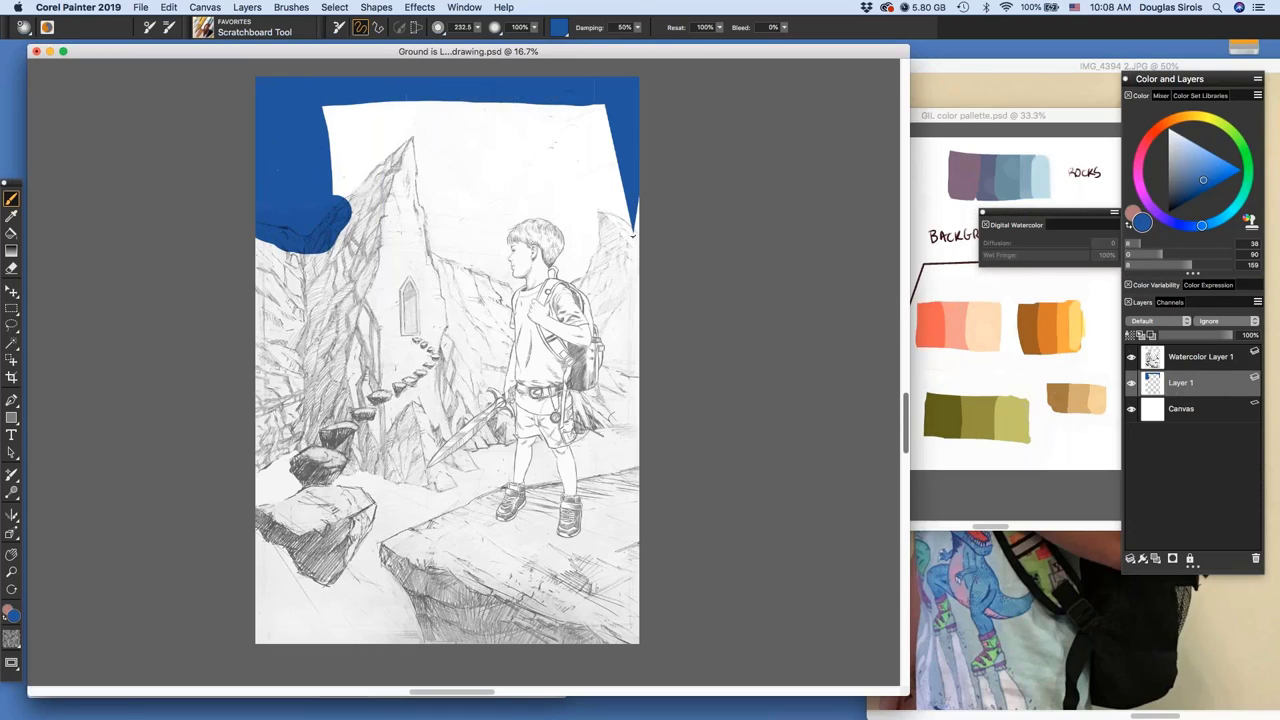
{"action": "mouse_move", "coordinate": [345, 183]}
{"action": "left_mouse_down"}
{"action": "mouse_move", "coordinate": [396, 150]}
{"action": "mouse_move", "coordinate": [362, 176]}
{"action": "mouse_move", "coordinate": [414, 114]}
{"action": "mouse_move", "coordinate": [358, 122]}
{"action": "mouse_move", "coordinate": [324, 99]}
{"action": "left_mouse_up"}
{"action": "mouse_move", "coordinate": [430, 105]}
{"action": "left_mouse_down"}
{"action": "mouse_move", "coordinate": [462, 135]}
{"action": "mouse_move", "coordinate": [410, 200]}
{"action": "mouse_move", "coordinate": [455, 280]}
{"action": "mouse_move", "coordinate": [392, 235]}
{"action": "mouse_move", "coordinate": [330, 250]}
{"action": "mouse_move", "coordinate": [262, 243]}
{"action": "left_mouse_up"}
{"action": "mouse_move", "coordinate": [486, 114]}
{"action": "left_mouse_down"}
{"action": "mouse_move", "coordinate": [500, 200]}
{"action": "mouse_move", "coordinate": [530, 115]}
{"action": "mouse_move", "coordinate": [605, 175]}
{"action": "mouse_move", "coordinate": [622, 250]}
{"action": "mouse_move", "coordinate": [598, 290]}
{"action": "mouse_move", "coordinate": [525, 270]}
{"action": "left_mouse_up"}
{"action": "left_click_drag", "start_coordinate": [495, 205], "coordinate": [524, 284]}
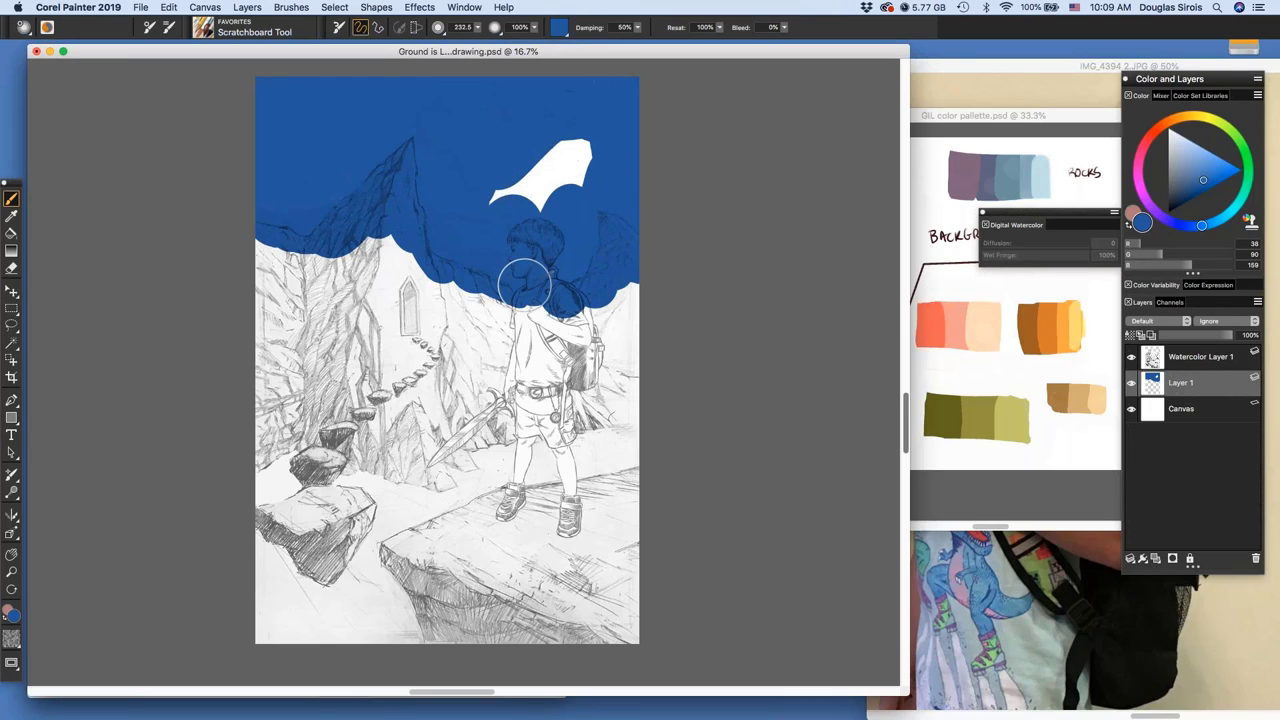
{"action": "left_click_drag", "start_coordinate": [586, 143], "coordinate": [447, 262]}
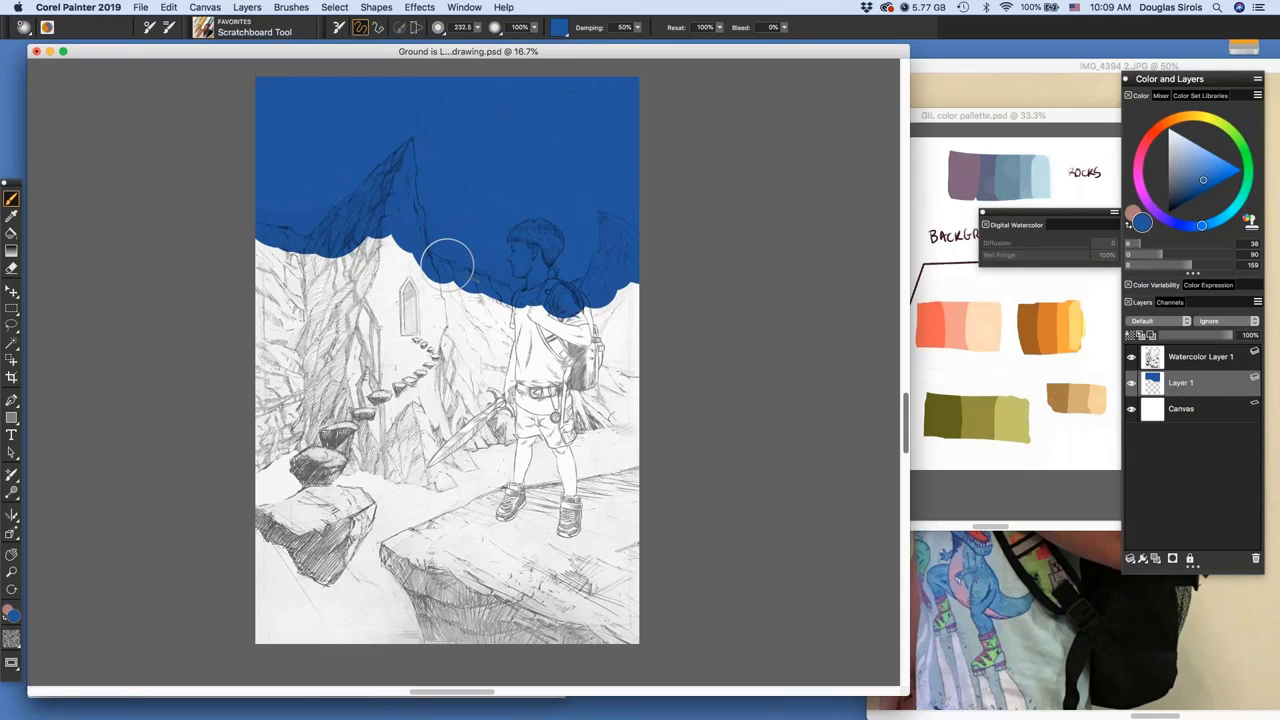
{"action": "mouse_move", "coordinate": [447, 262]}
{"action": "left_mouse_down"}
{"action": "mouse_move", "coordinate": [507, 310]}
{"action": "mouse_move", "coordinate": [582, 322]}
{"action": "mouse_move", "coordinate": [647, 259]}
{"action": "left_mouse_up"}
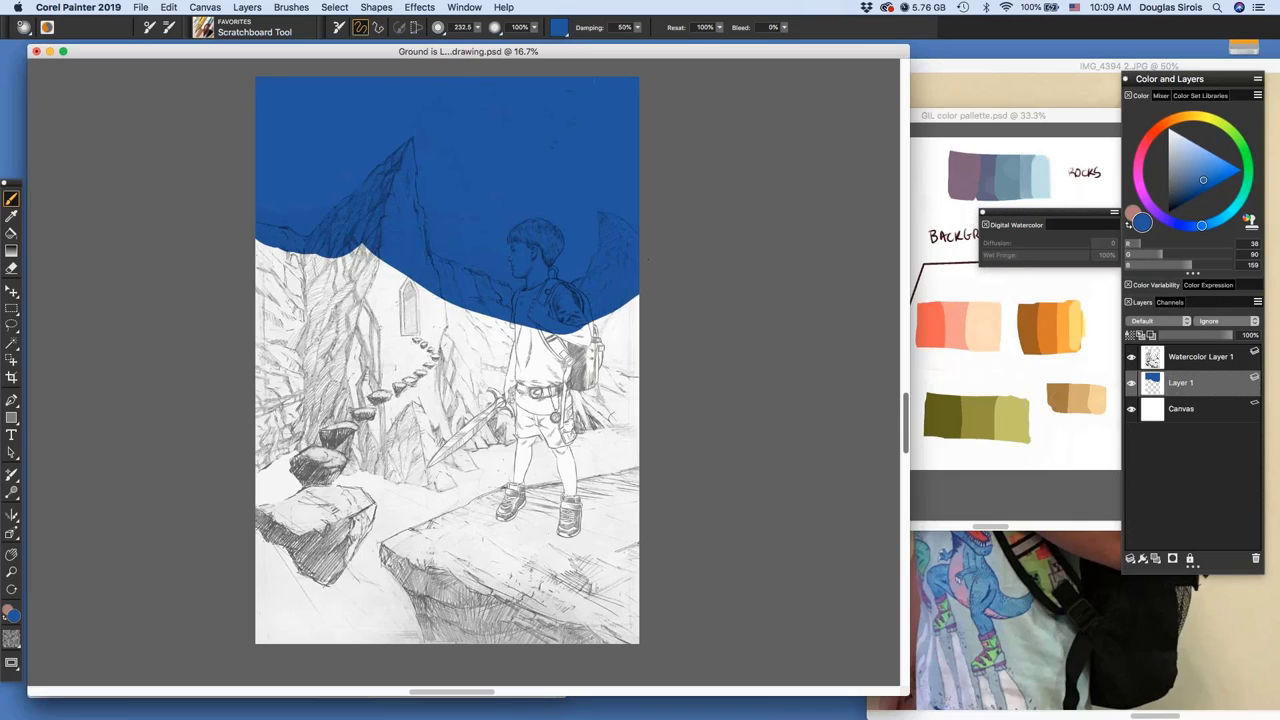
{"action": "left_click_drag", "start_coordinate": [250, 221], "coordinate": [346, 243]}
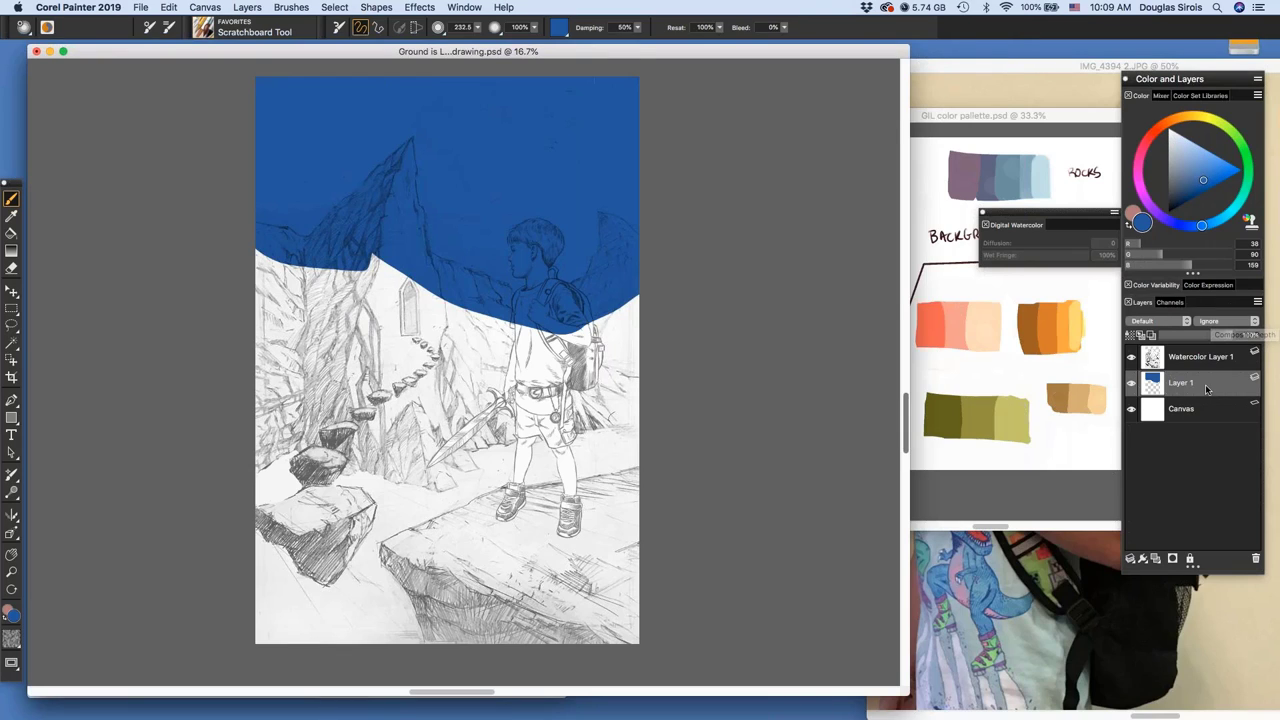
Add a new layer above the sky layer and sample the gray-blue from the palette's rocks swatches for it
{"action": "left_click", "coordinate": [1155, 560]}
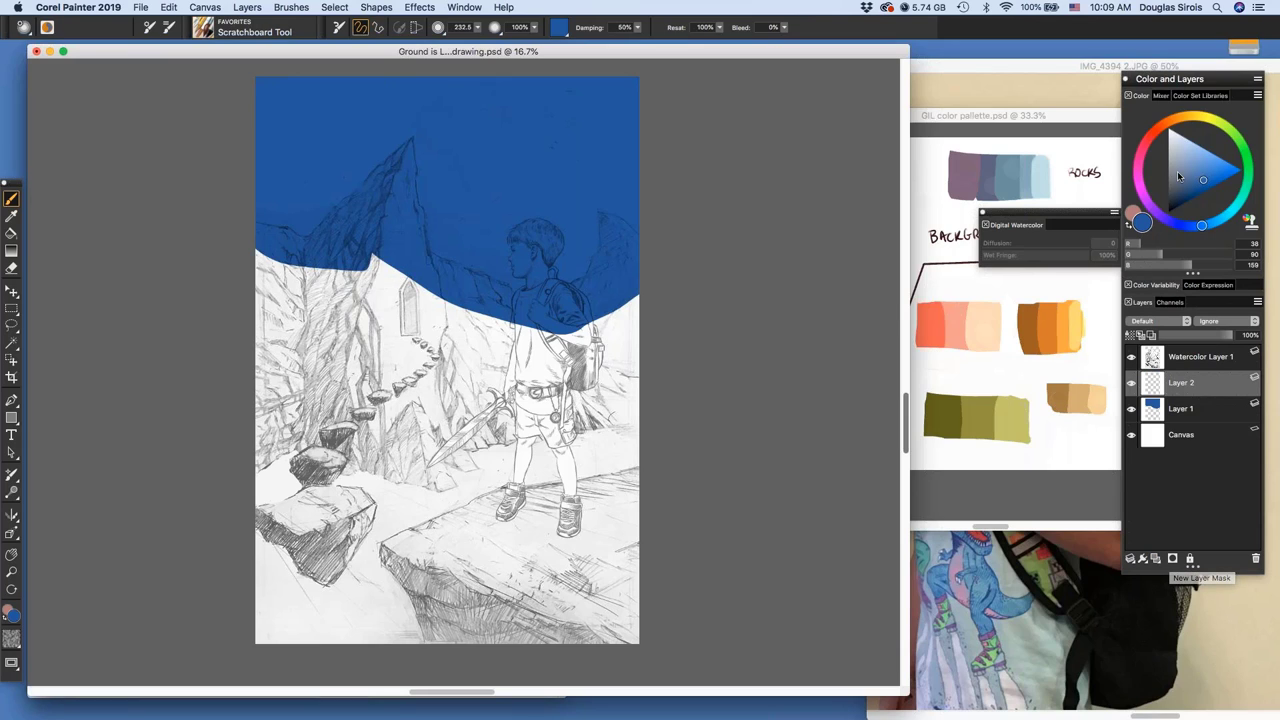
{"action": "left_click", "coordinate": [927, 182]}
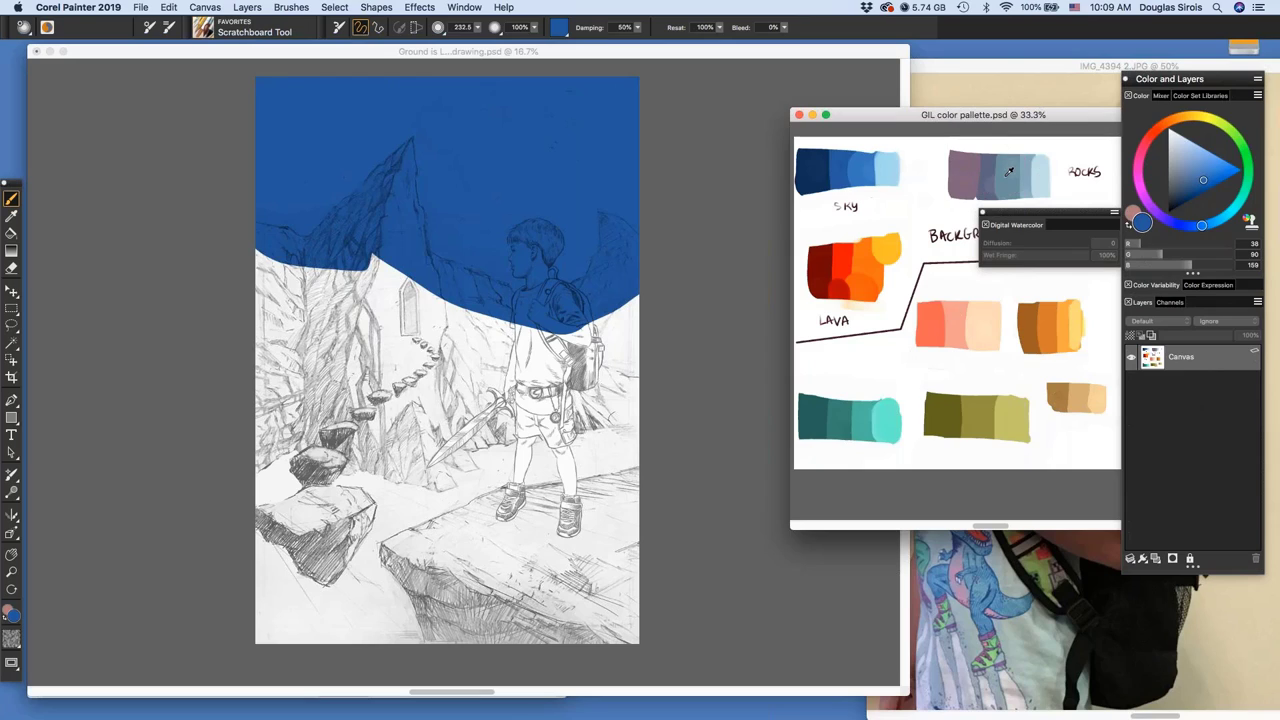
{"action": "left_click", "coordinate": [1009, 170]}
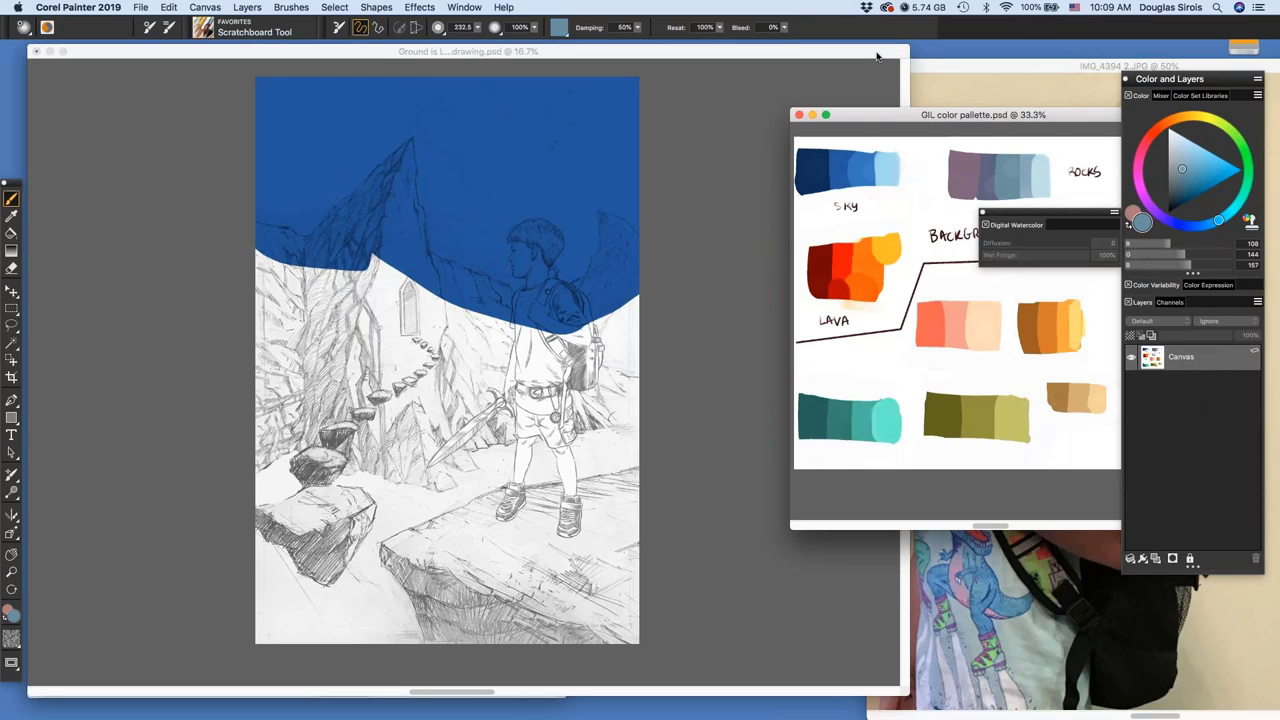
{"action": "left_click", "coordinate": [877, 57]}
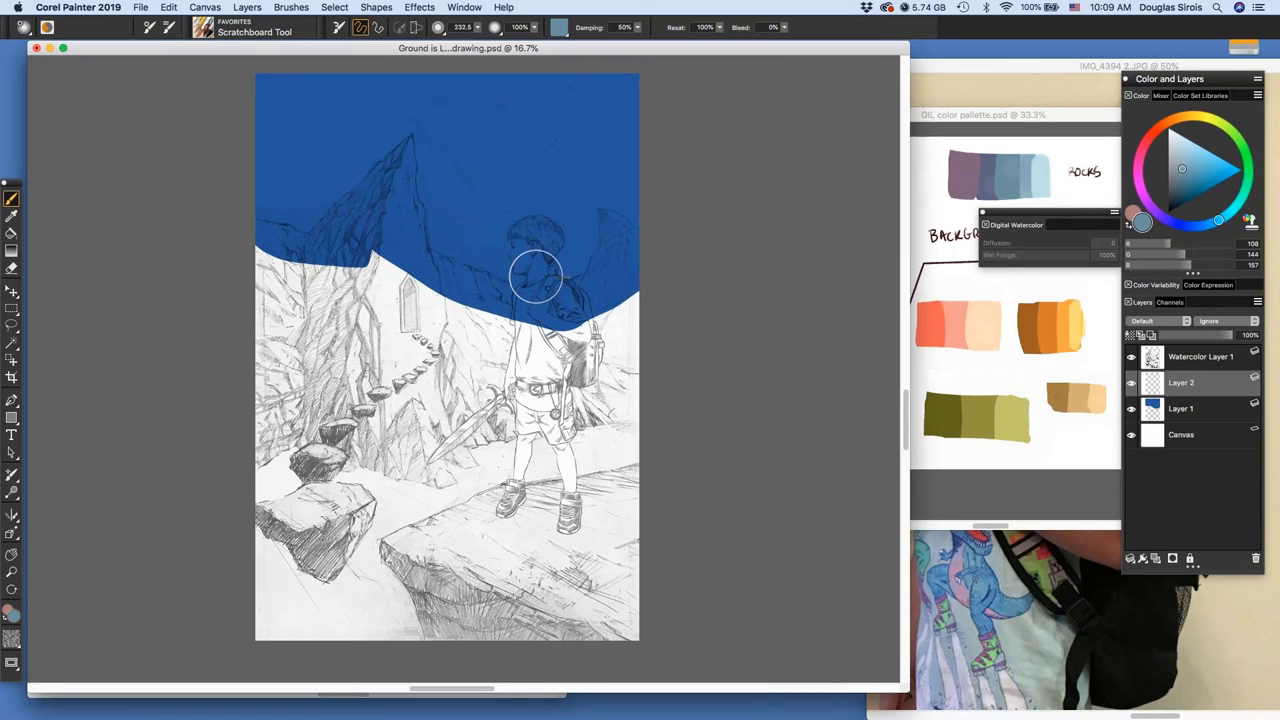
Reduce the brush to 17.9 and paint the gray-blue rock color along the left slope of the mountain peak on Layer 2
{"action": "scroll", "coordinate": [428, 178], "scroll_direction": "down", "scroll_amount": 1}
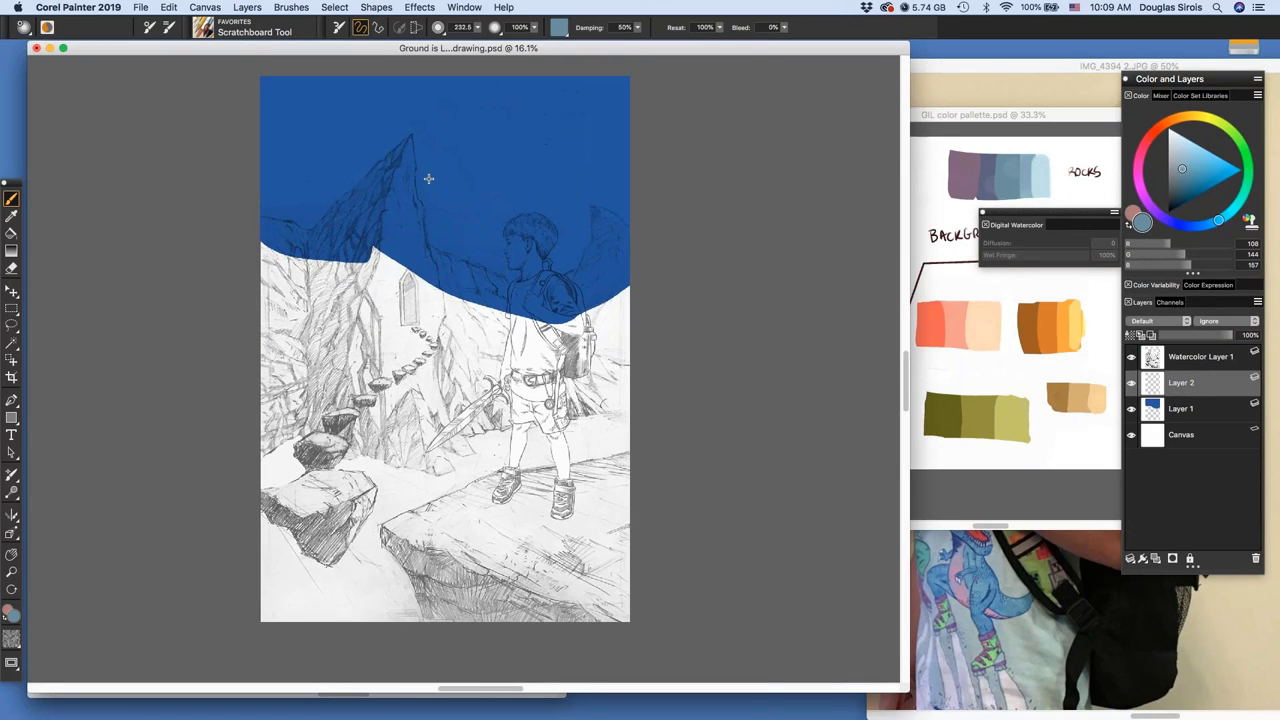
{"action": "scroll", "coordinate": [428, 178], "scroll_direction": "up", "scroll_amount": 3}
{"action": "scroll", "coordinate": [555, 238], "scroll_direction": "up", "scroll_amount": 4}
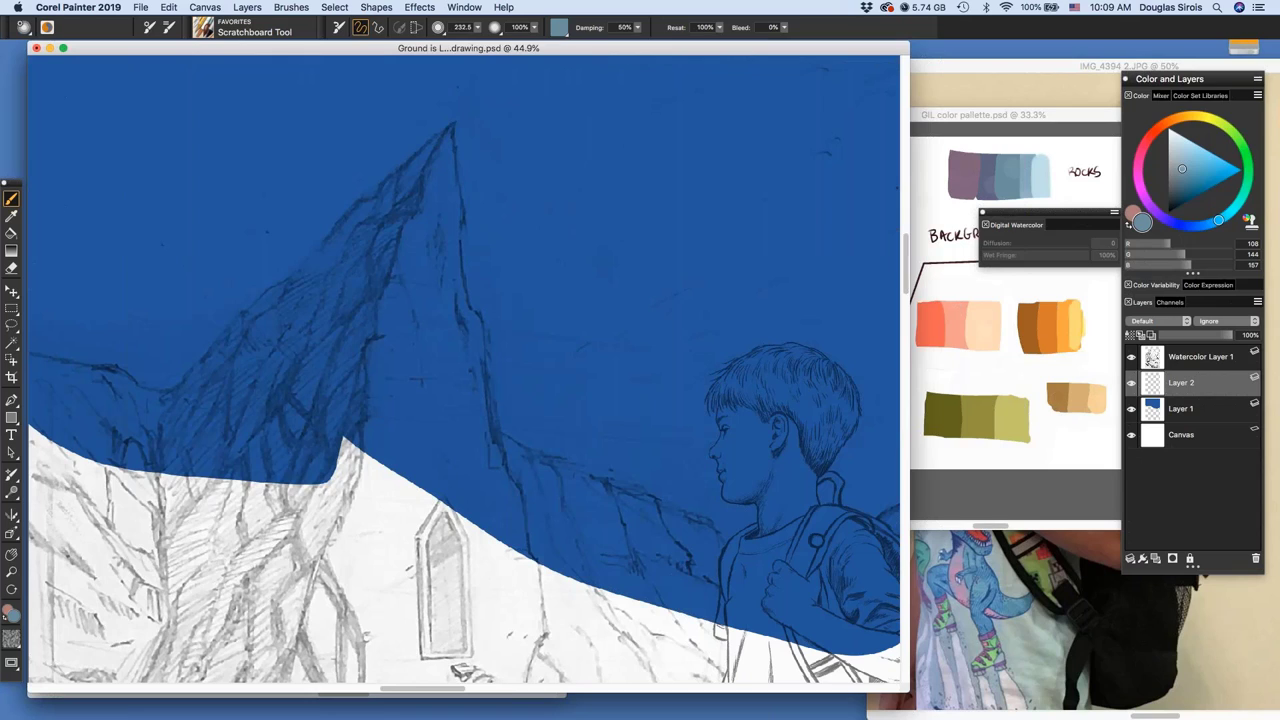
{"action": "left_click_drag", "start_coordinate": [452, 206], "coordinate": [460, 206]}
{"action": "mouse_move", "coordinate": [448, 130]}
{"action": "left_mouse_down"}
{"action": "mouse_move", "coordinate": [366, 226]}
{"action": "mouse_move", "coordinate": [361, 205]}
{"action": "mouse_move", "coordinate": [320, 266]}
{"action": "mouse_move", "coordinate": [165, 394]}
{"action": "left_mouse_up"}
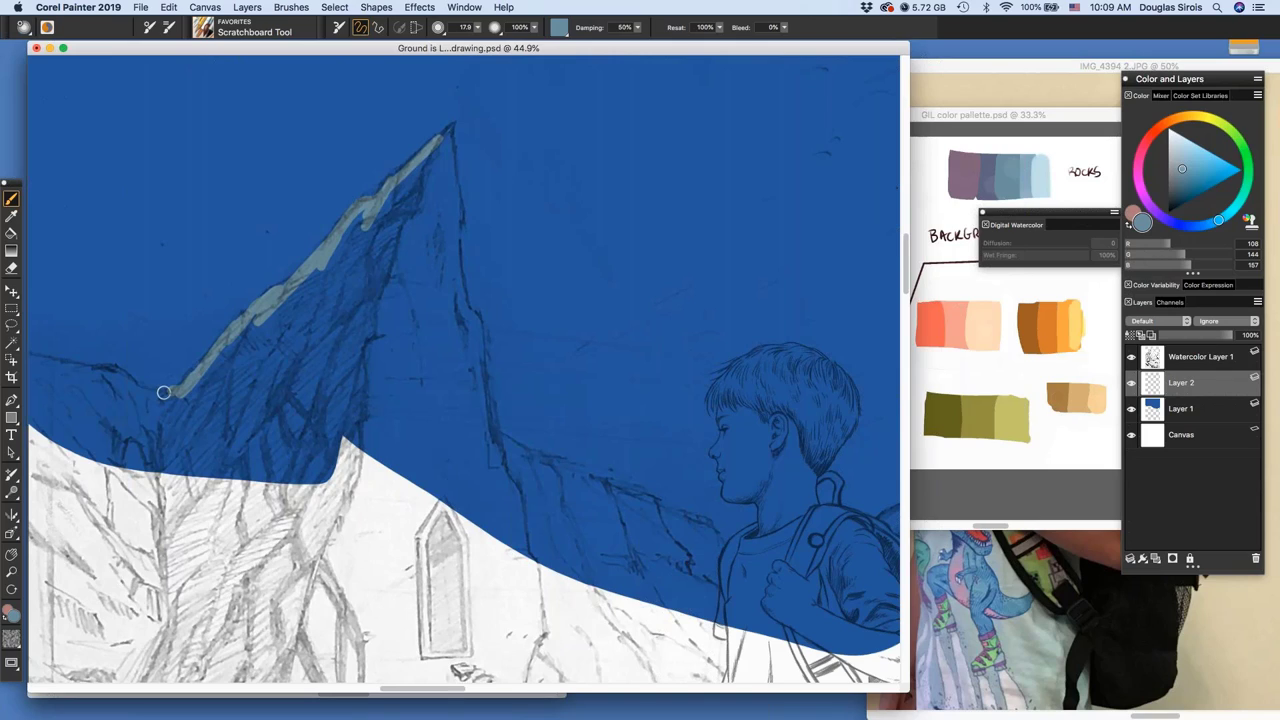
{"action": "mouse_move", "coordinate": [372, 232]}
{"action": "left_mouse_down"}
{"action": "mouse_move", "coordinate": [402, 192]}
{"action": "mouse_move", "coordinate": [344, 245]}
{"action": "mouse_move", "coordinate": [443, 142]}
{"action": "mouse_move", "coordinate": [452, 178]}
{"action": "left_mouse_up"}
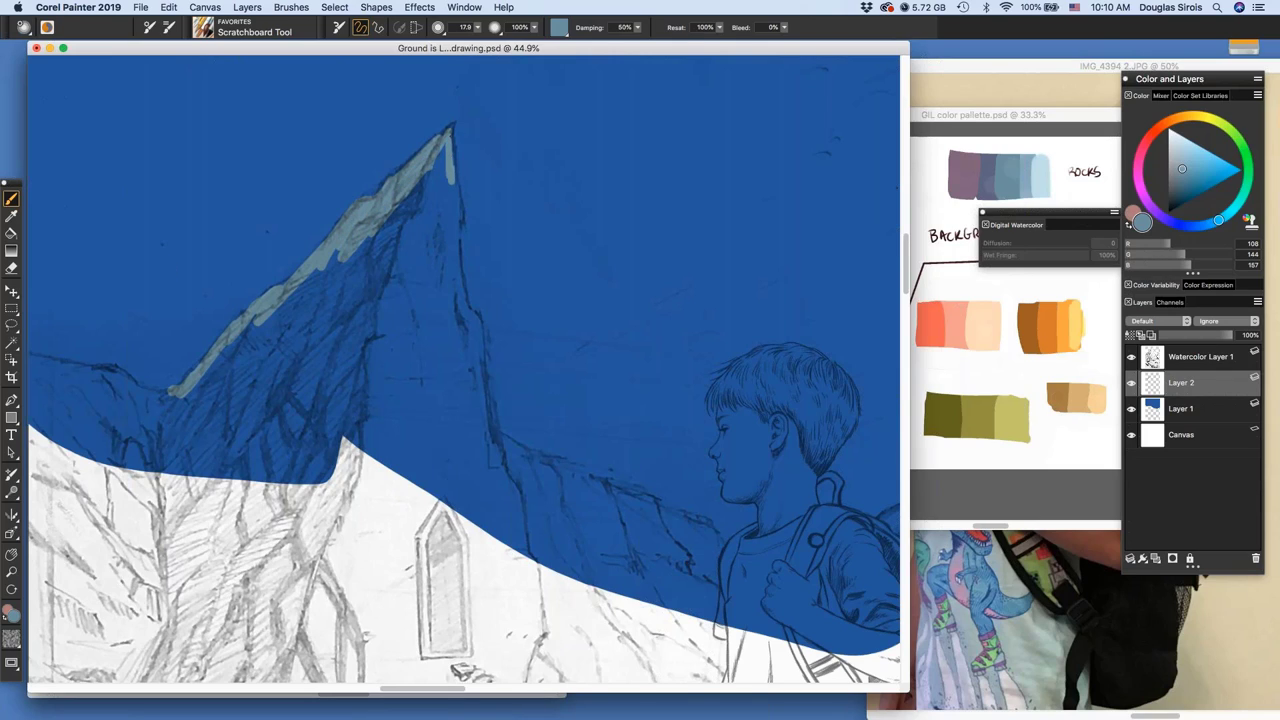
Paint the gray-blue rock color down the right edge of the mountain peak from its tip
{"action": "left_click_drag", "start_coordinate": [448, 132], "coordinate": [466, 324]}
{"action": "left_click_drag", "start_coordinate": [448, 206], "coordinate": [458, 312]}
{"action": "left_click_drag", "start_coordinate": [444, 180], "coordinate": [450, 282]}
{"action": "left_click_drag", "start_coordinate": [442, 146], "coordinate": [446, 182]}
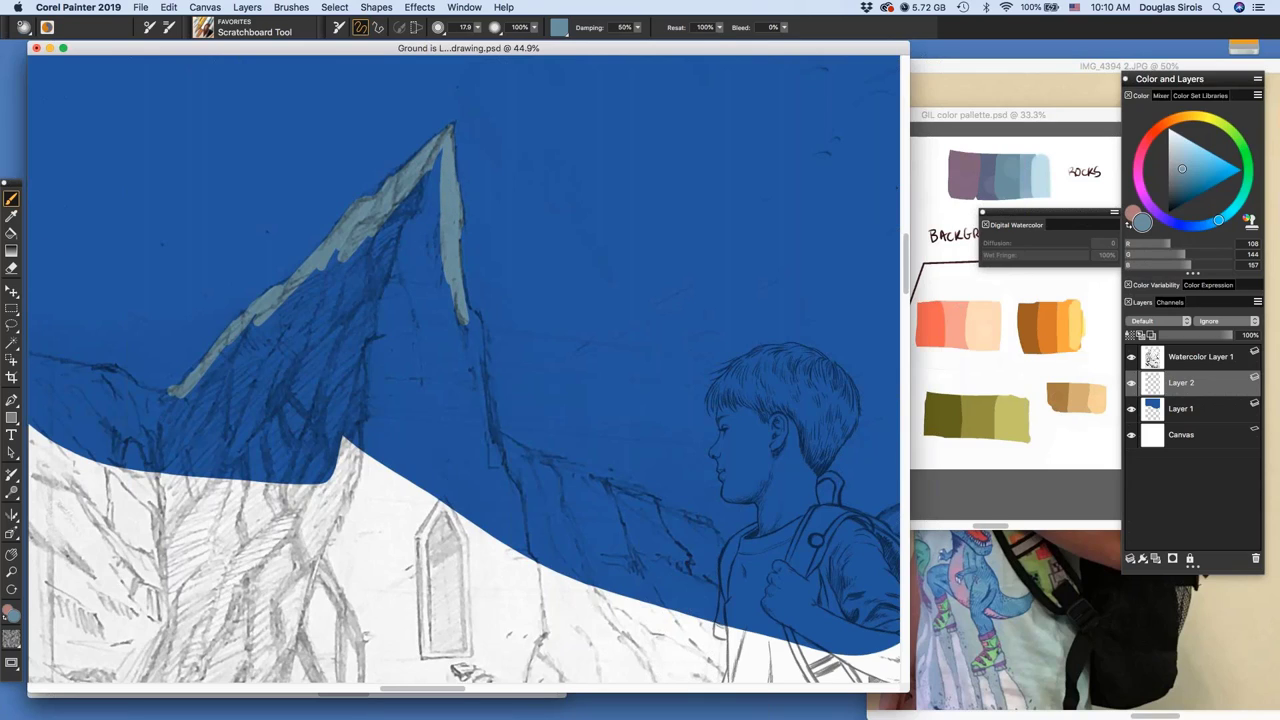
Try to select the mountain range with the Lasso, tracing its ridge line and the painted edges of the peak
{"action": "key", "text": "l"}
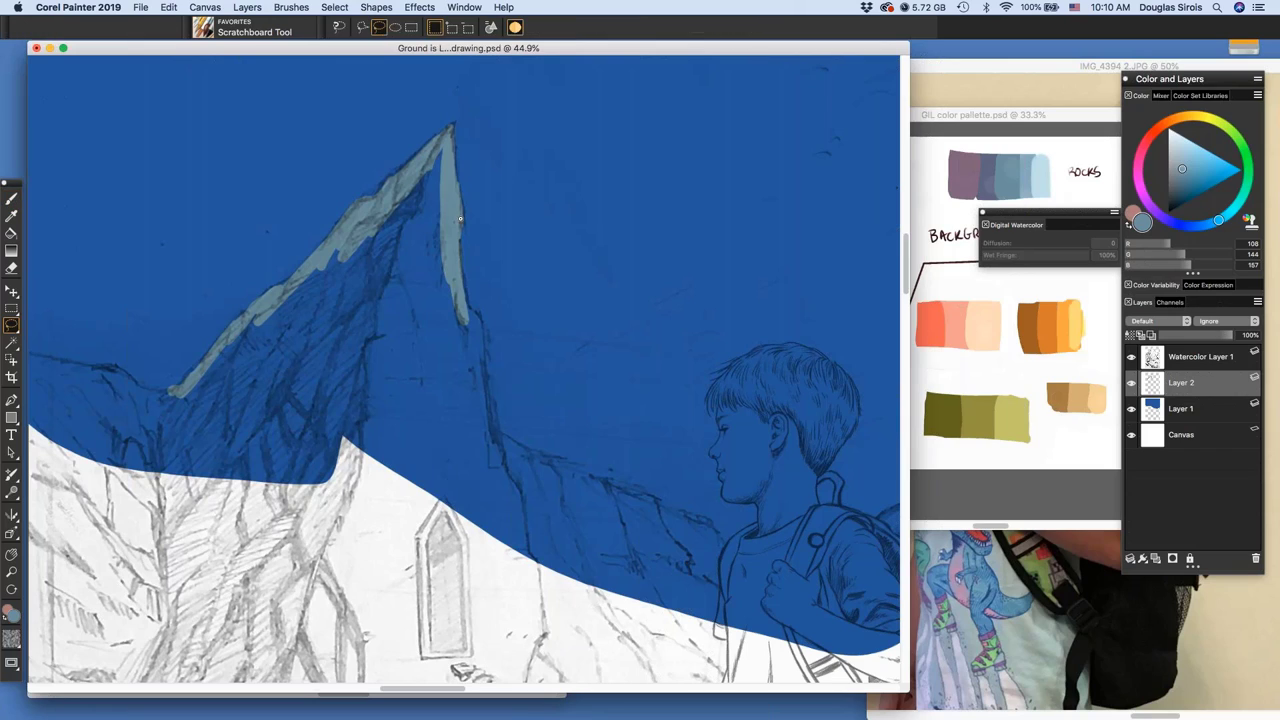
{"action": "mouse_move", "coordinate": [464, 291]}
{"action": "left_mouse_down"}
{"action": "mouse_move", "coordinate": [502, 430]}
{"action": "mouse_move", "coordinate": [717, 534]}
{"action": "mouse_move", "coordinate": [436, 679]}
{"action": "mouse_move", "coordinate": [28, 374]}
{"action": "mouse_move", "coordinate": [30, 350]}
{"action": "mouse_move", "coordinate": [113, 367]}
{"action": "mouse_move", "coordinate": [146, 389]}
{"action": "mouse_move", "coordinate": [193, 381]}
{"action": "left_mouse_up"}
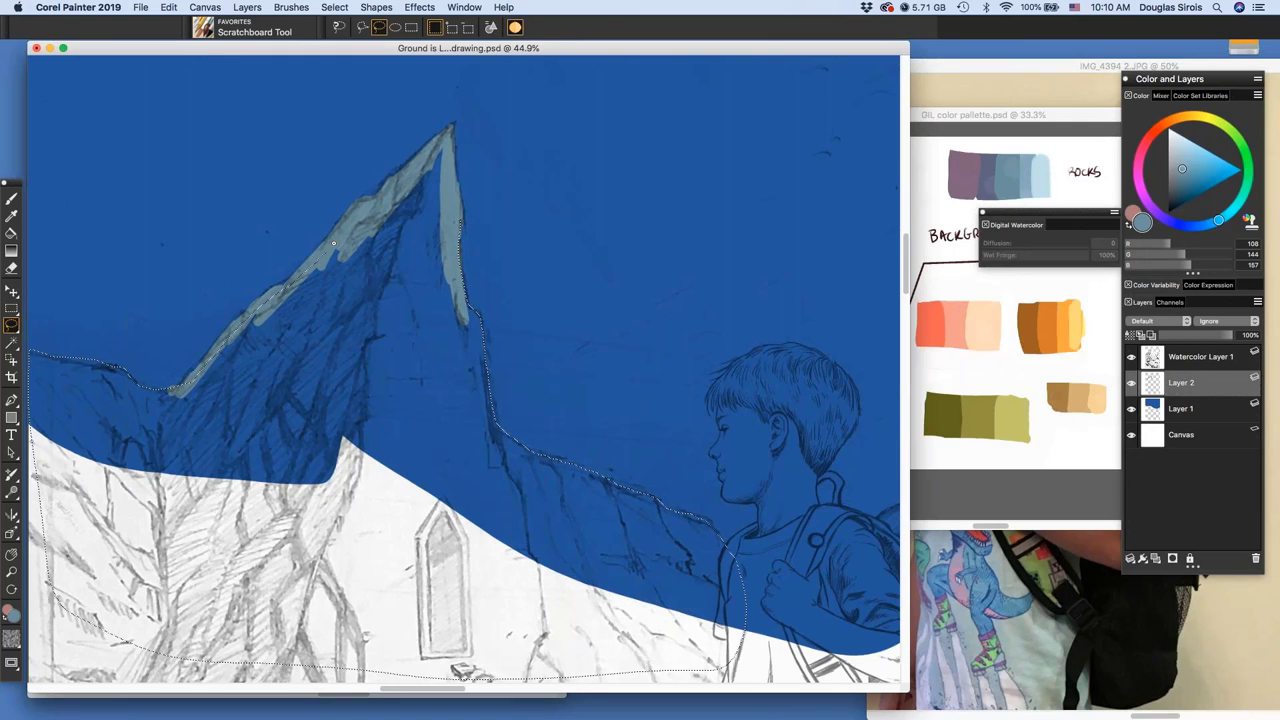
{"action": "left_click_drag", "start_coordinate": [388, 203], "coordinate": [447, 142]}
{"action": "left_click_drag", "start_coordinate": [451, 243], "coordinate": [459, 246]}
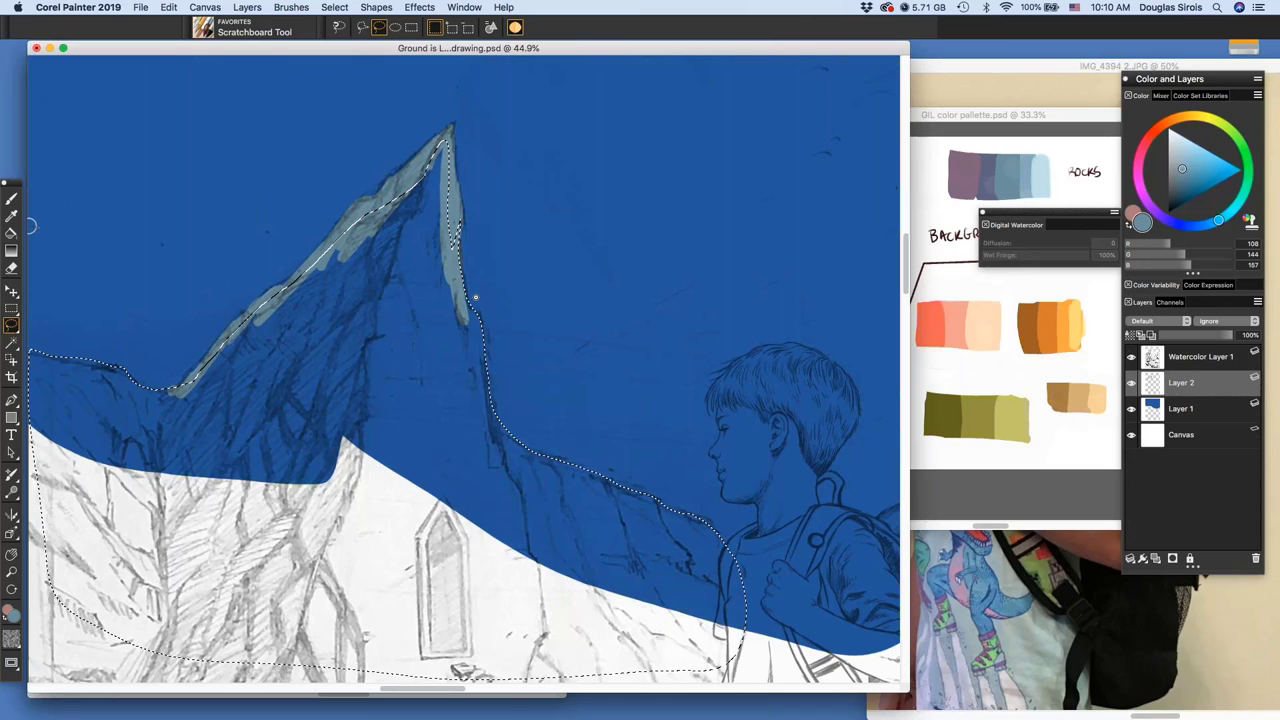
{"action": "left_click", "coordinate": [460, 264], "text": "super"}
Try to fill the inside of the peak with the gray-blue rock color using a 160.8 brush
{"action": "key", "text": "b"}
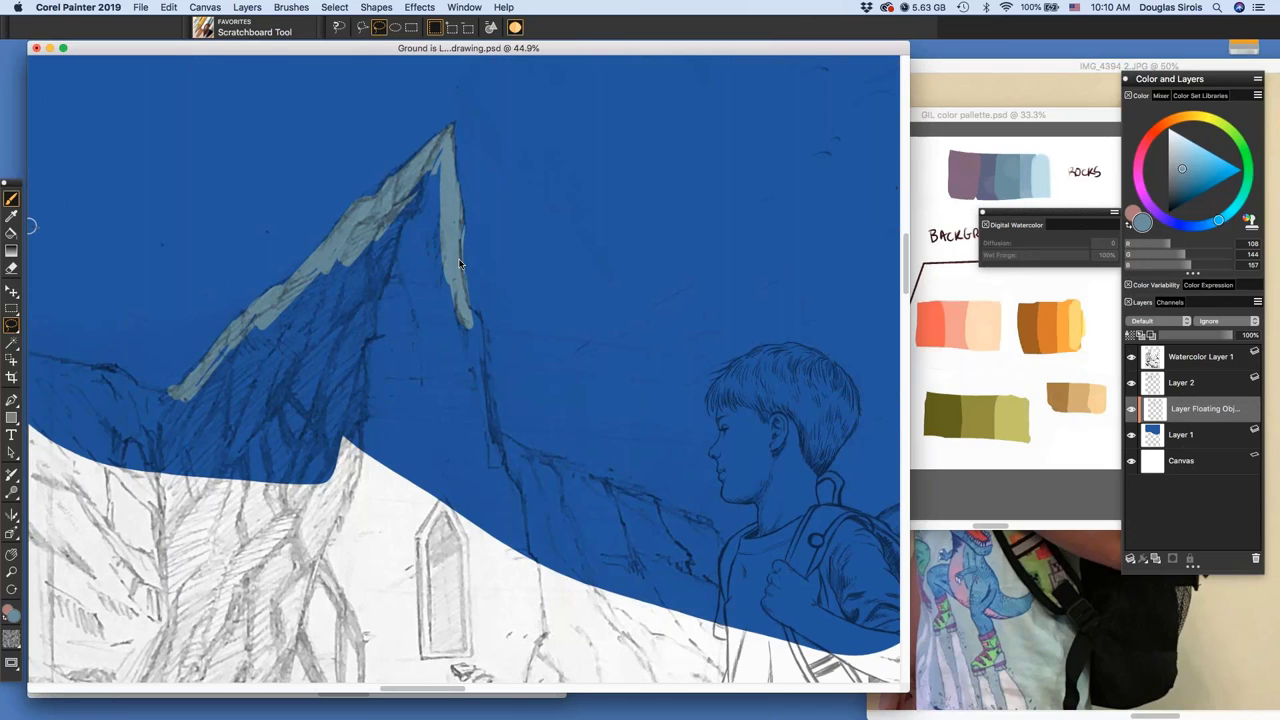
{"action": "key", "text": "b"}
{"action": "left_click_drag", "start_coordinate": [446, 288], "coordinate": [482, 288]}
{"action": "mouse_move", "coordinate": [427, 198]}
{"action": "left_mouse_down"}
{"action": "mouse_move", "coordinate": [413, 295]}
{"action": "mouse_move", "coordinate": [243, 397]}
{"action": "left_mouse_up"}
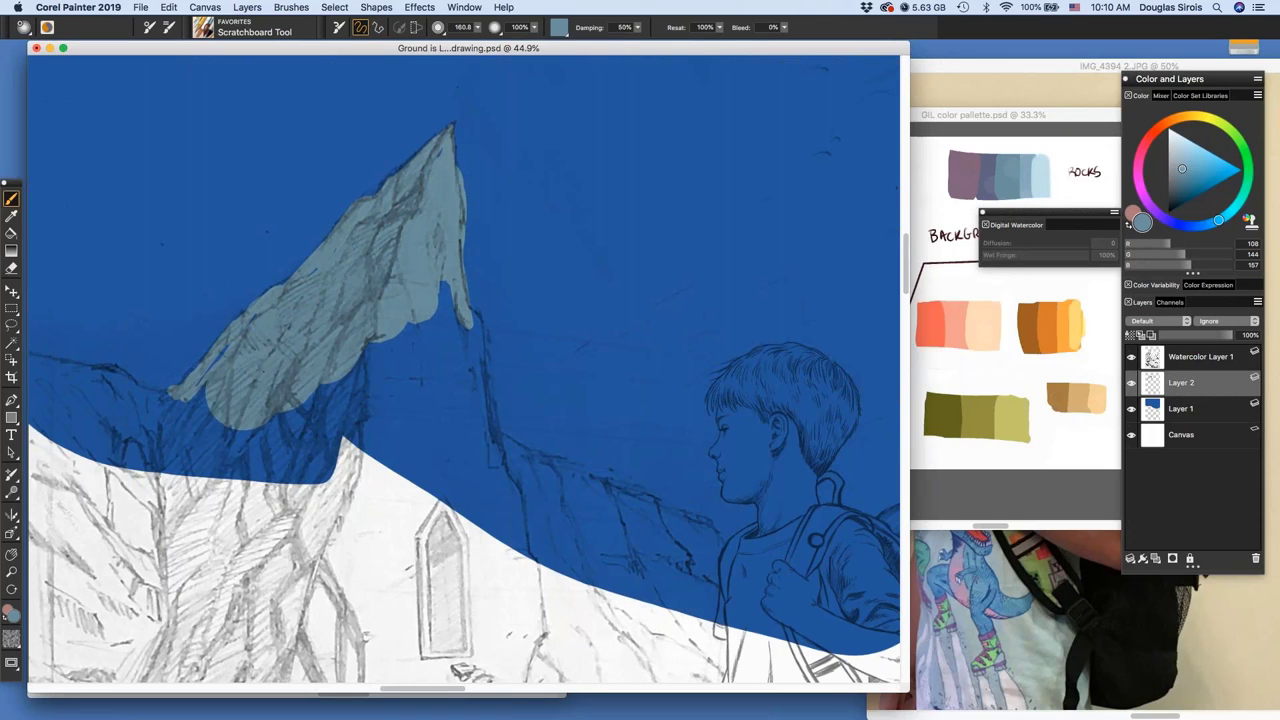
Undo the broad rock-color fill inside the peak
{"action": "key", "text": "super+m"}
{"action": "key", "text": "super+z"}
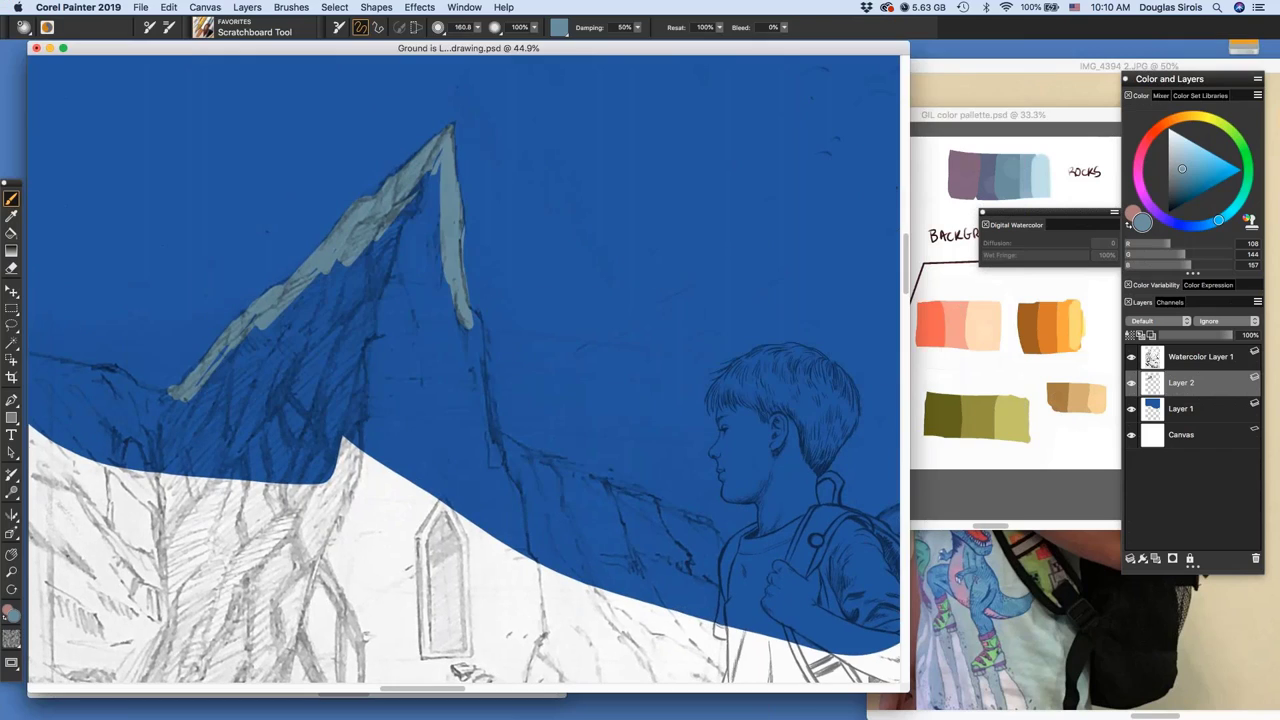
{"action": "key", "text": "super+z"}
{"action": "key", "text": "super+z"}
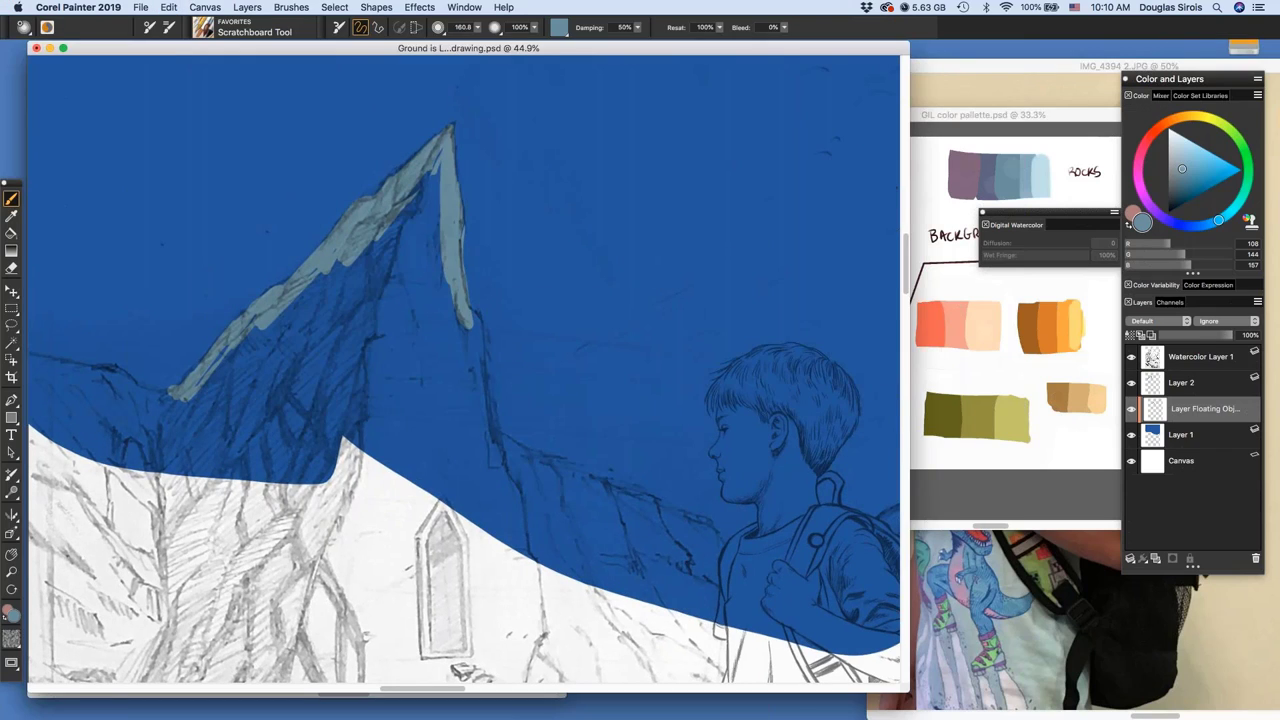
Select the mountain peak with the Lasso along its painted edges and ridge lines, extending the selection down the right slope to the boy
{"action": "key", "text": "l"}
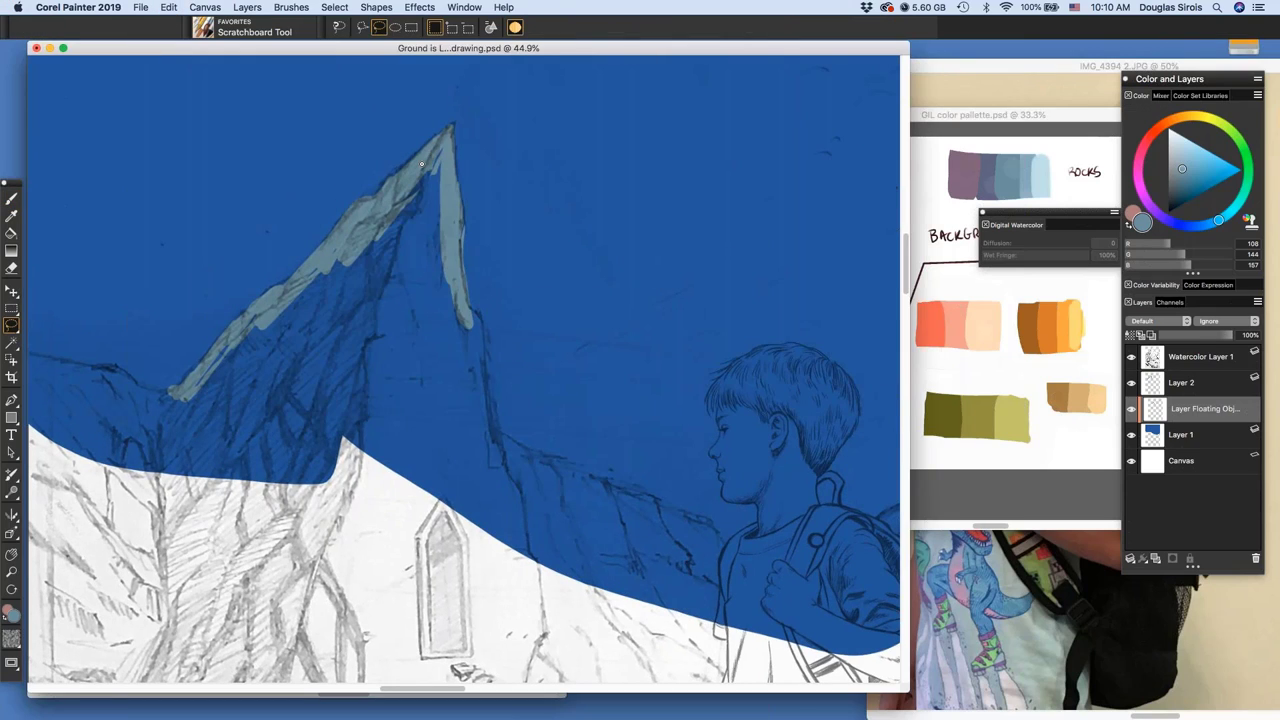
{"action": "left_click_drag", "start_coordinate": [186, 71], "coordinate": [371, 188]}
{"action": "left_click_drag", "start_coordinate": [432, 155], "coordinate": [273, 302]}
{"action": "mouse_move", "coordinate": [203, 372]}
{"action": "left_mouse_down"}
{"action": "mouse_move", "coordinate": [167, 391]}
{"action": "mouse_move", "coordinate": [28, 352]}
{"action": "mouse_move", "coordinate": [26, 495]}
{"action": "mouse_move", "coordinate": [85, 635]}
{"action": "mouse_move", "coordinate": [414, 660]}
{"action": "mouse_move", "coordinate": [539, 636]}
{"action": "mouse_move", "coordinate": [590, 550]}
{"action": "mouse_move", "coordinate": [567, 465]}
{"action": "mouse_move", "coordinate": [501, 429]}
{"action": "mouse_move", "coordinate": [485, 328]}
{"action": "mouse_move", "coordinate": [462, 286]}
{"action": "left_mouse_up"}
{"action": "left_click_drag", "start_coordinate": [448, 192], "coordinate": [447, 158]}
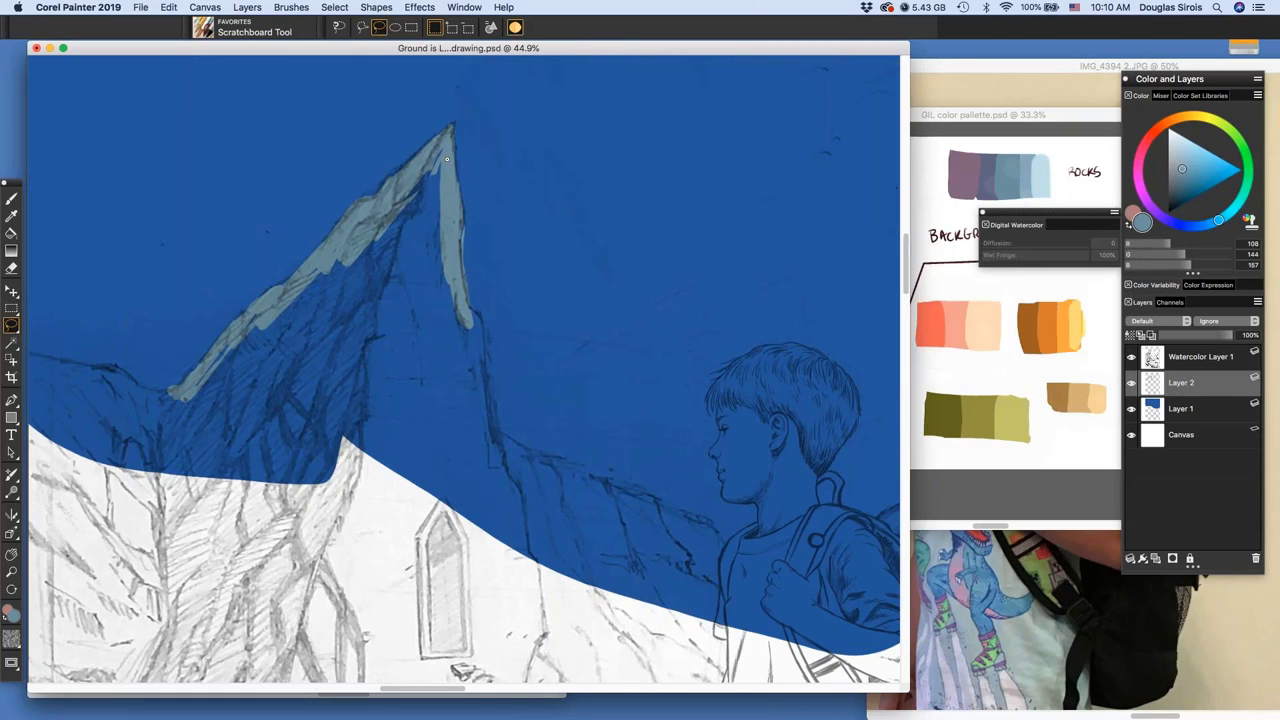
{"action": "key", "text": "super+f"}
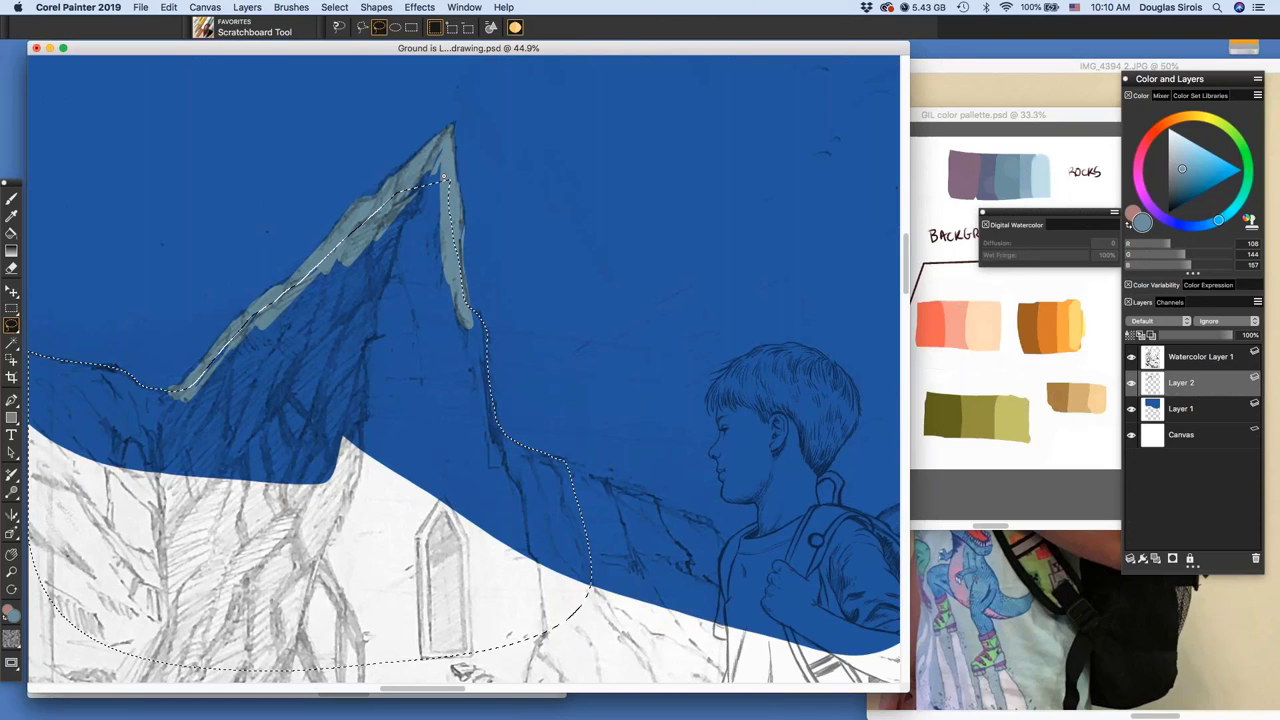
{"action": "mouse_move", "coordinate": [436, 228]}
{"action": "left_mouse_down"}
{"action": "mouse_move", "coordinate": [390, 212]}
{"action": "mouse_move", "coordinate": [447, 180]}
{"action": "mouse_move", "coordinate": [438, 226]}
{"action": "left_mouse_up"}
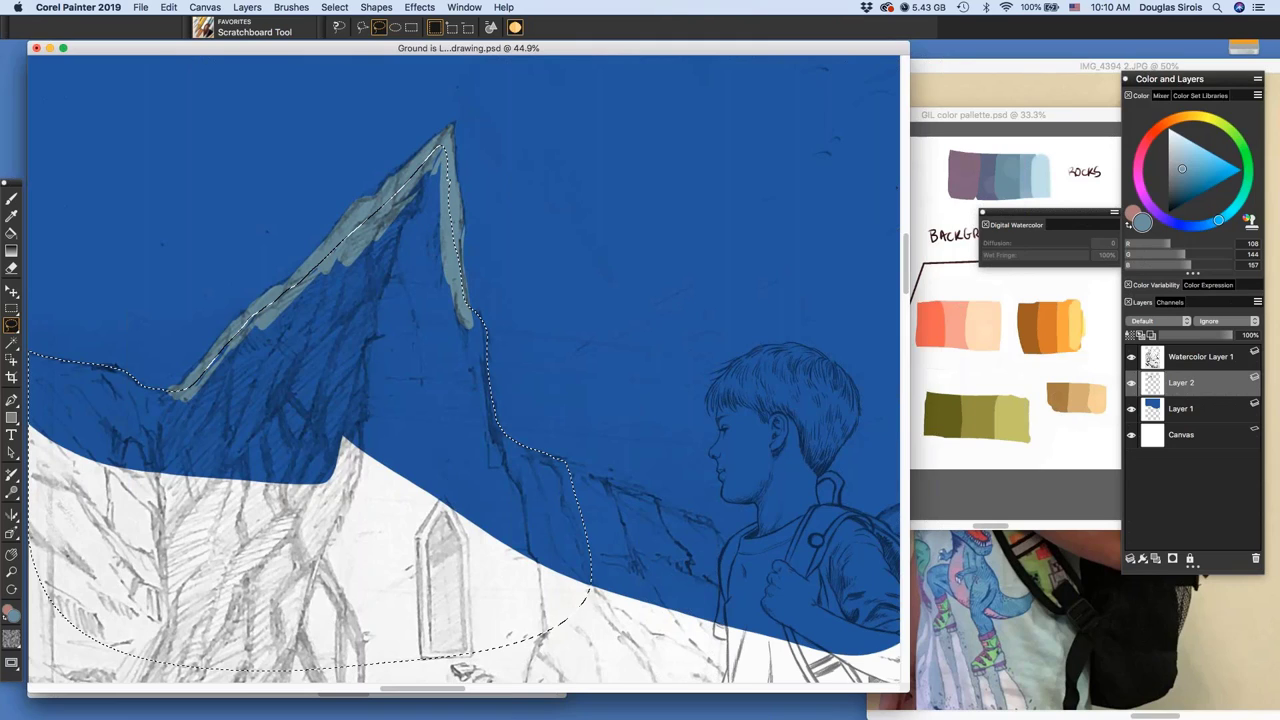
{"action": "mouse_move", "coordinate": [567, 468]}
{"action": "left_mouse_down"}
{"action": "mouse_move", "coordinate": [729, 541]}
{"action": "mouse_move", "coordinate": [293, 421]}
{"action": "left_mouse_up"}
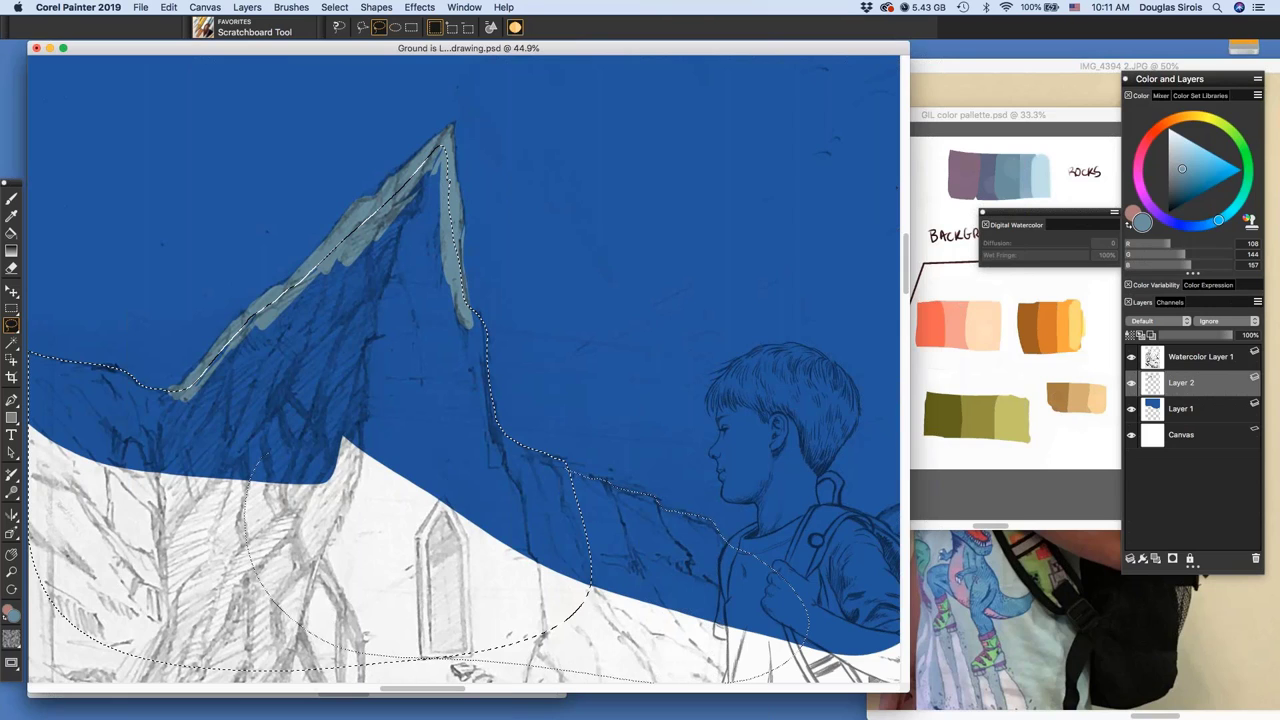
Add the cliff behind the boy's backpack to the Lasso selection, tracing its ridge to the image's right edge
{"action": "left_click", "coordinate": [655, 502], "text": "alt+super"}
{"action": "left_click_drag", "start_coordinate": [793, 525], "coordinate": [747, 357]}
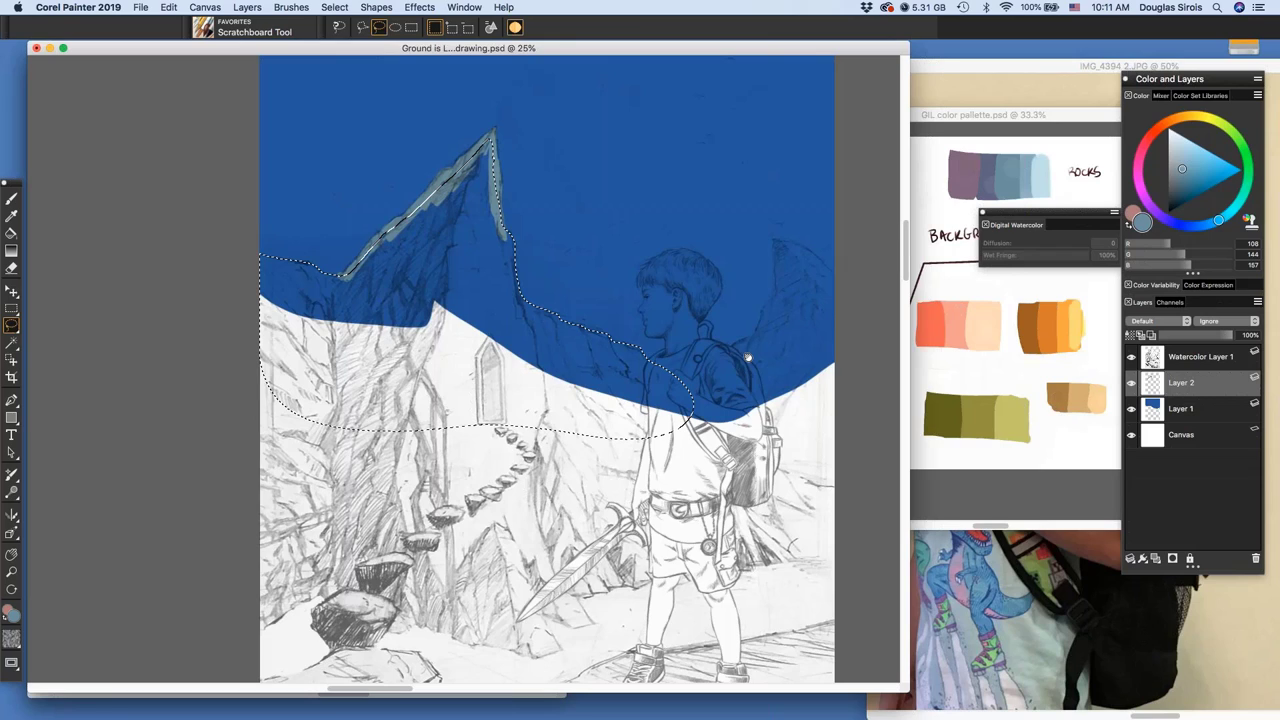
{"action": "mouse_move", "coordinate": [776, 242]}
{"action": "left_mouse_down"}
{"action": "mouse_move", "coordinate": [755, 332]}
{"action": "mouse_move", "coordinate": [657, 401]}
{"action": "mouse_move", "coordinate": [638, 476]}
{"action": "mouse_move", "coordinate": [652, 566]}
{"action": "mouse_move", "coordinate": [790, 556]}
{"action": "mouse_move", "coordinate": [843, 460]}
{"action": "mouse_move", "coordinate": [848, 305]}
{"action": "mouse_move", "coordinate": [825, 261]}
{"action": "mouse_move", "coordinate": [772, 236]}
{"action": "left_mouse_up"}
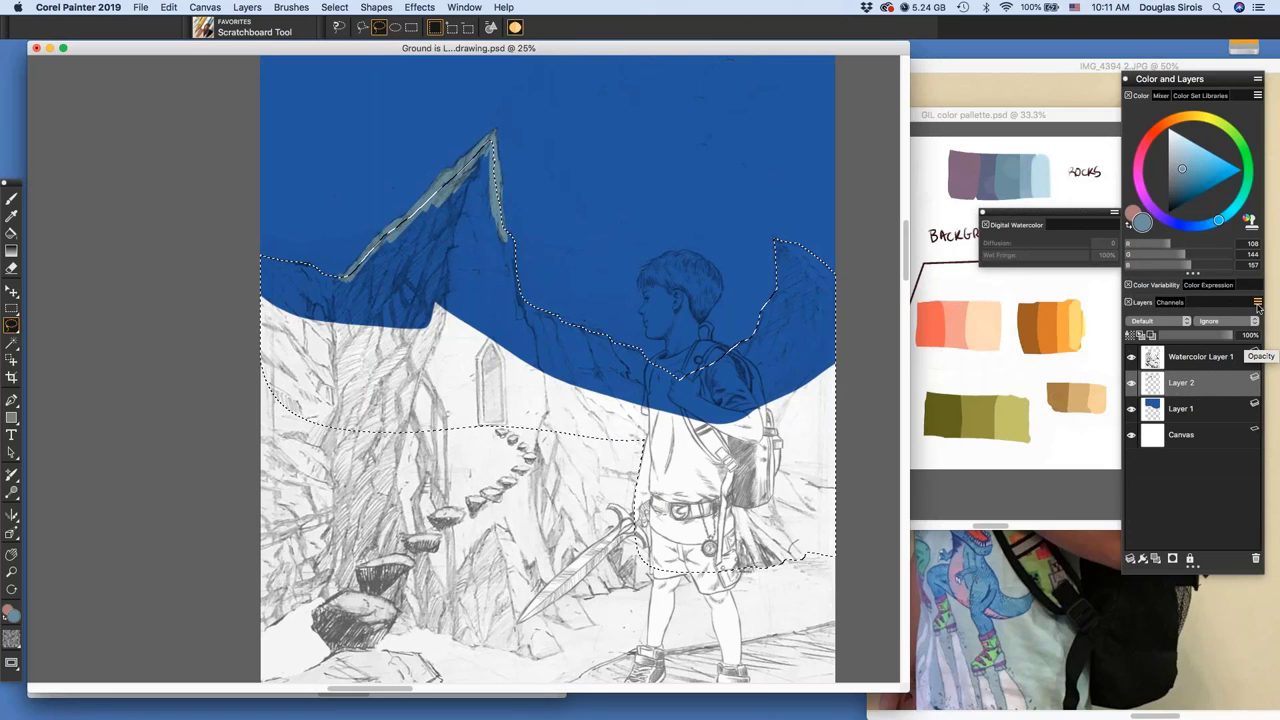
{"action": "left_click", "coordinate": [1258, 304]}
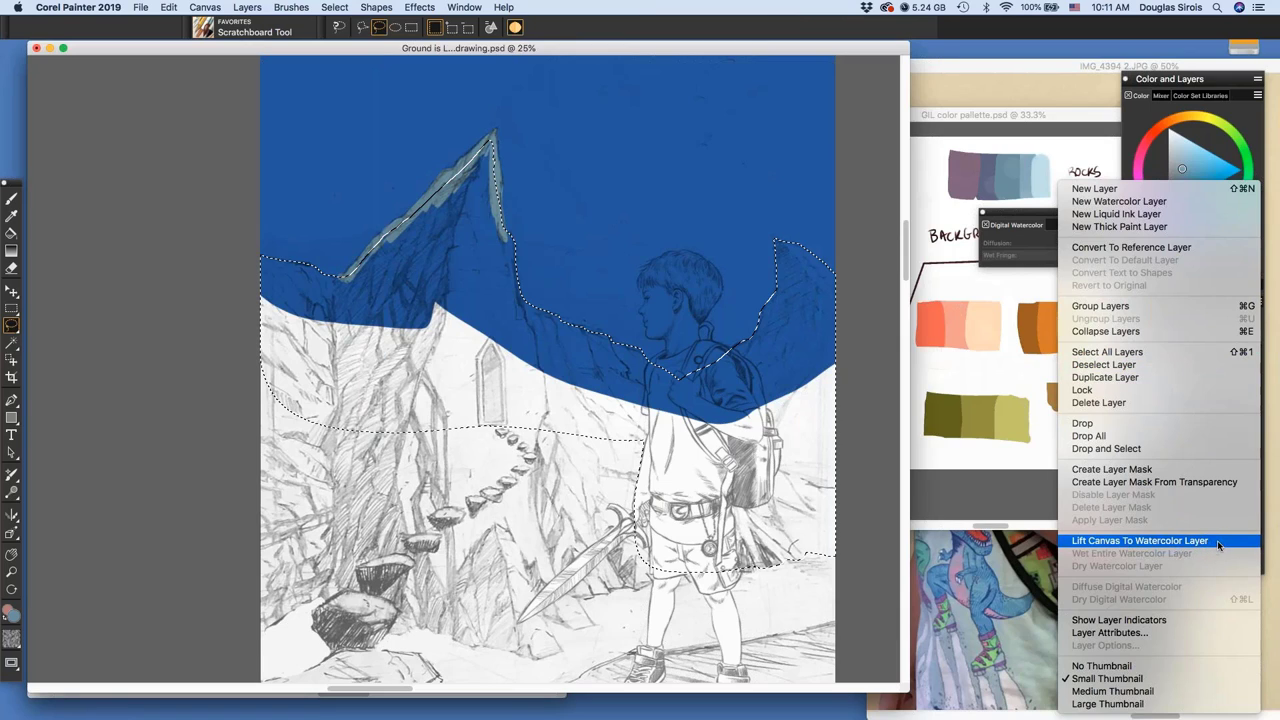
{"action": "left_click", "coordinate": [1253, 540]}
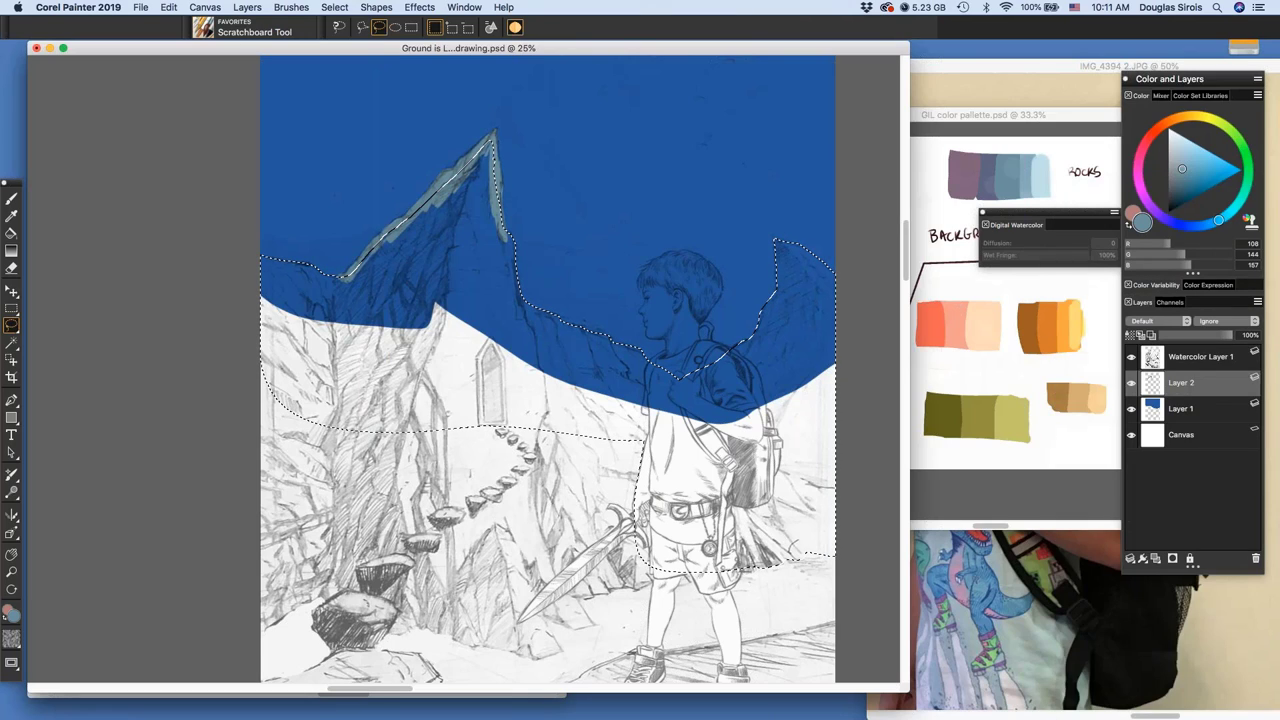
Extend the selection down to the jagged lower edge of the background rocks and include the leftover gap beside the boy
{"action": "left_click_drag", "start_coordinate": [688, 574], "coordinate": [611, 590]}
{"action": "mouse_move", "coordinate": [555, 652]}
{"action": "left_mouse_down"}
{"action": "mouse_move", "coordinate": [386, 628]}
{"action": "mouse_move", "coordinate": [325, 598]}
{"action": "mouse_move", "coordinate": [262, 634]}
{"action": "mouse_move", "coordinate": [237, 401]}
{"action": "mouse_move", "coordinate": [442, 279]}
{"action": "mouse_move", "coordinate": [482, 330]}
{"action": "mouse_move", "coordinate": [676, 472]}
{"action": "left_mouse_up"}
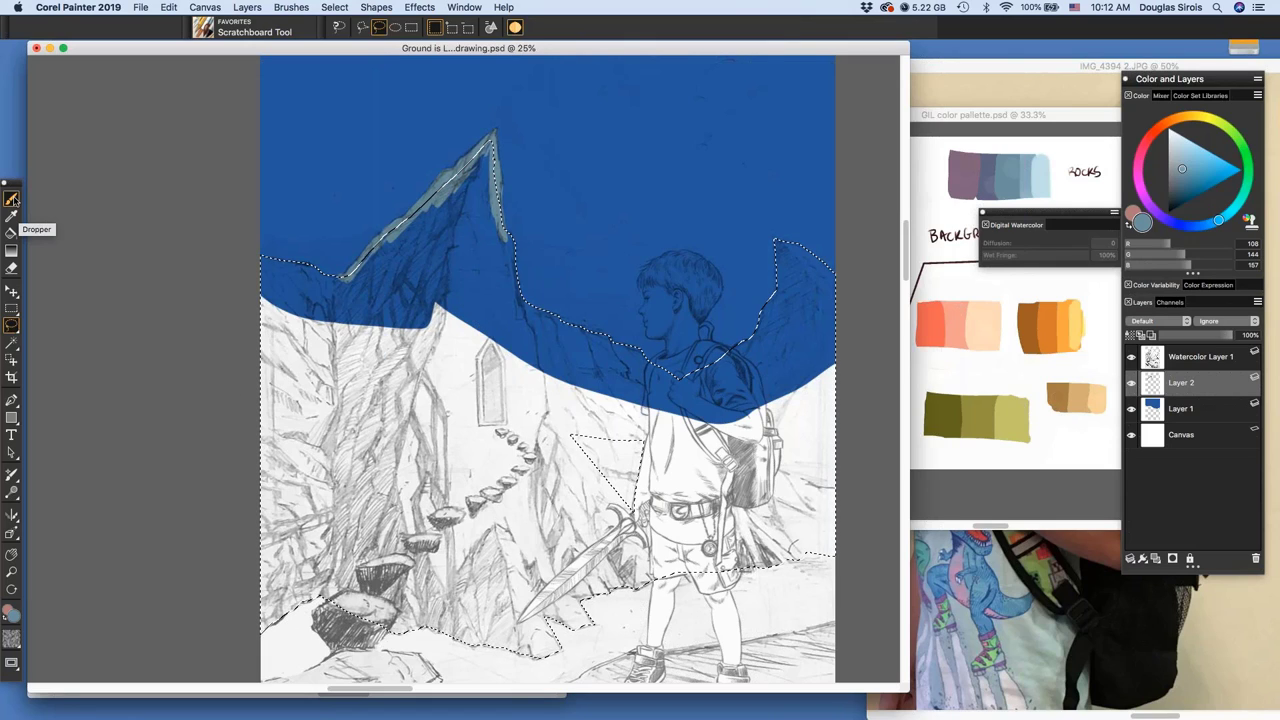
{"action": "left_click", "coordinate": [11, 198]}
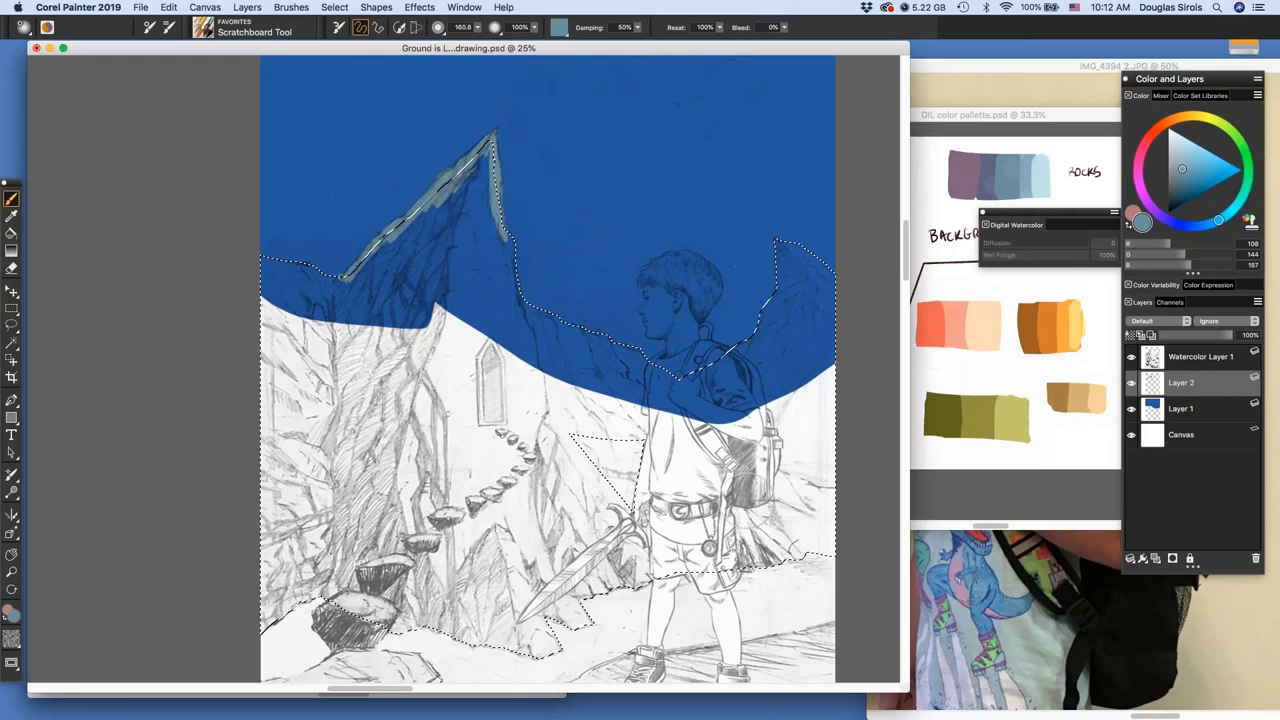
{"action": "left_click", "coordinate": [11, 324]}
{"action": "mouse_move", "coordinate": [586, 399]}
{"action": "left_mouse_down"}
{"action": "mouse_move", "coordinate": [640, 525]}
{"action": "mouse_move", "coordinate": [600, 402]}
{"action": "left_mouse_up"}
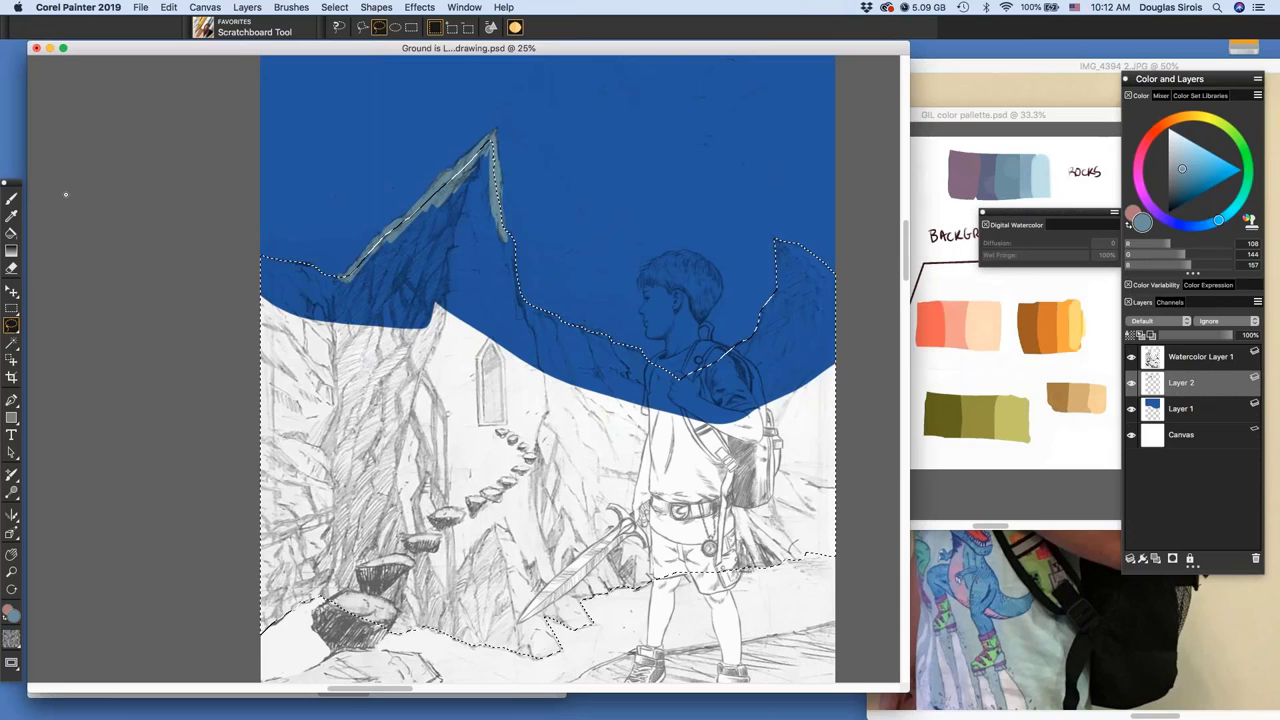
Fill the selected background mountains on Layer 2 with the gray-blue rock color using the 160.8 brush
{"action": "left_click", "coordinate": [15, 203]}
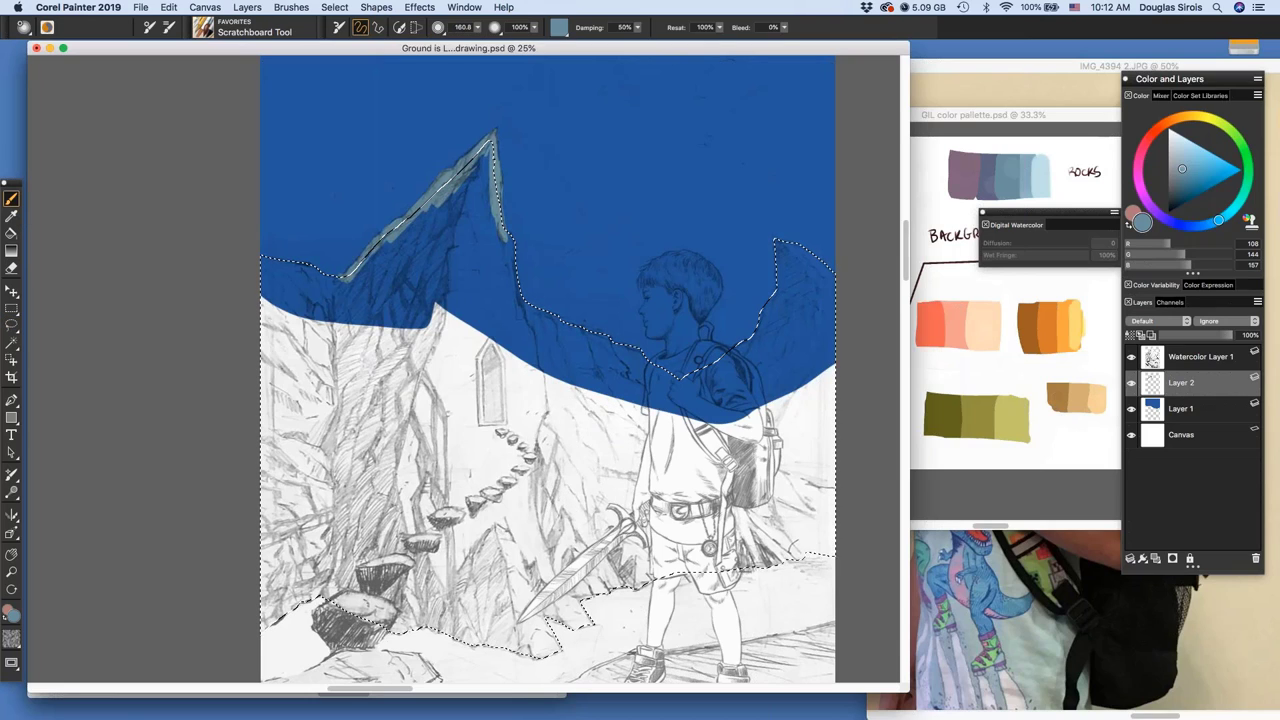
{"action": "mouse_move", "coordinate": [764, 545]}
{"action": "left_mouse_down"}
{"action": "mouse_move", "coordinate": [815, 288]}
{"action": "mouse_move", "coordinate": [790, 256]}
{"action": "mouse_move", "coordinate": [768, 335]}
{"action": "mouse_move", "coordinate": [680, 400]}
{"action": "mouse_move", "coordinate": [590, 430]}
{"action": "mouse_move", "coordinate": [420, 260]}
{"action": "mouse_move", "coordinate": [460, 170]}
{"action": "mouse_move", "coordinate": [320, 320]}
{"action": "mouse_move", "coordinate": [275, 280]}
{"action": "mouse_move", "coordinate": [275, 380]}
{"action": "mouse_move", "coordinate": [370, 370]}
{"action": "mouse_move", "coordinate": [400, 440]}
{"action": "mouse_move", "coordinate": [275, 520]}
{"action": "mouse_move", "coordinate": [300, 610]}
{"action": "mouse_move", "coordinate": [460, 420]}
{"action": "left_mouse_up"}
{"action": "left_click_drag", "start_coordinate": [345, 600], "coordinate": [505, 420]}
{"action": "left_click_drag", "start_coordinate": [340, 610], "coordinate": [640, 430]}
{"action": "mouse_move", "coordinate": [720, 440]}
{"action": "left_mouse_down"}
{"action": "mouse_move", "coordinate": [573, 578]}
{"action": "mouse_move", "coordinate": [715, 540]}
{"action": "left_mouse_up"}
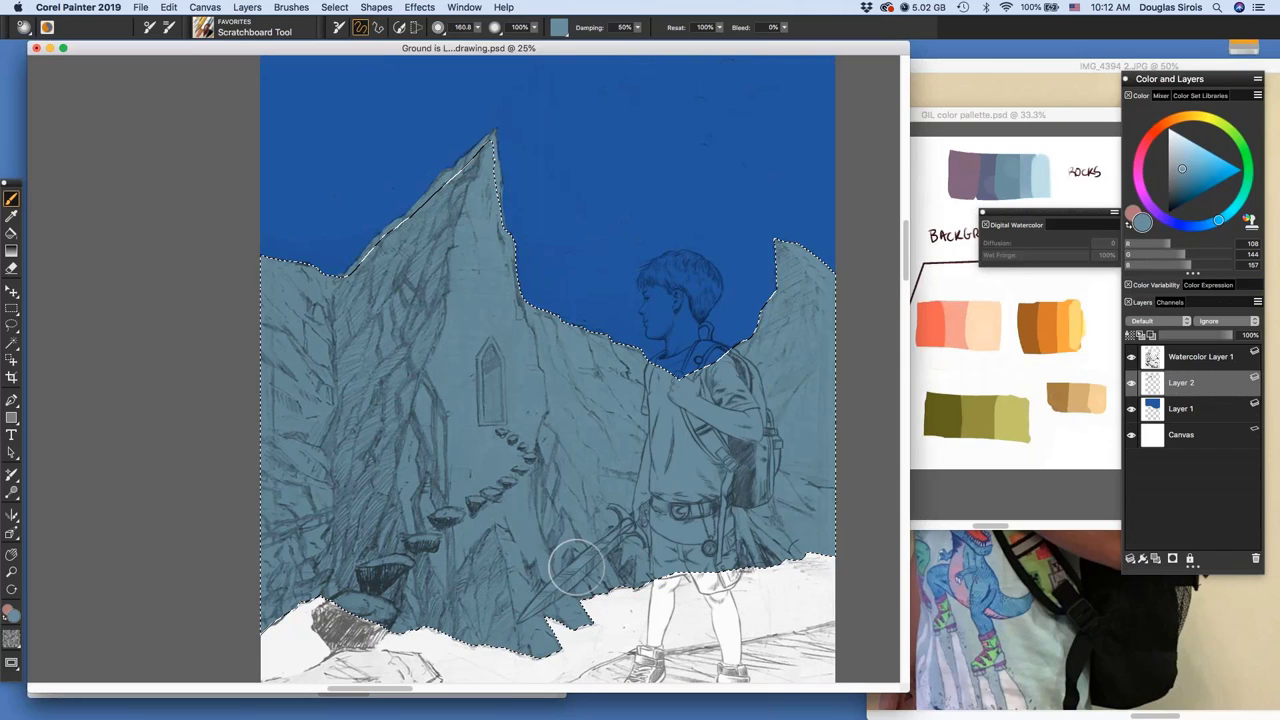
Select the foreground rock ledge under the boy's feet with the Lasso down to the image's bottom edge, and add a new layer for it
{"action": "scroll", "coordinate": [797, 495], "scroll_direction": "down", "scroll_amount": 5}
{"action": "scroll", "coordinate": [797, 495], "scroll_direction": "up", "scroll_amount": 1}
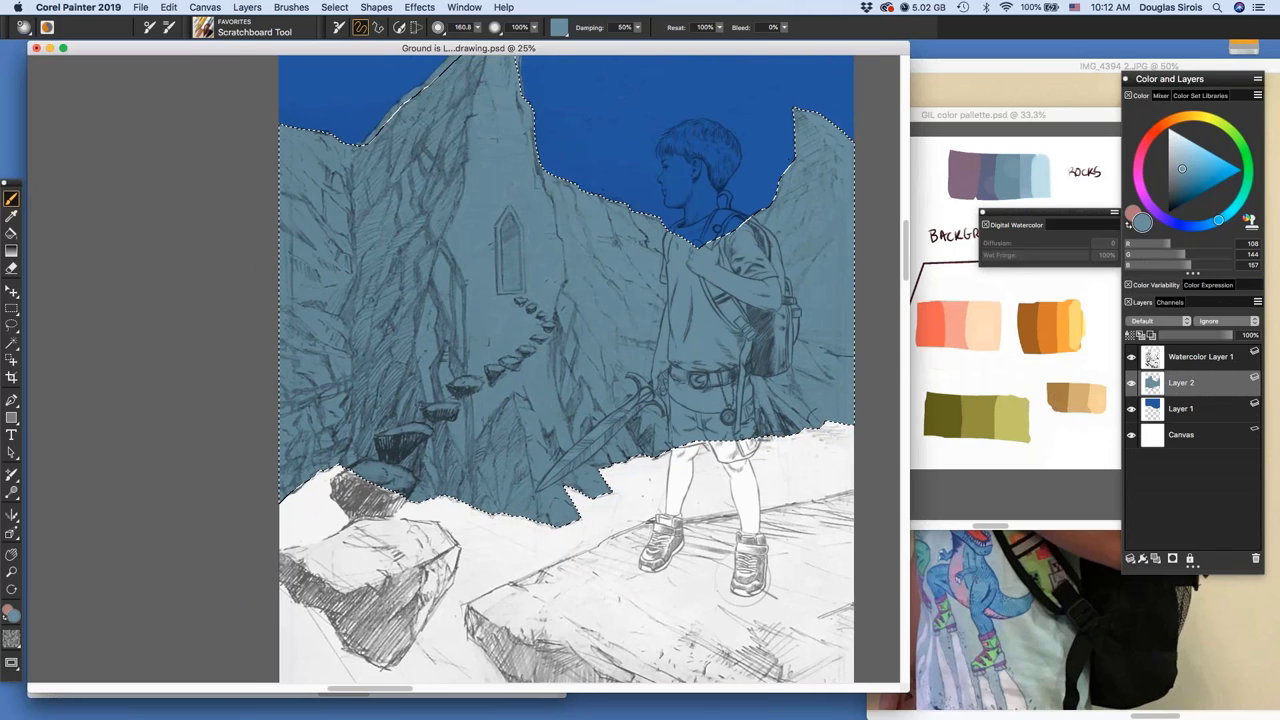
{"action": "left_click", "coordinate": [11, 325]}
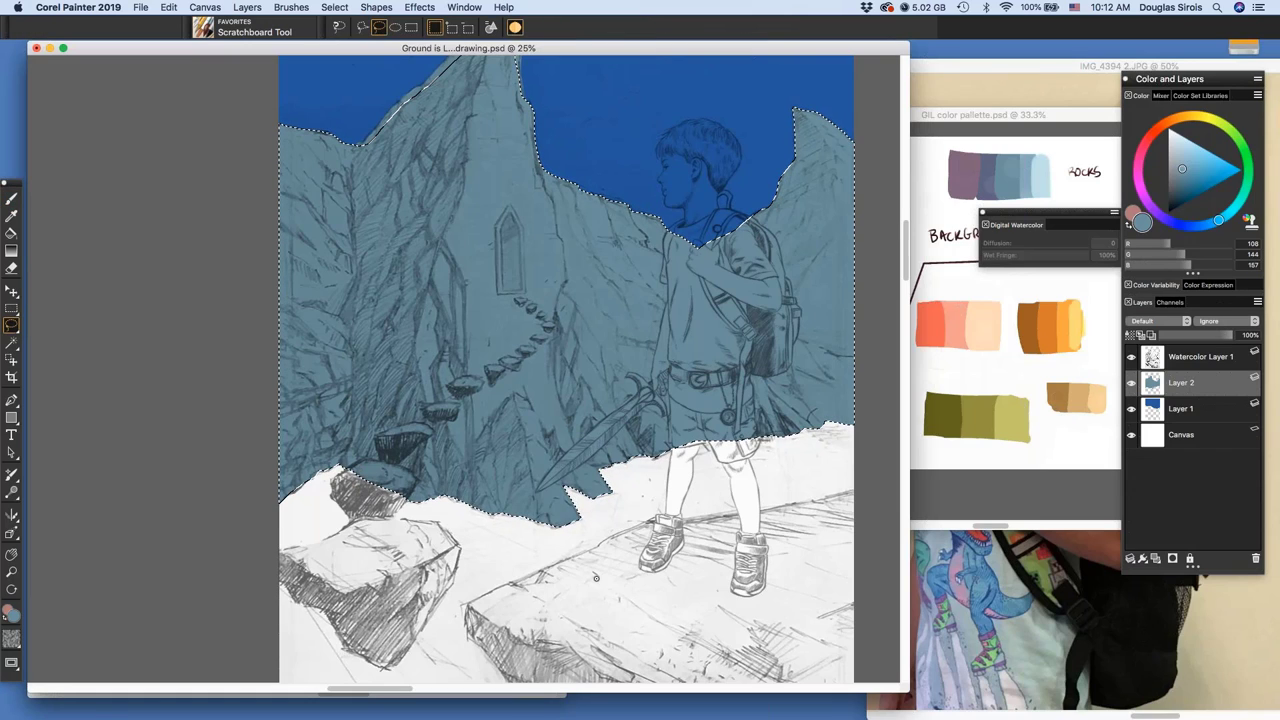
{"action": "mouse_move", "coordinate": [856, 490]}
{"action": "left_mouse_down"}
{"action": "mouse_move", "coordinate": [653, 517]}
{"action": "mouse_move", "coordinate": [492, 592]}
{"action": "mouse_move", "coordinate": [468, 620]}
{"action": "mouse_move", "coordinate": [542, 693]}
{"action": "mouse_move", "coordinate": [778, 702]}
{"action": "mouse_move", "coordinate": [858, 600]}
{"action": "left_mouse_up"}
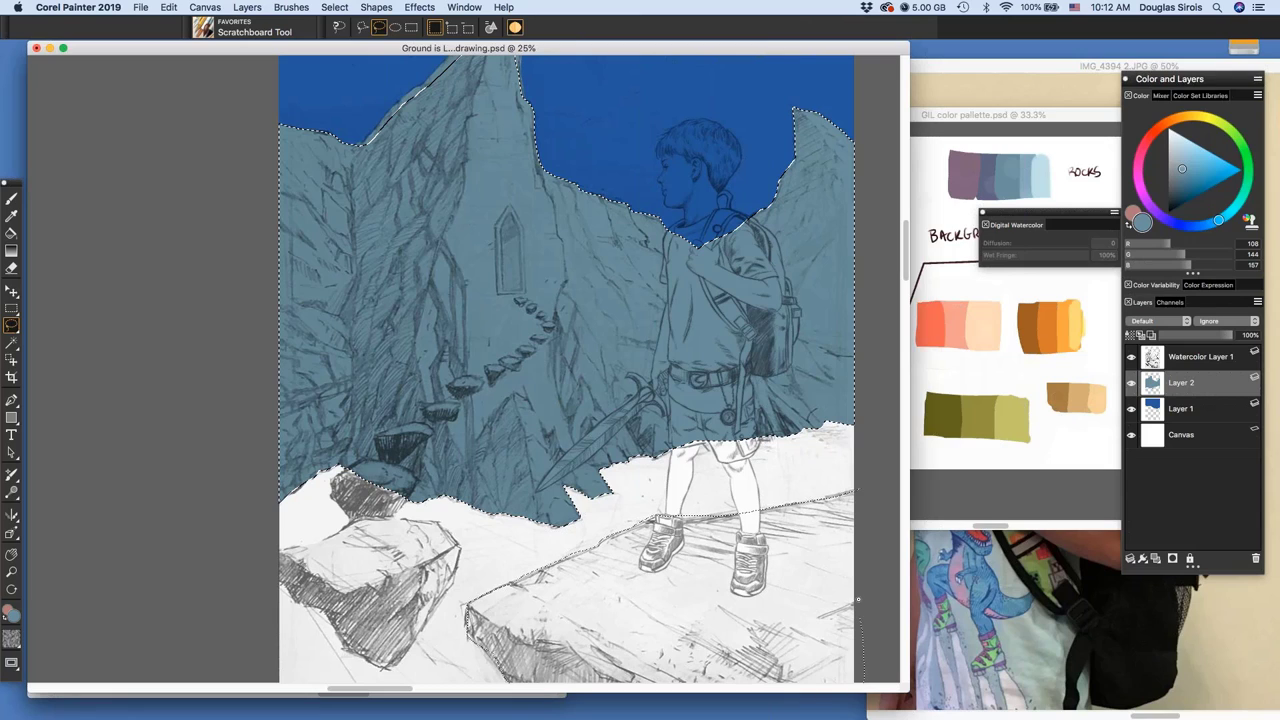
{"action": "left_click_drag", "start_coordinate": [858, 520], "coordinate": [855, 492]}
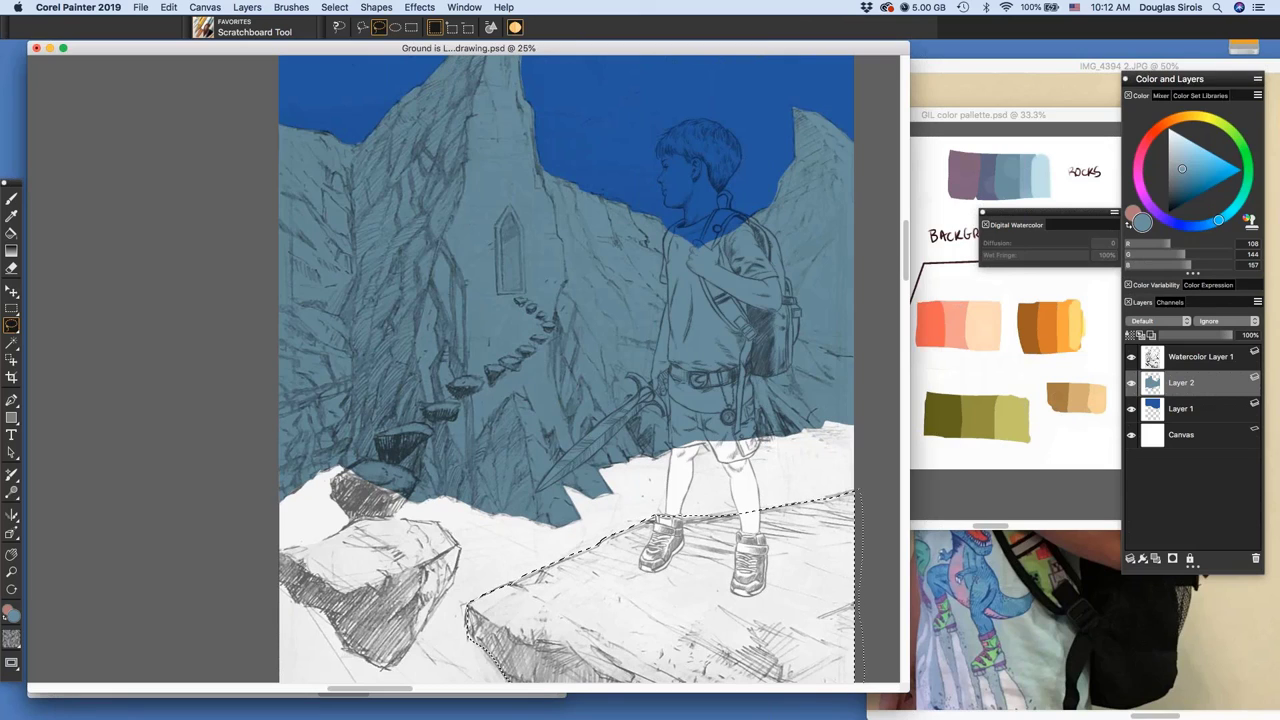
{"action": "scroll", "coordinate": [830, 428], "scroll_direction": "down", "scroll_amount": 4}
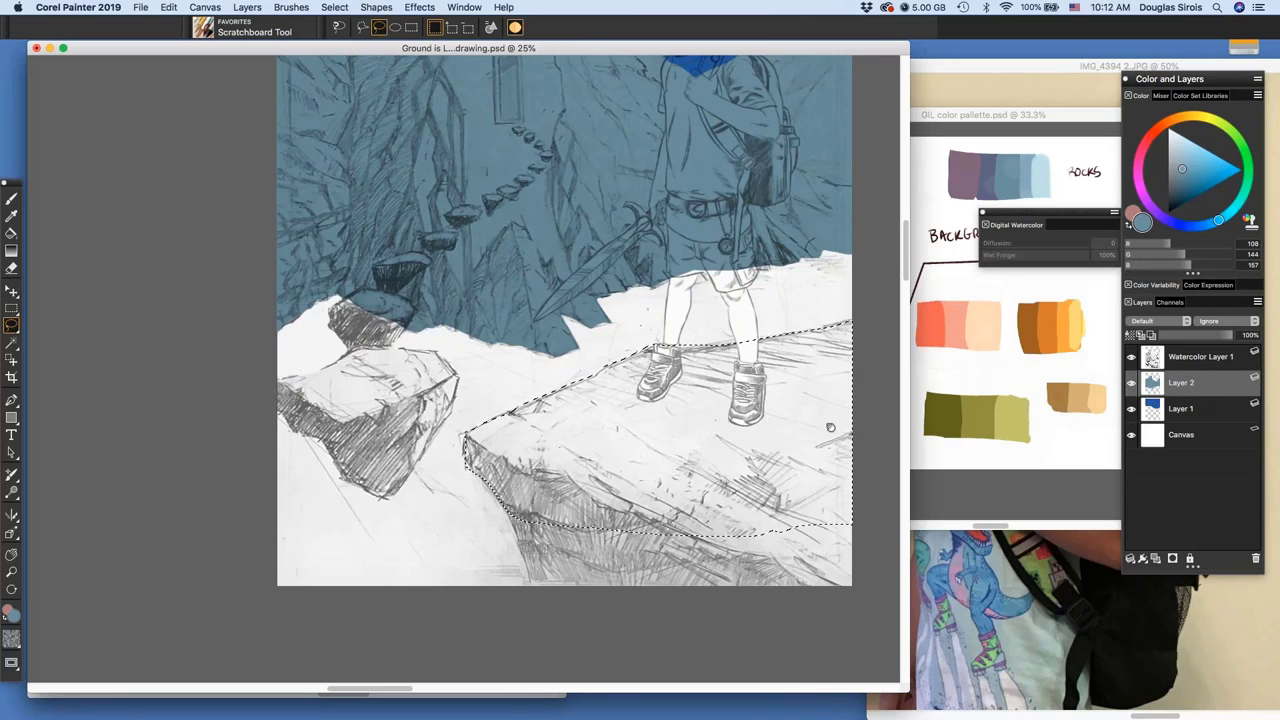
{"action": "mouse_move", "coordinate": [523, 549]}
{"action": "left_mouse_down"}
{"action": "mouse_move", "coordinate": [868, 597]}
{"action": "mouse_move", "coordinate": [680, 455]}
{"action": "left_mouse_up"}
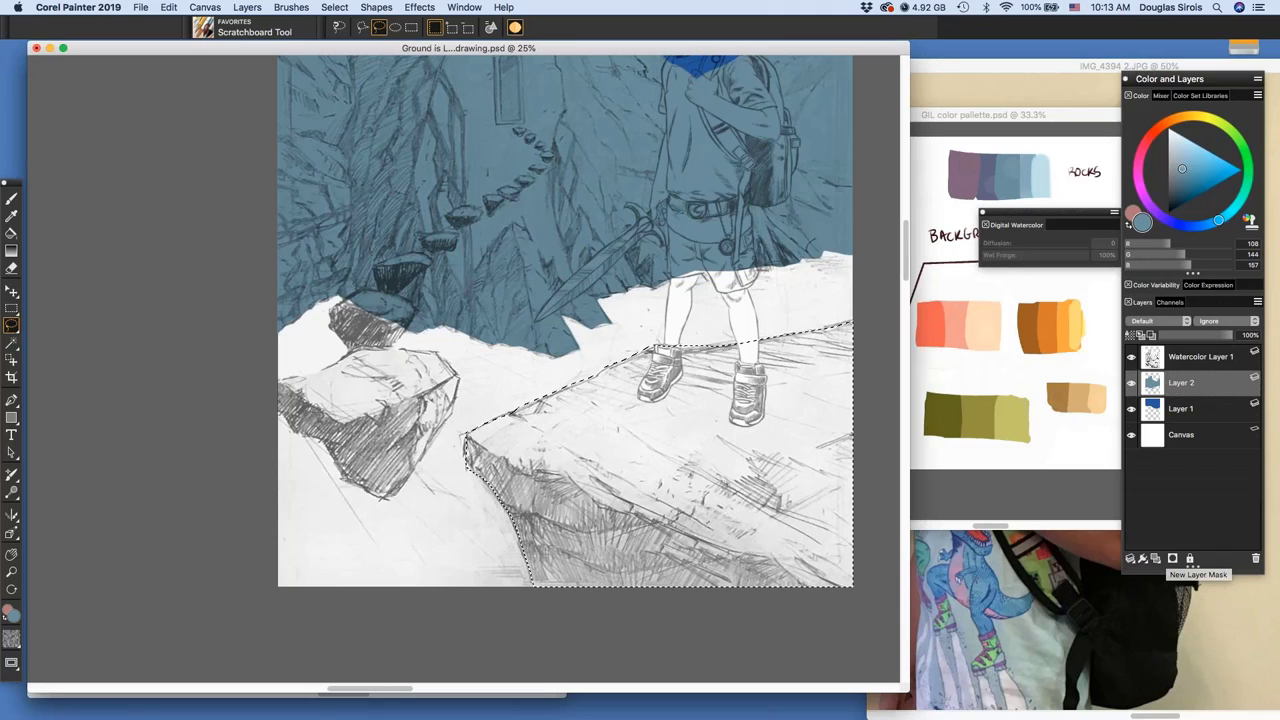
{"action": "left_click", "coordinate": [1156, 558]}
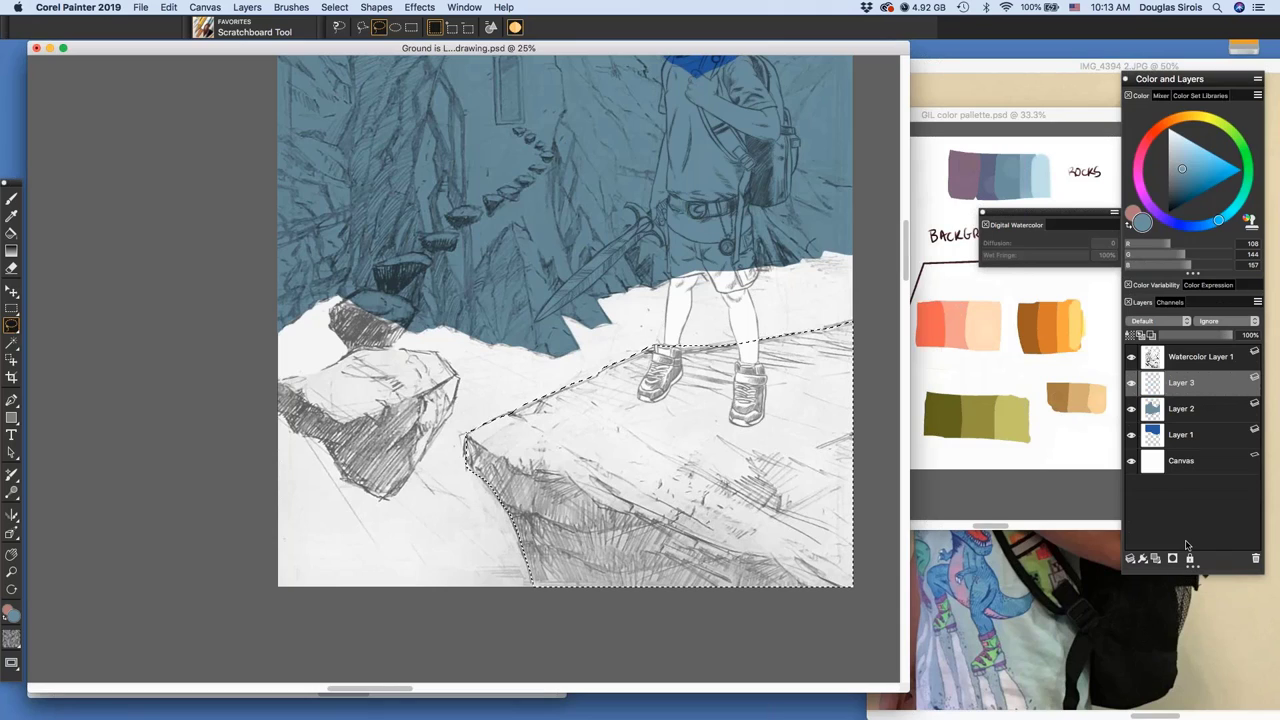
Sample the darker blue-violet from the ROCKS swatches of the color palette and paint the selected foreground ledge with it on Layer 3
{"action": "left_click", "coordinate": [1040, 130]}
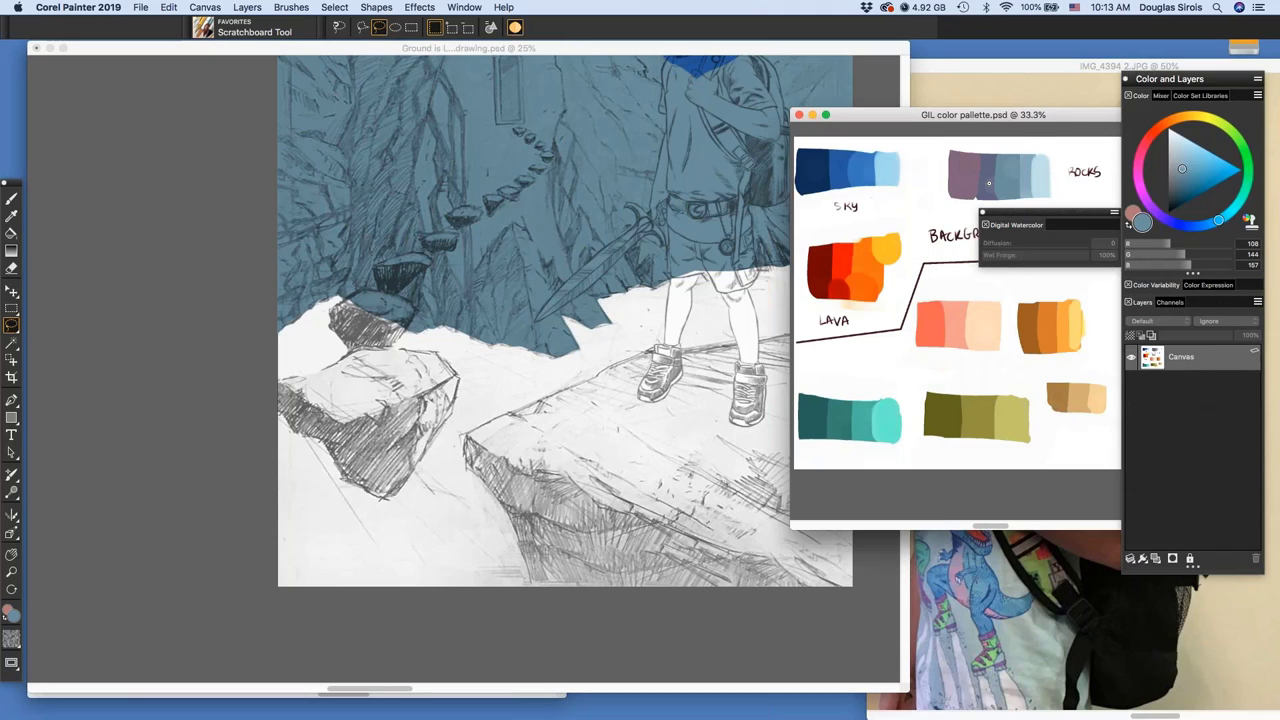
{"action": "key", "text": "b"}
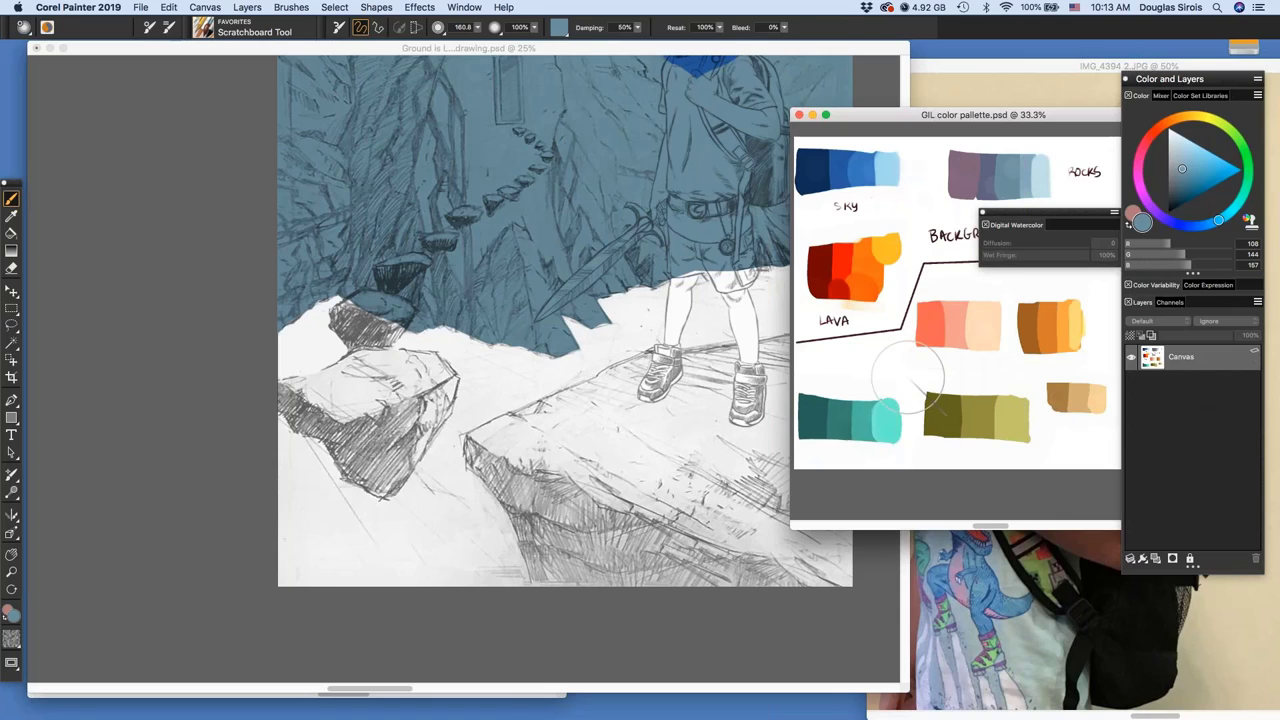
{"action": "left_click", "coordinate": [995, 168], "text": "alt"}
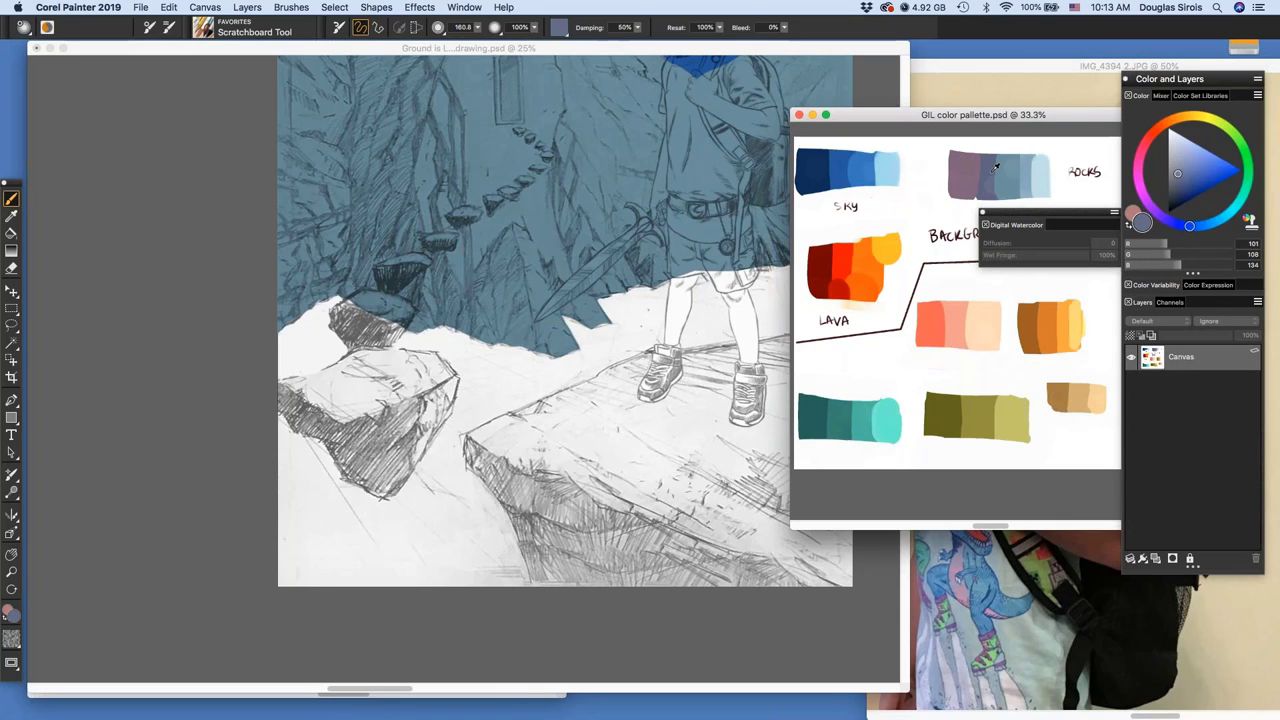
{"action": "left_click", "coordinate": [993, 170], "text": "alt"}
{"action": "left_click", "coordinate": [841, 51]}
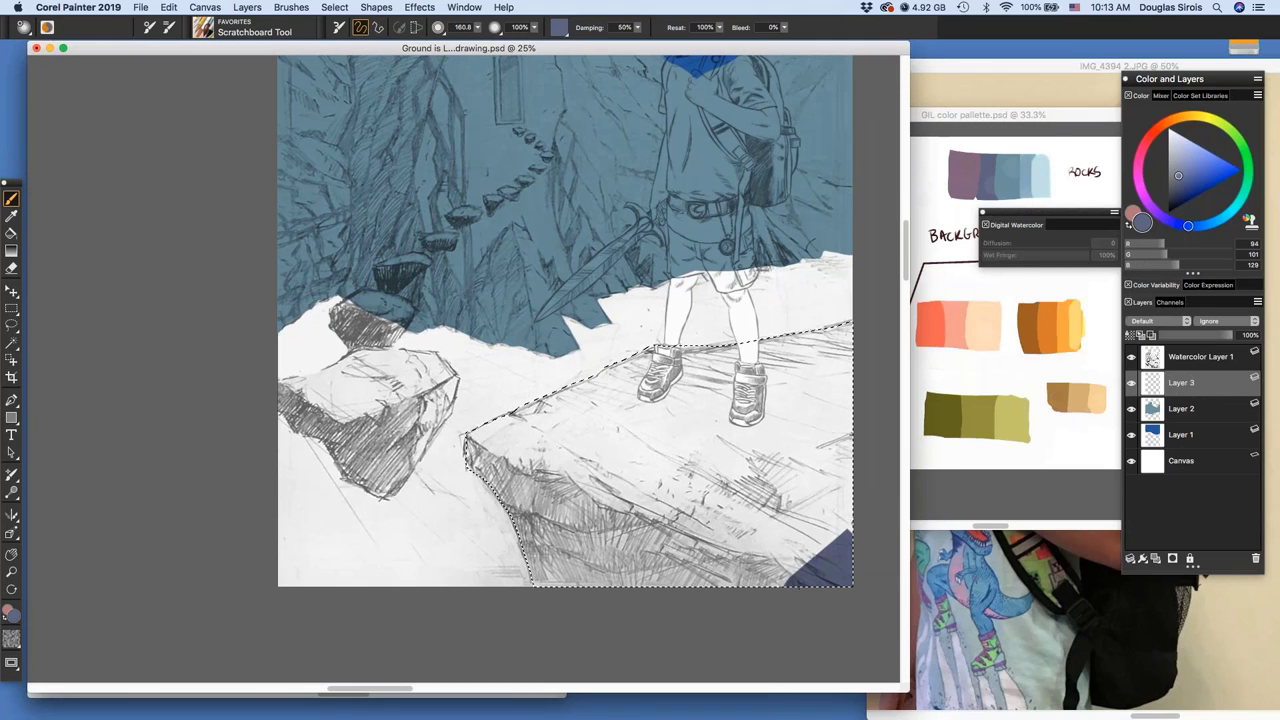
{"action": "mouse_move", "coordinate": [845, 572]}
{"action": "left_mouse_down"}
{"action": "mouse_move", "coordinate": [738, 369]}
{"action": "mouse_move", "coordinate": [652, 369]}
{"action": "mouse_move", "coordinate": [486, 440]}
{"action": "left_mouse_up"}
{"action": "mouse_move", "coordinate": [500, 470]}
{"action": "left_mouse_down"}
{"action": "mouse_move", "coordinate": [735, 425]}
{"action": "mouse_move", "coordinate": [560, 565]}
{"action": "mouse_move", "coordinate": [740, 525]}
{"action": "mouse_move", "coordinate": [600, 590]}
{"action": "mouse_move", "coordinate": [760, 545]}
{"action": "left_mouse_up"}
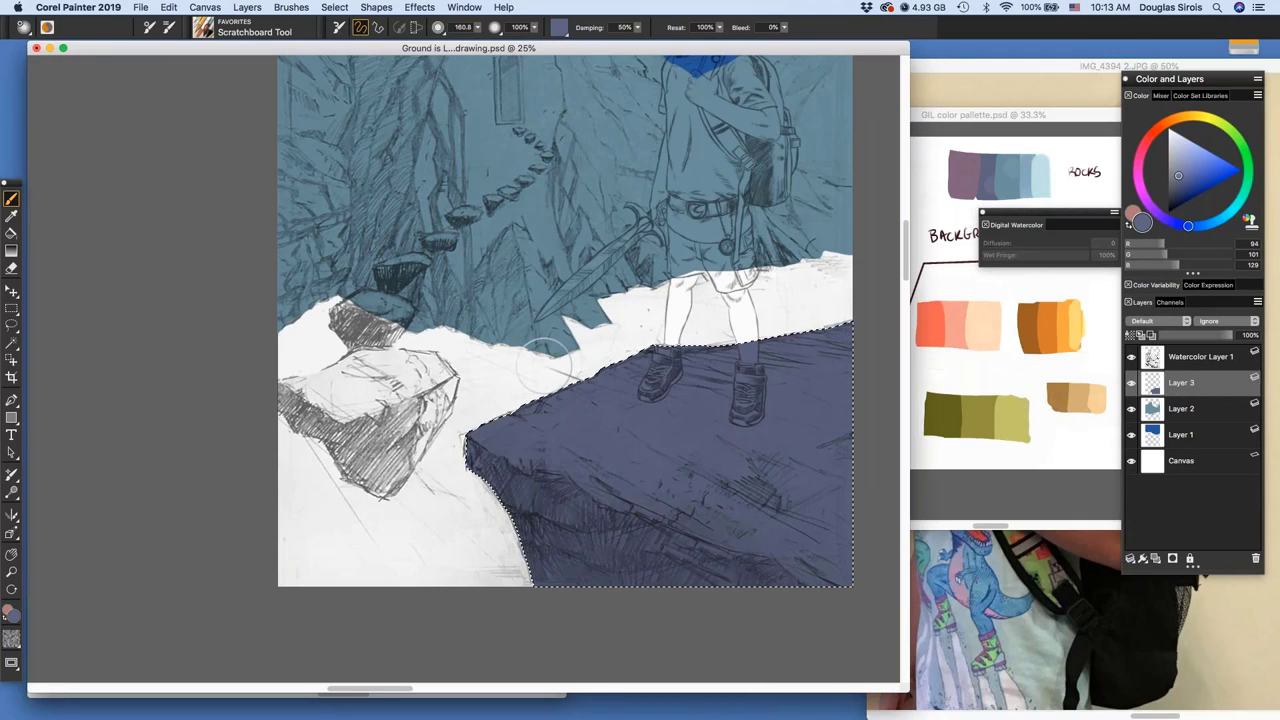
Select the large floating rock and the two smaller ones above it with the Lasso and fill them with the blue-violet rock color
{"action": "left_click", "coordinate": [14, 325]}
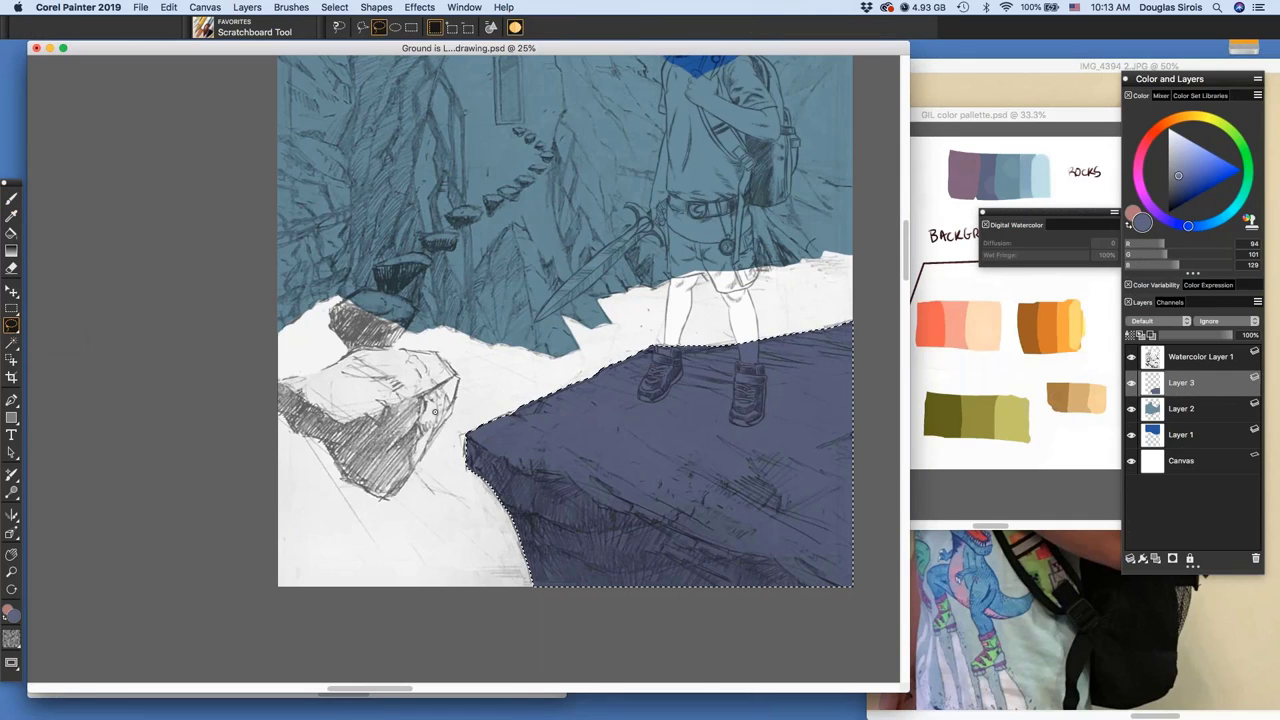
{"action": "mouse_move", "coordinate": [391, 494]}
{"action": "left_mouse_down"}
{"action": "mouse_move", "coordinate": [457, 379]}
{"action": "mouse_move", "coordinate": [398, 292]}
{"action": "mouse_move", "coordinate": [425, 253]}
{"action": "mouse_move", "coordinate": [385, 259]}
{"action": "mouse_move", "coordinate": [376, 290]}
{"action": "mouse_move", "coordinate": [335, 307]}
{"action": "mouse_move", "coordinate": [351, 354]}
{"action": "mouse_move", "coordinate": [277, 380]}
{"action": "left_mouse_up"}
{"action": "left_click_drag", "start_coordinate": [299, 434], "coordinate": [385, 499]}
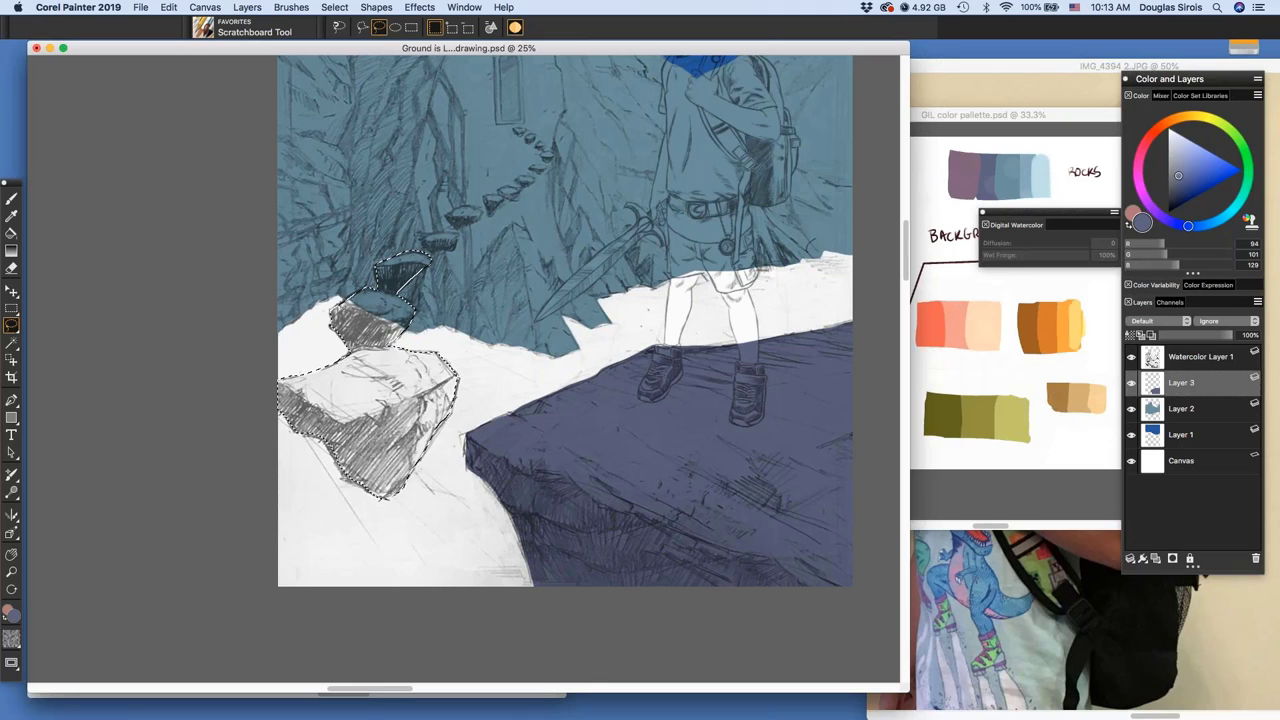
{"action": "key", "text": "b"}
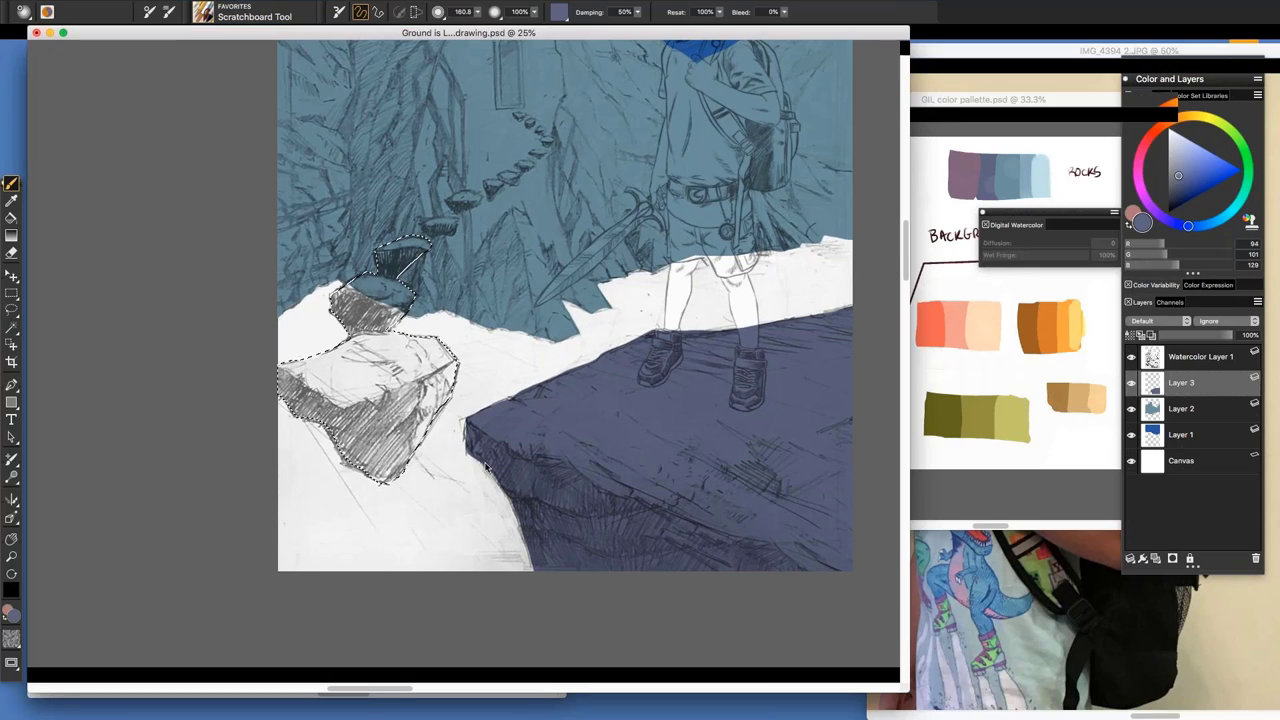
{"action": "mouse_move", "coordinate": [437, 424]}
{"action": "left_mouse_down"}
{"action": "mouse_move", "coordinate": [402, 276]}
{"action": "mouse_move", "coordinate": [382, 290]}
{"action": "mouse_move", "coordinate": [359, 395]}
{"action": "mouse_move", "coordinate": [345, 300]}
{"action": "mouse_move", "coordinate": [338, 357]}
{"action": "mouse_move", "coordinate": [362, 440]}
{"action": "mouse_move", "coordinate": [386, 458]}
{"action": "mouse_move", "coordinate": [430, 430]}
{"action": "left_mouse_up"}
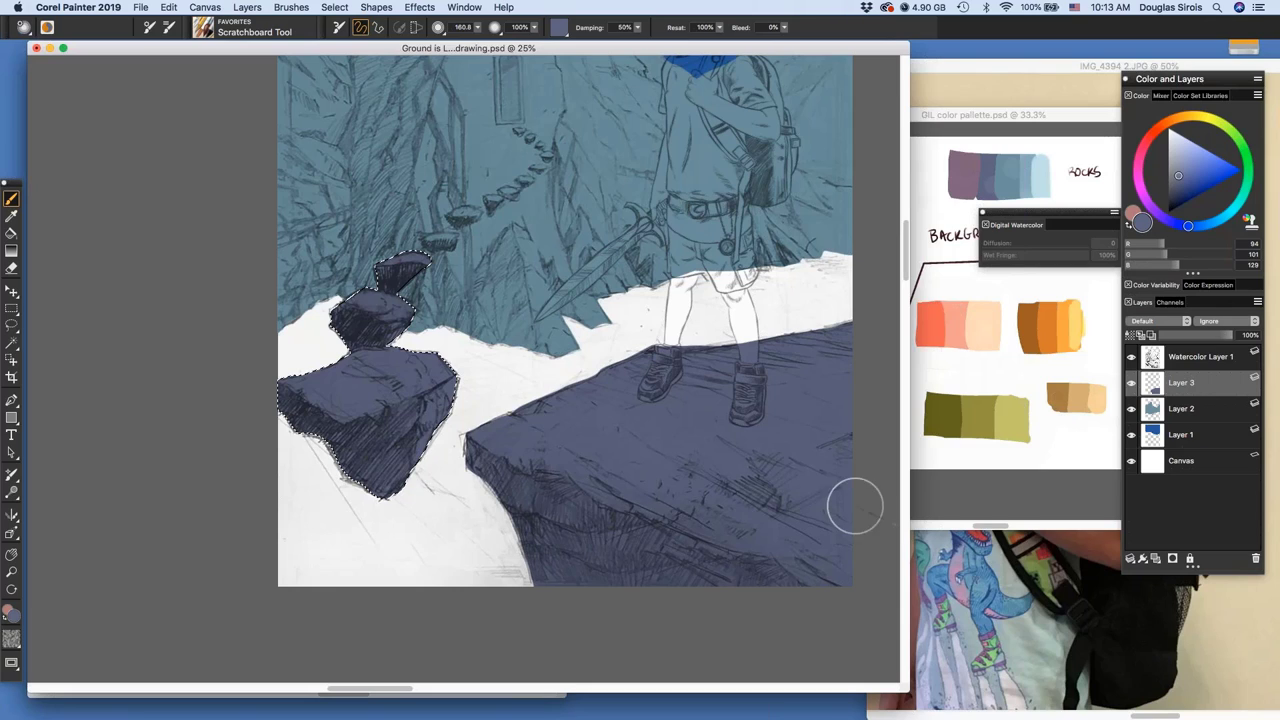
Rename Layer 1, which holds the blue sky, as SKY
{"action": "left_click", "coordinate": [1209, 442]}
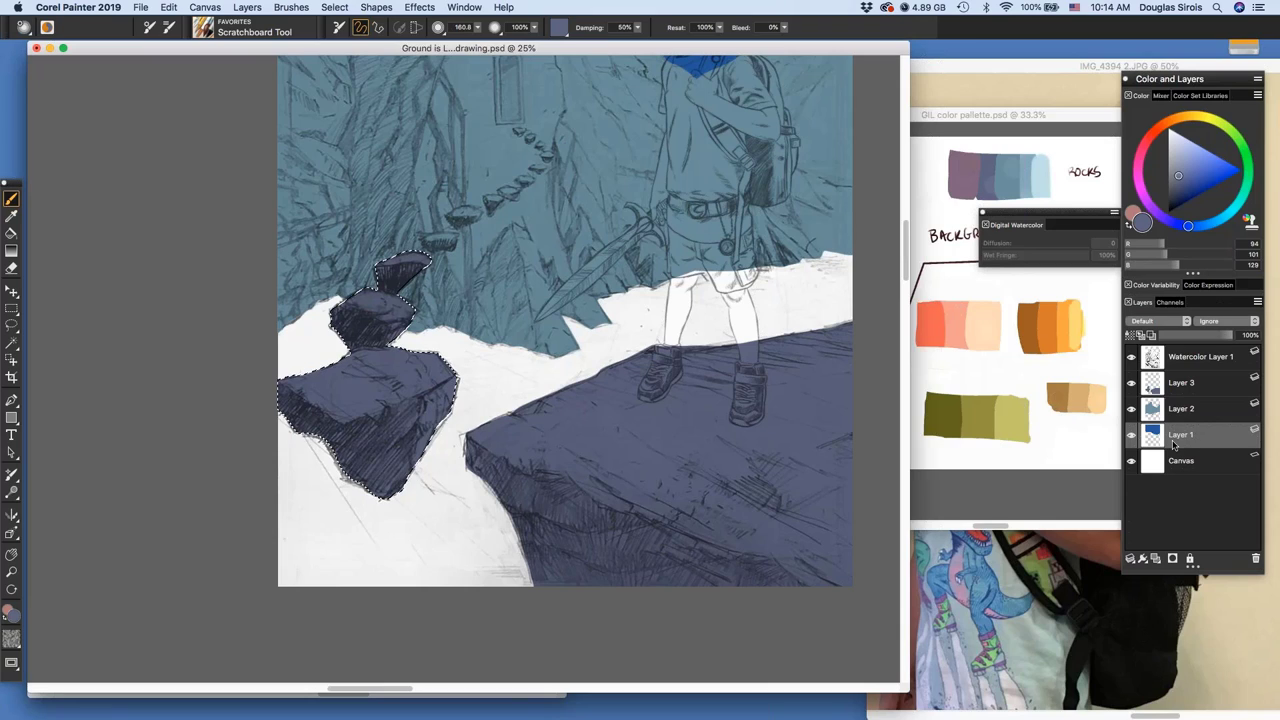
{"action": "double_click", "coordinate": [1184, 436]}
{"action": "key", "text": "shift+s"}
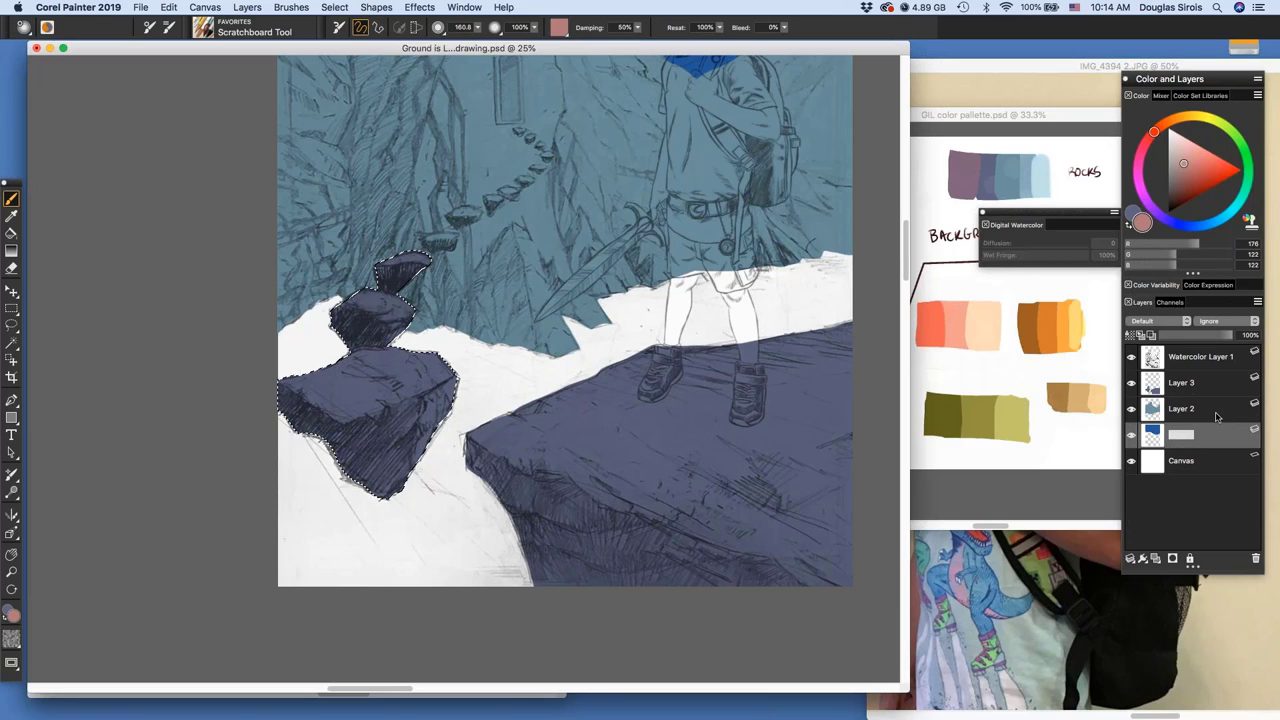
{"action": "left_click", "coordinate": [1217, 417]}
{"action": "left_click", "coordinate": [1182, 438]}
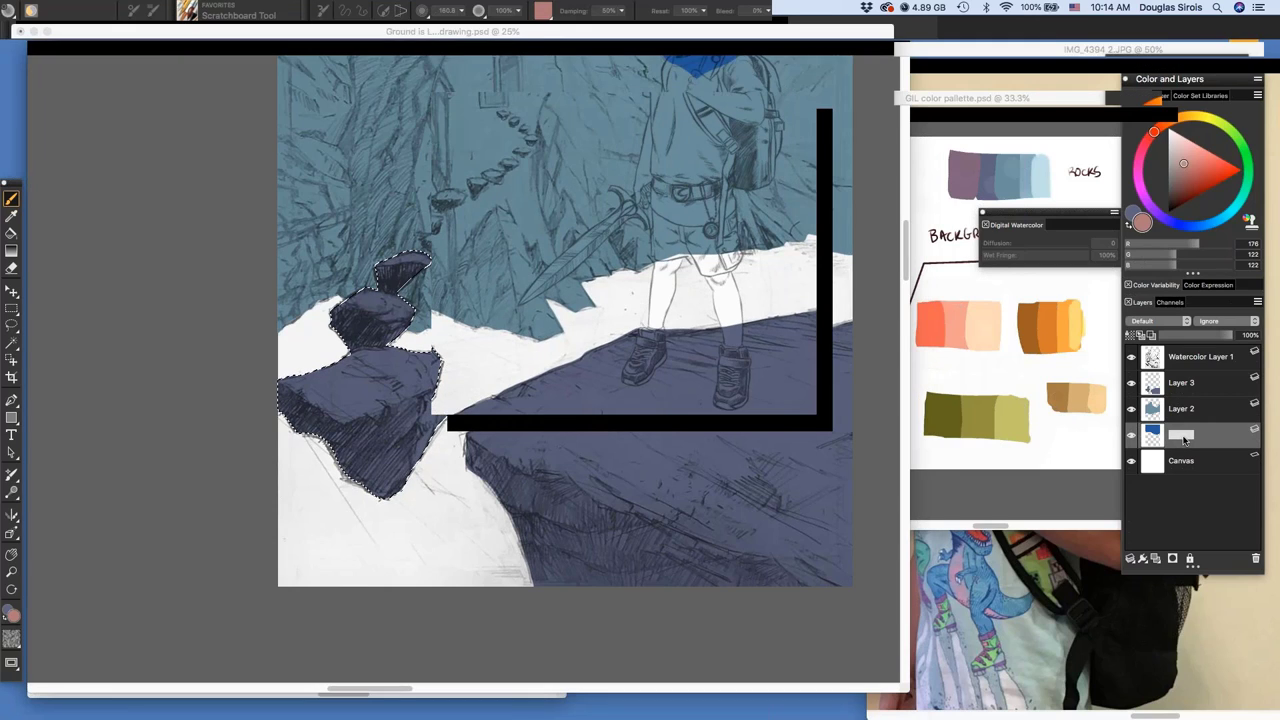
{"action": "type", "text": "SKY"}
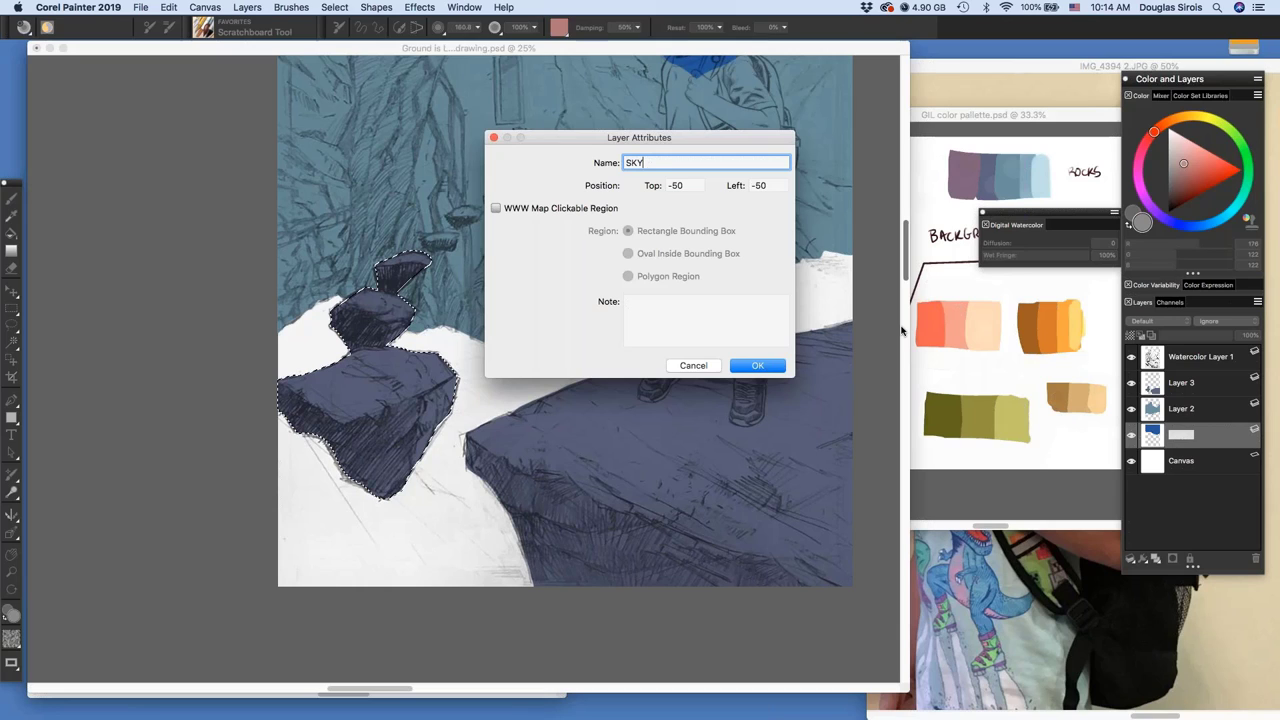
{"action": "left_click", "coordinate": [776, 369]}
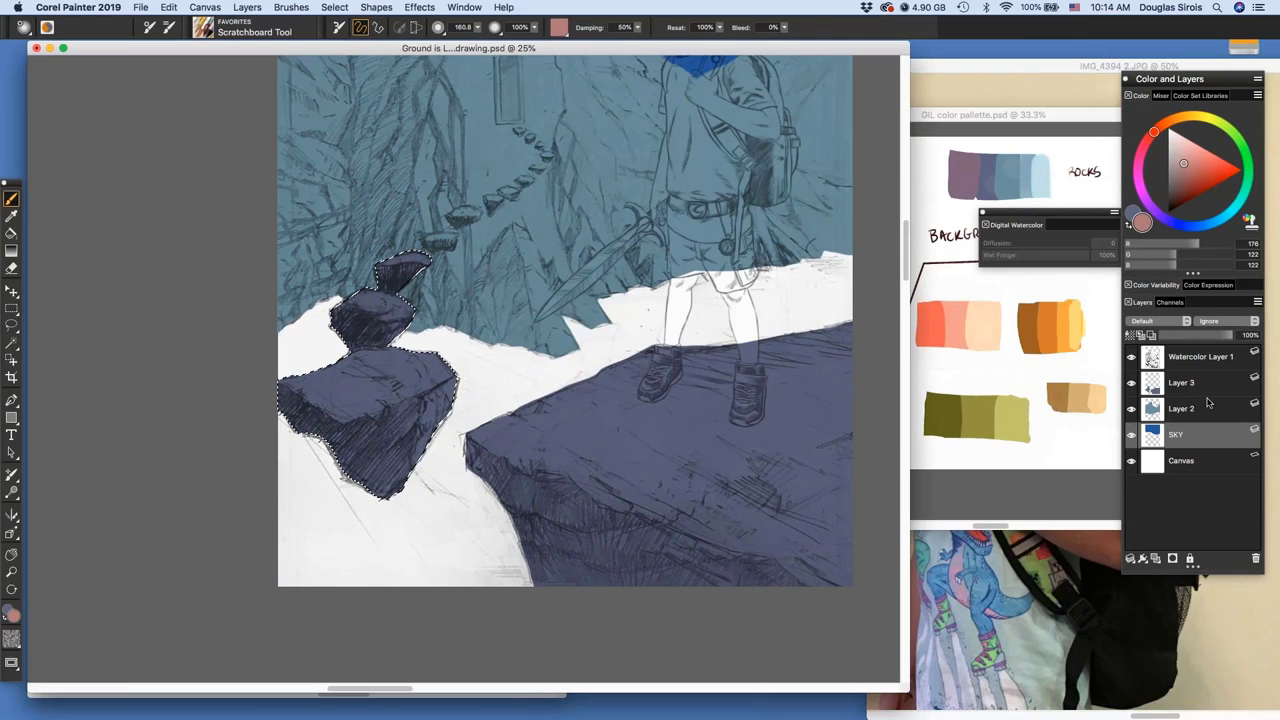
Try to rename Layer 2, which holds the background mountains, as Mountains
{"action": "left_click", "coordinate": [1180, 408]}
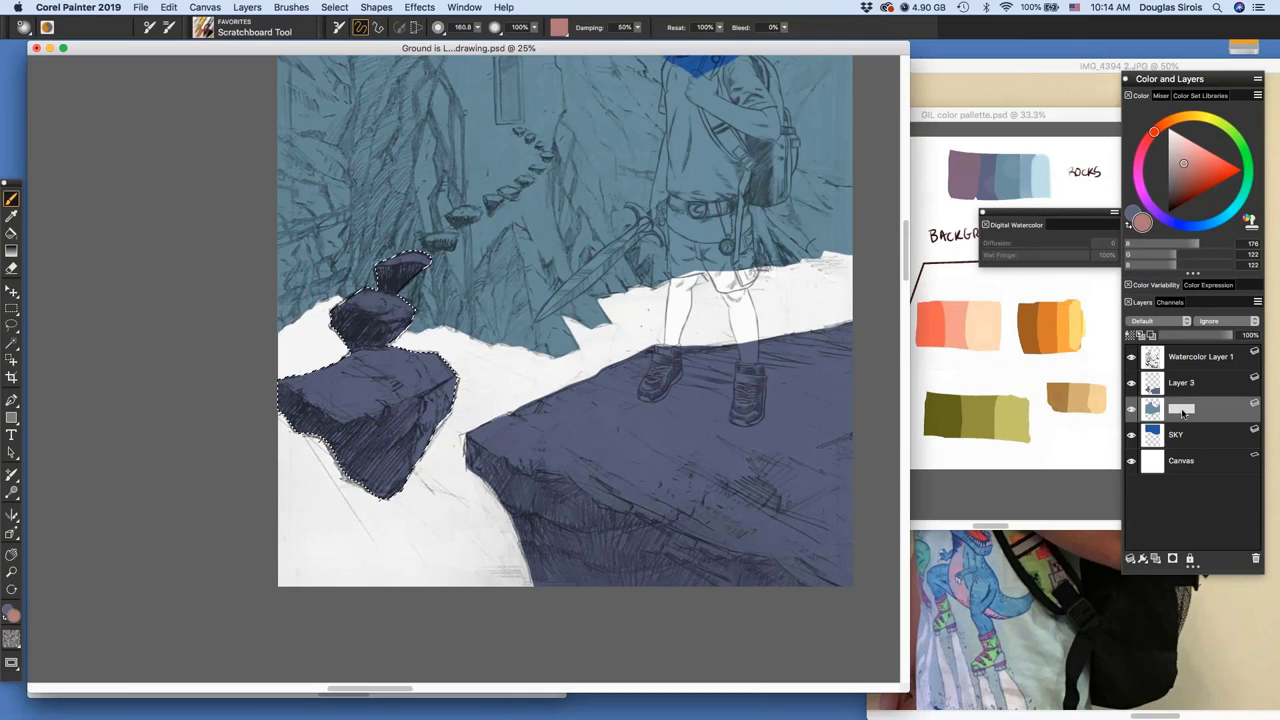
{"action": "double_click", "coordinate": [1180, 408]}
{"action": "left_click_drag", "start_coordinate": [1196, 409], "coordinate": [1173, 409]}
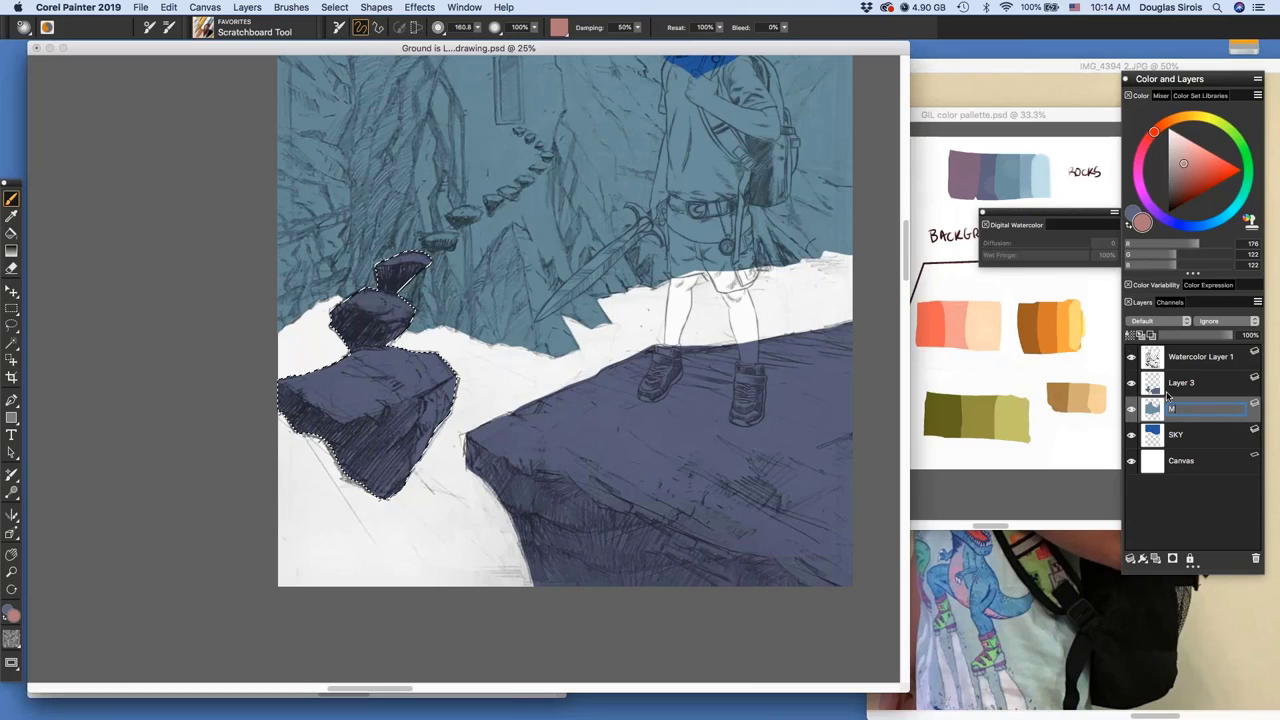
{"action": "type", "text": "Mountains"}
Rename Layer 3, which holds the foreground ledge and floating rocks, as ROCKS
{"action": "left_click", "coordinate": [1189, 386]}
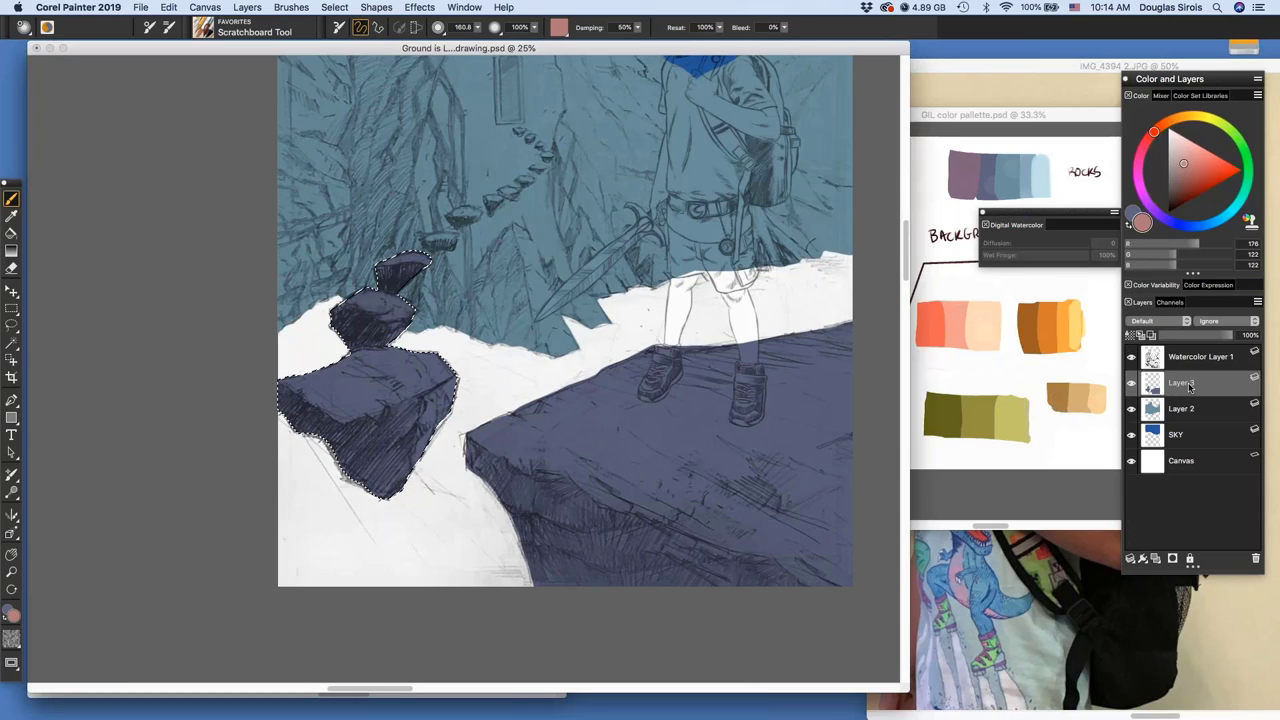
{"action": "double_click", "coordinate": [1189, 386]}
{"action": "type", "text": "RO"}
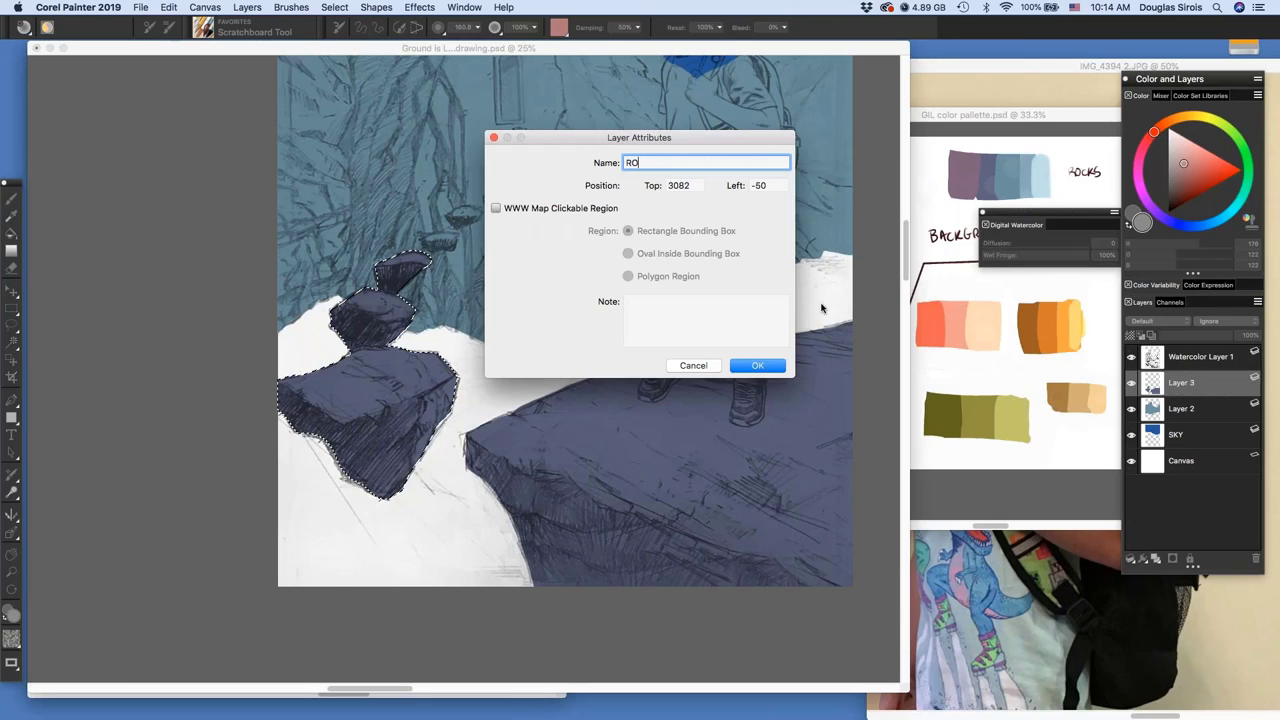
{"action": "type", "text": "CKS"}
{"action": "left_click", "coordinate": [767, 366]}
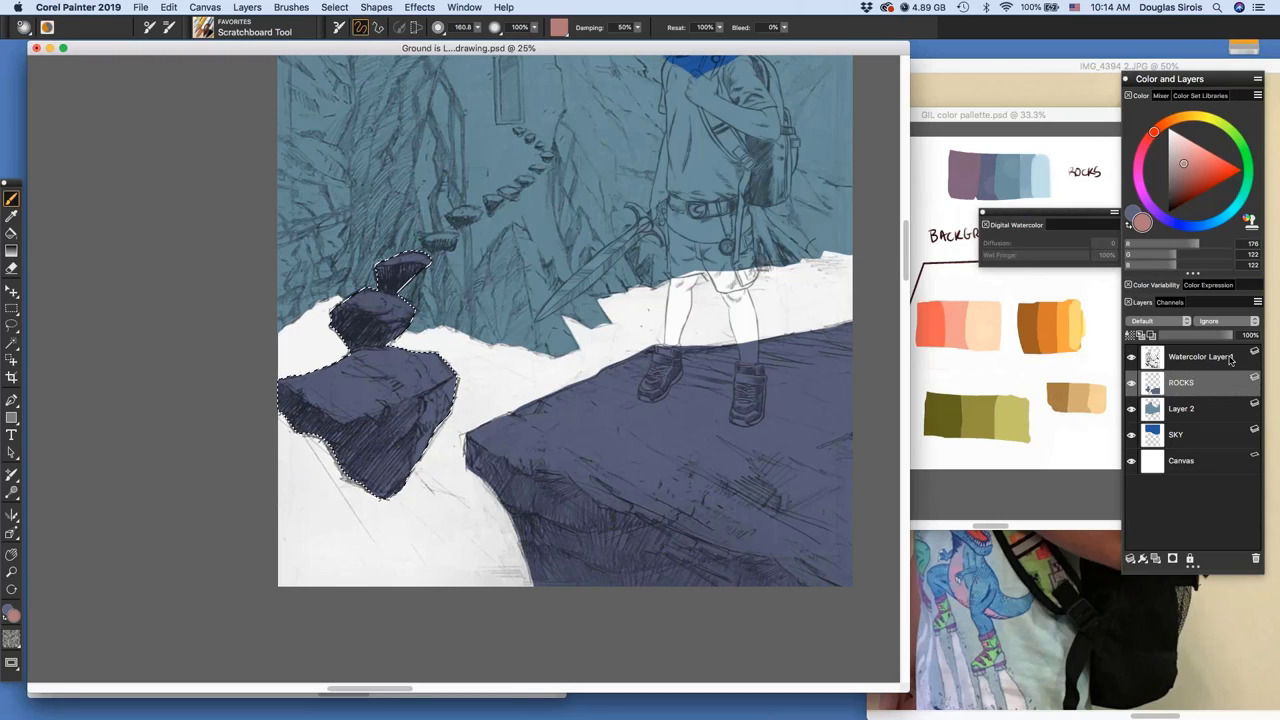
Select the middle group of floating stepping stones above the painted rocks with the Lasso
{"action": "left_click", "coordinate": [1229, 358]}
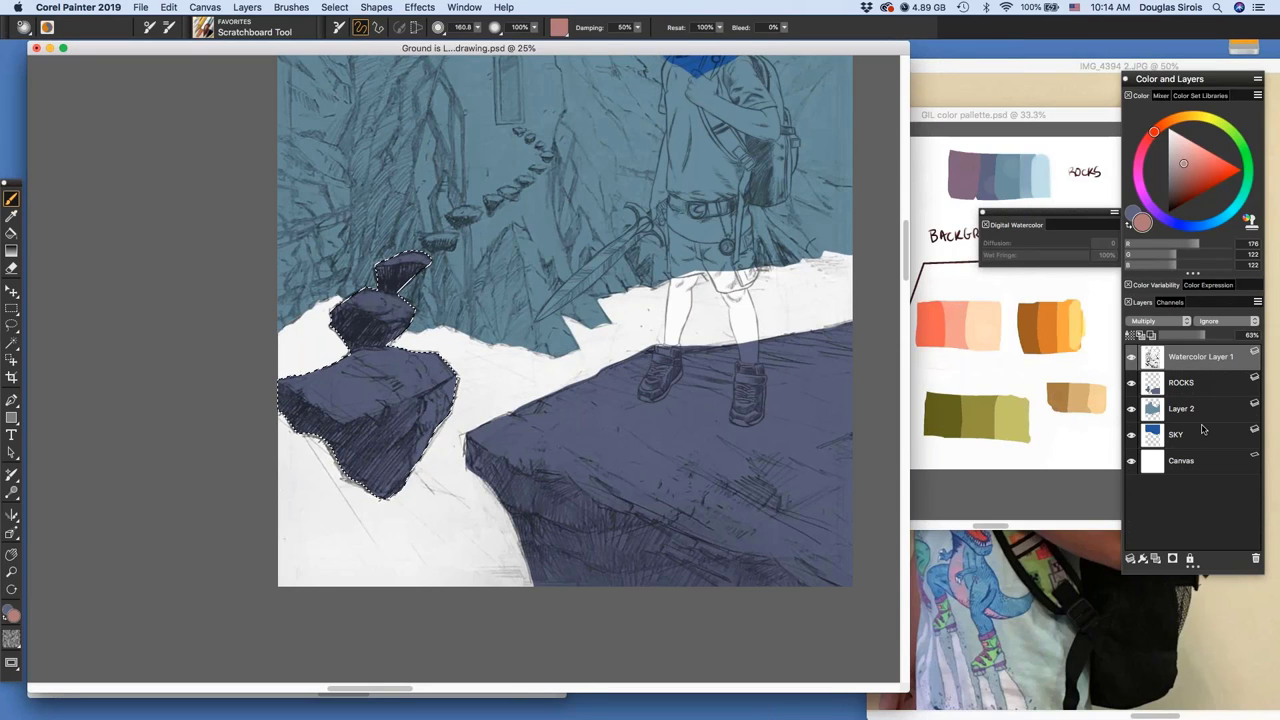
{"action": "scroll", "coordinate": [307, 261], "scroll_direction": "up", "scroll_amount": 2}
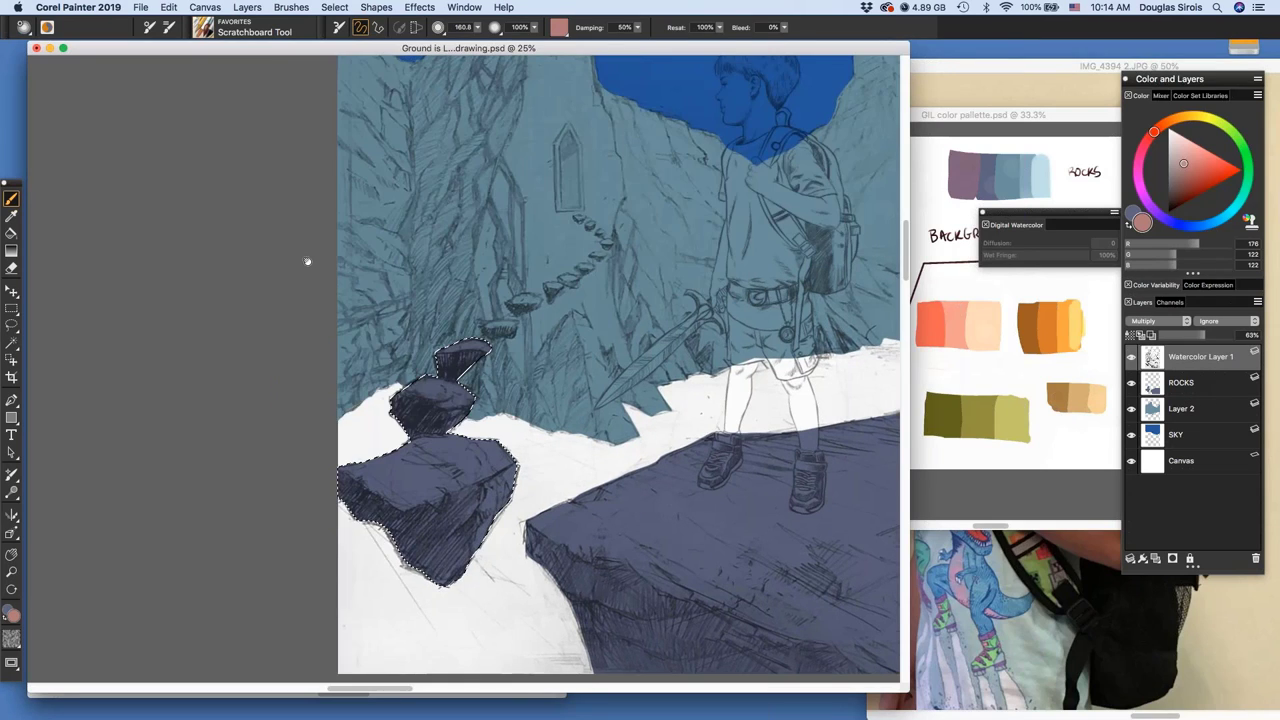
{"action": "left_click", "coordinate": [12, 325]}
{"action": "mouse_move", "coordinate": [489, 340]}
{"action": "left_mouse_down"}
{"action": "mouse_move", "coordinate": [518, 321]}
{"action": "mouse_move", "coordinate": [486, 325]}
{"action": "mouse_move", "coordinate": [543, 297]}
{"action": "mouse_move", "coordinate": [529, 292]}
{"action": "mouse_move", "coordinate": [574, 287]}
{"action": "mouse_move", "coordinate": [588, 263]}
{"action": "mouse_move", "coordinate": [556, 283]}
{"action": "left_mouse_up"}
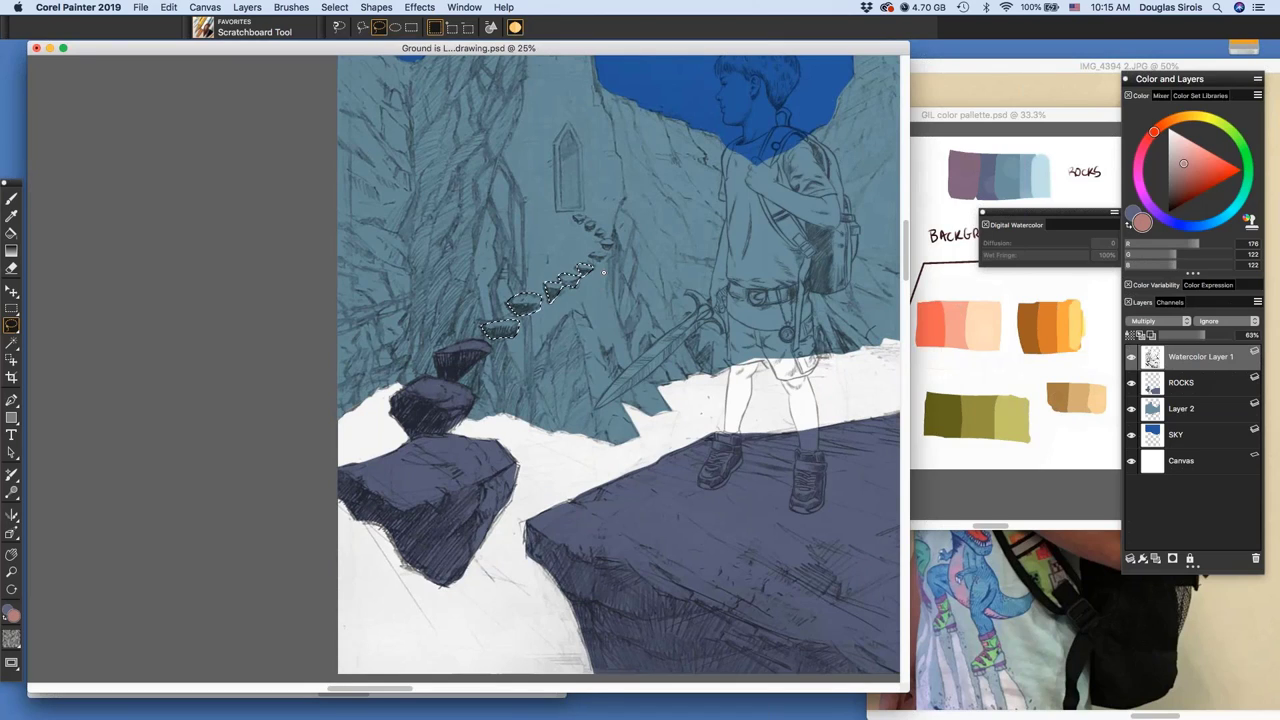
{"action": "key", "text": "b"}
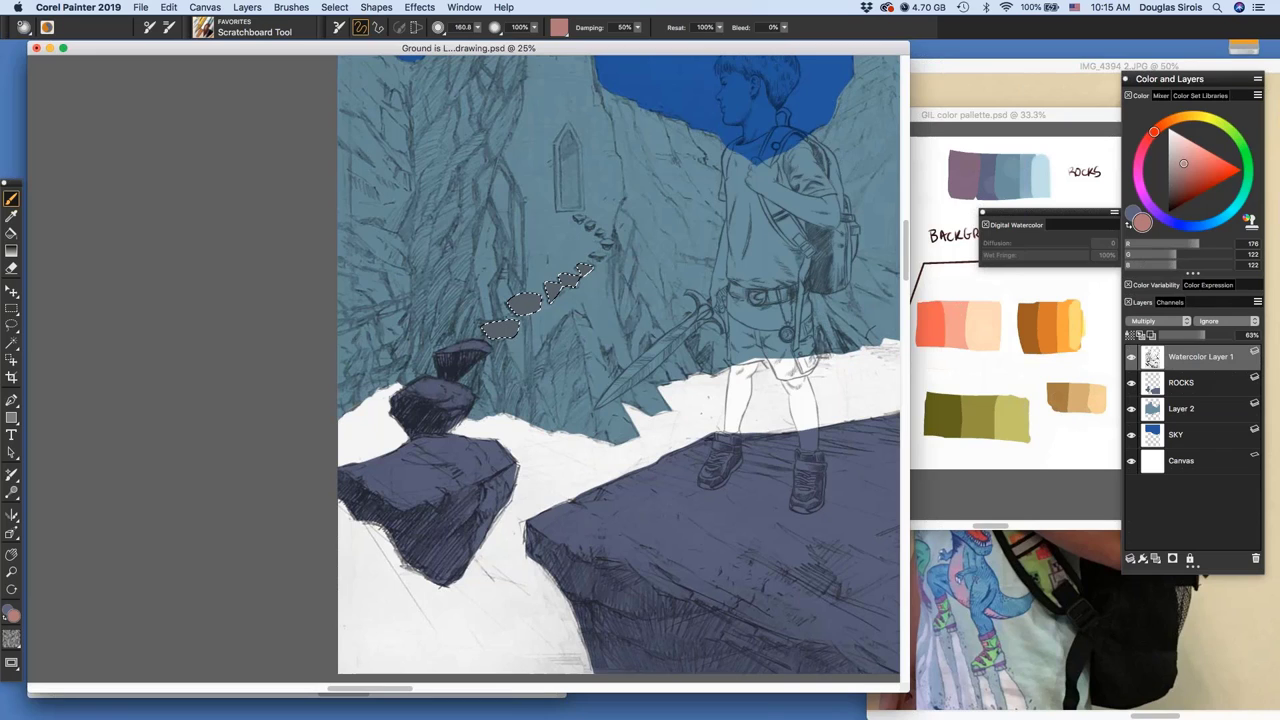
{"action": "key", "text": "super+m"}
{"action": "key", "text": "super+m"}
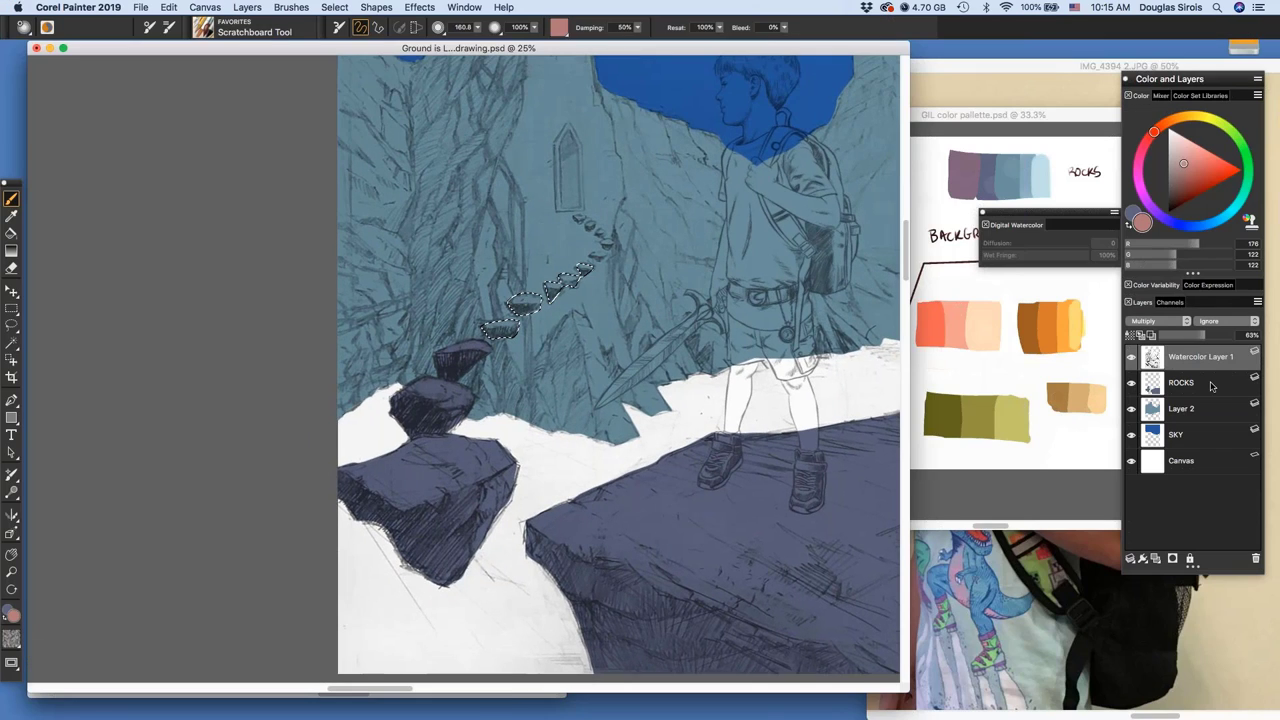
Sample the blue-violet from the ROCKS swatches of the color palette and paint the selected stepping stones on the ROCKS layer
{"action": "left_click", "coordinate": [1211, 384]}
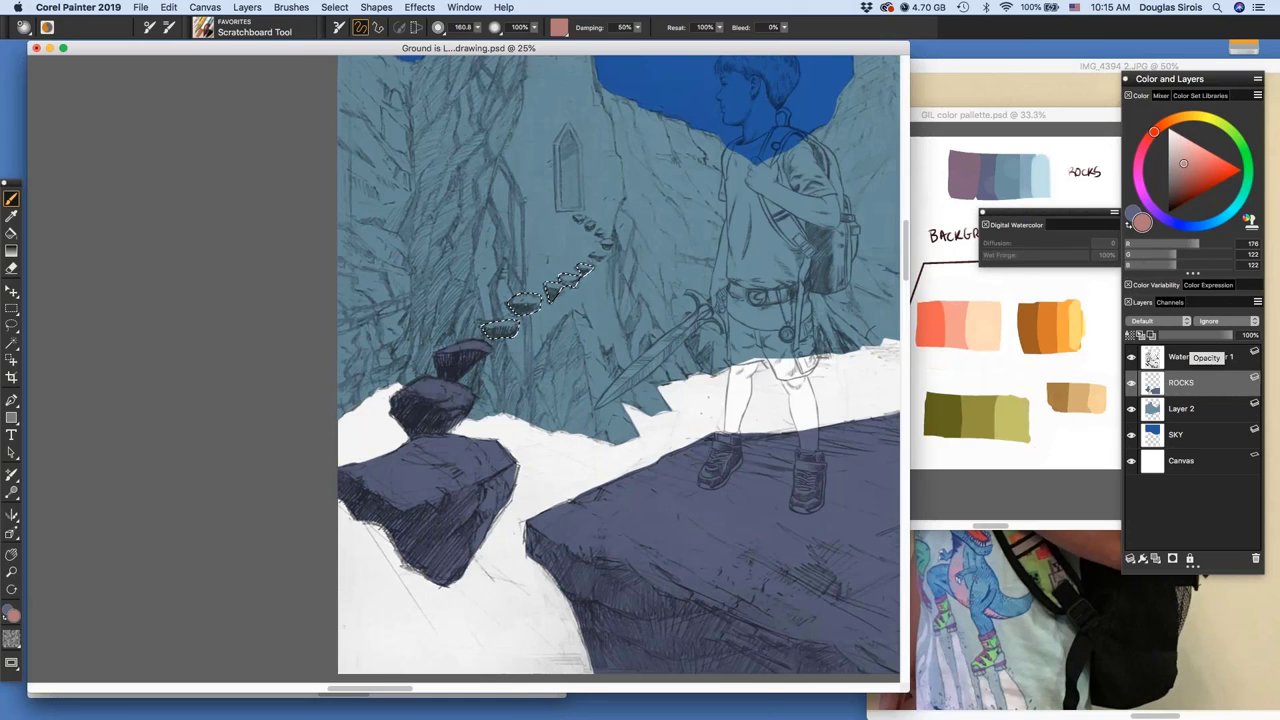
{"action": "left_click", "coordinate": [988, 177], "text": "alt"}
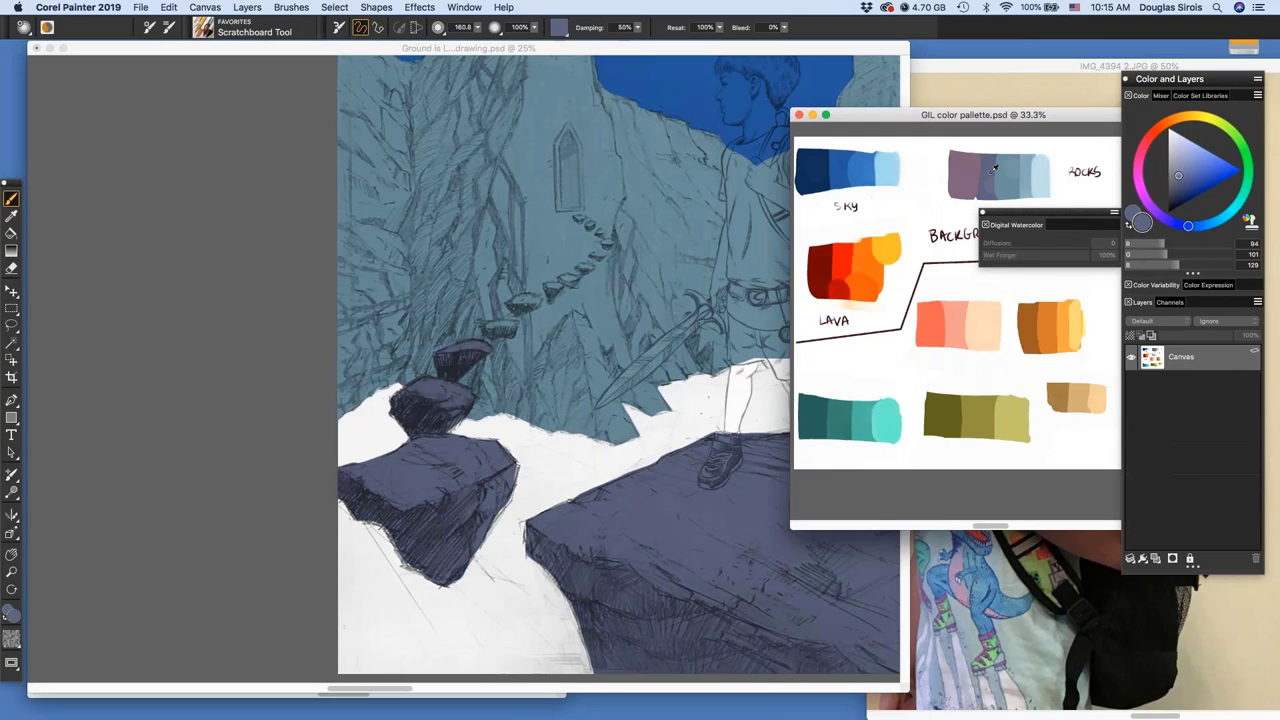
{"action": "left_click", "coordinate": [605, 336]}
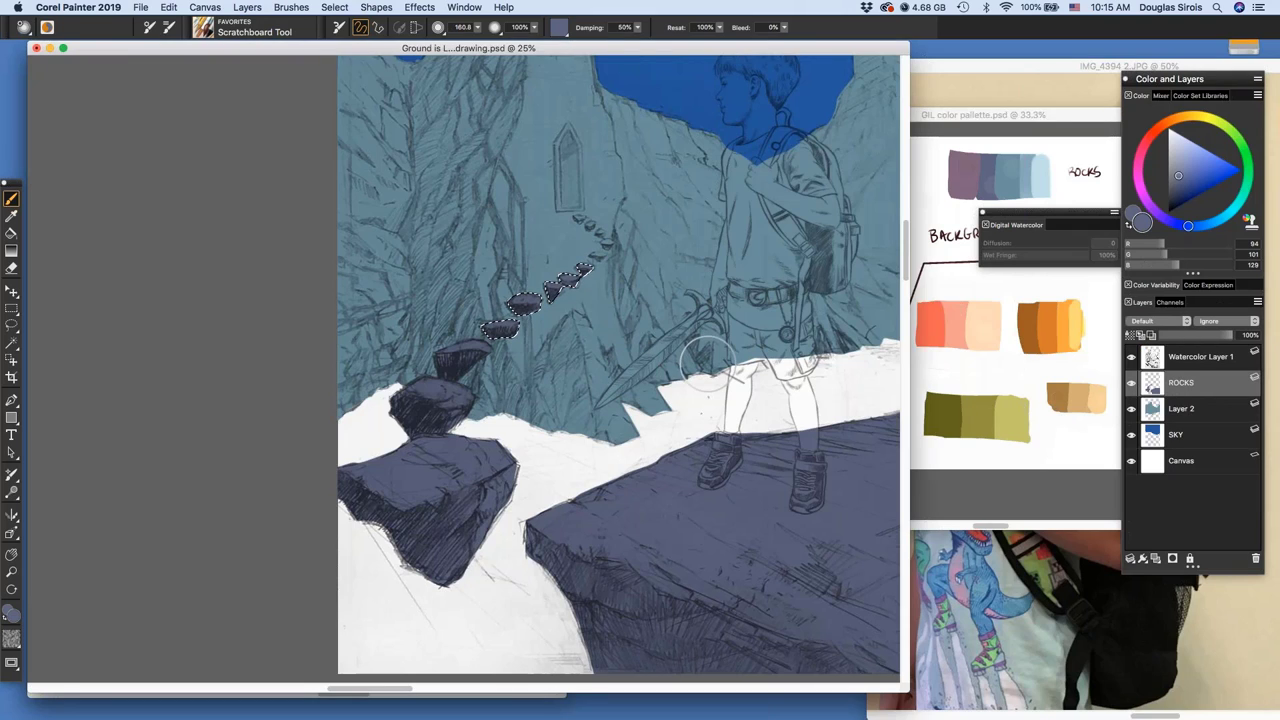
Select the remaining small stones leading up to the doorway with the Lasso, paint them blue-violet on the ROCKS layer and deselect
{"action": "key", "text": "l"}
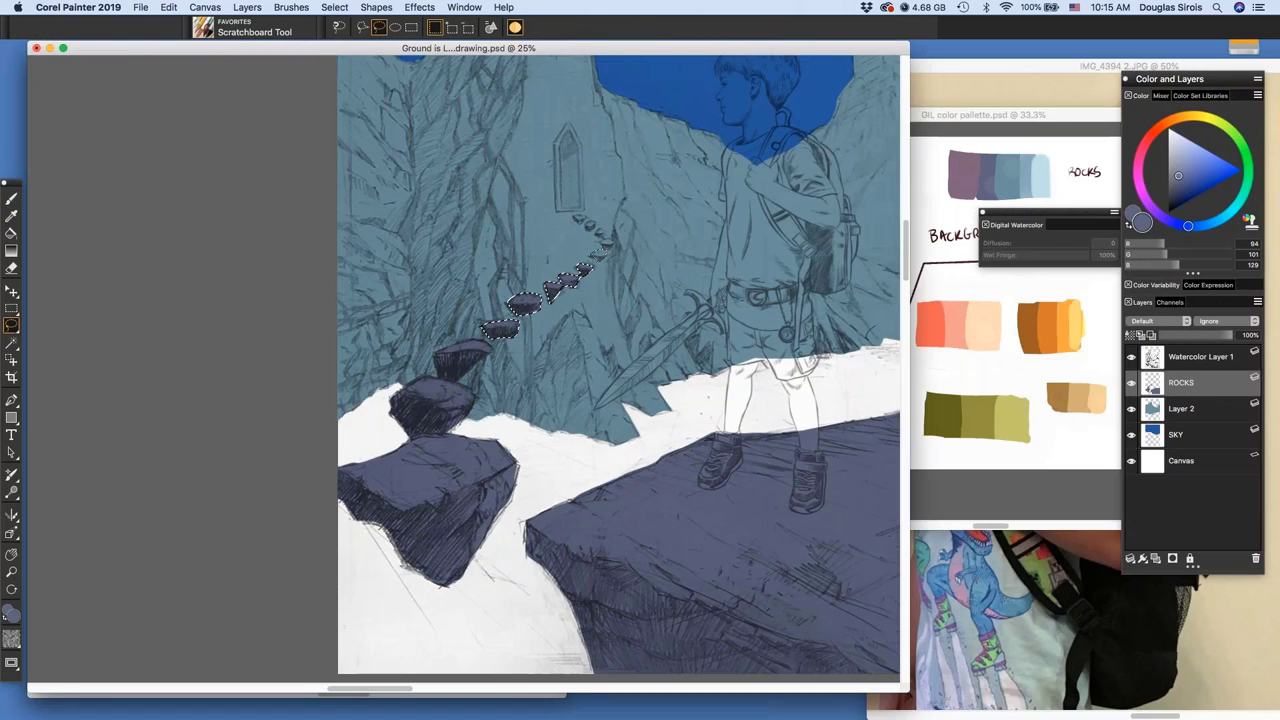
{"action": "mouse_move", "coordinate": [598, 254]}
{"action": "left_mouse_down"}
{"action": "mouse_move", "coordinate": [614, 240]}
{"action": "mouse_move", "coordinate": [604, 235]}
{"action": "left_mouse_up"}
{"action": "left_click_drag", "start_coordinate": [600, 246], "coordinate": [598, 250]}
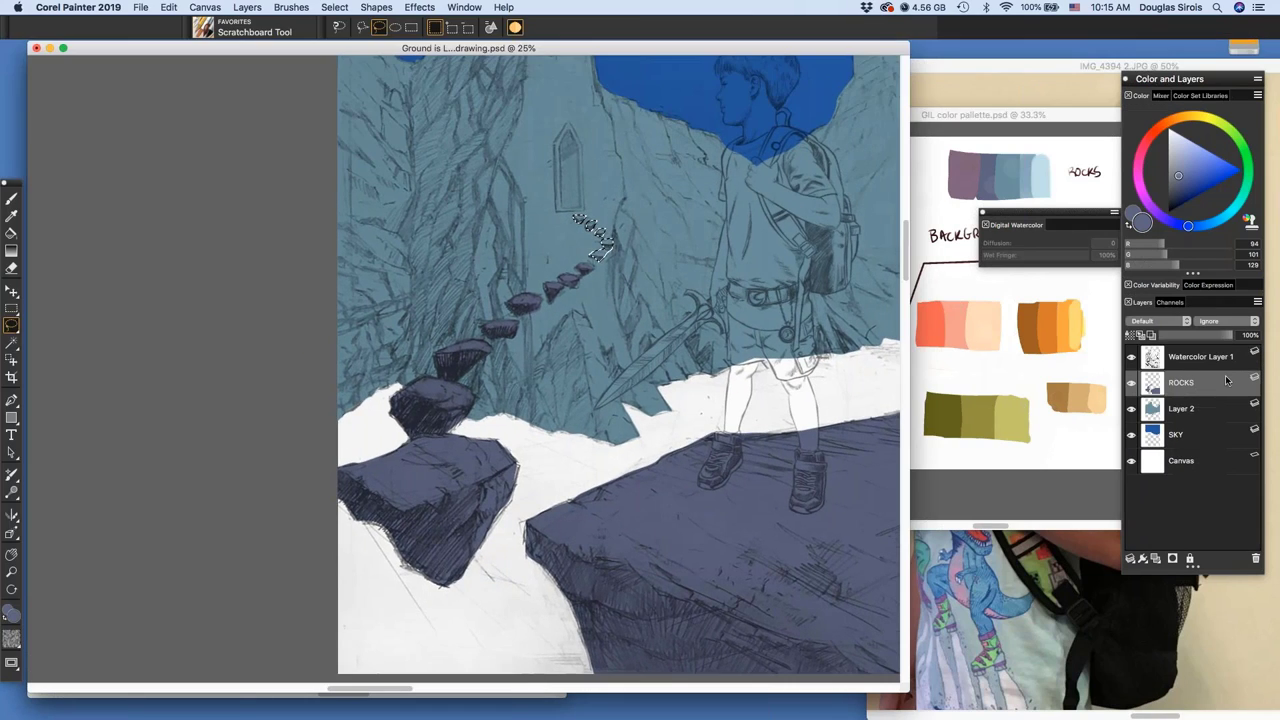
{"action": "key", "text": "b"}
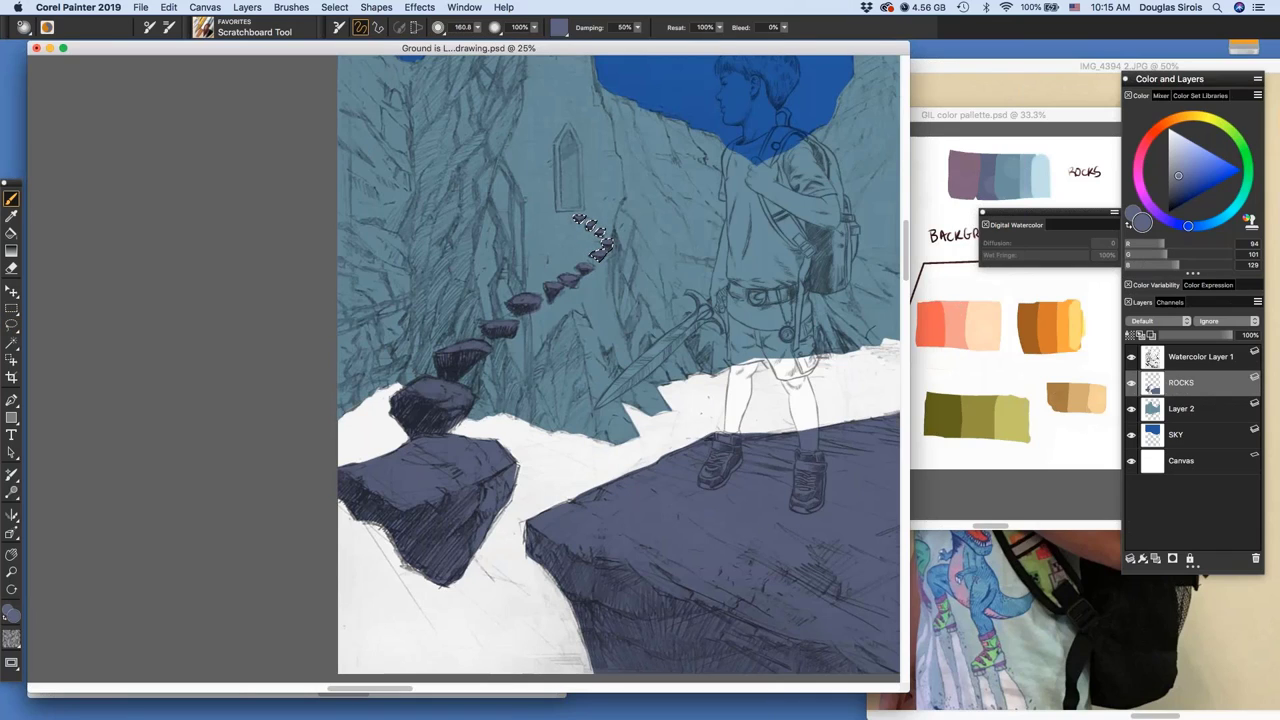
{"action": "left_click_drag", "start_coordinate": [806, 47], "coordinate": [806, 48]}
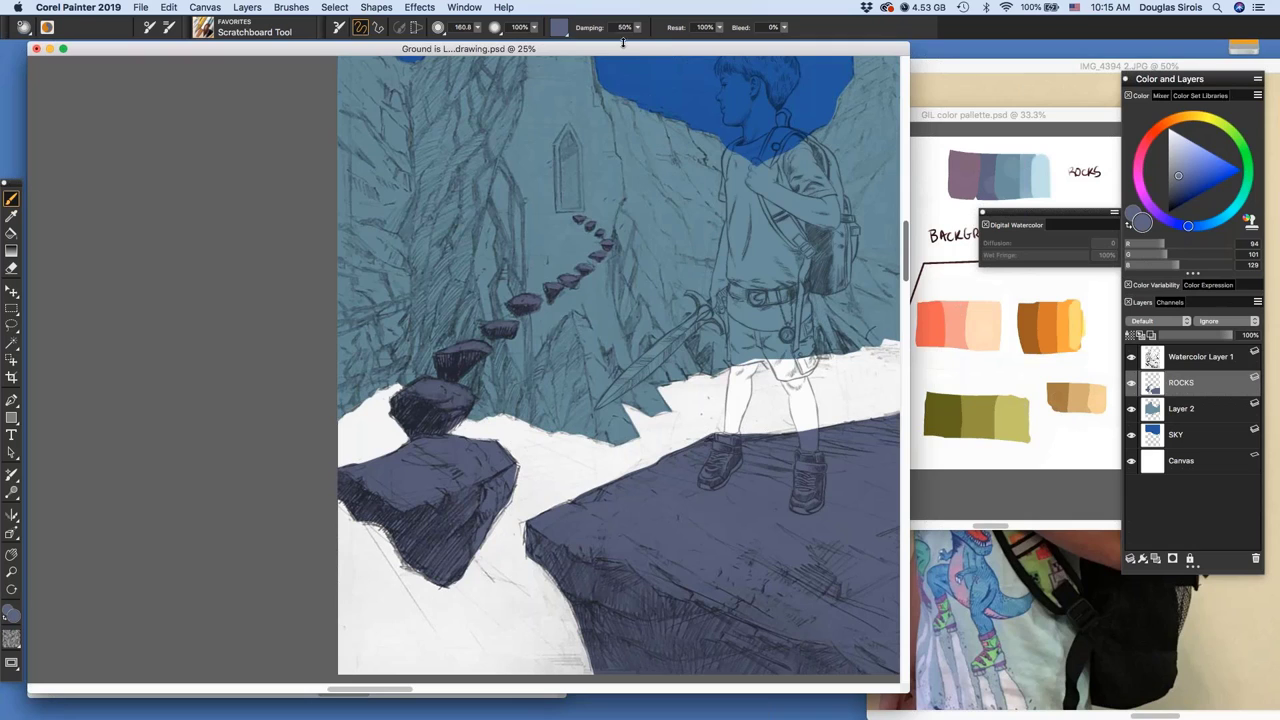
Reposition the drawing window to show the sky, mountains and stones together, and activate the Paint Bucket
{"action": "left_click_drag", "start_coordinate": [623, 50], "coordinate": [706, 134]}
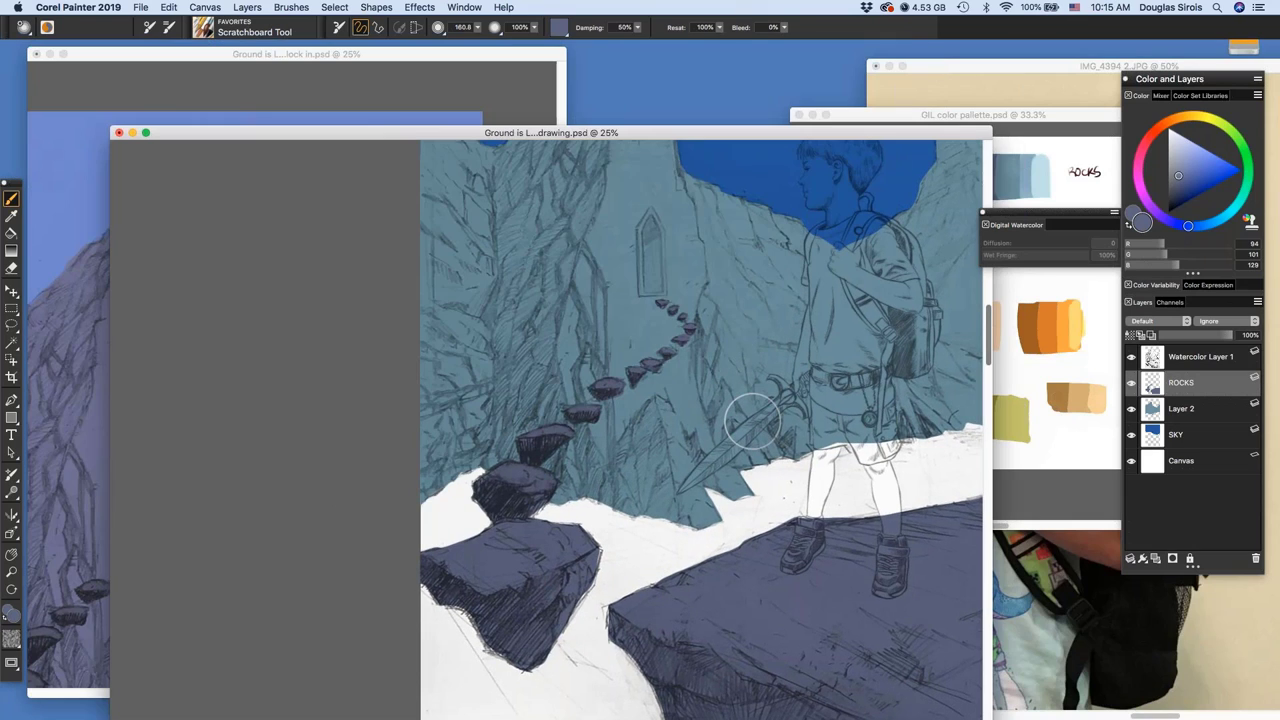
{"action": "scroll", "coordinate": [736, 350], "scroll_direction": "up", "scroll_amount": 2}
{"action": "left_click_drag", "start_coordinate": [736, 350], "coordinate": [652, 503]}
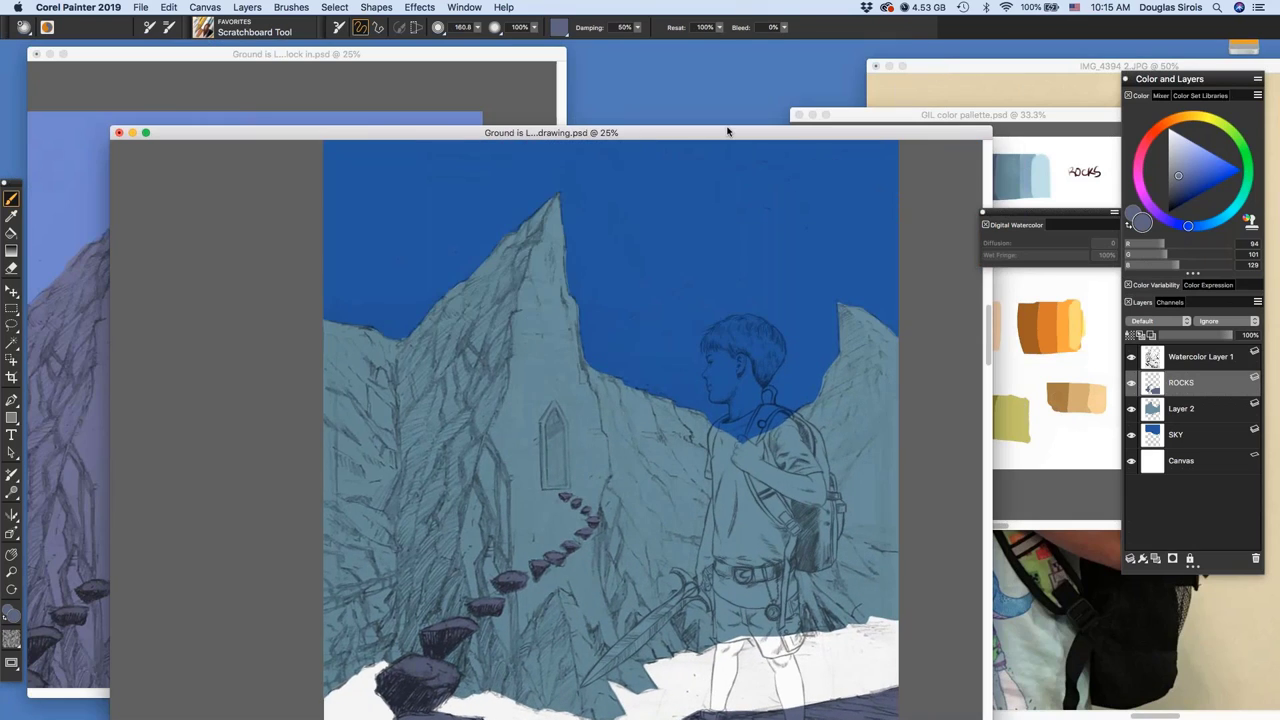
{"action": "left_click_drag", "start_coordinate": [727, 132], "coordinate": [779, 48]}
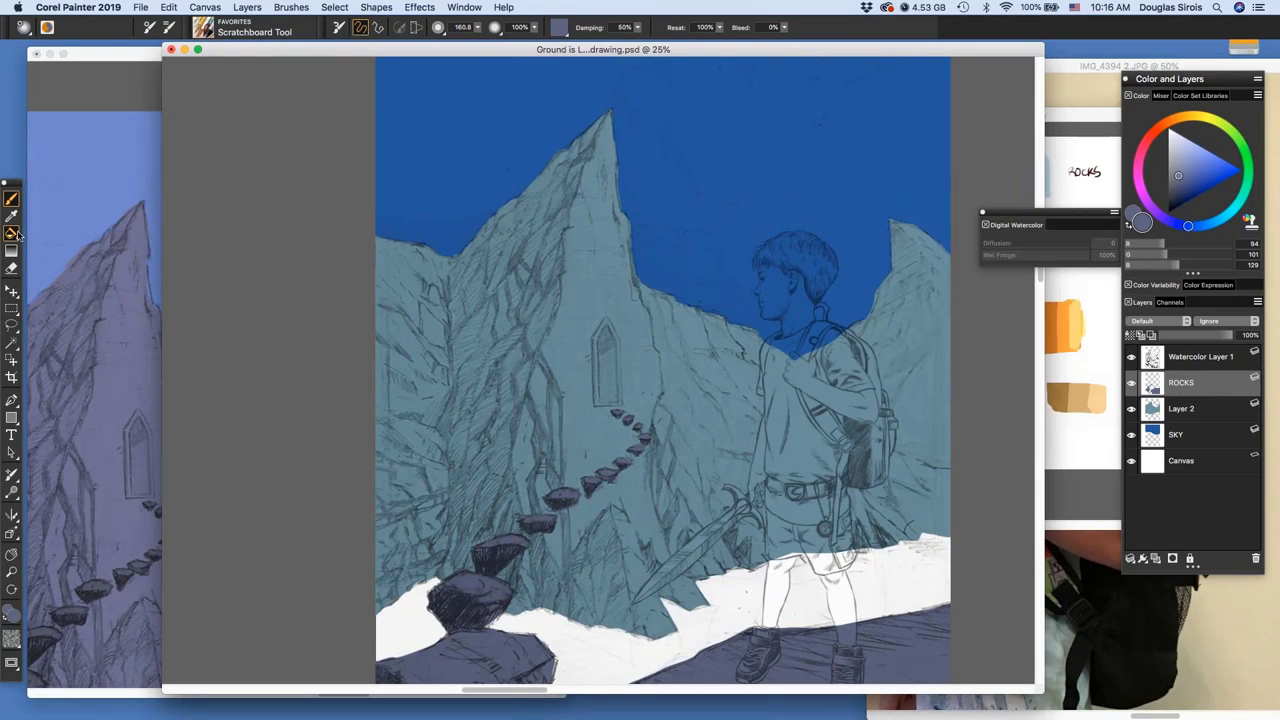
{"action": "left_click", "coordinate": [11, 233]}
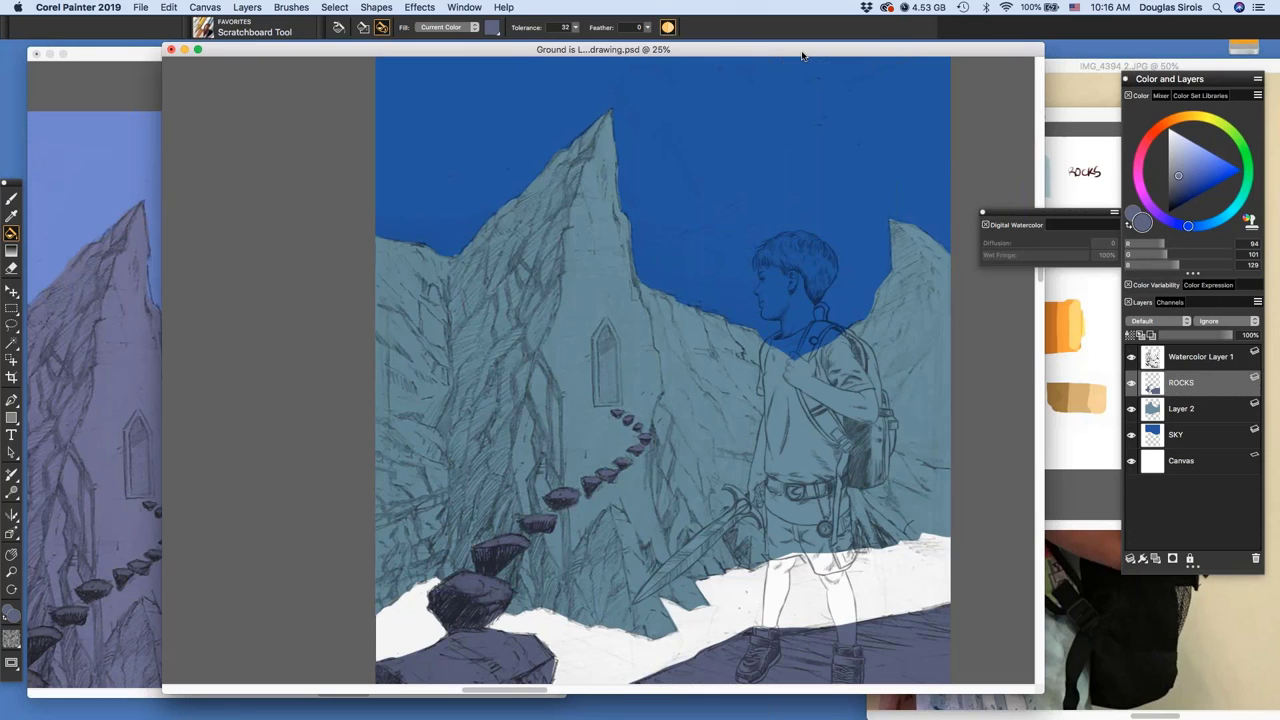
{"action": "left_click_drag", "start_coordinate": [802, 56], "coordinate": [725, 62]}
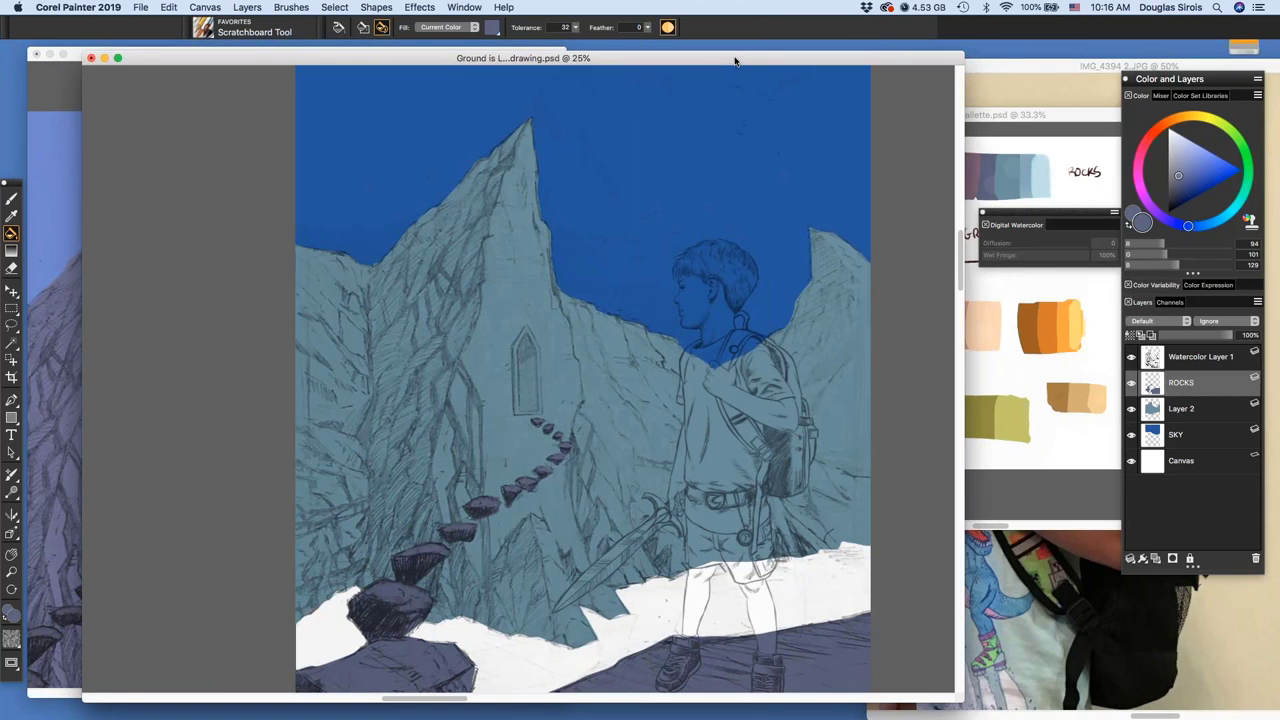
Move the drawing window out of the way and bring the finished block-in document forward in an enlarged window
{"action": "left_click_drag", "start_coordinate": [736, 62], "coordinate": [729, 521]}
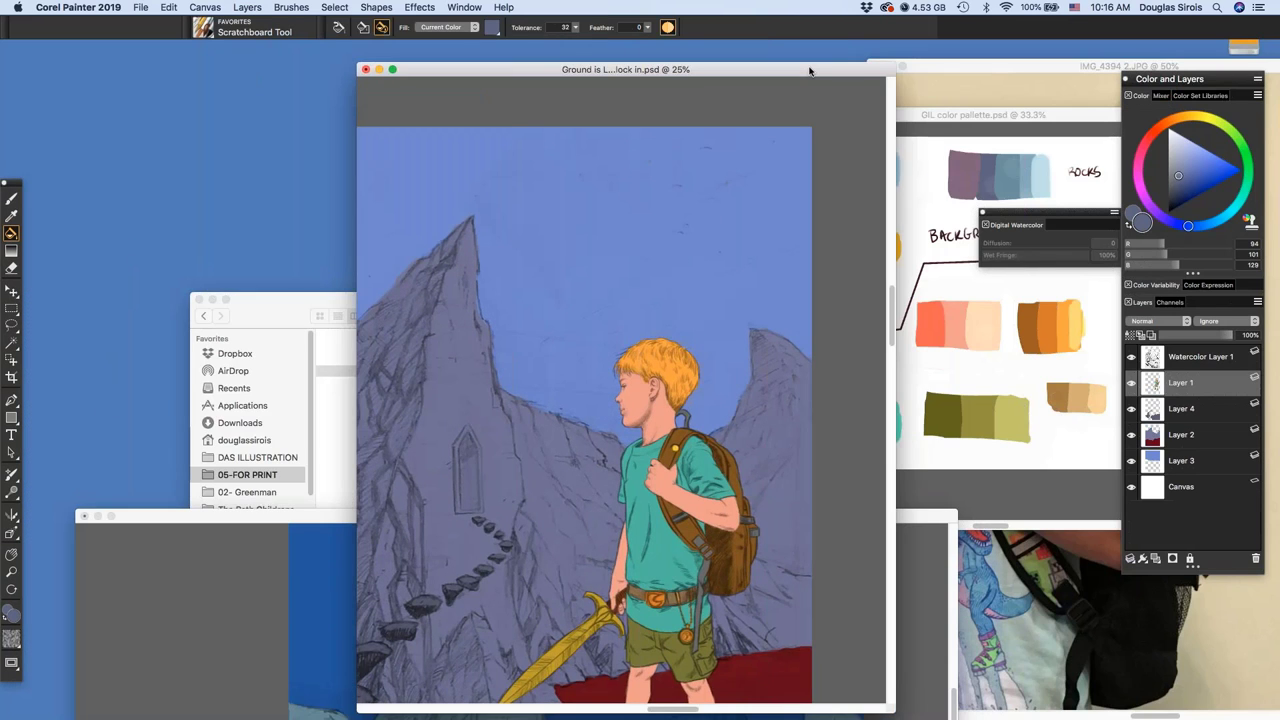
{"action": "left_click_drag", "start_coordinate": [814, 64], "coordinate": [557, 34]}
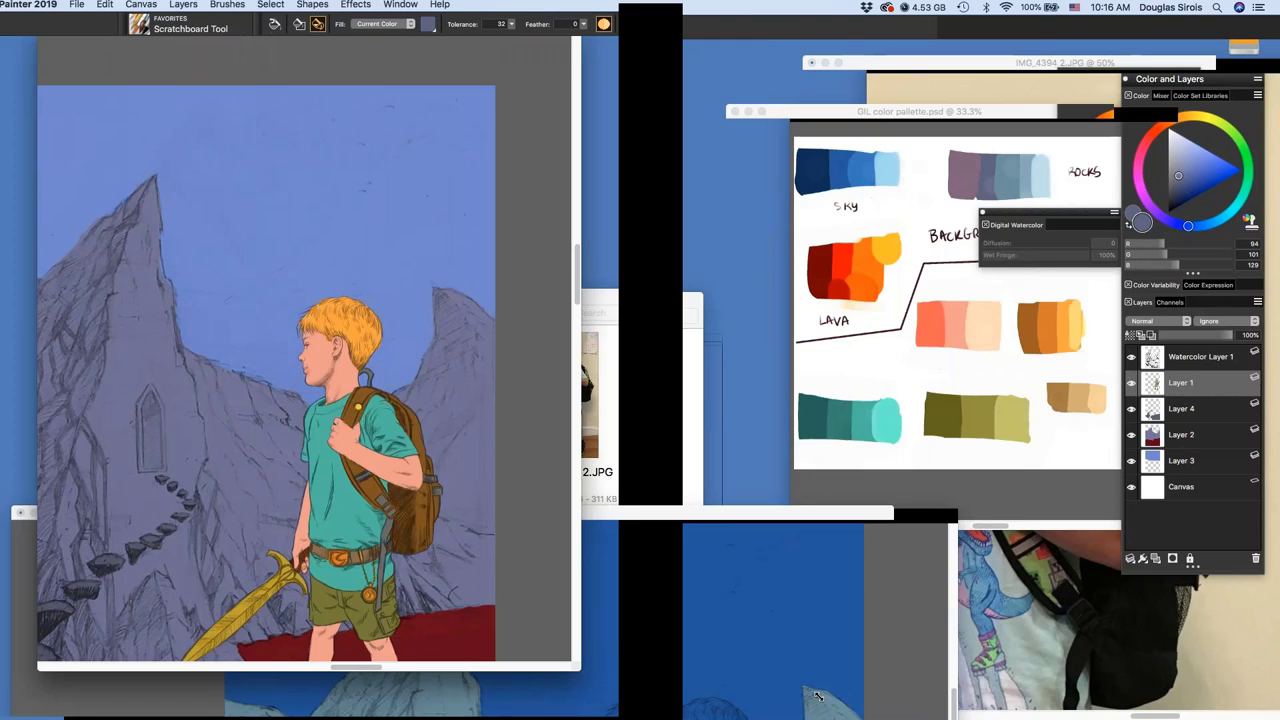
{"action": "left_click_drag", "start_coordinate": [636, 675], "coordinate": [1026, 712]}
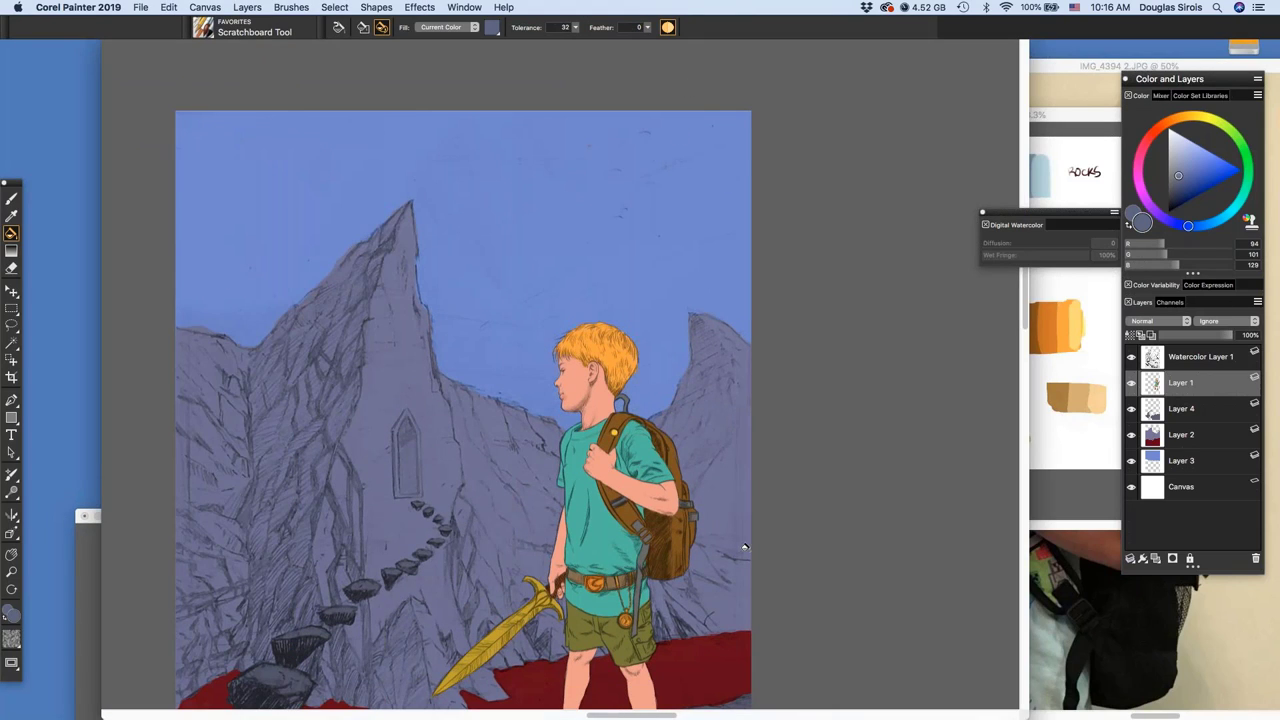
Examine the finished block-in up close, checking the flat colors of the boy's skin, hair, clothes, backpack, belt, sword, legs and the lava
{"action": "left_click_drag", "start_coordinate": [743, 595], "coordinate": [673, 409]}
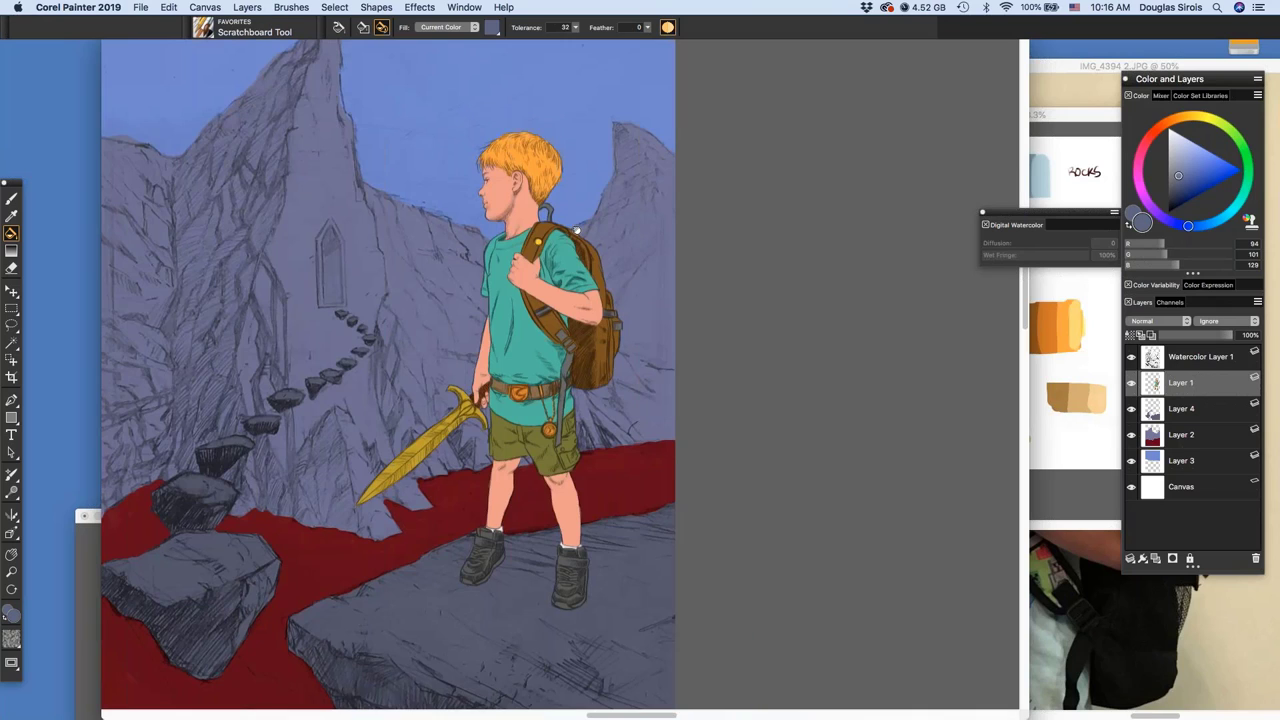
{"action": "scroll", "coordinate": [581, 286], "scroll_direction": "up", "scroll_amount": 1}
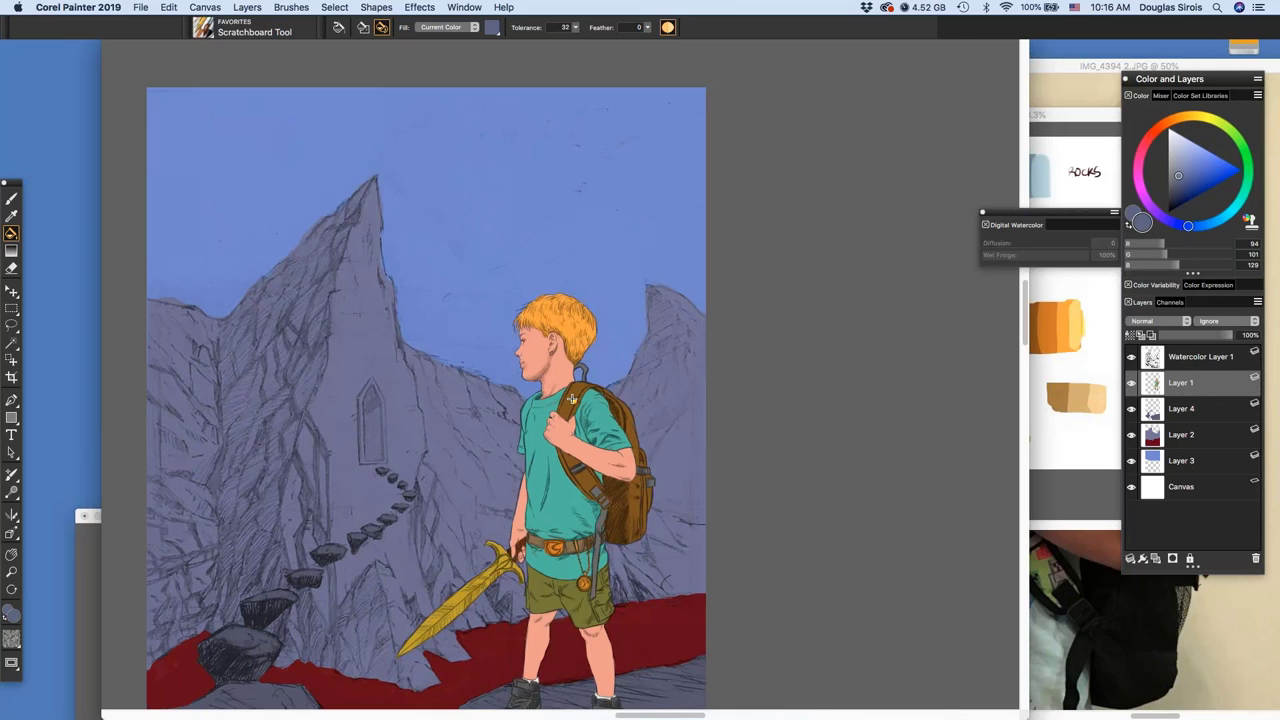
{"action": "key", "text": "super+plus"}
{"action": "key", "text": "super+plus"}
{"action": "scroll", "coordinate": [724, 442], "scroll_direction": "up", "scroll_amount": 5}
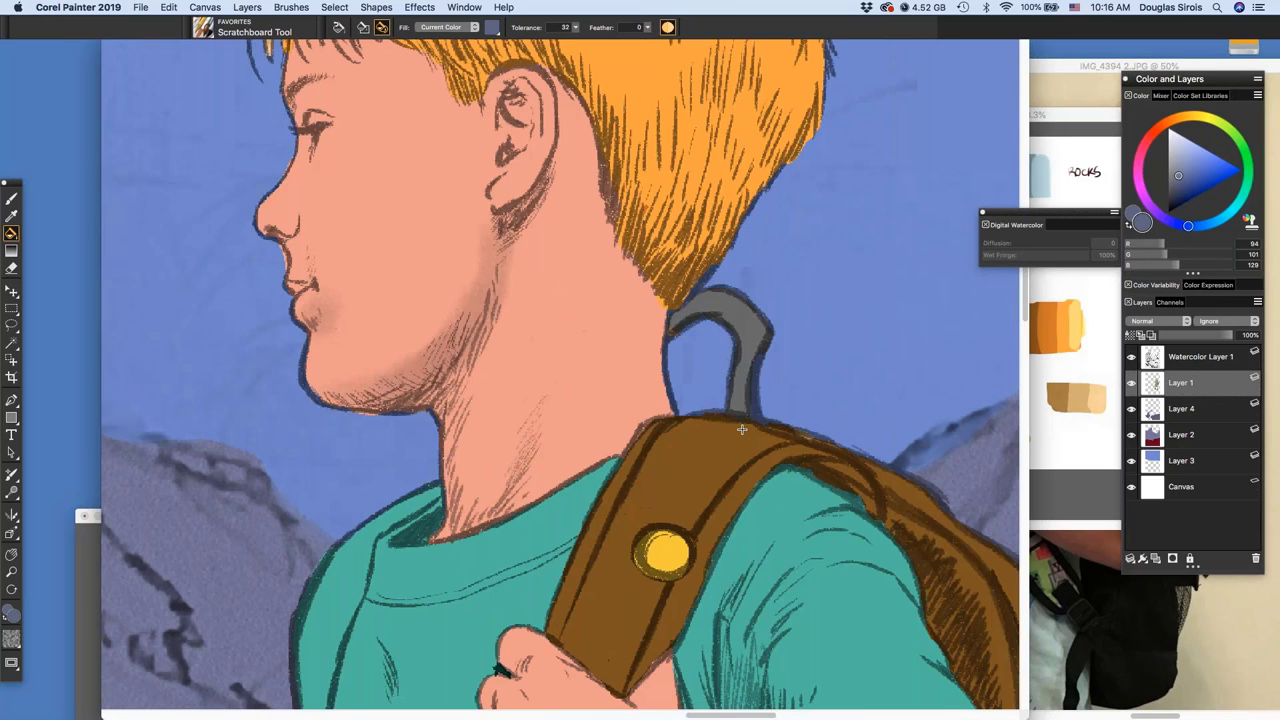
{"action": "key", "text": "super+minus"}
{"action": "left_click_drag", "start_coordinate": [807, 543], "coordinate": [729, 277]}
{"action": "left_click_drag", "start_coordinate": [812, 706], "coordinate": [729, 554]}
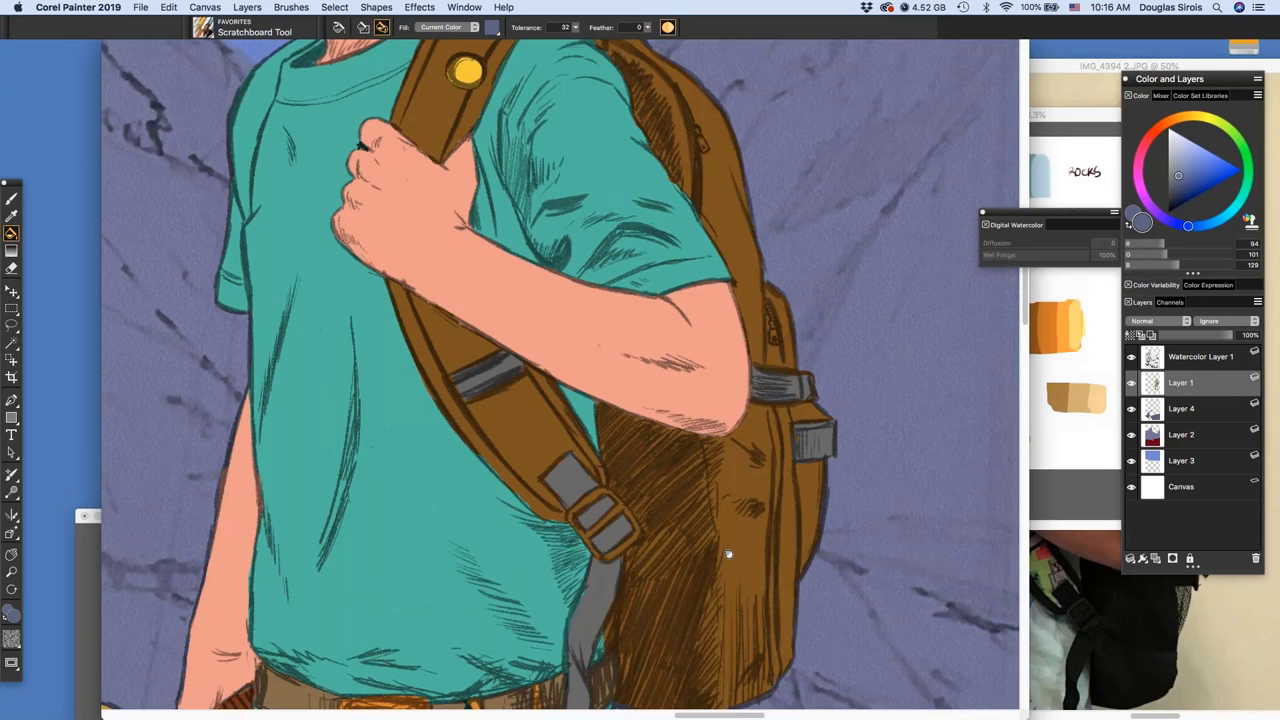
{"action": "scroll", "coordinate": [740, 500], "scroll_direction": "down", "scroll_amount": 2}
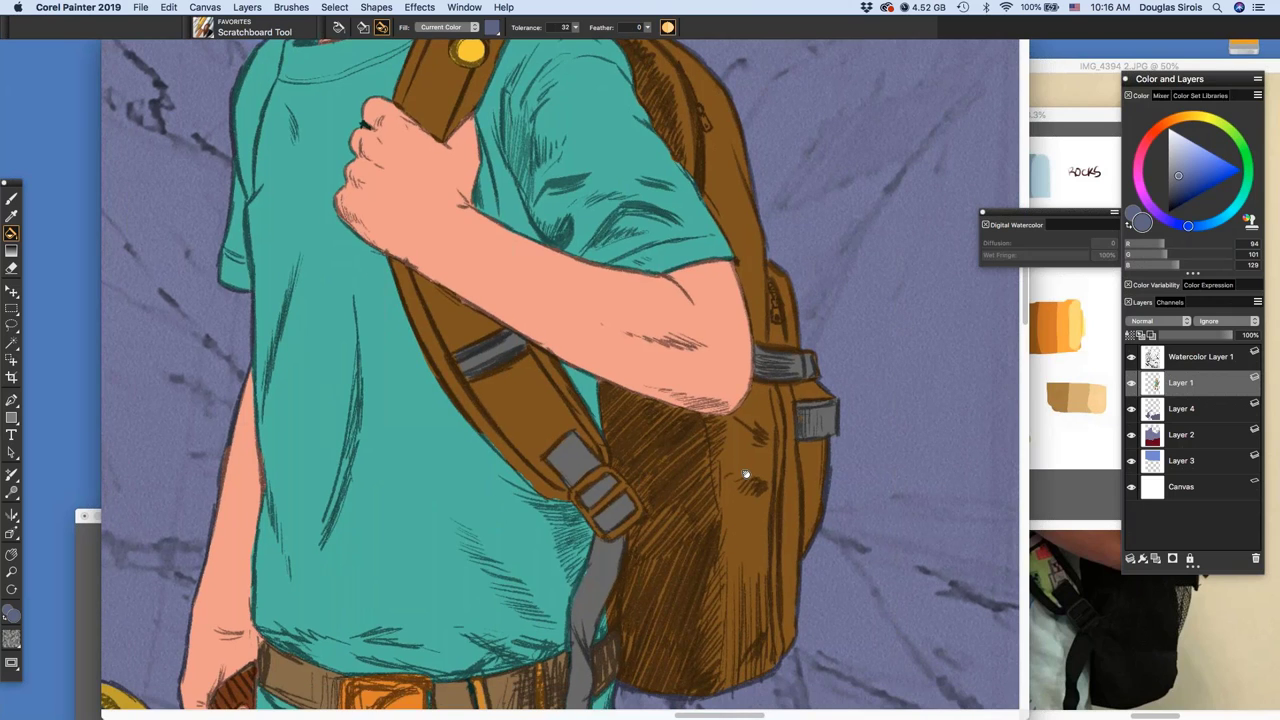
{"action": "scroll", "coordinate": [745, 475], "scroll_direction": "down", "scroll_amount": 6}
{"action": "scroll", "coordinate": [662, 318], "scroll_direction": "down", "scroll_amount": 5}
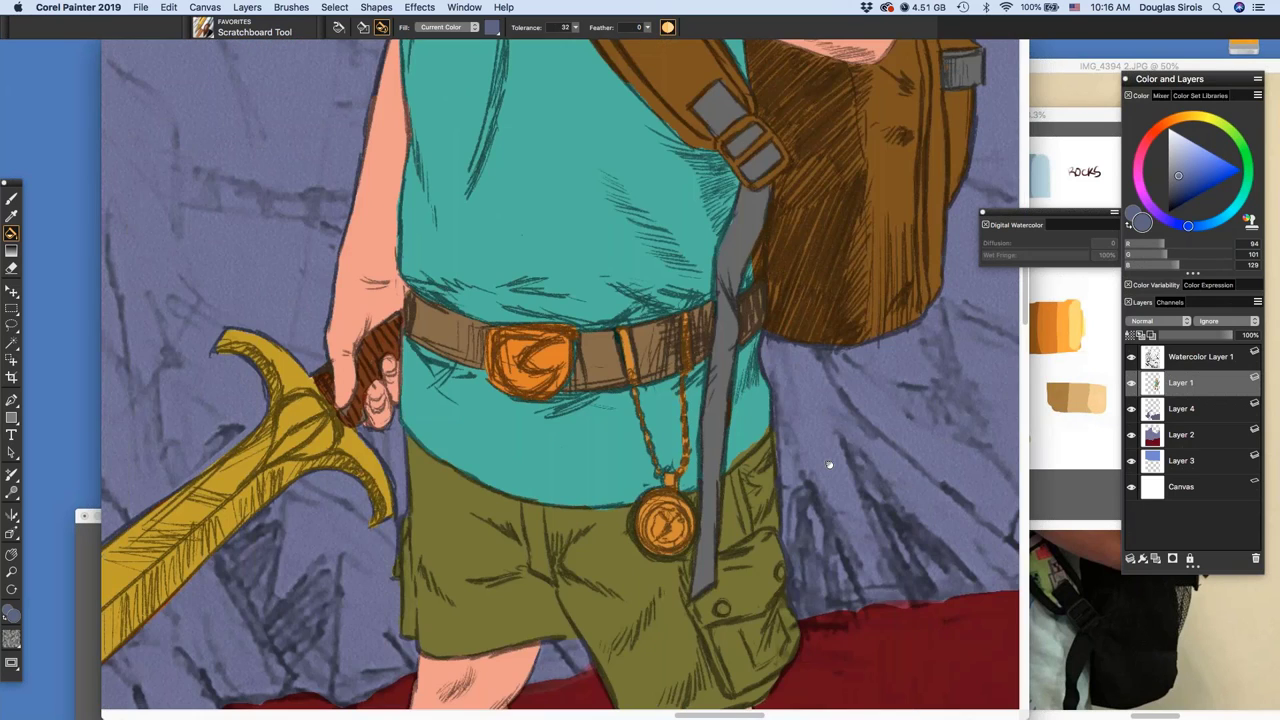
{"action": "scroll", "coordinate": [829, 464], "scroll_direction": "left", "scroll_amount": 5}
{"action": "scroll", "coordinate": [829, 464], "scroll_direction": "down", "scroll_amount": 2}
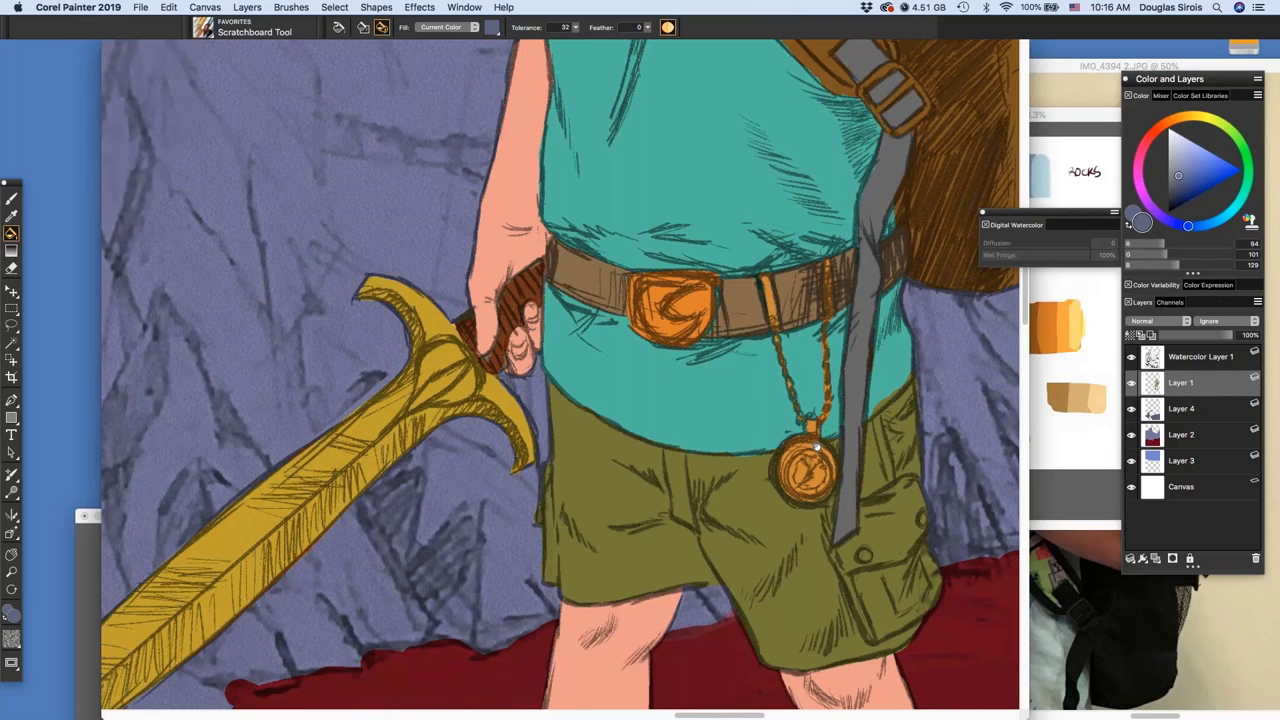
{"action": "scroll", "coordinate": [817, 447], "scroll_direction": "down", "scroll_amount": 1}
{"action": "scroll", "coordinate": [824, 404], "scroll_direction": "down", "scroll_amount": 10}
{"action": "scroll", "coordinate": [824, 404], "scroll_direction": "left", "scroll_amount": 2}
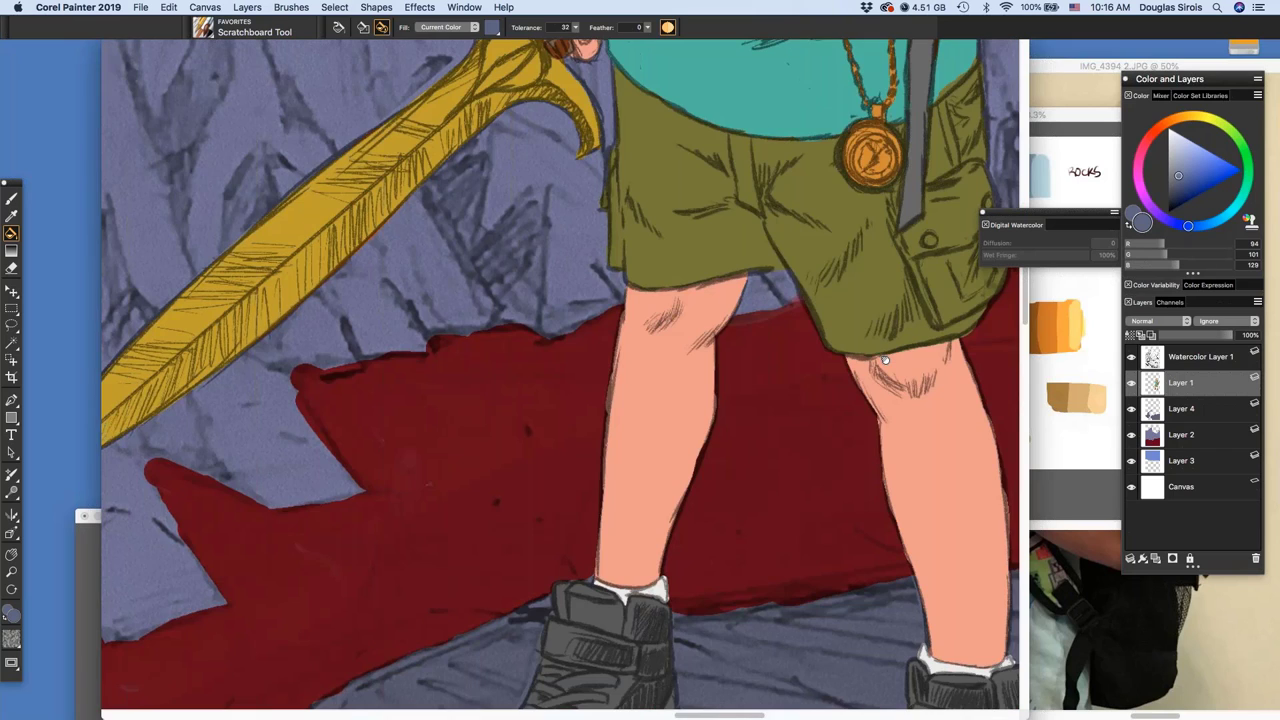
{"action": "scroll", "coordinate": [884, 360], "scroll_direction": "down", "scroll_amount": 5}
{"action": "scroll", "coordinate": [884, 360], "scroll_direction": "right", "scroll_amount": 1}
{"action": "scroll", "coordinate": [958, 485], "scroll_direction": "up", "scroll_amount": 10}
{"action": "scroll", "coordinate": [958, 485], "scroll_direction": "left", "scroll_amount": 2}
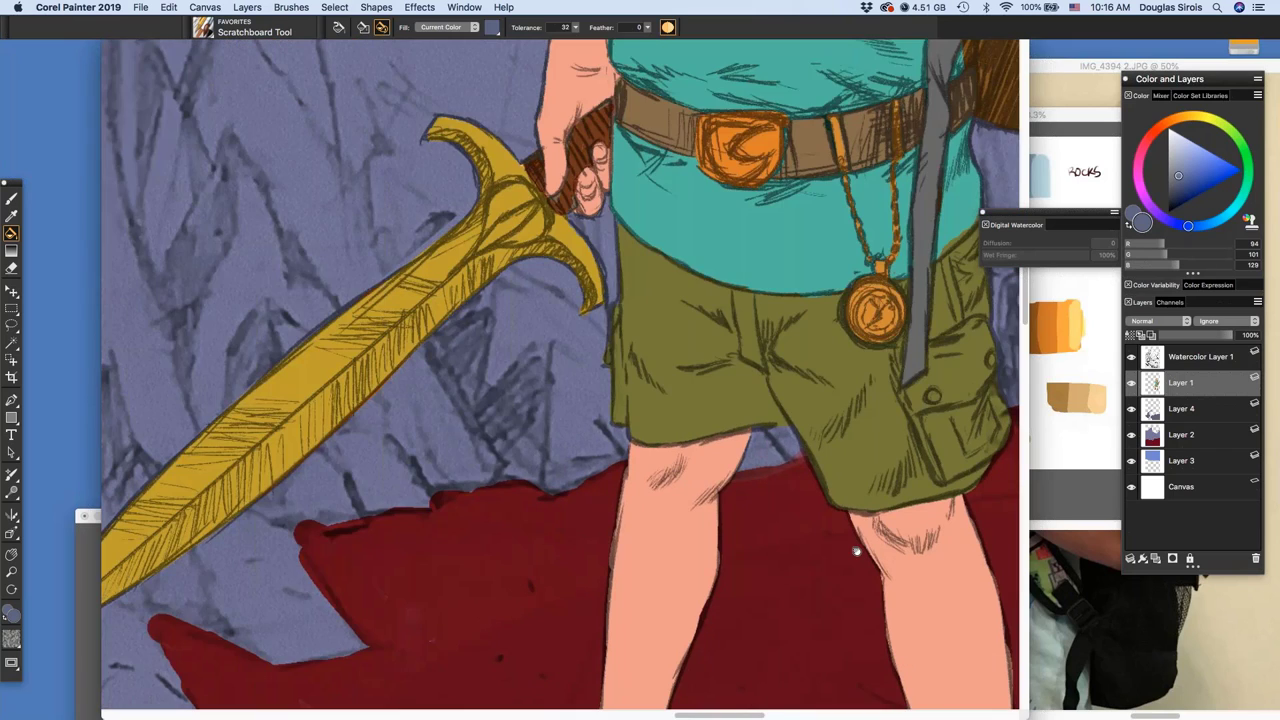
{"action": "scroll", "coordinate": [856, 550], "scroll_direction": "up", "scroll_amount": 8}
{"action": "scroll", "coordinate": [856, 550], "scroll_direction": "right", "scroll_amount": 4}
{"action": "scroll", "coordinate": [795, 508], "scroll_direction": "up", "scroll_amount": 13}
{"action": "scroll", "coordinate": [795, 508], "scroll_direction": "right", "scroll_amount": 5}
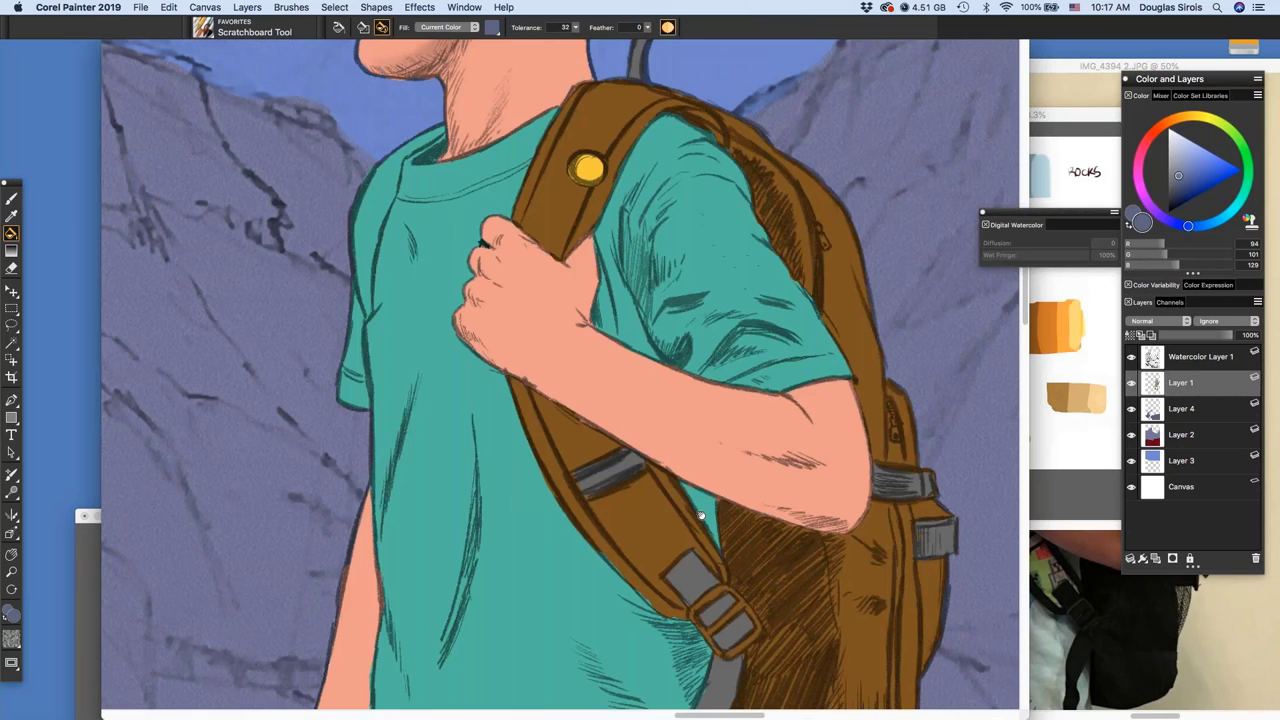
Check the boy's head and upper body in the finished block-in, then bring the drawing window forward and place it lower
{"action": "scroll", "coordinate": [700, 515], "scroll_direction": "up", "scroll_amount": 6}
{"action": "scroll", "coordinate": [700, 515], "scroll_direction": "right", "scroll_amount": 1}
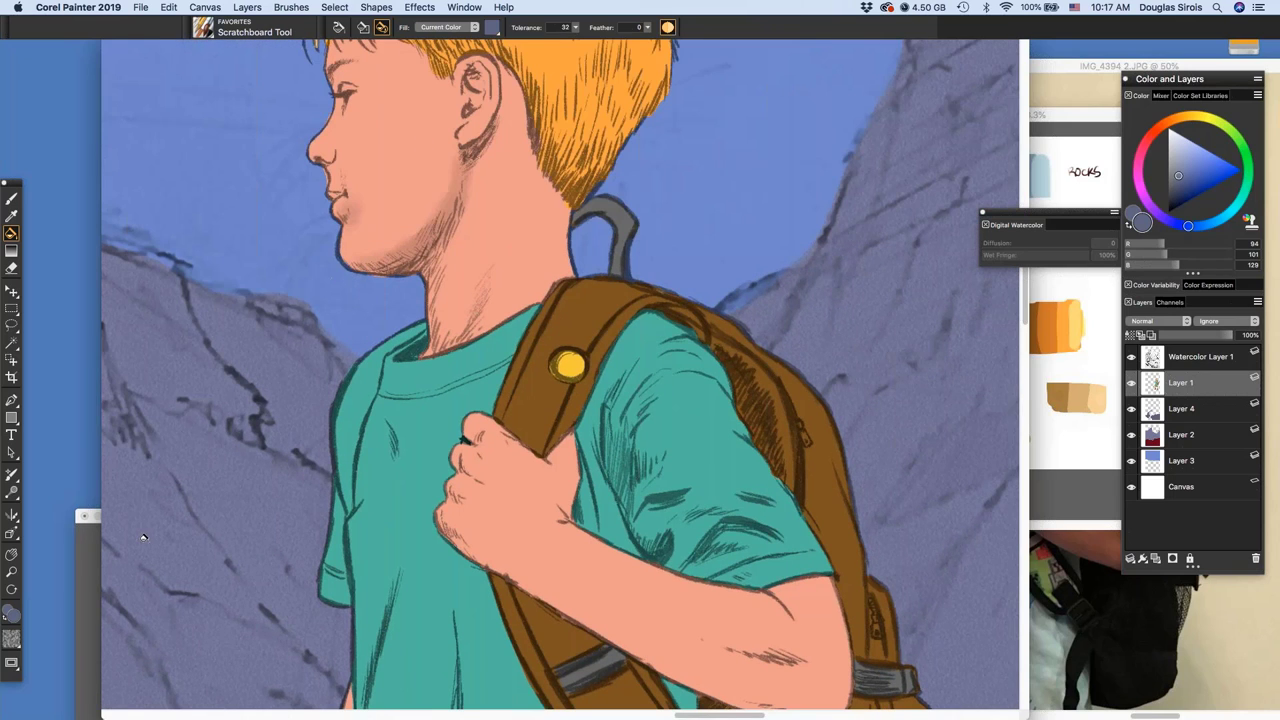
{"action": "left_click", "coordinate": [85, 595]}
{"action": "left_click", "coordinate": [647, 514]}
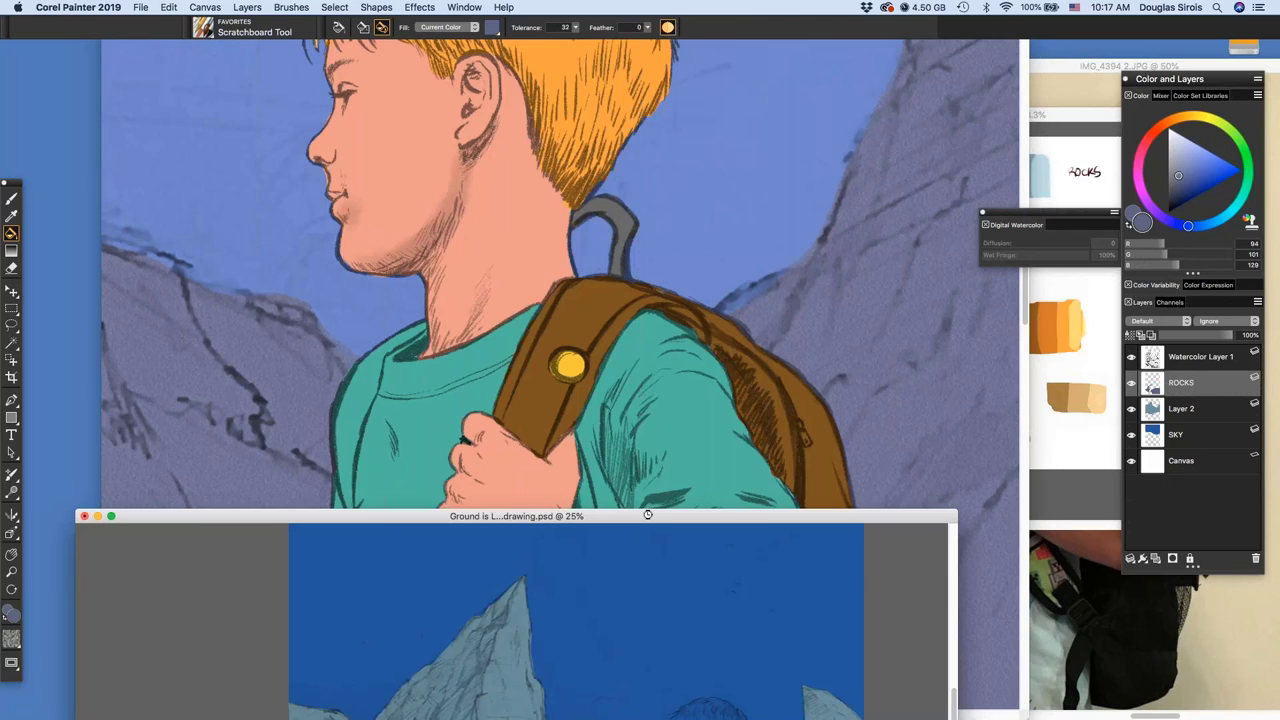
{"action": "left_click_drag", "start_coordinate": [647, 514], "coordinate": [648, 576]}
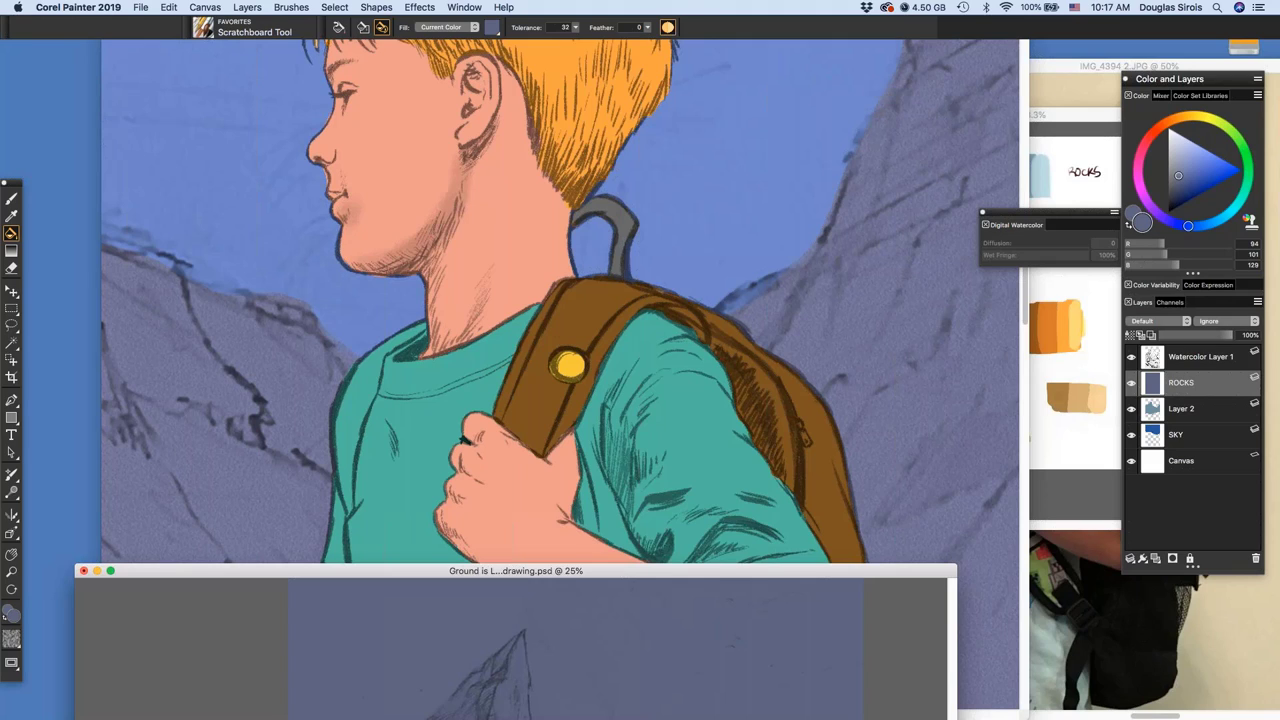
{"action": "left_click", "coordinate": [781, 269]}
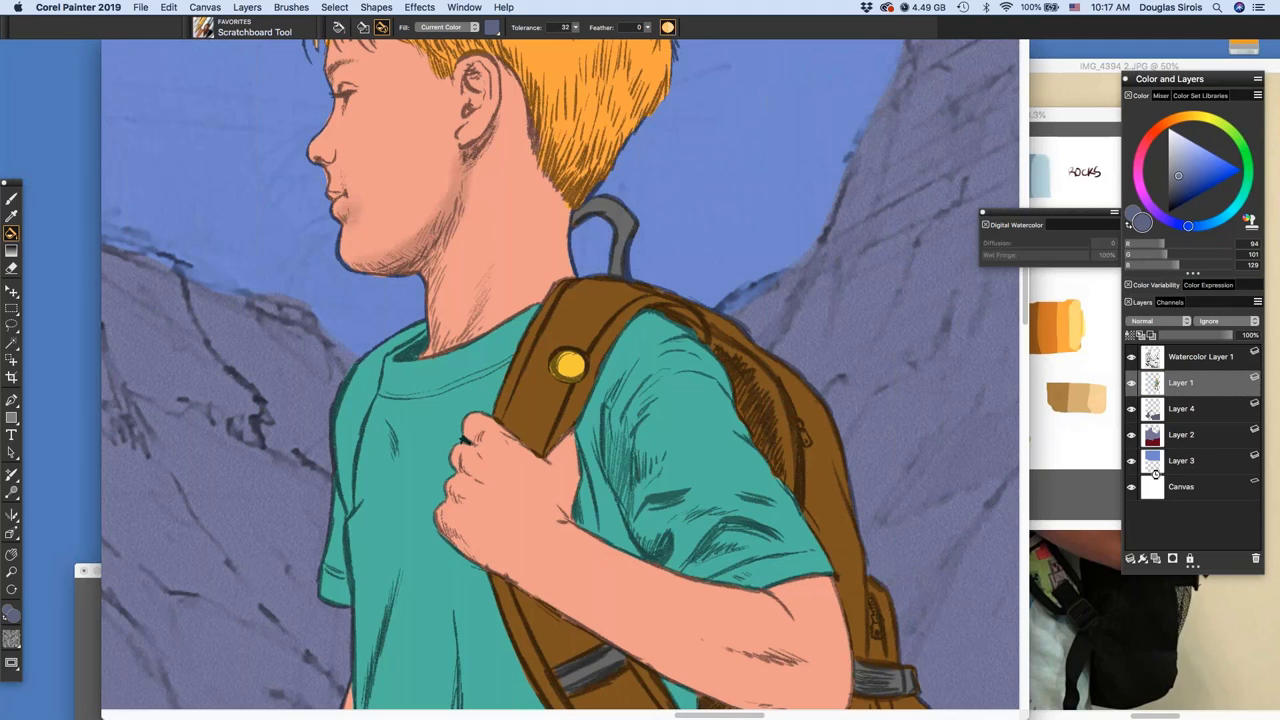
{"action": "left_click", "coordinate": [679, 254]}
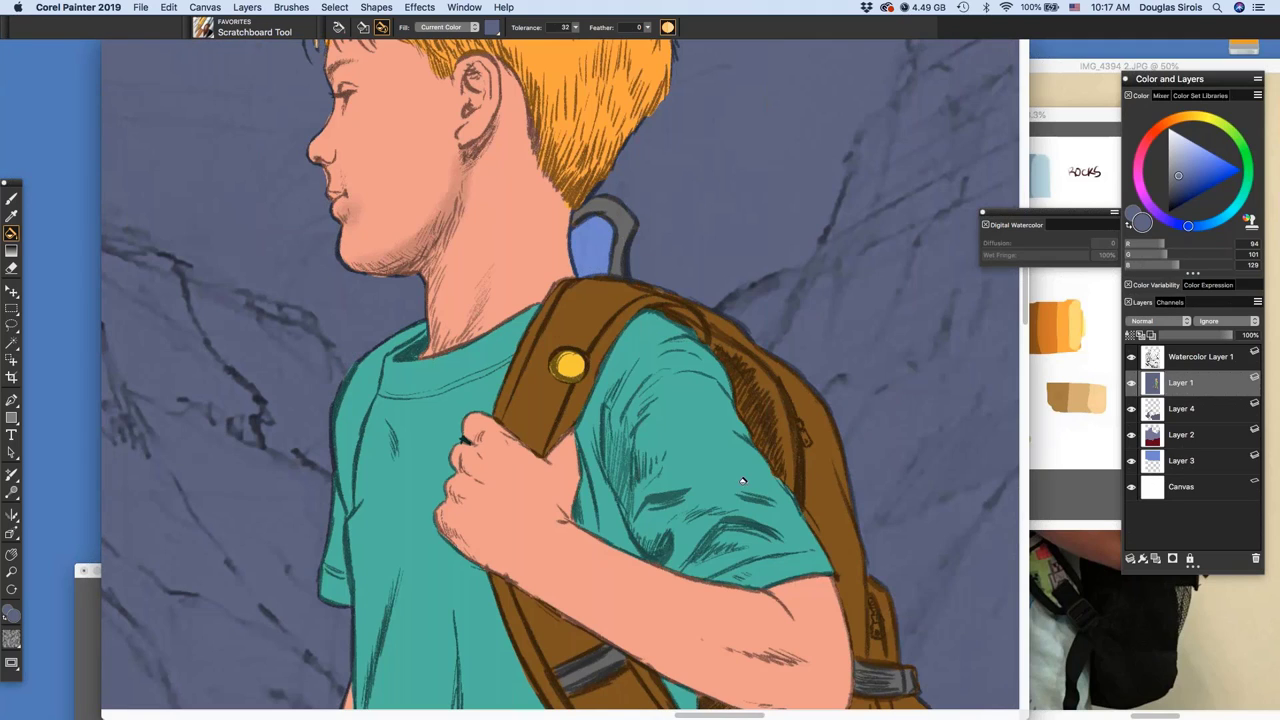
{"action": "key", "text": "super+z"}
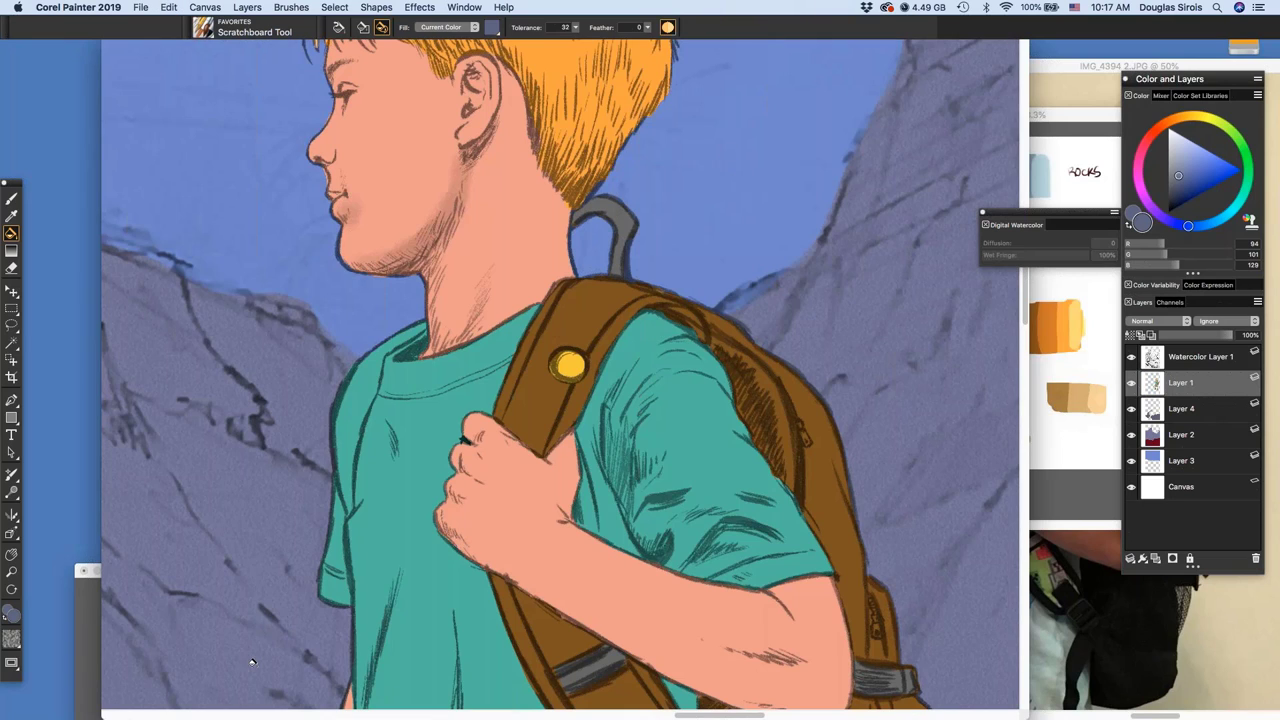
Move the drawing window down out of the way and widen the finished block-in window
{"action": "left_click", "coordinate": [84, 624]}
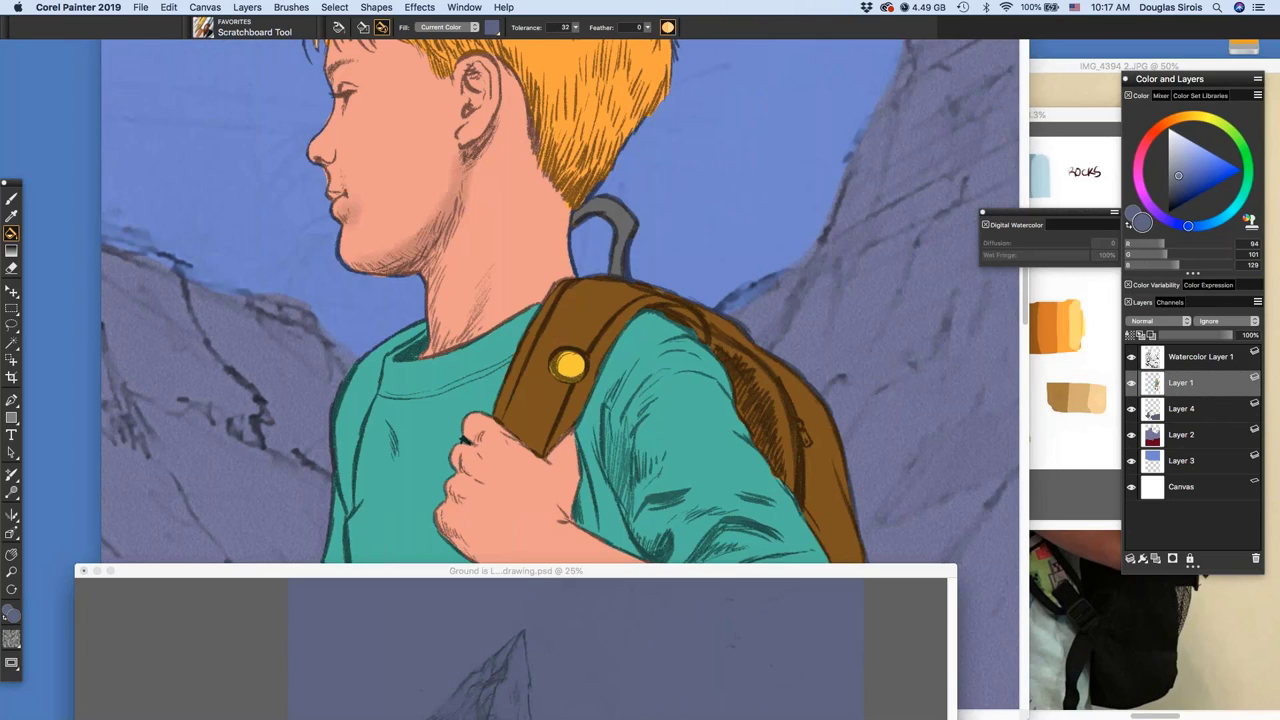
{"action": "left_click", "coordinate": [536, 569]}
{"action": "mouse_move", "coordinate": [536, 569]}
{"action": "left_mouse_down"}
{"action": "mouse_move", "coordinate": [598, 110]}
{"action": "mouse_move", "coordinate": [571, 231]}
{"action": "left_mouse_up"}
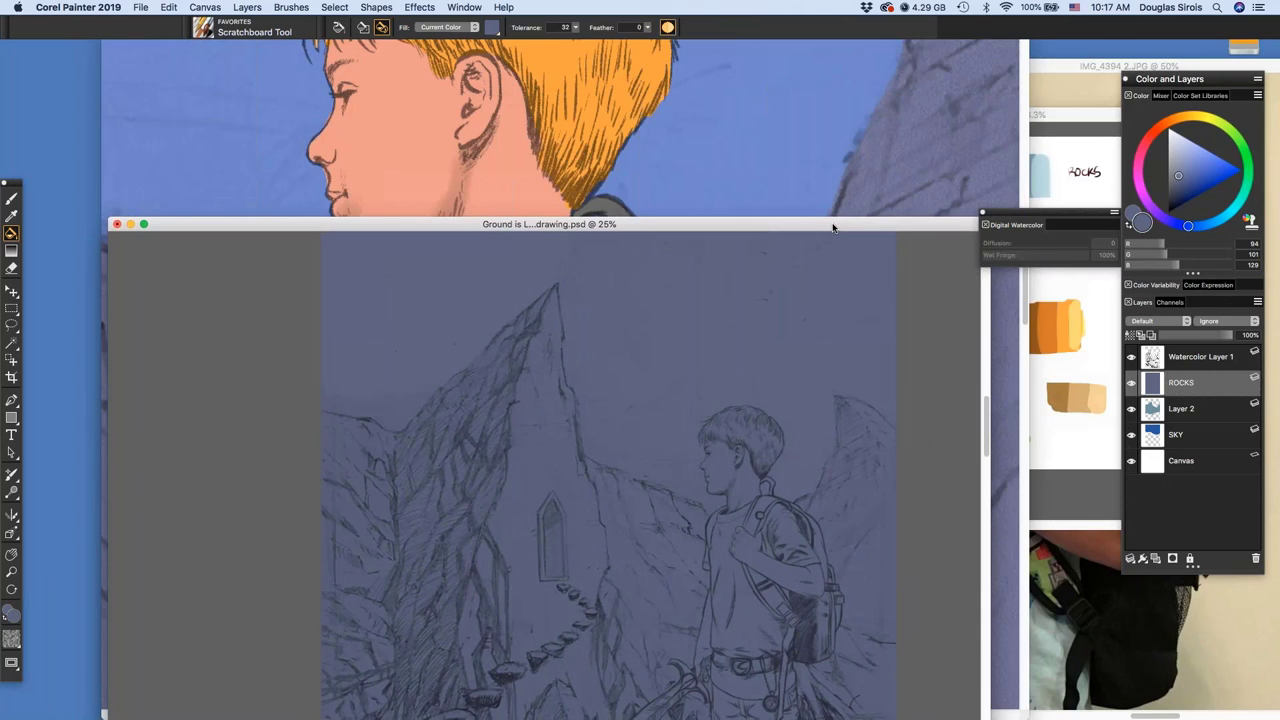
{"action": "left_click_drag", "start_coordinate": [833, 228], "coordinate": [797, 716]}
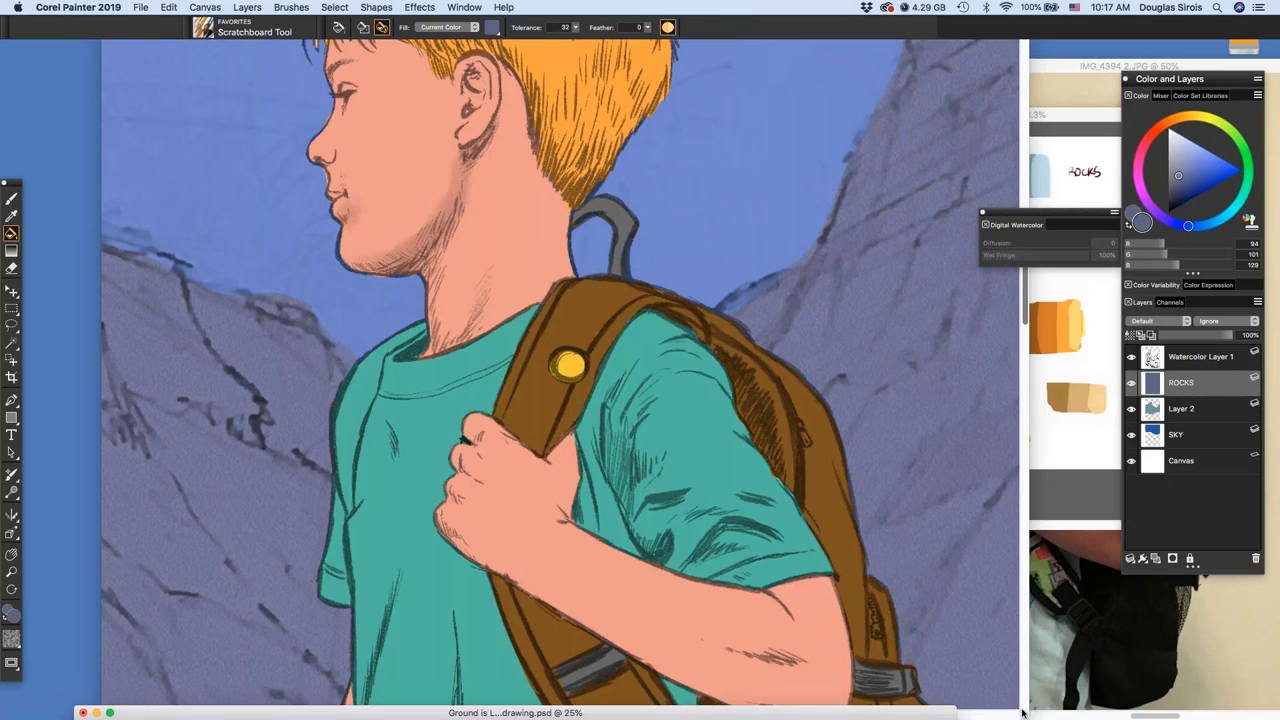
{"action": "mouse_move", "coordinate": [1025, 715]}
{"action": "left_mouse_down"}
{"action": "mouse_move", "coordinate": [1027, 668]}
{"action": "mouse_move", "coordinate": [1084, 711]}
{"action": "left_mouse_up"}
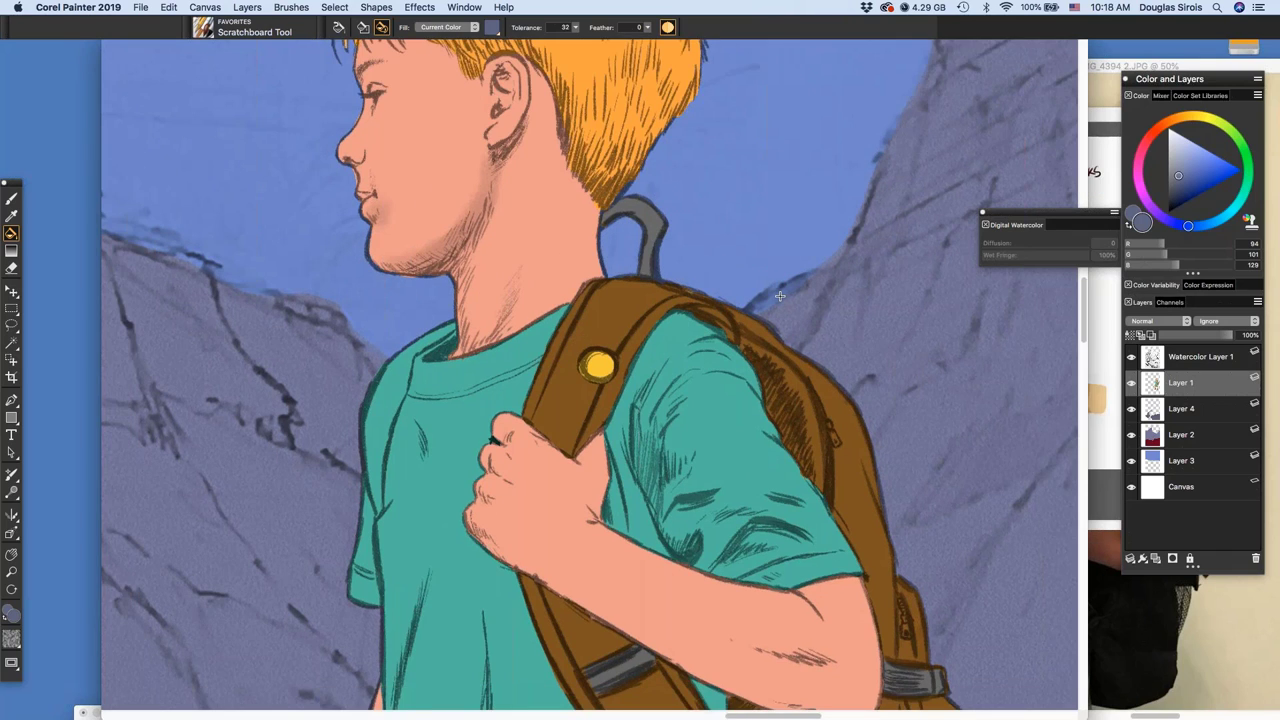
Rename the finished block-in's Layer 3, which holds the sky color, as SKY
{"action": "scroll", "coordinate": [780, 296], "scroll_direction": "down", "scroll_amount": 2}
{"action": "scroll", "coordinate": [590, 375], "scroll_direction": "down", "scroll_amount": 5}
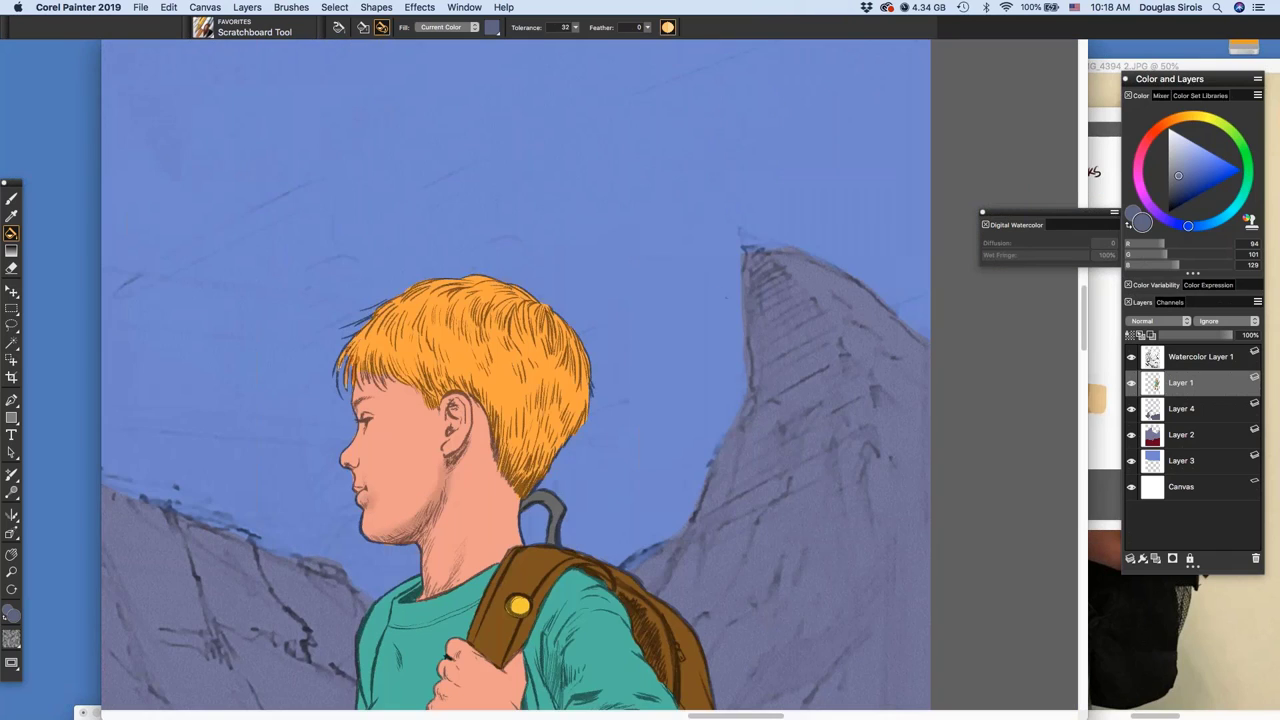
{"action": "scroll", "coordinate": [709, 513], "scroll_direction": "down", "scroll_amount": 5}
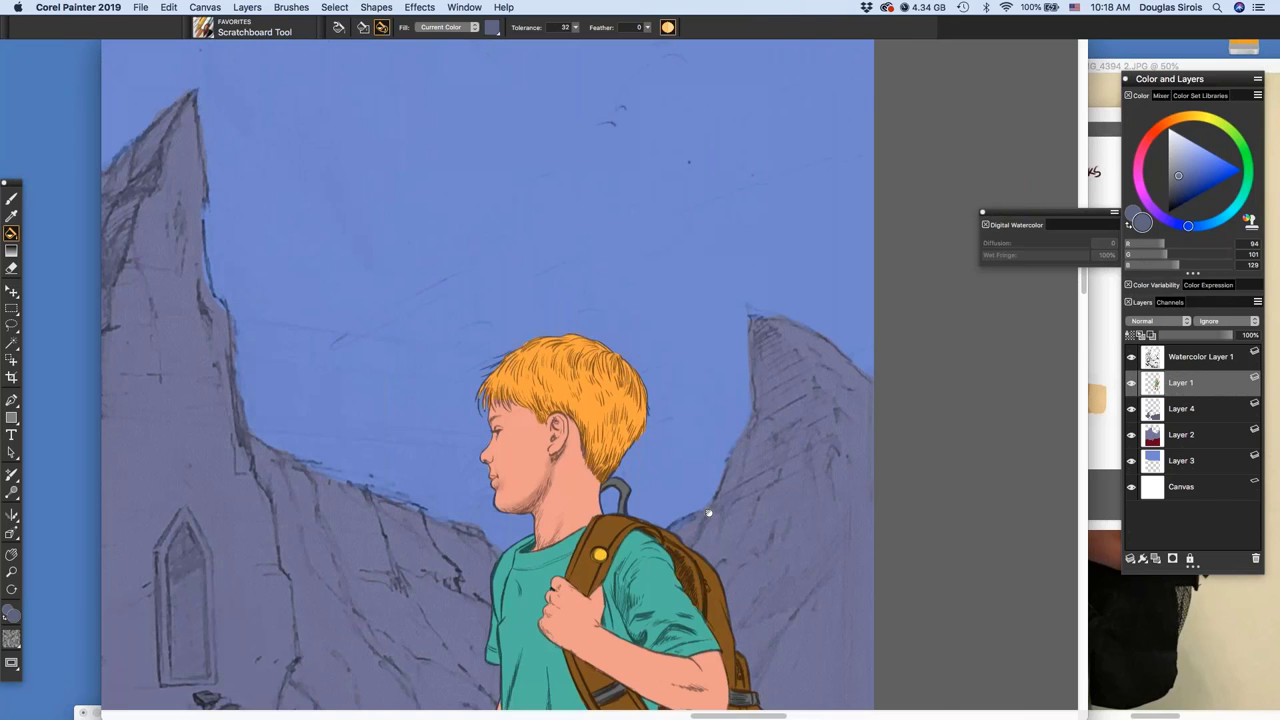
{"action": "left_click_drag", "start_coordinate": [709, 513], "coordinate": [910, 502]}
{"action": "left_click", "coordinate": [1182, 461]}
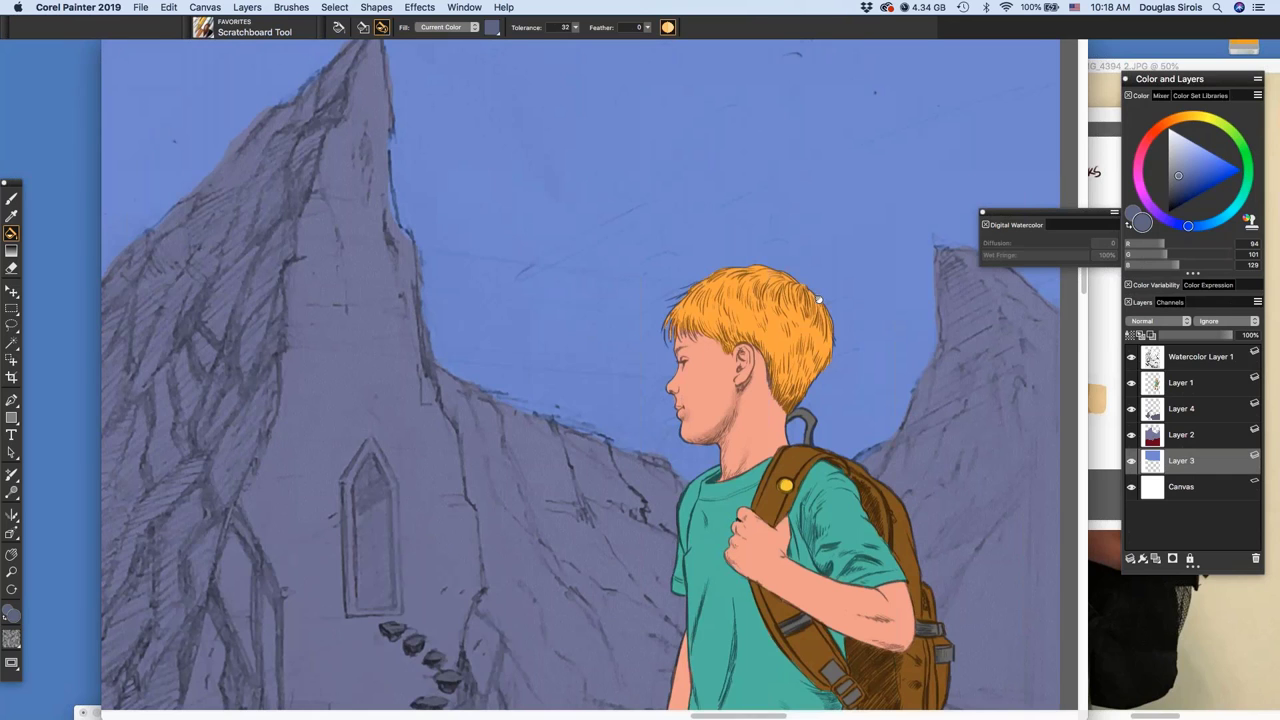
{"action": "left_click_drag", "start_coordinate": [818, 300], "coordinate": [709, 475]}
{"action": "double_click", "coordinate": [1178, 462]}
{"action": "type", "text": "S"}
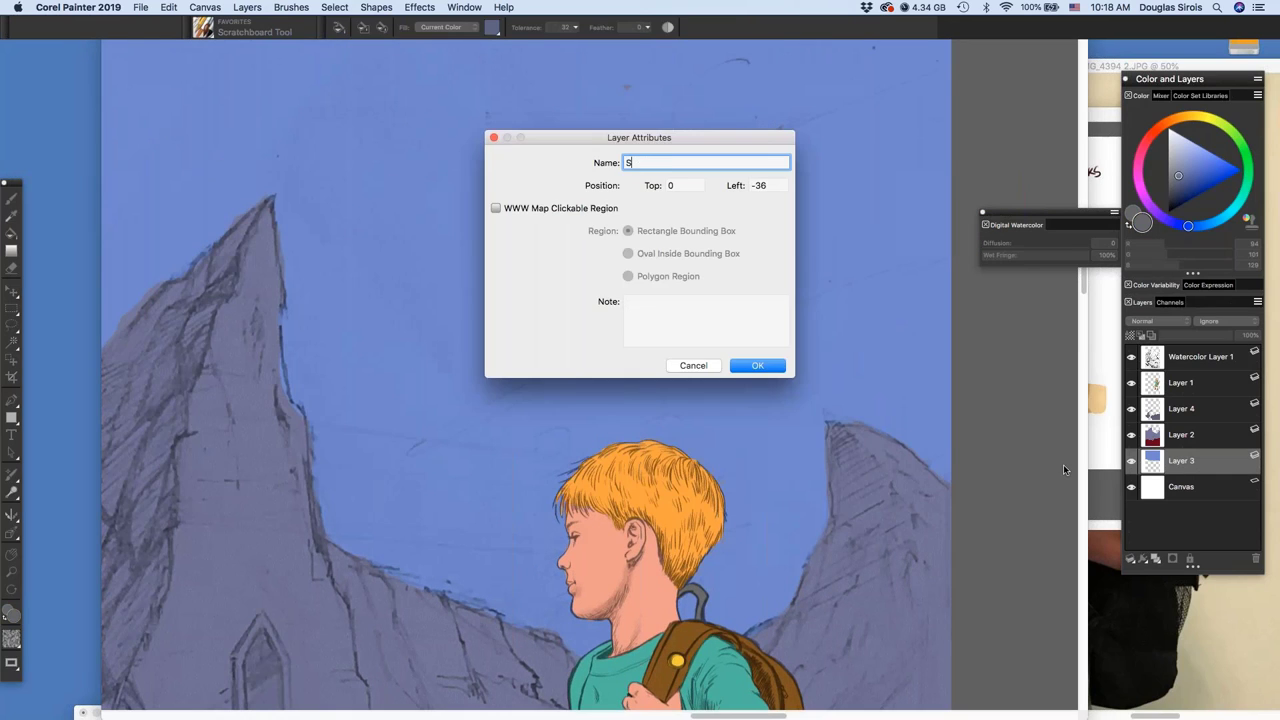
{"action": "type", "text": "KY"}
{"action": "left_click", "coordinate": [758, 367]}
{"action": "key", "text": "Return"}
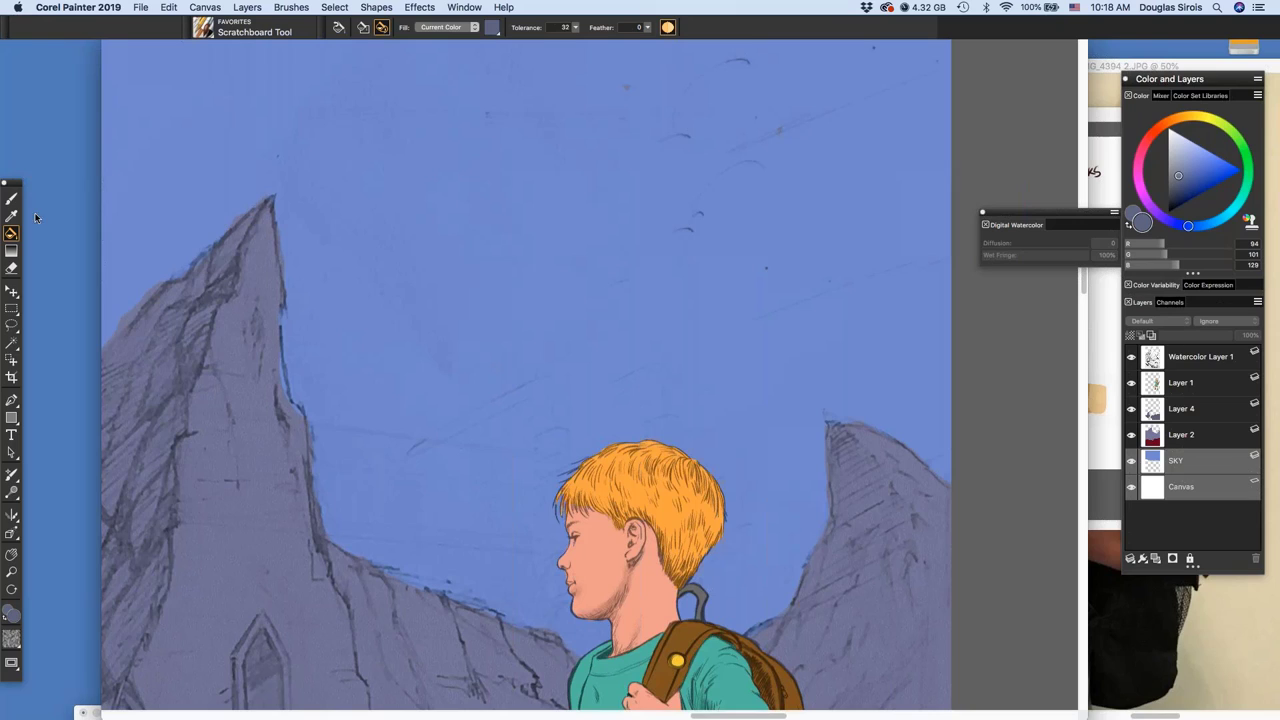
Activate the Brush tool, make SKY the only selected layer and bring the whole sky into view
{"action": "left_click", "coordinate": [11, 198]}
{"action": "double_click", "coordinate": [1181, 486]}
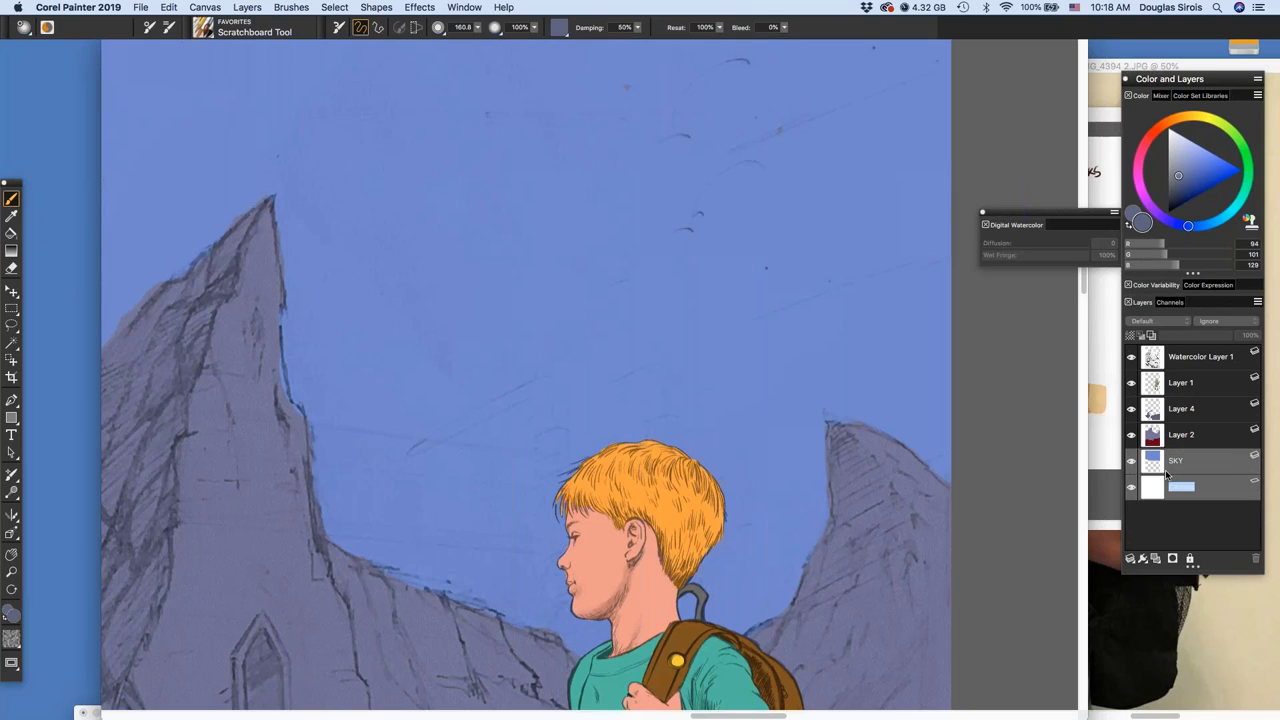
{"action": "left_click", "coordinate": [1166, 476]}
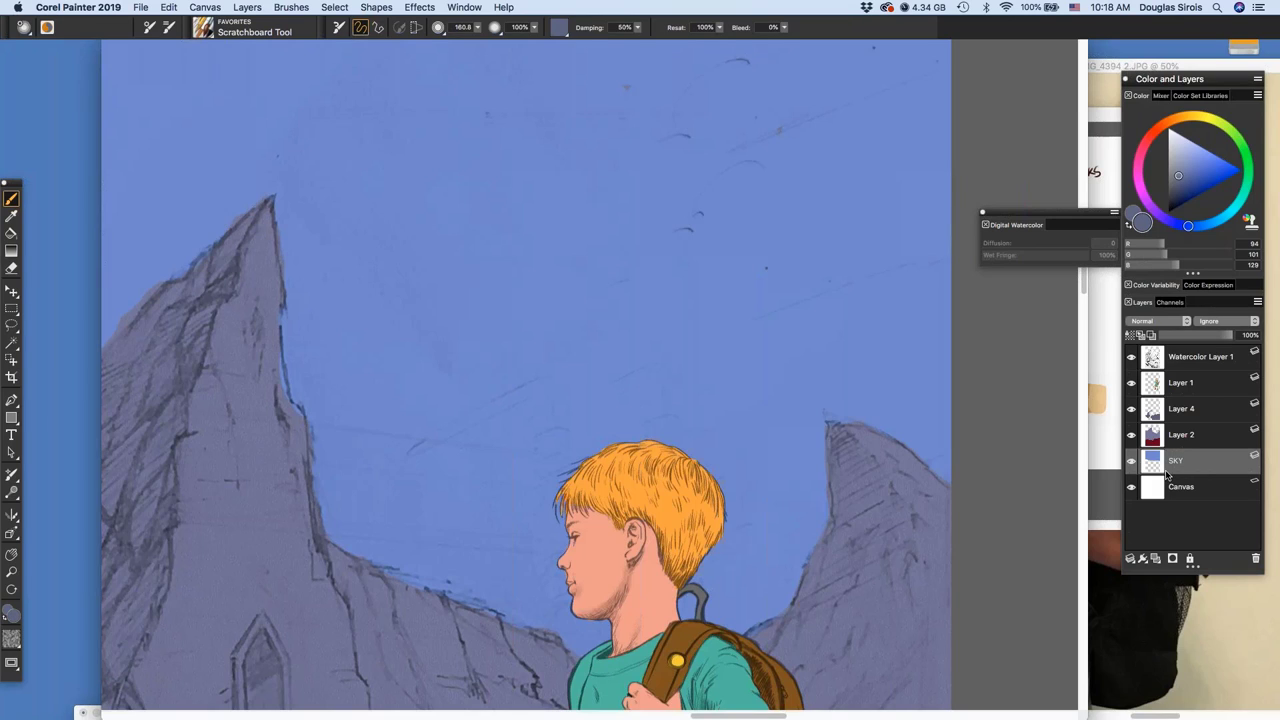
{"action": "left_click_drag", "start_coordinate": [855, 468], "coordinate": [855, 462]}
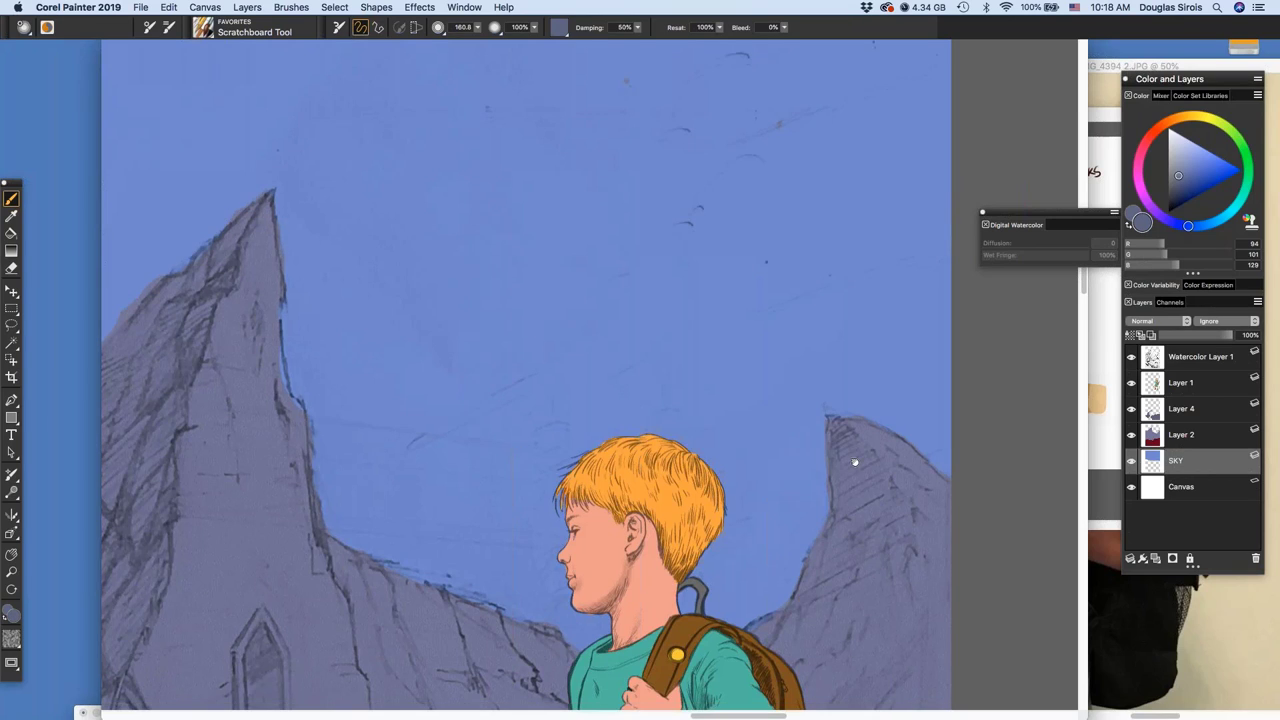
{"action": "scroll", "coordinate": [855, 462], "scroll_direction": "down", "scroll_amount": 5}
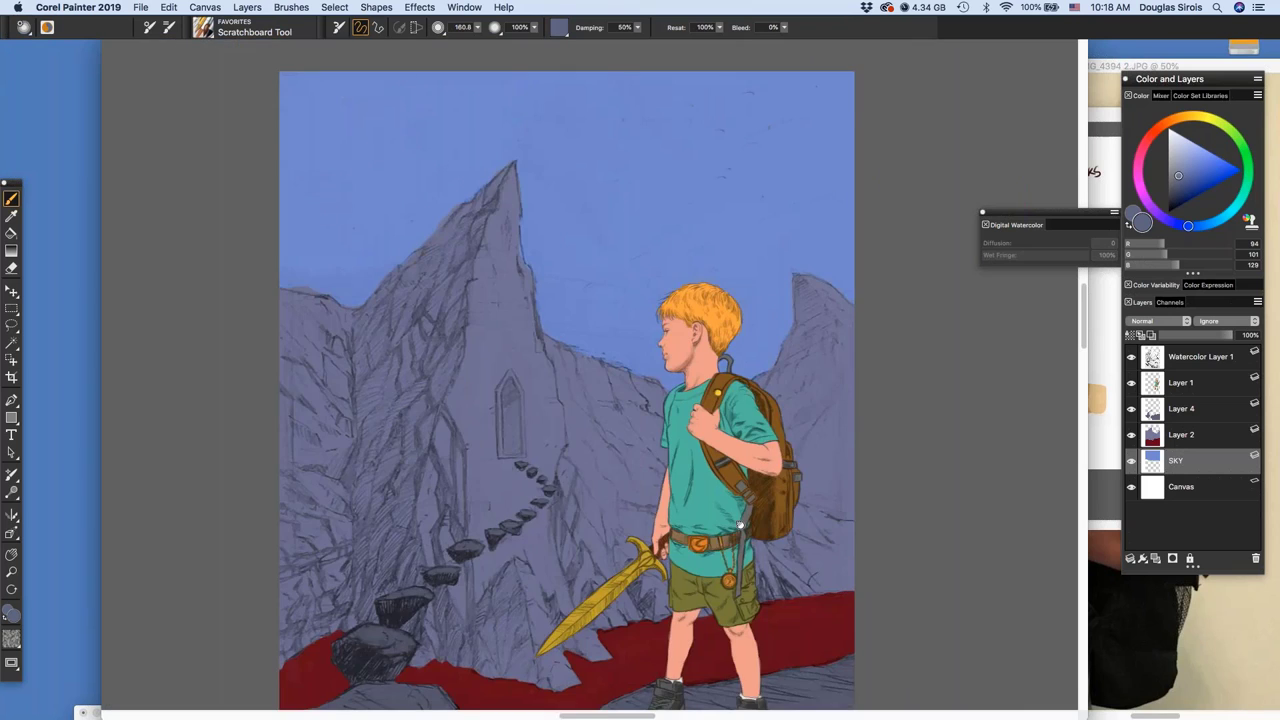
{"action": "scroll", "coordinate": [769, 390], "scroll_direction": "up", "scroll_amount": 5}
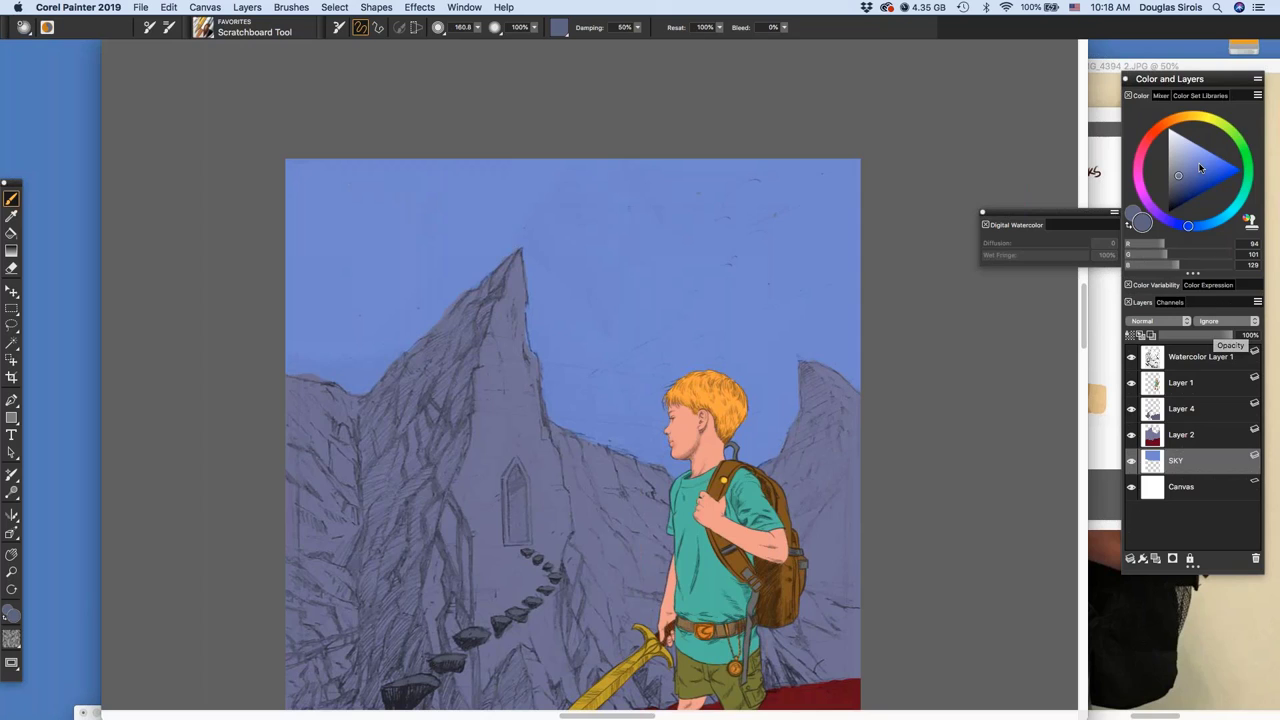
Sample the darkest sky blue from the color palette document and choose the Blocky Background brush from FAVORITES for the block-in
{"action": "left_click", "coordinate": [1101, 175]}
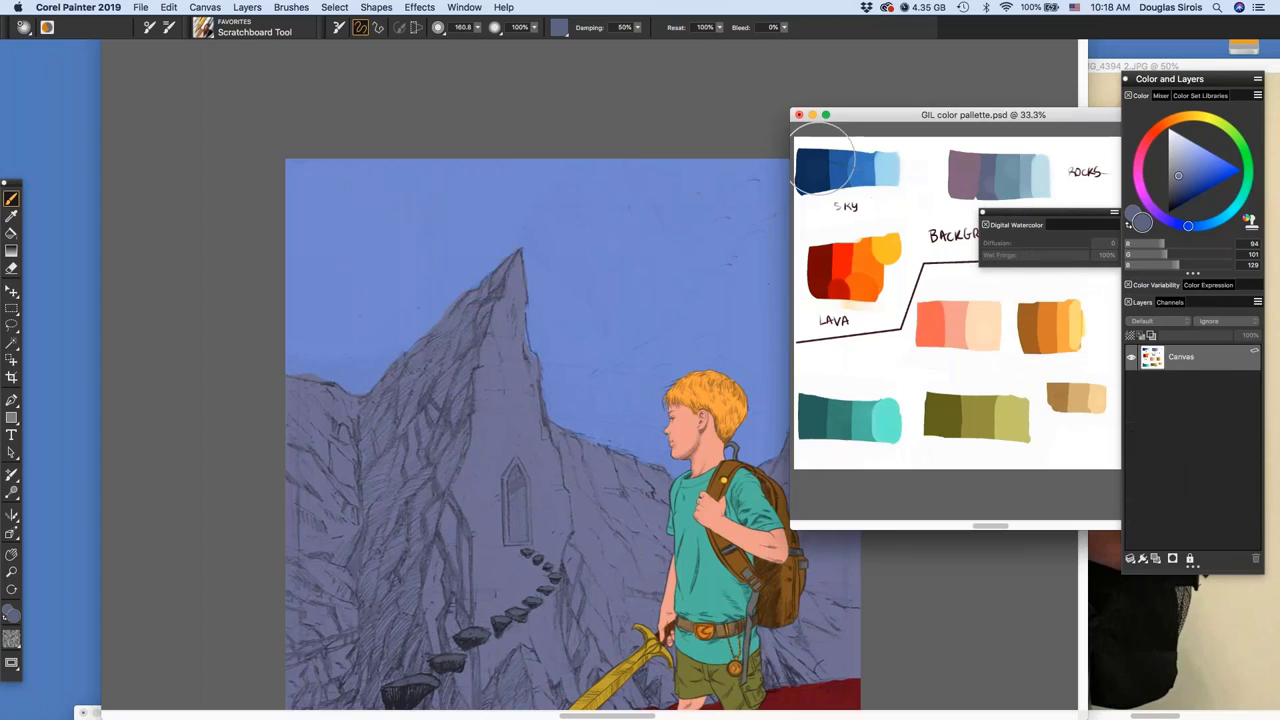
{"action": "left_click", "coordinate": [820, 169], "text": "alt"}
{"action": "left_click", "coordinate": [720, 119]}
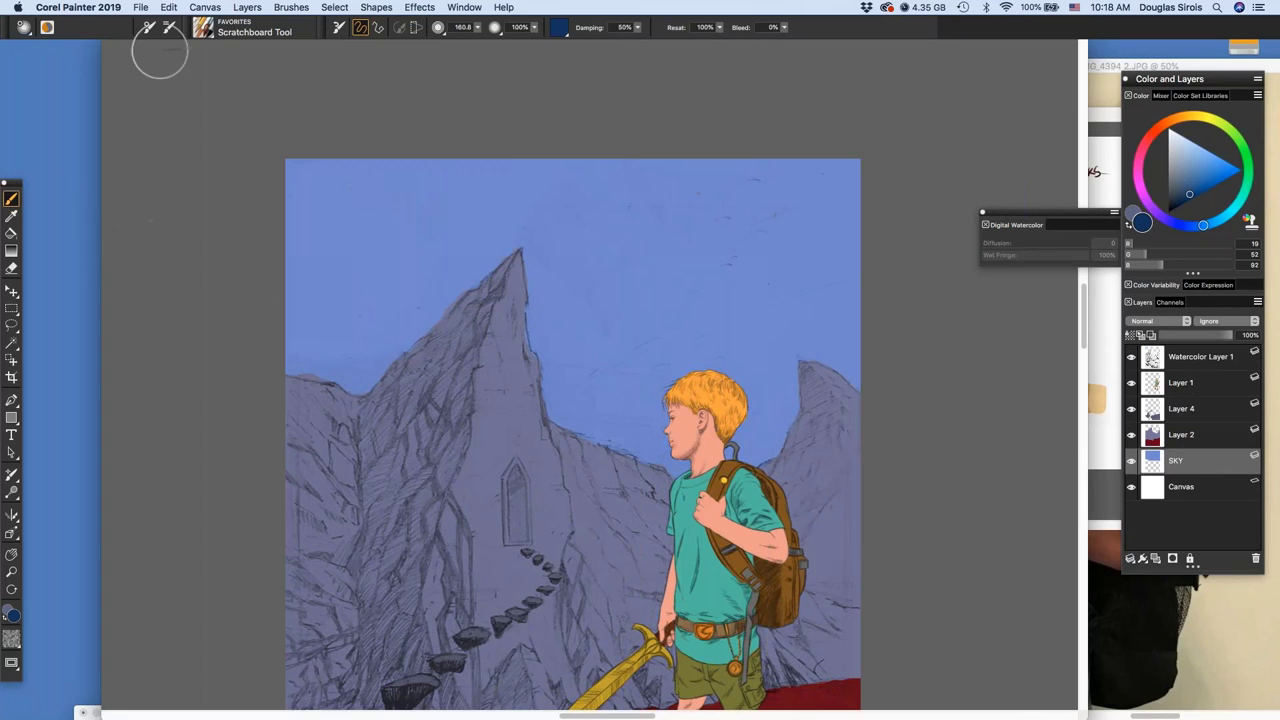
{"action": "left_click", "coordinate": [211, 31]}
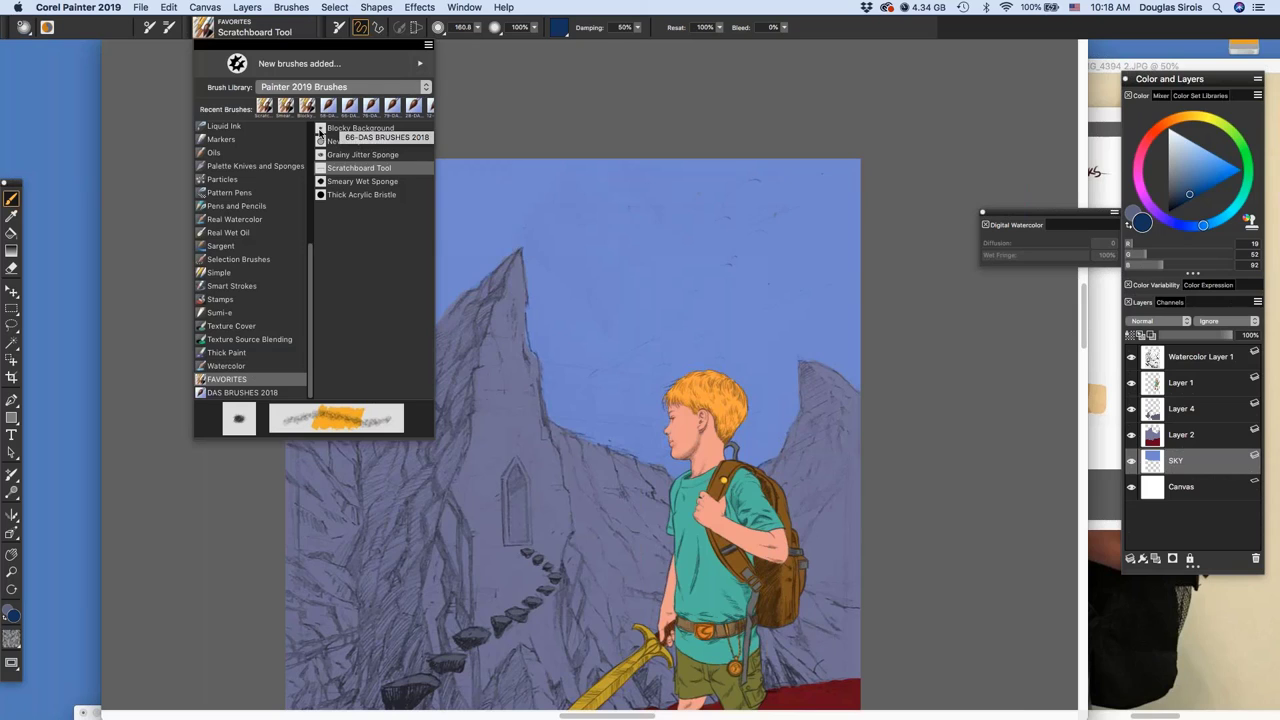
{"action": "left_click", "coordinate": [341, 128]}
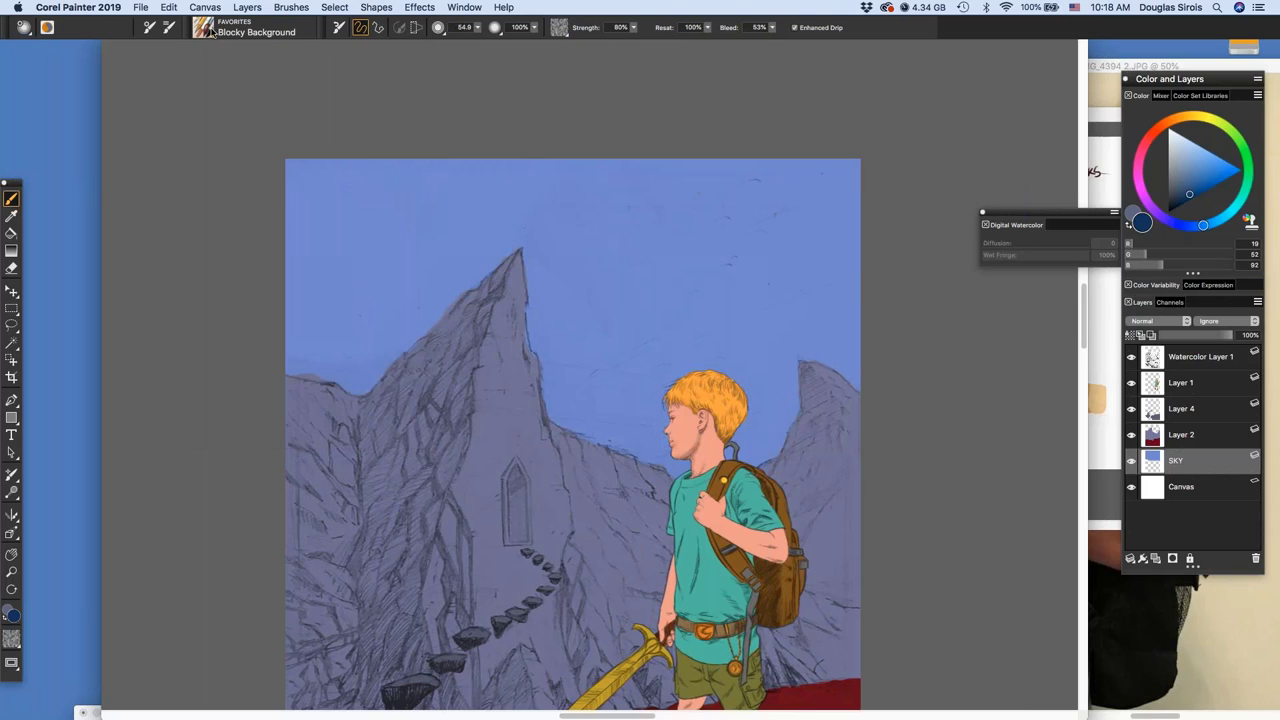
Browse the brush categories of the Painter 2019 Brushes library and switch to Artists' Favorites
{"action": "left_click", "coordinate": [212, 32]}
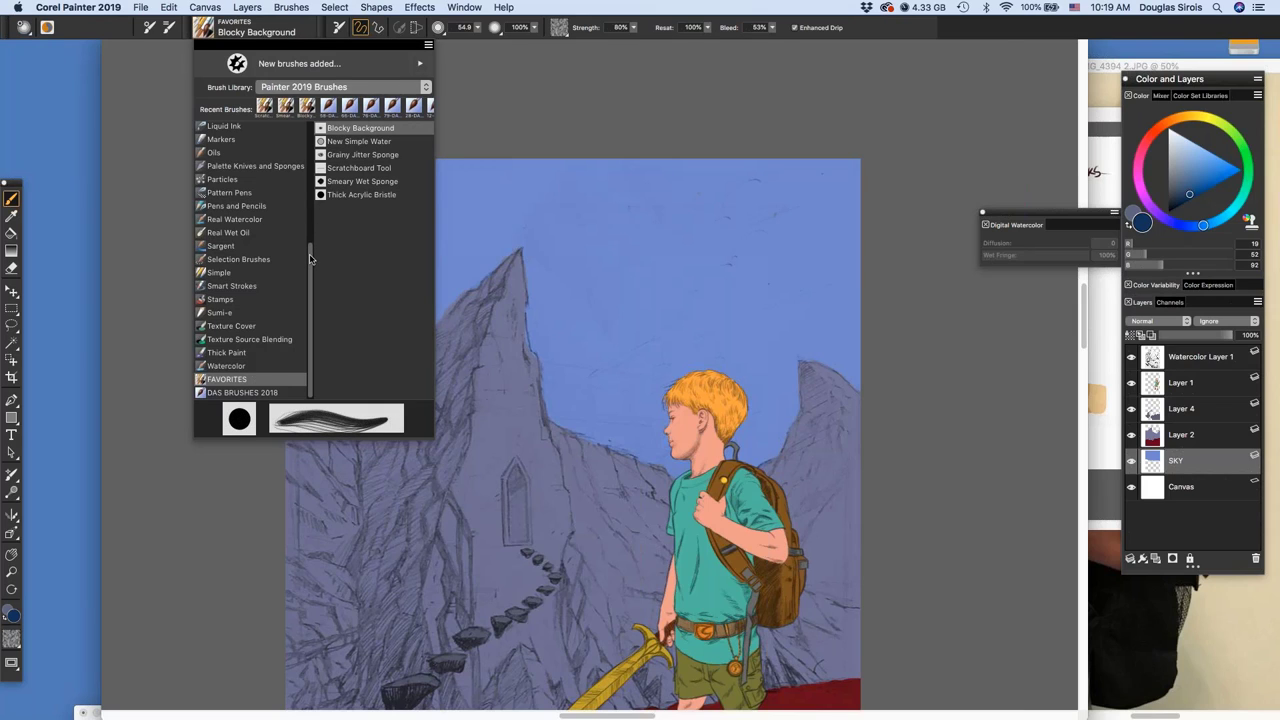
{"action": "left_click_drag", "start_coordinate": [310, 259], "coordinate": [311, 130]}
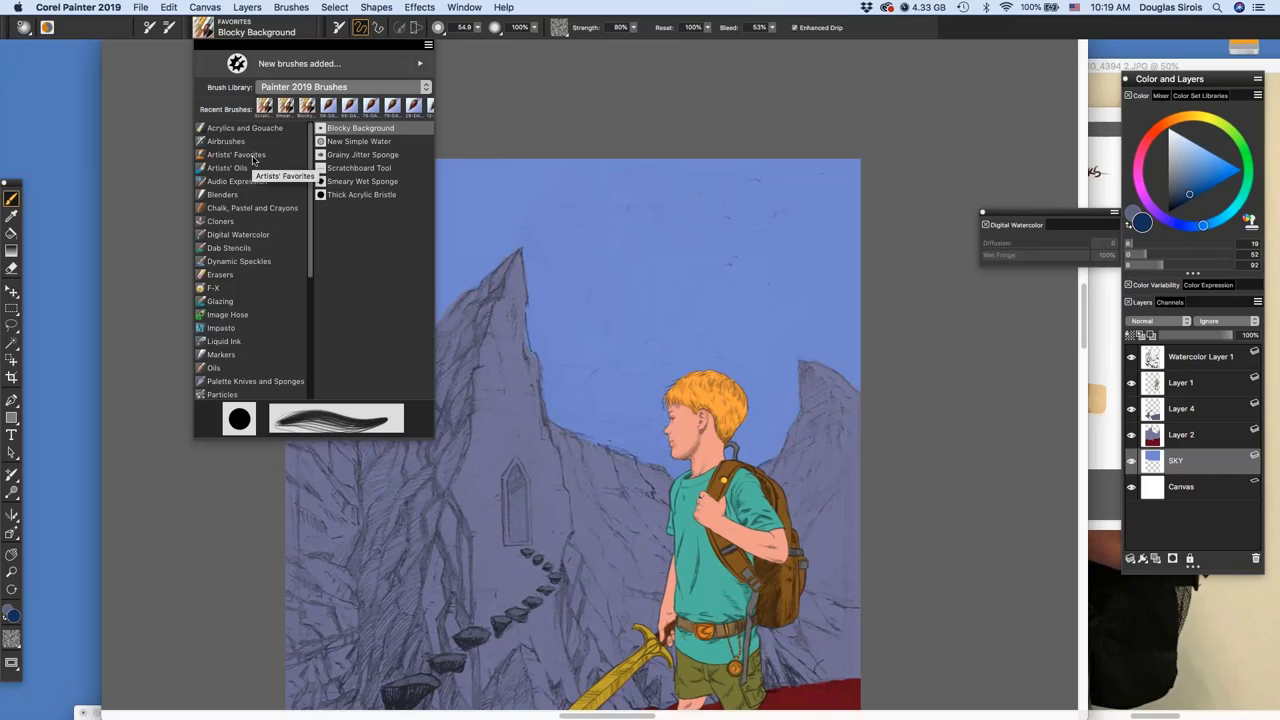
{"action": "left_click", "coordinate": [236, 155]}
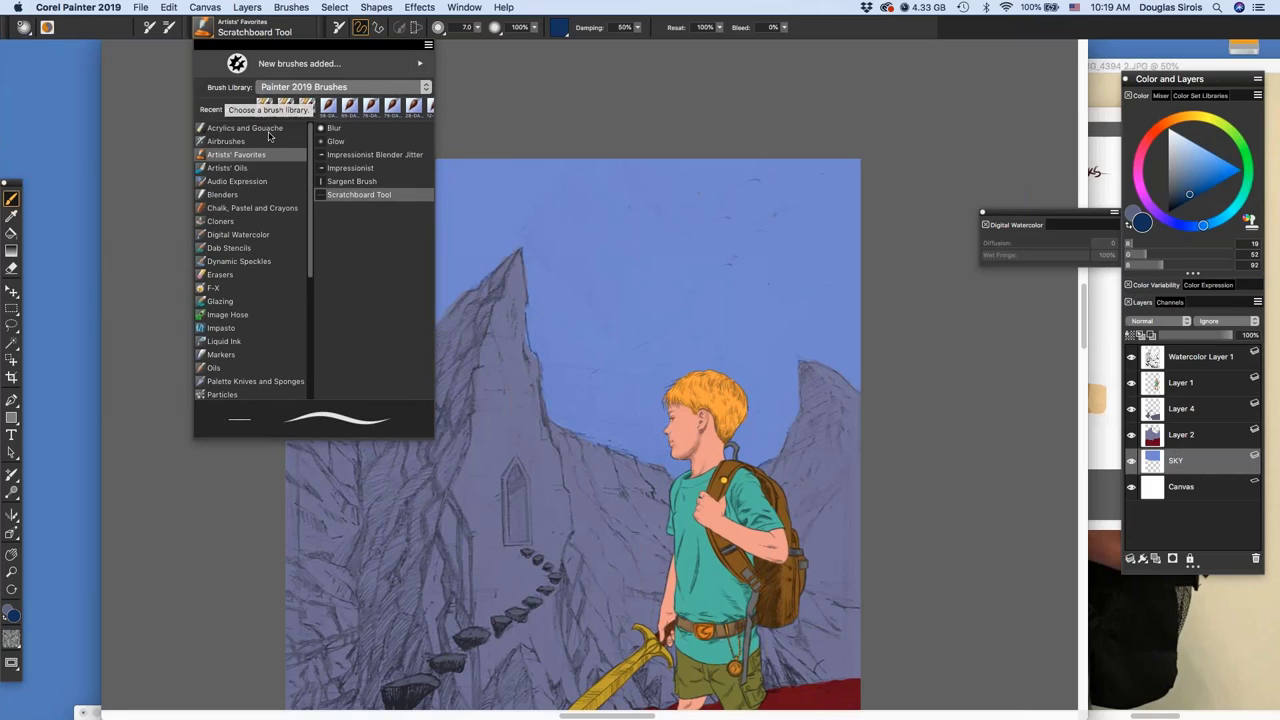
{"action": "scroll", "coordinate": [268, 135], "scroll_direction": "down", "scroll_amount": 2}
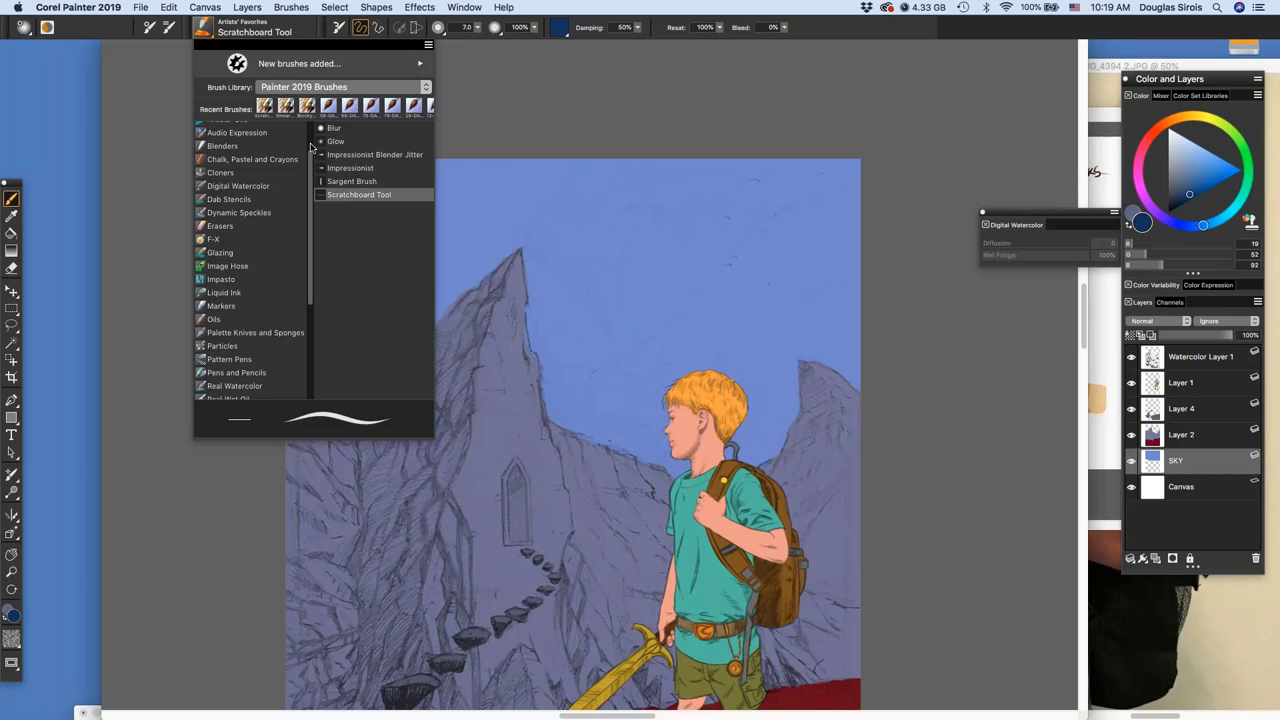
{"action": "scroll", "coordinate": [312, 205], "scroll_direction": "up", "scroll_amount": 2}
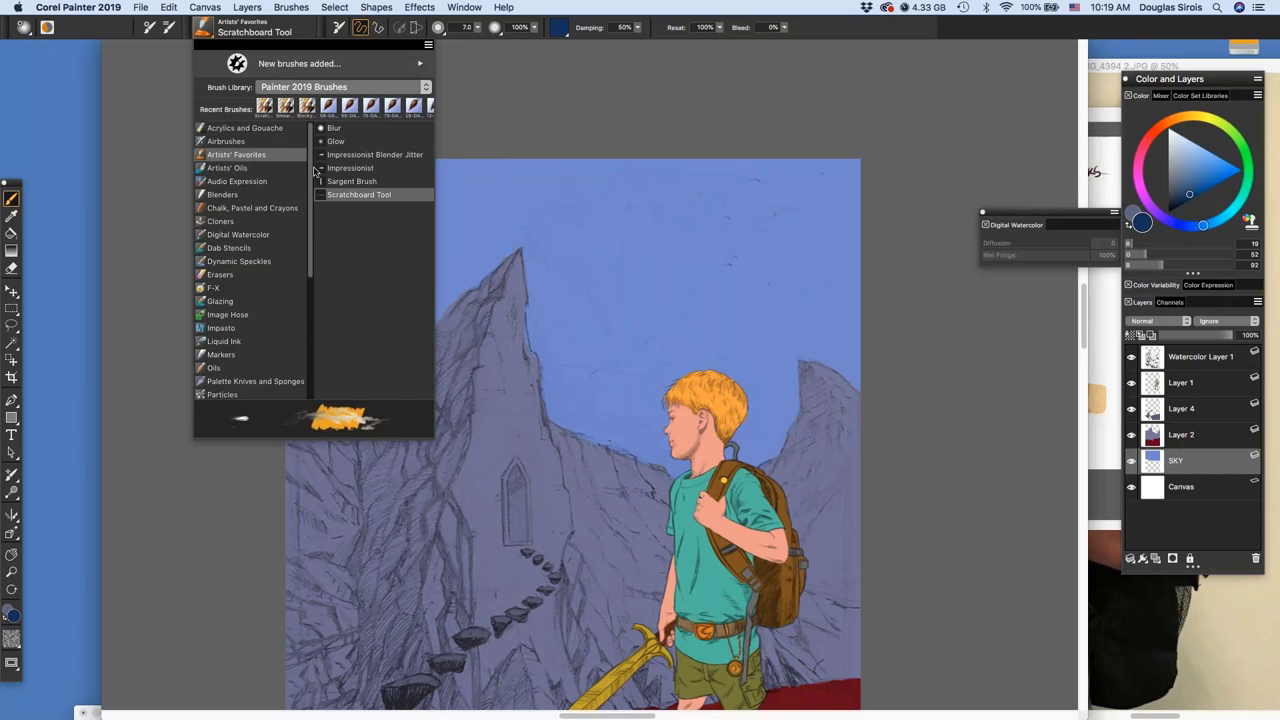
{"action": "left_click_drag", "start_coordinate": [311, 170], "coordinate": [311, 172]}
{"action": "scroll", "coordinate": [311, 250], "scroll_direction": "down", "scroll_amount": 10}
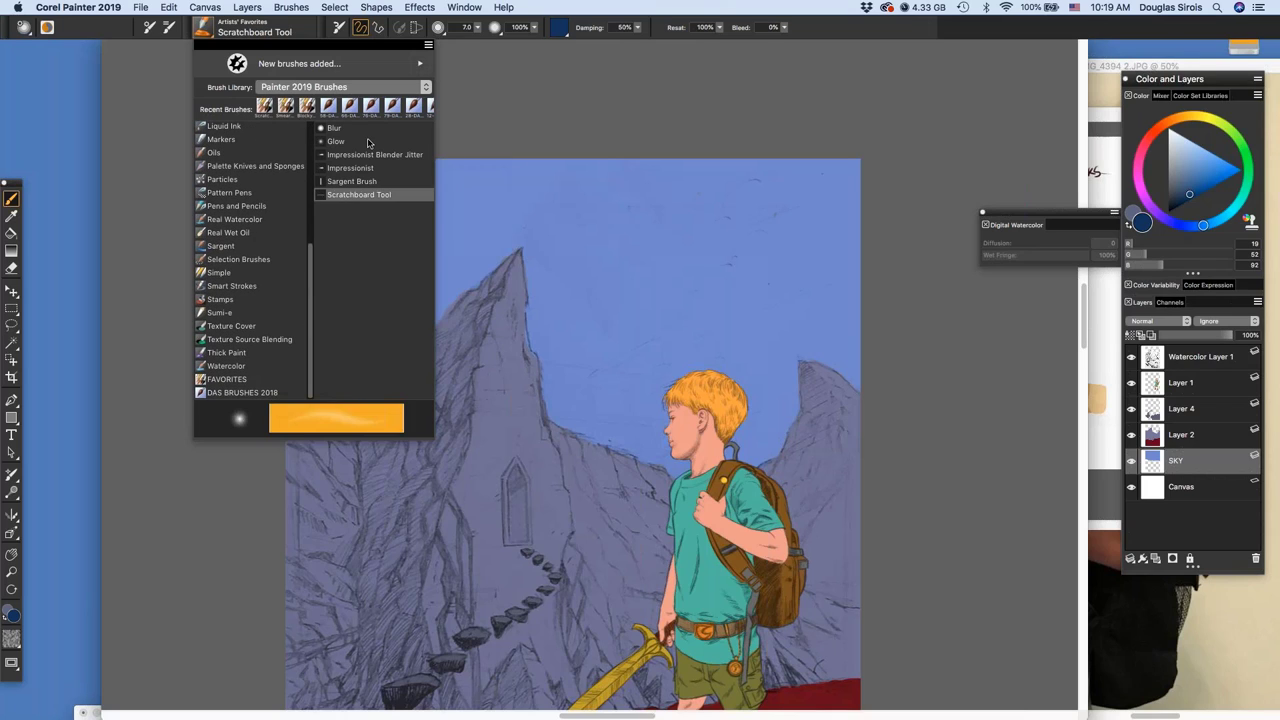
Look over the brush library options and return to the Blocky Background brush in the FAVORITES category
{"action": "left_click", "coordinate": [207, 27]}
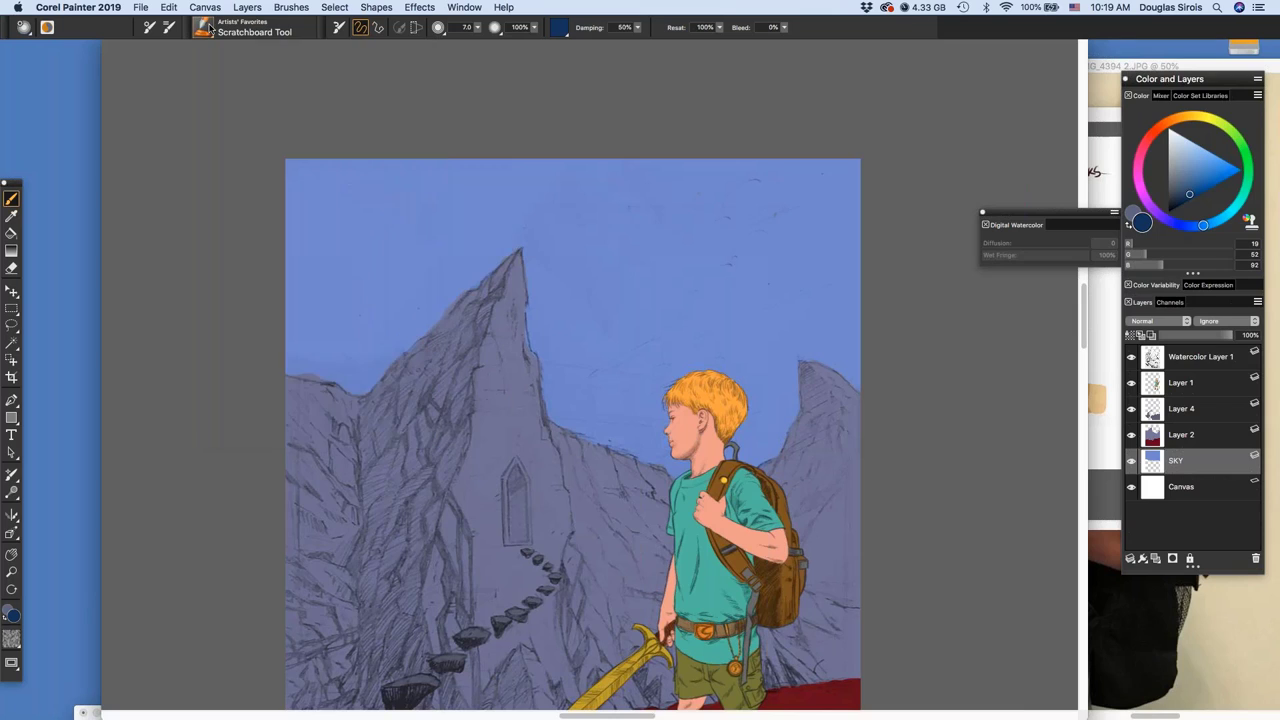
{"action": "left_click", "coordinate": [211, 27]}
{"action": "left_click", "coordinate": [429, 46]}
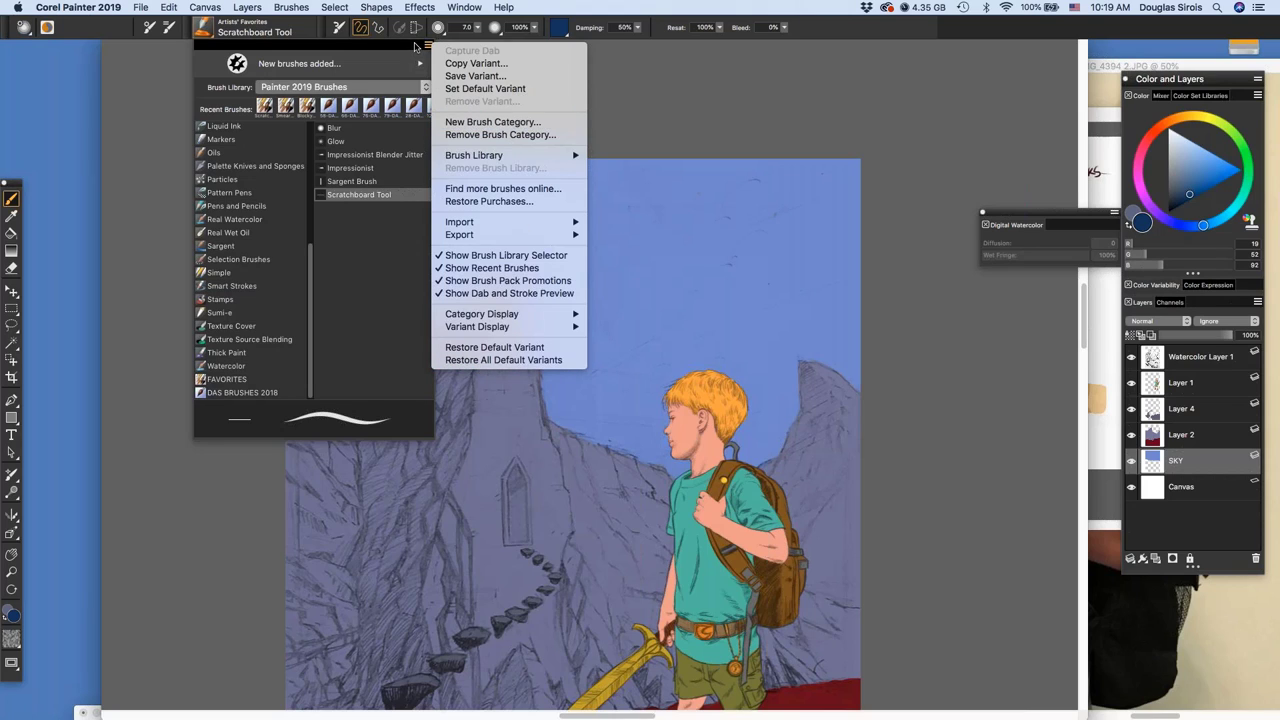
{"action": "left_click", "coordinate": [481, 364]}
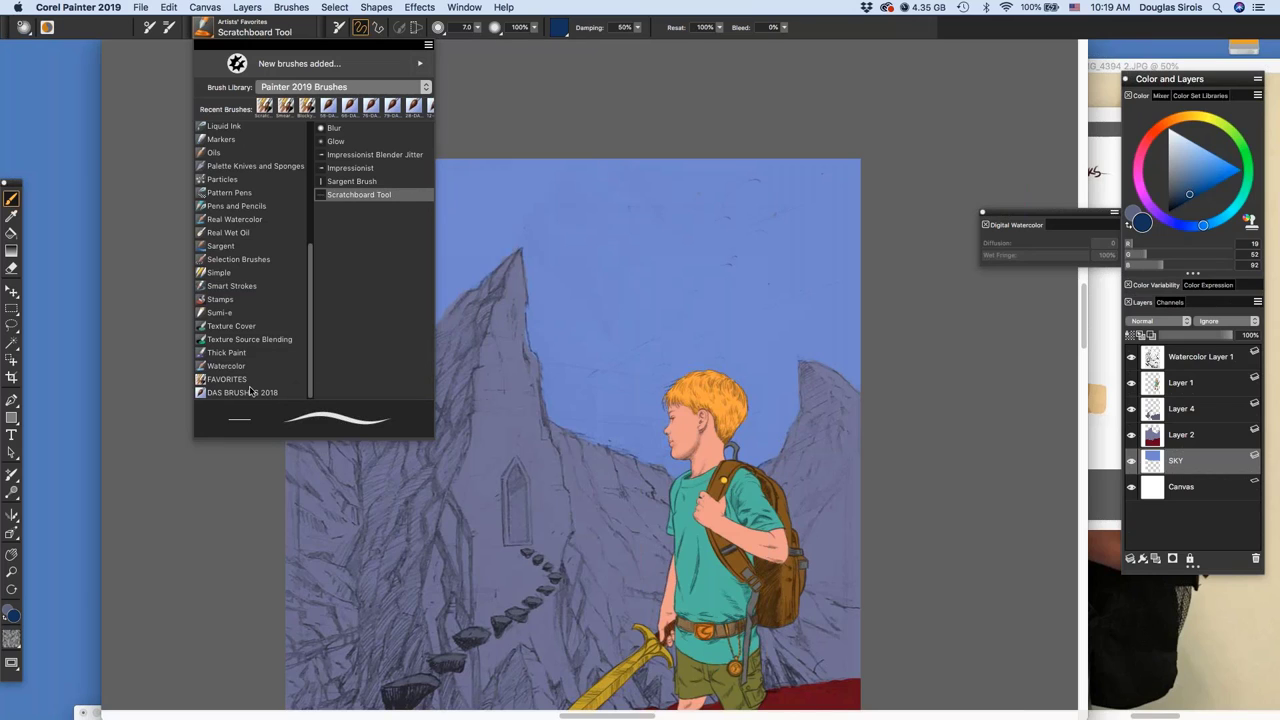
{"action": "left_click", "coordinate": [250, 393]}
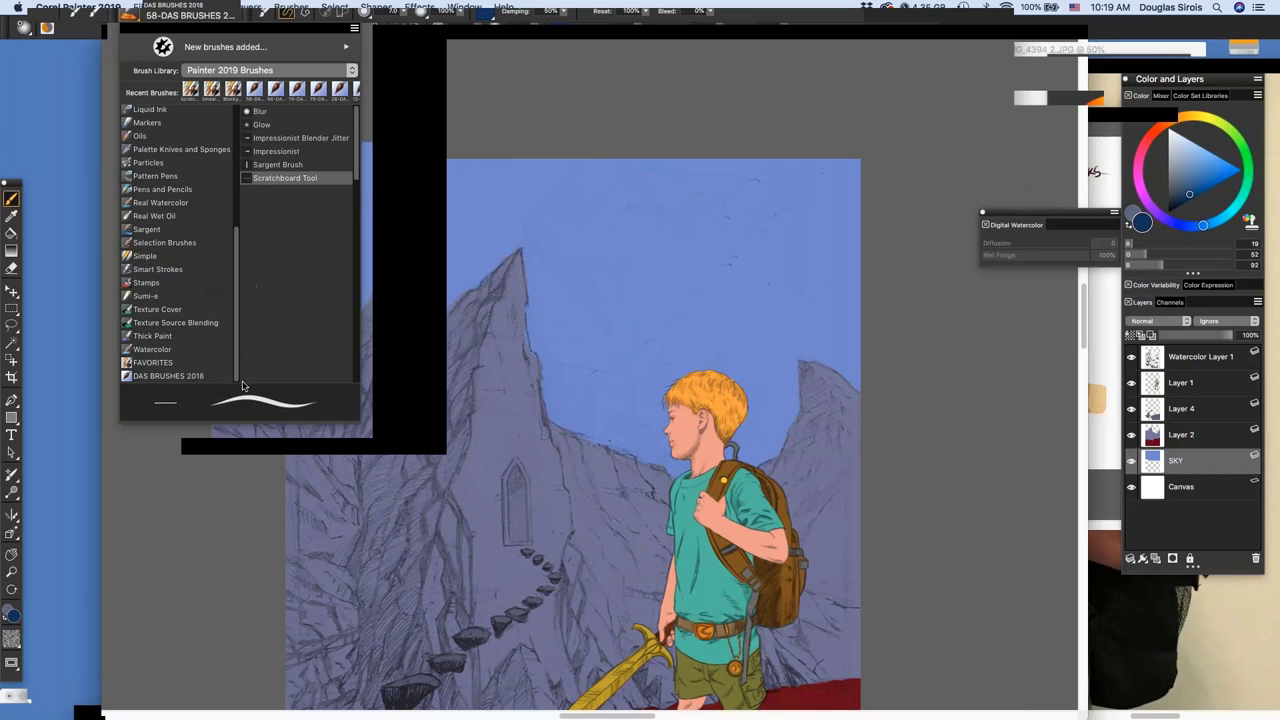
{"action": "left_click", "coordinate": [242, 382]}
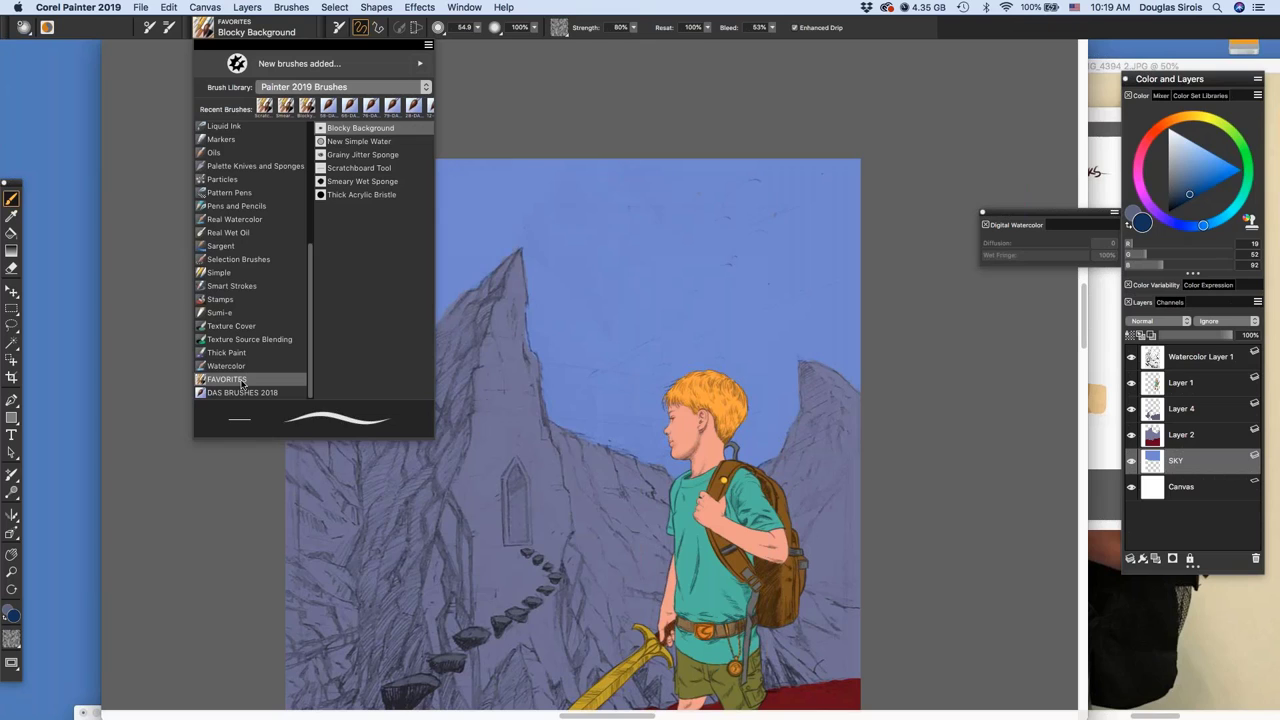
Choose the Blocky Background brush, enlarge it to 144.3 and try dark blue strokes in the sky's upper right corner
{"action": "left_click", "coordinate": [378, 133]}
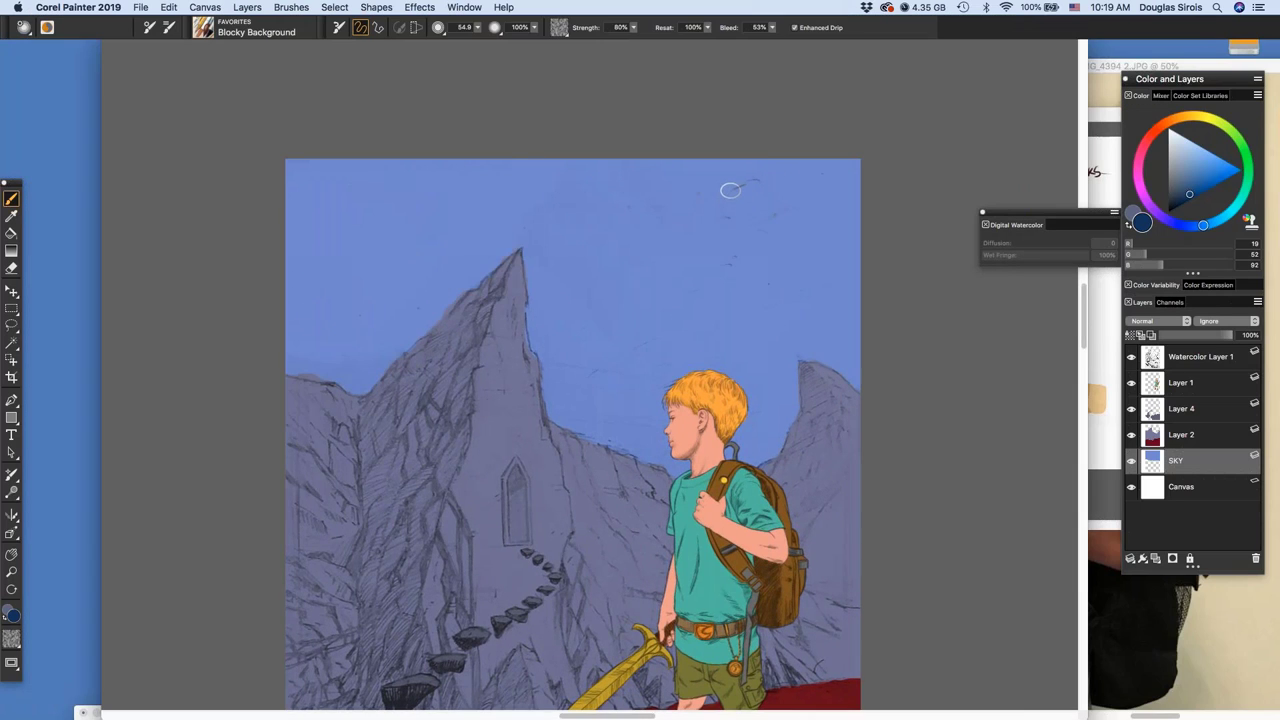
{"action": "key", "text": "bracketright"}
{"action": "key", "text": "bracketright"}
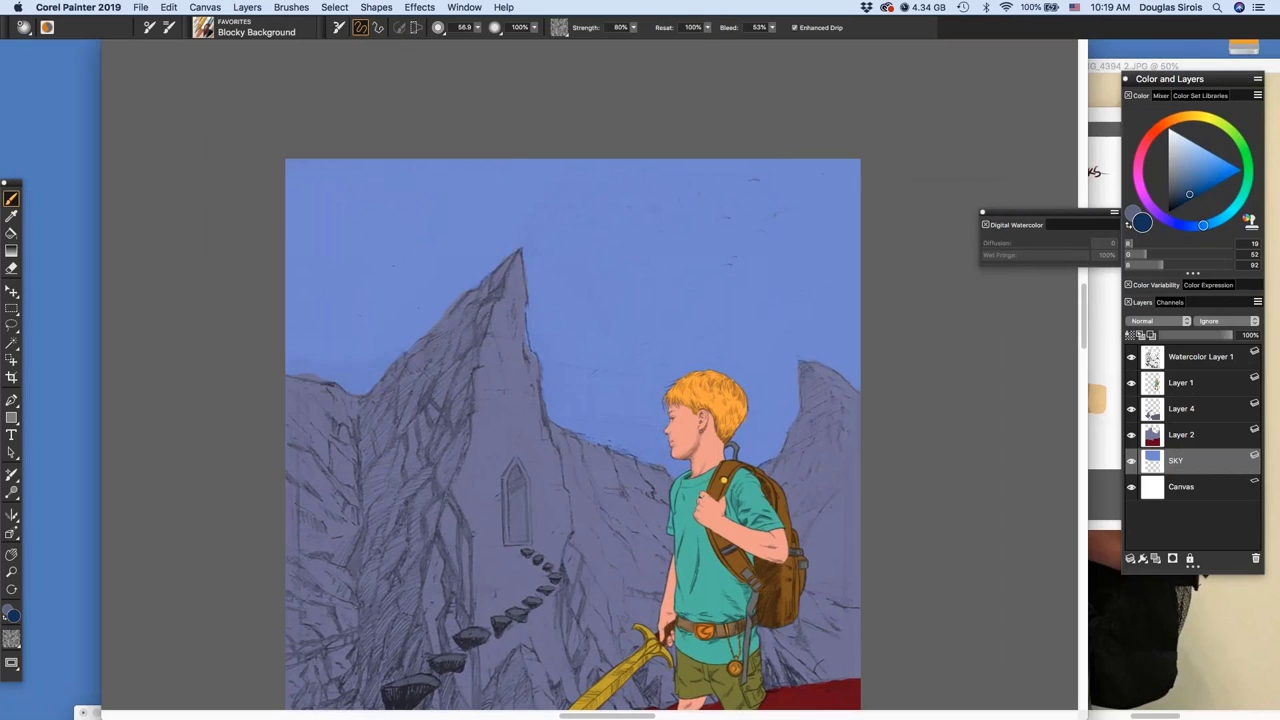
{"action": "left_click_drag", "start_coordinate": [728, 177], "coordinate": [827, 180]}
{"action": "left_click", "coordinate": [828, 184]}
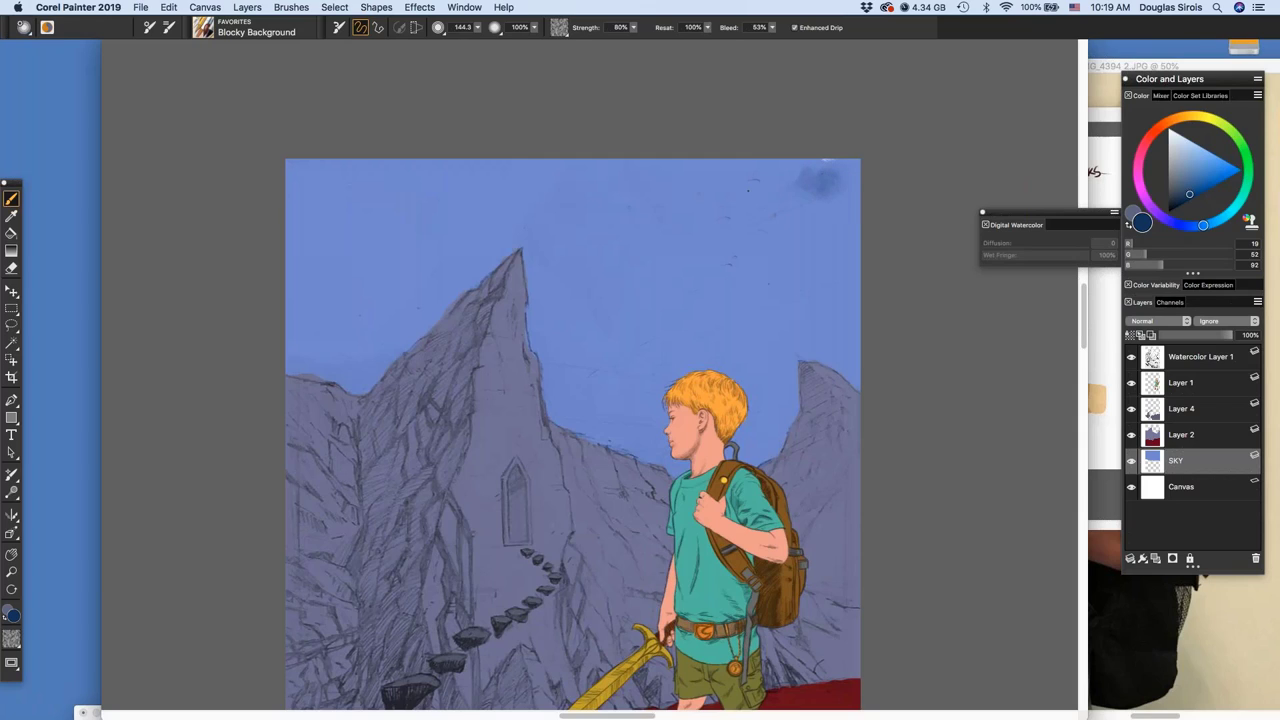
{"action": "mouse_move", "coordinate": [748, 190]}
{"action": "left_mouse_down"}
{"action": "mouse_move", "coordinate": [778, 188]}
{"action": "mouse_move", "coordinate": [767, 178]}
{"action": "left_mouse_up"}
Raise the Blocky Background brush's Strength to 100% and test it beside the first dark strokes
{"action": "left_click", "coordinate": [633, 27]}
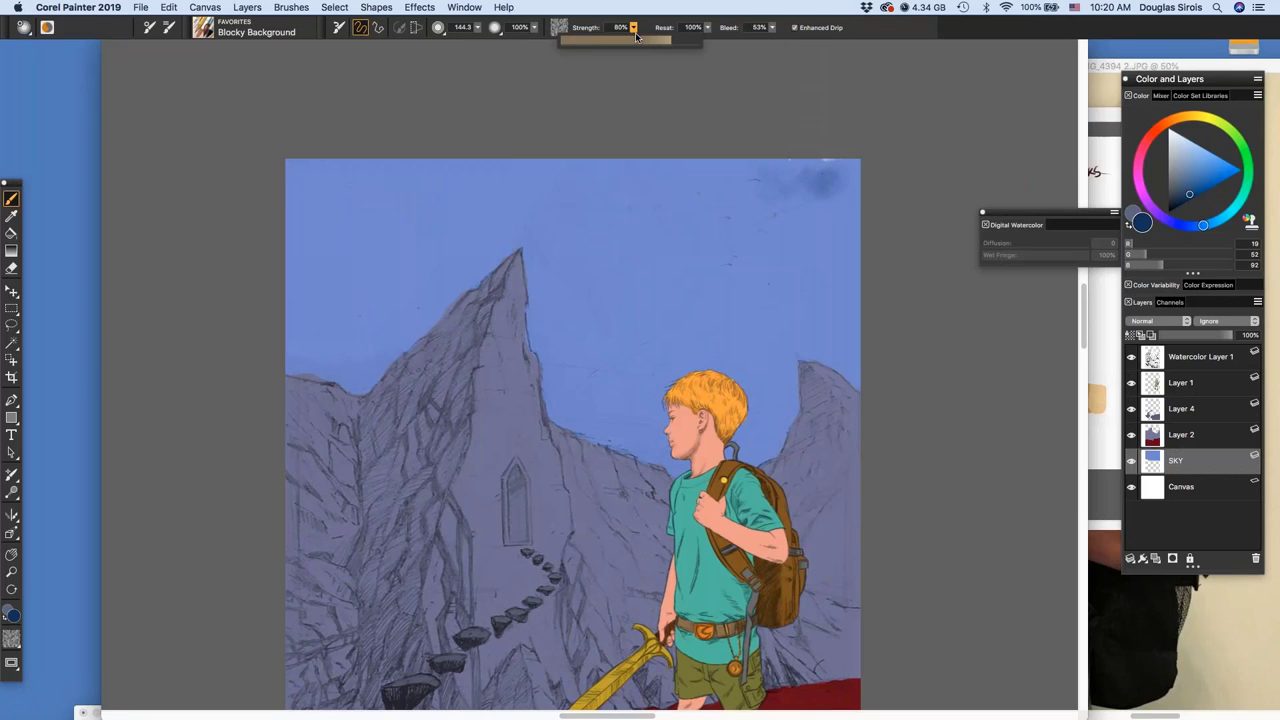
{"action": "left_click_drag", "start_coordinate": [674, 41], "coordinate": [698, 41]}
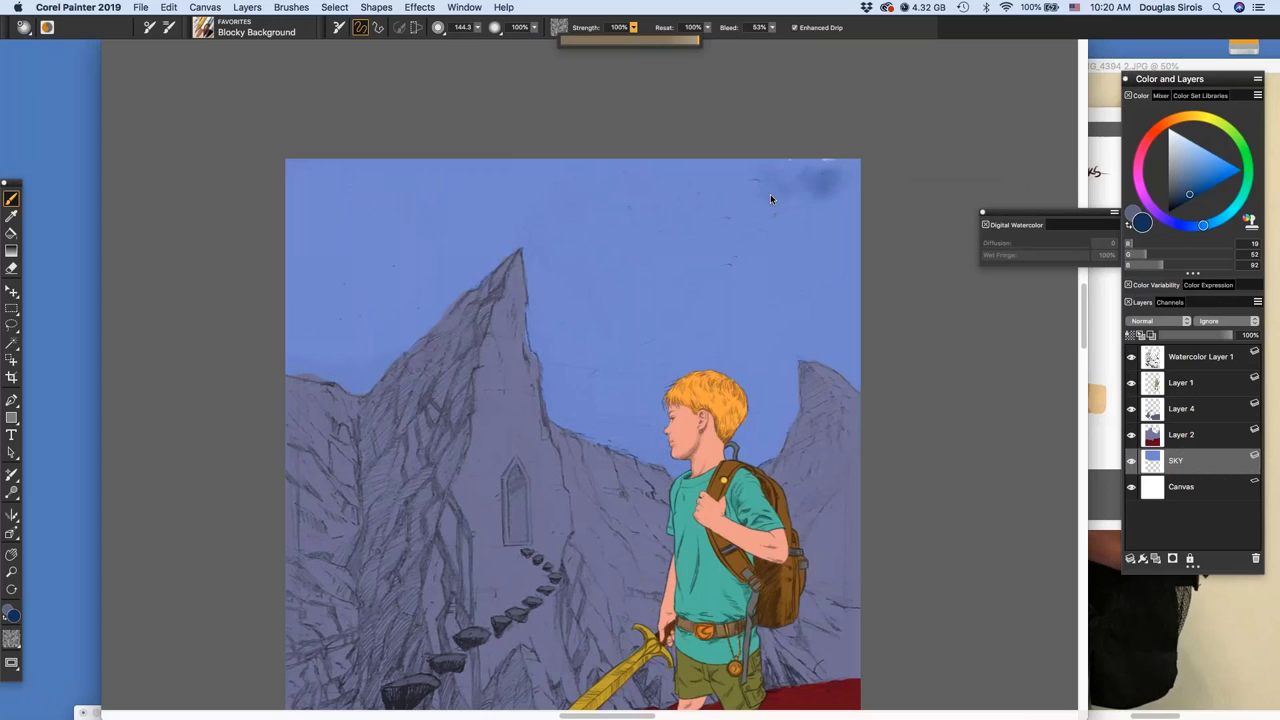
{"action": "left_click", "coordinate": [770, 196]}
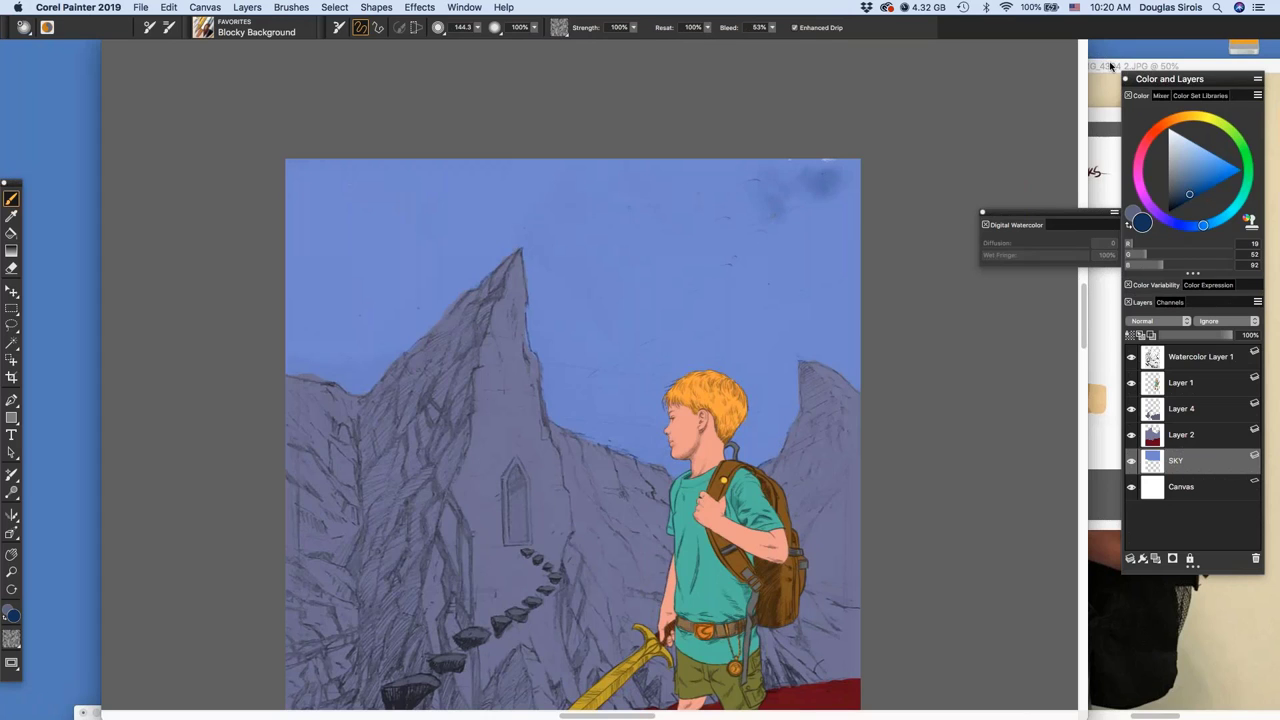
Move the boy's reference photo lower, bring up the color palette document to check the darkest sky blue, and return to the painting
{"action": "left_click", "coordinate": [1110, 66]}
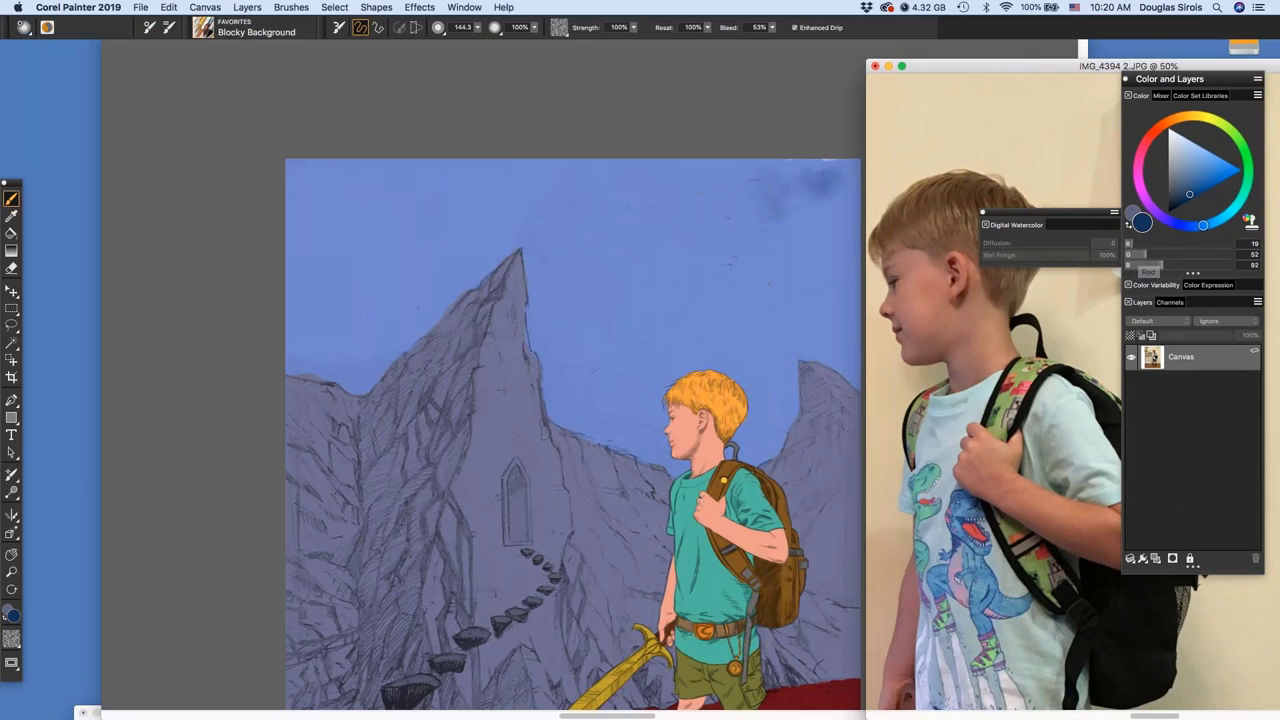
{"action": "left_click_drag", "start_coordinate": [1069, 66], "coordinate": [1108, 421]}
{"action": "left_click", "coordinate": [1104, 115]}
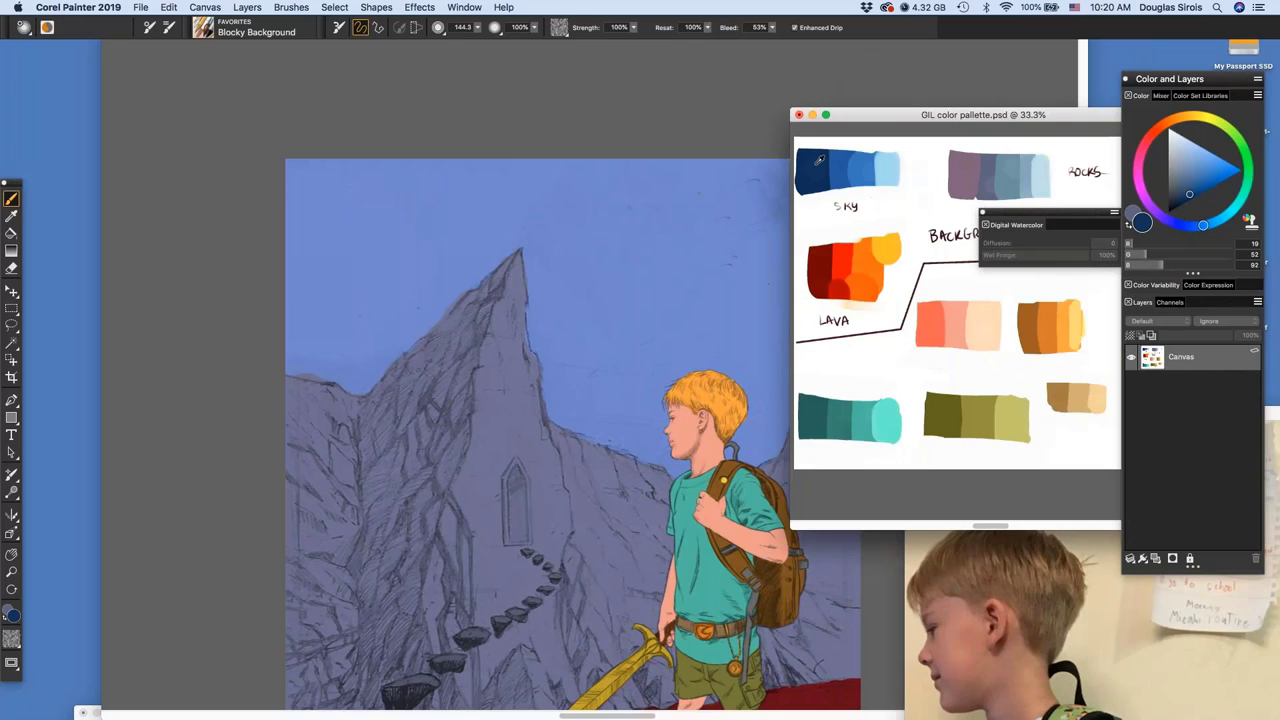
{"action": "left_click", "coordinate": [715, 339]}
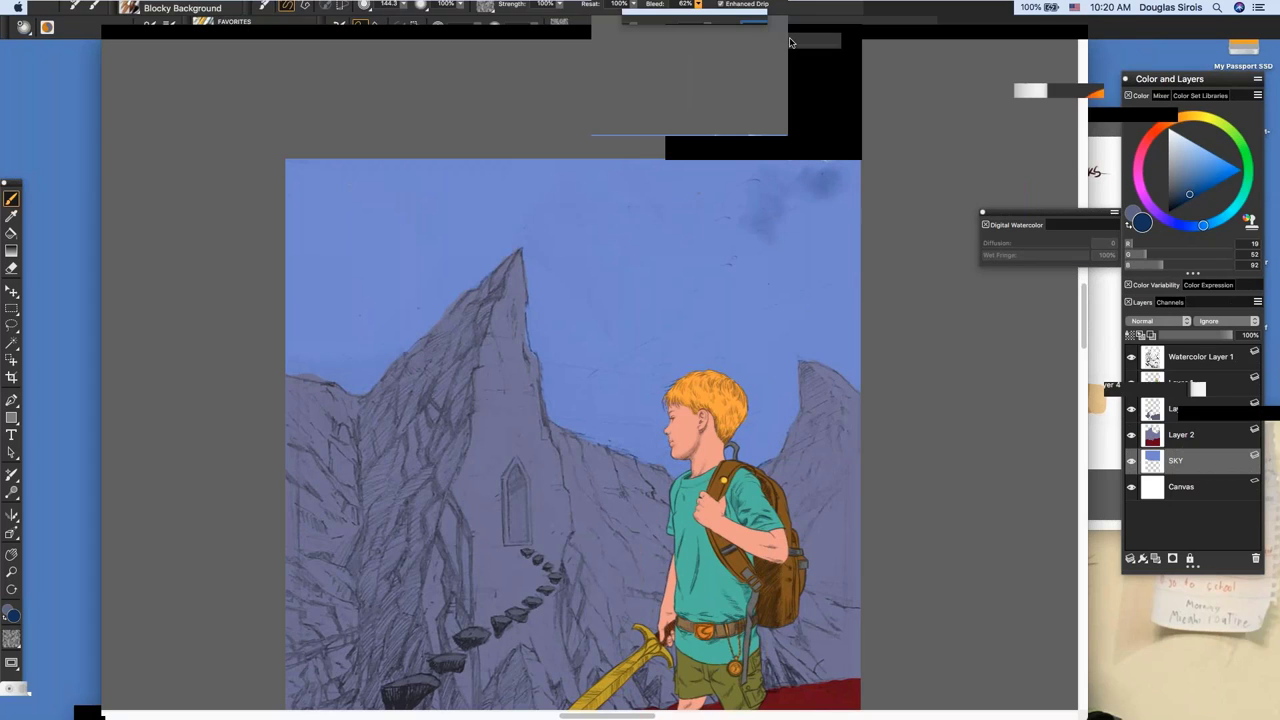
Raise the Blocky Background brush's Bleed to 82% and try another dark stroke in the upper right of the sky
{"action": "left_click_drag", "start_coordinate": [773, 41], "coordinate": [813, 41]}
{"action": "left_click_drag", "start_coordinate": [760, 195], "coordinate": [783, 218]}
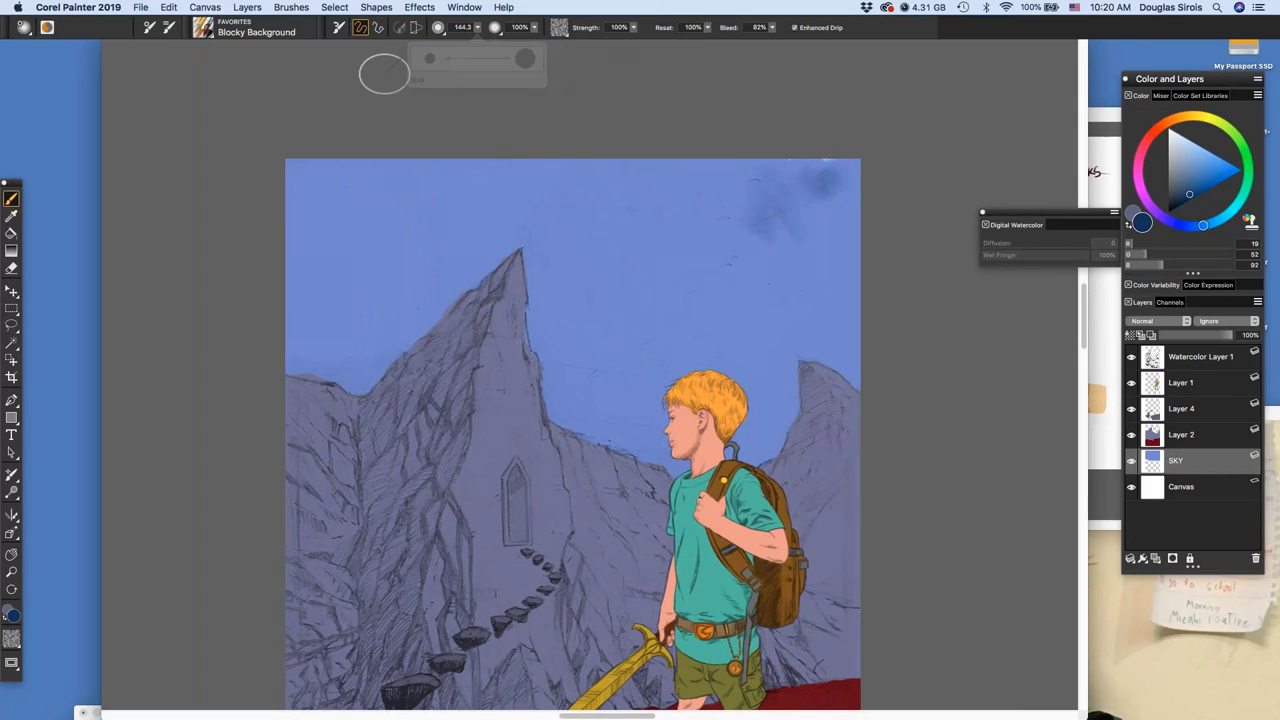
{"action": "key", "text": "Tab"}
{"action": "key", "text": "Tab"}
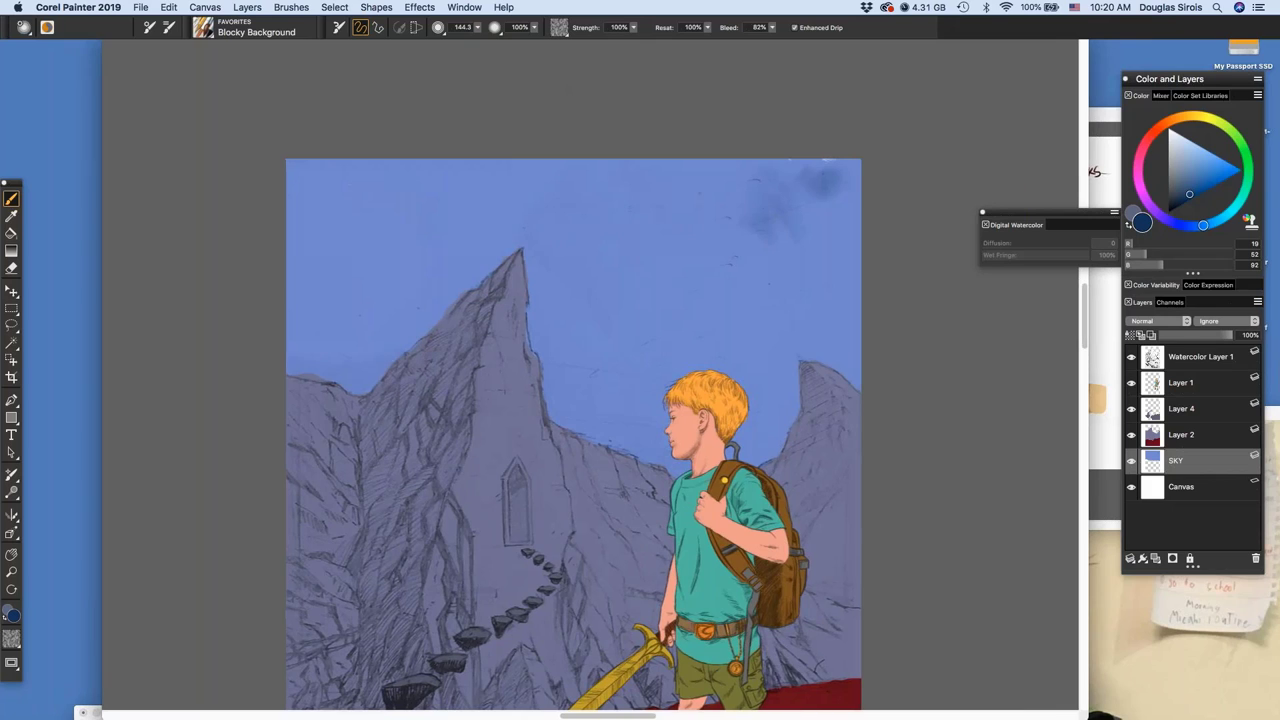
Switch to the Sargent Brush from Artists' Favorites, enlarge it to 219.7 and lay the first dark blue strokes in the sky
{"action": "left_click", "coordinate": [207, 28]}
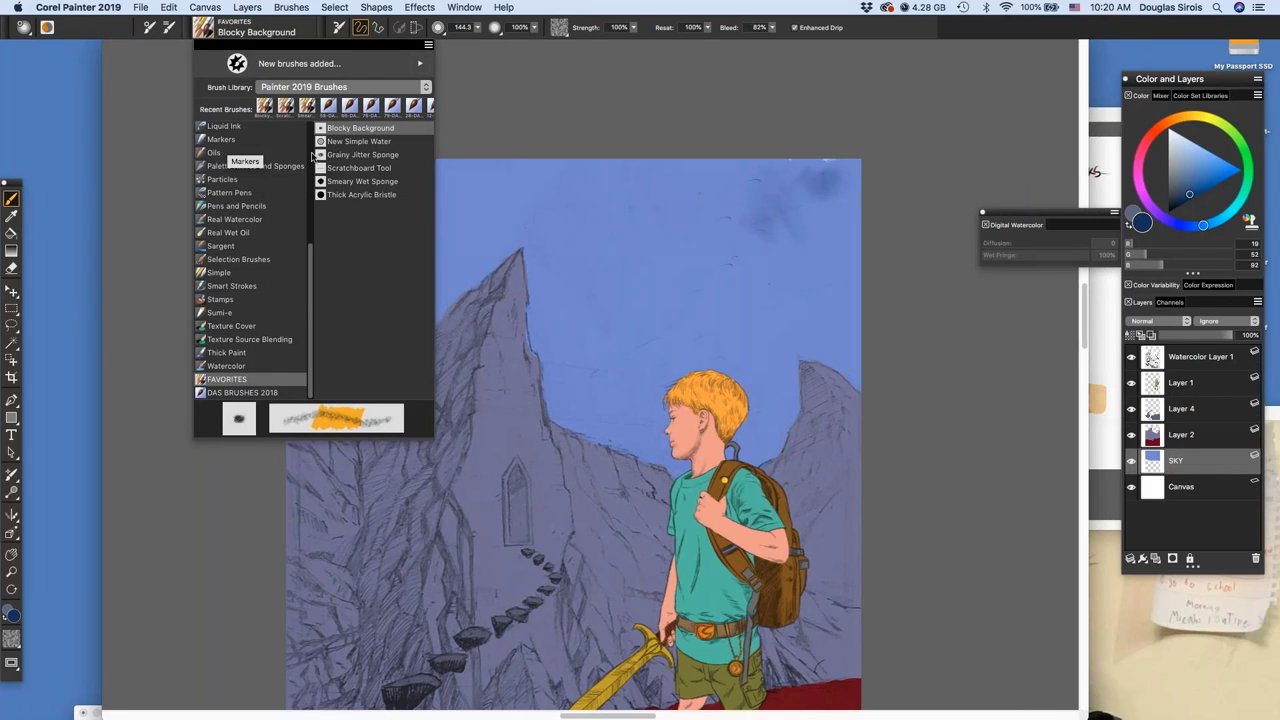
{"action": "left_click_drag", "start_coordinate": [310, 244], "coordinate": [308, 119]}
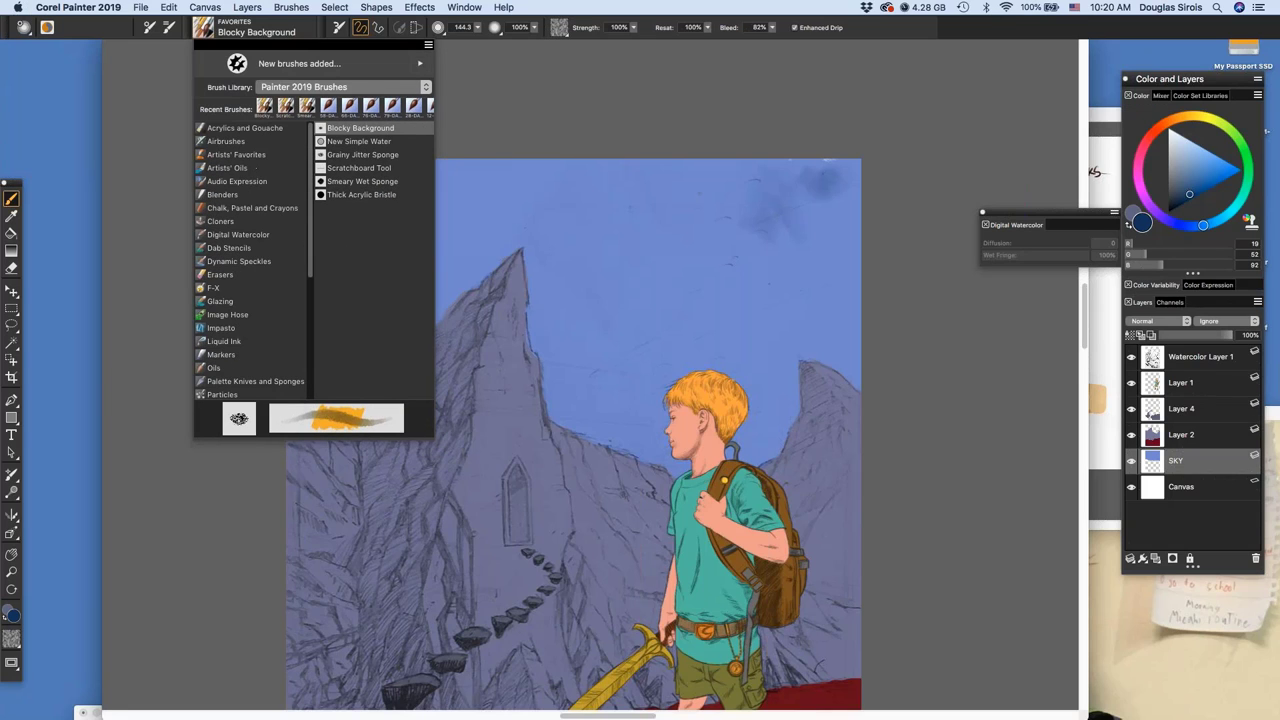
{"action": "left_click", "coordinate": [249, 164]}
{"action": "left_click", "coordinate": [259, 155]}
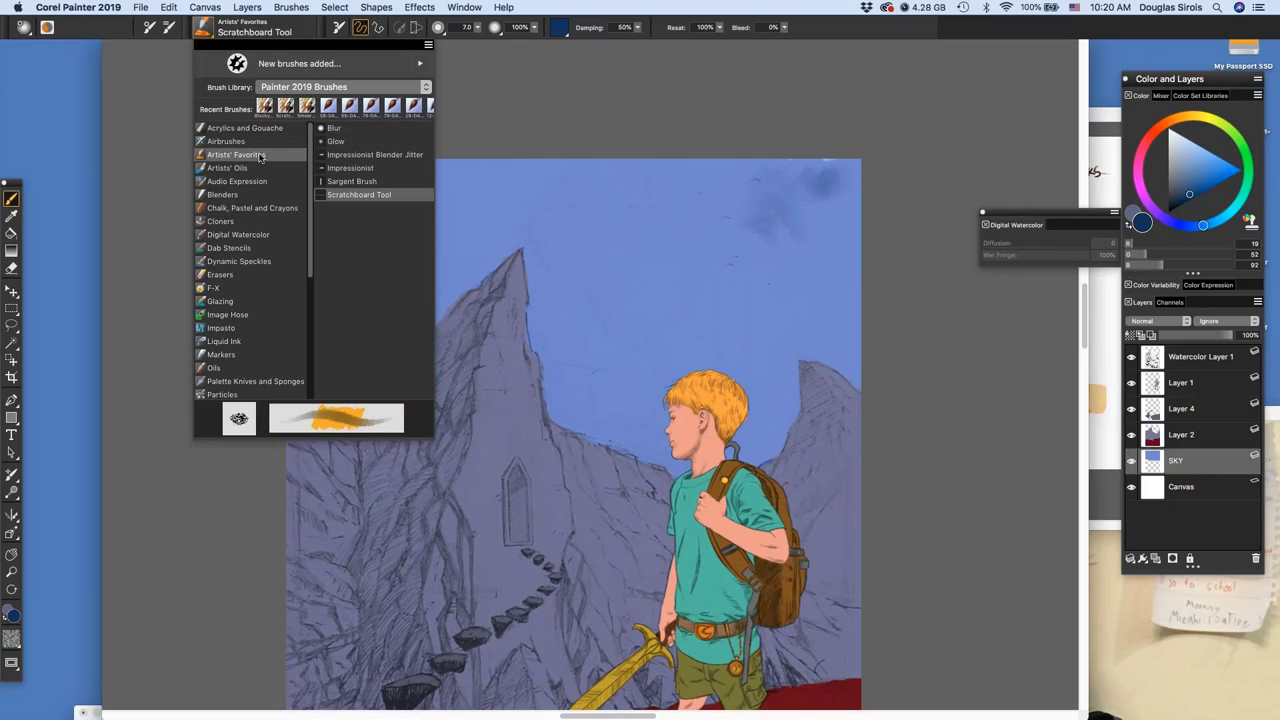
{"action": "left_click", "coordinate": [352, 181]}
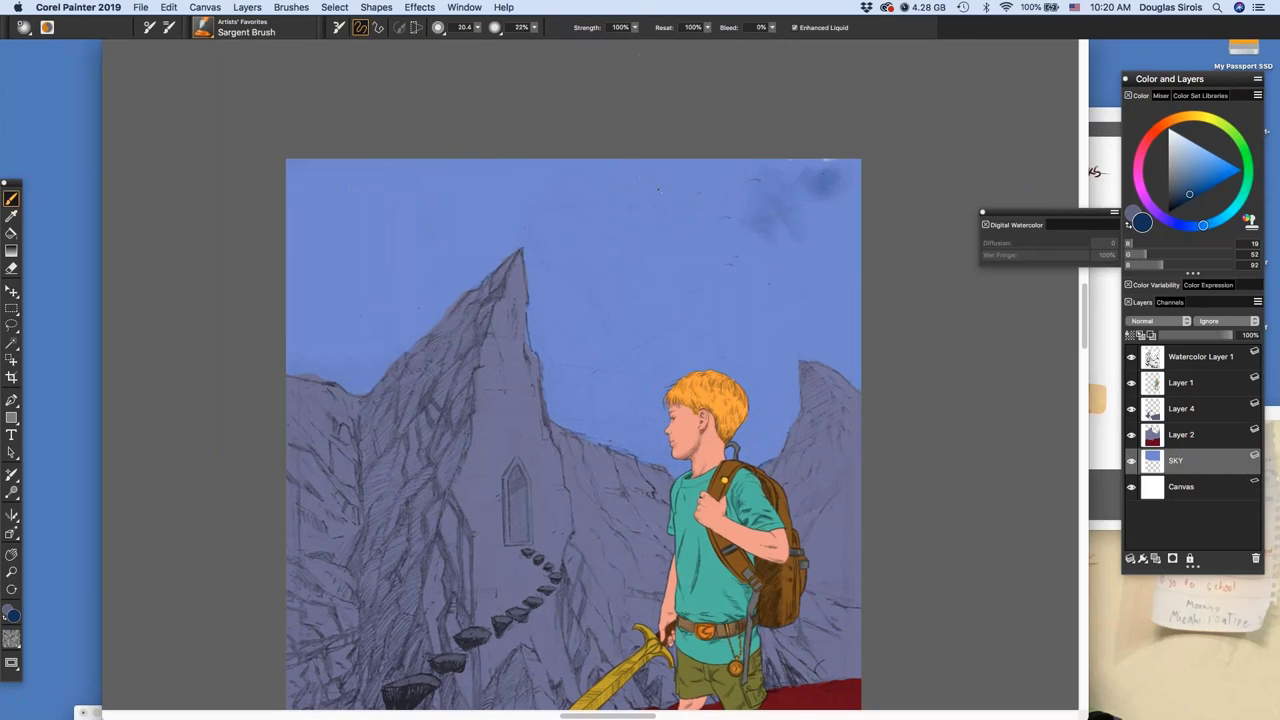
{"action": "left_click_drag", "start_coordinate": [668, 200], "coordinate": [679, 214]}
{"action": "left_click_drag", "start_coordinate": [682, 197], "coordinate": [720, 216]}
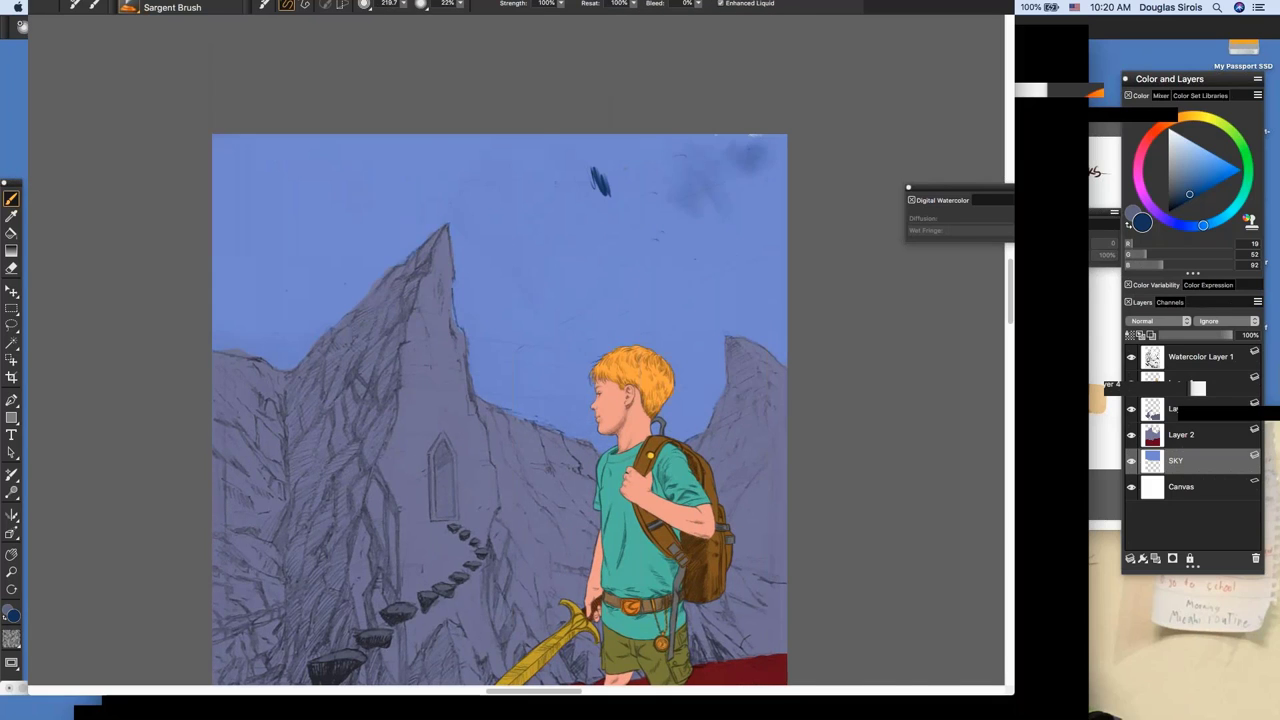
Block in a mass of dark blue clouds across the upper right of the sky with diagonal strokes
{"action": "mouse_move", "coordinate": [750, 160]}
{"action": "left_mouse_down"}
{"action": "mouse_move", "coordinate": [748, 216]}
{"action": "mouse_move", "coordinate": [744, 186]}
{"action": "mouse_move", "coordinate": [632, 192]}
{"action": "left_mouse_up"}
{"action": "mouse_move", "coordinate": [720, 230]}
{"action": "left_mouse_down"}
{"action": "mouse_move", "coordinate": [674, 194]}
{"action": "mouse_move", "coordinate": [663, 166]}
{"action": "mouse_move", "coordinate": [777, 194]}
{"action": "mouse_move", "coordinate": [828, 184]}
{"action": "mouse_move", "coordinate": [811, 171]}
{"action": "mouse_move", "coordinate": [862, 204]}
{"action": "mouse_move", "coordinate": [842, 300]}
{"action": "mouse_move", "coordinate": [690, 250]}
{"action": "mouse_move", "coordinate": [618, 212]}
{"action": "mouse_move", "coordinate": [690, 235]}
{"action": "mouse_move", "coordinate": [590, 180]}
{"action": "mouse_move", "coordinate": [640, 168]}
{"action": "left_mouse_up"}
{"action": "left_click_drag", "start_coordinate": [775, 157], "coordinate": [843, 224]}
{"action": "left_click_drag", "start_coordinate": [787, 162], "coordinate": [859, 227]}
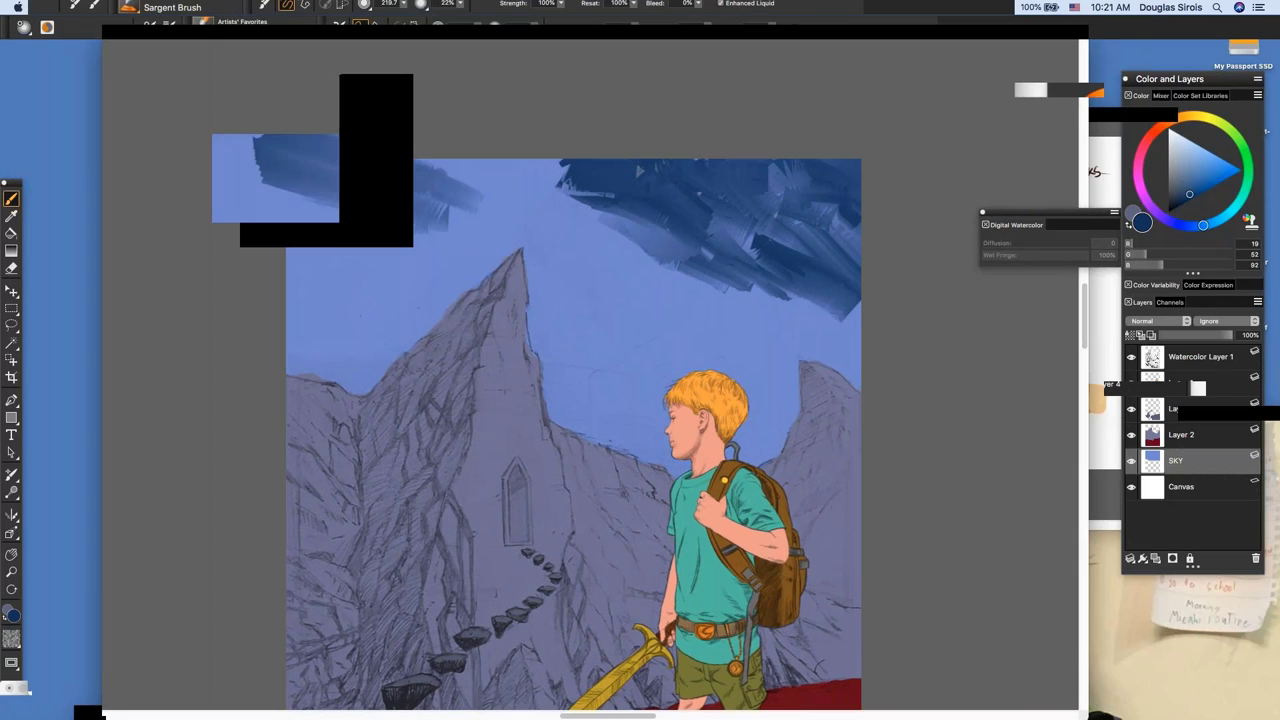
Paint dark blue clouds in the upper left of the sky and around the mountain peak
{"action": "mouse_move", "coordinate": [372, 195]}
{"action": "left_mouse_down"}
{"action": "mouse_move", "coordinate": [310, 226]}
{"action": "mouse_move", "coordinate": [384, 238]}
{"action": "mouse_move", "coordinate": [372, 255]}
{"action": "mouse_move", "coordinate": [332, 256]}
{"action": "mouse_move", "coordinate": [406, 263]}
{"action": "mouse_move", "coordinate": [432, 296]}
{"action": "mouse_move", "coordinate": [400, 242]}
{"action": "left_mouse_up"}
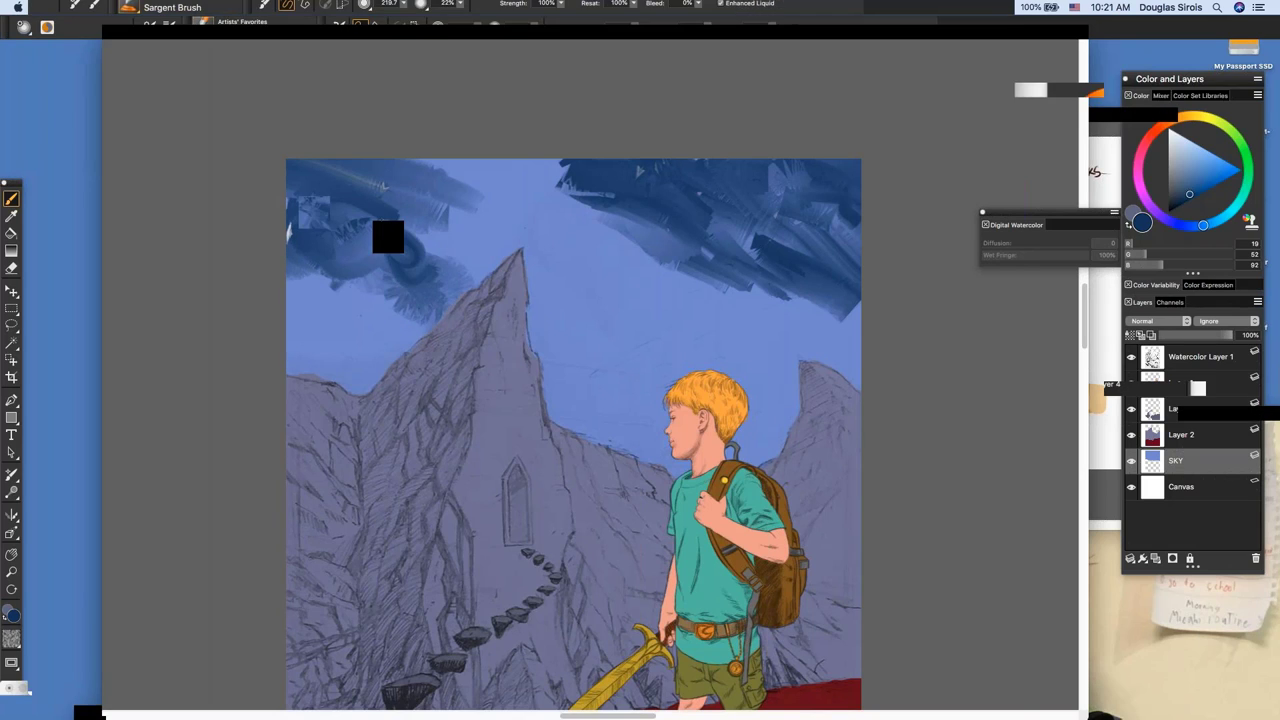
{"action": "left_click_drag", "start_coordinate": [368, 192], "coordinate": [402, 212]}
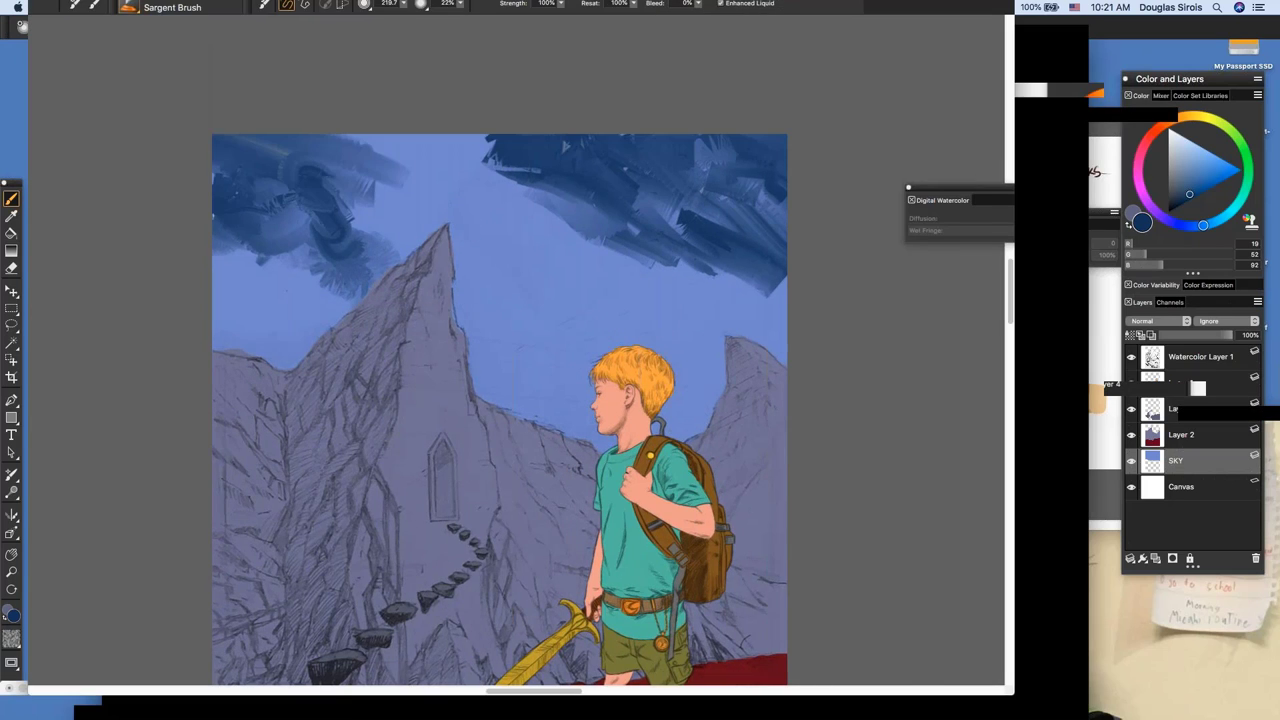
{"action": "mouse_move", "coordinate": [562, 342]}
{"action": "left_mouse_down"}
{"action": "mouse_move", "coordinate": [571, 354]}
{"action": "mouse_move", "coordinate": [545, 336]}
{"action": "mouse_move", "coordinate": [606, 380]}
{"action": "mouse_move", "coordinate": [550, 354]}
{"action": "left_mouse_up"}
{"action": "mouse_move", "coordinate": [491, 200]}
{"action": "left_mouse_down"}
{"action": "mouse_move", "coordinate": [521, 227]}
{"action": "mouse_move", "coordinate": [466, 178]}
{"action": "mouse_move", "coordinate": [430, 168]}
{"action": "left_mouse_up"}
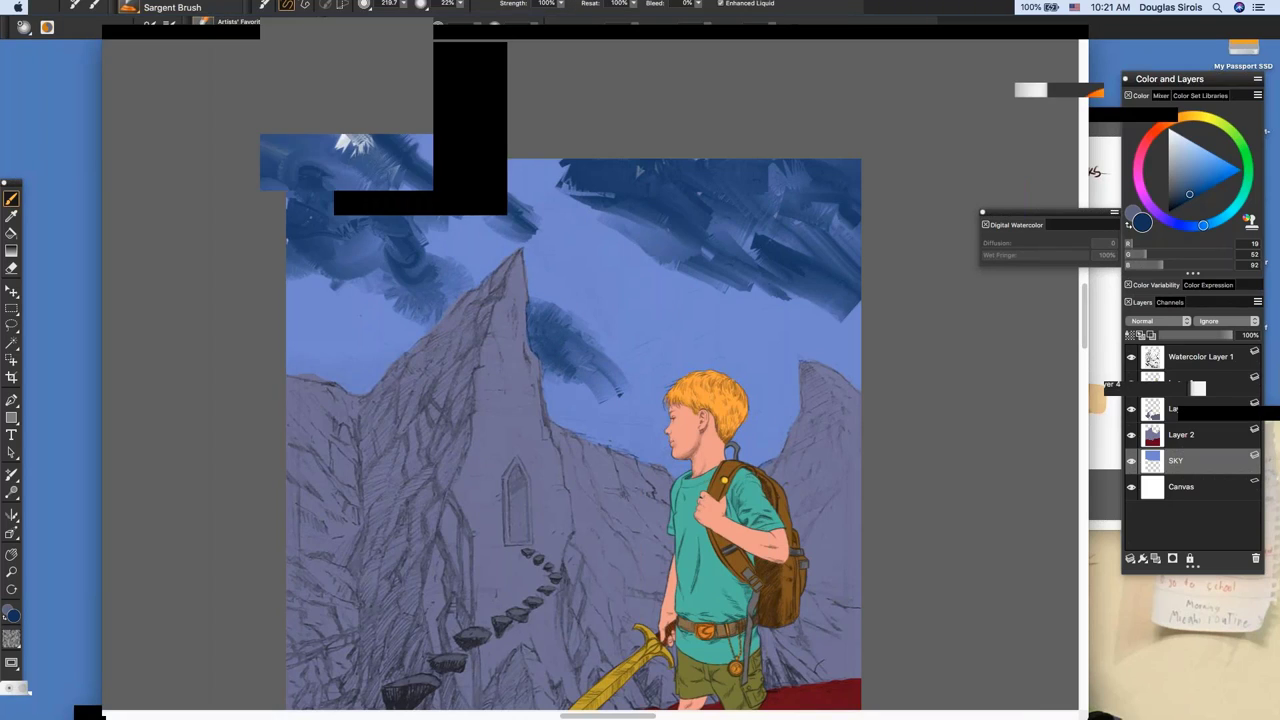
Paint a diagonal band of dark cloud from beside the peak down to the rocks behind the boy's head
{"action": "mouse_move", "coordinate": [617, 290]}
{"action": "left_mouse_down"}
{"action": "mouse_move", "coordinate": [550, 251]}
{"action": "mouse_move", "coordinate": [630, 286]}
{"action": "left_mouse_up"}
{"action": "left_click_drag", "start_coordinate": [690, 331], "coordinate": [624, 288]}
{"action": "mouse_move", "coordinate": [624, 288]}
{"action": "left_mouse_down"}
{"action": "mouse_move", "coordinate": [680, 320]}
{"action": "mouse_move", "coordinate": [706, 357]}
{"action": "mouse_move", "coordinate": [652, 322]}
{"action": "mouse_move", "coordinate": [741, 362]}
{"action": "mouse_move", "coordinate": [846, 371]}
{"action": "left_mouse_up"}
{"action": "mouse_move", "coordinate": [766, 356]}
{"action": "left_mouse_down"}
{"action": "mouse_move", "coordinate": [778, 370]}
{"action": "mouse_move", "coordinate": [770, 392]}
{"action": "left_mouse_up"}
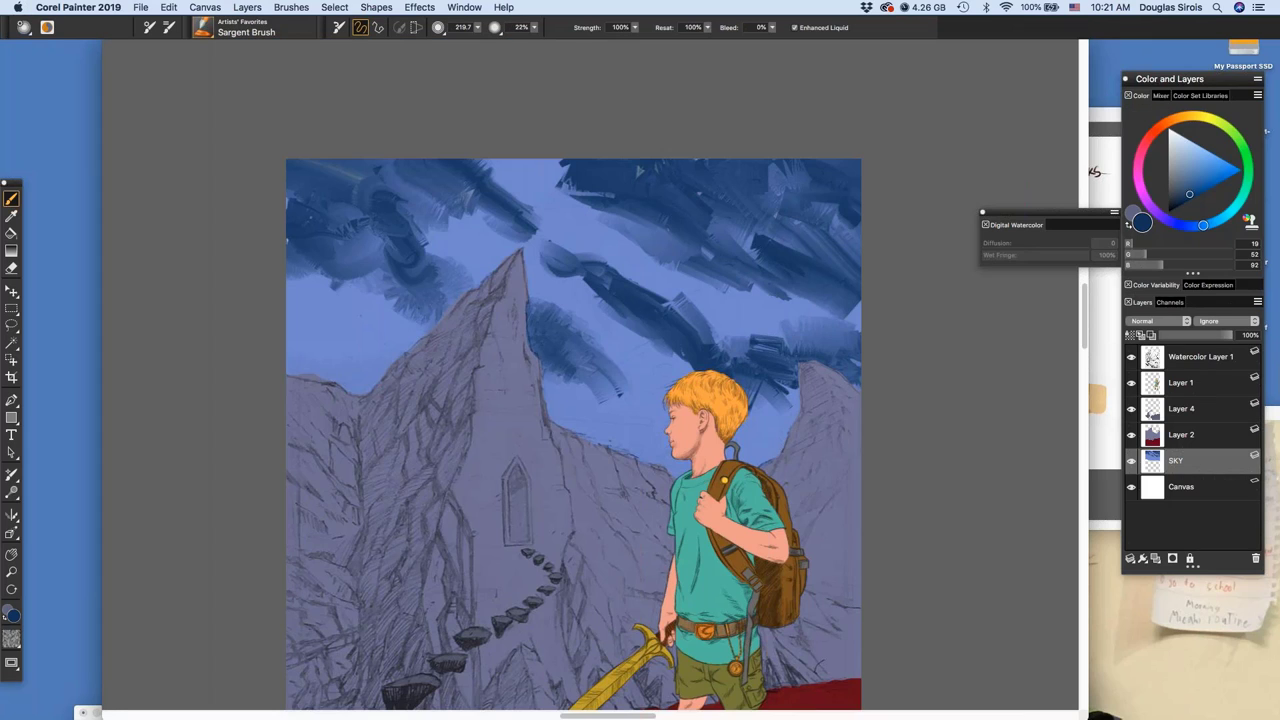
Paint a dark blue cloud low in the sky above the rocks on the far left
{"action": "left_click_drag", "start_coordinate": [336, 343], "coordinate": [368, 364]}
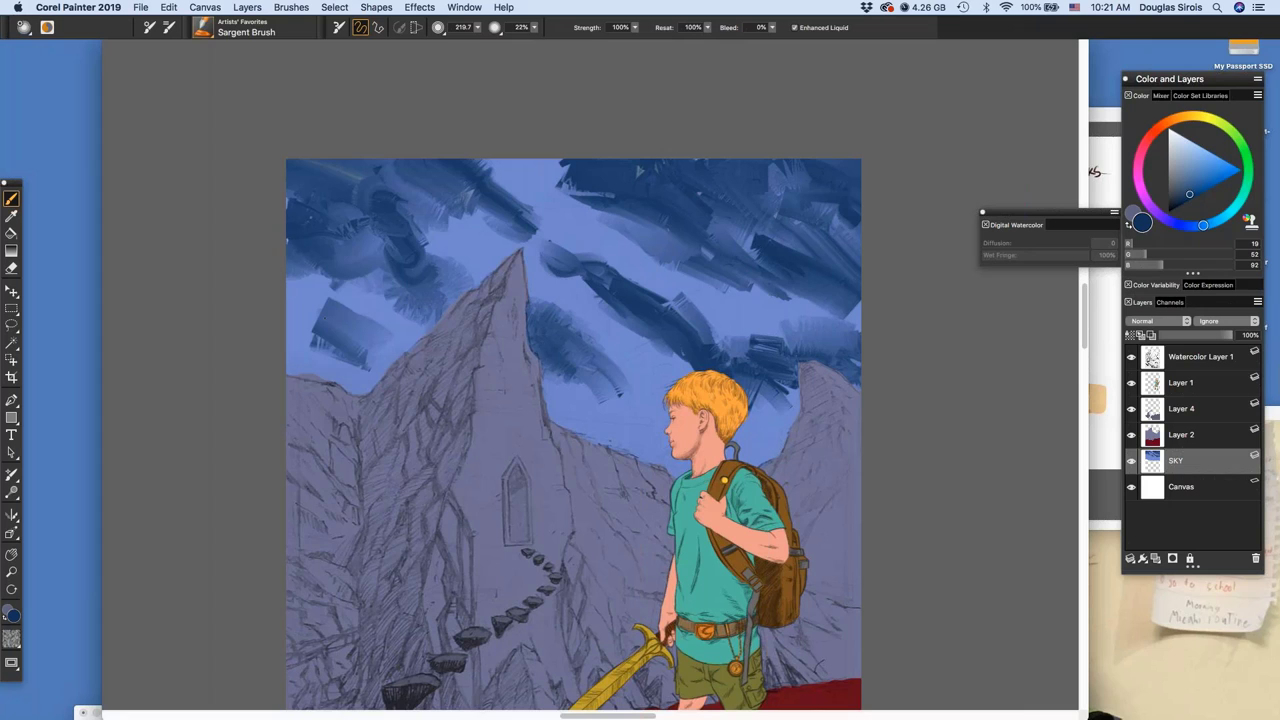
{"action": "mouse_move", "coordinate": [325, 340]}
{"action": "left_mouse_down"}
{"action": "mouse_move", "coordinate": [292, 347]}
{"action": "mouse_move", "coordinate": [291, 306]}
{"action": "left_mouse_up"}
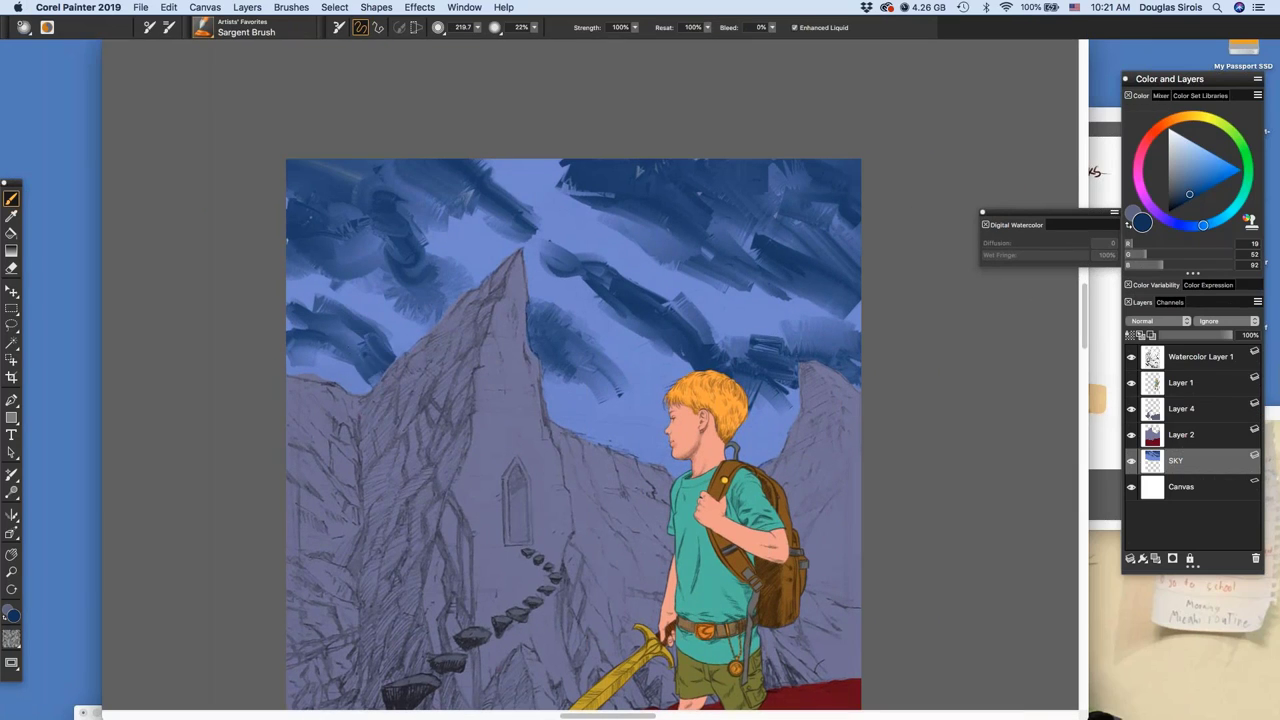
{"action": "mouse_move", "coordinate": [366, 366]}
{"action": "left_mouse_down"}
{"action": "mouse_move", "coordinate": [309, 347]}
{"action": "mouse_move", "coordinate": [291, 329]}
{"action": "mouse_move", "coordinate": [333, 330]}
{"action": "mouse_move", "coordinate": [292, 303]}
{"action": "left_mouse_up"}
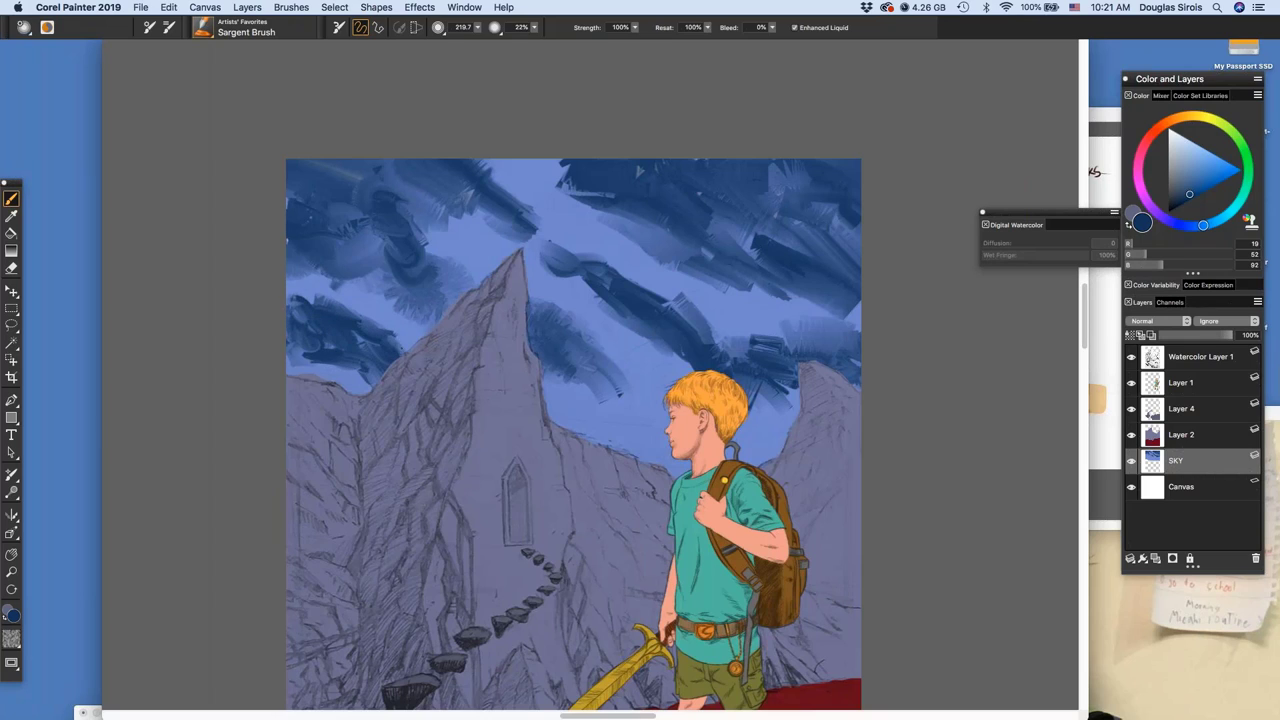
Reinforce the dark clouds on the right and fill the gap above the mountain peak with dark blue
{"action": "mouse_move", "coordinate": [650, 252]}
{"action": "left_mouse_down"}
{"action": "mouse_move", "coordinate": [617, 234]}
{"action": "mouse_move", "coordinate": [668, 270]}
{"action": "mouse_move", "coordinate": [720, 268]}
{"action": "mouse_move", "coordinate": [771, 294]}
{"action": "left_mouse_up"}
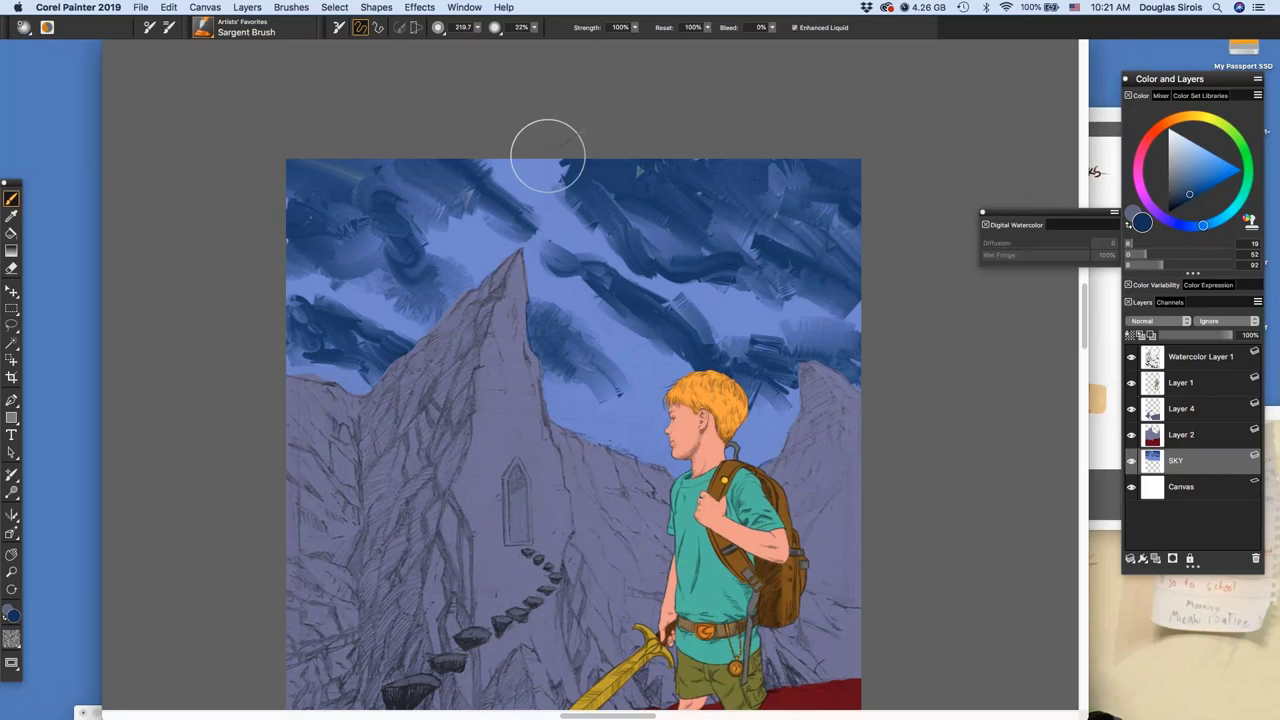
{"action": "left_click_drag", "start_coordinate": [513, 195], "coordinate": [532, 205]}
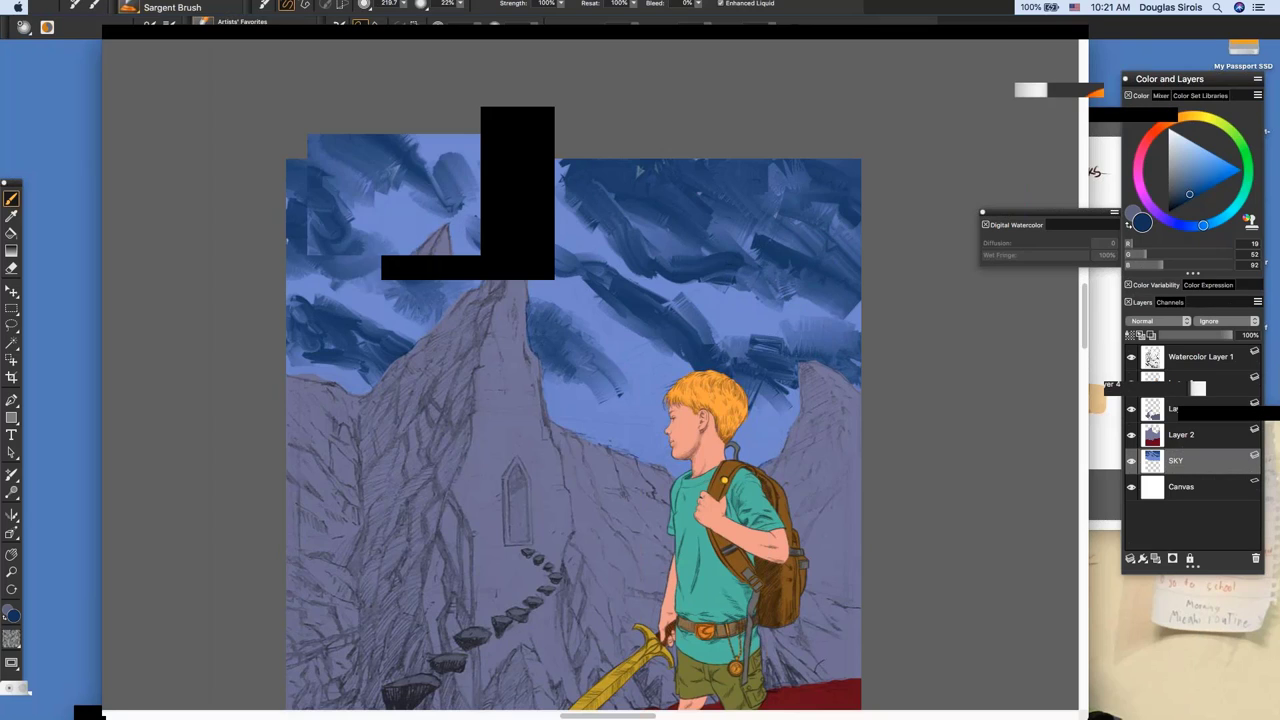
{"action": "mouse_move", "coordinate": [458, 190]}
{"action": "left_mouse_down"}
{"action": "mouse_move", "coordinate": [490, 226]}
{"action": "mouse_move", "coordinate": [547, 216]}
{"action": "mouse_move", "coordinate": [520, 215]}
{"action": "left_mouse_up"}
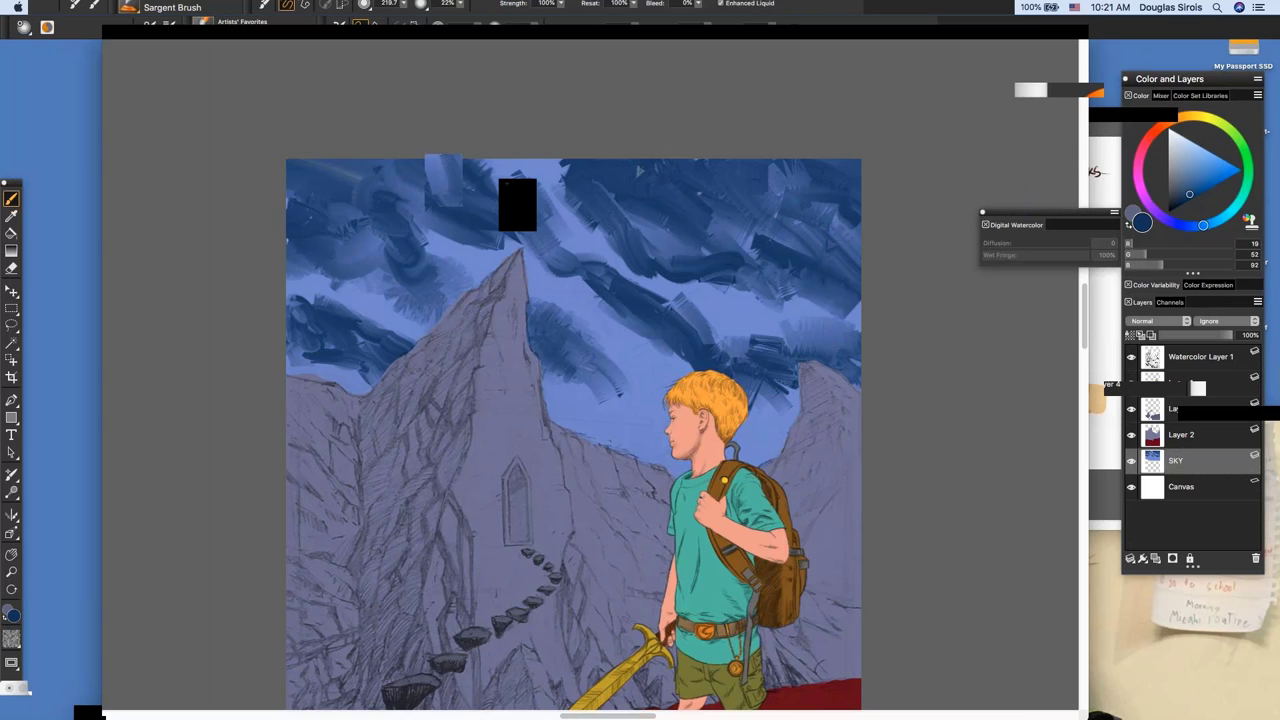
{"action": "mouse_move", "coordinate": [488, 174]}
{"action": "left_mouse_down"}
{"action": "mouse_move", "coordinate": [548, 198]}
{"action": "mouse_move", "coordinate": [514, 185]}
{"action": "left_mouse_up"}
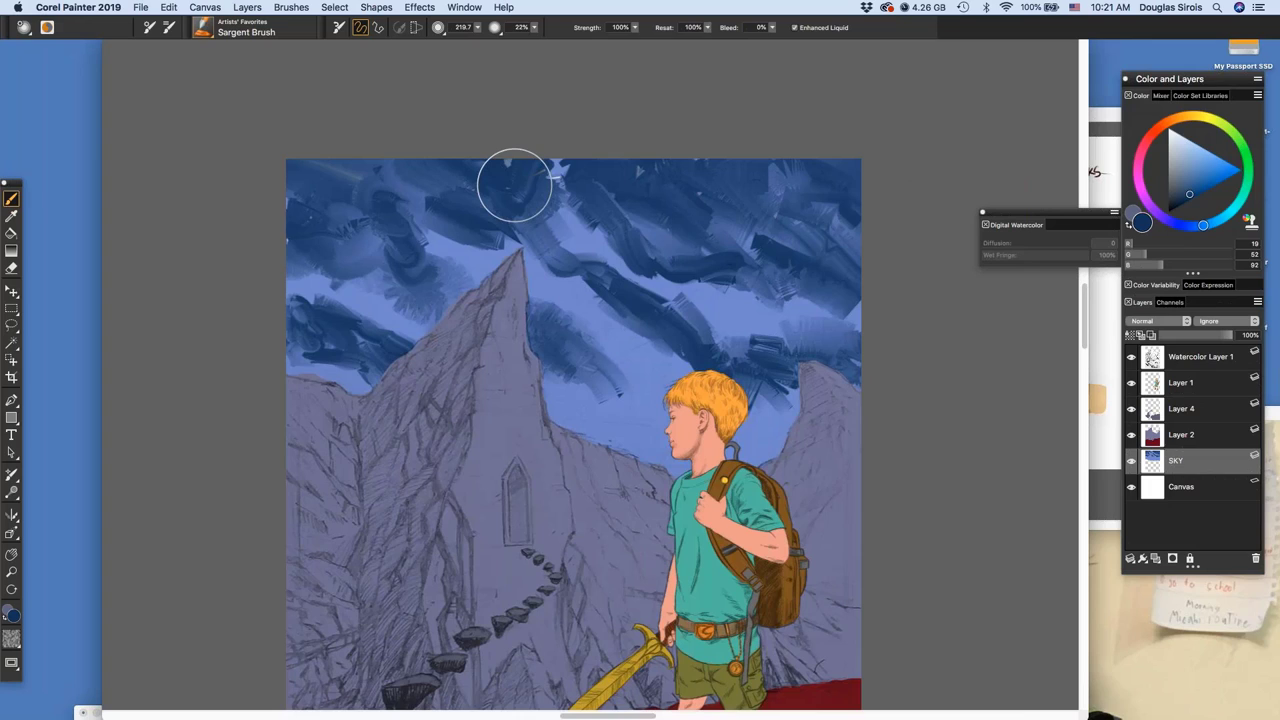
{"action": "left_click_drag", "start_coordinate": [828, 230], "coordinate": [884, 212]}
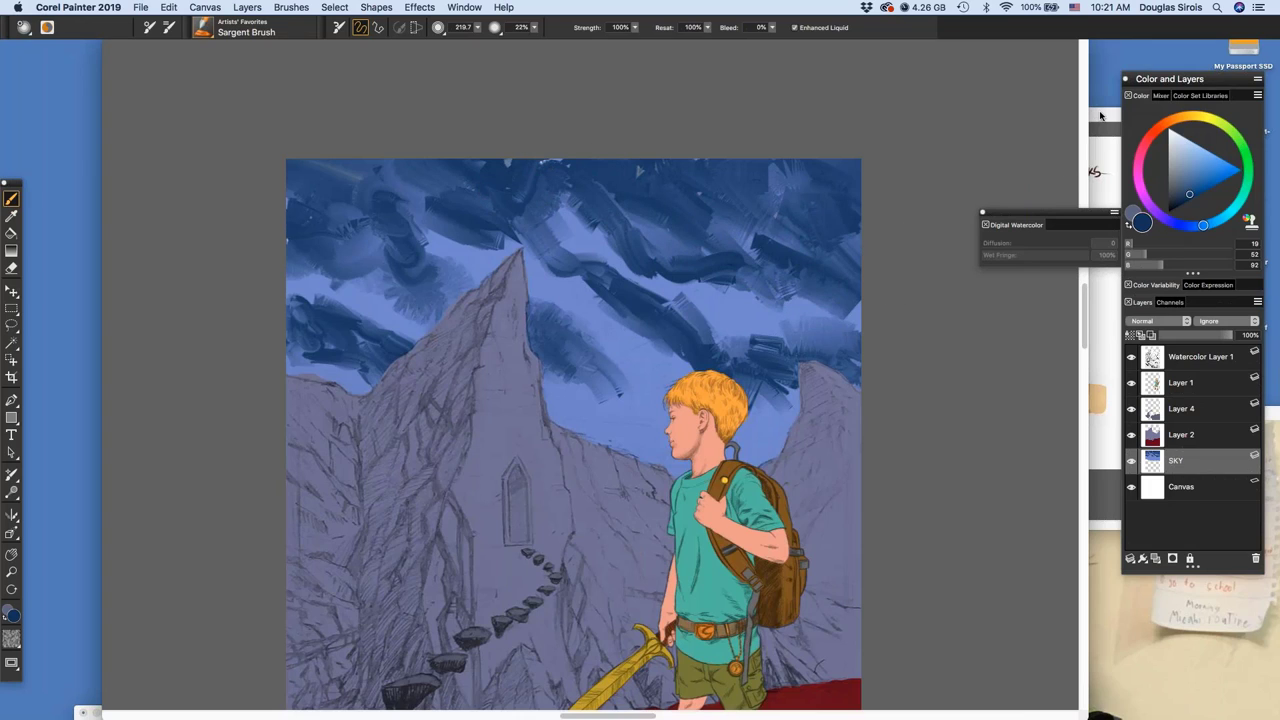
Sample the lightest sky blue from the color palette document and return to the painting
{"action": "left_click", "coordinate": [1100, 115]}
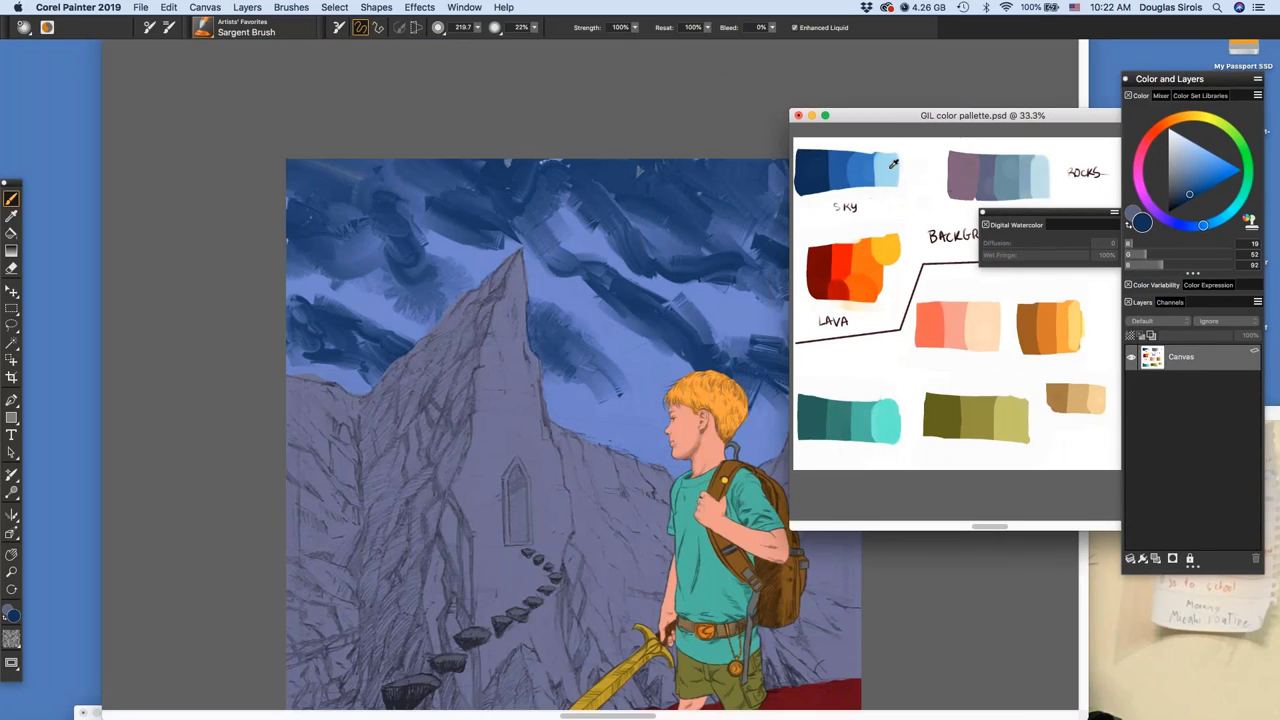
{"action": "left_click", "coordinate": [893, 163], "text": "alt"}
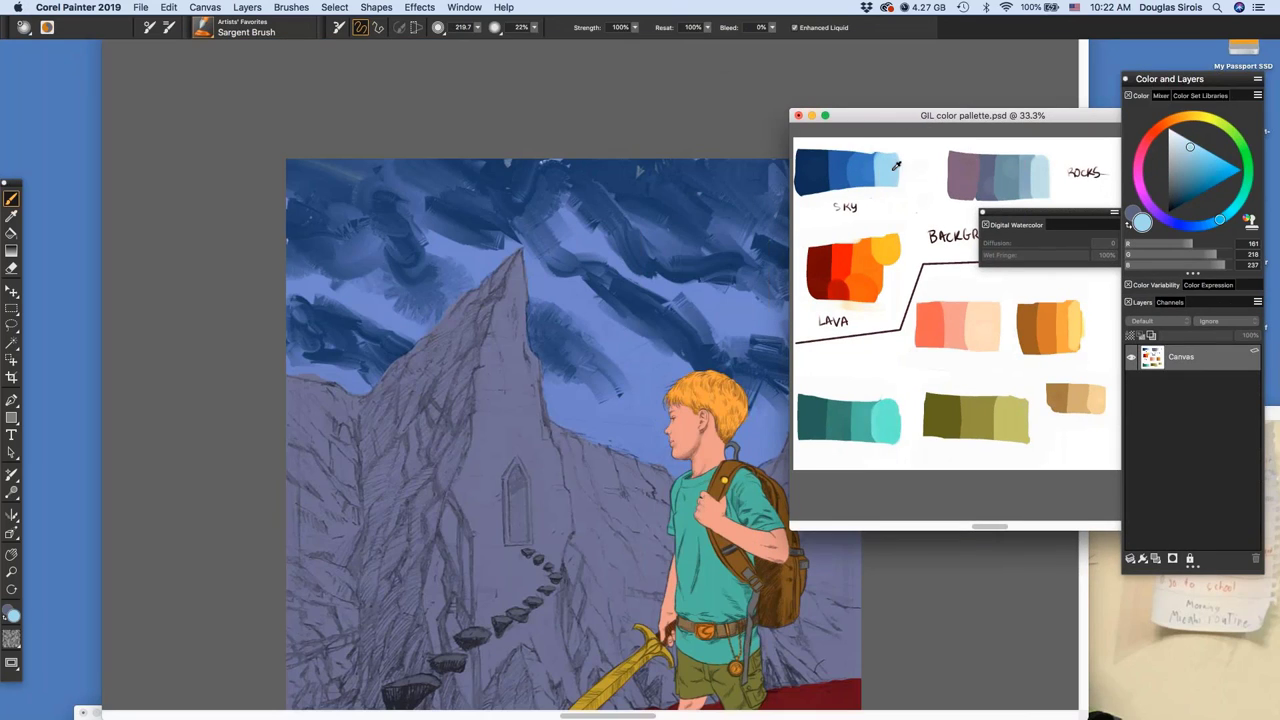
{"action": "left_click", "coordinate": [648, 427]}
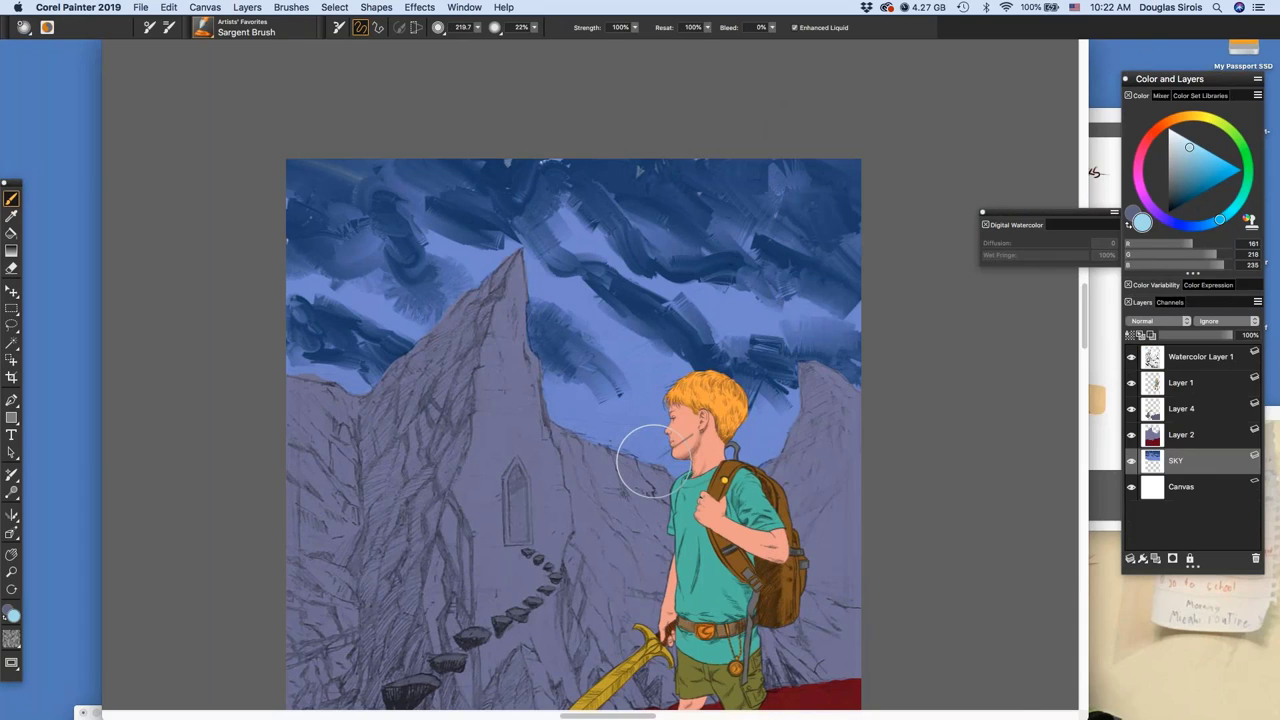
Paint light blue along the horizon on both sides of the boy's head and add a light diagonal streak above it
{"action": "mouse_move", "coordinate": [648, 440]}
{"action": "left_mouse_down"}
{"action": "mouse_move", "coordinate": [568, 419]}
{"action": "mouse_move", "coordinate": [580, 406]}
{"action": "mouse_move", "coordinate": [604, 422]}
{"action": "mouse_move", "coordinate": [549, 408]}
{"action": "mouse_move", "coordinate": [650, 450]}
{"action": "mouse_move", "coordinate": [662, 442]}
{"action": "left_mouse_up"}
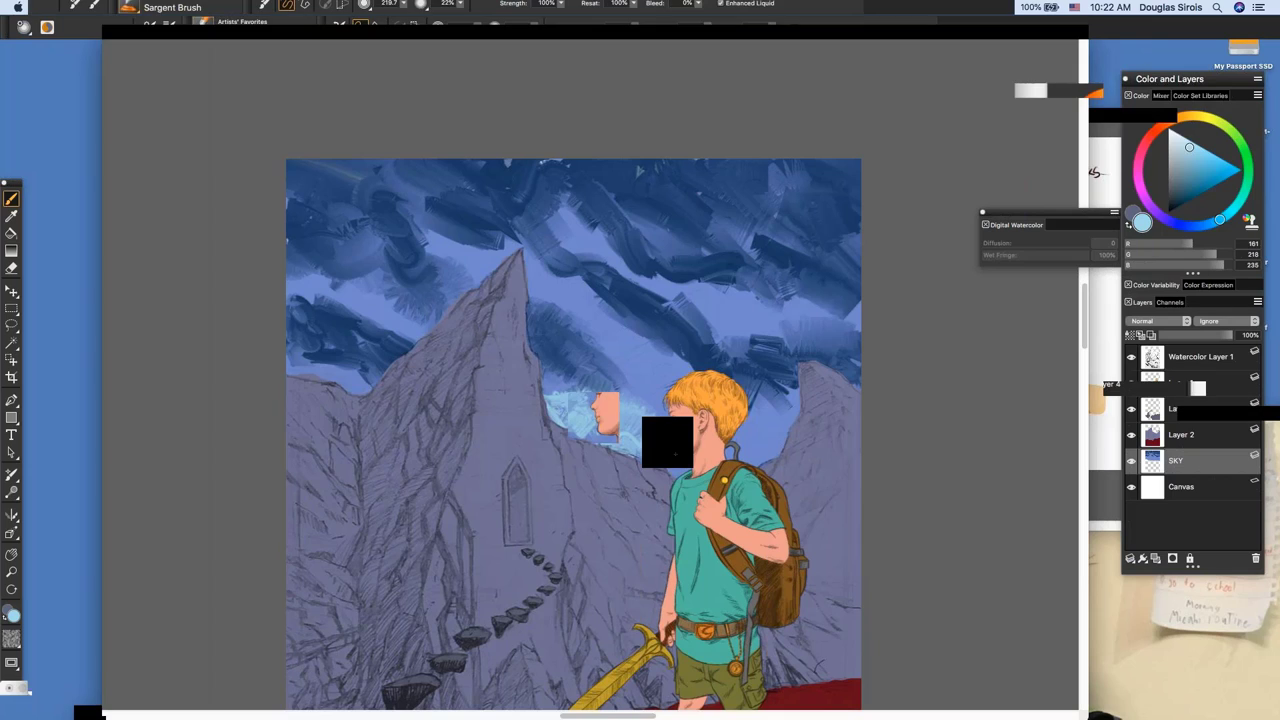
{"action": "mouse_move", "coordinate": [654, 354]}
{"action": "left_mouse_down"}
{"action": "mouse_move", "coordinate": [670, 368]}
{"action": "mouse_move", "coordinate": [635, 352]}
{"action": "mouse_move", "coordinate": [660, 382]}
{"action": "mouse_move", "coordinate": [605, 332]}
{"action": "mouse_move", "coordinate": [673, 379]}
{"action": "left_mouse_up"}
{"action": "mouse_move", "coordinate": [751, 441]}
{"action": "left_mouse_down"}
{"action": "mouse_move", "coordinate": [773, 452]}
{"action": "mouse_move", "coordinate": [775, 424]}
{"action": "mouse_move", "coordinate": [757, 424]}
{"action": "left_mouse_up"}
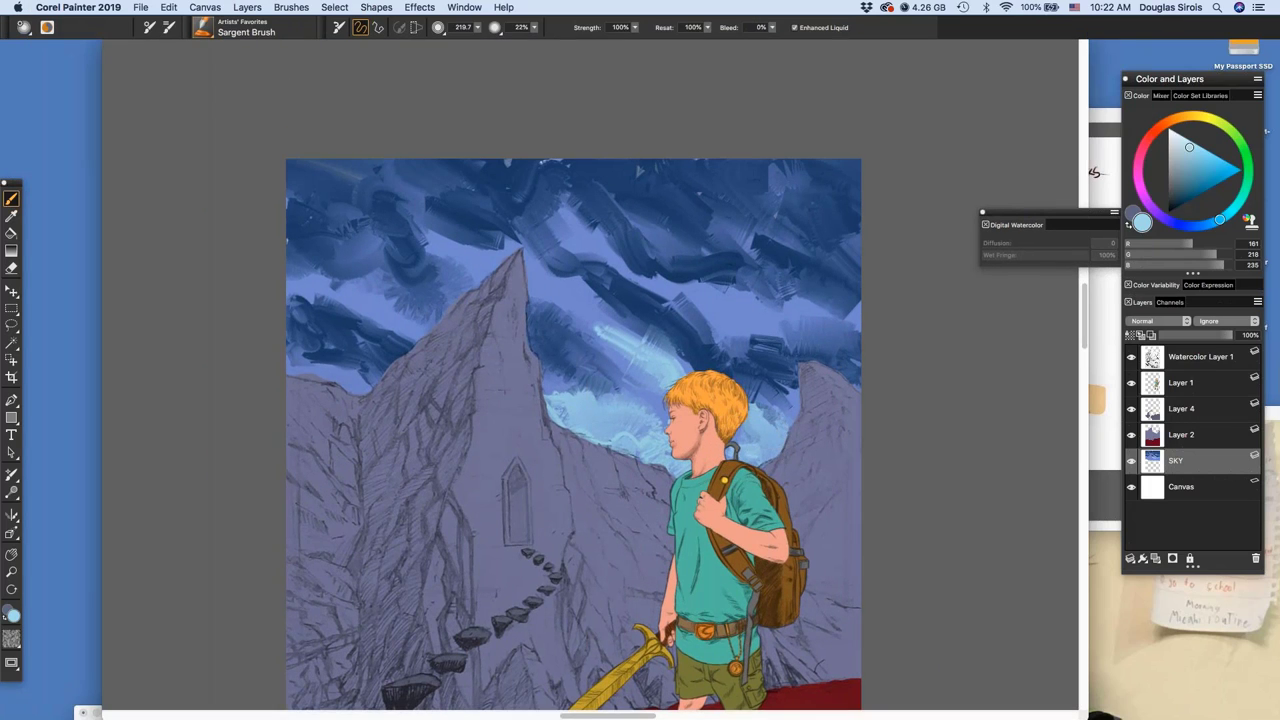
{"action": "mouse_move", "coordinate": [755, 458]}
{"action": "left_mouse_down"}
{"action": "mouse_move", "coordinate": [758, 434]}
{"action": "mouse_move", "coordinate": [781, 439]}
{"action": "left_mouse_up"}
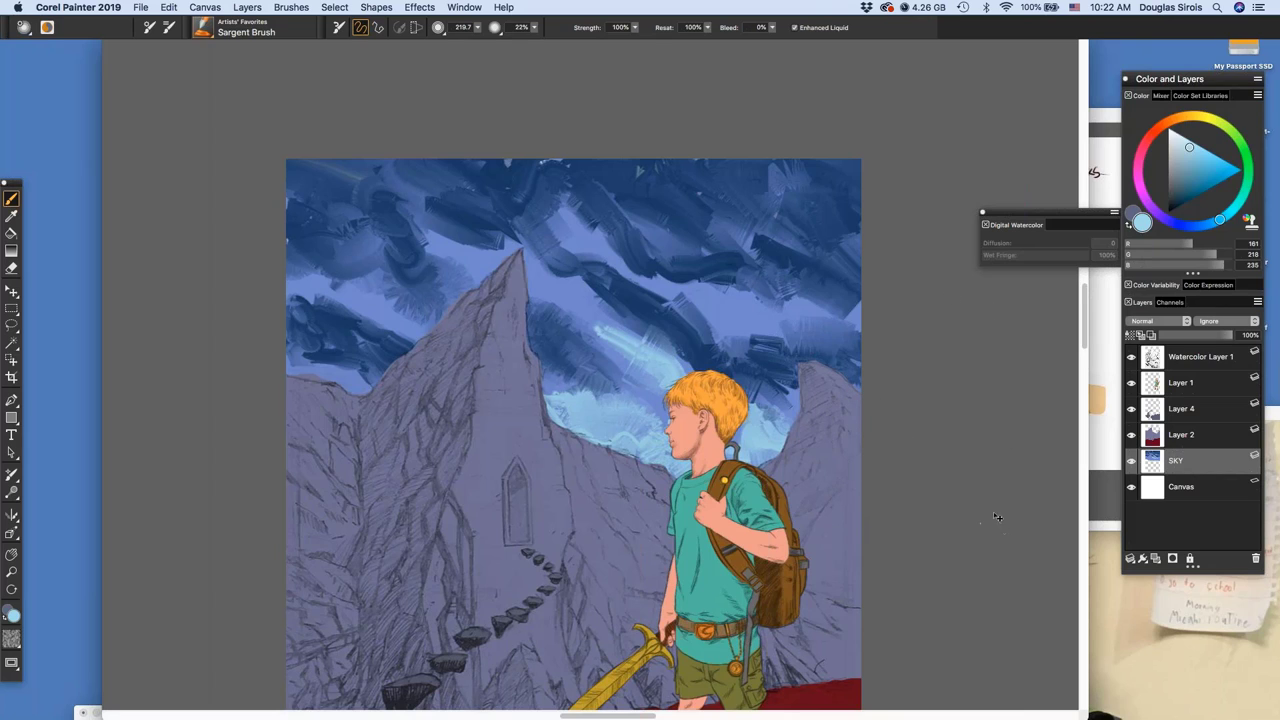
{"action": "key", "text": "super+Tab"}
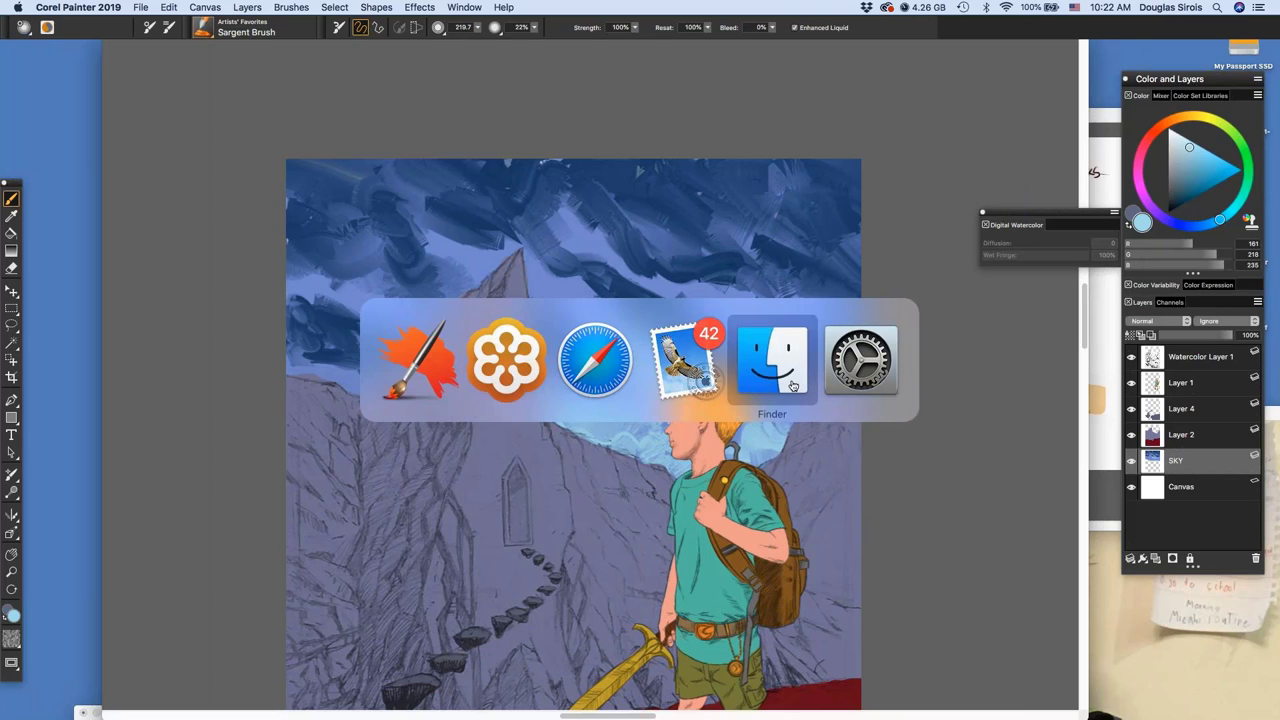
{"action": "left_click", "coordinate": [863, 375]}
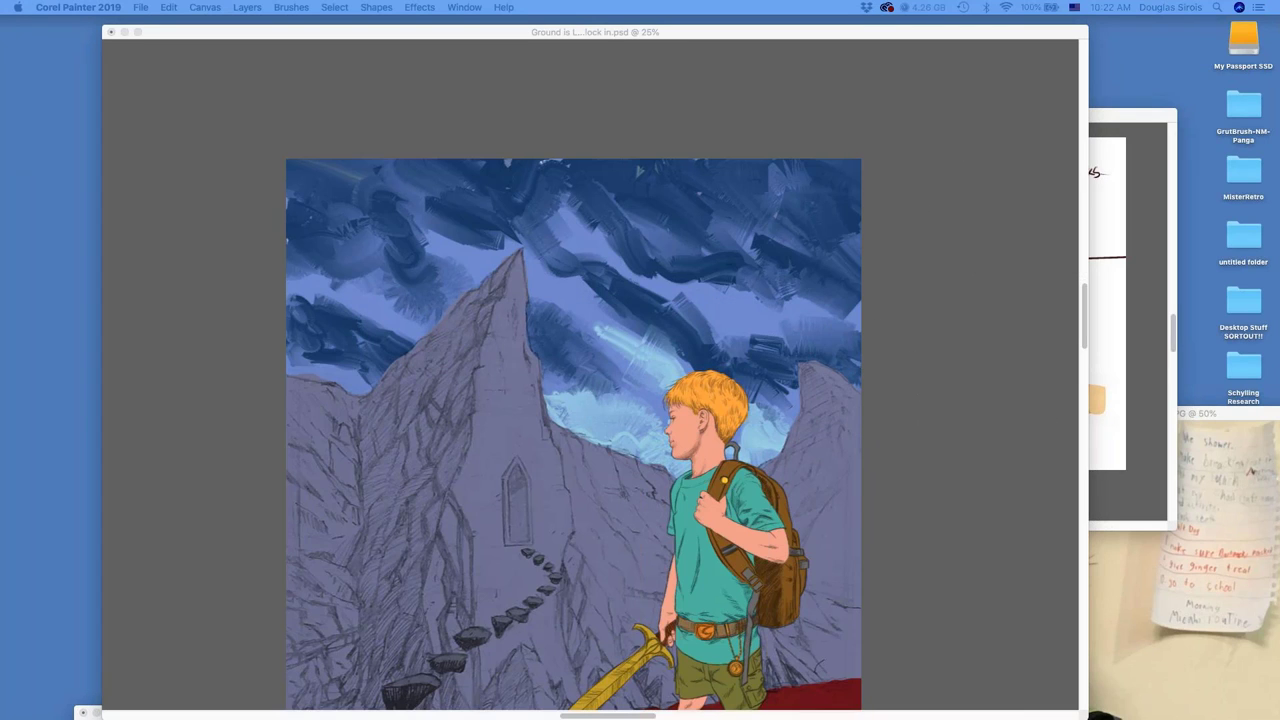
{"action": "key", "text": "super+Tab"}
{"action": "key", "text": "Escape"}
{"action": "key", "text": "Tab"}
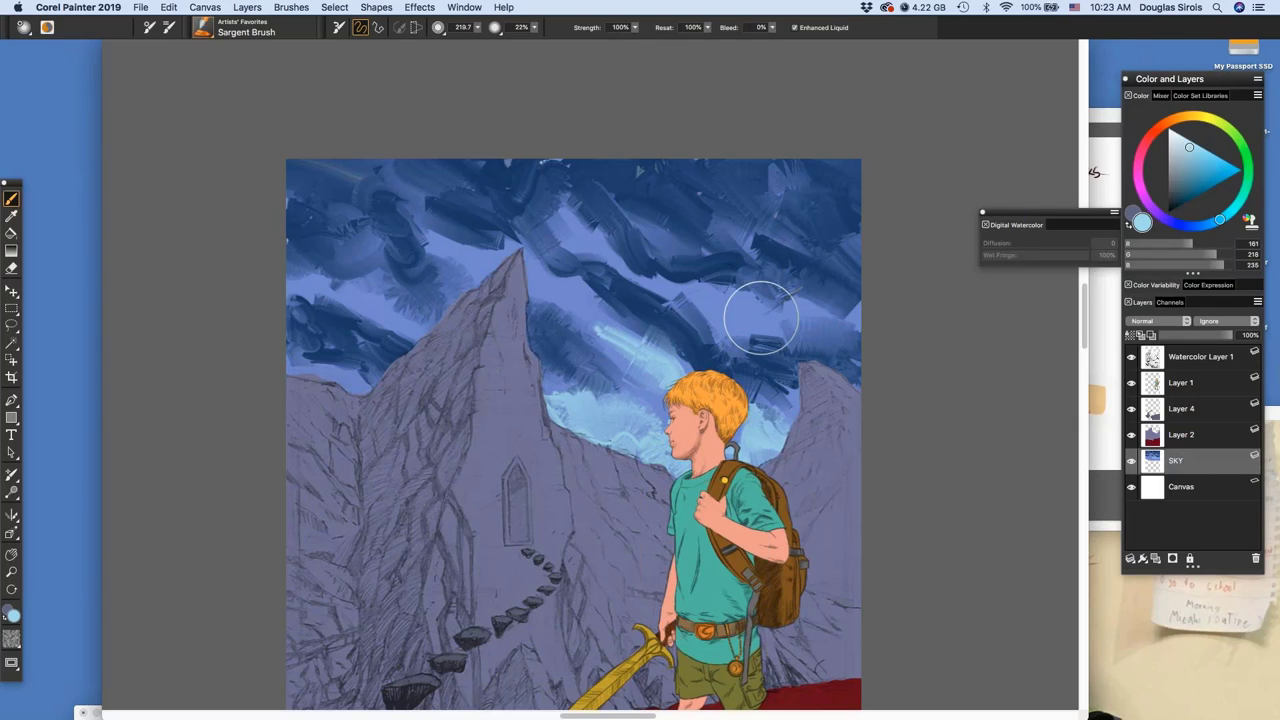
Paint light blue streaks in the sky above the boy's head and low over the rocks on the far left
{"action": "mouse_move", "coordinate": [761, 319]}
{"action": "left_mouse_down"}
{"action": "mouse_move", "coordinate": [742, 325]}
{"action": "mouse_move", "coordinate": [698, 297]}
{"action": "mouse_move", "coordinate": [765, 325]}
{"action": "left_mouse_up"}
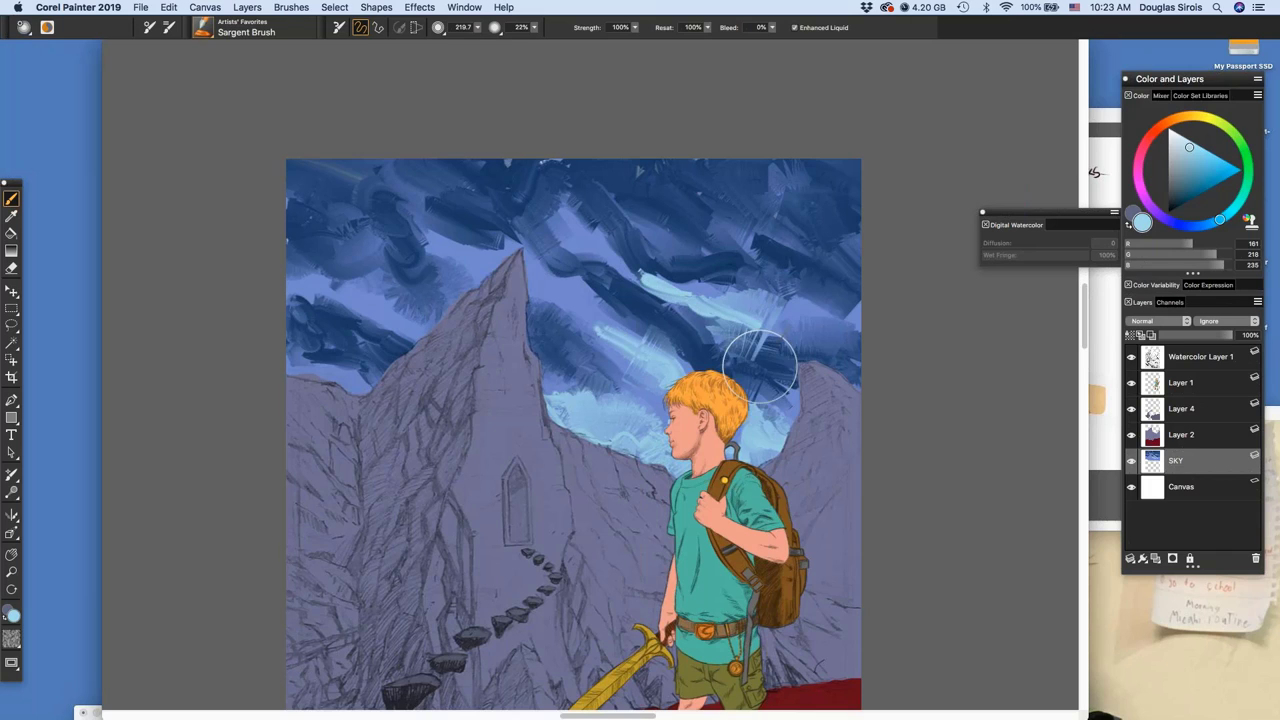
{"action": "left_click_drag", "start_coordinate": [788, 404], "coordinate": [762, 436]}
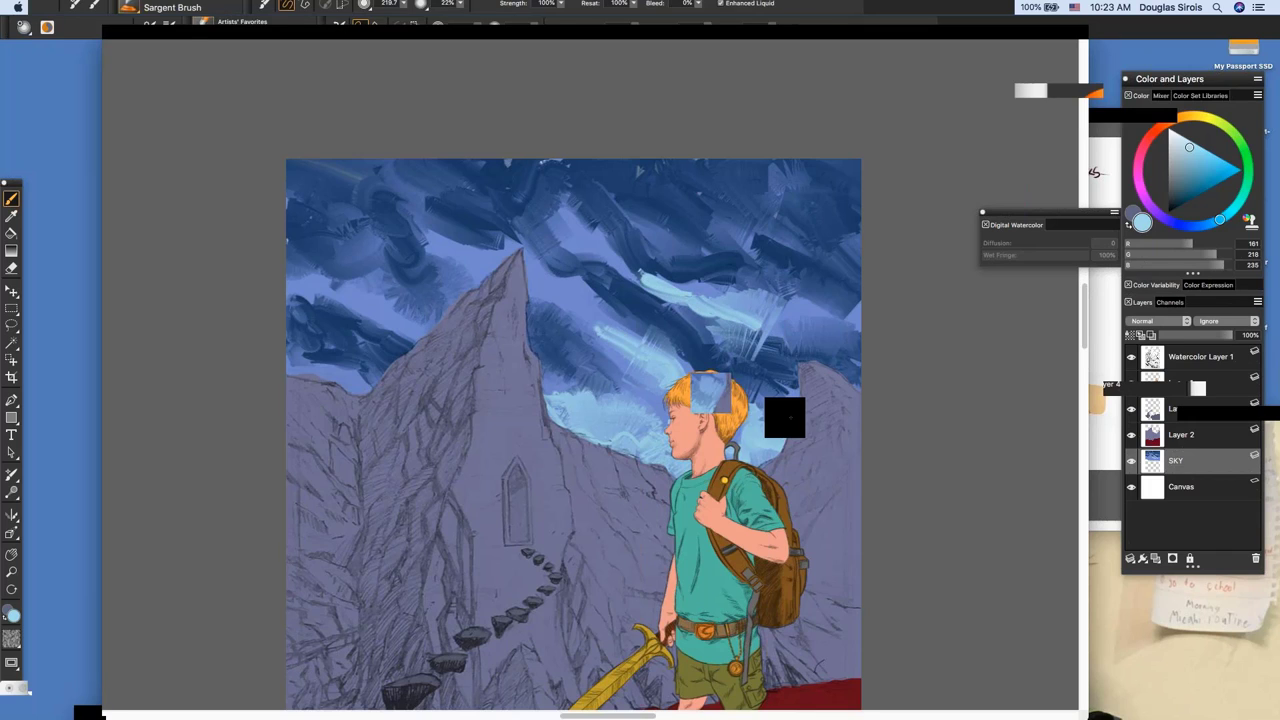
{"action": "left_click_drag", "start_coordinate": [412, 328], "coordinate": [356, 284]}
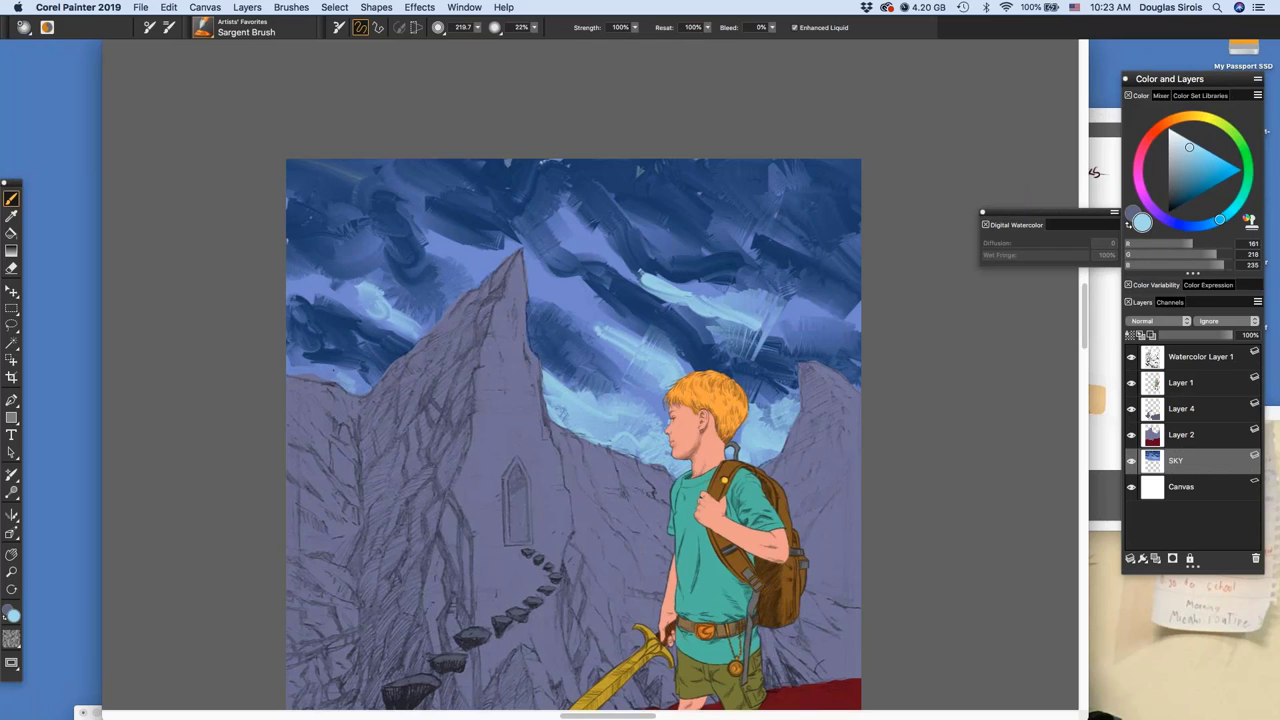
{"action": "left_click_drag", "start_coordinate": [294, 361], "coordinate": [372, 386]}
{"action": "left_click_drag", "start_coordinate": [370, 376], "coordinate": [322, 338]}
{"action": "mouse_move", "coordinate": [345, 352]}
{"action": "left_mouse_down"}
{"action": "mouse_move", "coordinate": [314, 337]}
{"action": "mouse_move", "coordinate": [340, 346]}
{"action": "left_mouse_up"}
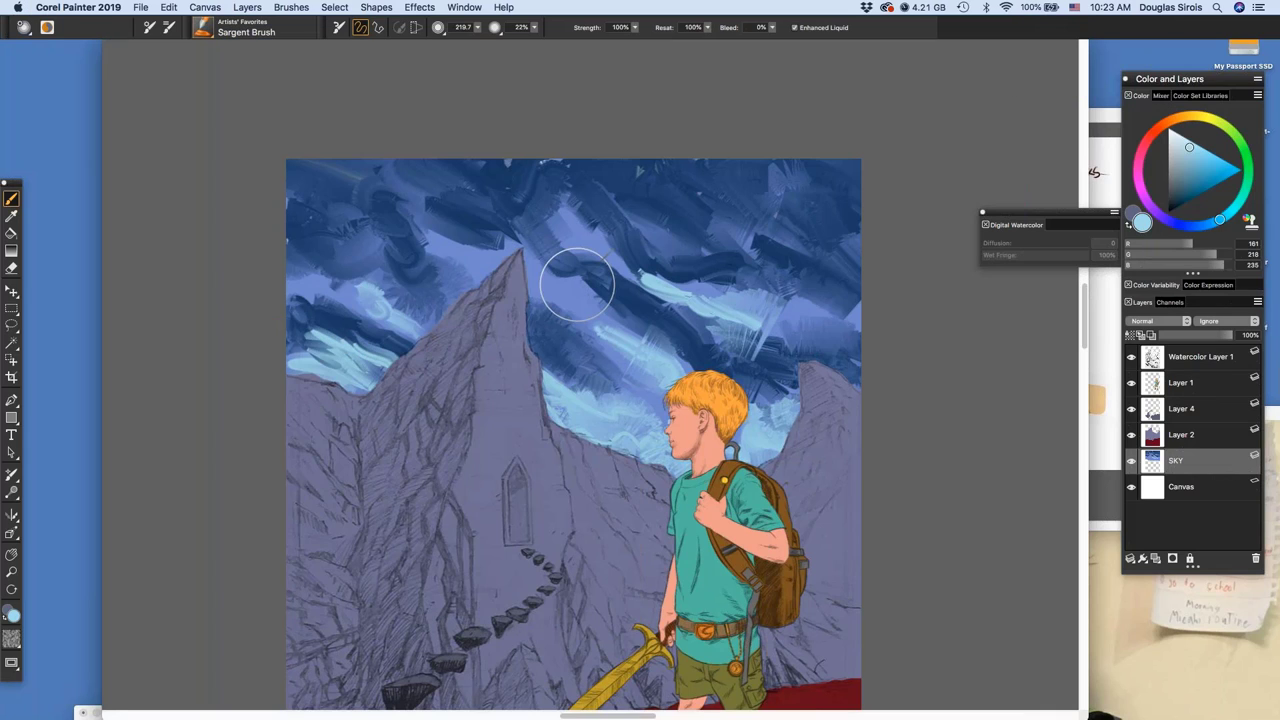
Add light blue diagonal cloud streaks behind the mountain peak, across the upper middle of the sky and toward its right edge
{"action": "mouse_move", "coordinate": [506, 254]}
{"action": "left_mouse_down"}
{"action": "mouse_move", "coordinate": [452, 248]}
{"action": "mouse_move", "coordinate": [423, 220]}
{"action": "mouse_move", "coordinate": [545, 264]}
{"action": "mouse_move", "coordinate": [440, 234]}
{"action": "mouse_move", "coordinate": [400, 206]}
{"action": "left_mouse_up"}
{"action": "mouse_move", "coordinate": [584, 228]}
{"action": "left_mouse_down"}
{"action": "mouse_move", "coordinate": [550, 202]}
{"action": "mouse_move", "coordinate": [662, 288]}
{"action": "mouse_move", "coordinate": [790, 295]}
{"action": "mouse_move", "coordinate": [690, 287]}
{"action": "left_mouse_up"}
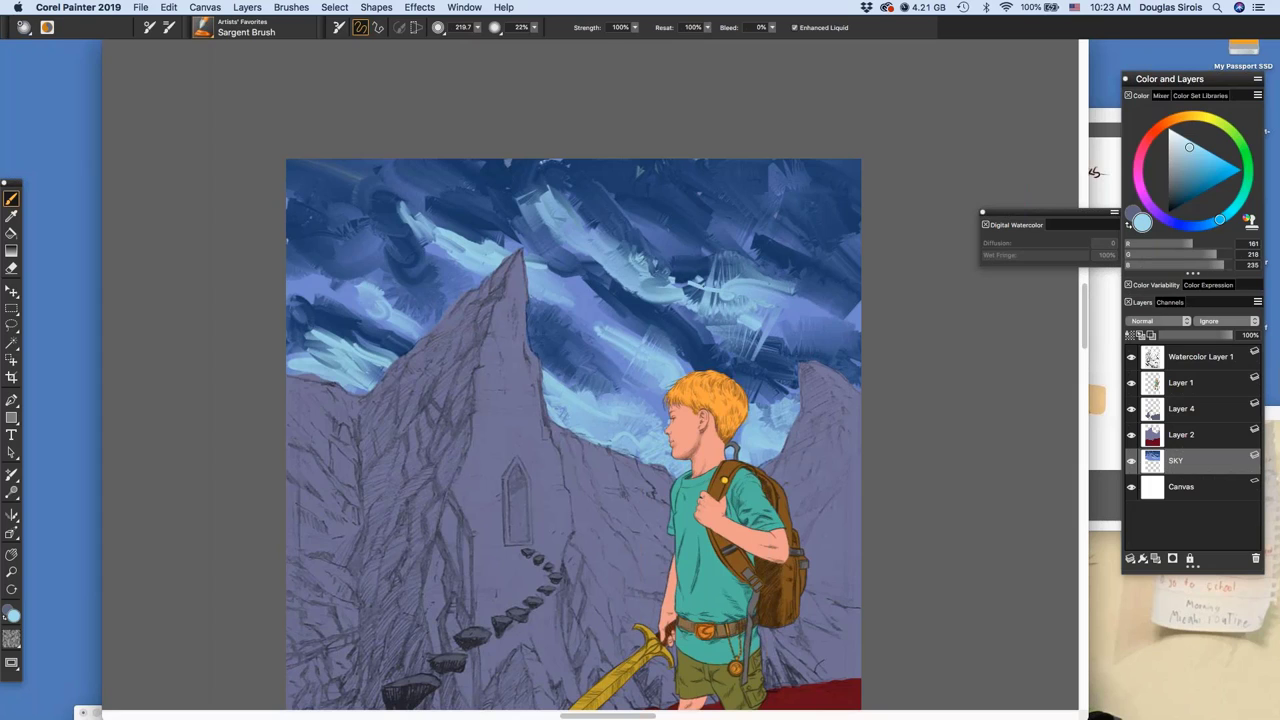
{"action": "mouse_move", "coordinate": [800, 335]}
{"action": "left_mouse_down"}
{"action": "mouse_move", "coordinate": [855, 310]}
{"action": "mouse_move", "coordinate": [850, 355]}
{"action": "left_mouse_up"}
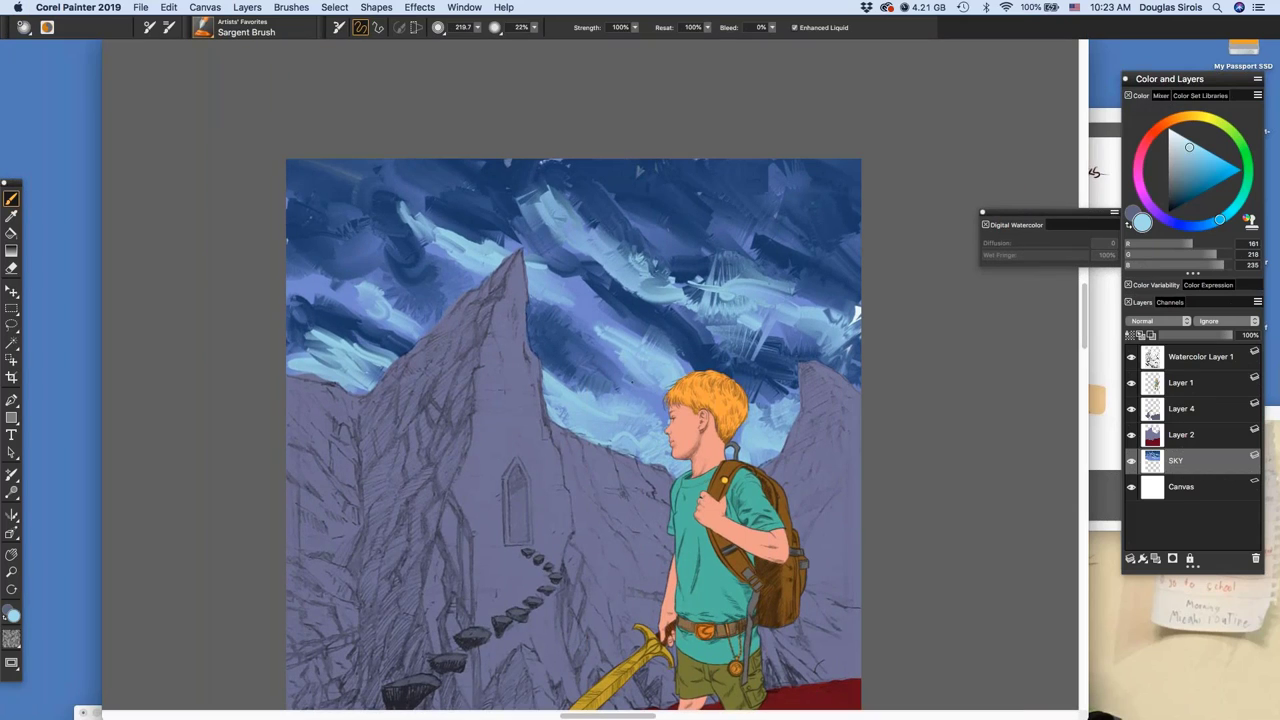
{"action": "left_click_drag", "start_coordinate": [575, 316], "coordinate": [638, 382]}
{"action": "mouse_move", "coordinate": [750, 422]}
{"action": "left_mouse_down"}
{"action": "mouse_move", "coordinate": [776, 384]}
{"action": "mouse_move", "coordinate": [790, 398]}
{"action": "left_mouse_up"}
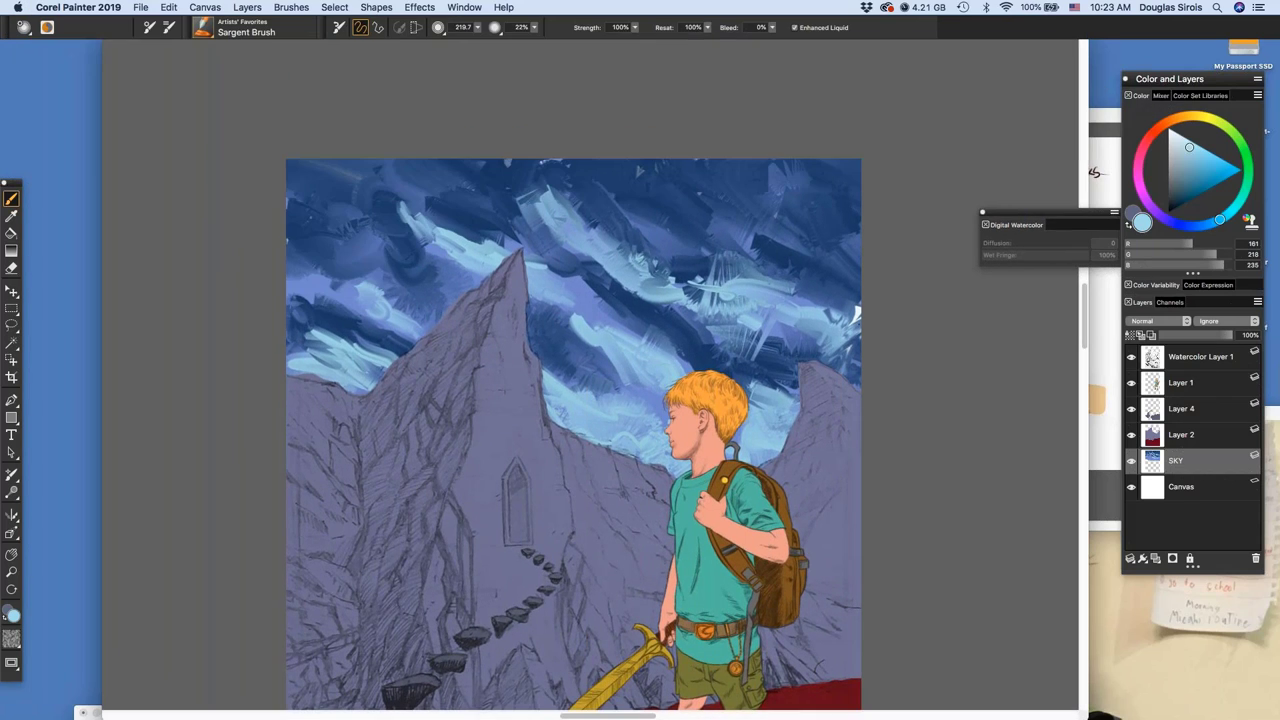
{"action": "mouse_move", "coordinate": [822, 262]}
{"action": "left_mouse_down"}
{"action": "mouse_move", "coordinate": [722, 188]}
{"action": "mouse_move", "coordinate": [828, 256]}
{"action": "left_mouse_up"}
{"action": "left_click_drag", "start_coordinate": [734, 304], "coordinate": [691, 291]}
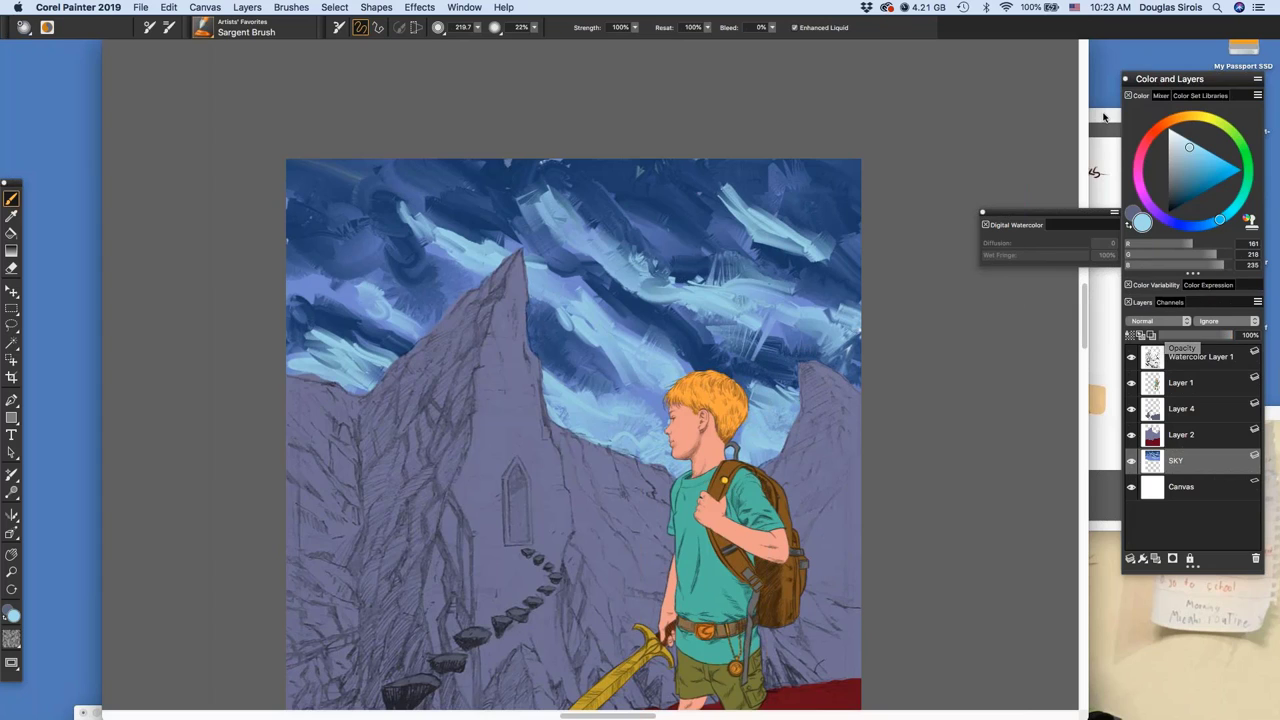
Sample the medium sky blue from the color palette document and paint accents between the light streaks around the peak and far left
{"action": "left_click", "coordinate": [1104, 117]}
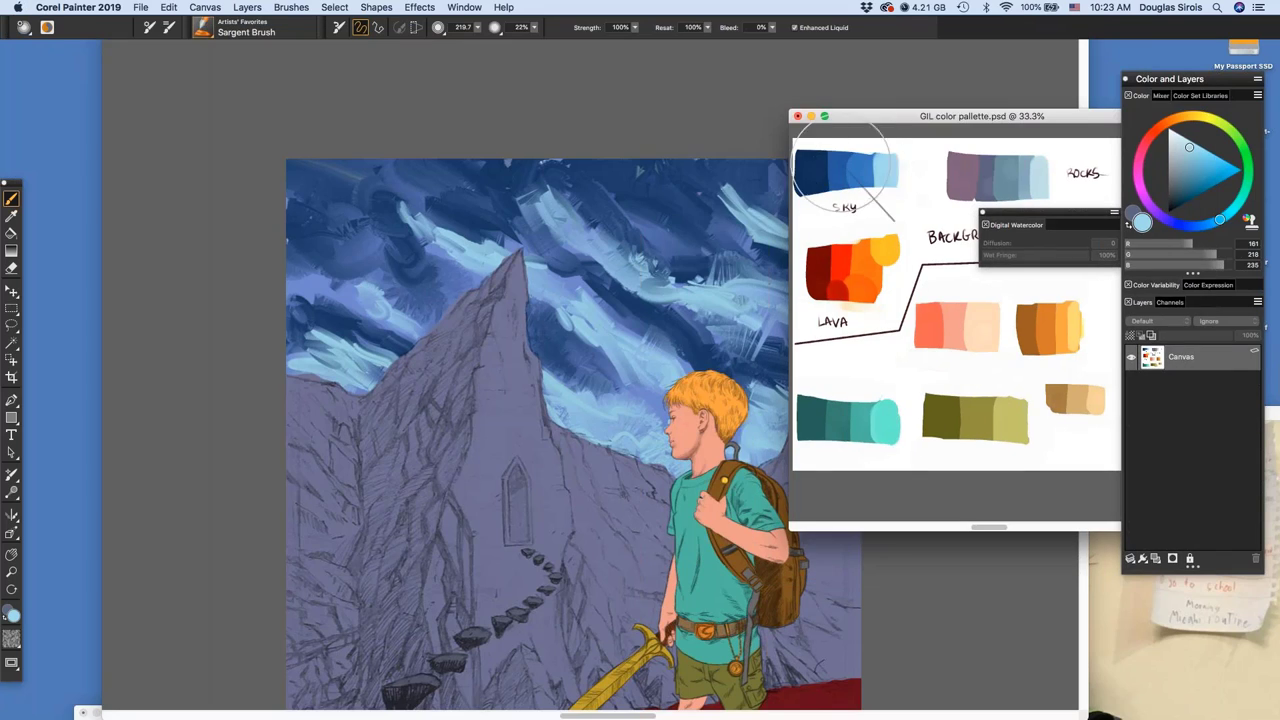
{"action": "left_click", "coordinate": [861, 170], "text": "alt"}
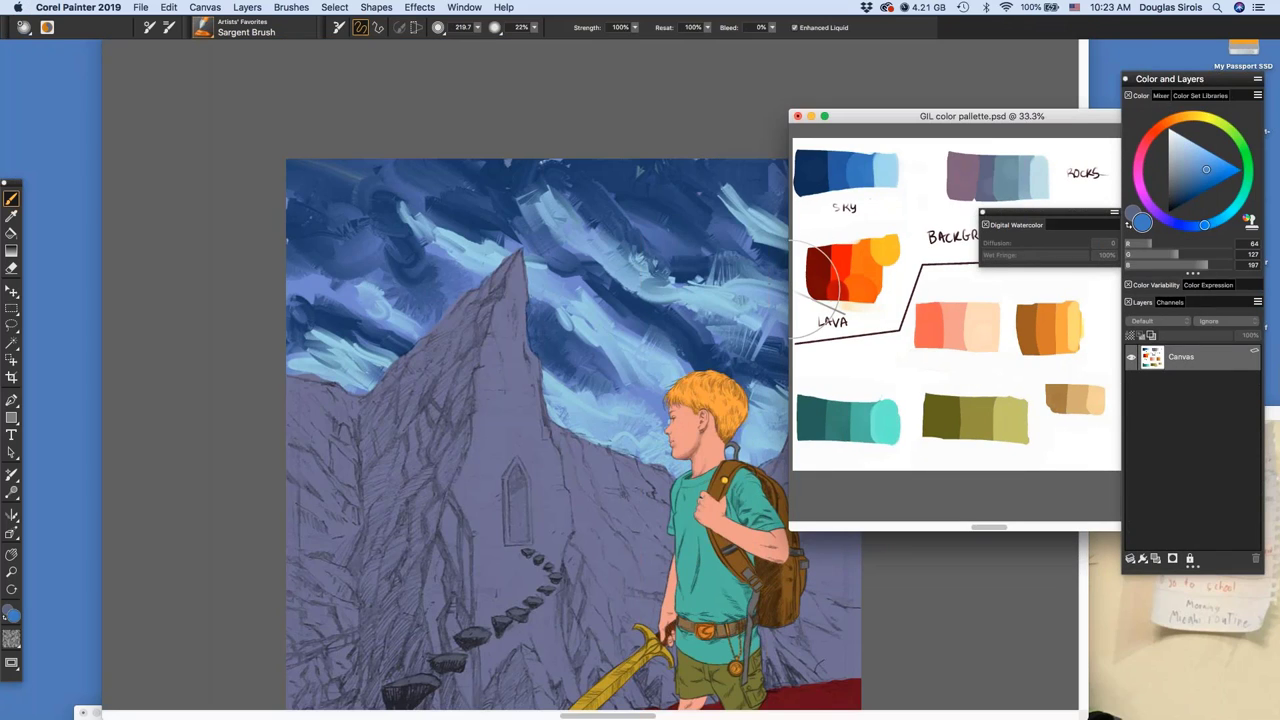
{"action": "left_click", "coordinate": [742, 376]}
{"action": "left_click_drag", "start_coordinate": [734, 382], "coordinate": [797, 400]}
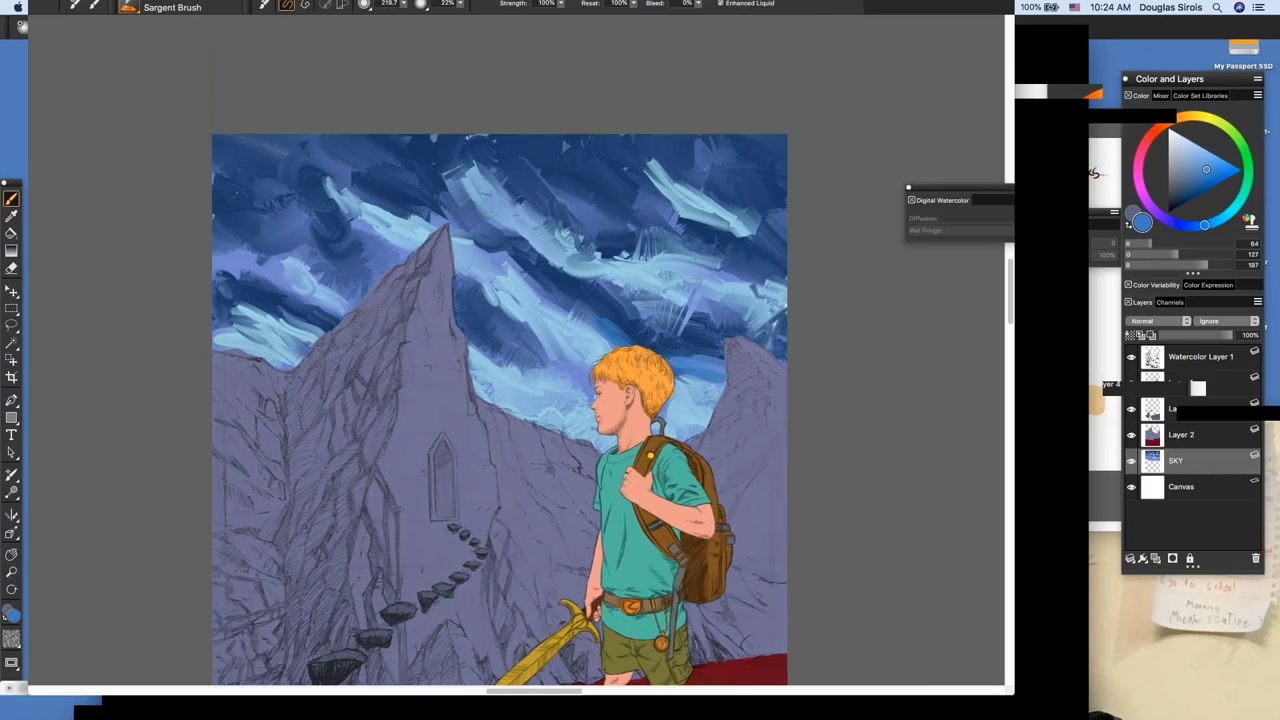
{"action": "mouse_move", "coordinate": [616, 360]}
{"action": "left_mouse_down"}
{"action": "mouse_move", "coordinate": [550, 300]}
{"action": "mouse_move", "coordinate": [572, 322]}
{"action": "left_mouse_up"}
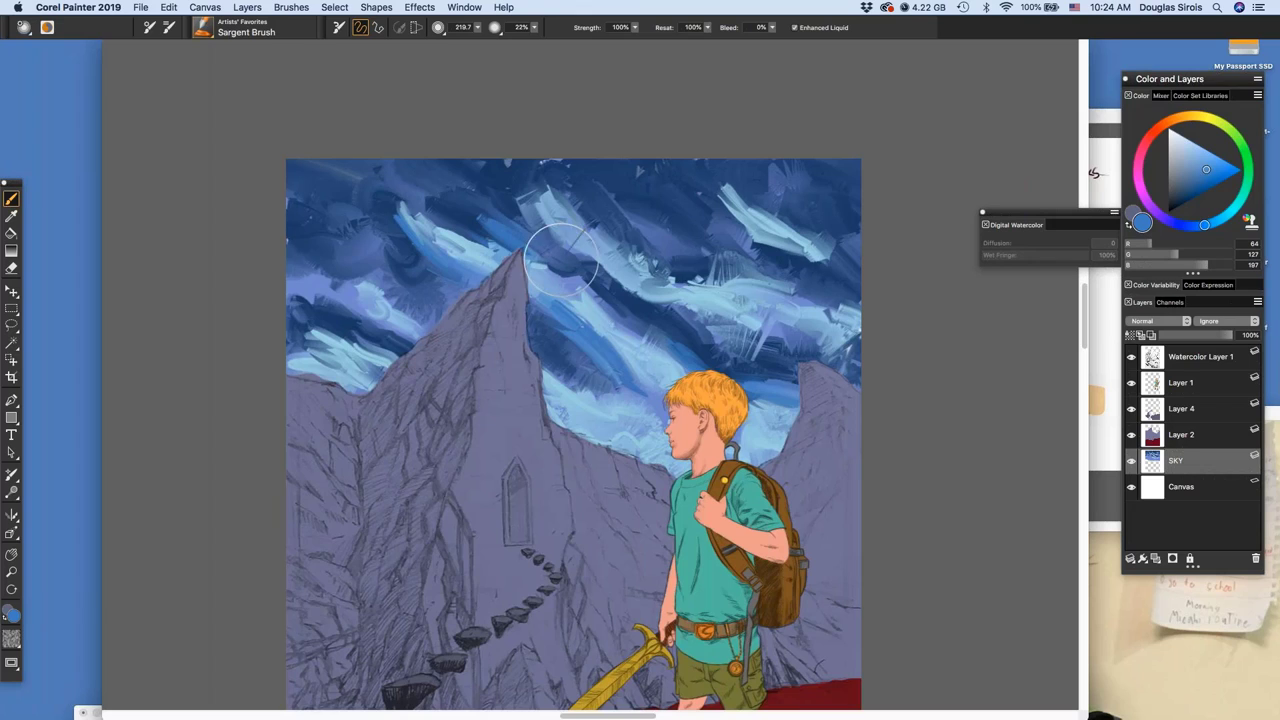
{"action": "left_click_drag", "start_coordinate": [385, 358], "coordinate": [316, 333]}
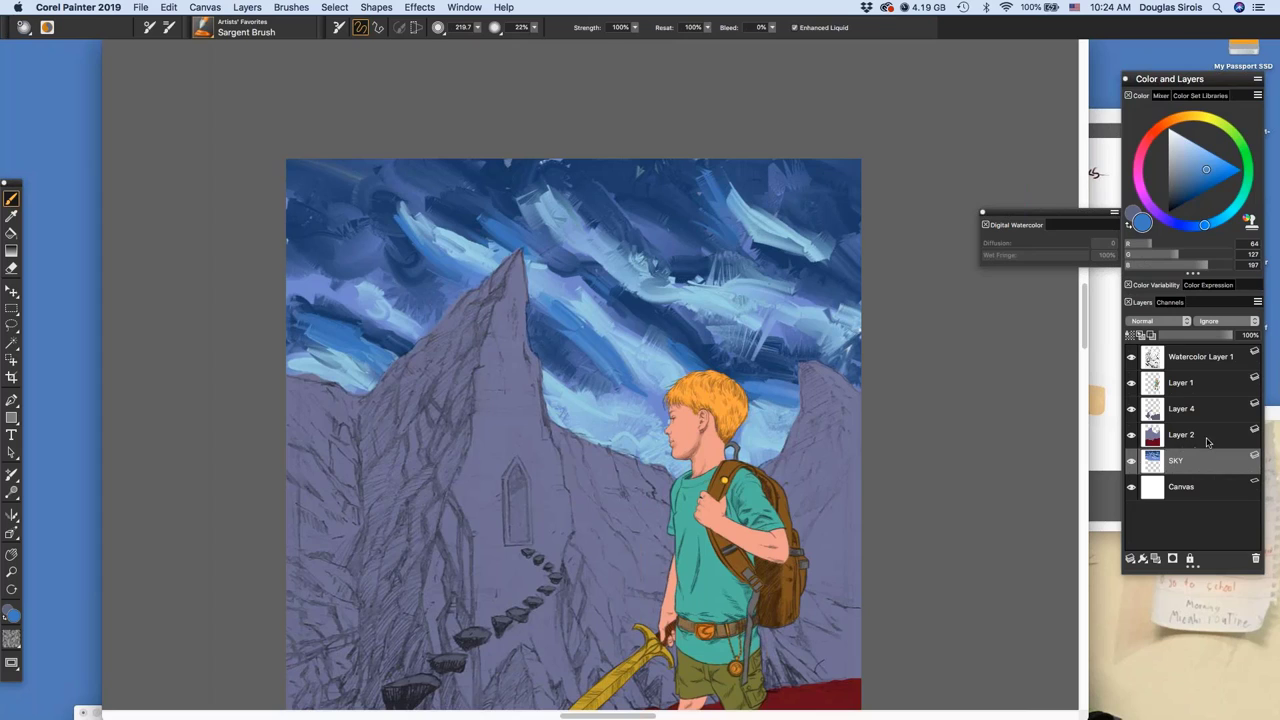
Rename Layer 2 as Mountains and turn on Preserve Transparency for it
{"action": "left_click", "coordinate": [1190, 442]}
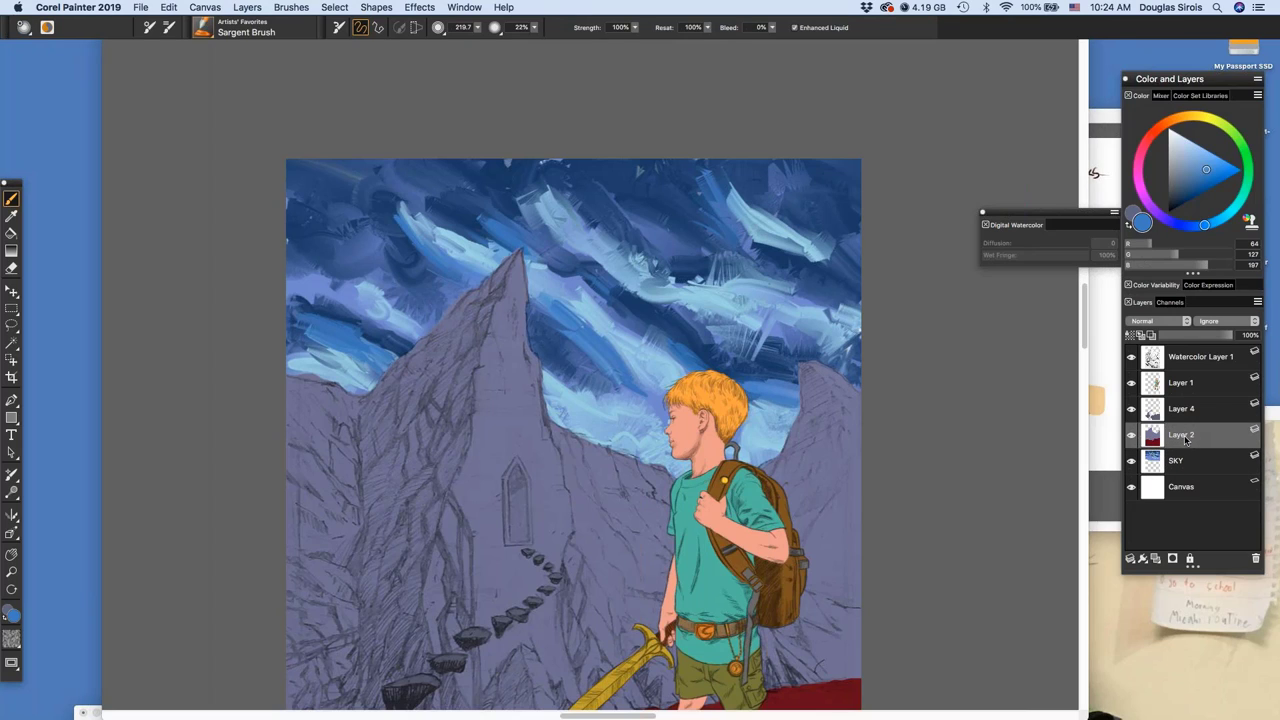
{"action": "double_click", "coordinate": [1185, 440]}
{"action": "type", "text": "Mou"}
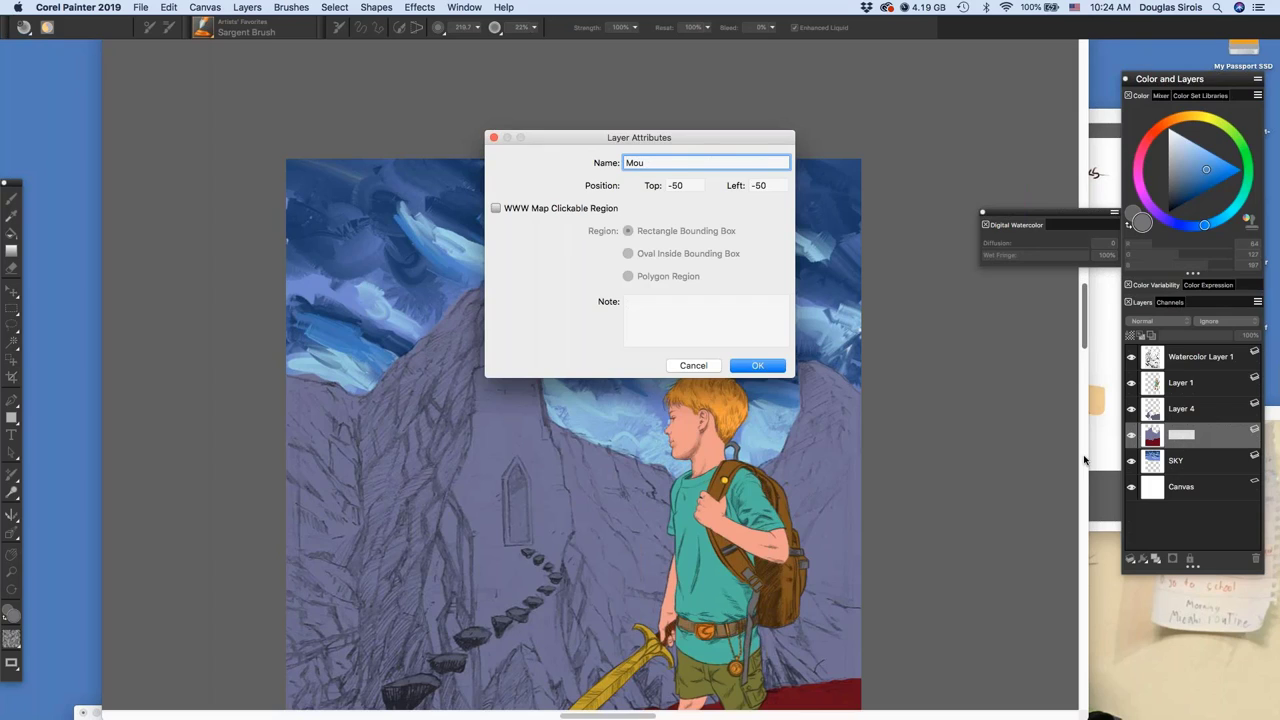
{"action": "type", "text": "ntains"}
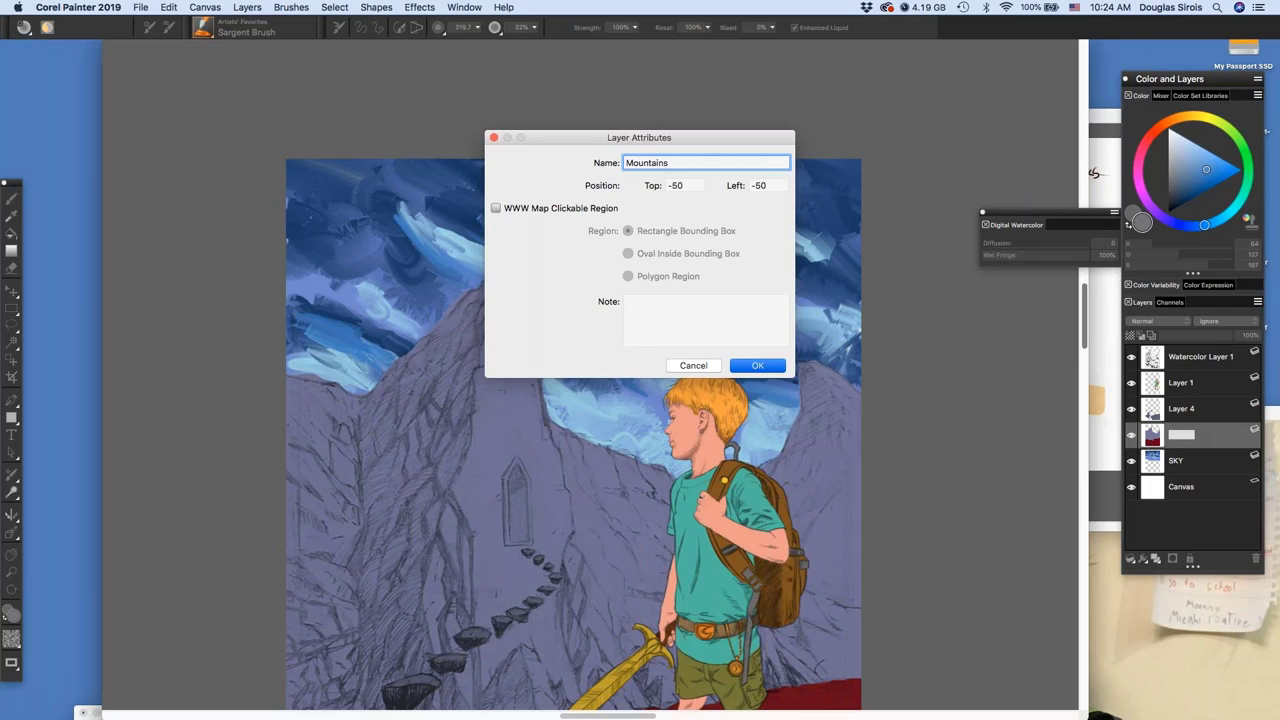
{"action": "key", "text": "Return"}
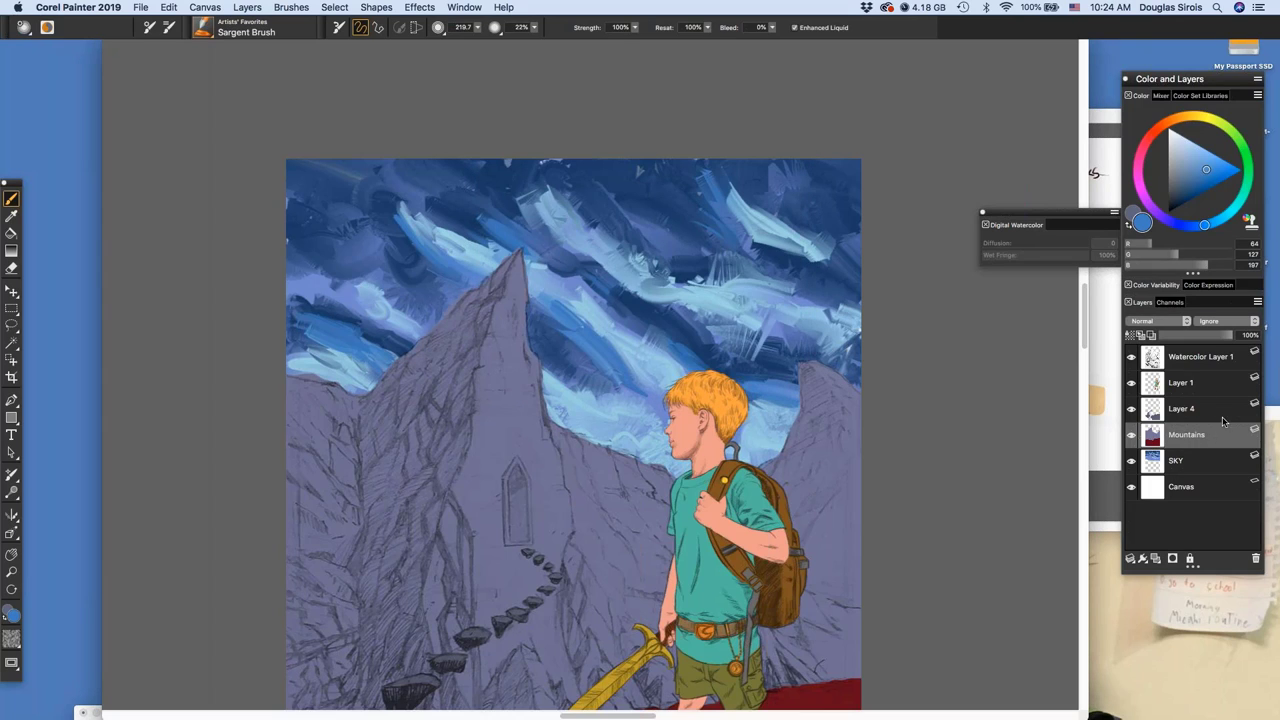
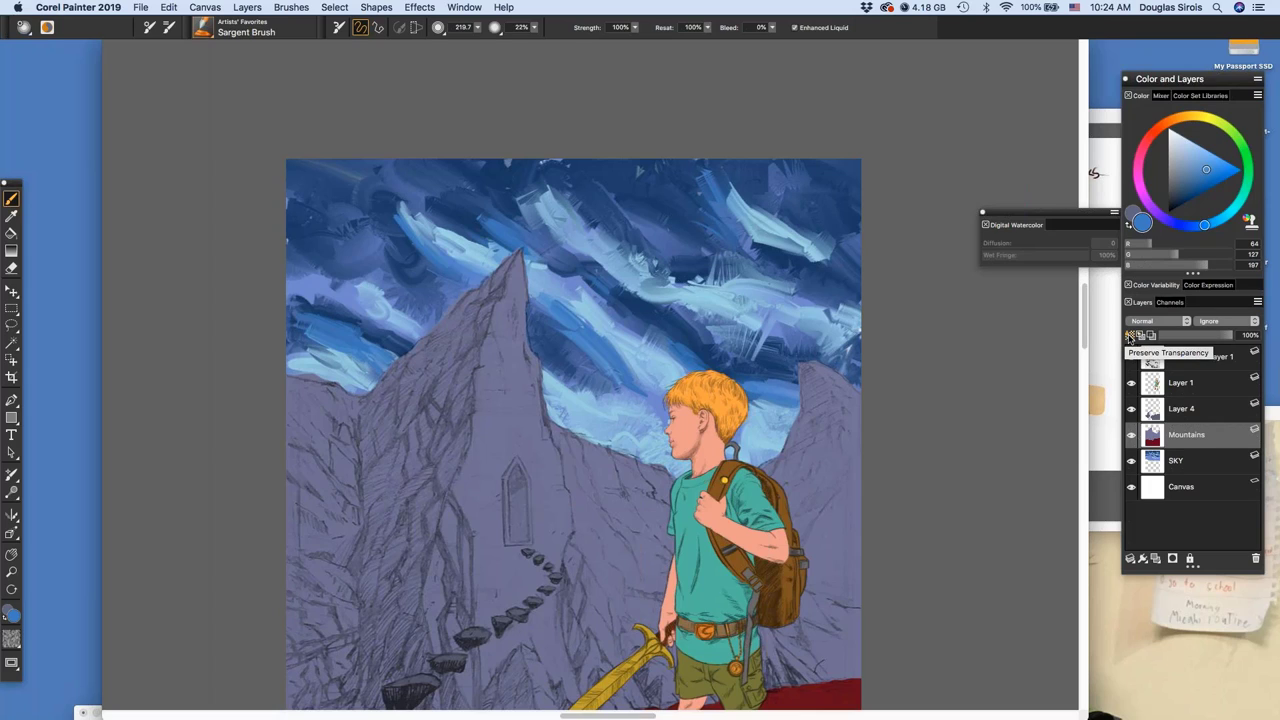
{"action": "left_click", "coordinate": [1130, 336]}
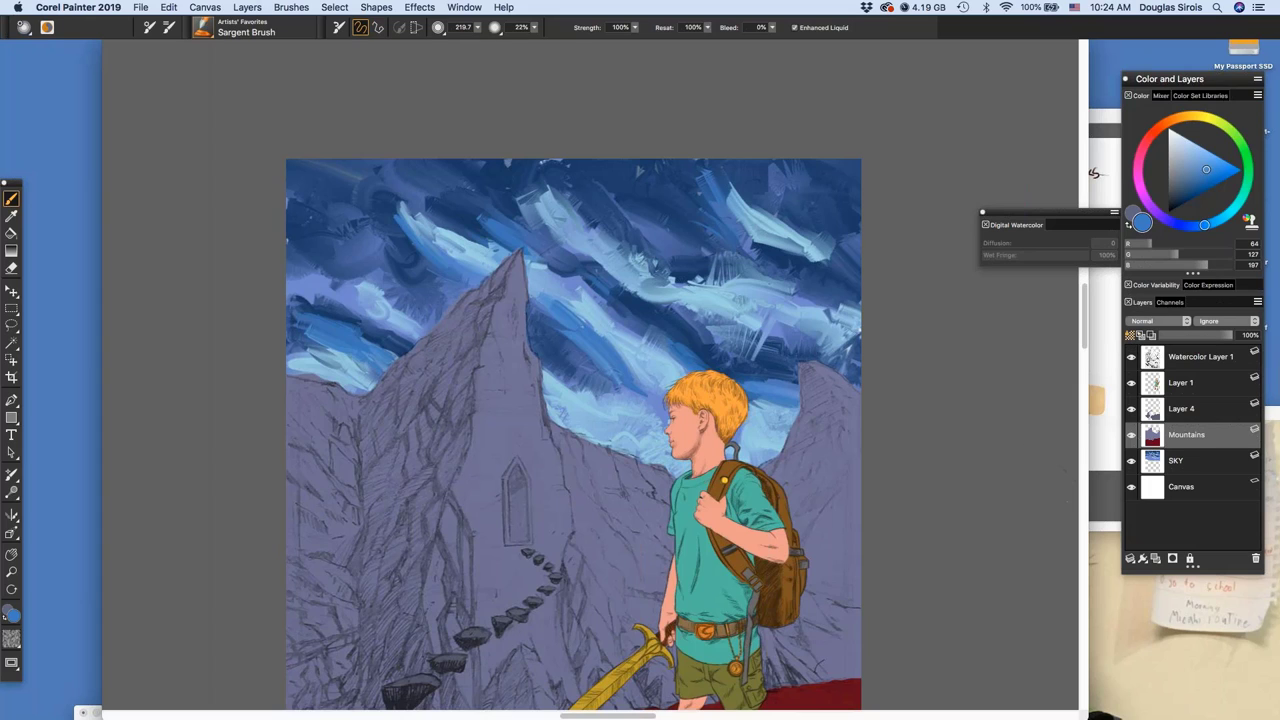
Sample a grey-blue and the lightest rock color from the palette document and lay the first highlights on the peak's right face
{"action": "left_click", "coordinate": [1105, 330]}
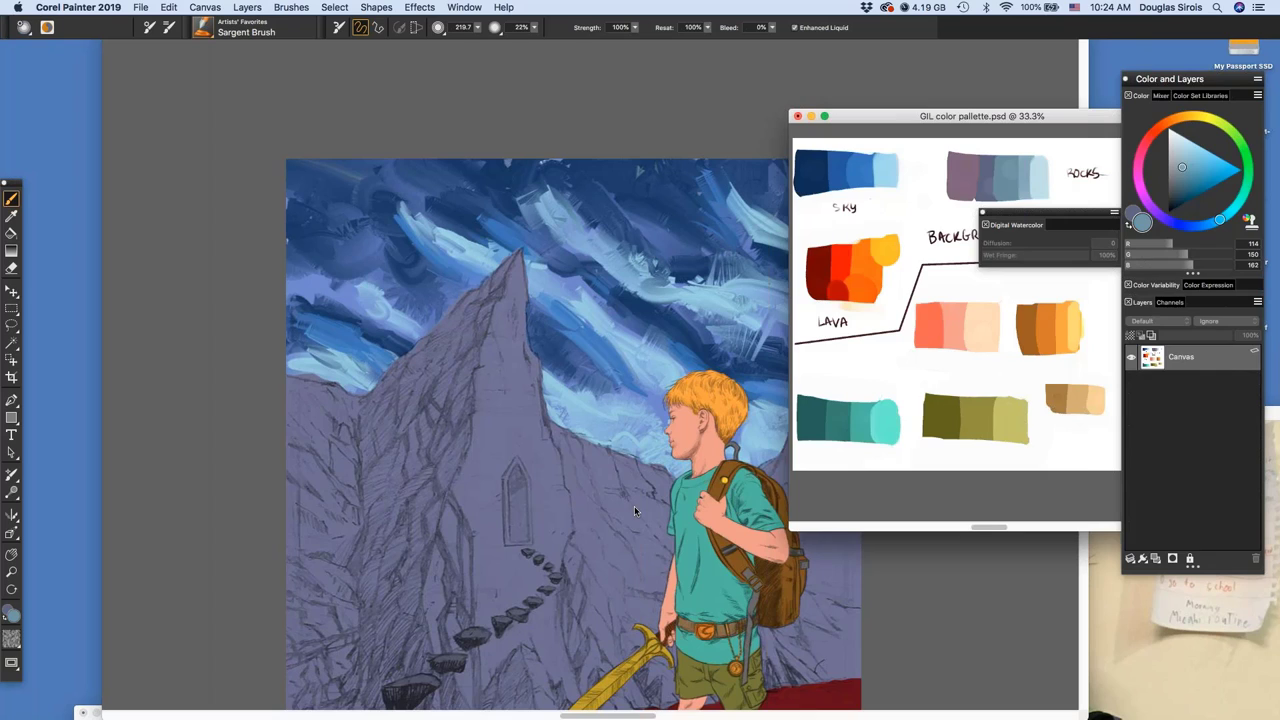
{"action": "key", "text": "super+grave"}
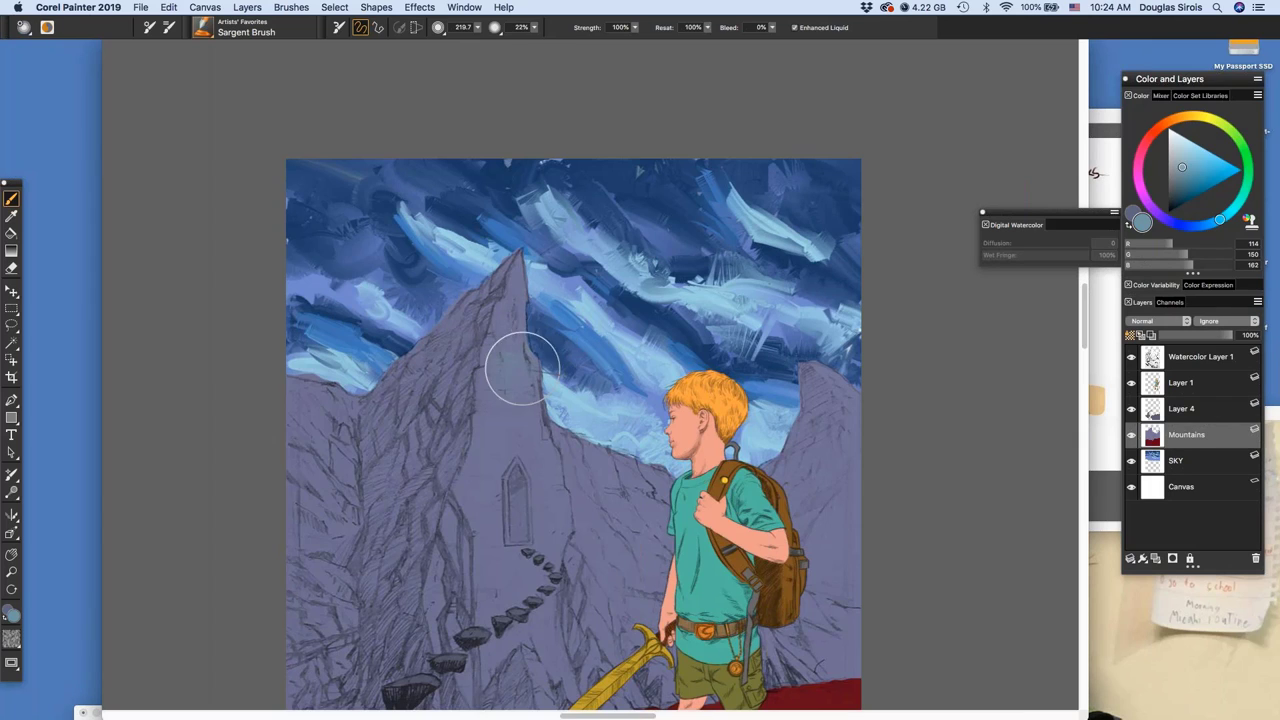
{"action": "left_click", "coordinate": [1104, 174]}
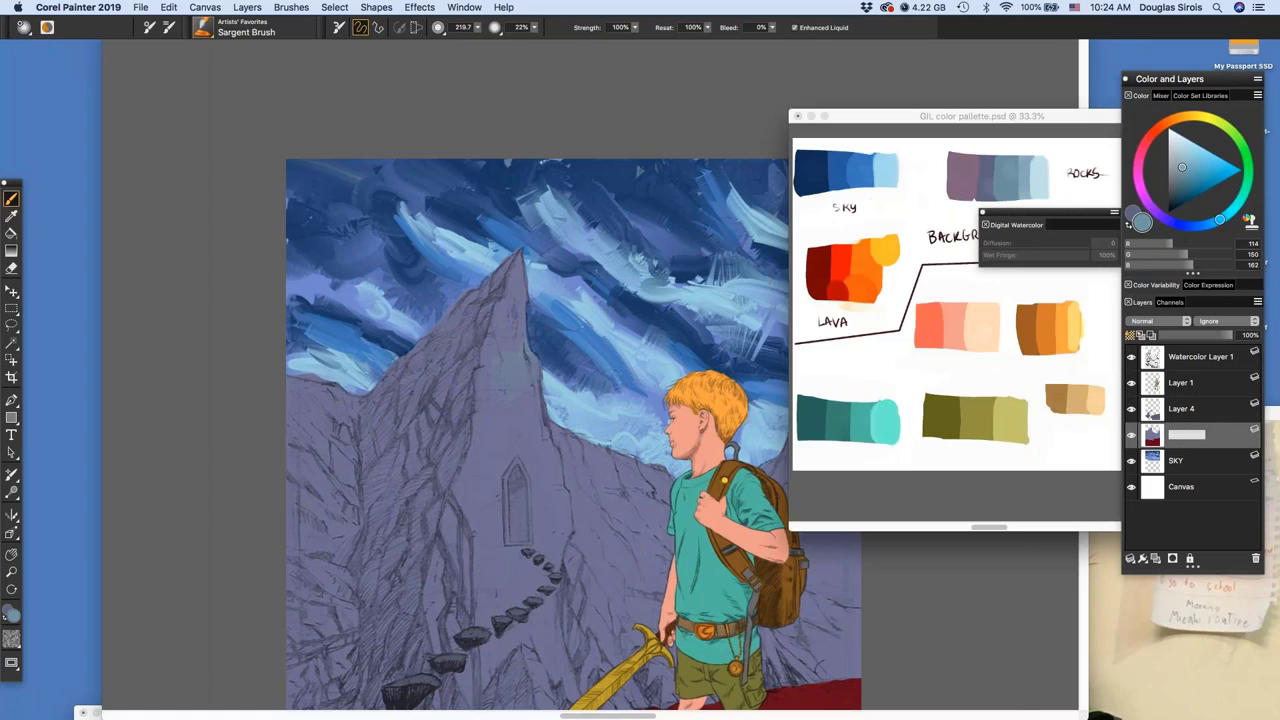
{"action": "left_click", "coordinate": [1038, 176], "text": "alt"}
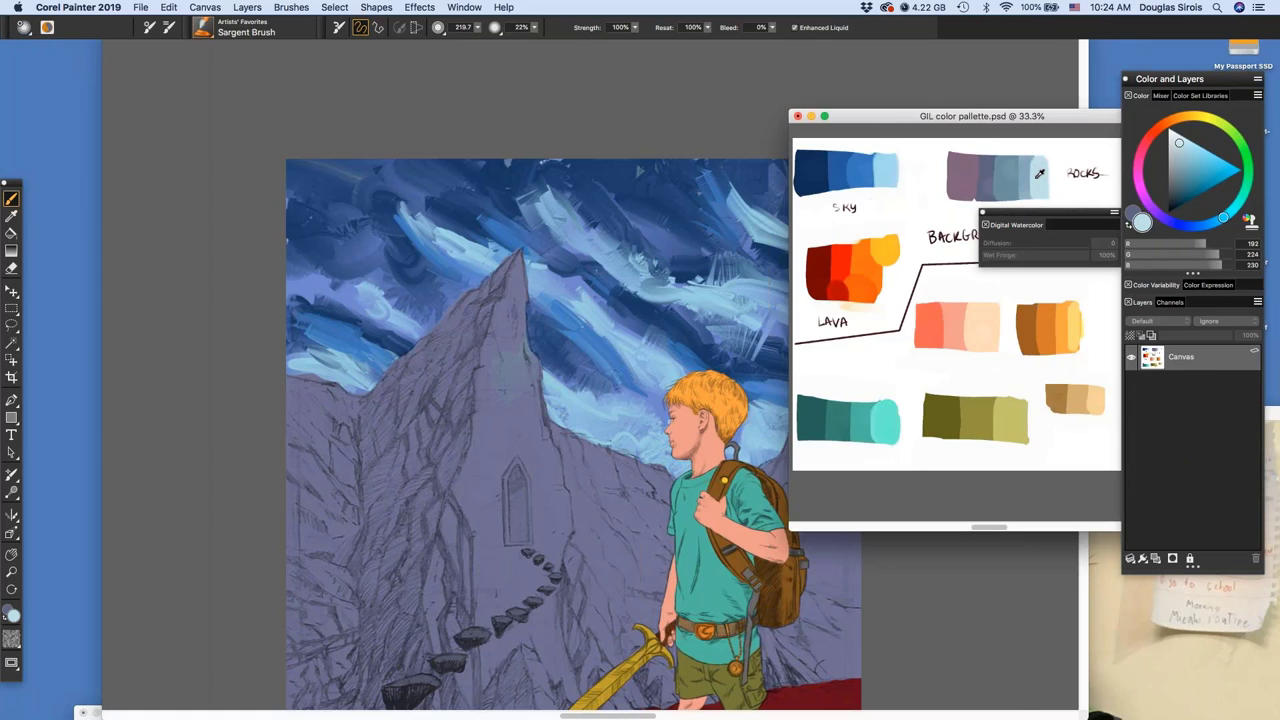
{"action": "left_click", "coordinate": [608, 406]}
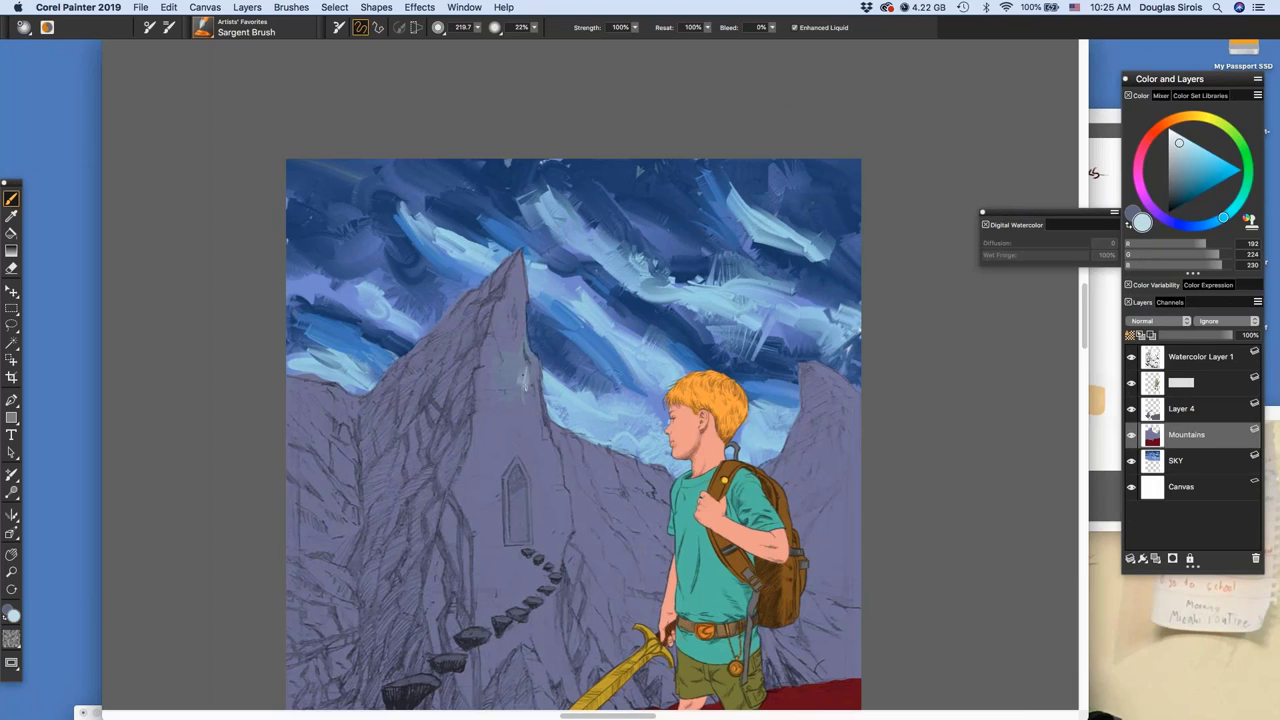
{"action": "left_click_drag", "start_coordinate": [521, 378], "coordinate": [520, 310]}
{"action": "key", "text": "super+m"}
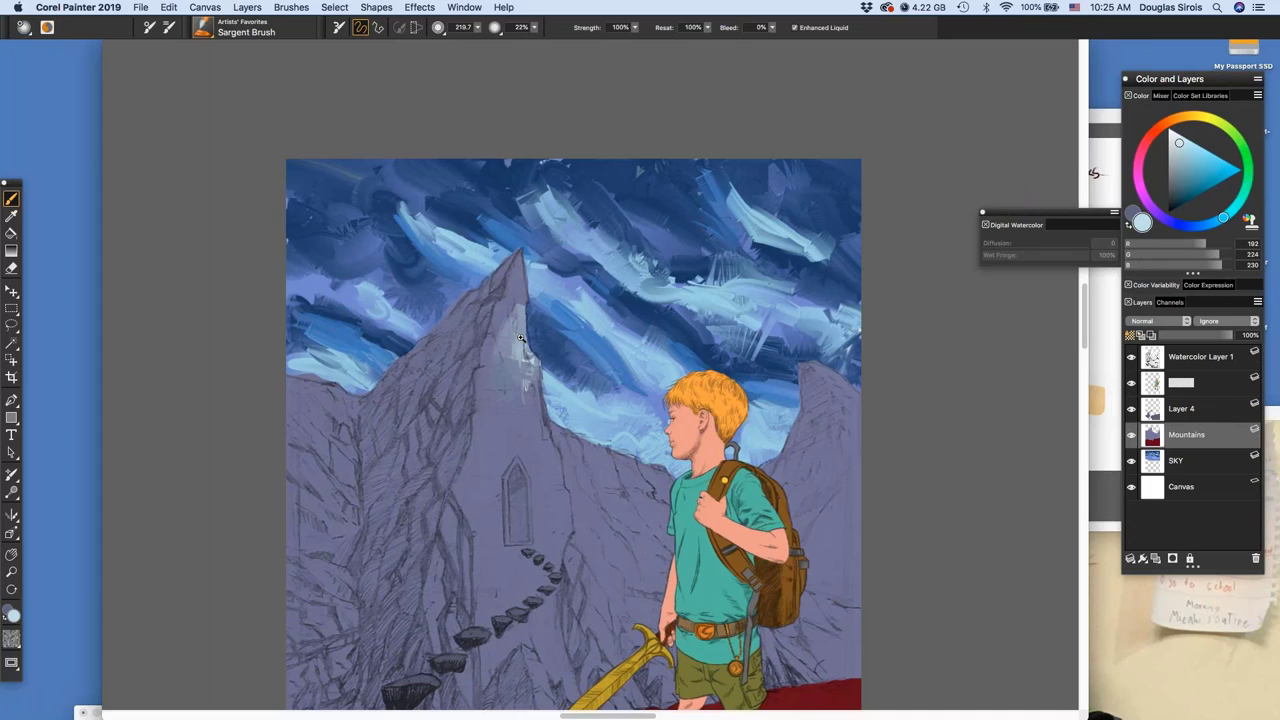
Reduce the brush size to 66.8 and paint pale highlights from the peak's tip down its right face toward the arched window
{"action": "left_click", "coordinate": [521, 338], "text": "super"}
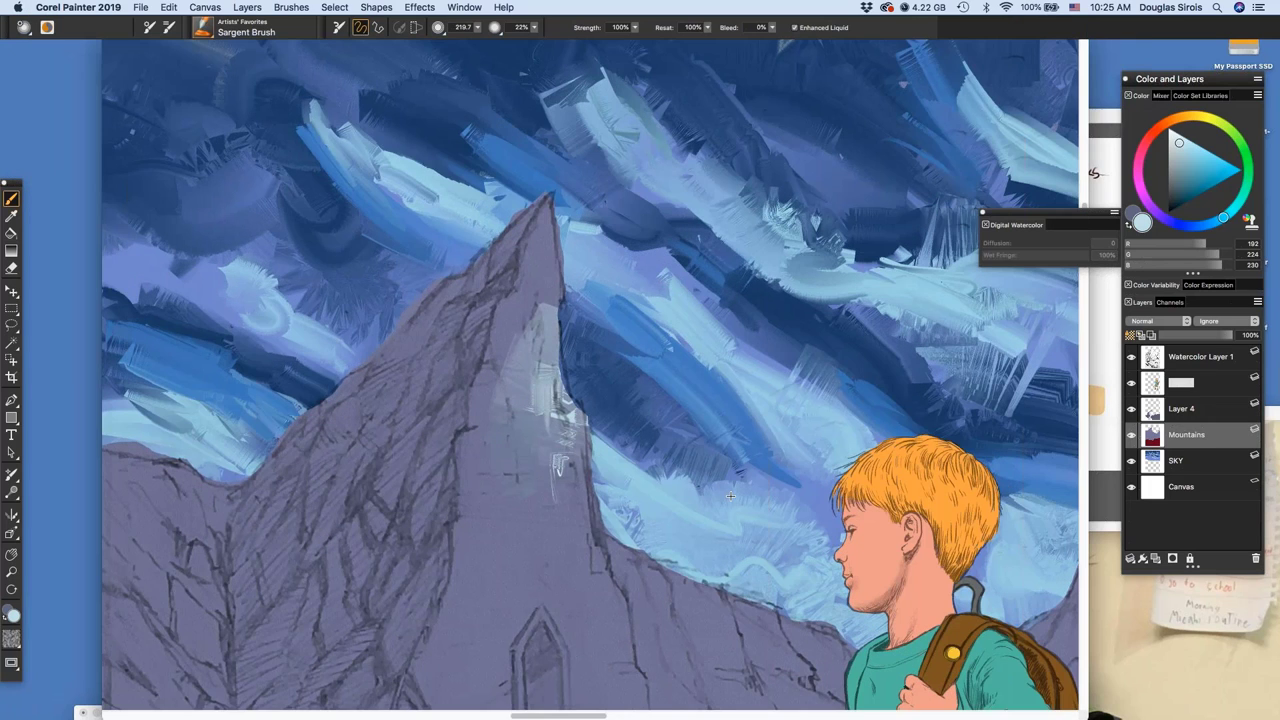
{"action": "scroll", "coordinate": [730, 496], "scroll_direction": "down", "scroll_amount": 1}
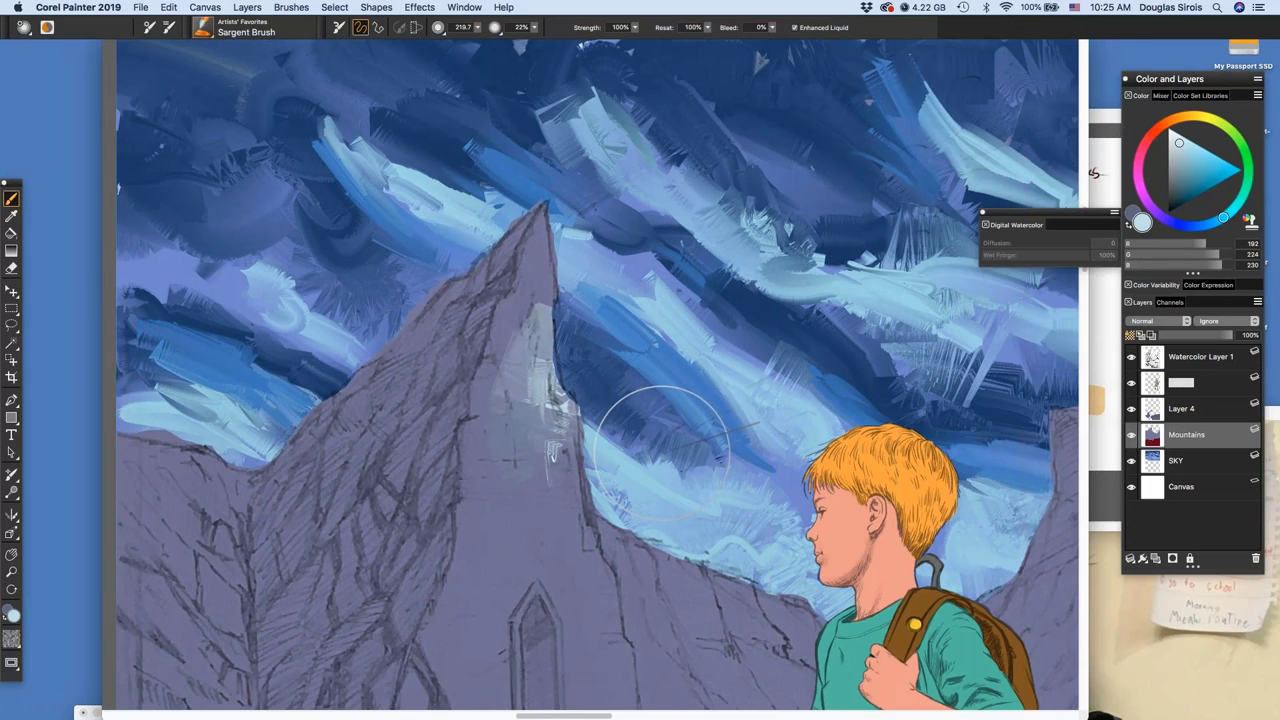
{"action": "left_click_drag", "start_coordinate": [662, 453], "coordinate": [588, 428]}
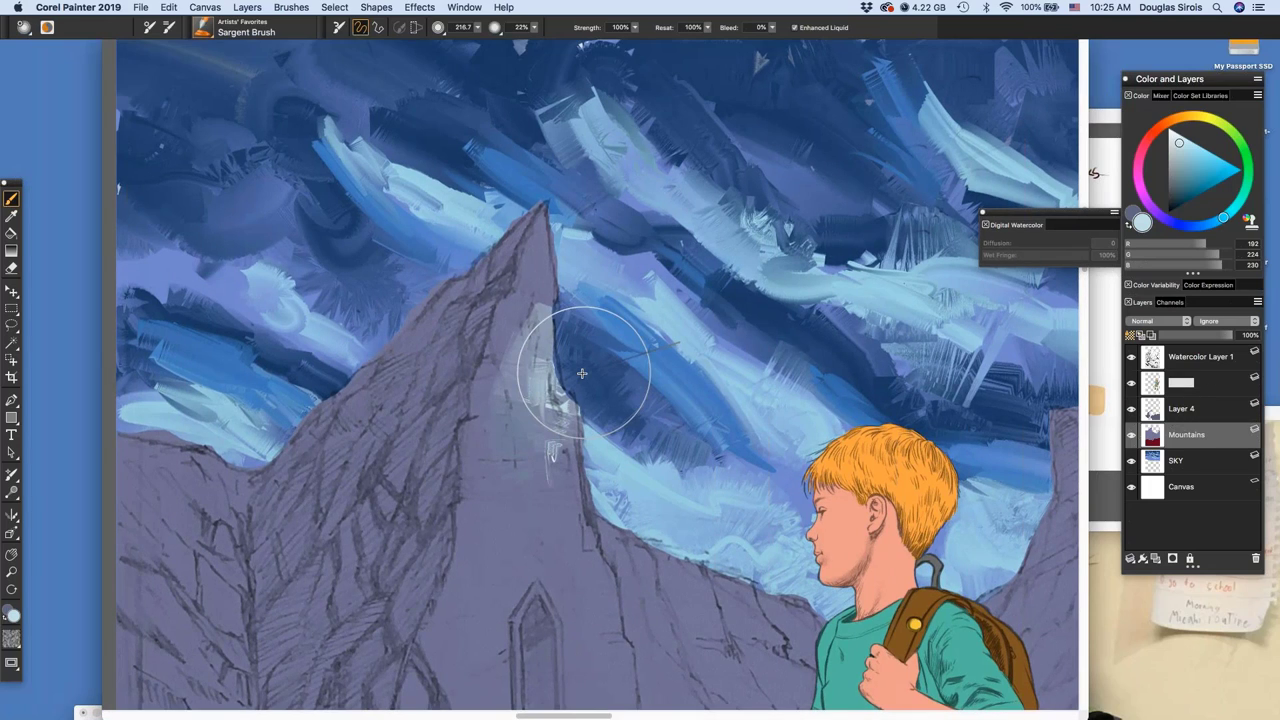
{"action": "left_click_drag", "start_coordinate": [582, 373], "coordinate": [597, 388]}
{"action": "key", "text": "super+m"}
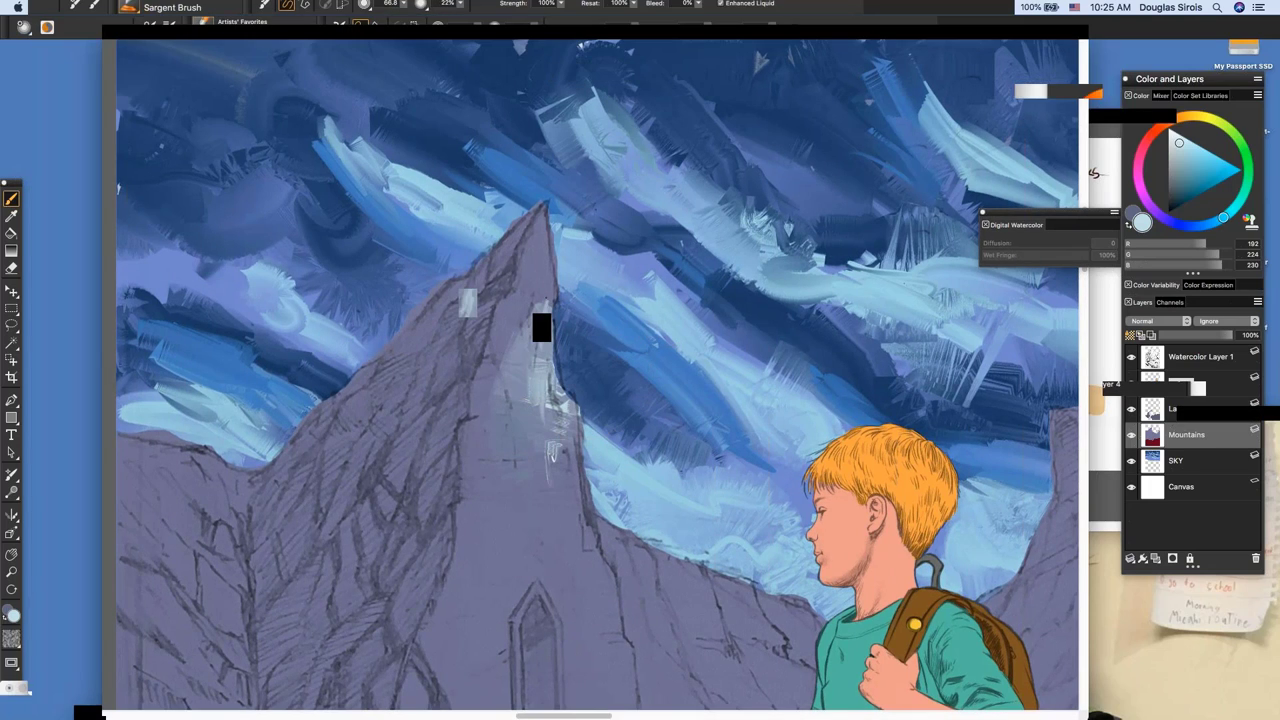
{"action": "mouse_move", "coordinate": [543, 325]}
{"action": "left_mouse_down"}
{"action": "mouse_move", "coordinate": [549, 238]}
{"action": "mouse_move", "coordinate": [520, 322]}
{"action": "mouse_move", "coordinate": [505, 316]}
{"action": "mouse_move", "coordinate": [516, 305]}
{"action": "mouse_move", "coordinate": [505, 405]}
{"action": "mouse_move", "coordinate": [516, 338]}
{"action": "left_mouse_up"}
{"action": "key", "text": "super+m"}
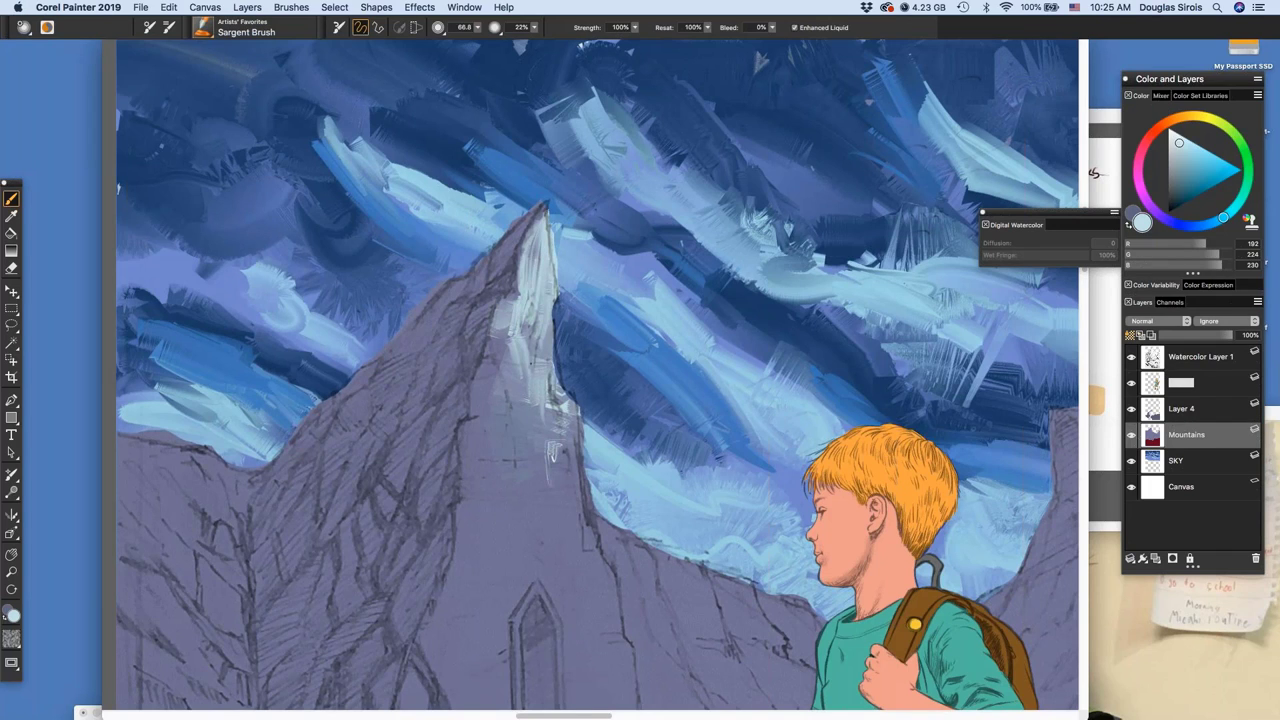
{"action": "key", "text": "super+m"}
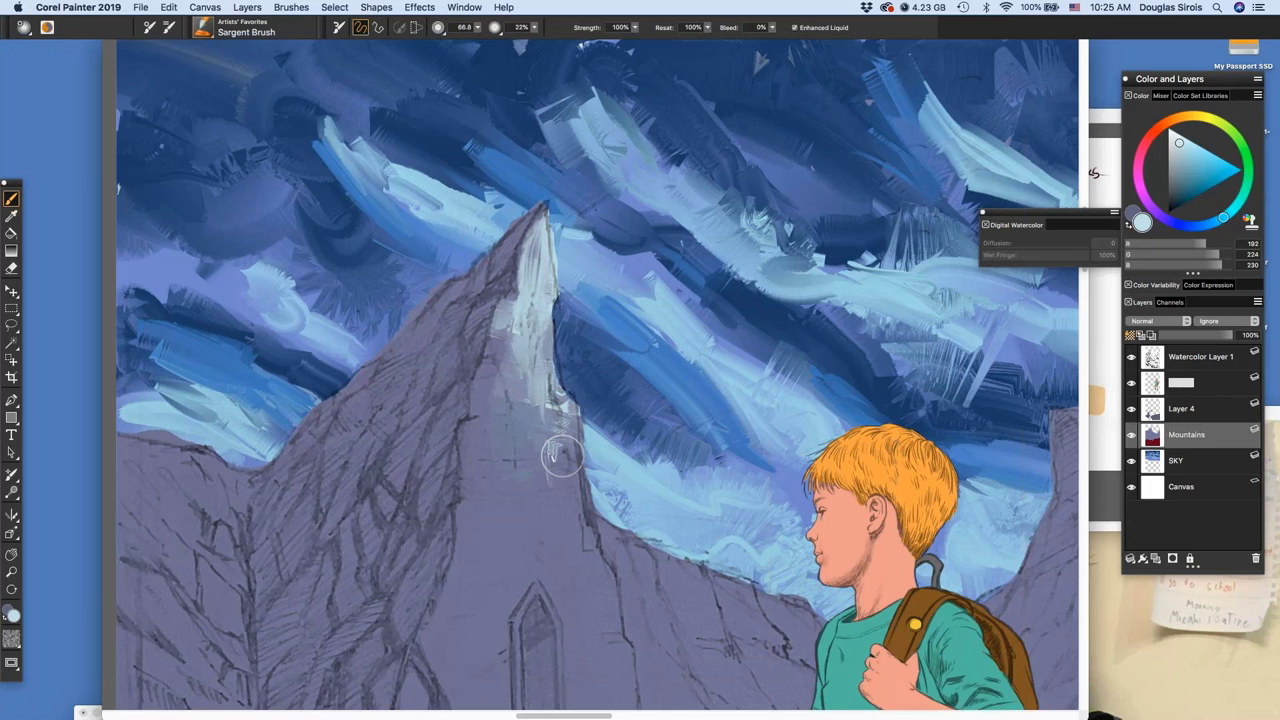
{"action": "left_click_drag", "start_coordinate": [561, 455], "coordinate": [546, 498]}
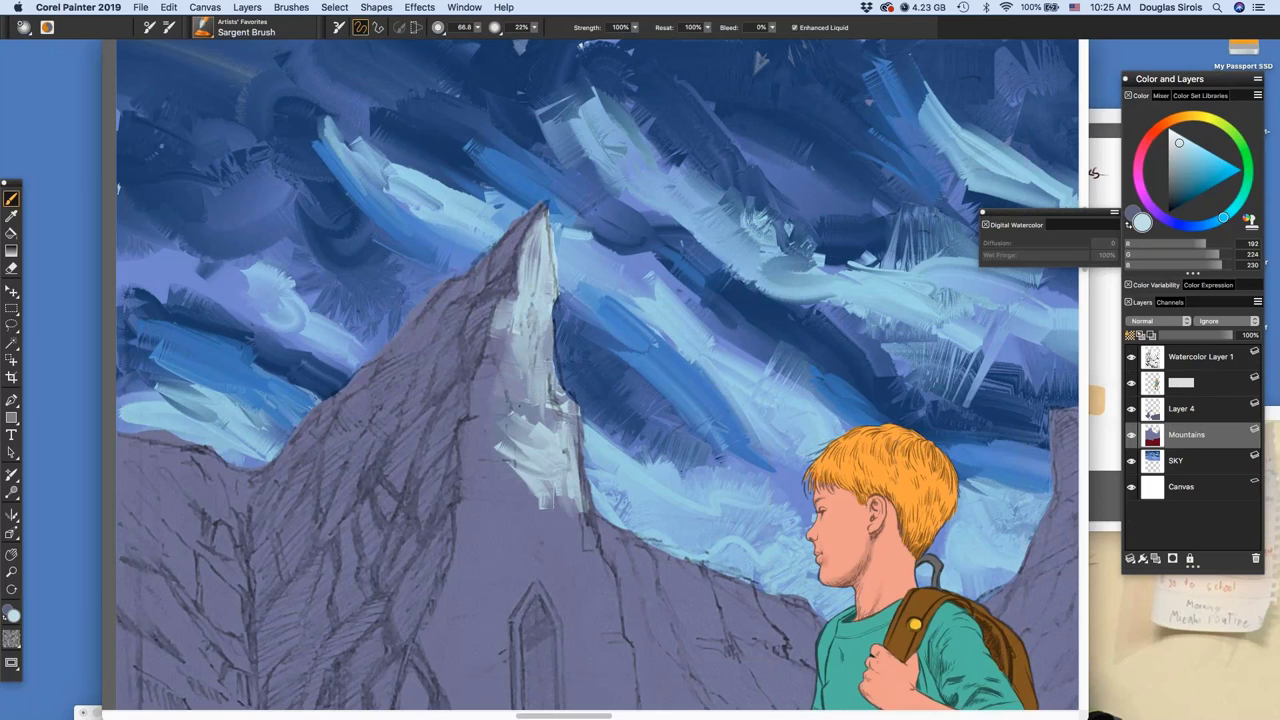
Extend the pale highlights down the peak's right face to just above and beside the arched window
{"action": "key", "text": "super+m"}
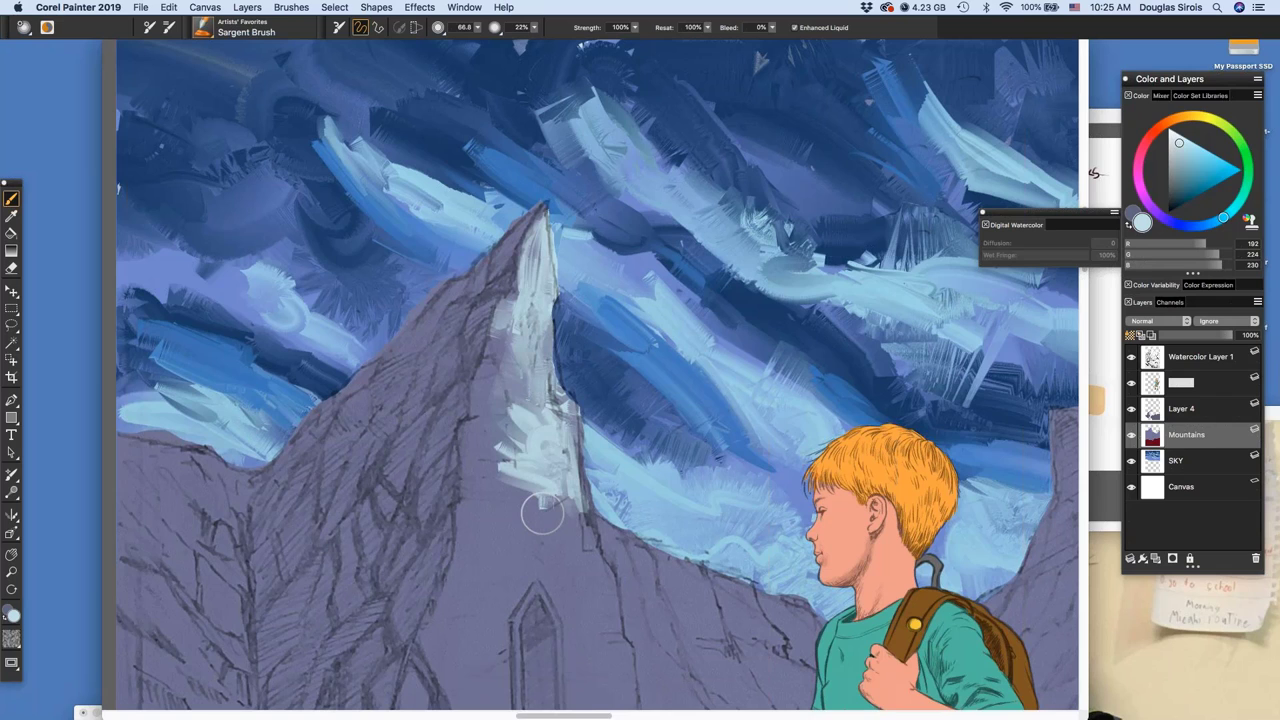
{"action": "left_click_drag", "start_coordinate": [541, 513], "coordinate": [586, 570]}
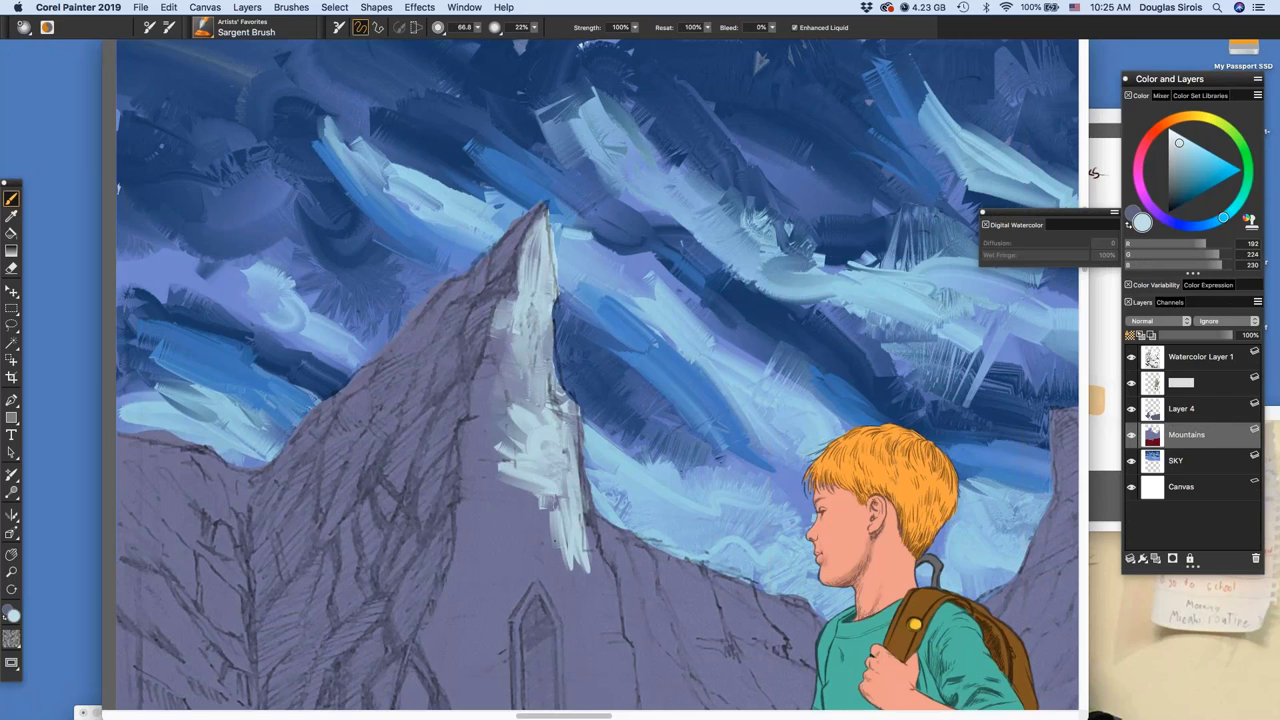
{"action": "scroll", "coordinate": [773, 320], "scroll_direction": "down", "scroll_amount": 3}
{"action": "scroll", "coordinate": [773, 320], "scroll_direction": "right", "scroll_amount": 2}
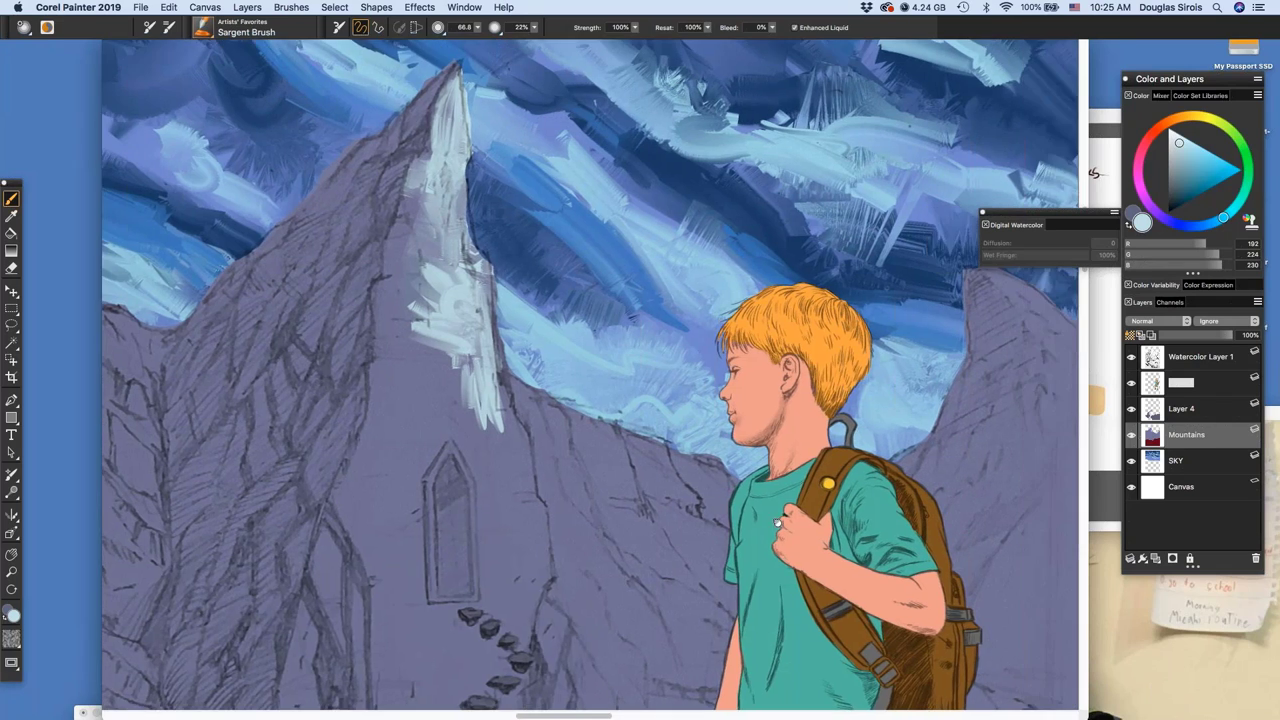
{"action": "mouse_move", "coordinate": [440, 382]}
{"action": "left_mouse_down"}
{"action": "mouse_move", "coordinate": [510, 445]}
{"action": "mouse_move", "coordinate": [524, 496]}
{"action": "left_mouse_up"}
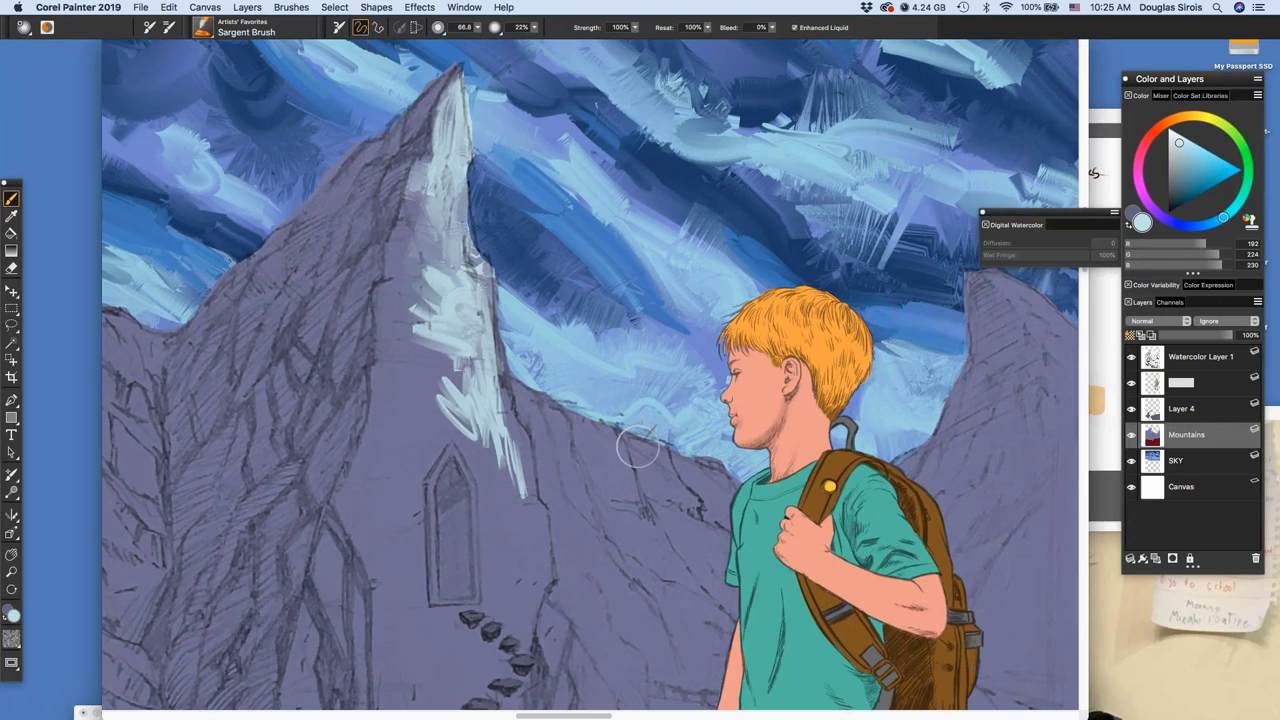
Add a cluster of short pale highlight strokes on the lower ridge between the arched window and the boy
{"action": "left_click_drag", "start_coordinate": [604, 432], "coordinate": [636, 522]}
{"action": "scroll", "coordinate": [613, 368], "scroll_direction": "right", "scroll_amount": 2}
{"action": "left_click_drag", "start_coordinate": [588, 430], "coordinate": [632, 508]}
{"action": "left_click_drag", "start_coordinate": [598, 438], "coordinate": [618, 505]}
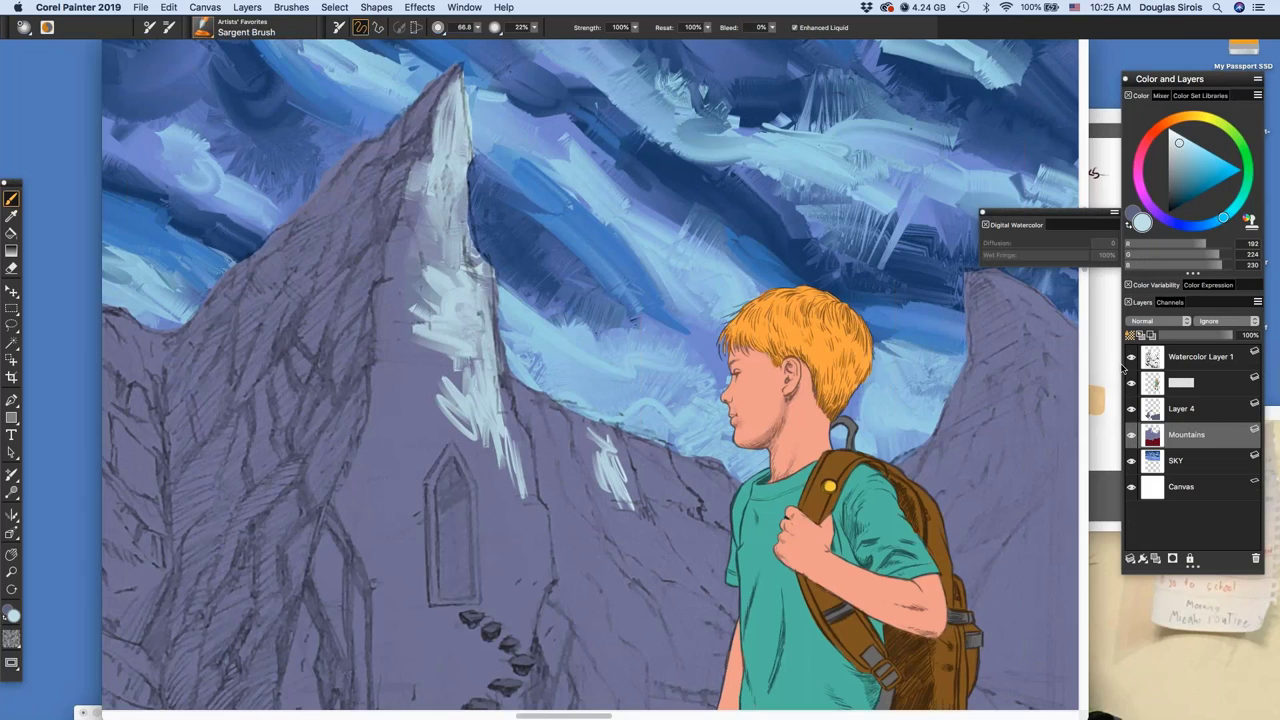
Sample the mid grey-blue rock swatch from the color palette document and blend it over the highlights down the arched window's right side
{"action": "left_click", "coordinate": [1108, 345]}
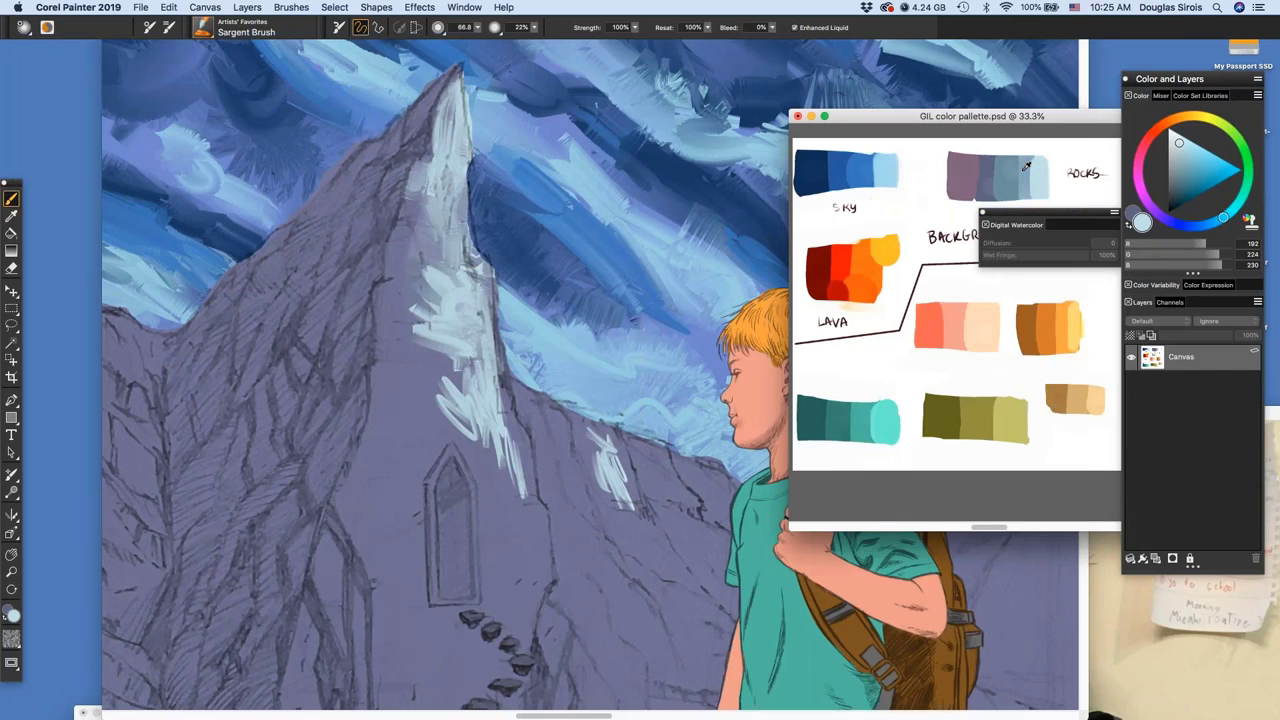
{"action": "left_click", "coordinate": [1025, 166], "text": "alt"}
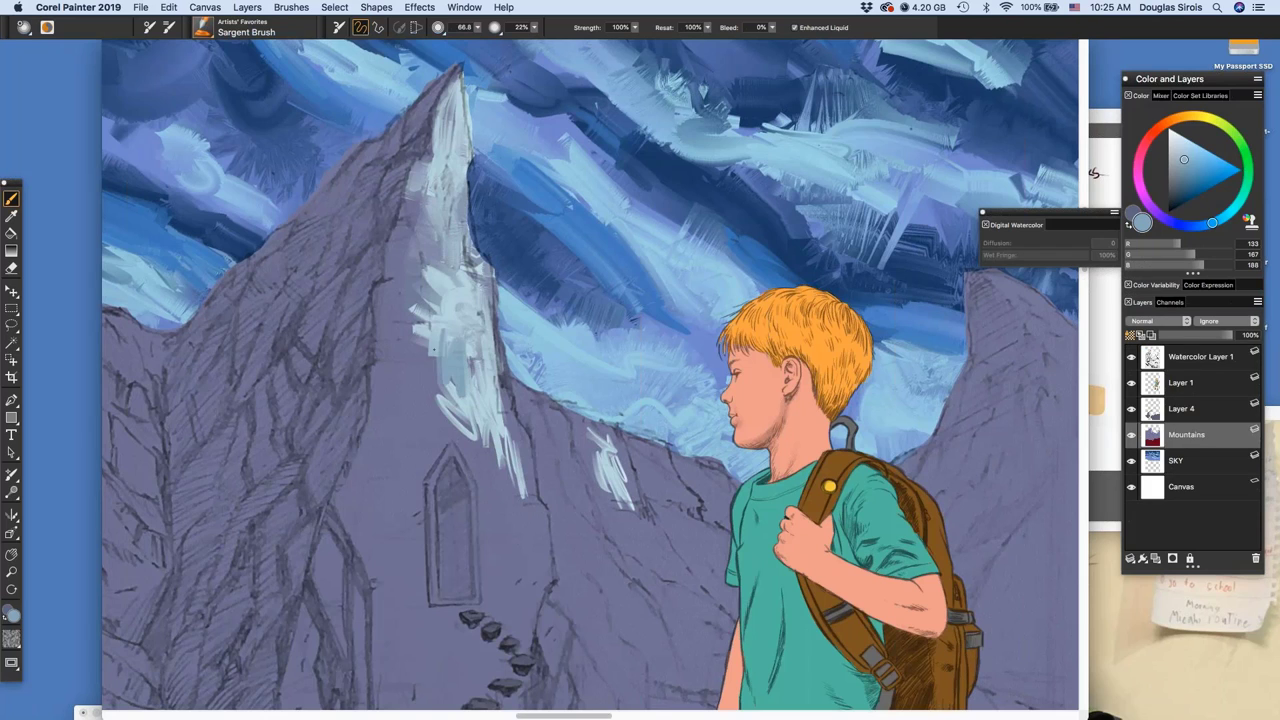
{"action": "left_click_drag", "start_coordinate": [433, 350], "coordinate": [424, 318]}
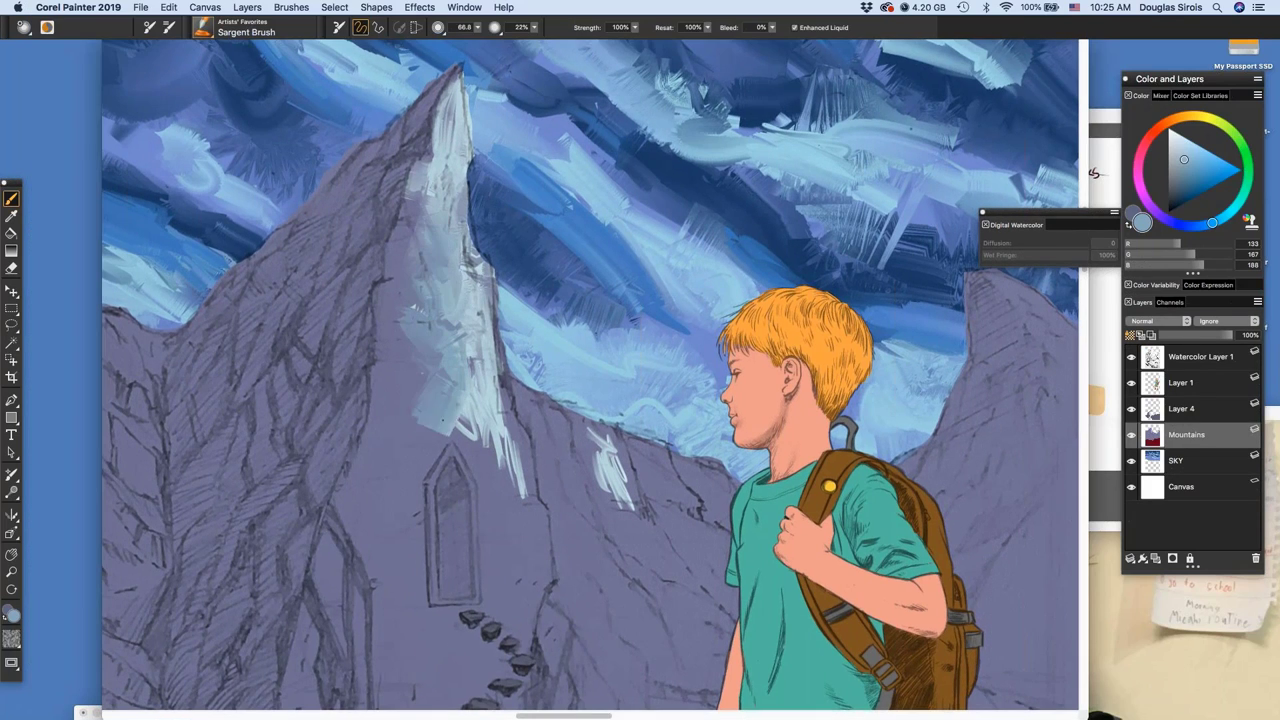
{"action": "mouse_move", "coordinate": [405, 358]}
{"action": "left_mouse_down"}
{"action": "mouse_move", "coordinate": [395, 425]}
{"action": "mouse_move", "coordinate": [455, 405]}
{"action": "mouse_move", "coordinate": [518, 540]}
{"action": "left_mouse_up"}
{"action": "mouse_move", "coordinate": [508, 430]}
{"action": "left_mouse_down"}
{"action": "mouse_move", "coordinate": [545, 585]}
{"action": "mouse_move", "coordinate": [520, 608]}
{"action": "mouse_move", "coordinate": [498, 515]}
{"action": "mouse_move", "coordinate": [488, 590]}
{"action": "mouse_move", "coordinate": [485, 485]}
{"action": "mouse_move", "coordinate": [458, 425]}
{"action": "mouse_move", "coordinate": [488, 482]}
{"action": "left_mouse_up"}
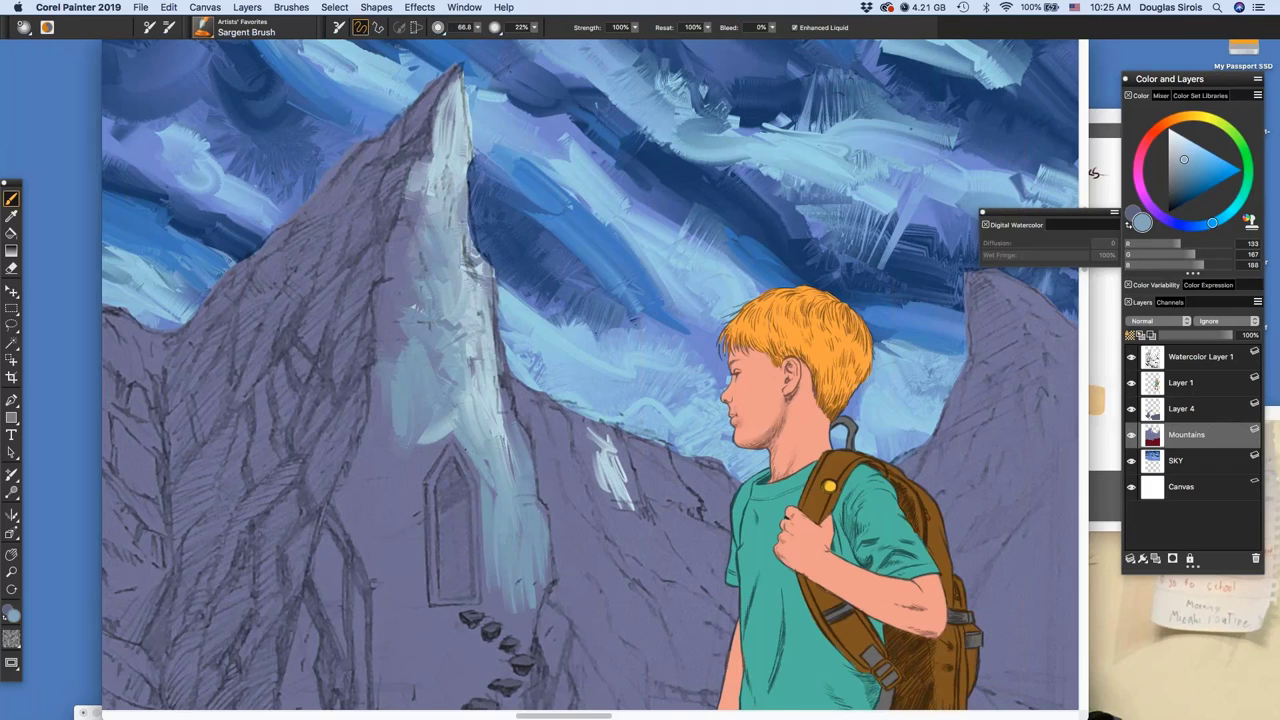
Paint grey-blue around the arch and down the window's left side, and fill the peak's lit face up toward the tip
{"action": "left_click_drag", "start_coordinate": [456, 434], "coordinate": [493, 502]}
{"action": "mouse_move", "coordinate": [437, 377]}
{"action": "left_mouse_down"}
{"action": "mouse_move", "coordinate": [425, 480]}
{"action": "mouse_move", "coordinate": [400, 455]}
{"action": "left_mouse_up"}
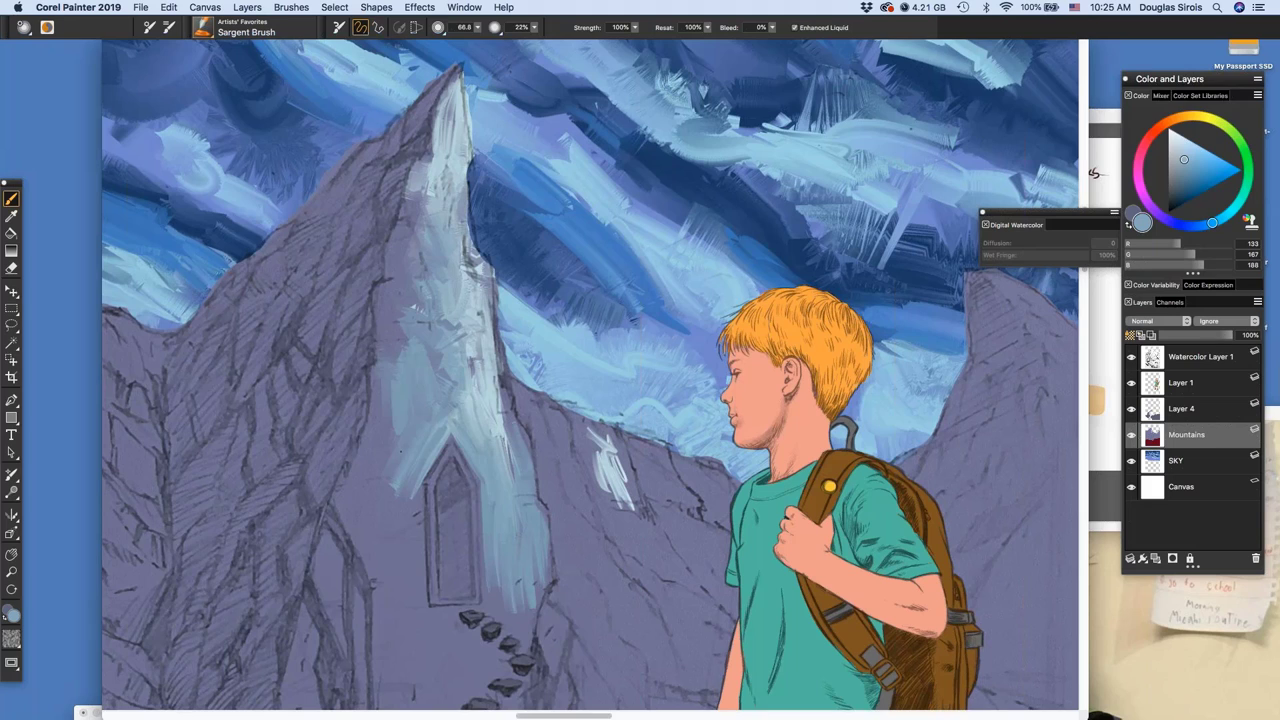
{"action": "mouse_move", "coordinate": [392, 400]}
{"action": "left_mouse_down"}
{"action": "mouse_move", "coordinate": [352, 504]}
{"action": "mouse_move", "coordinate": [383, 575]}
{"action": "mouse_move", "coordinate": [408, 568]}
{"action": "left_mouse_up"}
{"action": "mouse_move", "coordinate": [418, 298]}
{"action": "left_mouse_down"}
{"action": "mouse_move", "coordinate": [411, 346]}
{"action": "mouse_move", "coordinate": [397, 294]}
{"action": "mouse_move", "coordinate": [445, 132]}
{"action": "mouse_move", "coordinate": [438, 158]}
{"action": "left_mouse_up"}
{"action": "left_click_drag", "start_coordinate": [468, 268], "coordinate": [496, 430]}
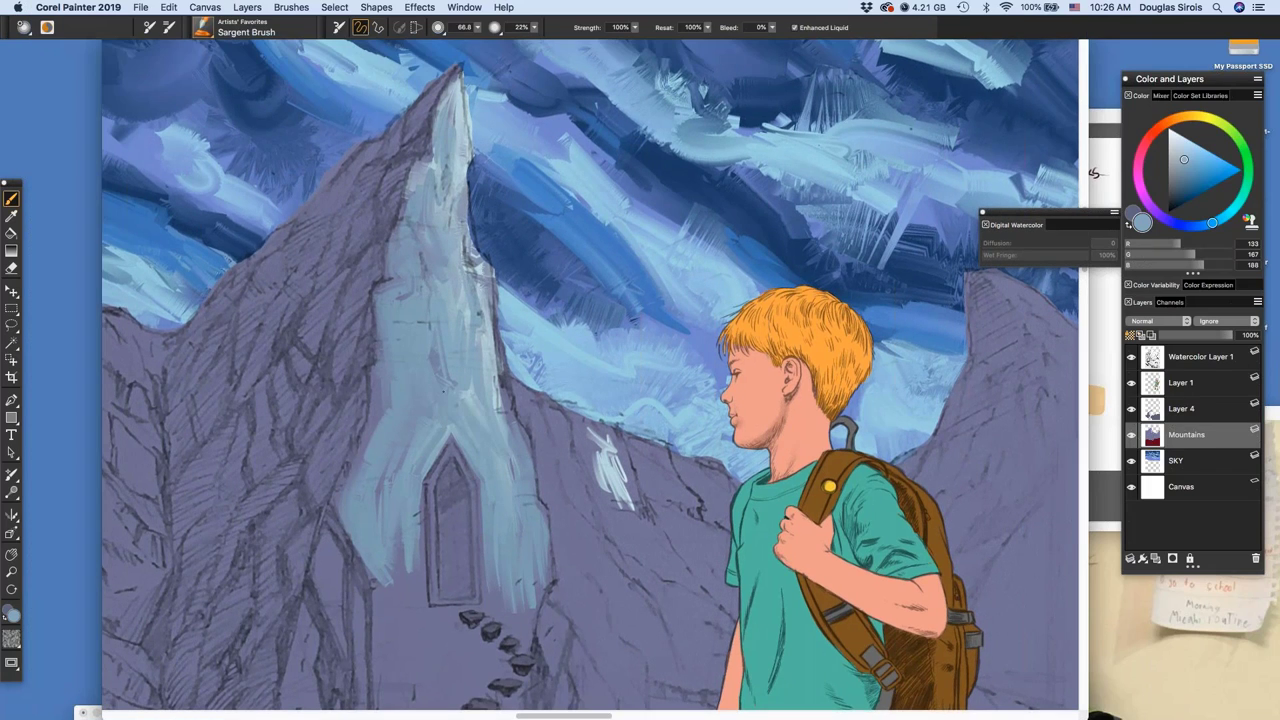
Work grey-blue over the pale strokes on the ridge behind the boy and add more slanted strokes below them
{"action": "left_click_drag", "start_coordinate": [604, 468], "coordinate": [622, 500]}
{"action": "key", "text": "super+z"}
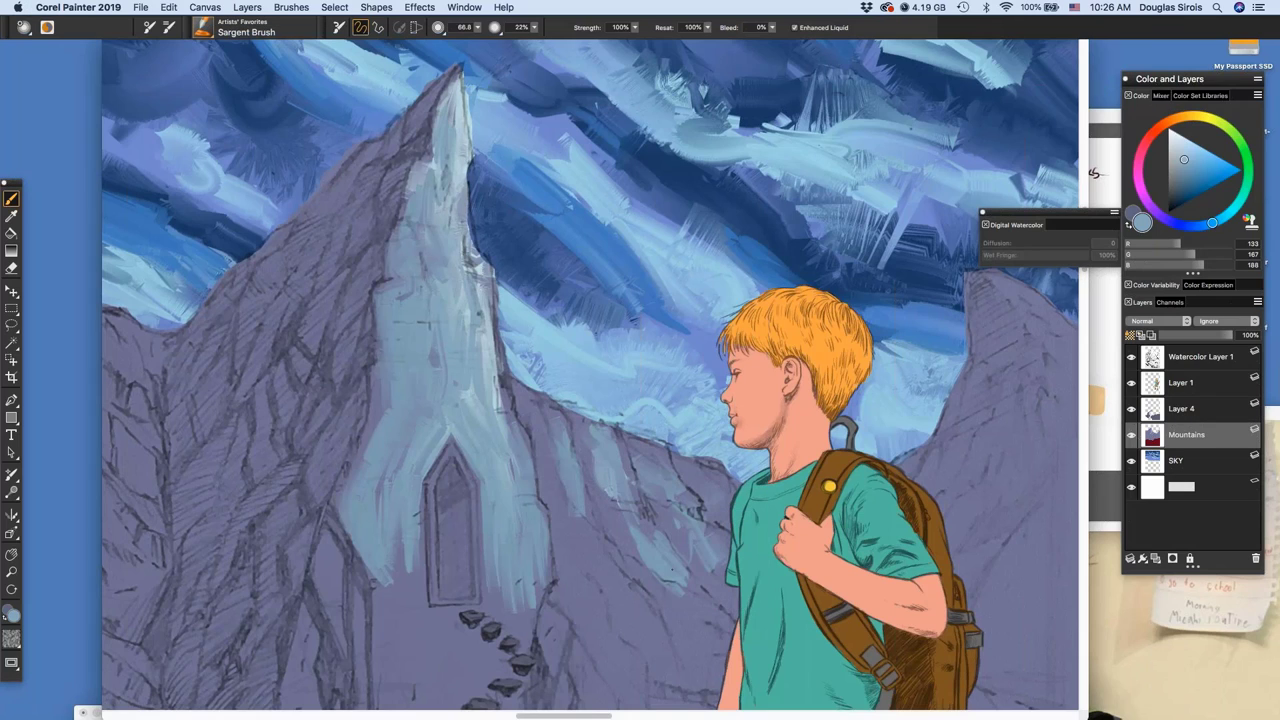
{"action": "left_click_drag", "start_coordinate": [619, 533], "coordinate": [652, 562]}
Paint grey-blue below the arched window, filling the ground between its left side and the stepping stones
{"action": "scroll", "coordinate": [961, 373], "scroll_direction": "down", "scroll_amount": 3}
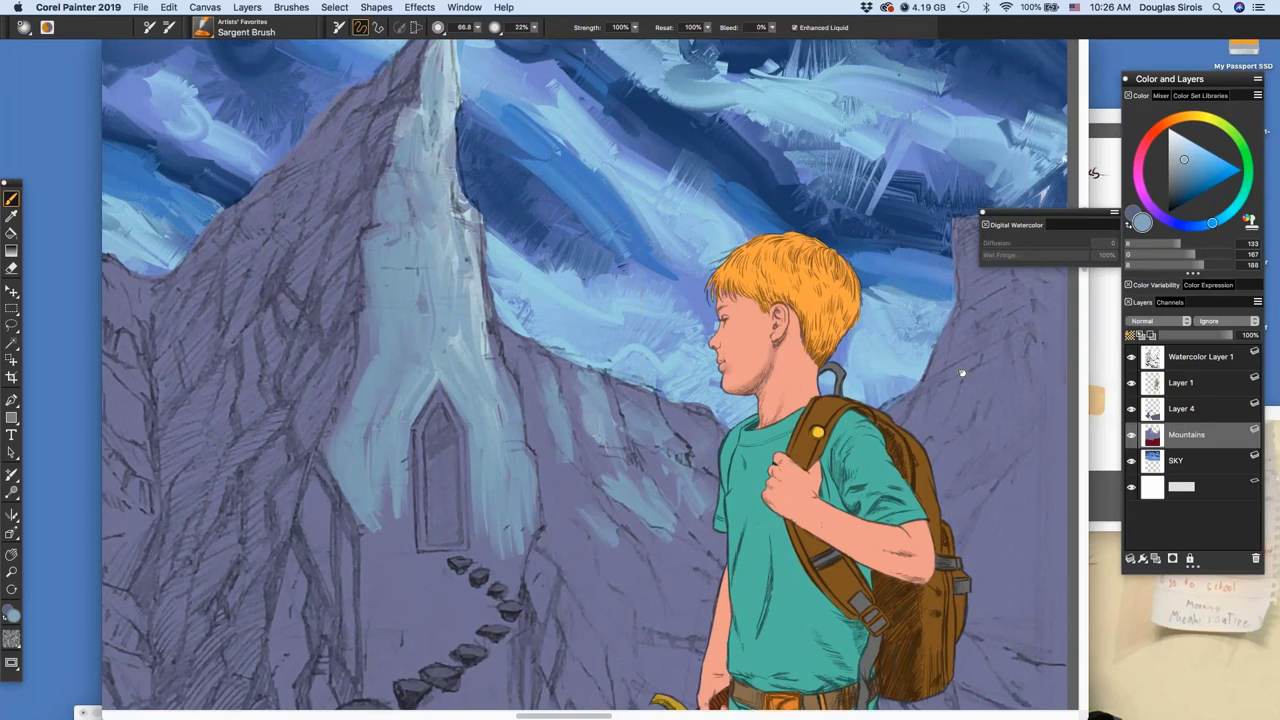
{"action": "scroll", "coordinate": [961, 373], "scroll_direction": "down", "scroll_amount": 3}
{"action": "scroll", "coordinate": [961, 373], "scroll_direction": "left", "scroll_amount": 2}
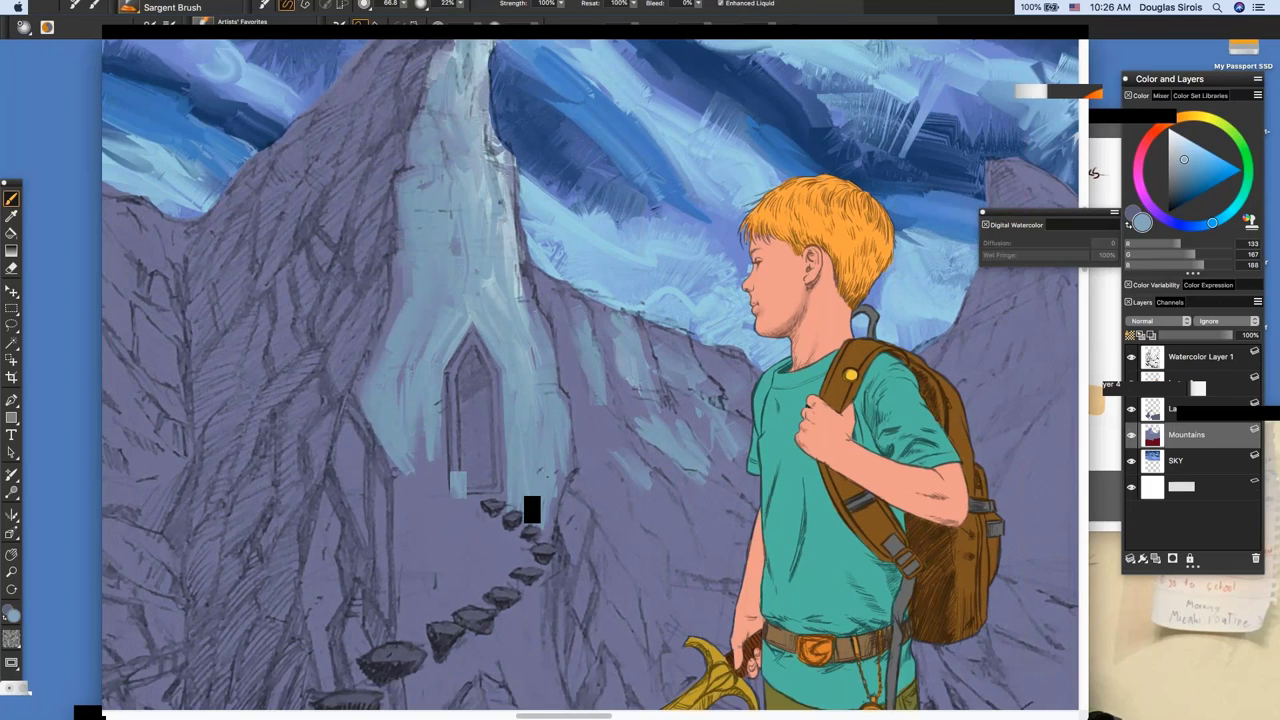
{"action": "left_click_drag", "start_coordinate": [414, 456], "coordinate": [408, 540]}
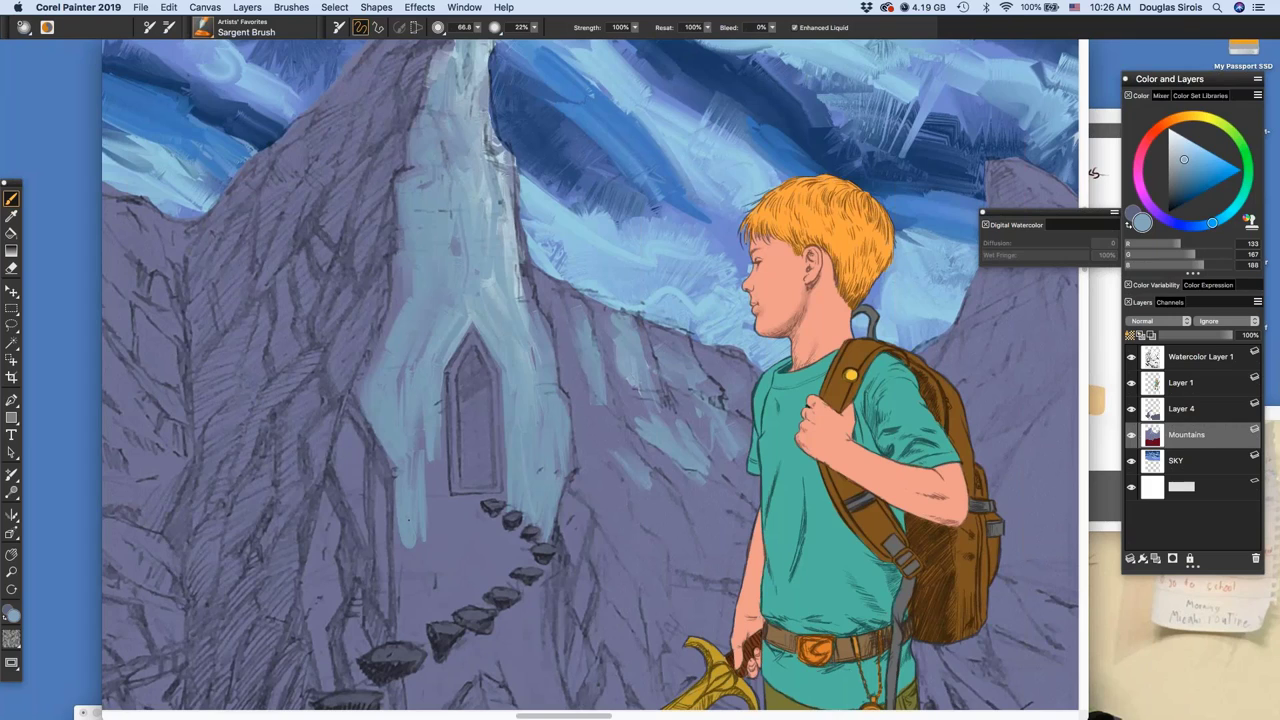
{"action": "mouse_move", "coordinate": [436, 430]}
{"action": "left_mouse_down"}
{"action": "mouse_move", "coordinate": [441, 520]}
{"action": "mouse_move", "coordinate": [504, 518]}
{"action": "left_mouse_up"}
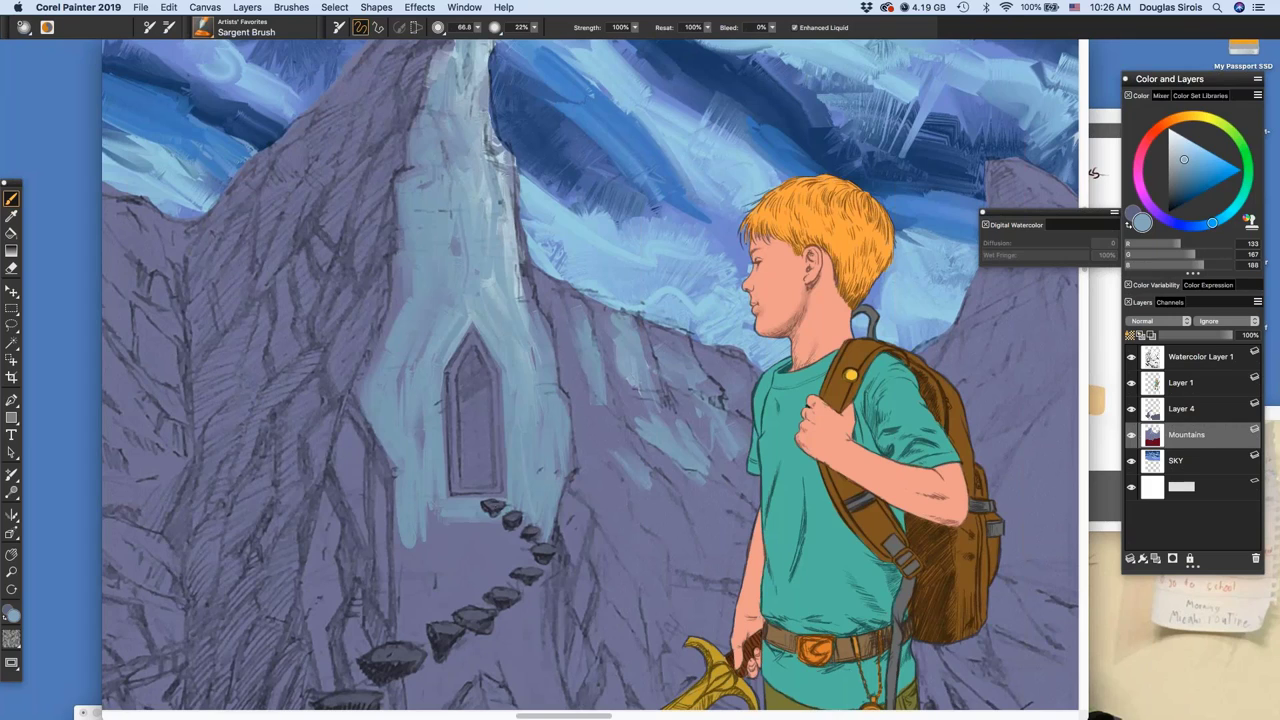
{"action": "left_click_drag", "start_coordinate": [402, 510], "coordinate": [470, 588]}
{"action": "left_click_drag", "start_coordinate": [500, 545], "coordinate": [462, 590]}
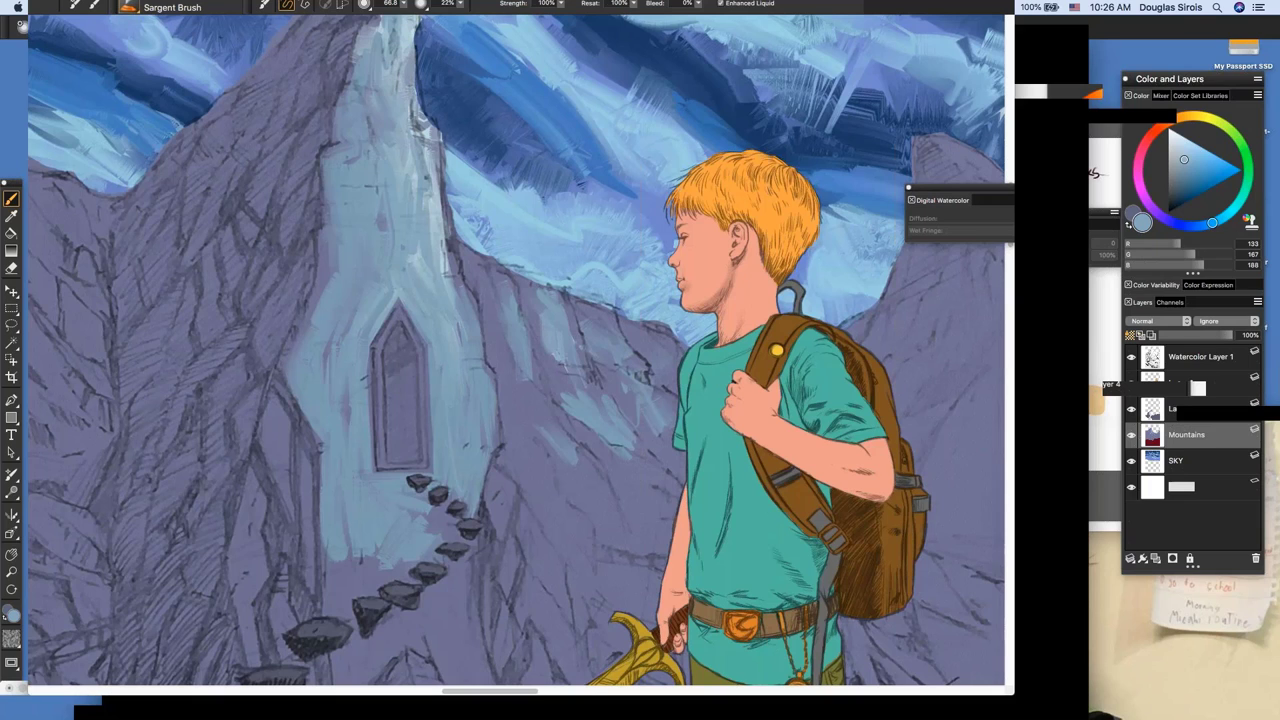
Paint grey-blue strokes along the top and down the face of the far-left ridge
{"action": "left_click_drag", "start_coordinate": [702, 638], "coordinate": [811, 591]}
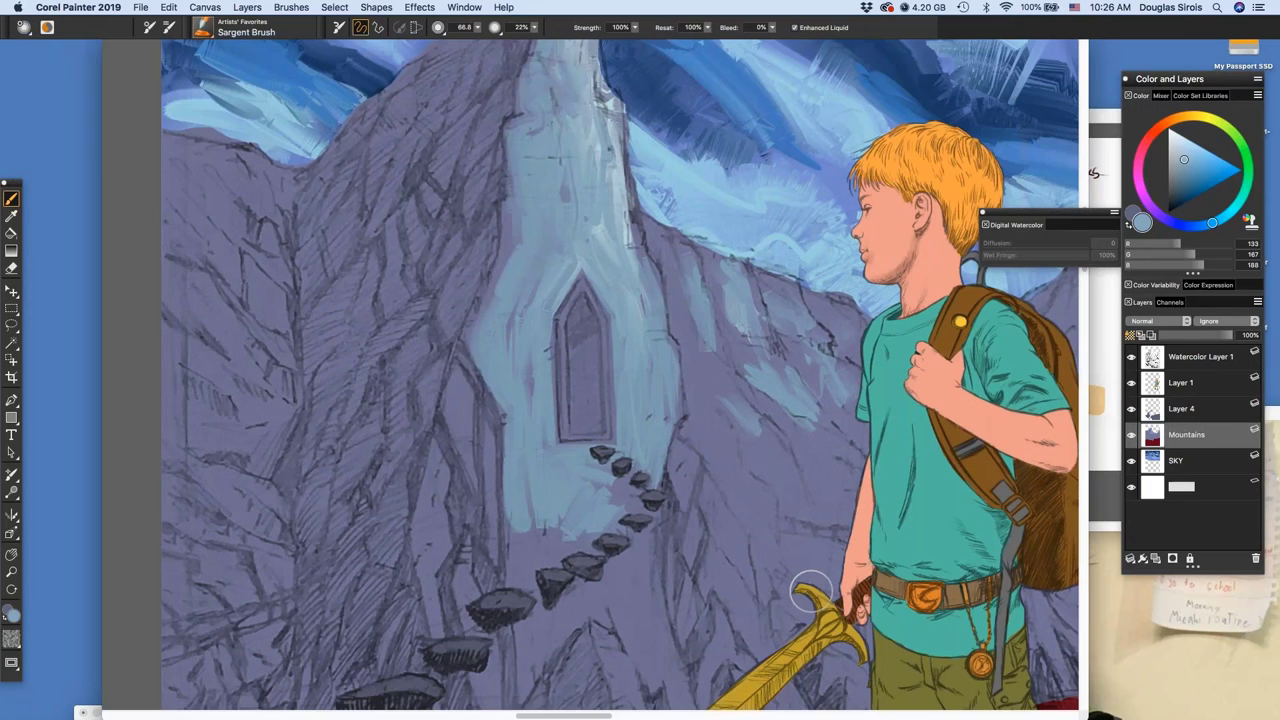
{"action": "left_click_drag", "start_coordinate": [200, 164], "coordinate": [234, 230]}
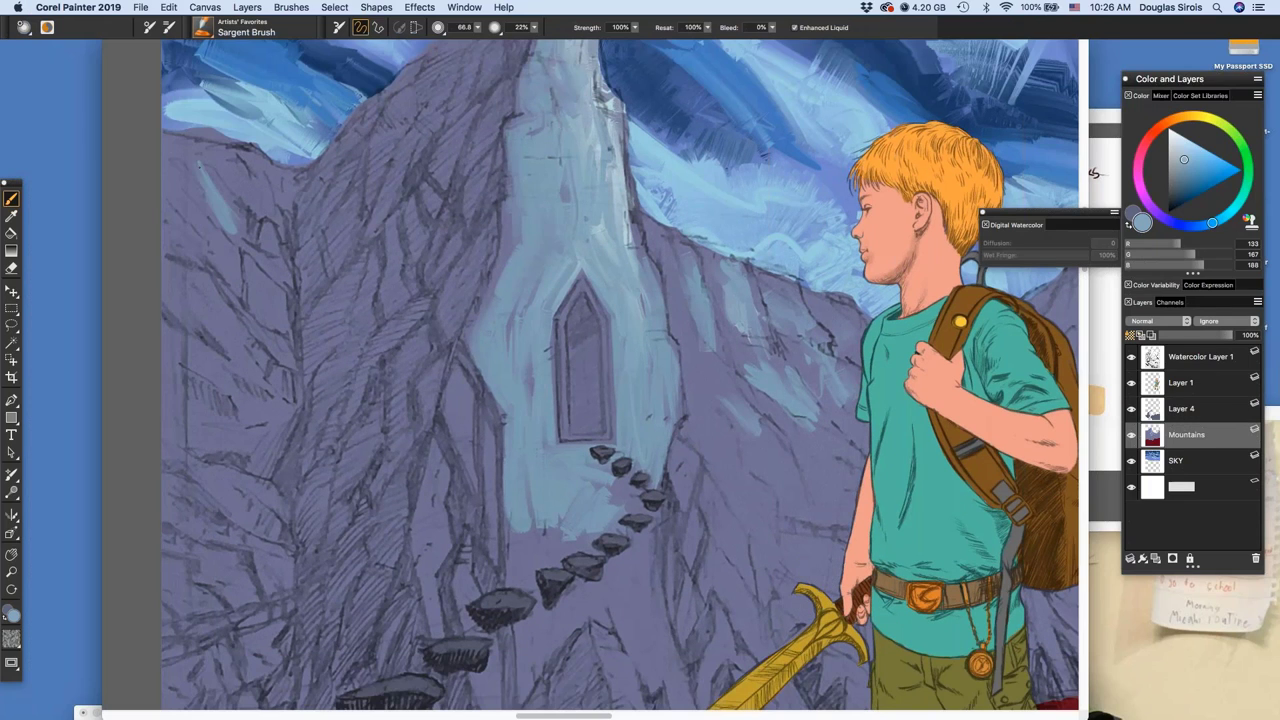
{"action": "mouse_move", "coordinate": [228, 168]}
{"action": "left_mouse_down"}
{"action": "mouse_move", "coordinate": [246, 194]}
{"action": "mouse_move", "coordinate": [172, 206]}
{"action": "mouse_move", "coordinate": [207, 232]}
{"action": "left_mouse_up"}
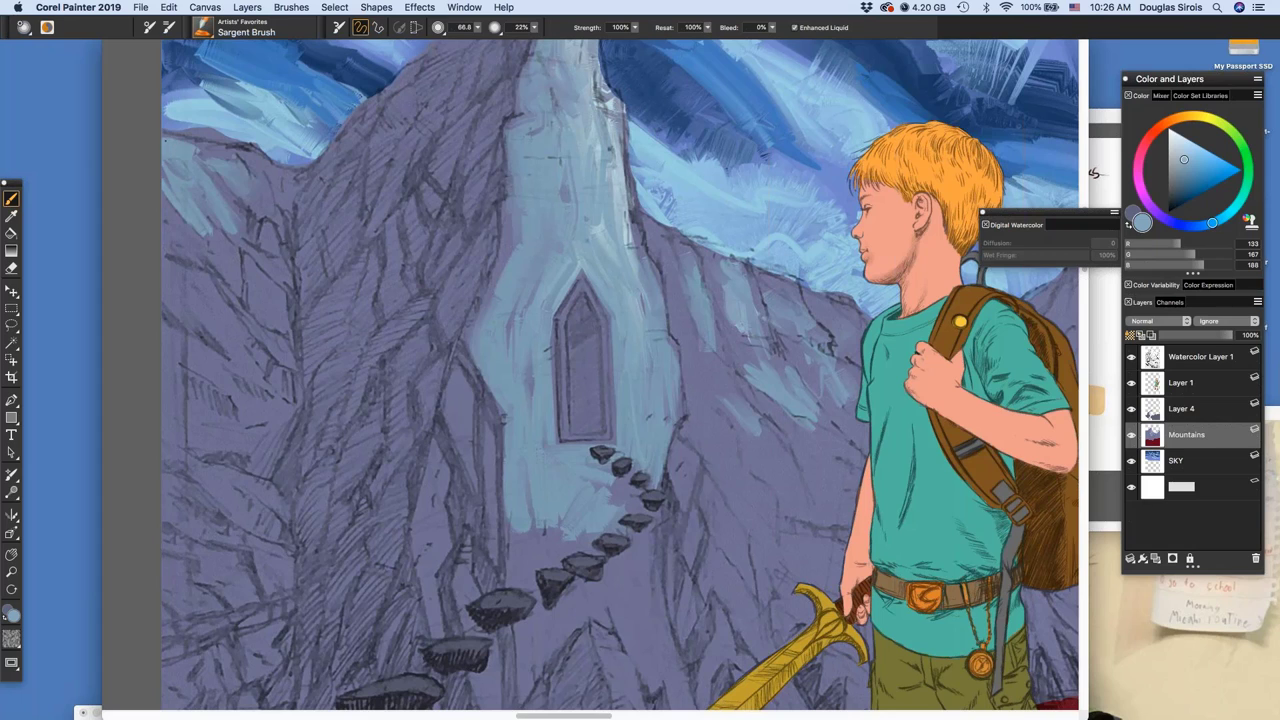
{"action": "mouse_move", "coordinate": [192, 152]}
{"action": "left_mouse_down"}
{"action": "mouse_move", "coordinate": [168, 140]}
{"action": "mouse_move", "coordinate": [256, 187]}
{"action": "mouse_move", "coordinate": [212, 148]}
{"action": "mouse_move", "coordinate": [279, 172]}
{"action": "left_mouse_up"}
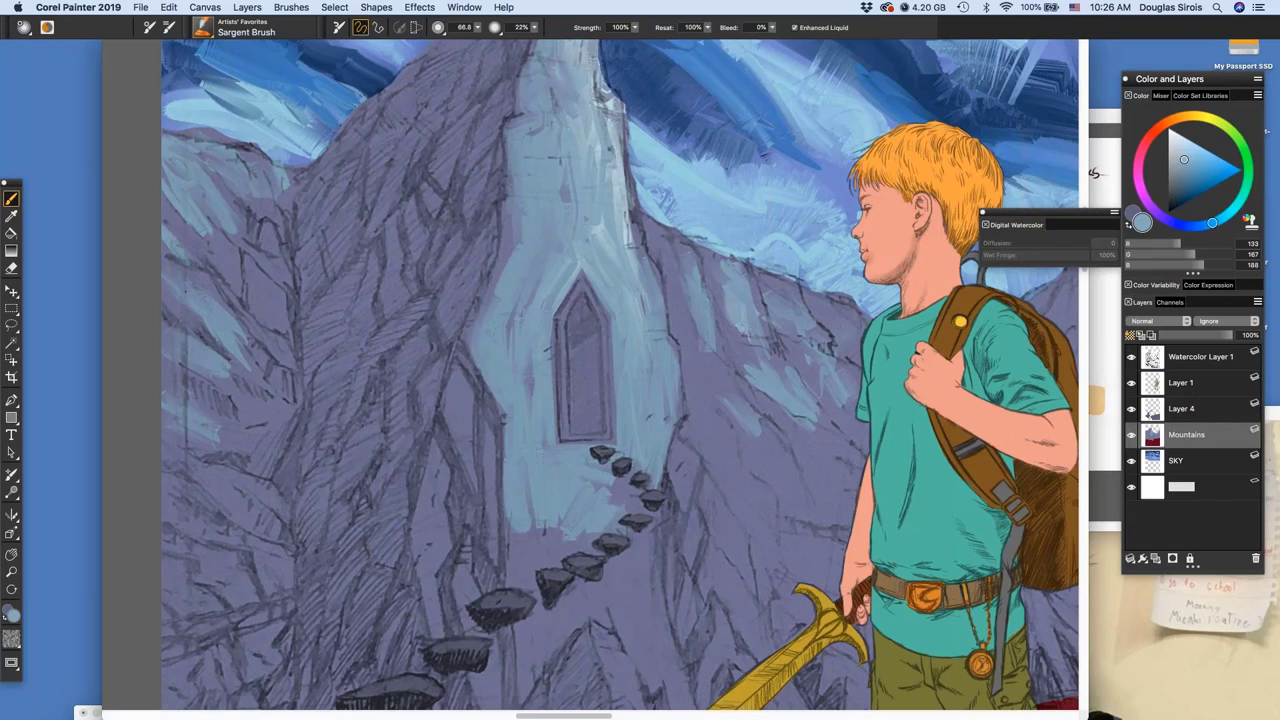
Sample the mauve rock swatch from the palette document and dark grey-purples from the artwork, and paint shadows on the peak's left face
{"action": "left_click", "coordinate": [1121, 120]}
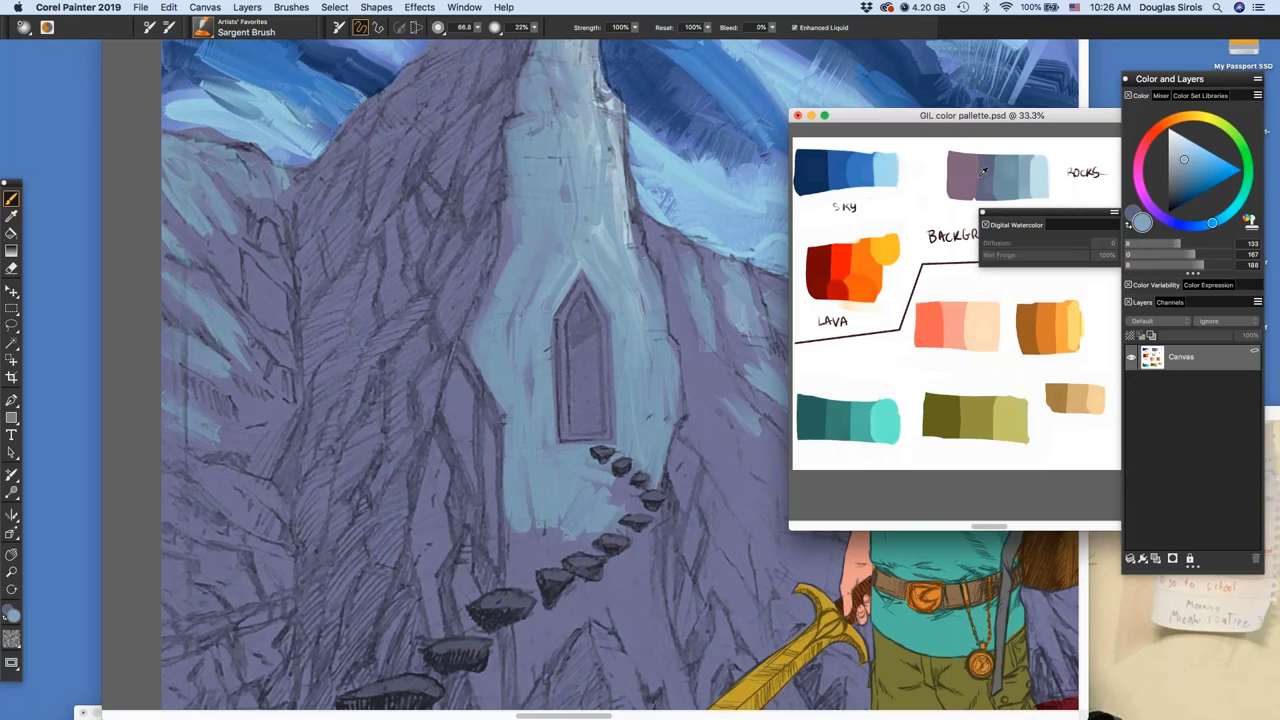
{"action": "left_click", "coordinate": [972, 175], "text": "alt"}
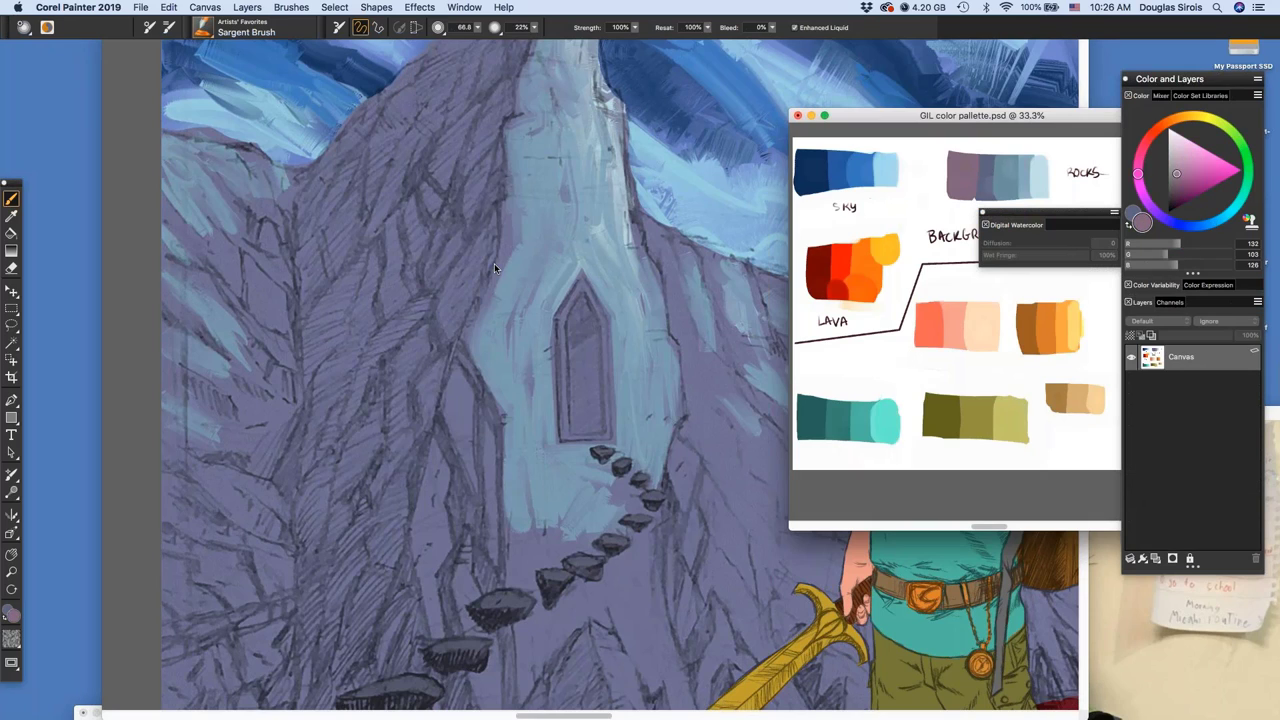
{"action": "left_click", "coordinate": [480, 245]}
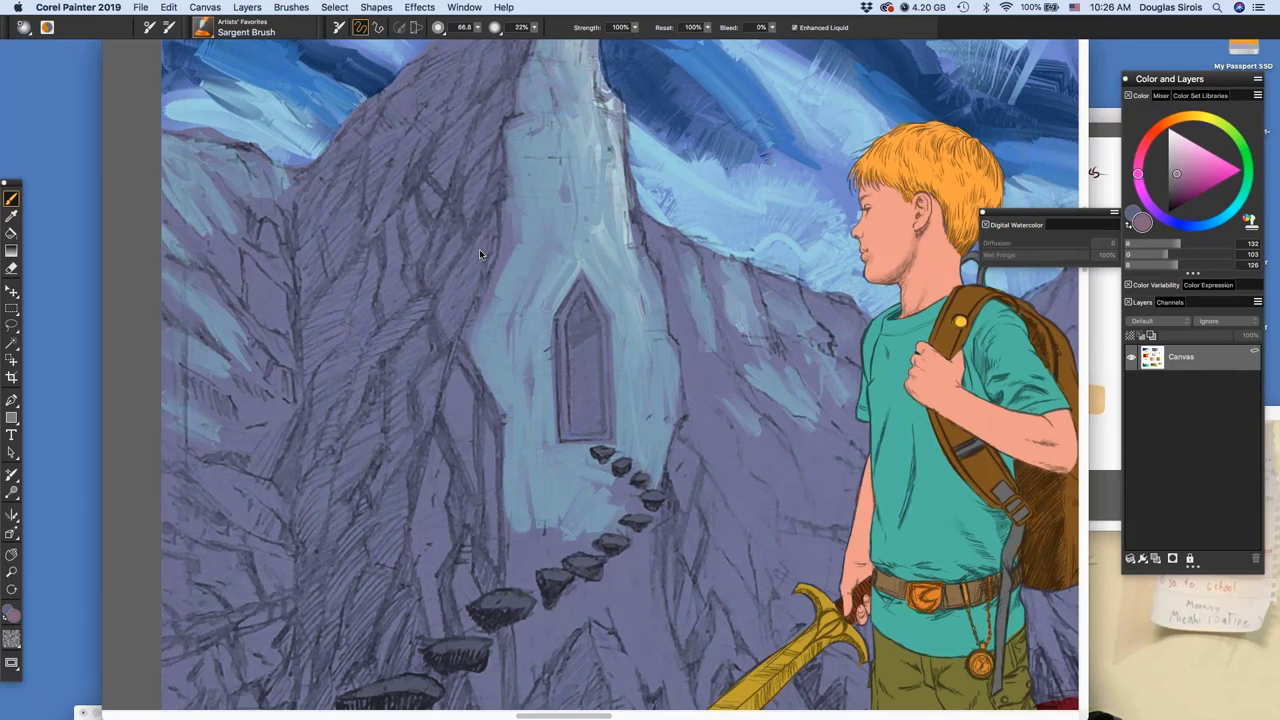
{"action": "left_click", "coordinate": [489, 225], "text": "alt"}
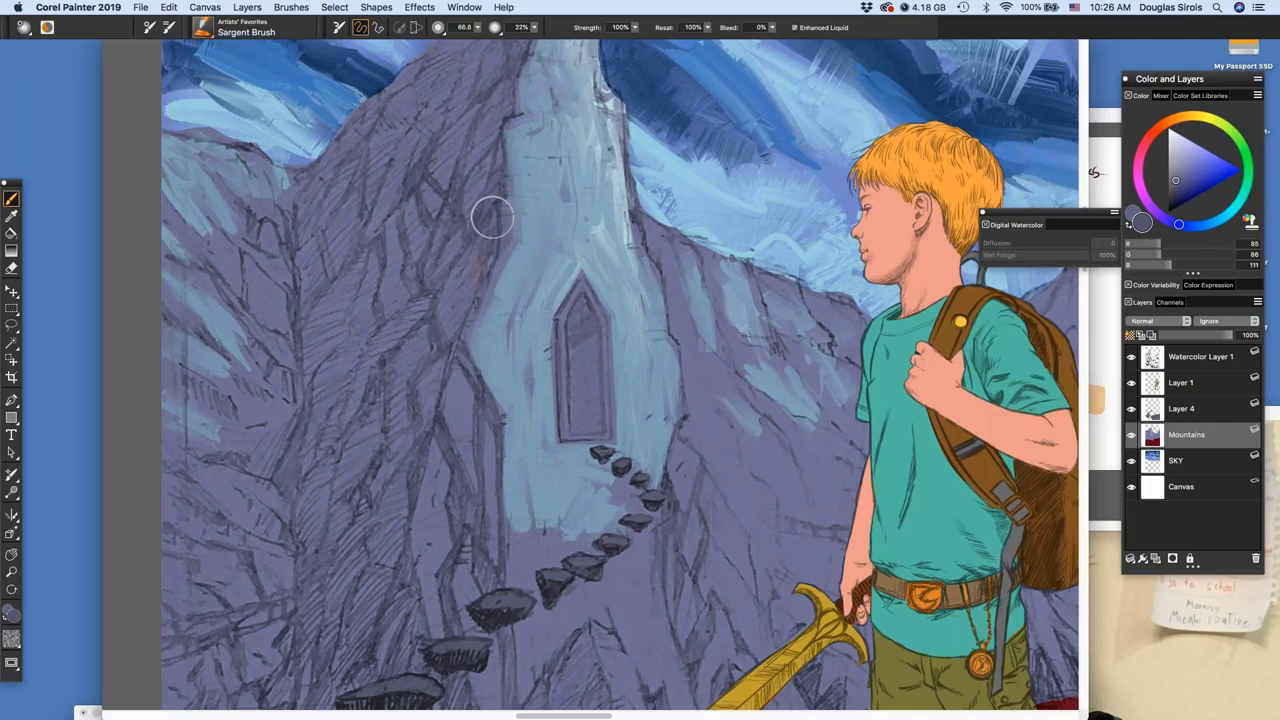
{"action": "left_click", "coordinate": [459, 181], "text": "alt"}
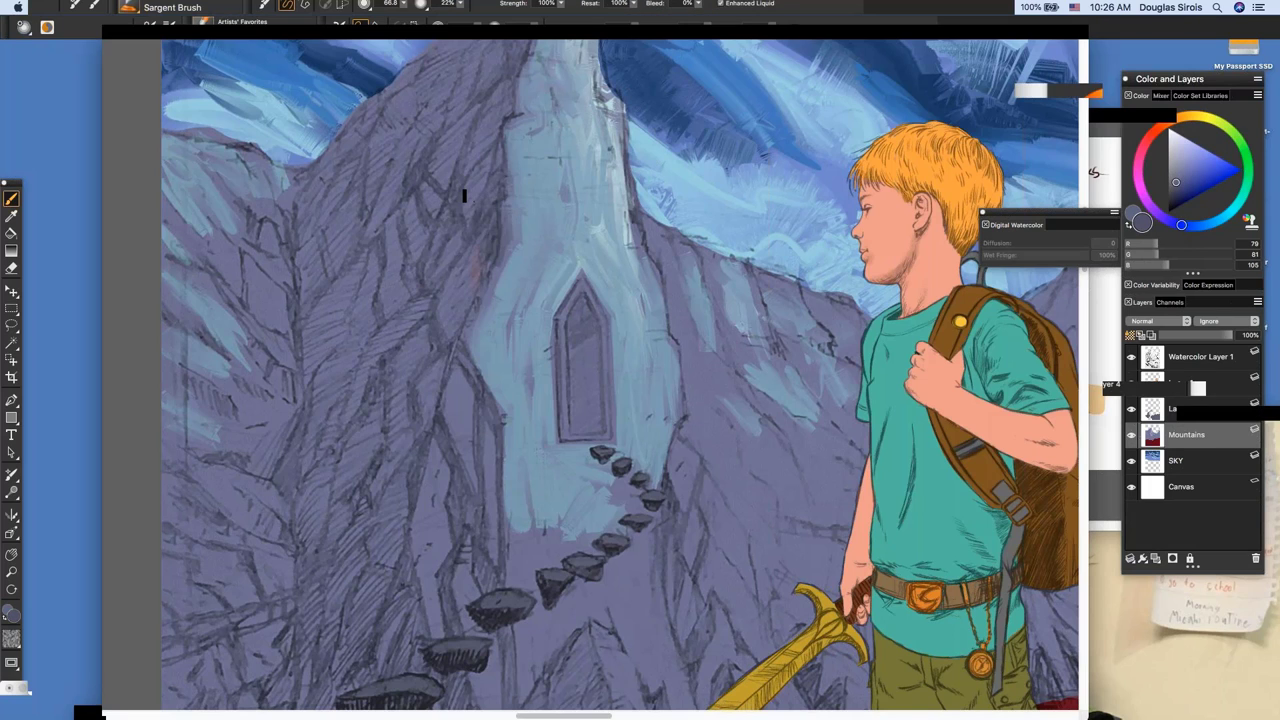
{"action": "left_click_drag", "start_coordinate": [484, 140], "coordinate": [532, 427]}
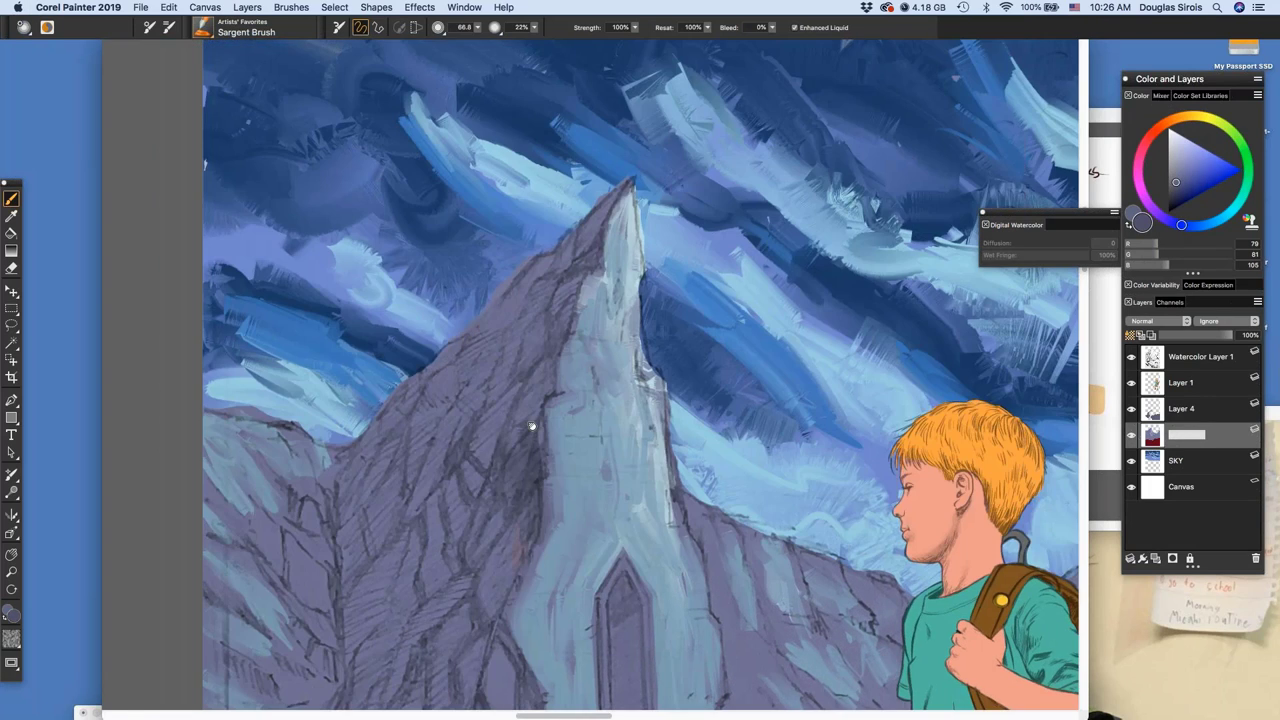
Hide and show Watercolor Layer 1 to compare the mountain paint with and without the line art
{"action": "left_click", "coordinate": [1132, 360]}
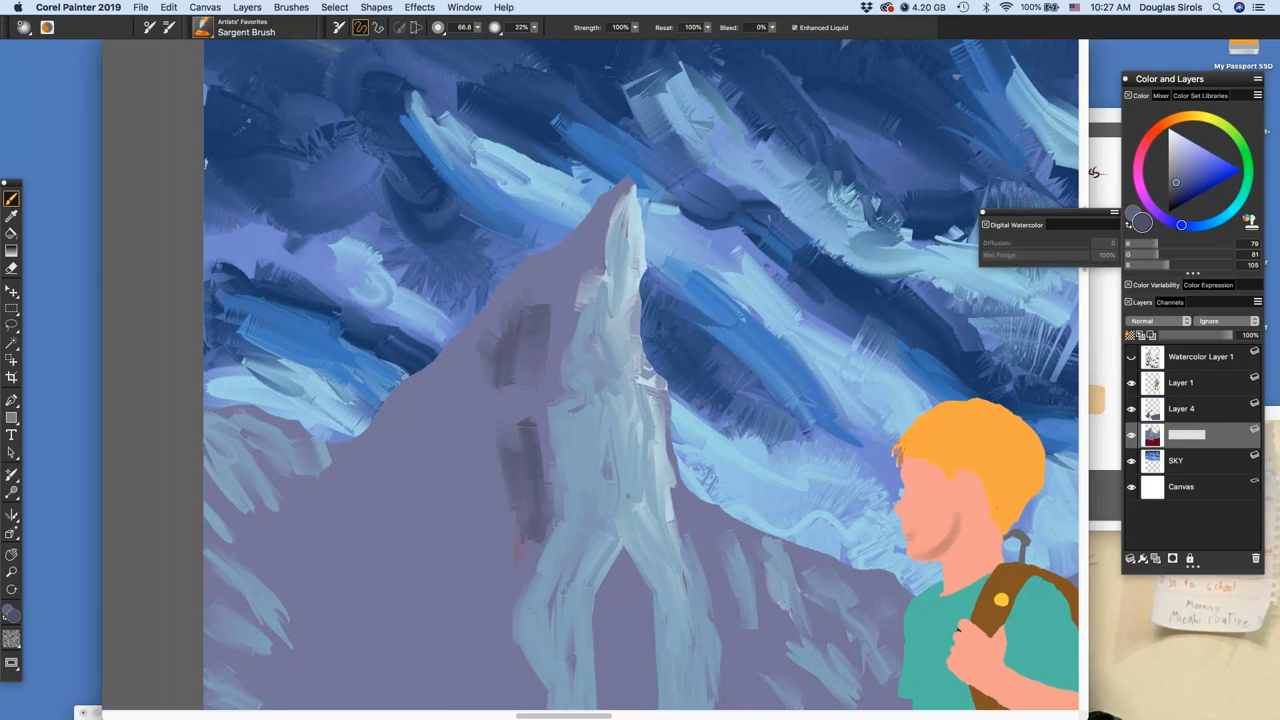
{"action": "mouse_move", "coordinate": [926, 557]}
{"action": "left_mouse_down"}
{"action": "mouse_move", "coordinate": [739, 192]}
{"action": "mouse_move", "coordinate": [806, 498]}
{"action": "left_mouse_up"}
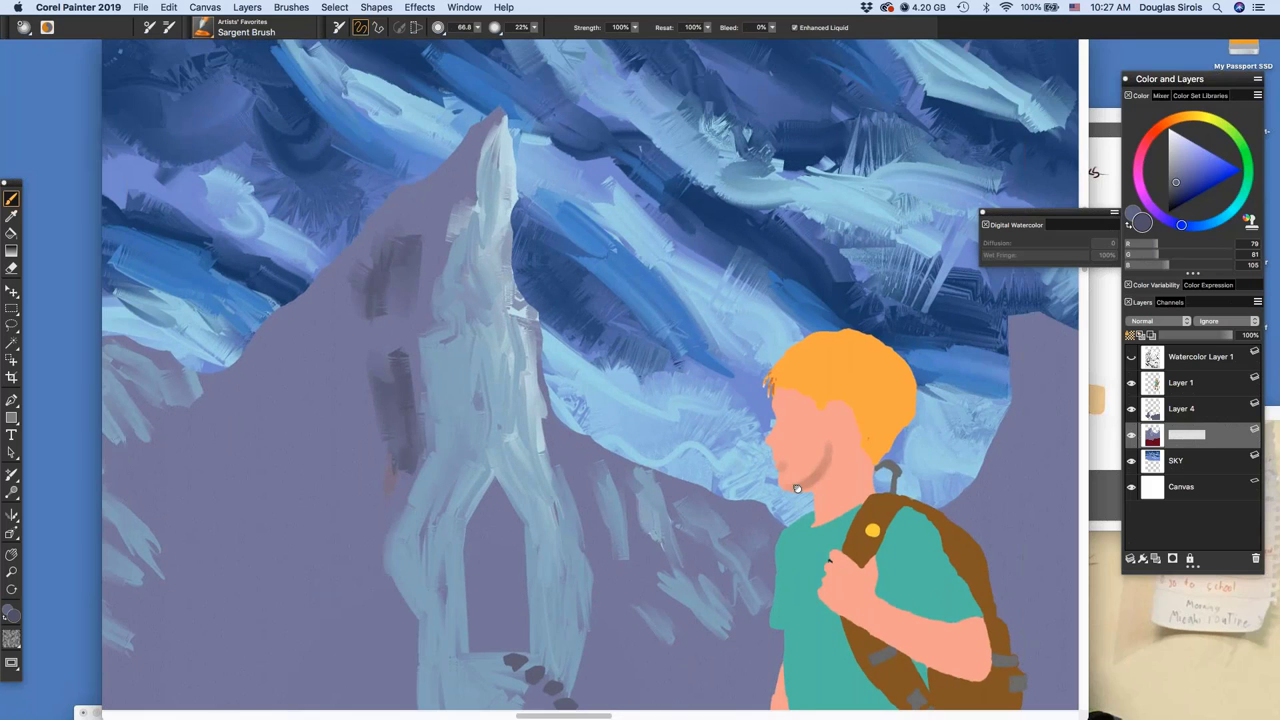
{"action": "left_click", "coordinate": [1131, 357]}
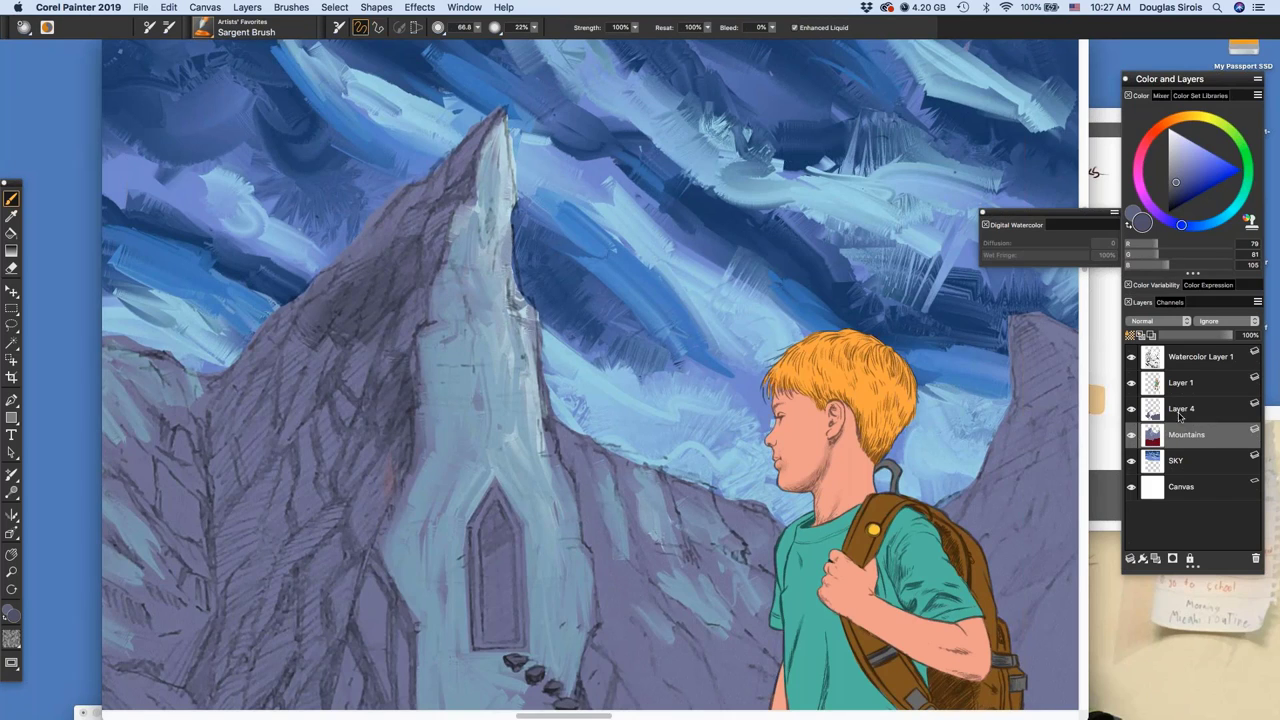
{"action": "left_click", "coordinate": [1132, 360]}
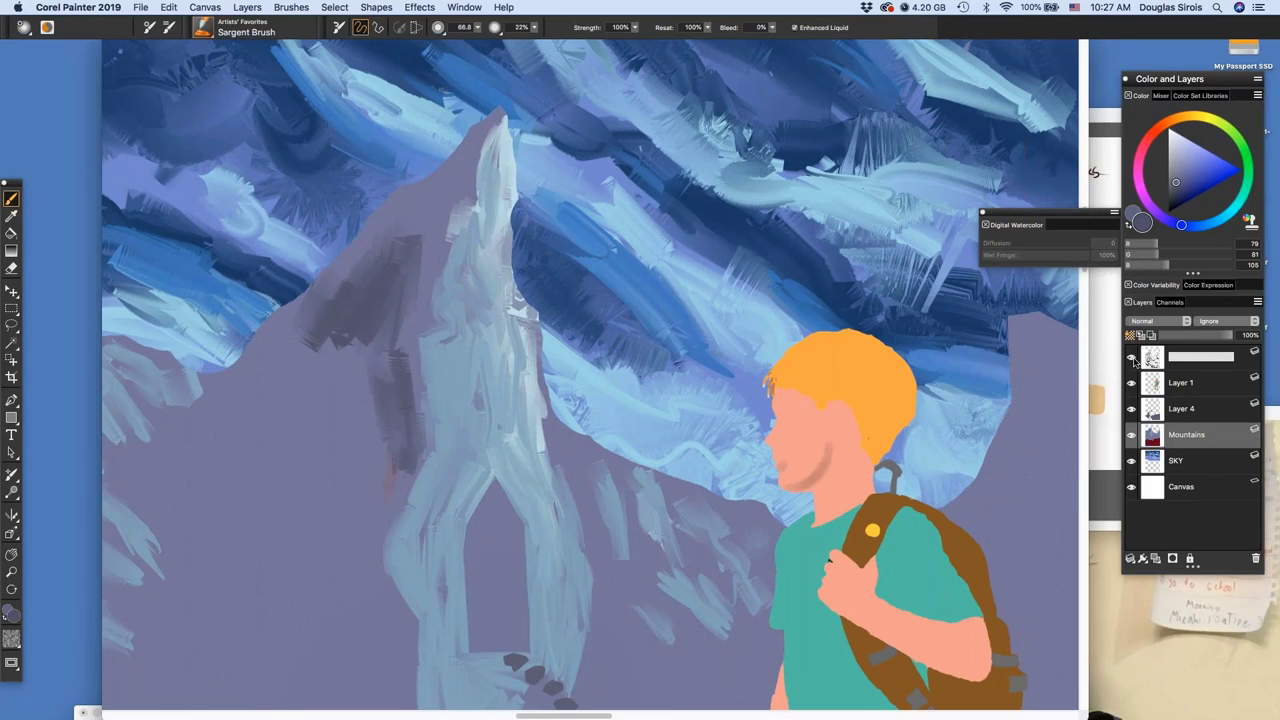
{"action": "left_click", "coordinate": [1132, 360]}
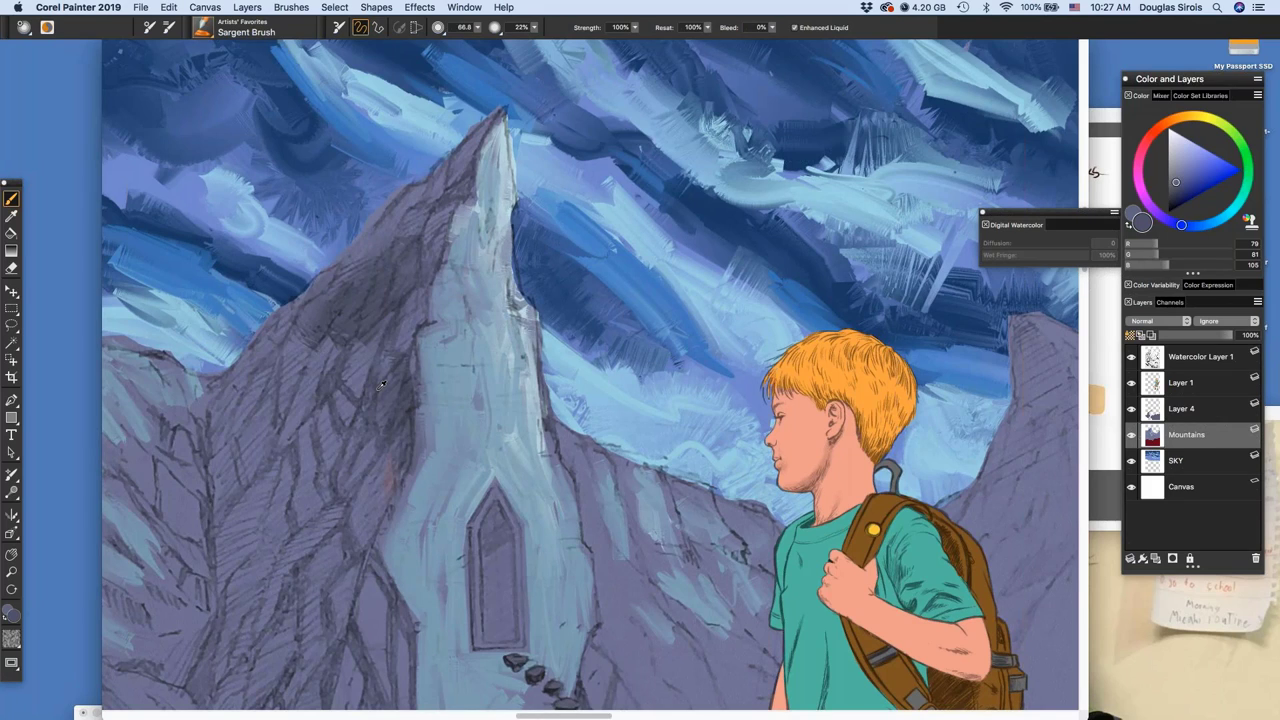
Sample a darker grey-purple from the peak's shaded side and paint shadows along its left edge up to the tip
{"action": "left_click", "coordinate": [381, 385], "text": "alt"}
{"action": "left_click", "coordinate": [381, 385], "text": "alt"}
{"action": "left_click_drag", "start_coordinate": [325, 330], "coordinate": [255, 412]}
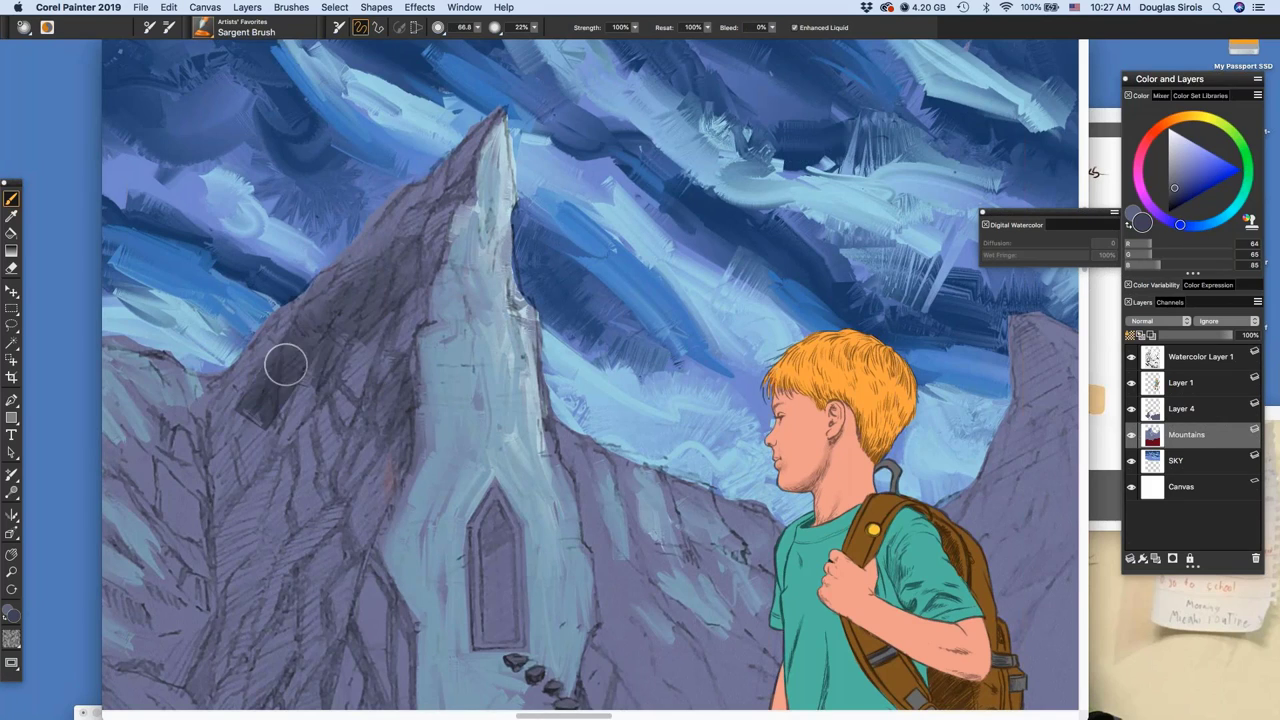
{"action": "mouse_move", "coordinate": [286, 363]}
{"action": "left_mouse_down"}
{"action": "mouse_move", "coordinate": [266, 346]}
{"action": "mouse_move", "coordinate": [280, 322]}
{"action": "left_mouse_up"}
{"action": "left_click_drag", "start_coordinate": [344, 268], "coordinate": [328, 294]}
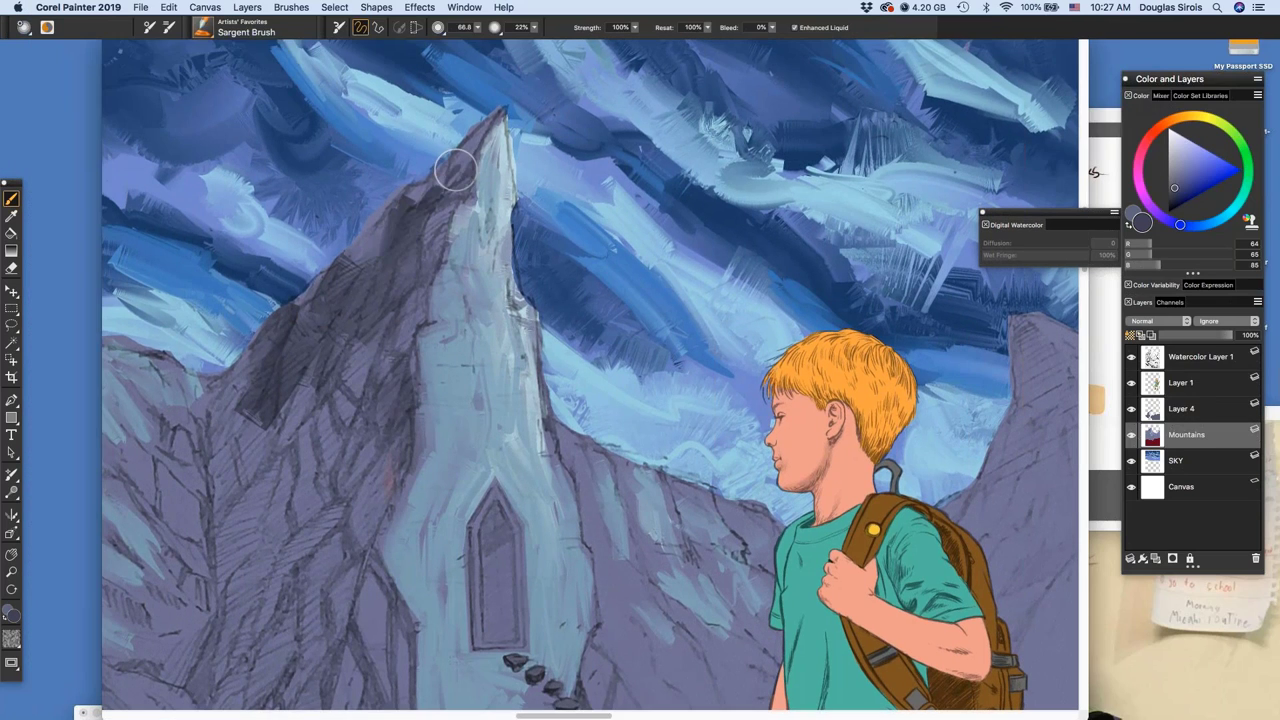
{"action": "left_click_drag", "start_coordinate": [455, 172], "coordinate": [492, 116]}
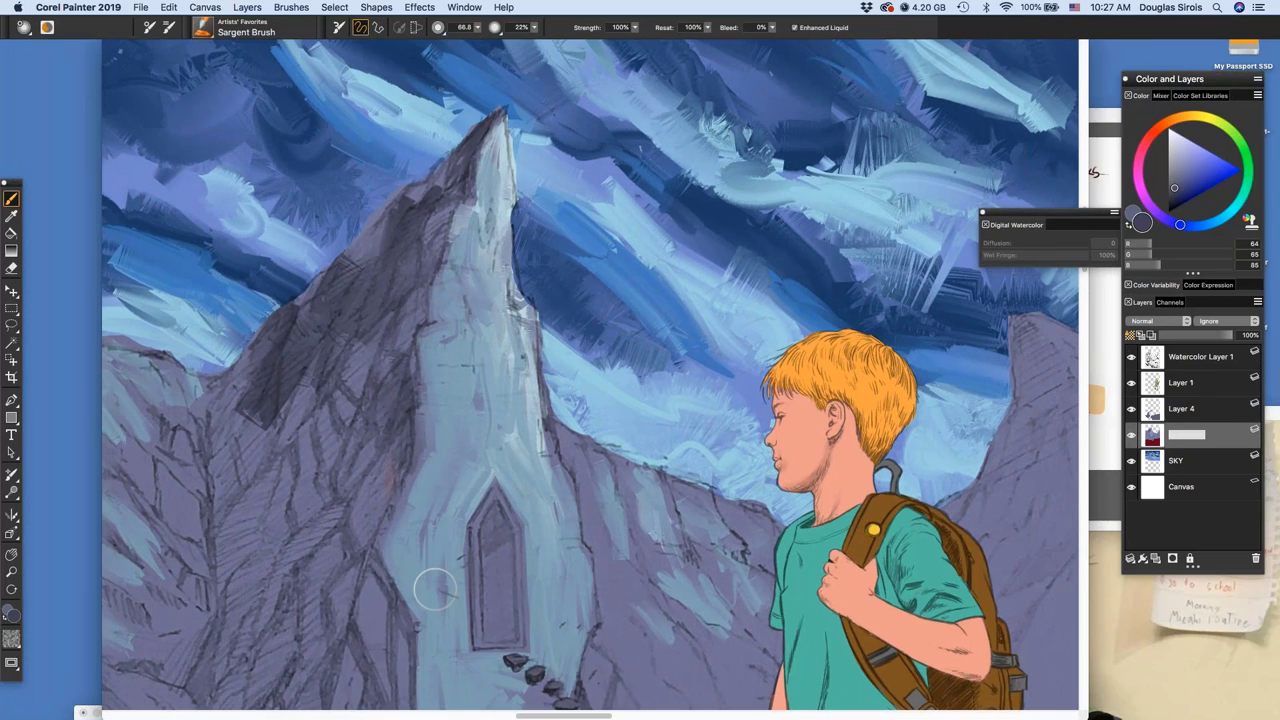
Paint dark grey-purple shadows down the peak's left face and into the hollow where it meets the far-left ridge
{"action": "left_click_drag", "start_coordinate": [440, 252], "coordinate": [432, 194]}
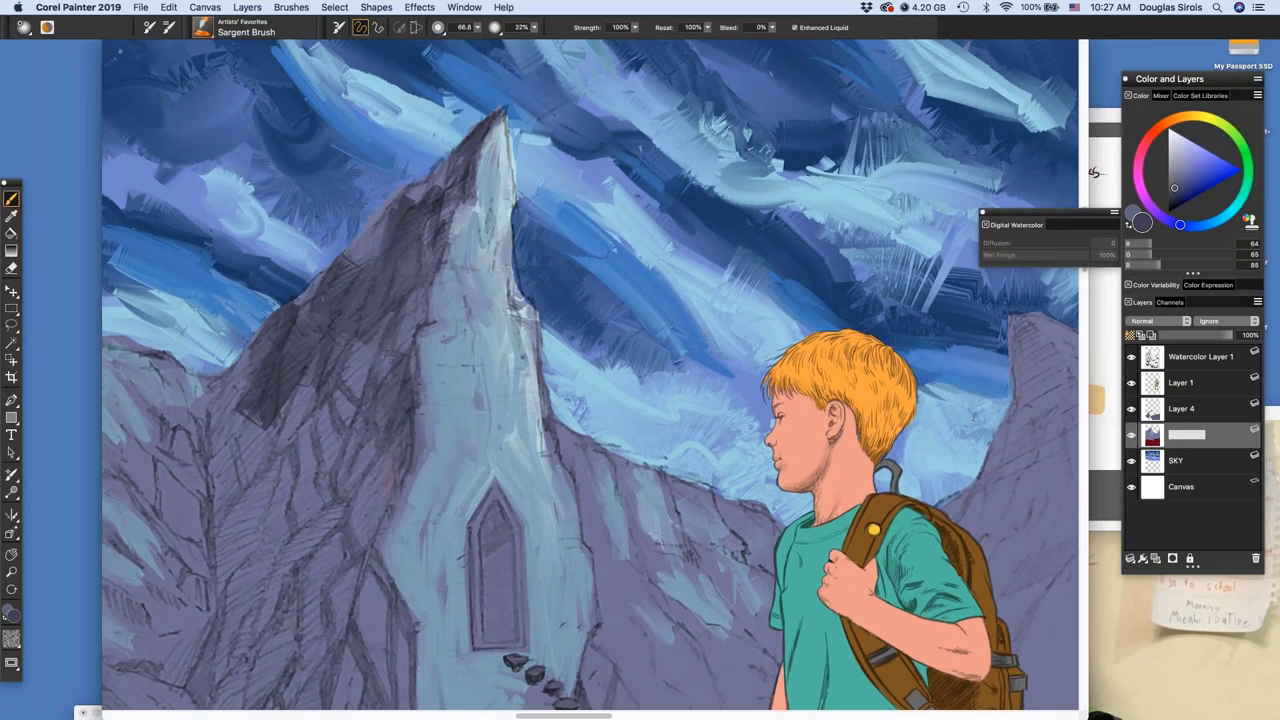
{"action": "left_click_drag", "start_coordinate": [352, 280], "coordinate": [422, 196]}
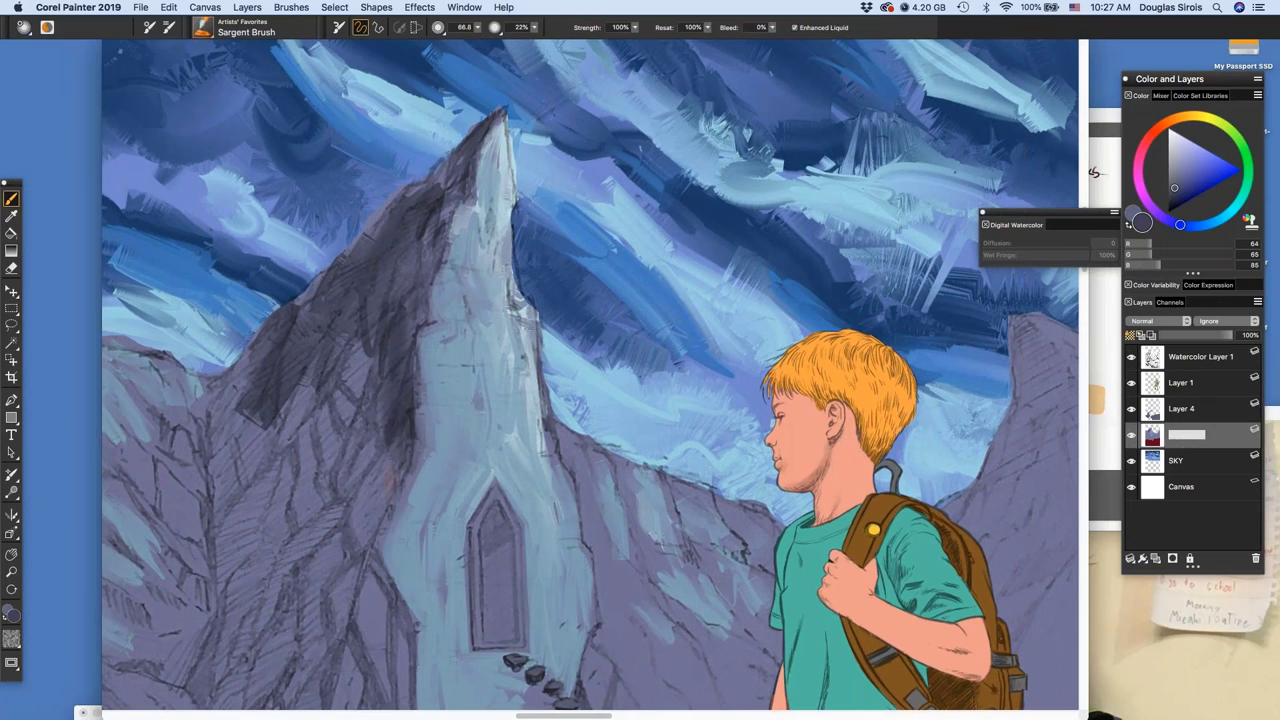
{"action": "left_click_drag", "start_coordinate": [402, 436], "coordinate": [356, 545]}
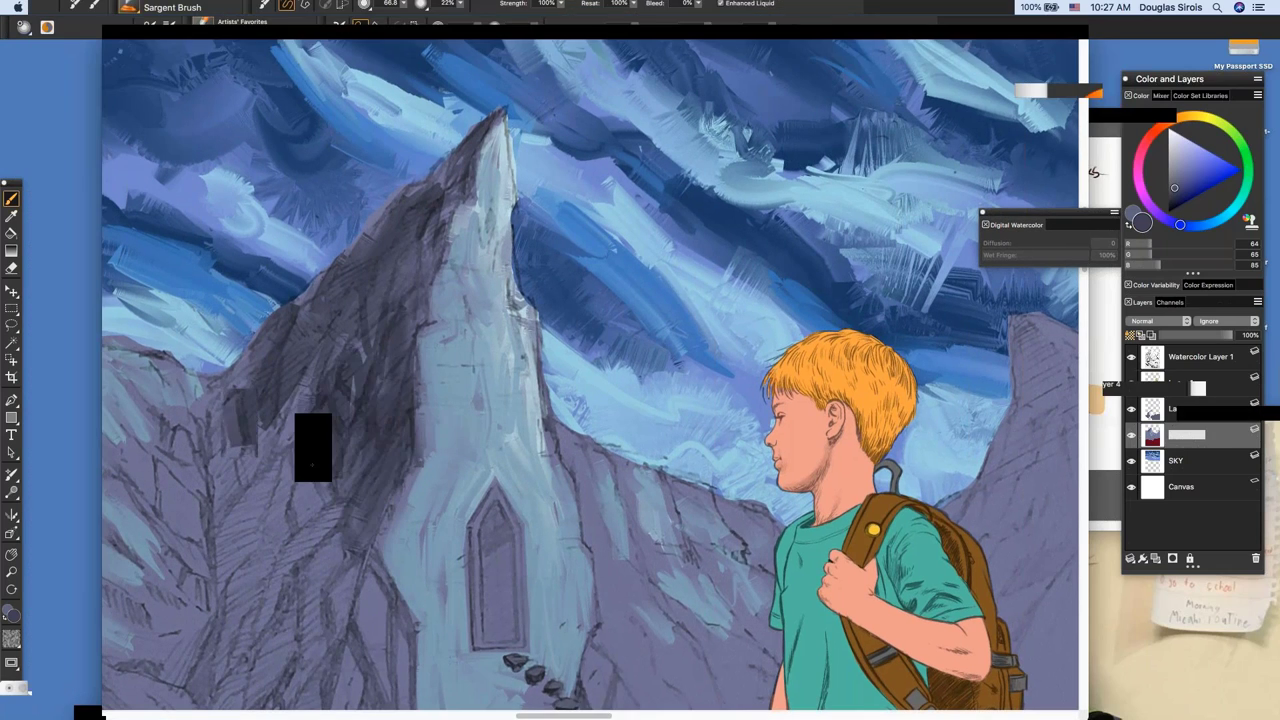
{"action": "left_click_drag", "start_coordinate": [312, 465], "coordinate": [204, 476]}
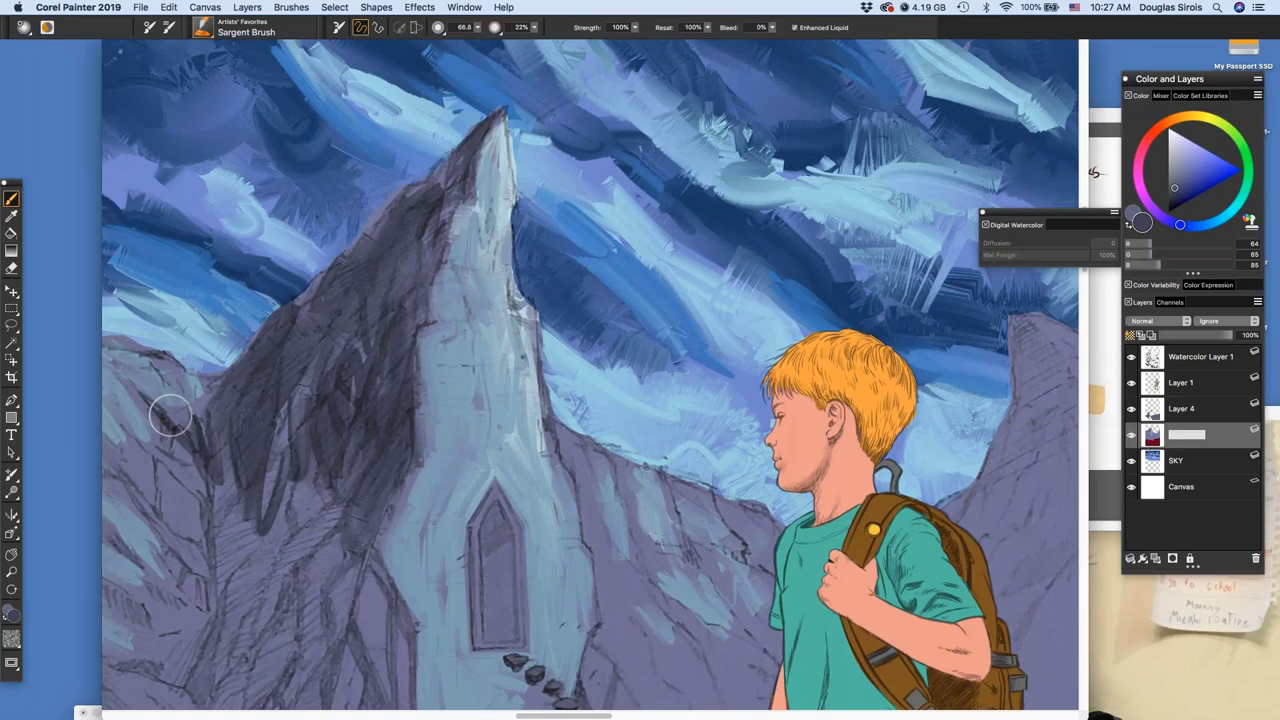
{"action": "mouse_move", "coordinate": [214, 384]}
{"action": "left_mouse_down"}
{"action": "mouse_move", "coordinate": [168, 428]}
{"action": "mouse_move", "coordinate": [180, 398]}
{"action": "left_mouse_up"}
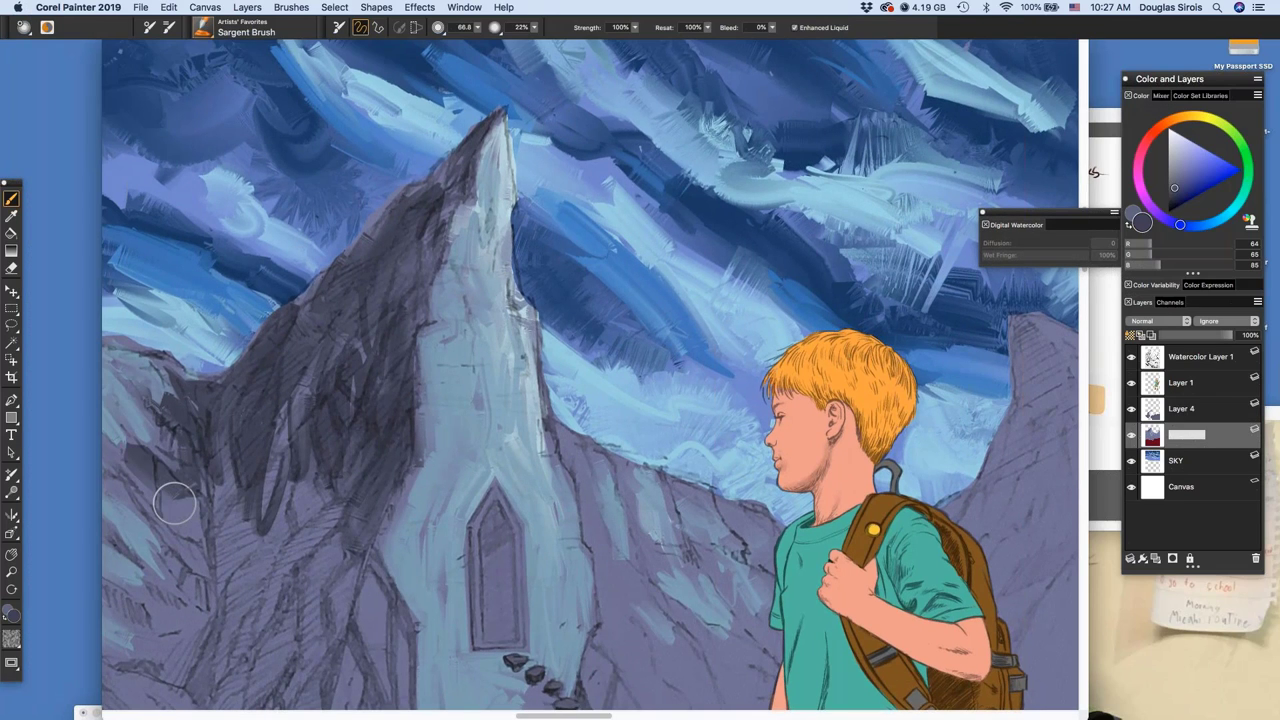
{"action": "left_click_drag", "start_coordinate": [366, 534], "coordinate": [358, 602]}
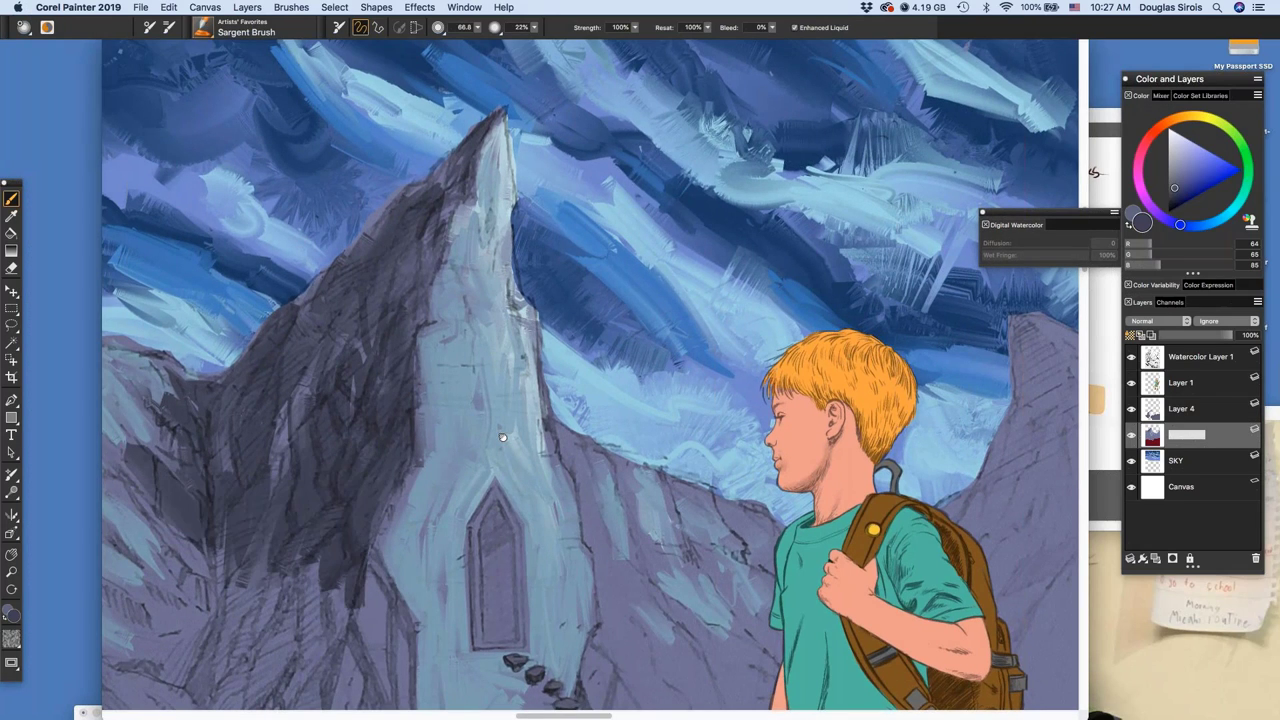
Extend the dark shadows down the rock face beside the lit doorway area, filling the crevice along its left edge
{"action": "left_click_drag", "start_coordinate": [503, 437], "coordinate": [577, 365]}
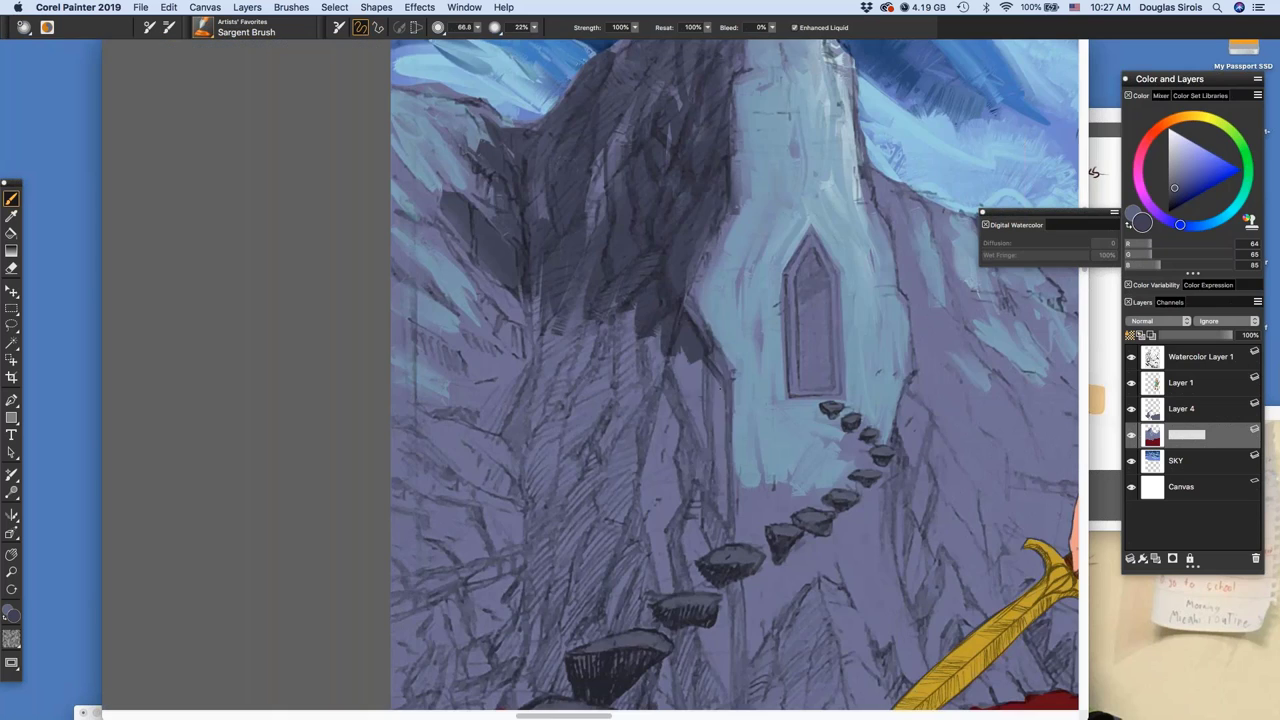
{"action": "left_click_drag", "start_coordinate": [718, 358], "coordinate": [713, 494]}
{"action": "left_click_drag", "start_coordinate": [672, 362], "coordinate": [699, 492]}
{"action": "left_click_drag", "start_coordinate": [652, 332], "coordinate": [643, 448]}
{"action": "left_click_drag", "start_coordinate": [628, 314], "coordinate": [612, 440]}
{"action": "mouse_move", "coordinate": [600, 330]}
{"action": "left_mouse_down"}
{"action": "mouse_move", "coordinate": [592, 424]}
{"action": "mouse_move", "coordinate": [556, 436]}
{"action": "left_mouse_up"}
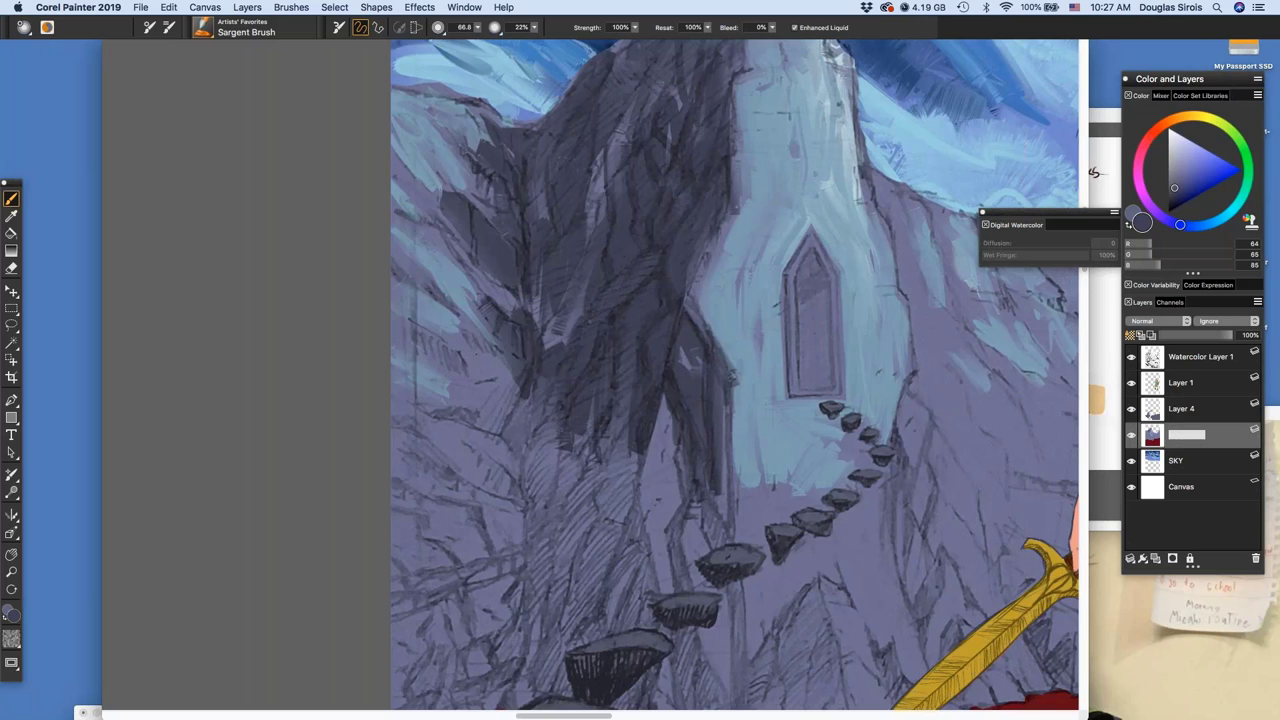
Paint slanting dark strokes across the far-left ridge's slope, between the light blue highlights and down to the central rock mass
{"action": "left_click_drag", "start_coordinate": [398, 238], "coordinate": [512, 308]}
{"action": "left_click_drag", "start_coordinate": [396, 318], "coordinate": [506, 366]}
{"action": "left_click_drag", "start_coordinate": [402, 230], "coordinate": [442, 258]}
{"action": "left_click_drag", "start_coordinate": [526, 345], "coordinate": [512, 440]}
{"action": "left_click_drag", "start_coordinate": [502, 378], "coordinate": [484, 430]}
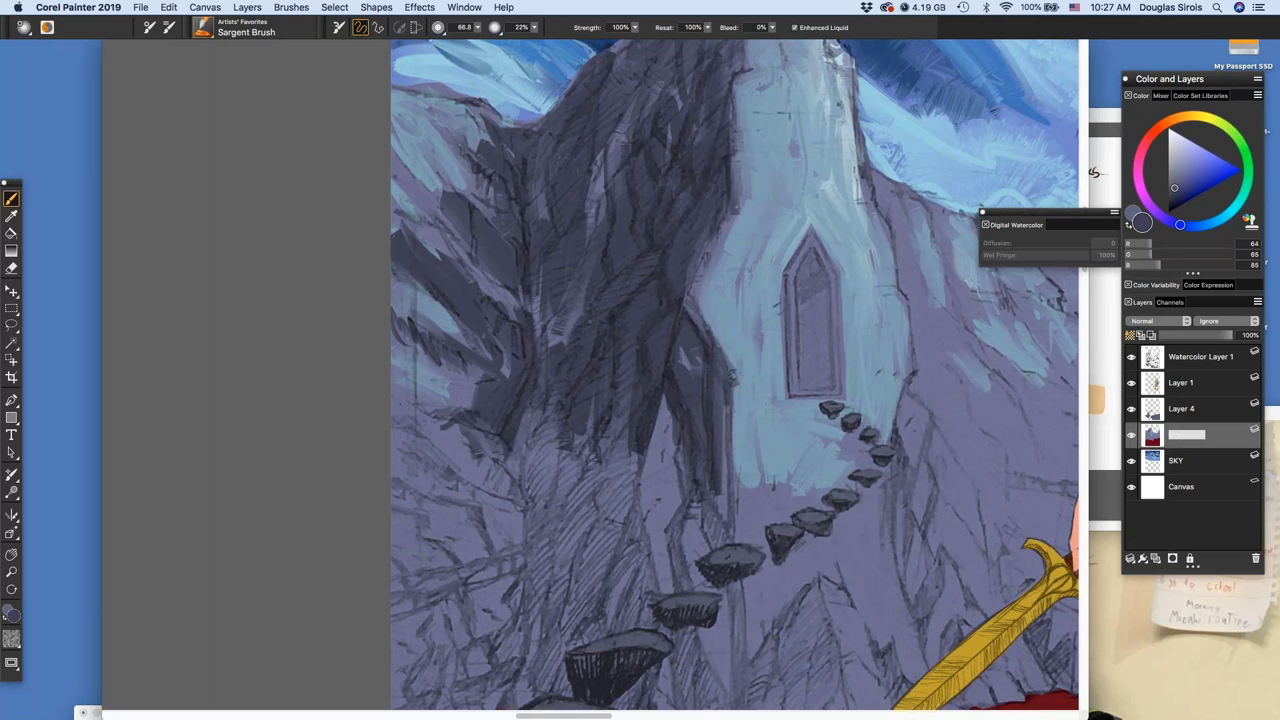
{"action": "mouse_move", "coordinate": [404, 407]}
{"action": "left_mouse_down"}
{"action": "mouse_move", "coordinate": [486, 438]}
{"action": "mouse_move", "coordinate": [518, 500]}
{"action": "left_mouse_up"}
{"action": "left_click_drag", "start_coordinate": [518, 436], "coordinate": [522, 504]}
{"action": "left_click_drag", "start_coordinate": [534, 420], "coordinate": [536, 504]}
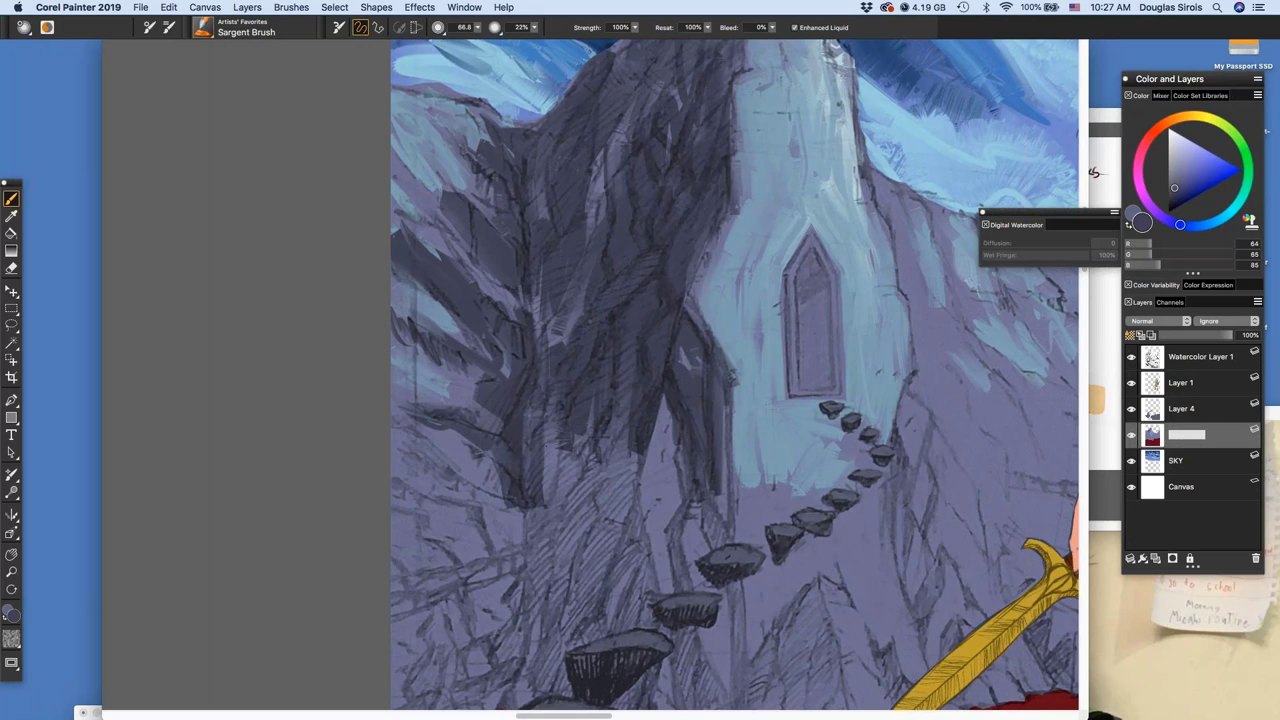
Darken the rock beside the doorway's base and carry the shadow strokes down the rock mass and lower far-left slope
{"action": "mouse_move", "coordinate": [660, 412]}
{"action": "left_mouse_down"}
{"action": "mouse_move", "coordinate": [664, 520]}
{"action": "mouse_move", "coordinate": [718, 436]}
{"action": "left_mouse_up"}
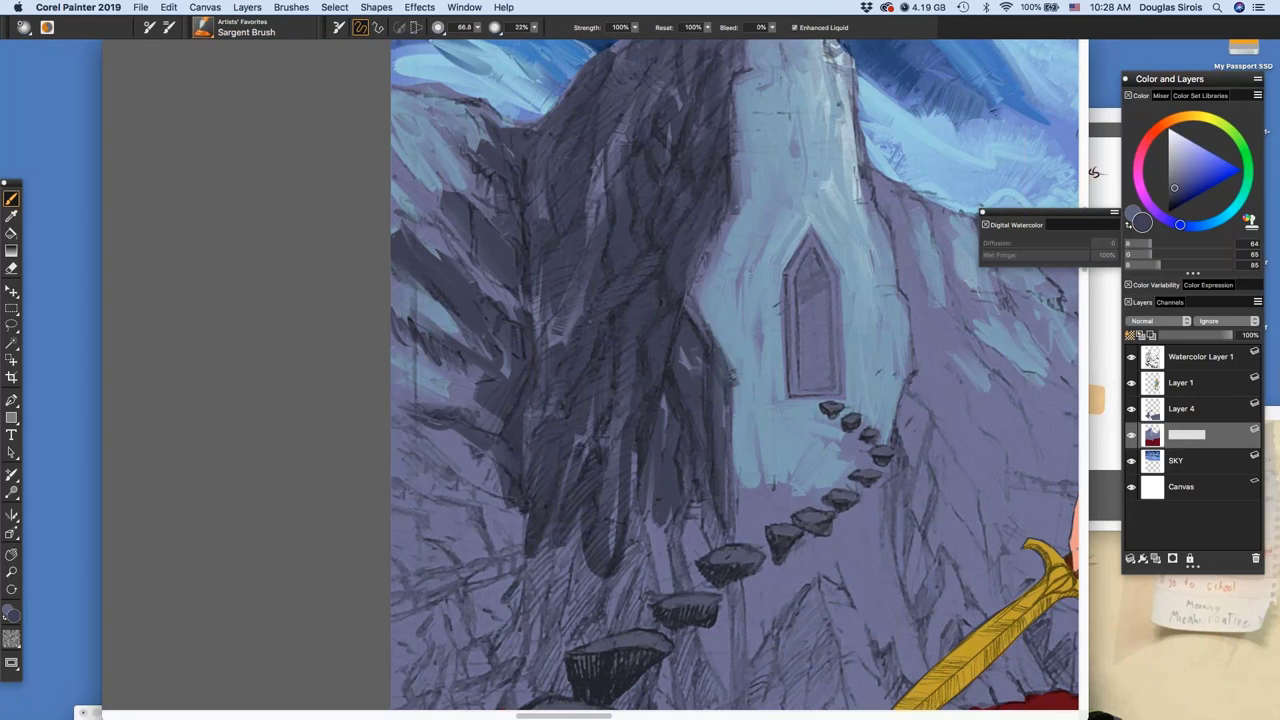
{"action": "left_click_drag", "start_coordinate": [722, 492], "coordinate": [718, 416]}
{"action": "left_click_drag", "start_coordinate": [700, 374], "coordinate": [682, 352]}
{"action": "left_click_drag", "start_coordinate": [554, 314], "coordinate": [552, 346]}
{"action": "mouse_move", "coordinate": [404, 480]}
{"action": "left_mouse_down"}
{"action": "mouse_move", "coordinate": [466, 518]}
{"action": "mouse_move", "coordinate": [444, 514]}
{"action": "left_mouse_up"}
{"action": "mouse_move", "coordinate": [454, 510]}
{"action": "left_mouse_down"}
{"action": "mouse_move", "coordinate": [492, 514]}
{"action": "mouse_move", "coordinate": [497, 580]}
{"action": "mouse_move", "coordinate": [516, 546]}
{"action": "left_mouse_up"}
{"action": "mouse_move", "coordinate": [526, 572]}
{"action": "left_mouse_down"}
{"action": "mouse_move", "coordinate": [543, 338]}
{"action": "mouse_move", "coordinate": [562, 520]}
{"action": "mouse_move", "coordinate": [546, 598]}
{"action": "mouse_move", "coordinate": [606, 546]}
{"action": "mouse_move", "coordinate": [620, 596]}
{"action": "left_mouse_up"}
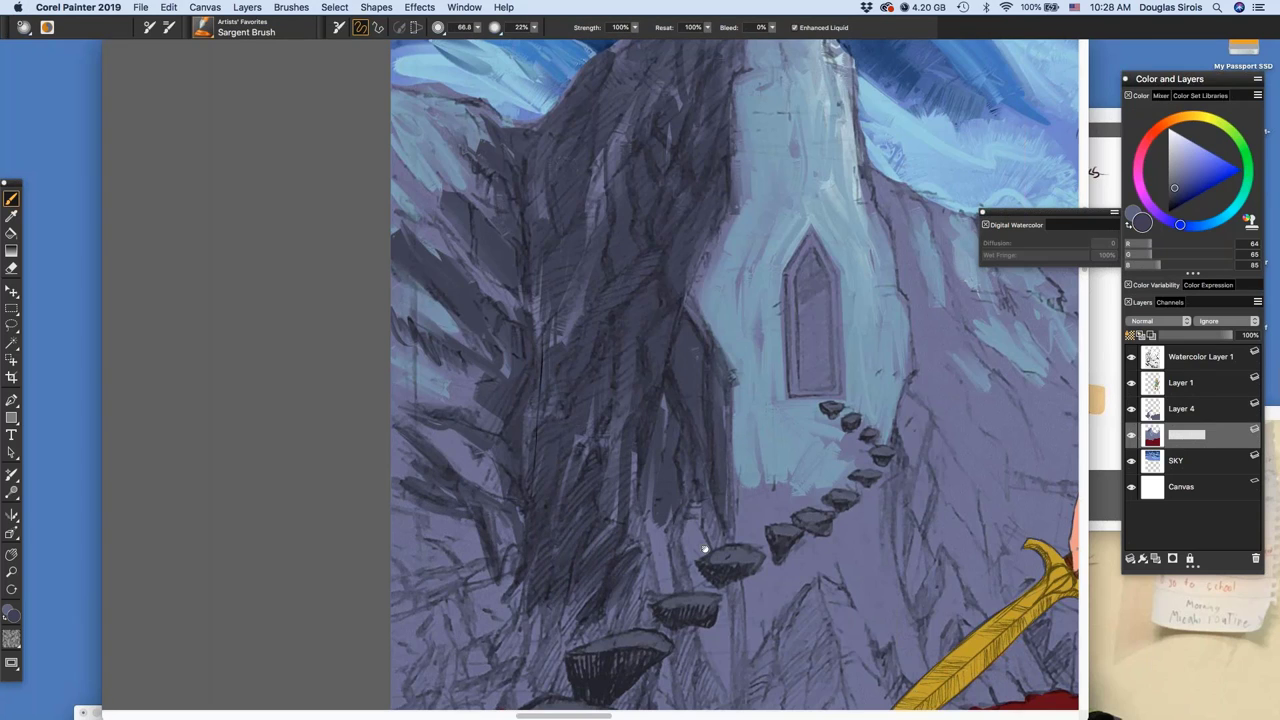
Paint dark strokes in the crevices behind the floating stepping stones and down the base of the shaded rock
{"action": "left_click_drag", "start_coordinate": [705, 549], "coordinate": [732, 497]}
{"action": "scroll", "coordinate": [732, 497], "scroll_direction": "down", "scroll_amount": 3}
{"action": "scroll", "coordinate": [732, 497], "scroll_direction": "left", "scroll_amount": 2}
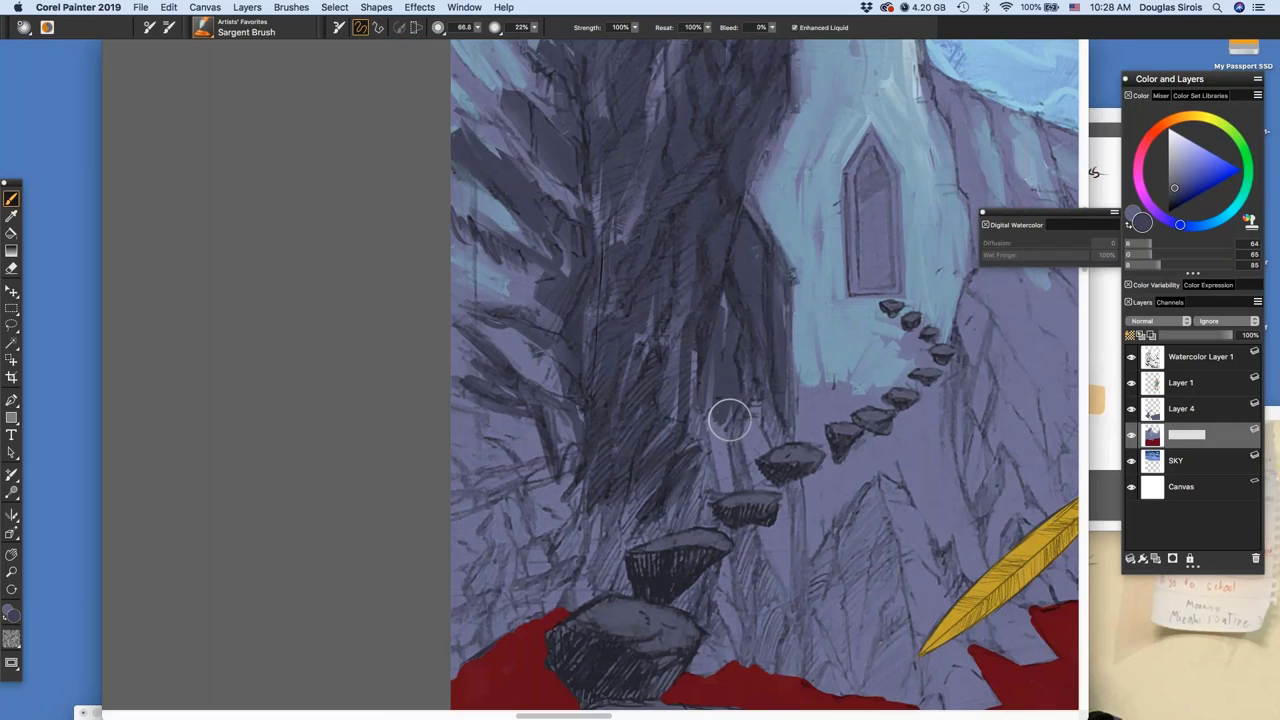
{"action": "left_click_drag", "start_coordinate": [730, 420], "coordinate": [744, 488]}
{"action": "left_click_drag", "start_coordinate": [768, 402], "coordinate": [802, 608]}
{"action": "left_click_drag", "start_coordinate": [799, 511], "coordinate": [783, 282]}
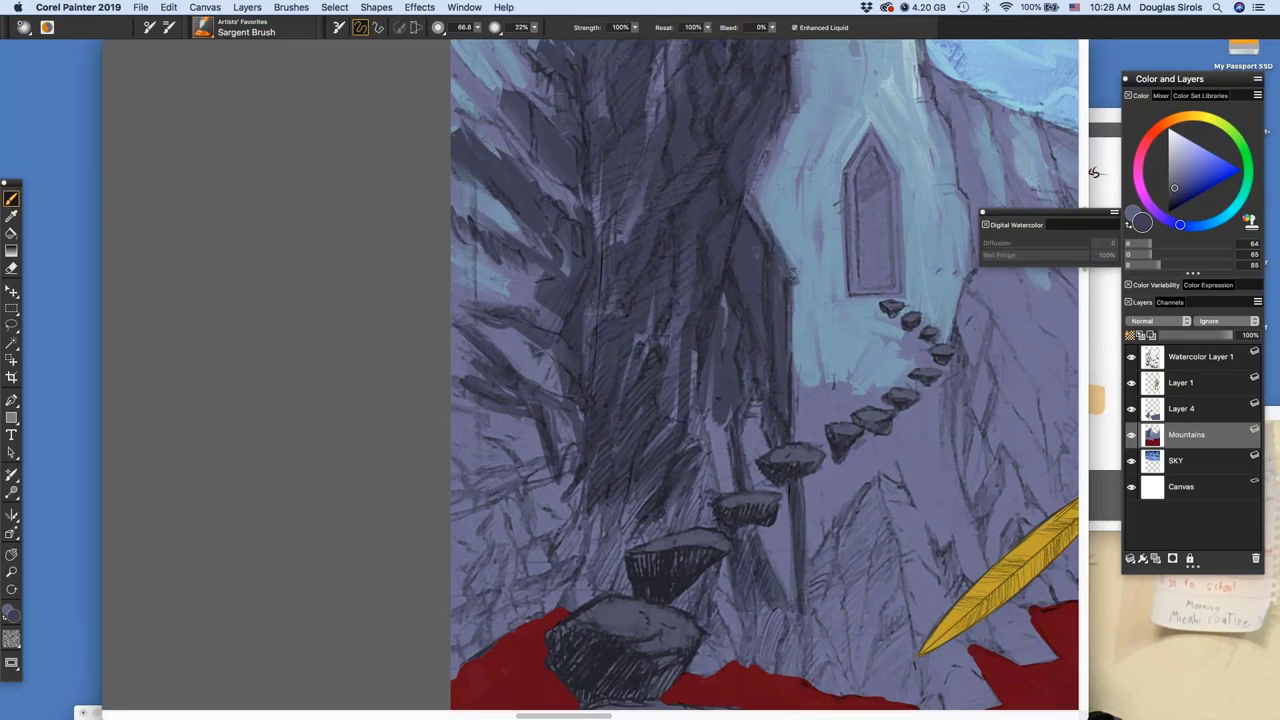
{"action": "mouse_move", "coordinate": [710, 416]}
{"action": "left_mouse_down"}
{"action": "mouse_move", "coordinate": [696, 524]}
{"action": "mouse_move", "coordinate": [593, 590]}
{"action": "left_mouse_up"}
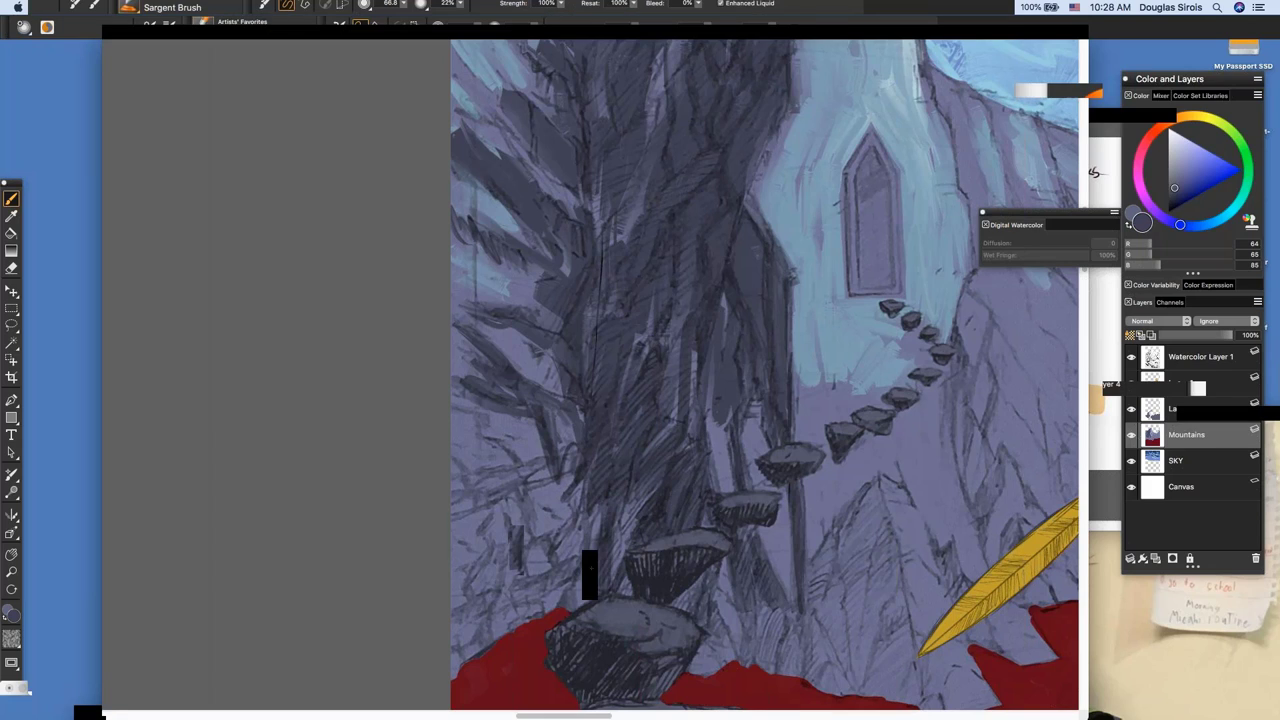
Paint shadow bands across the lower far-left slope and touch up the narrow crevice above the stepping stones
{"action": "left_click_drag", "start_coordinate": [562, 468], "coordinate": [586, 566]}
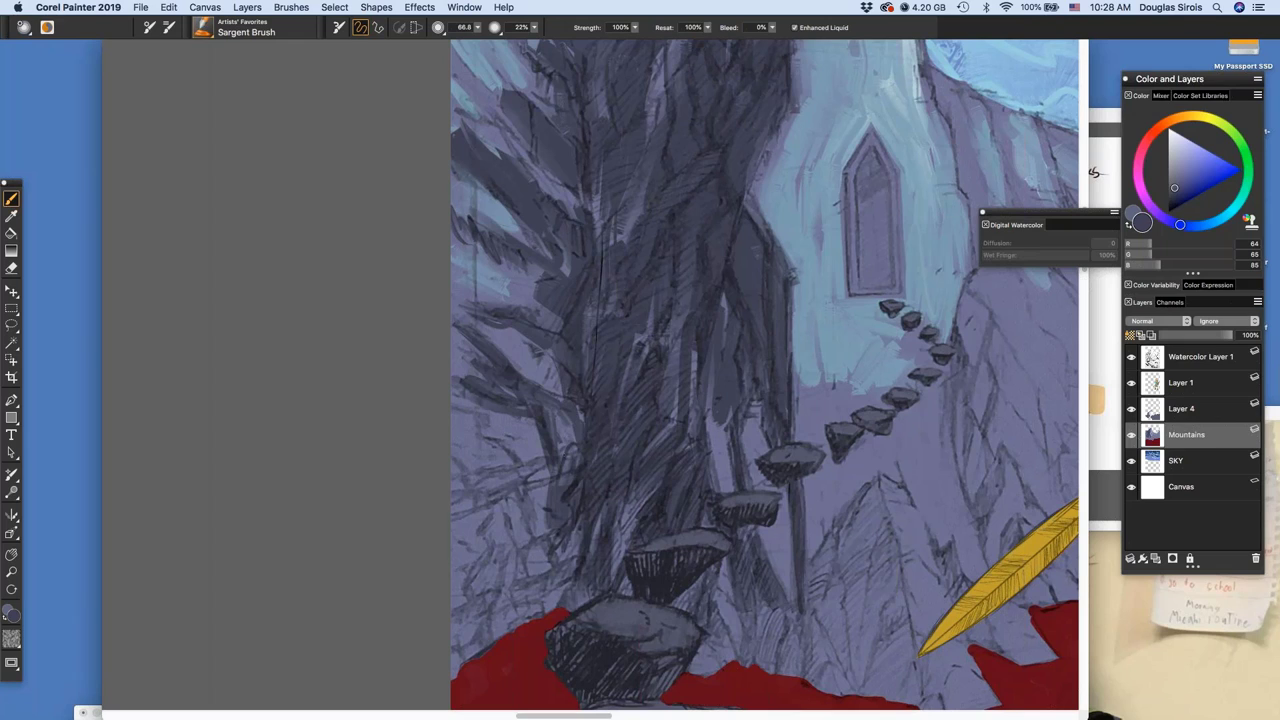
{"action": "left_click_drag", "start_coordinate": [576, 458], "coordinate": [455, 493]}
{"action": "mouse_move", "coordinate": [512, 446]}
{"action": "left_mouse_down"}
{"action": "mouse_move", "coordinate": [462, 468]}
{"action": "mouse_move", "coordinate": [544, 462]}
{"action": "left_mouse_up"}
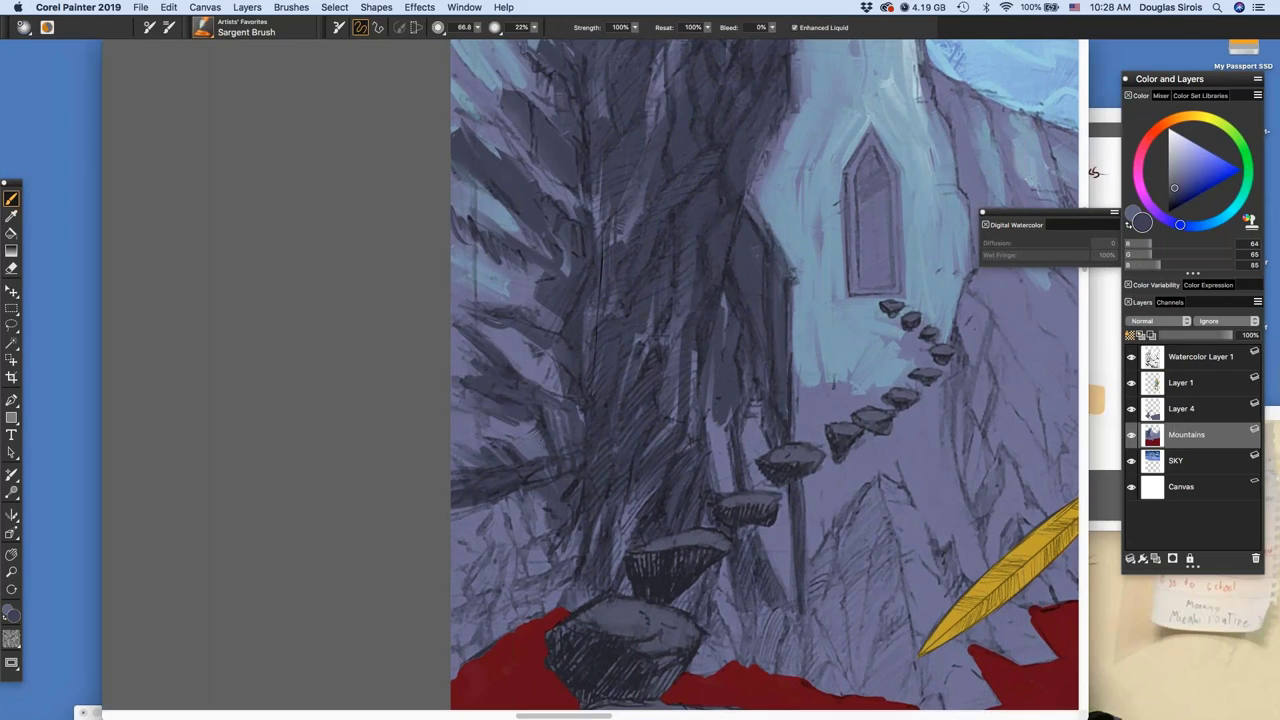
{"action": "left_click_drag", "start_coordinate": [544, 416], "coordinate": [476, 454]}
{"action": "mouse_move", "coordinate": [556, 382]}
{"action": "left_mouse_down"}
{"action": "mouse_move", "coordinate": [534, 346]}
{"action": "mouse_move", "coordinate": [472, 318]}
{"action": "mouse_move", "coordinate": [538, 368]}
{"action": "left_mouse_up"}
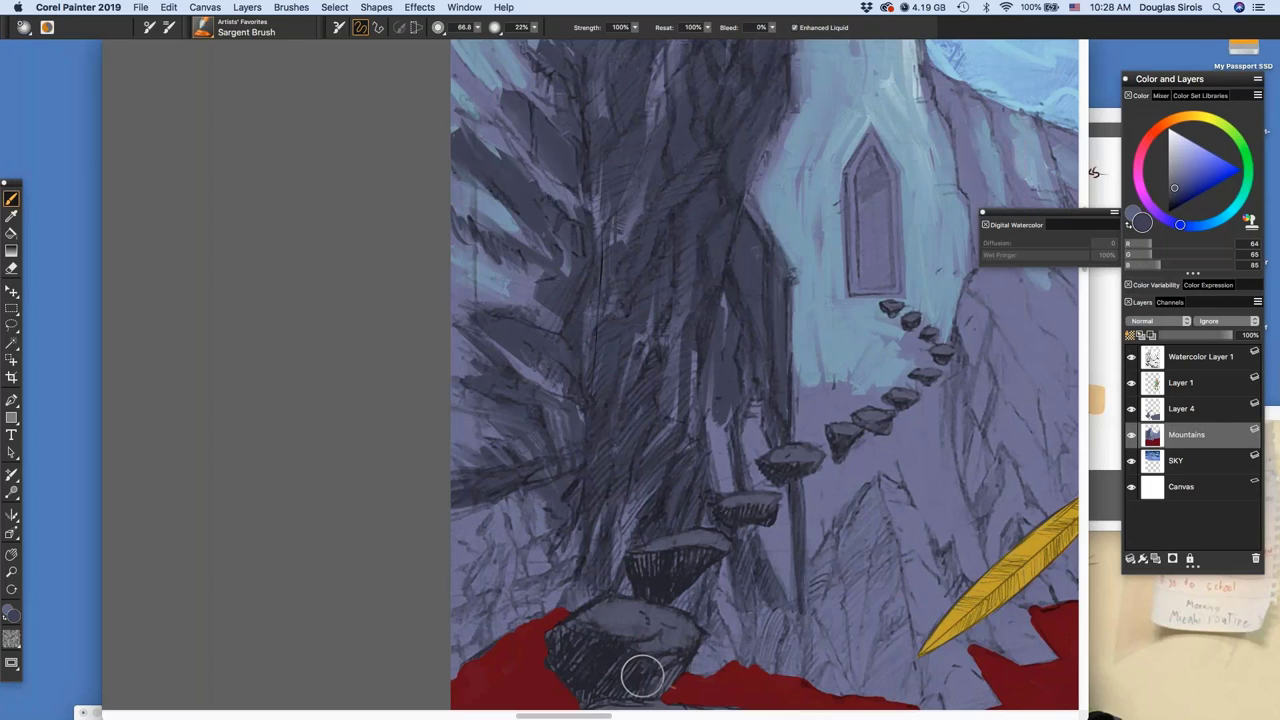
{"action": "left_click_drag", "start_coordinate": [757, 420], "coordinate": [758, 458]}
{"action": "left_click_drag", "start_coordinate": [764, 413], "coordinate": [768, 450]}
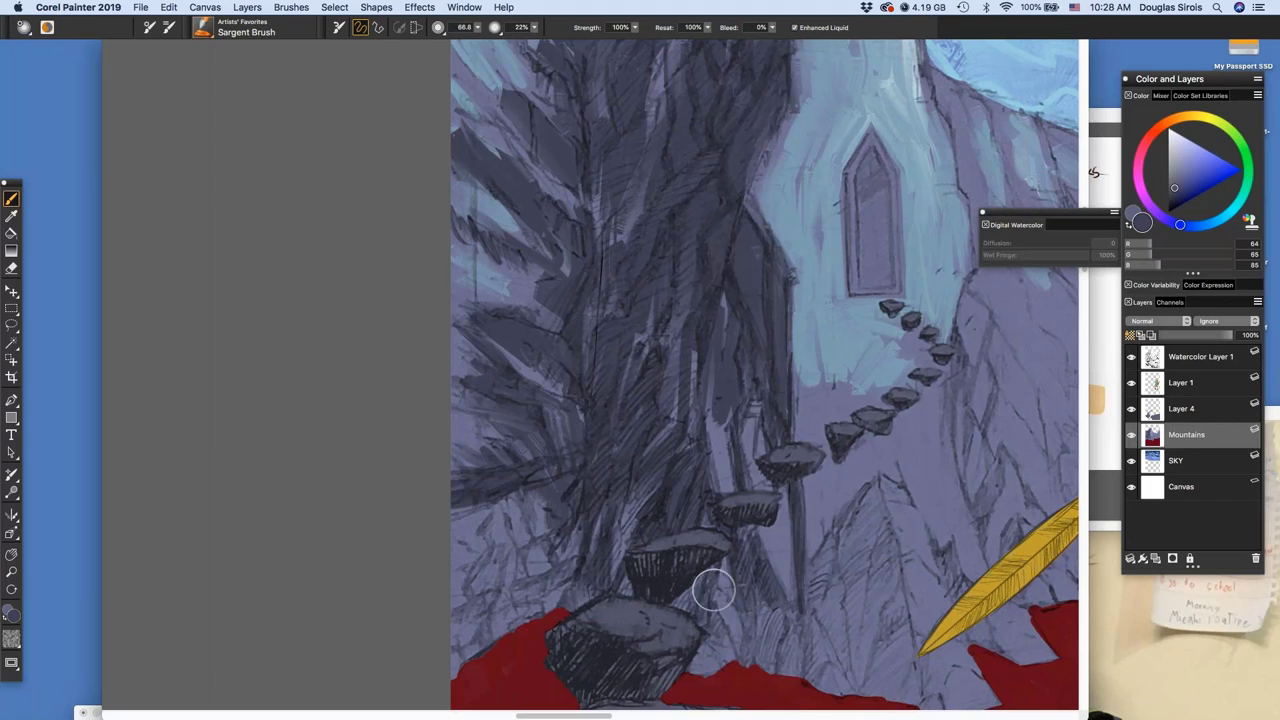
Cover the lower far-left rocks with dark shadow strokes down to the edge of the red lava
{"action": "mouse_move", "coordinate": [562, 552]}
{"action": "left_mouse_down"}
{"action": "mouse_move", "coordinate": [540, 588]}
{"action": "mouse_move", "coordinate": [528, 550]}
{"action": "mouse_move", "coordinate": [464, 612]}
{"action": "mouse_move", "coordinate": [456, 580]}
{"action": "left_mouse_up"}
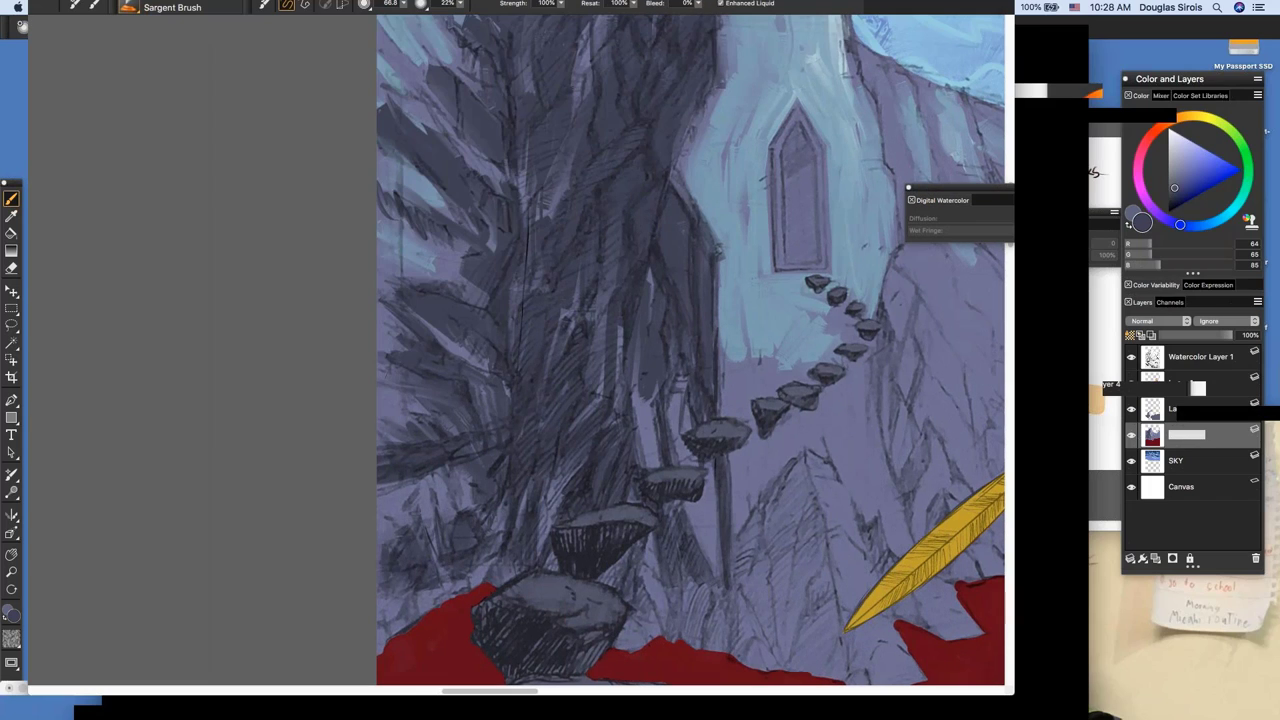
{"action": "left_click_drag", "start_coordinate": [455, 493], "coordinate": [410, 524]}
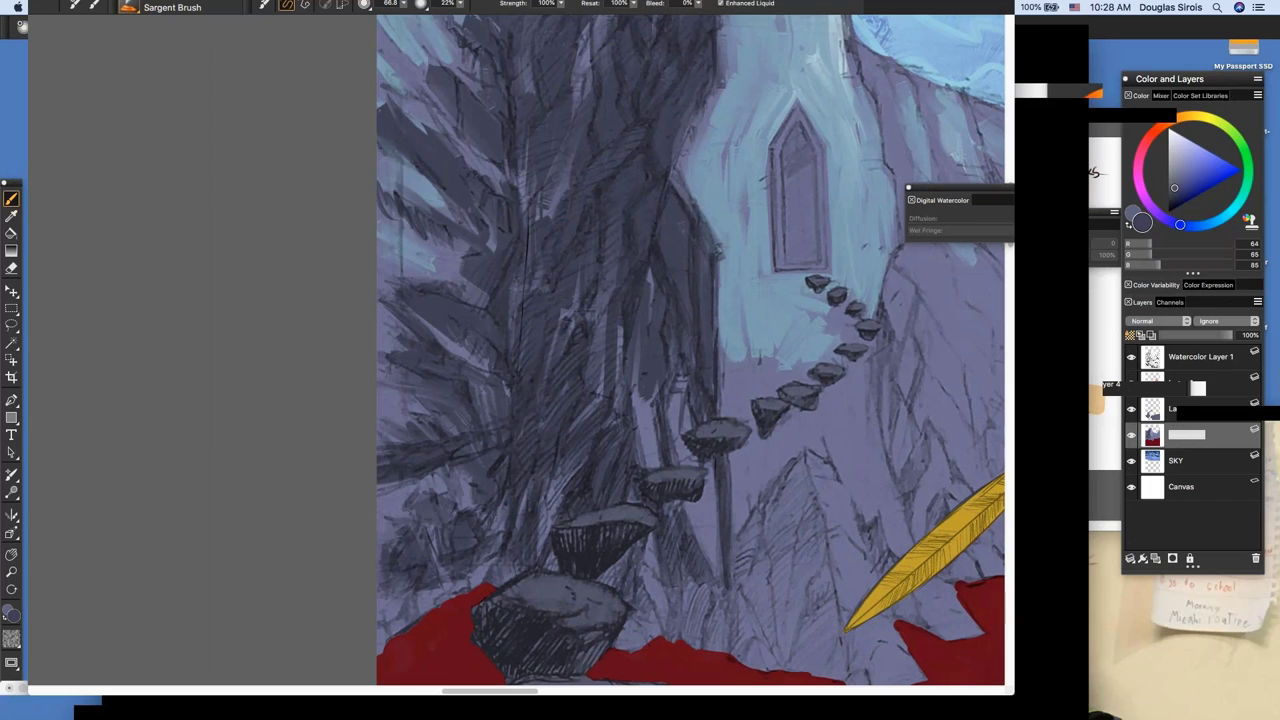
{"action": "left_click_drag", "start_coordinate": [408, 596], "coordinate": [380, 642]}
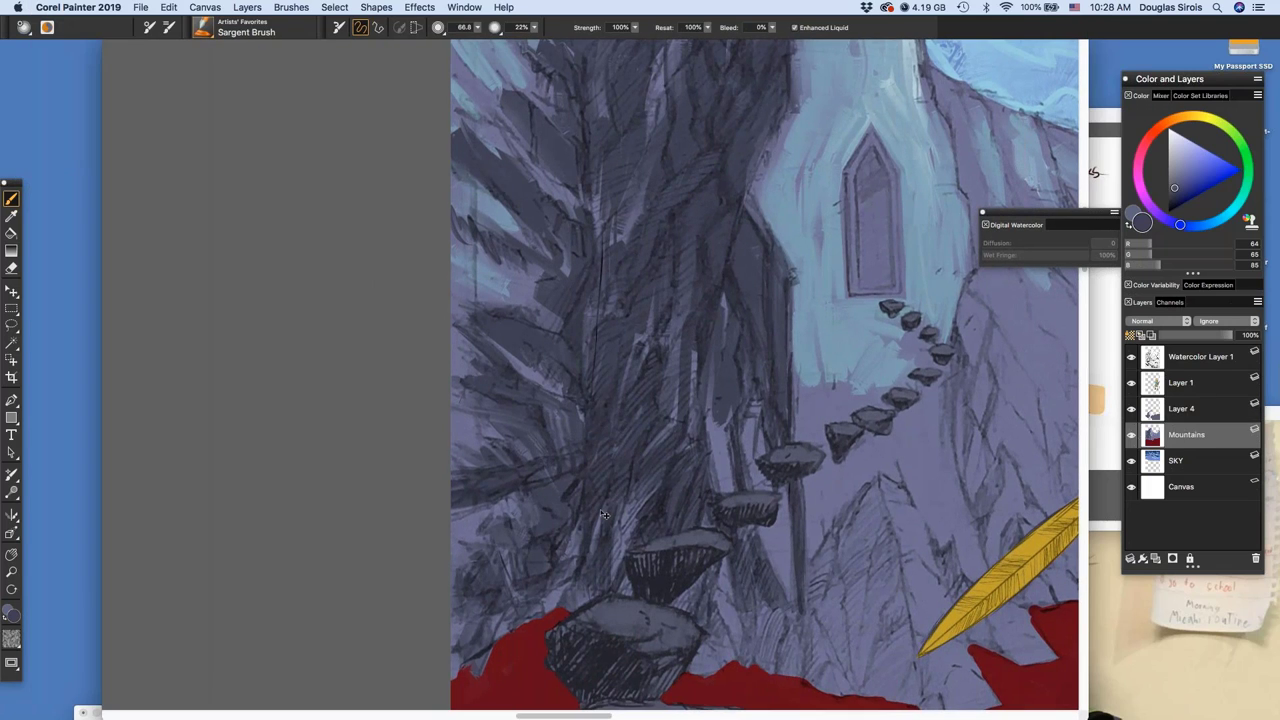
{"action": "left_click_drag", "start_coordinate": [534, 600], "coordinate": [458, 672]}
{"action": "left_click_drag", "start_coordinate": [506, 618], "coordinate": [454, 676]}
{"action": "left_click_drag", "start_coordinate": [462, 628], "coordinate": [452, 654]}
{"action": "left_click_drag", "start_coordinate": [488, 600], "coordinate": [475, 621]}
{"action": "left_click_drag", "start_coordinate": [532, 592], "coordinate": [518, 622]}
{"action": "mouse_move", "coordinate": [576, 540]}
{"action": "left_mouse_down"}
{"action": "mouse_move", "coordinate": [554, 598]}
{"action": "mouse_move", "coordinate": [568, 556]}
{"action": "left_mouse_up"}
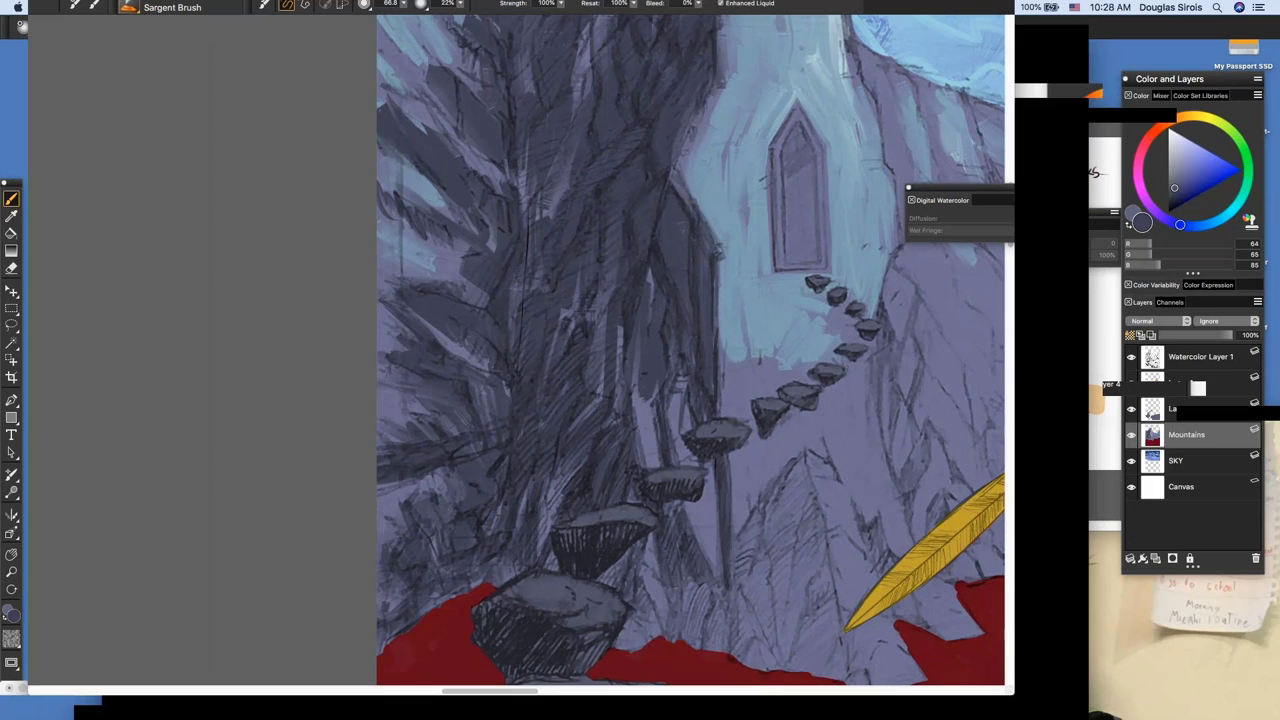
{"action": "left_click_drag", "start_coordinate": [404, 503], "coordinate": [379, 557]}
{"action": "left_click_drag", "start_coordinate": [411, 399], "coordinate": [379, 441]}
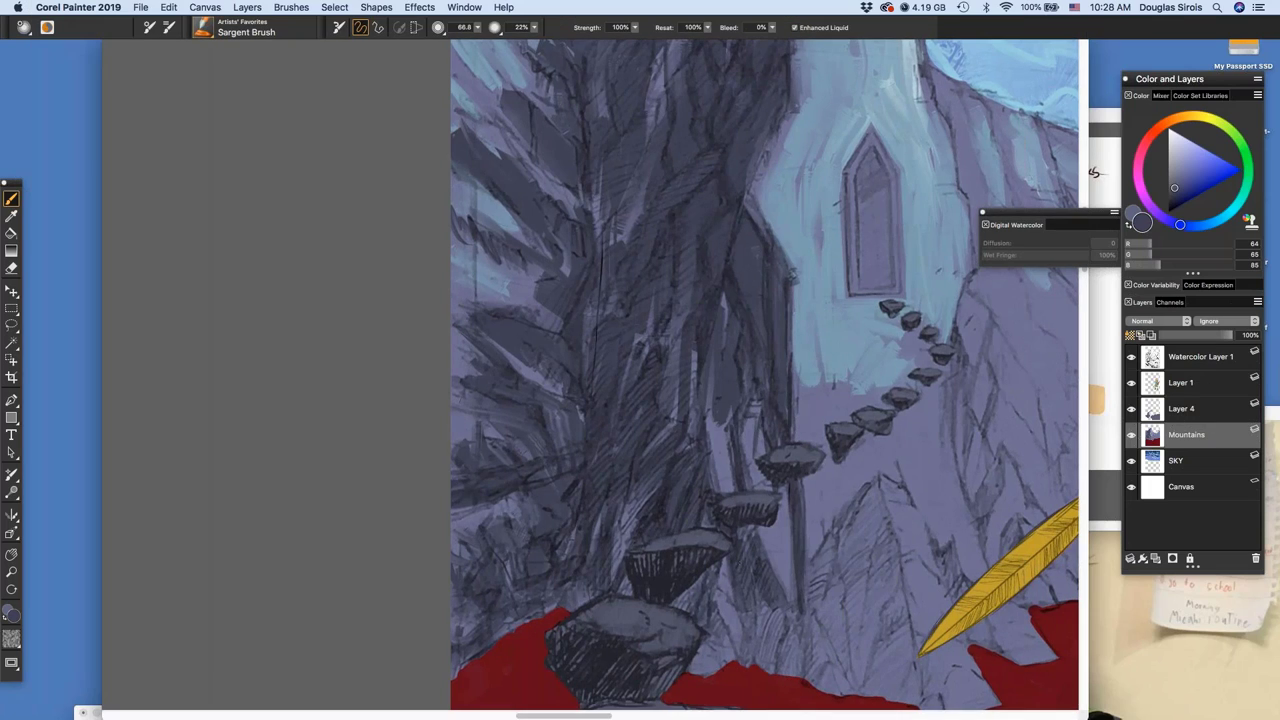
Paint dark shadow strokes on the rocks beneath the stepping stones, just above the red lava
{"action": "left_click_drag", "start_coordinate": [750, 580], "coordinate": [780, 644]}
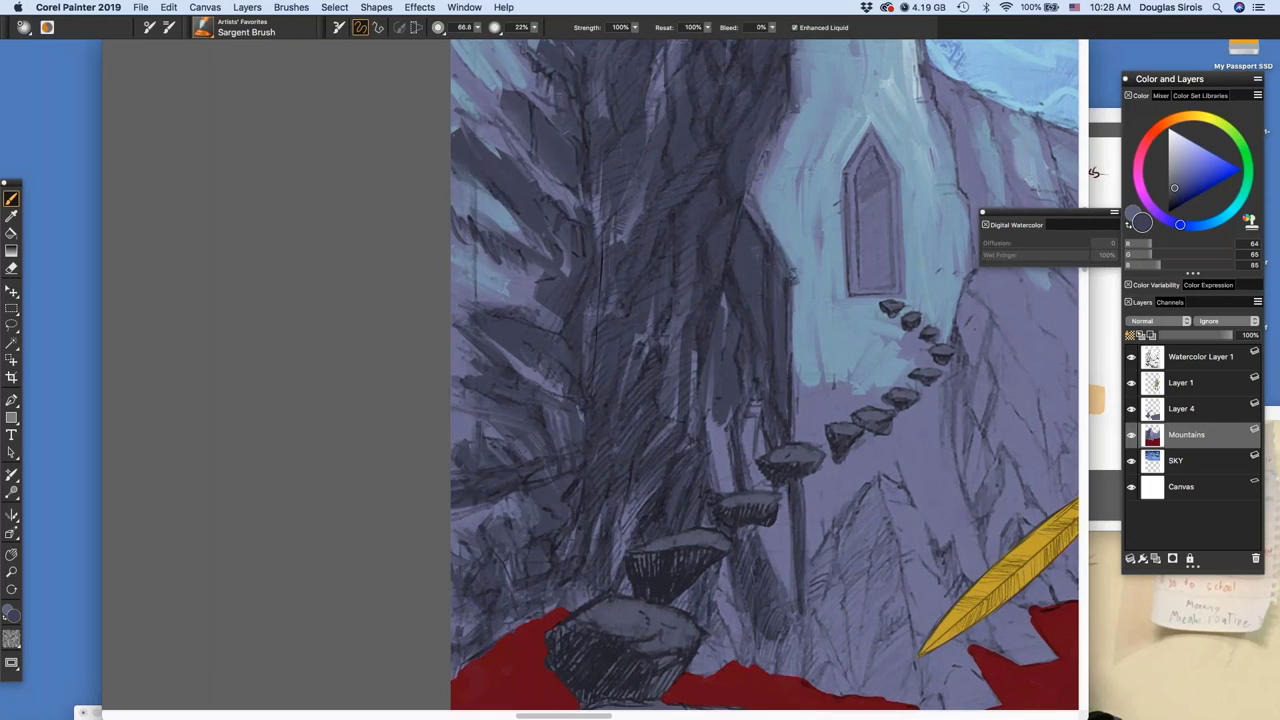
{"action": "left_click_drag", "start_coordinate": [699, 582], "coordinate": [688, 624]}
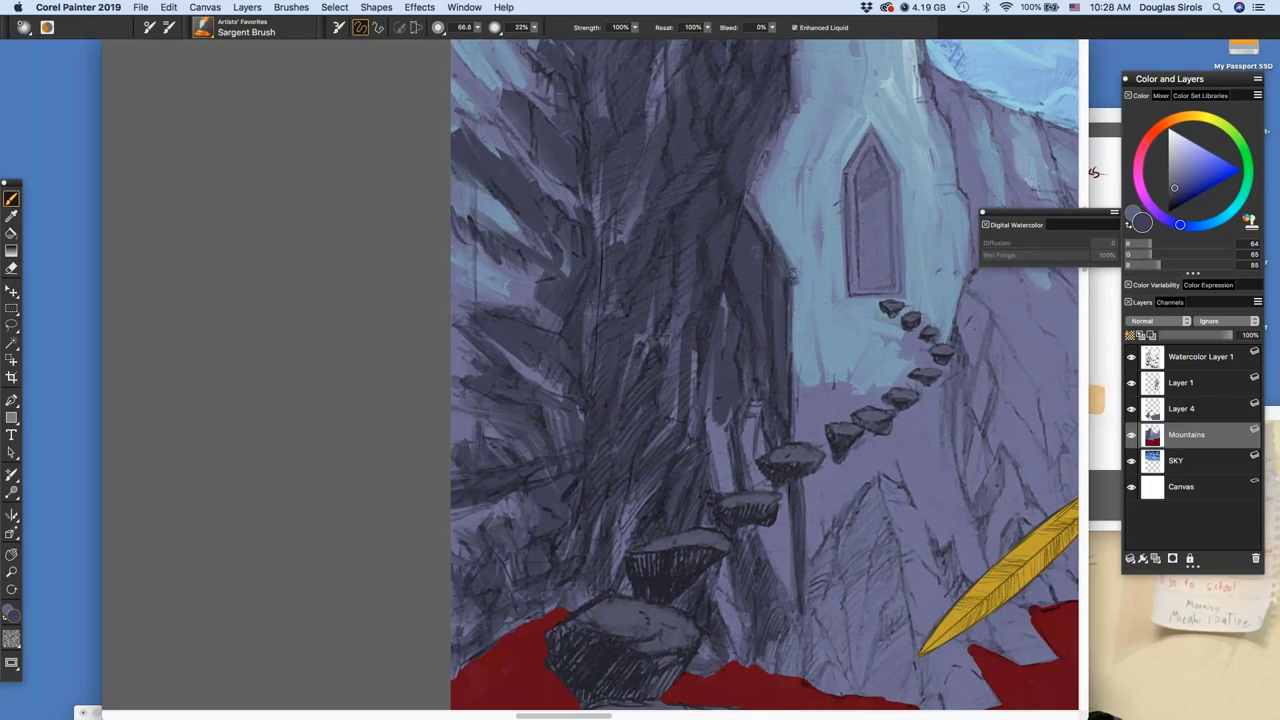
{"action": "mouse_move", "coordinate": [762, 642]}
{"action": "left_mouse_down"}
{"action": "mouse_move", "coordinate": [784, 654]}
{"action": "mouse_move", "coordinate": [803, 634]}
{"action": "left_mouse_up"}
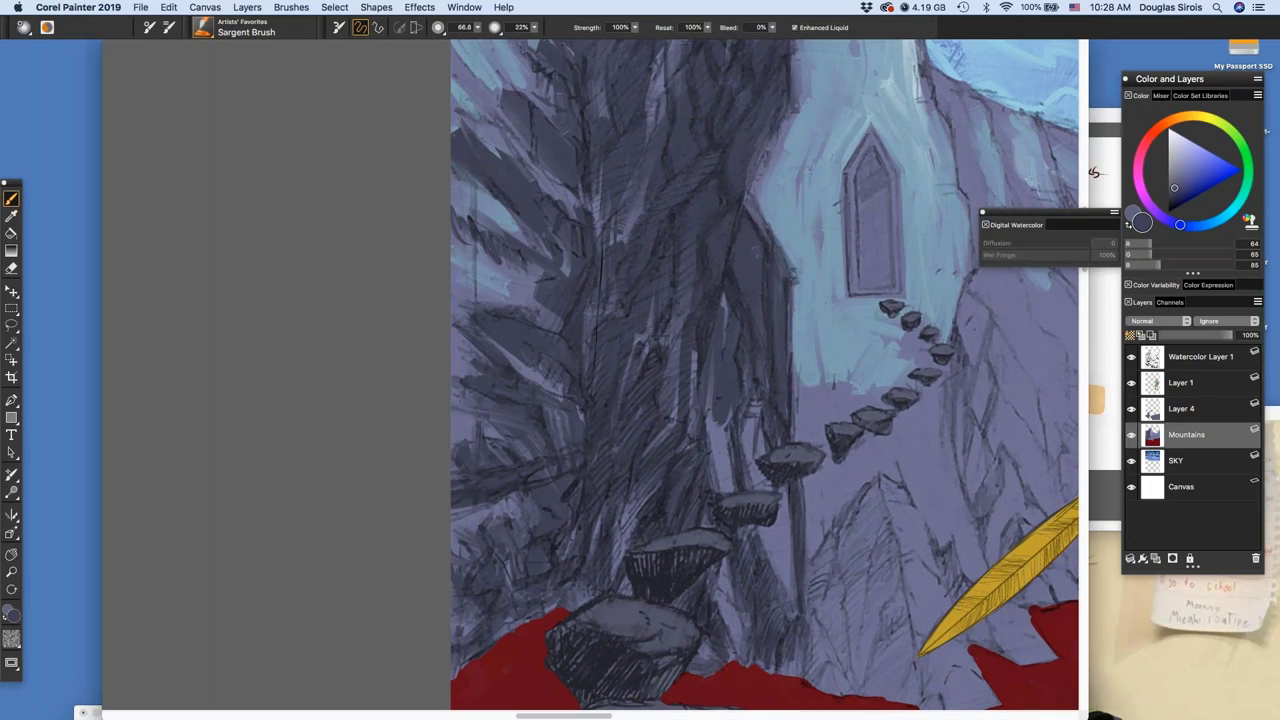
Shade the dark side of the pointed rock near the sword tip and add shadow strokes to the rocks around it
{"action": "mouse_move", "coordinate": [839, 530]}
{"action": "left_mouse_down"}
{"action": "mouse_move", "coordinate": [809, 597]}
{"action": "mouse_move", "coordinate": [831, 588]}
{"action": "left_mouse_up"}
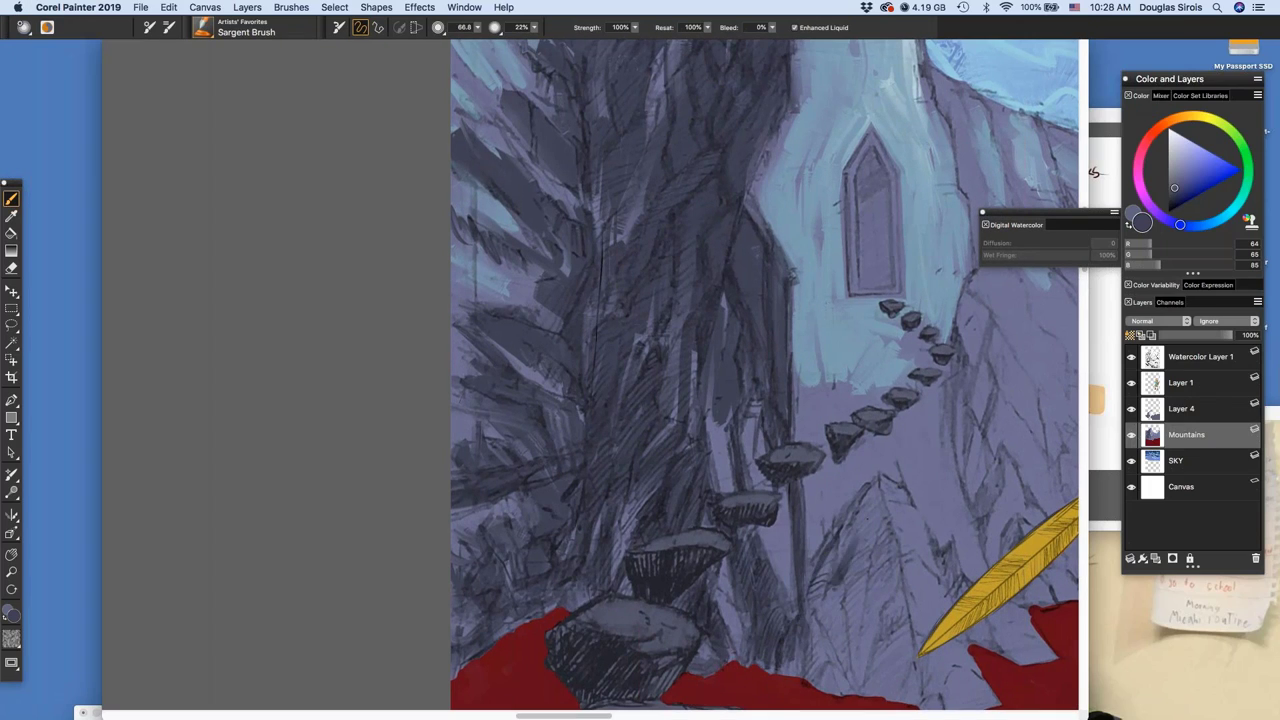
{"action": "mouse_move", "coordinate": [824, 501]}
{"action": "left_mouse_down"}
{"action": "mouse_move", "coordinate": [690, 347]}
{"action": "mouse_move", "coordinate": [754, 398]}
{"action": "mouse_move", "coordinate": [765, 474]}
{"action": "mouse_move", "coordinate": [716, 472]}
{"action": "mouse_move", "coordinate": [688, 488]}
{"action": "mouse_move", "coordinate": [679, 510]}
{"action": "mouse_move", "coordinate": [718, 542]}
{"action": "left_mouse_up"}
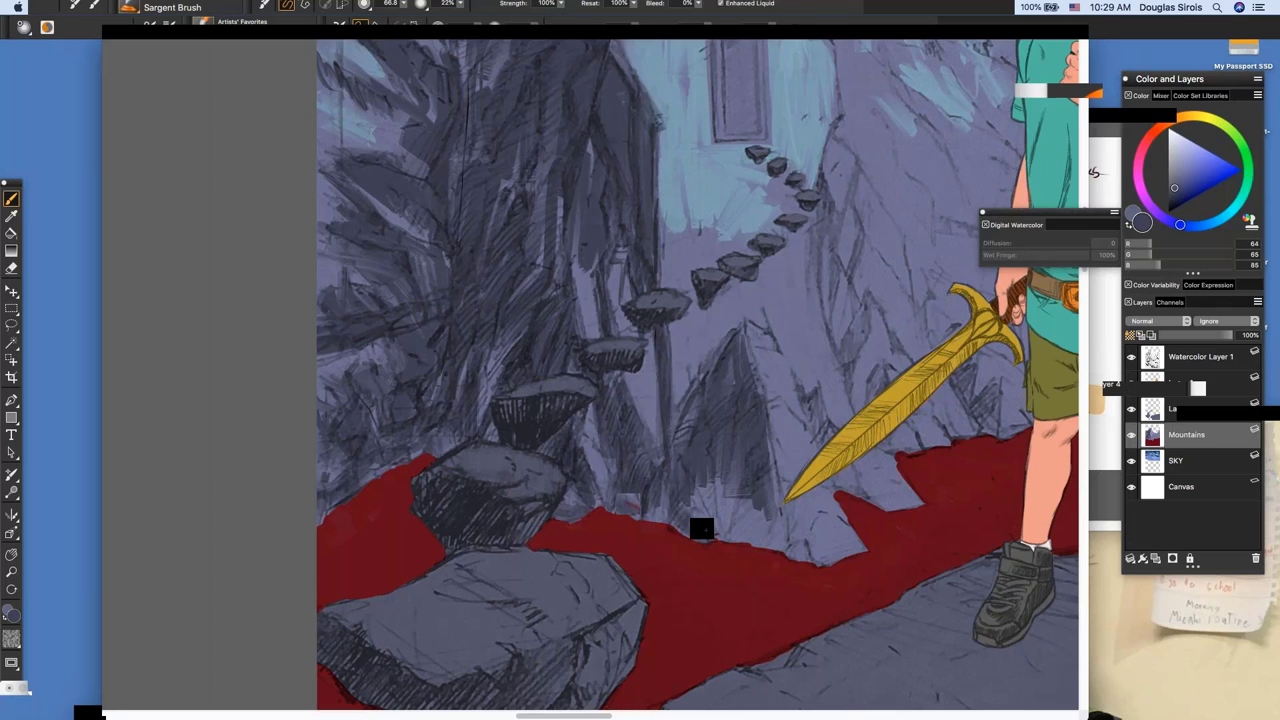
{"action": "left_click_drag", "start_coordinate": [781, 509], "coordinate": [750, 540]}
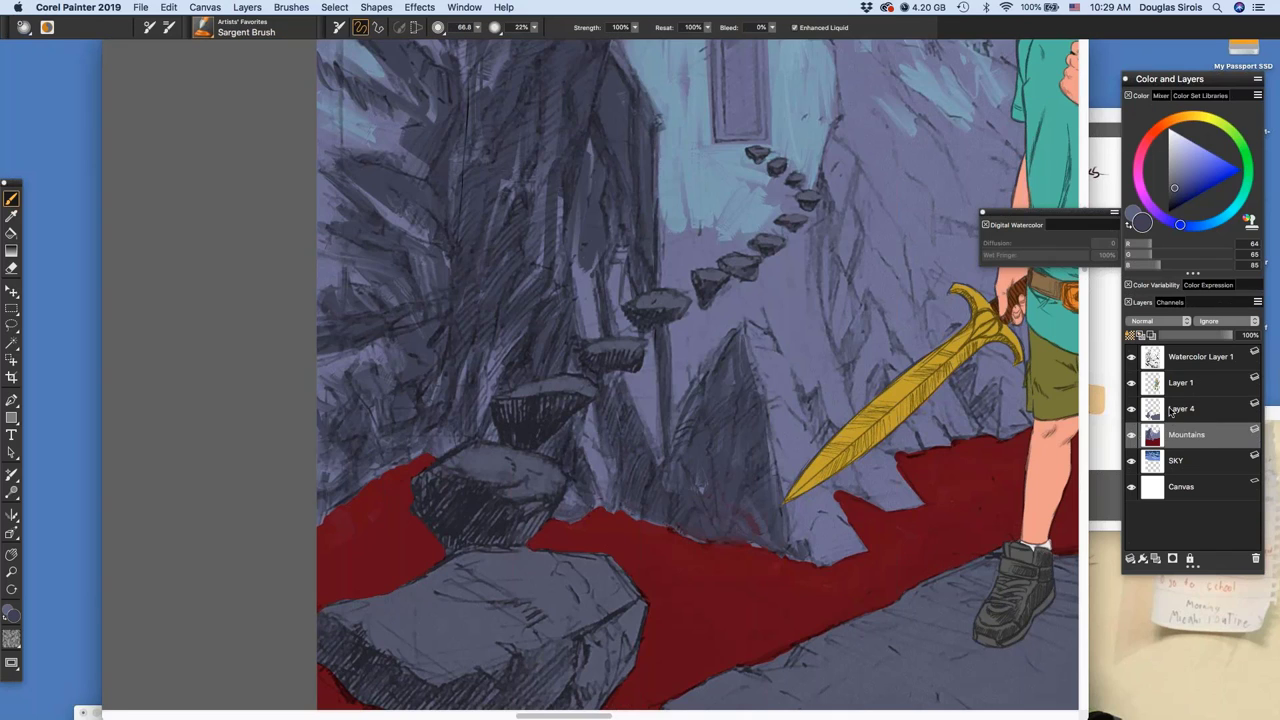
{"action": "left_click_drag", "start_coordinate": [907, 479], "coordinate": [752, 575]}
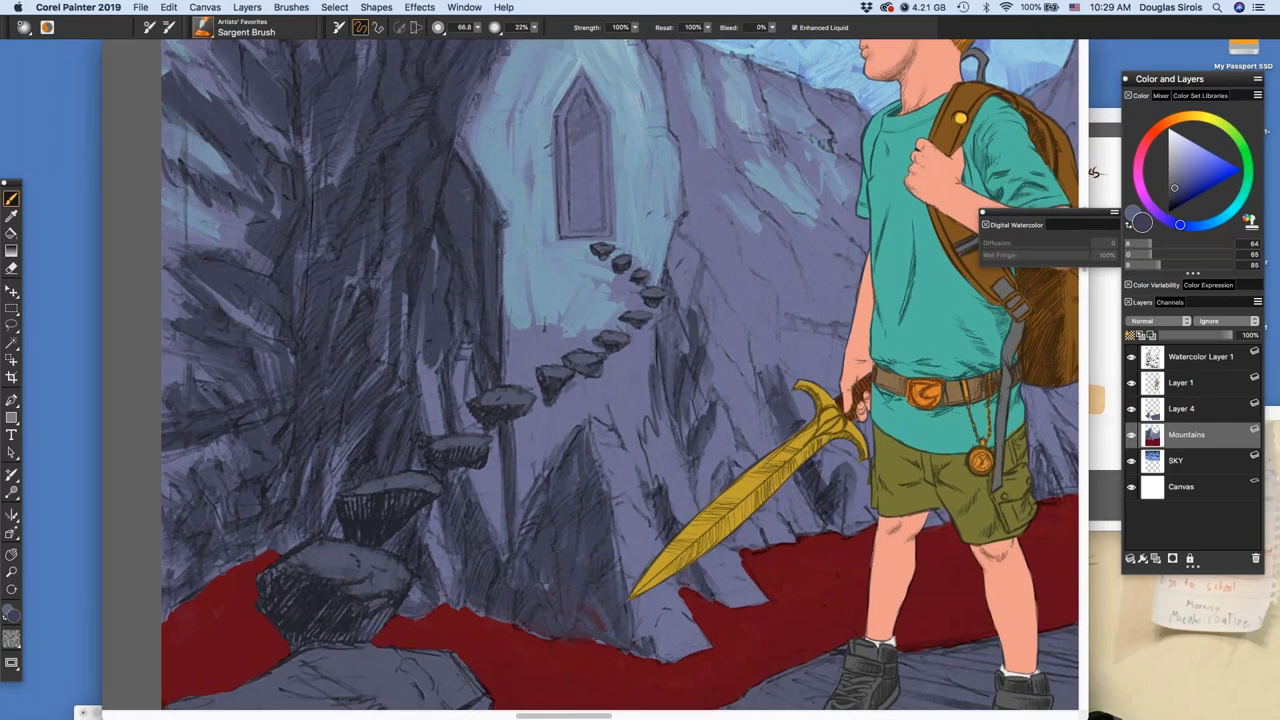
Hide and show Watercolor Layer 1 to check the whole mountain painting with and without the line art
{"action": "left_click", "coordinate": [1131, 357]}
{"action": "left_click_drag", "start_coordinate": [797, 243], "coordinate": [820, 543]}
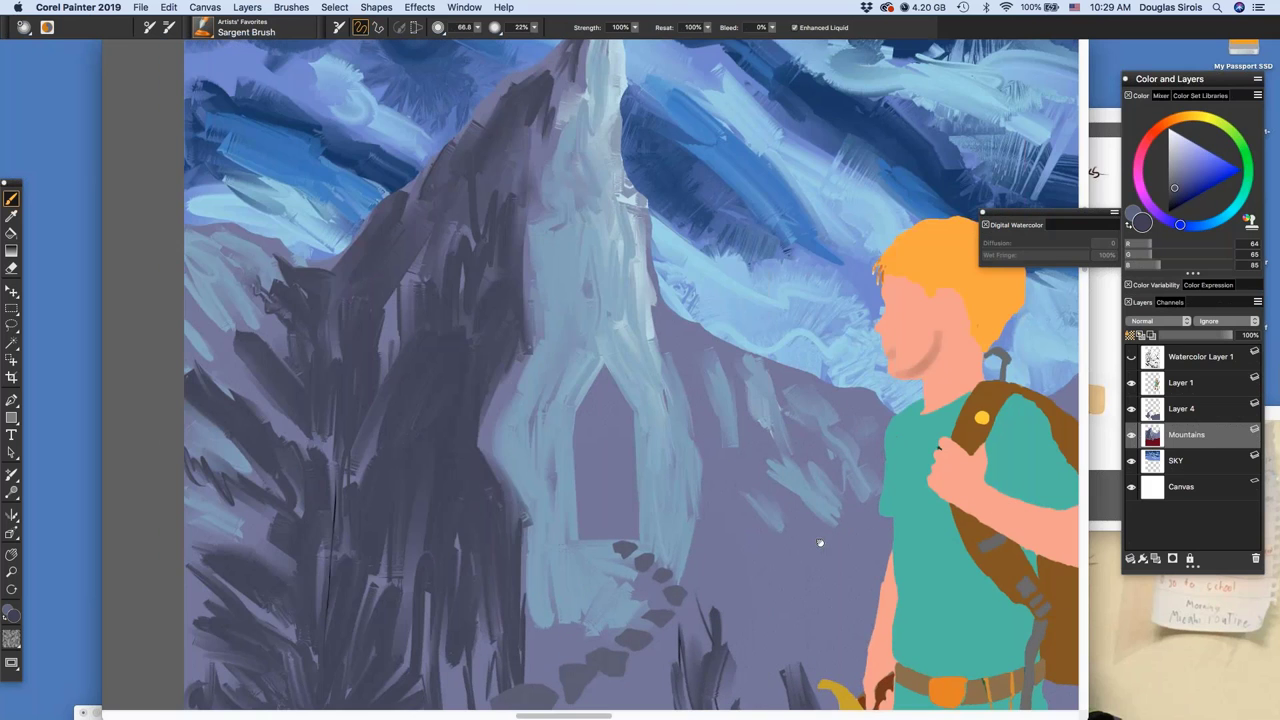
{"action": "key", "text": "super+minus"}
{"action": "key", "text": "super+minus"}
{"action": "left_click_drag", "start_coordinate": [928, 464], "coordinate": [932, 324]}
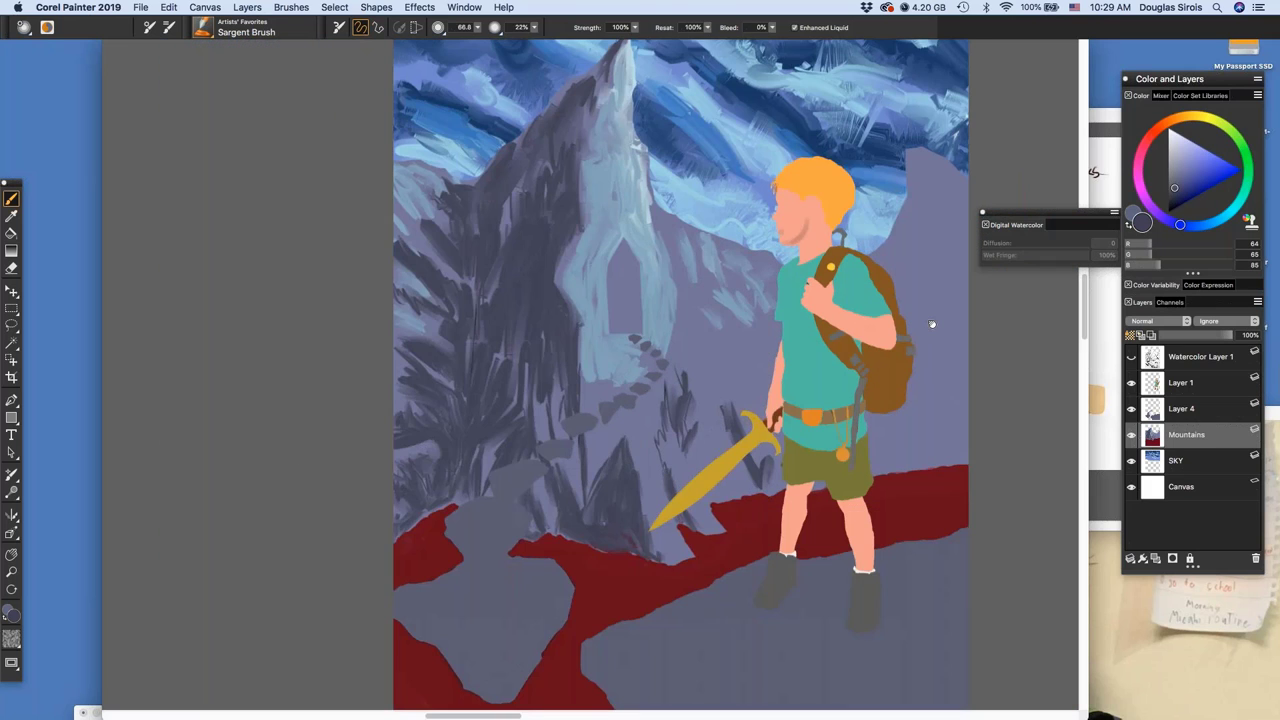
{"action": "scroll", "coordinate": [932, 324], "scroll_direction": "up", "scroll_amount": 2}
{"action": "left_click", "coordinate": [1131, 357]}
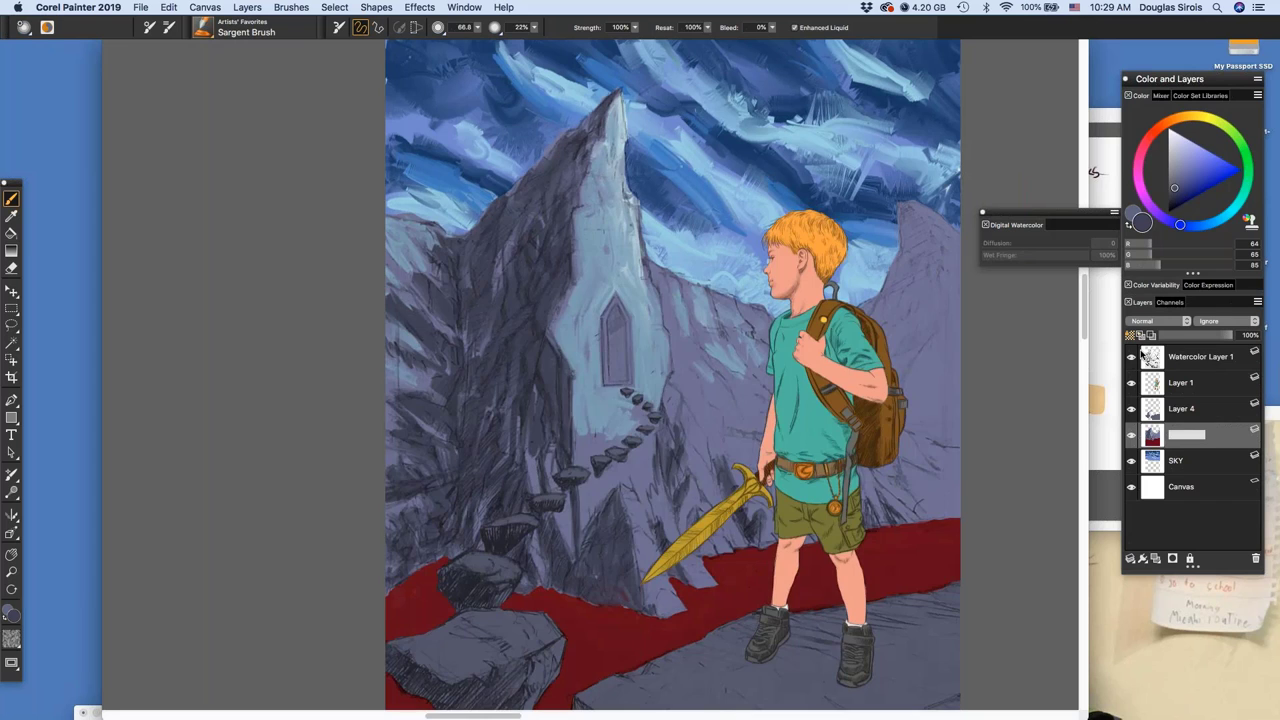
Paint dark shadow strokes on the curved rock spire and the rock face behind the boy's backpack
{"action": "left_click_drag", "start_coordinate": [922, 252], "coordinate": [890, 318]}
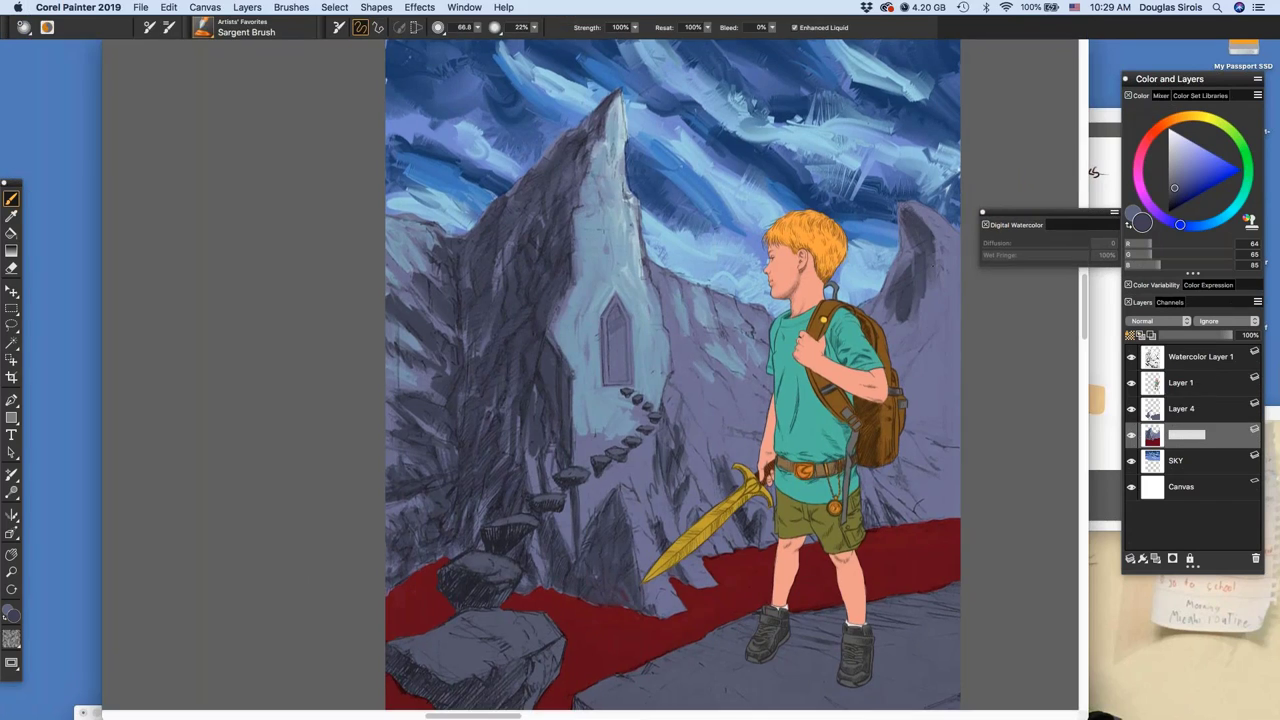
{"action": "left_click_drag", "start_coordinate": [947, 252], "coordinate": [914, 345]}
{"action": "mouse_move", "coordinate": [908, 240]}
{"action": "left_mouse_down"}
{"action": "mouse_move", "coordinate": [872, 318]}
{"action": "mouse_move", "coordinate": [898, 358]}
{"action": "left_mouse_up"}
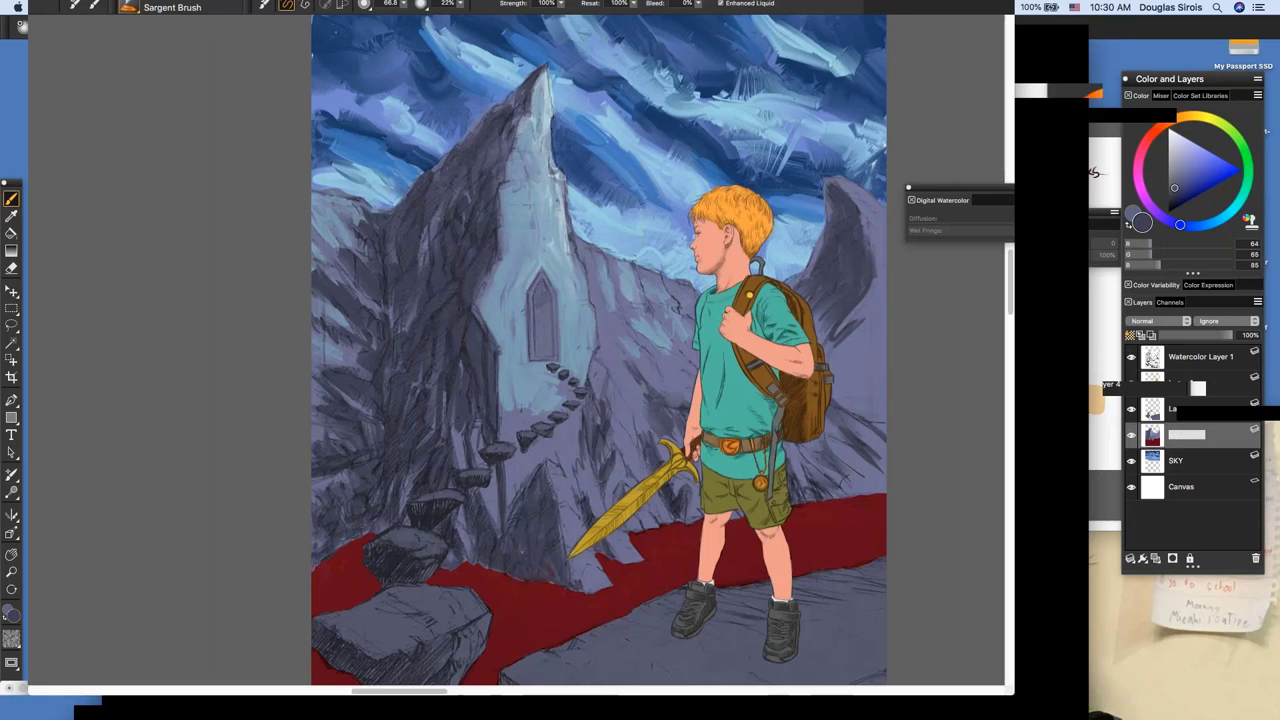
{"action": "key", "text": "Return"}
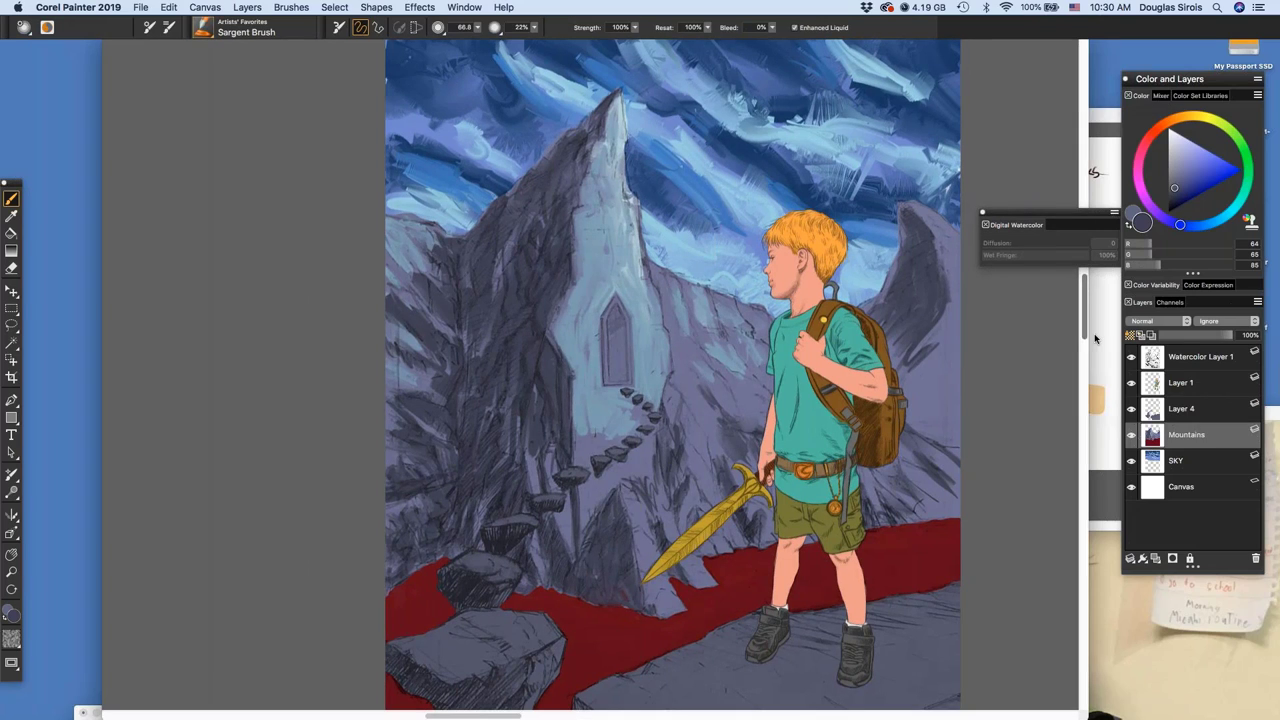
Sample the medium blue-gray from the rocks swatches in GIL color pallette.psd and brush it onto the rocks below the stepping stones
{"action": "left_click", "coordinate": [1095, 339]}
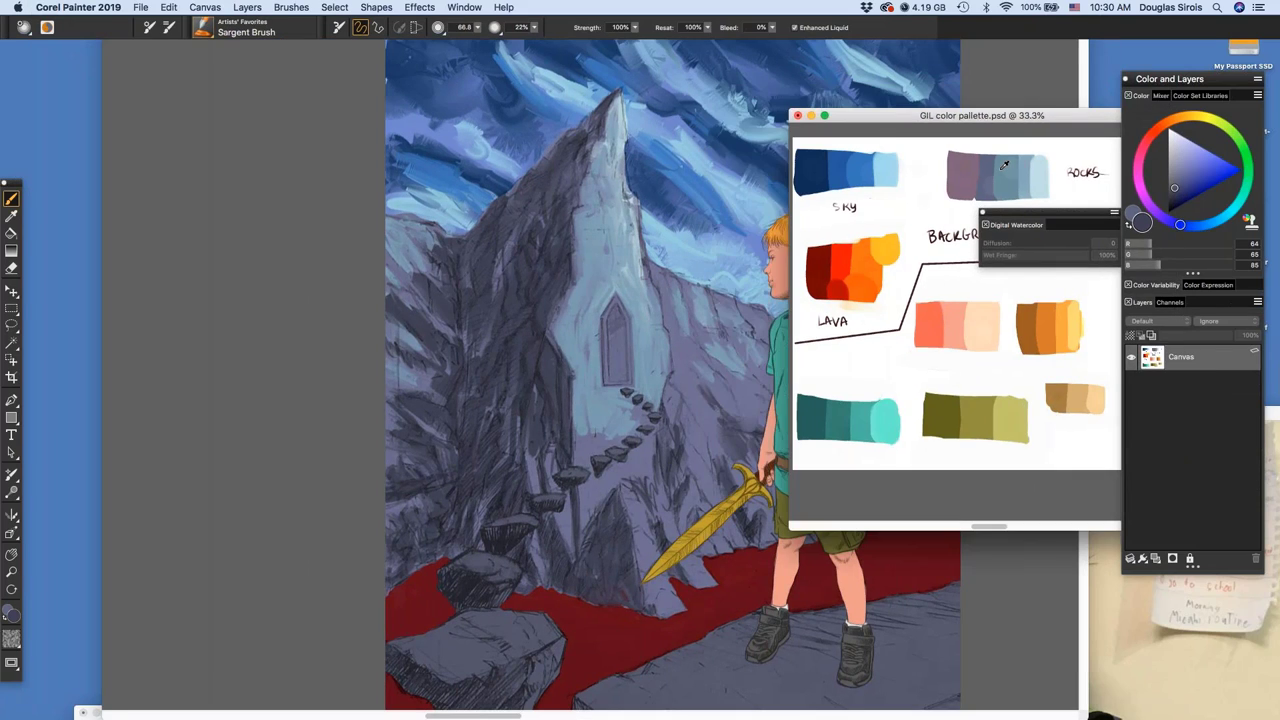
{"action": "left_click", "coordinate": [1004, 165]}
{"action": "left_click_drag", "start_coordinate": [634, 477], "coordinate": [645, 488]}
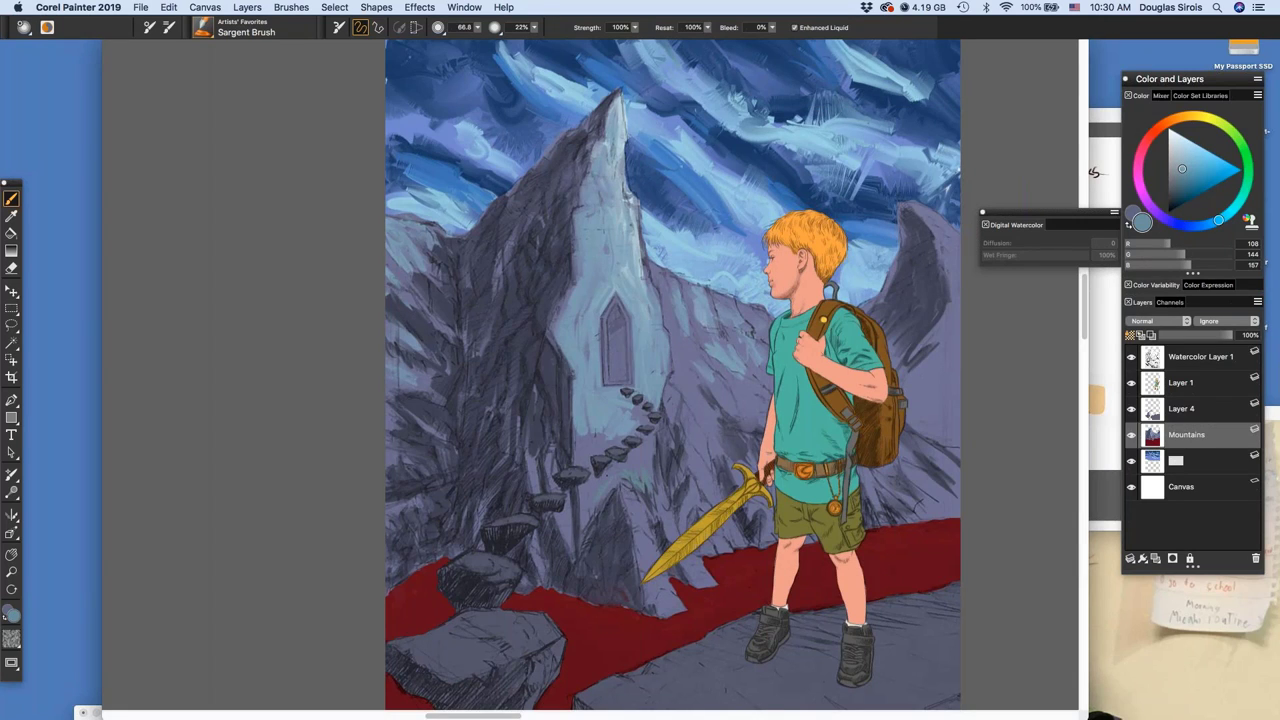
{"action": "key", "text": "super+m"}
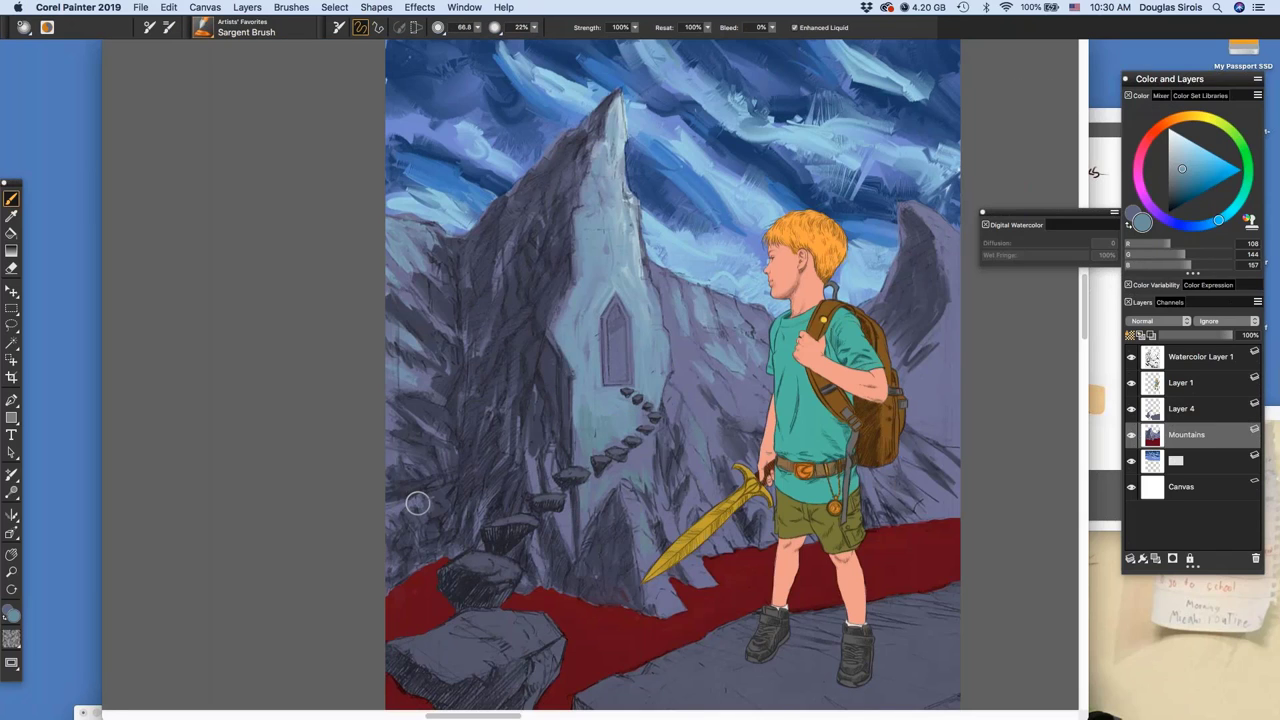
Add blue-gray light strokes to the rocks along the painting's far-left edge
{"action": "left_click_drag", "start_coordinate": [411, 508], "coordinate": [403, 521]}
{"action": "left_click_drag", "start_coordinate": [406, 372], "coordinate": [444, 404]}
{"action": "left_click_drag", "start_coordinate": [426, 362], "coordinate": [404, 335]}
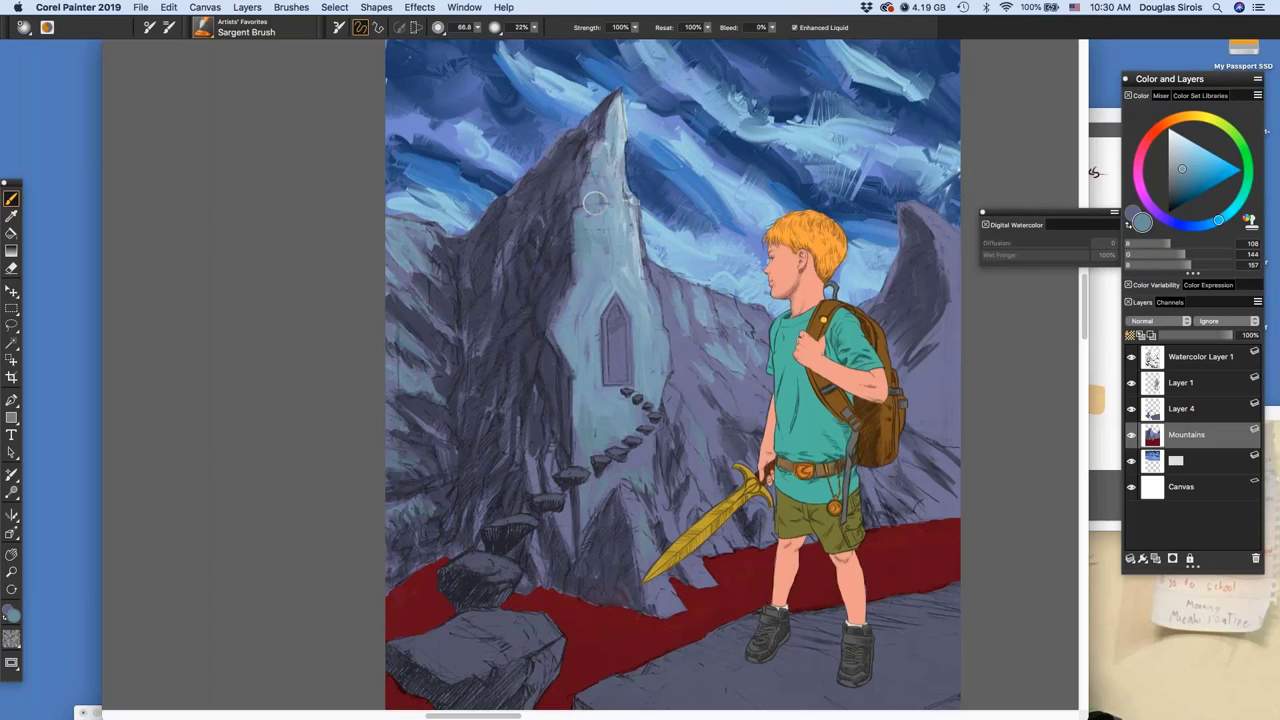
Paint blue-gray light strokes on the rocky slope between the stone doorway and the boy
{"action": "left_click", "coordinate": [1100, 379]}
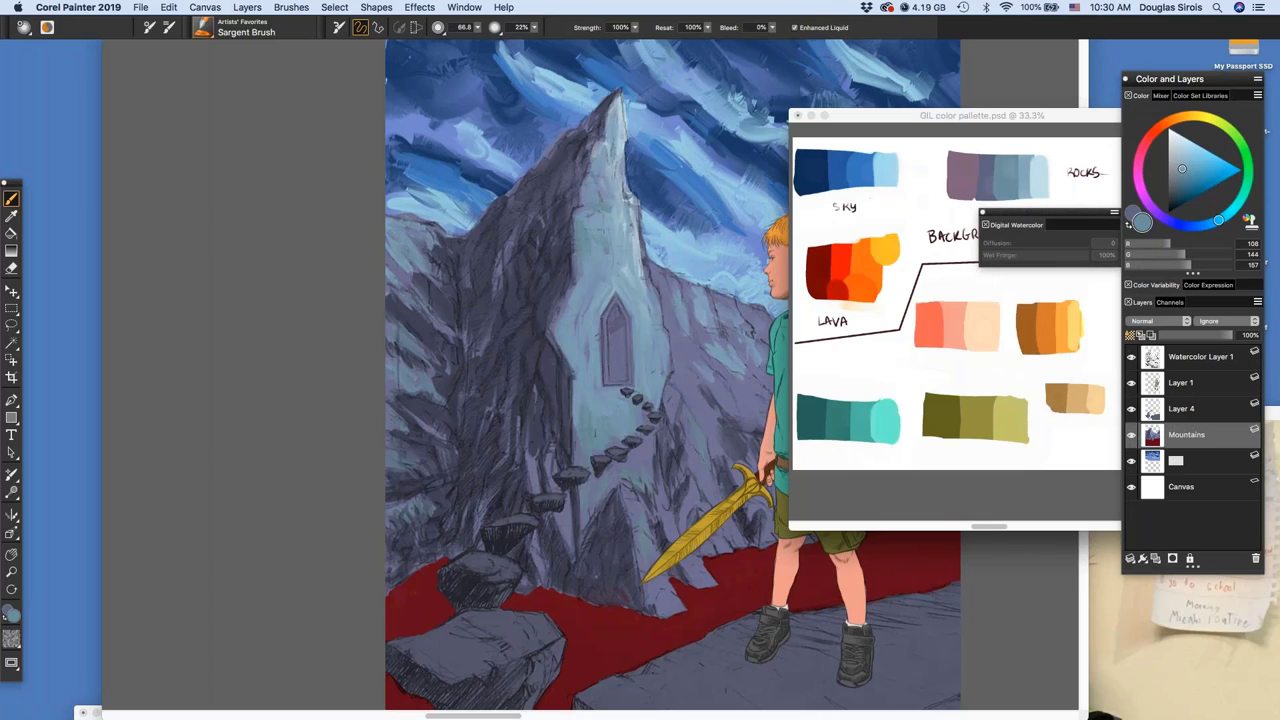
{"action": "left_click", "coordinate": [695, 385]}
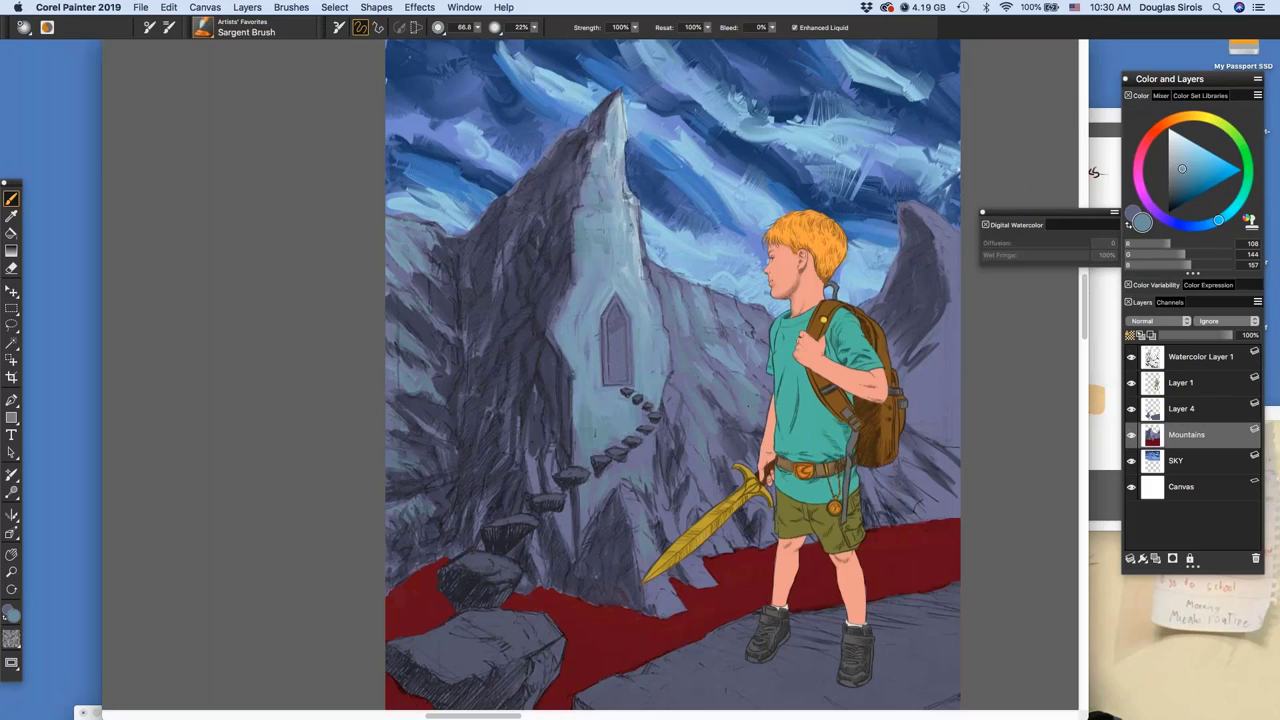
{"action": "left_click_drag", "start_coordinate": [722, 460], "coordinate": [746, 438]}
{"action": "key", "text": "Return"}
{"action": "key", "text": "super+m"}
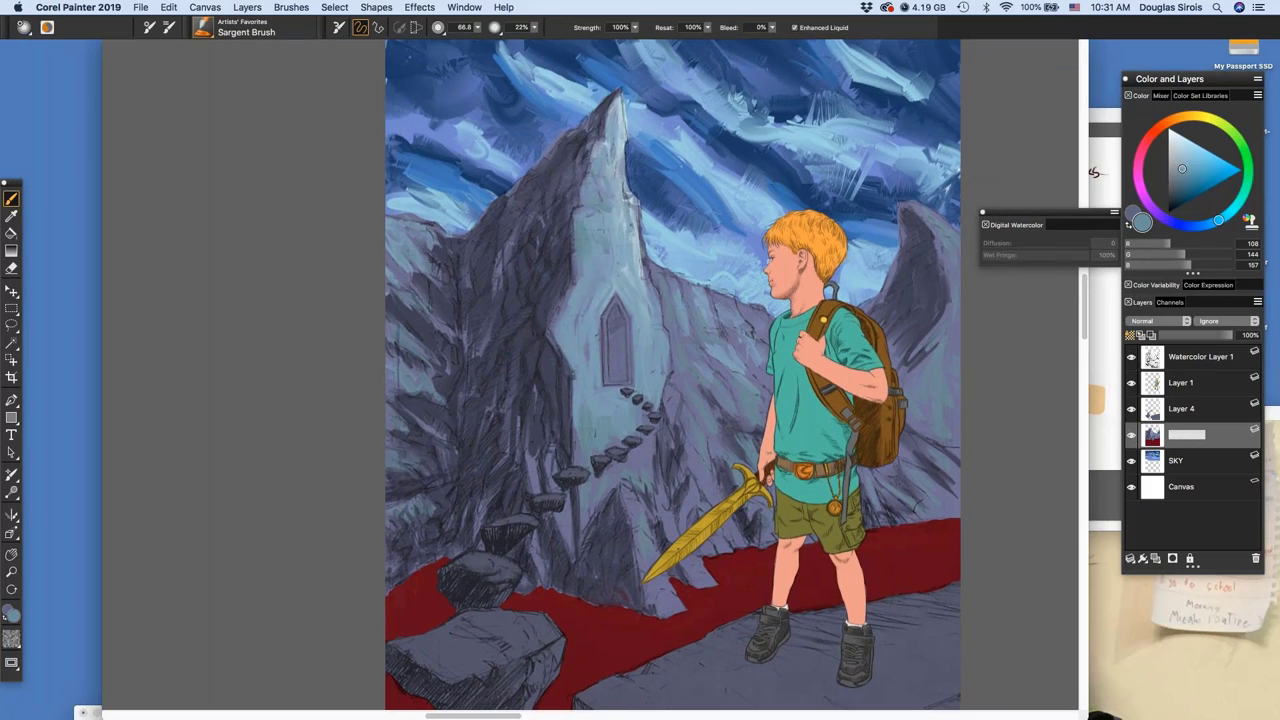
Sample the lighter blue from the palette file's rocks swatches and add brighter highlights to the slope beside the doorway
{"action": "left_click", "coordinate": [1105, 370]}
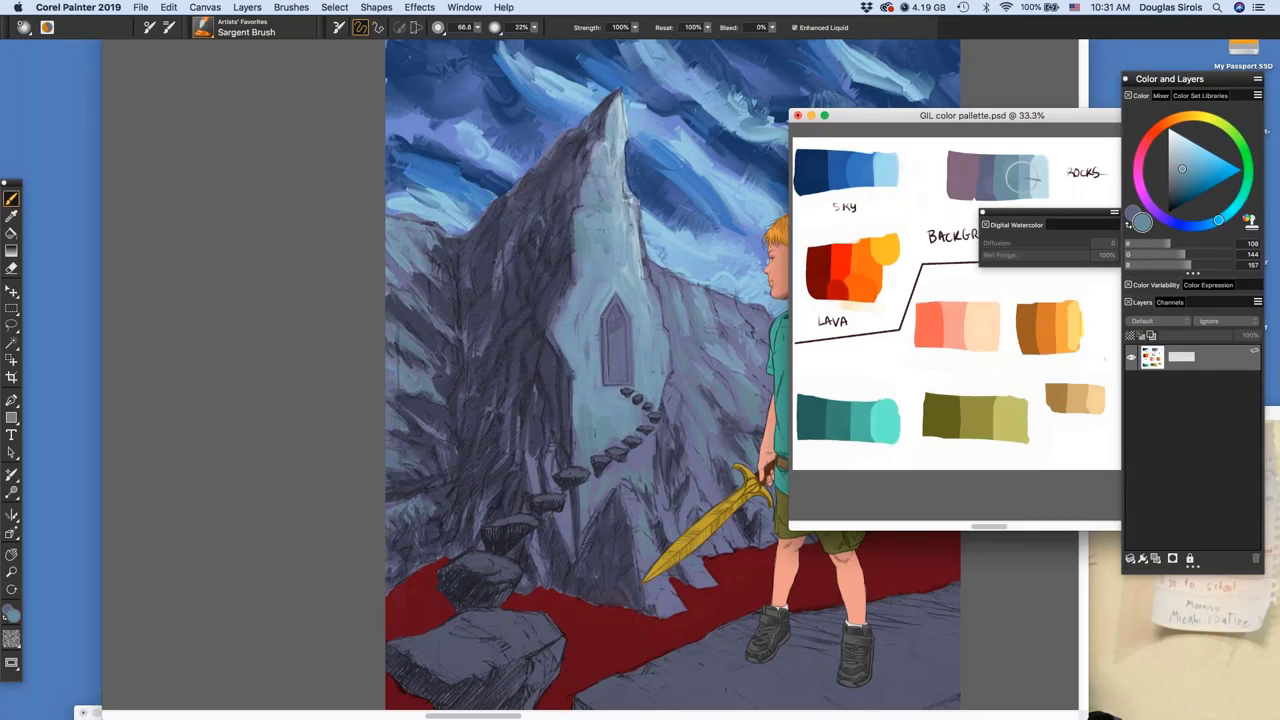
{"action": "left_click", "coordinate": [1029, 178], "text": "alt"}
{"action": "left_click", "coordinate": [715, 330]}
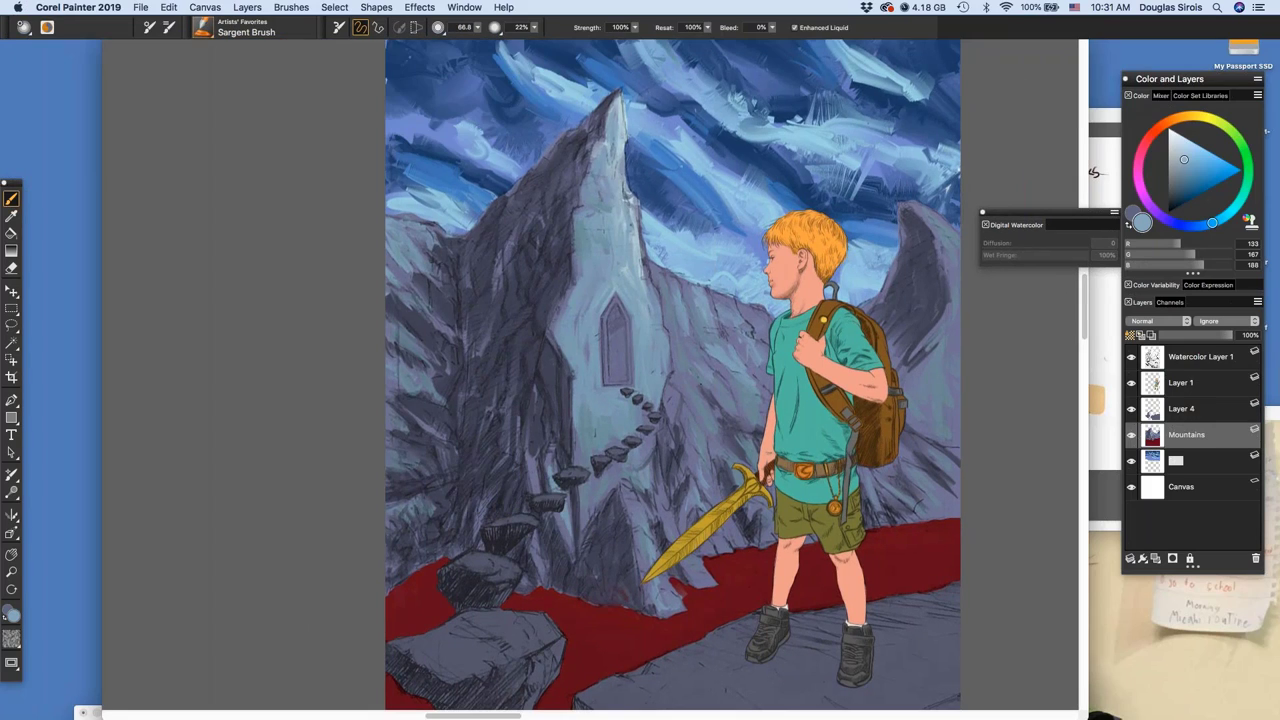
{"action": "left_click_drag", "start_coordinate": [681, 367], "coordinate": [697, 384]}
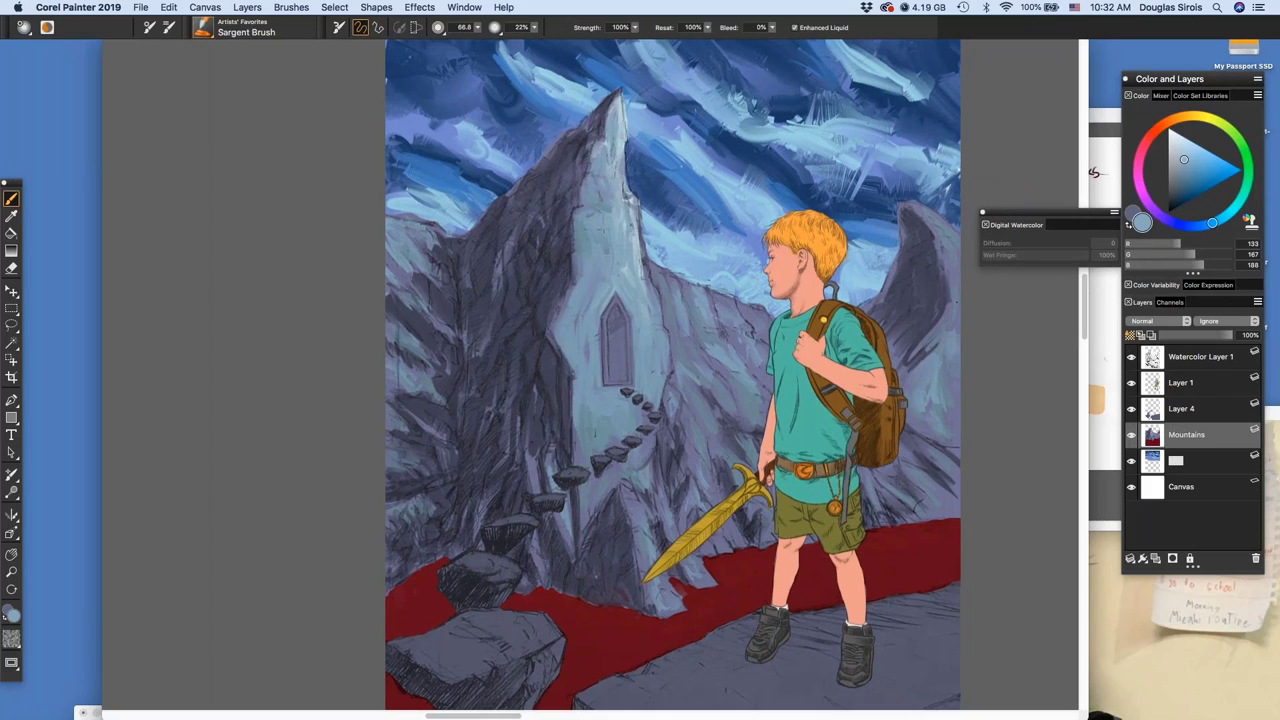
Sample the darkest blue of the sky swatches in the colour palette document and paint the tower's window with it
{"action": "mouse_move", "coordinate": [949, 255]}
{"action": "left_mouse_down"}
{"action": "mouse_move", "coordinate": [957, 334]}
{"action": "mouse_move", "coordinate": [946, 288]}
{"action": "mouse_move", "coordinate": [956, 257]}
{"action": "left_mouse_up"}
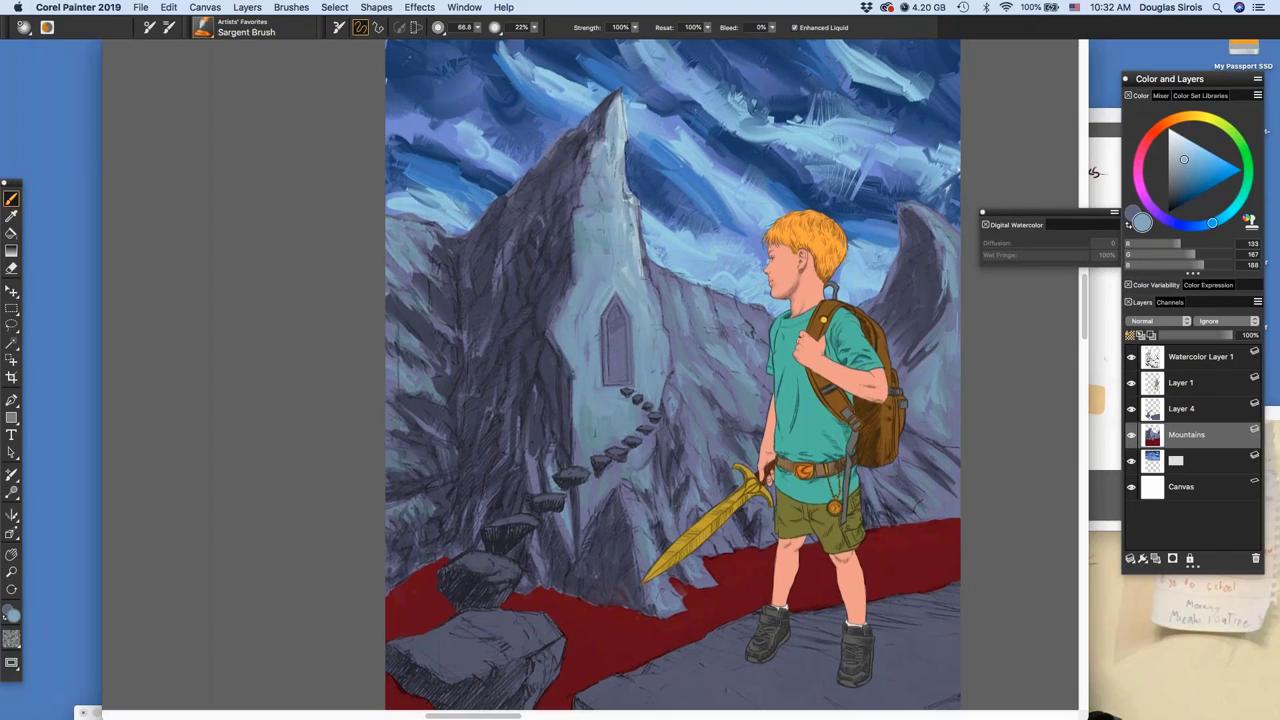
{"action": "key", "text": "super+grave"}
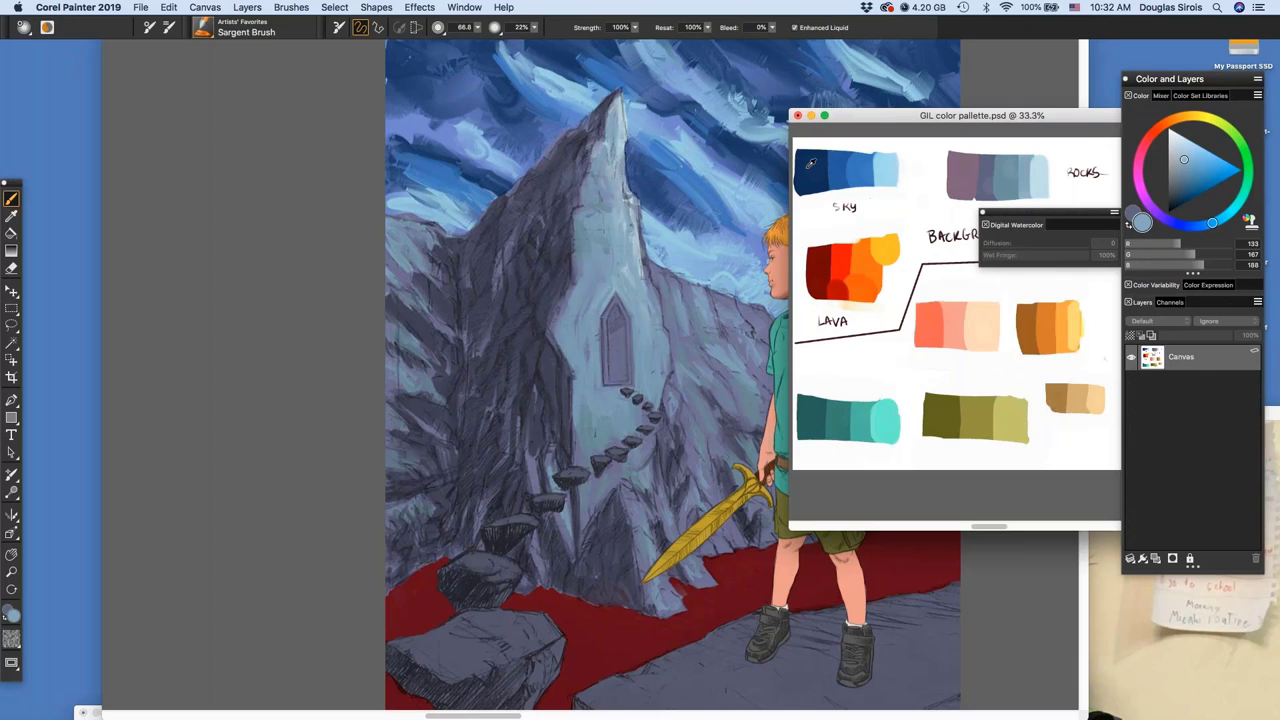
{"action": "left_click", "coordinate": [811, 163], "text": "alt"}
{"action": "key", "text": "super+grave"}
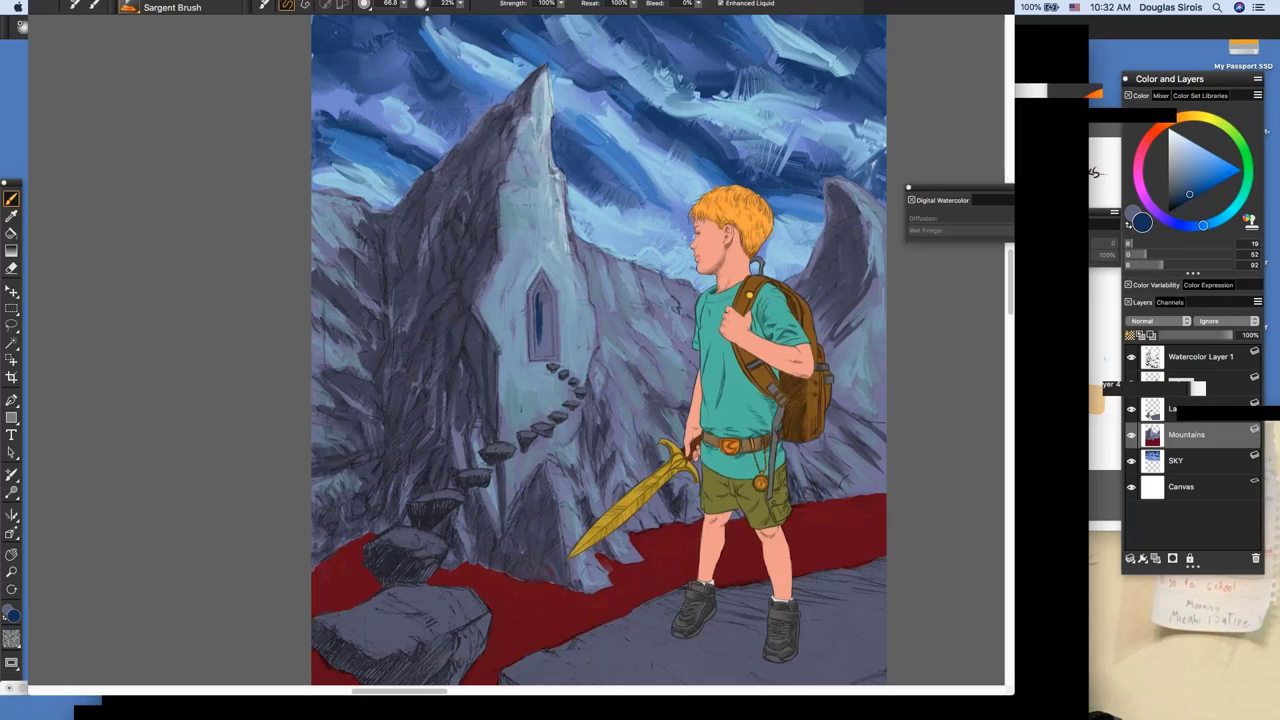
{"action": "left_click_drag", "start_coordinate": [617, 313], "coordinate": [623, 374]}
{"action": "left_click_drag", "start_coordinate": [617, 322], "coordinate": [618, 373]}
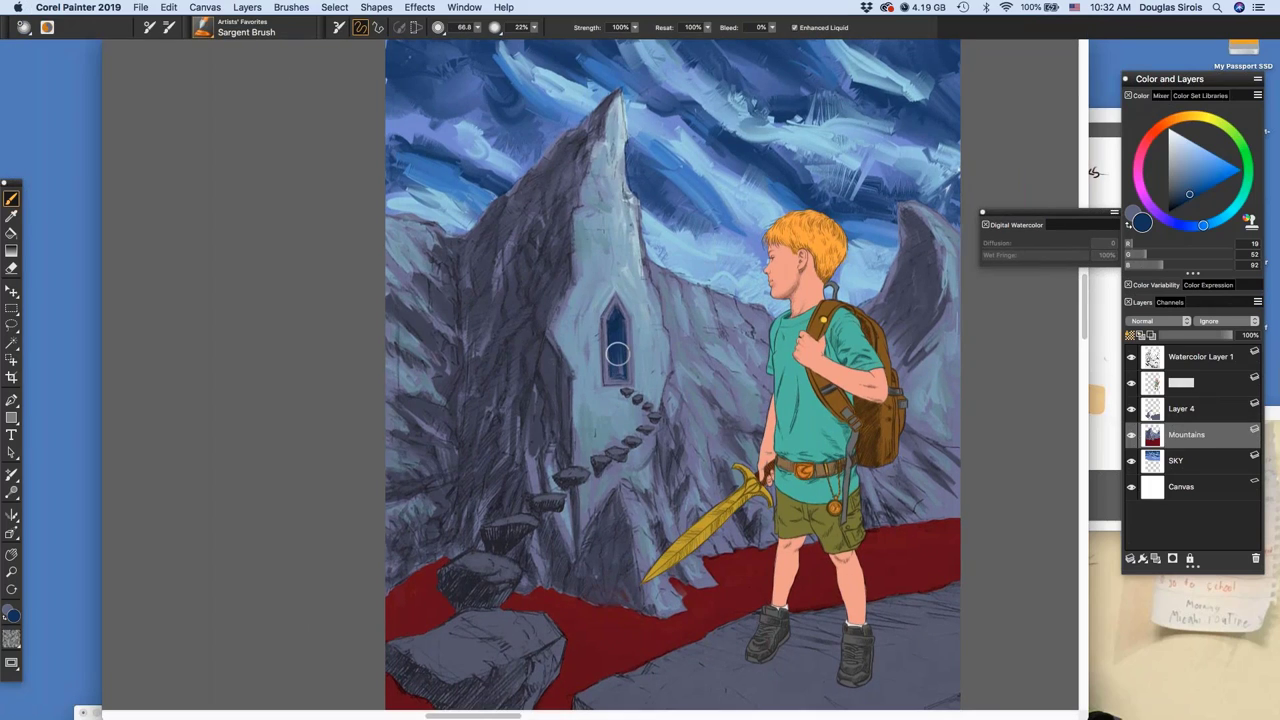
Make Layer 4 active, sample the grey of the foreground rock and pick a lighter lavender grey (RGB 128, 128, 162) from it
{"action": "left_click", "coordinate": [1207, 418]}
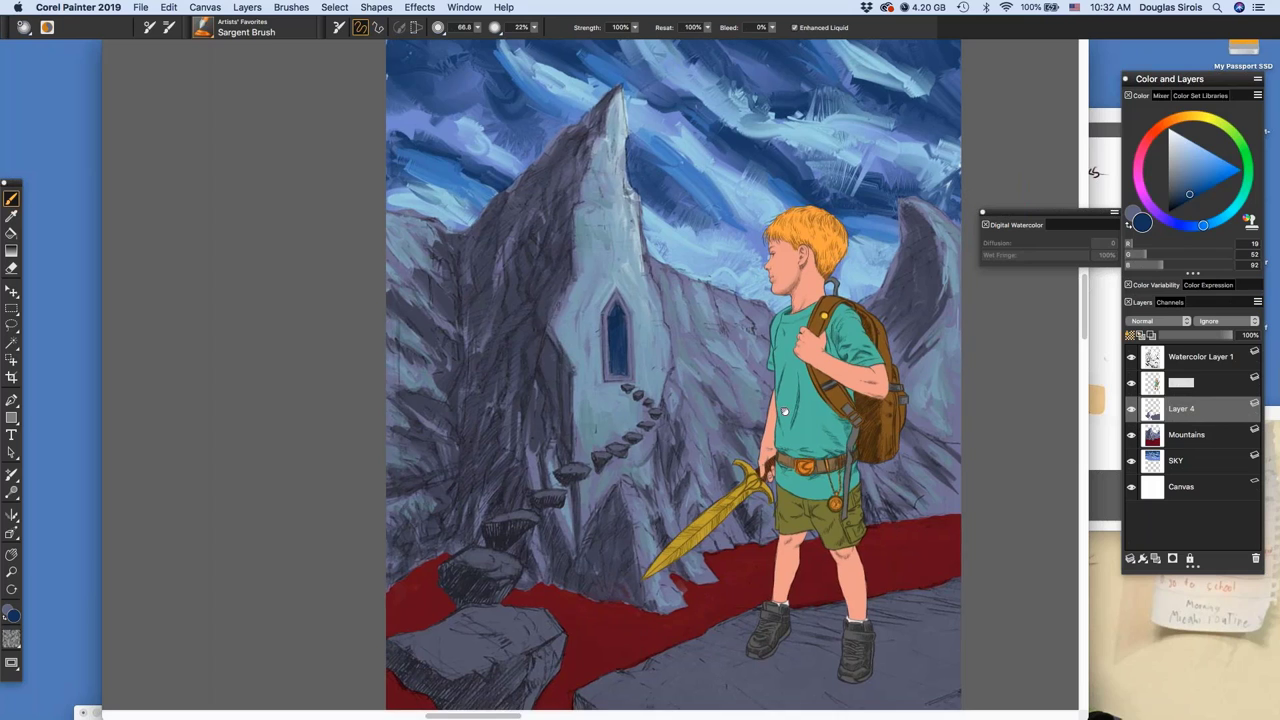
{"action": "scroll", "coordinate": [785, 411], "scroll_direction": "down", "scroll_amount": 3}
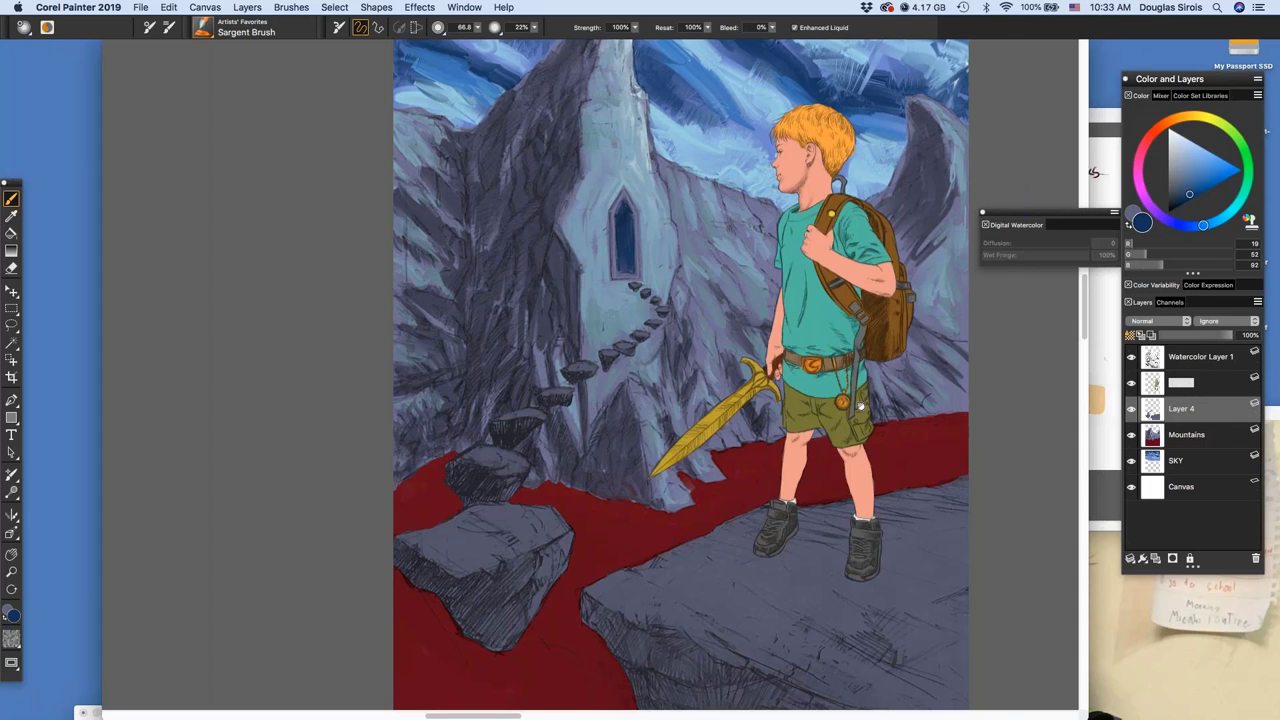
{"action": "left_click_drag", "start_coordinate": [860, 405], "coordinate": [899, 487]}
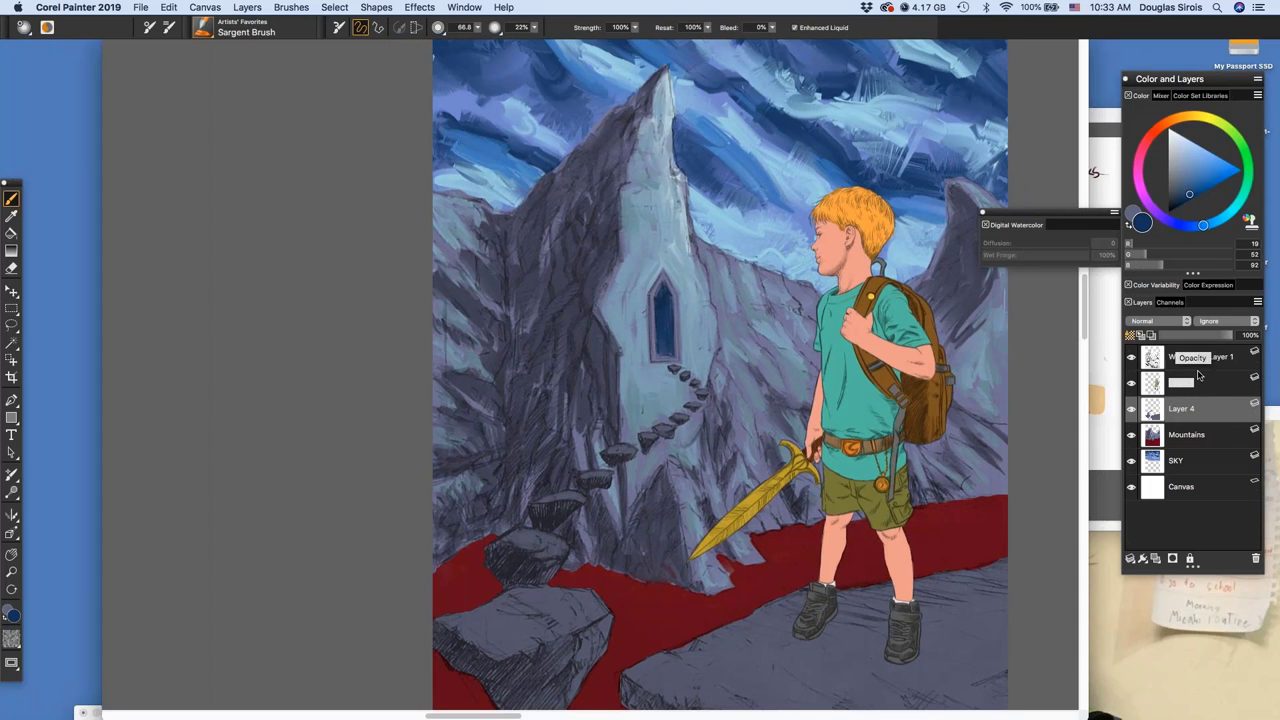
{"action": "left_click", "coordinate": [1103, 333]}
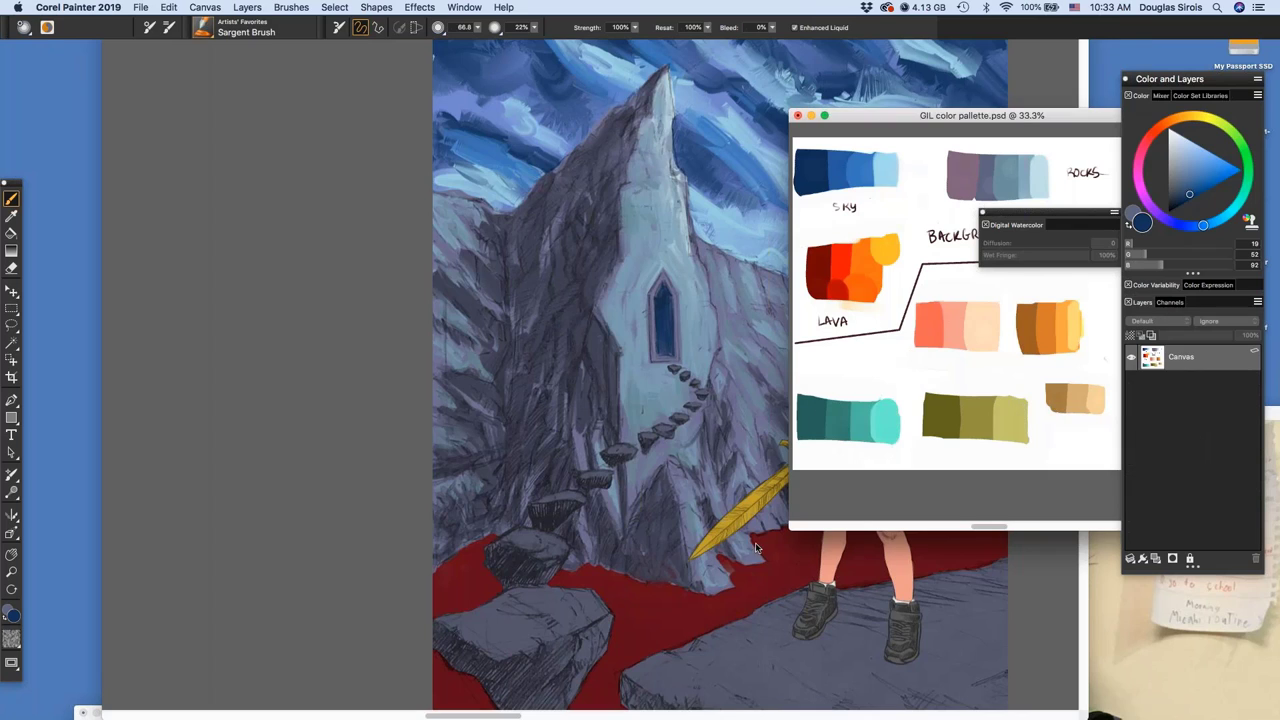
{"action": "left_click", "coordinate": [829, 671]}
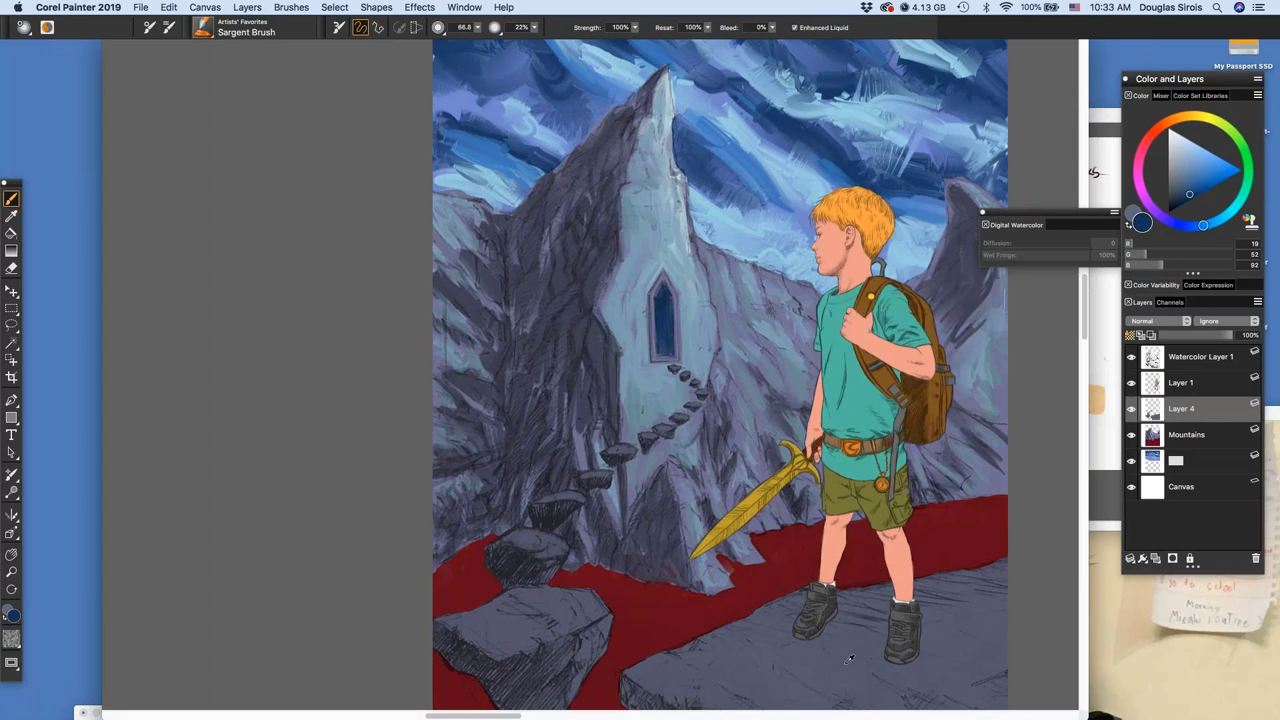
{"action": "left_click", "coordinate": [849, 660], "text": "alt"}
{"action": "left_click", "coordinate": [1177, 166]}
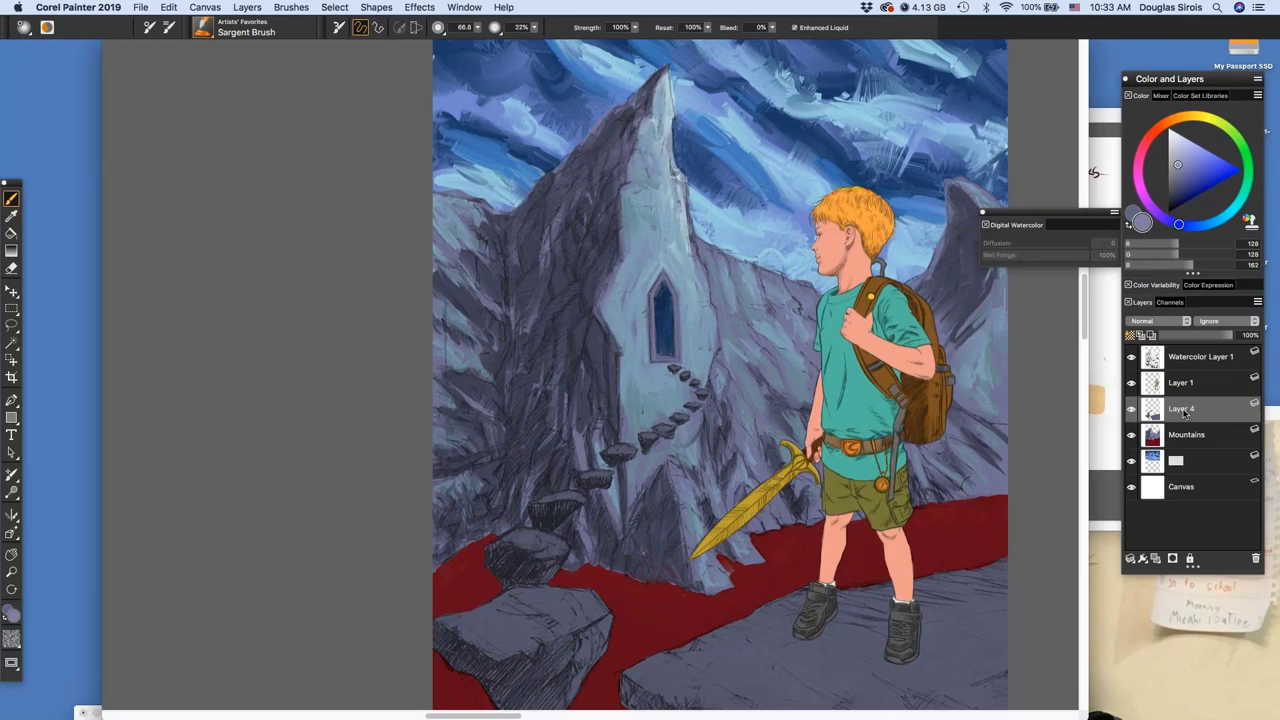
Rename Layer 4 as Floating Rocks
{"action": "double_click", "coordinate": [1186, 416]}
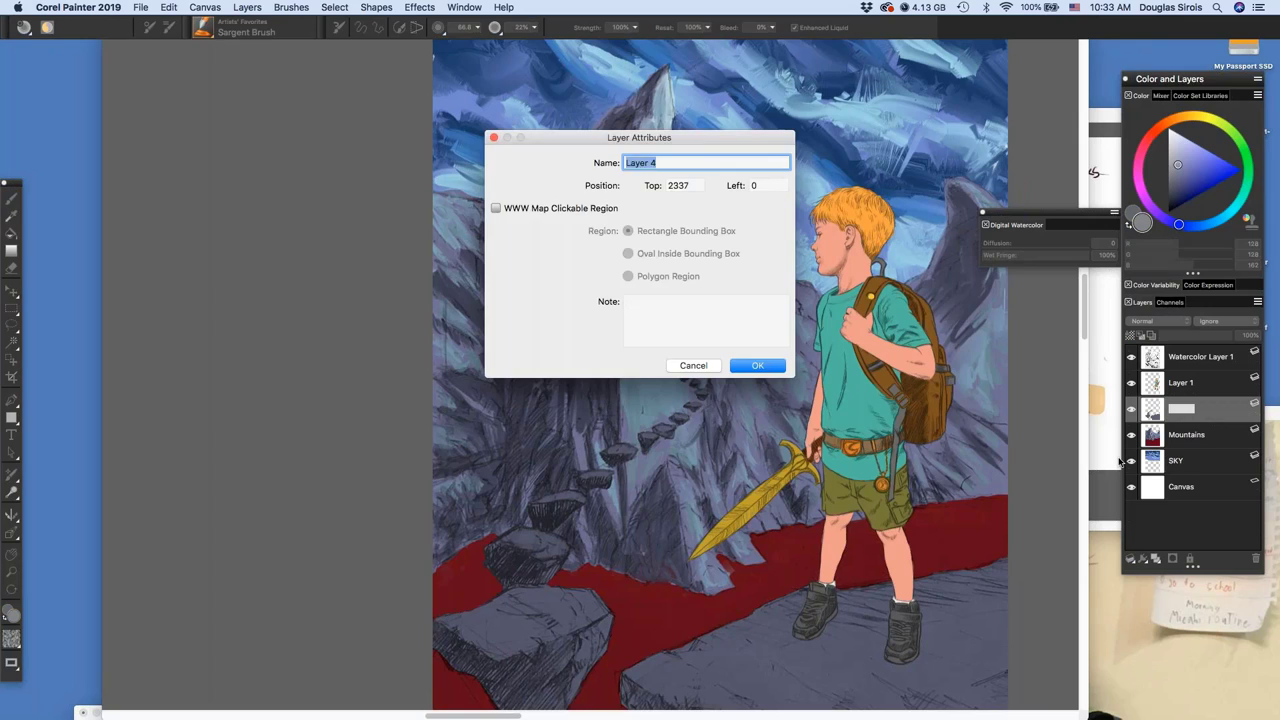
{"action": "type", "text": "Floating Rocks"}
{"action": "left_click", "coordinate": [766, 373]}
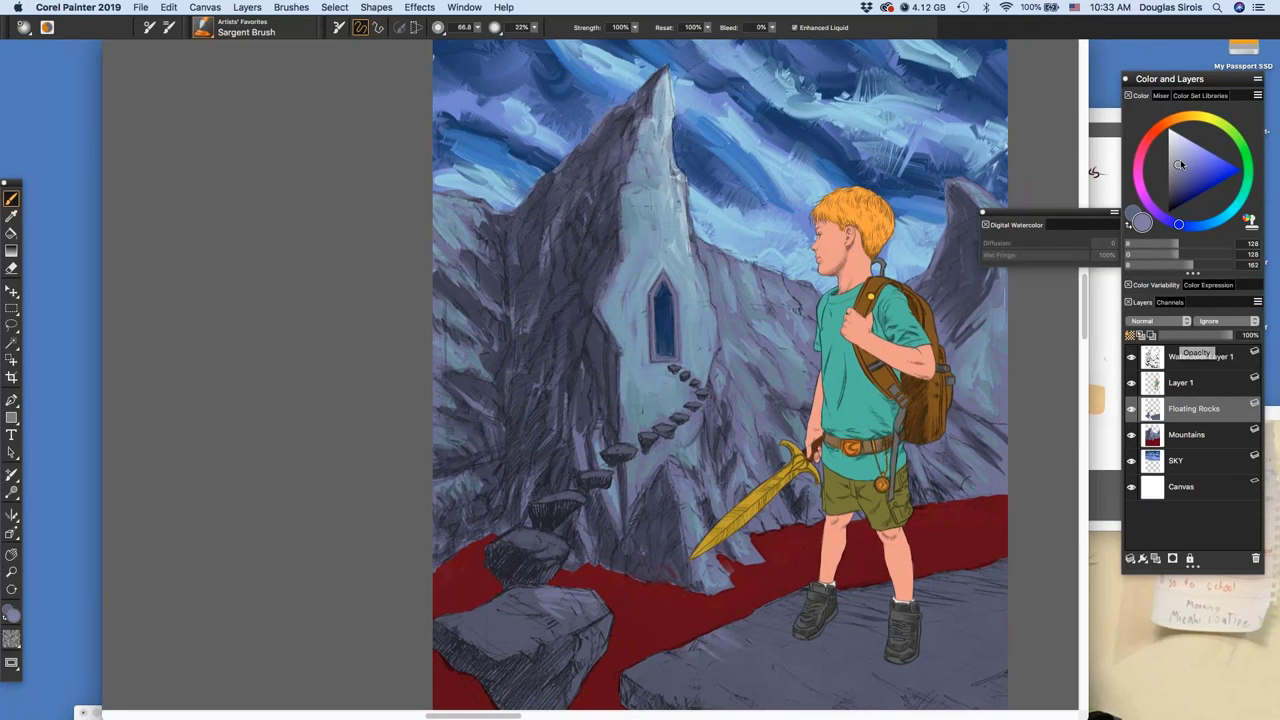
Paint lavender-grey highlights on the foreground ledge in front of the boy's feet, alternating lighter and sampled rock tones
{"action": "left_click_drag", "start_coordinate": [1180, 162], "coordinate": [1179, 154]}
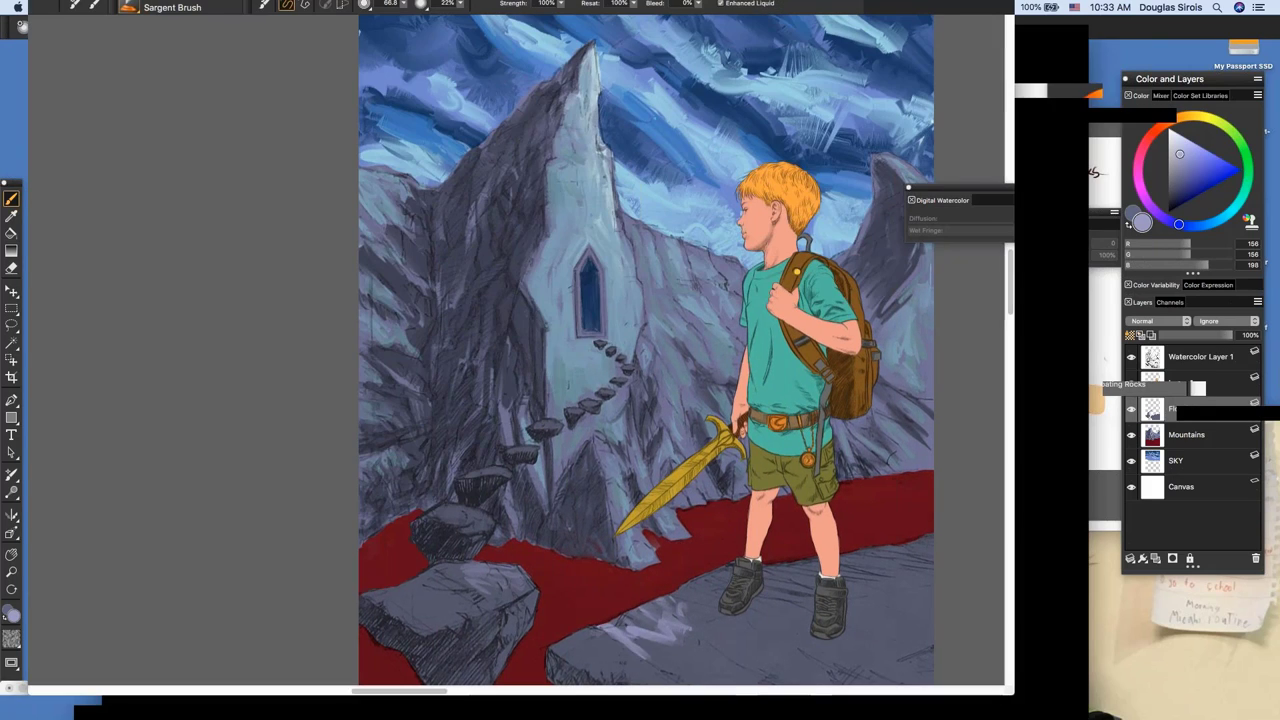
{"action": "left_click", "coordinate": [708, 634], "text": "alt"}
{"action": "left_click_drag", "start_coordinate": [708, 640], "coordinate": [748, 668]}
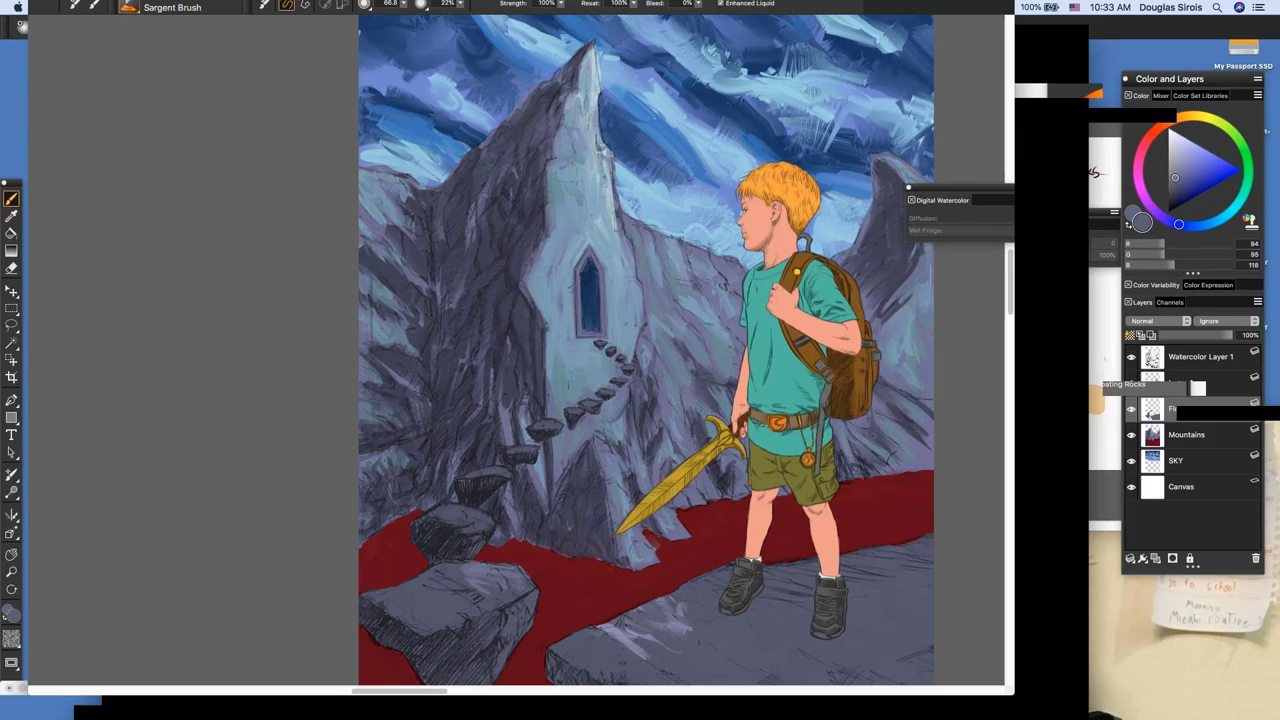
{"action": "left_click", "coordinate": [708, 656], "text": "alt"}
{"action": "left_click_drag", "start_coordinate": [694, 652], "coordinate": [662, 680]}
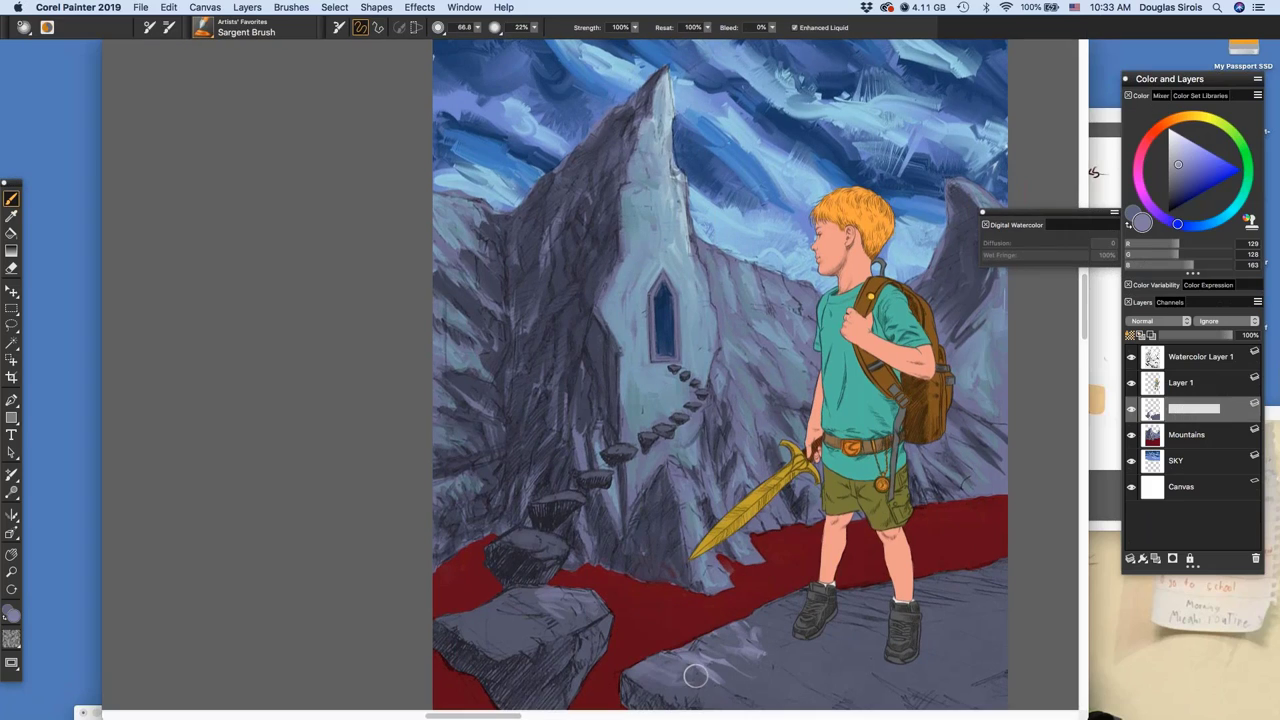
{"action": "mouse_move", "coordinate": [725, 650]}
{"action": "left_mouse_down"}
{"action": "mouse_move", "coordinate": [740, 660]}
{"action": "mouse_move", "coordinate": [793, 602]}
{"action": "left_mouse_up"}
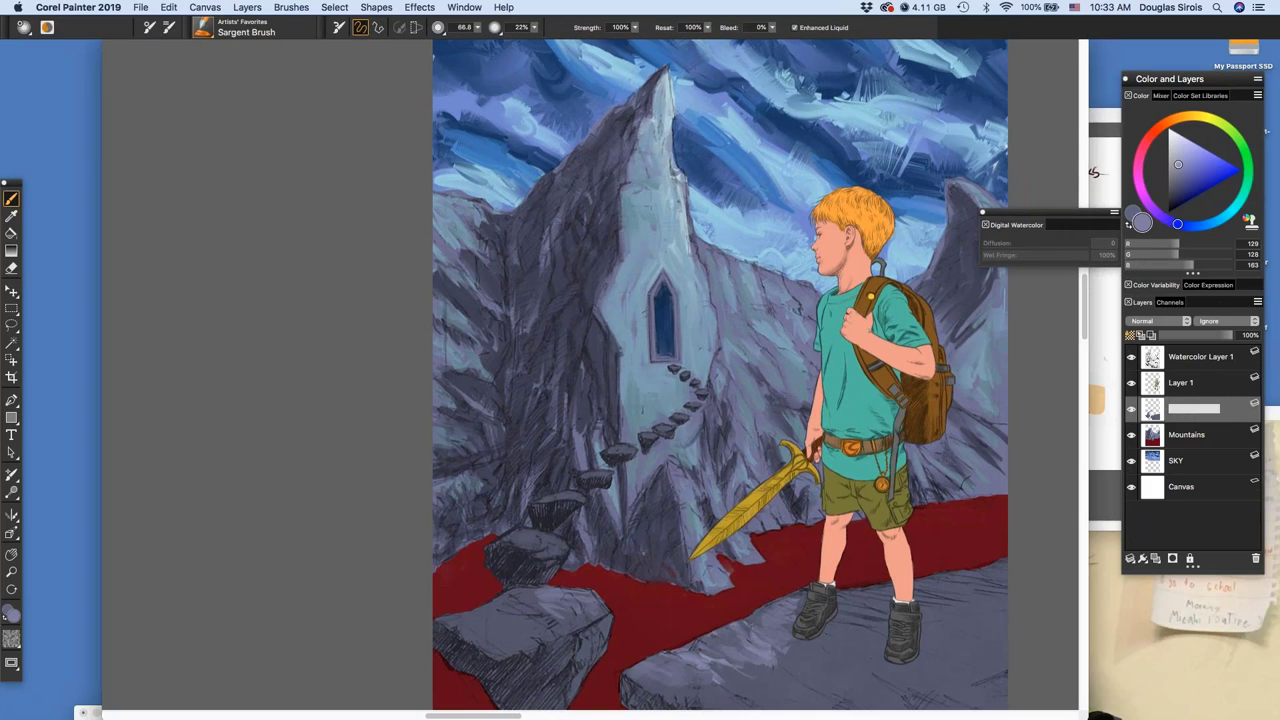
{"action": "left_click_drag", "start_coordinate": [834, 645], "coordinate": [880, 658]}
{"action": "left_click_drag", "start_coordinate": [792, 658], "coordinate": [866, 688]}
Extend the lavender-grey brush strokes along the ledge's front edge, across its surface behind the boy and onto the large floating rock
{"action": "left_click_drag", "start_coordinate": [759, 592], "coordinate": [651, 334]}
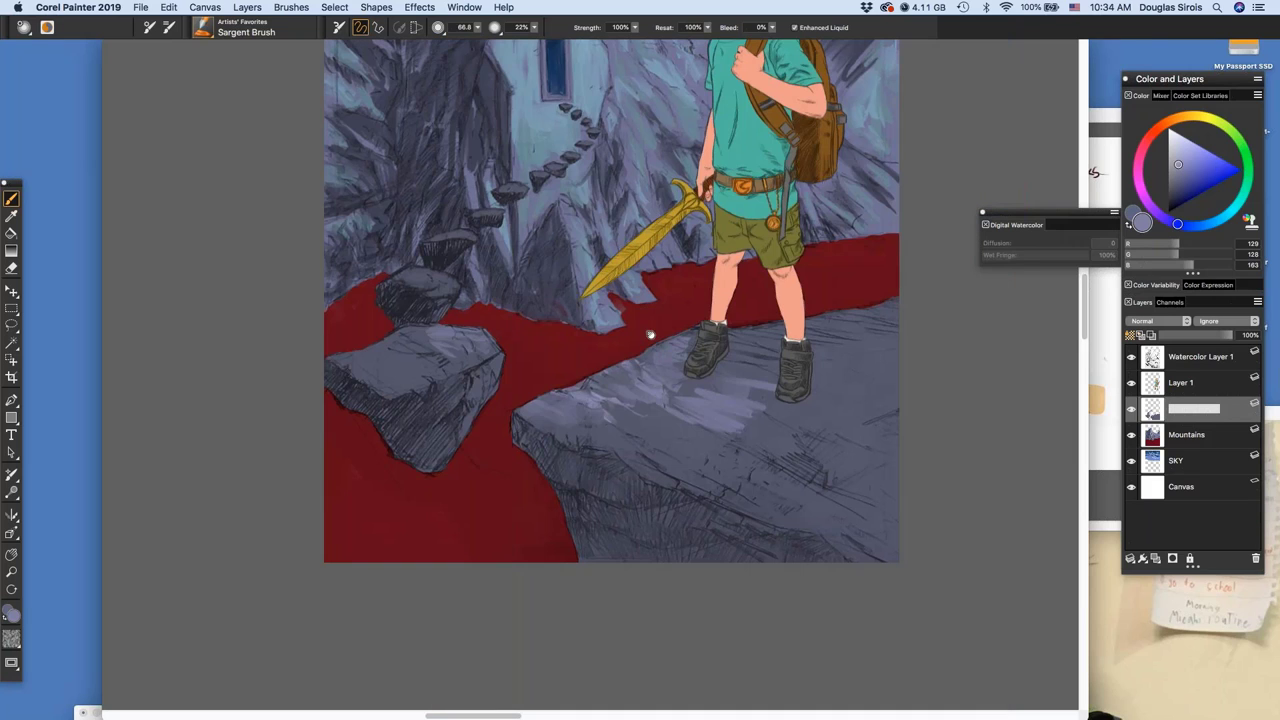
{"action": "mouse_move", "coordinate": [646, 458]}
{"action": "left_mouse_down"}
{"action": "mouse_move", "coordinate": [598, 431]}
{"action": "mouse_move", "coordinate": [563, 432]}
{"action": "left_mouse_up"}
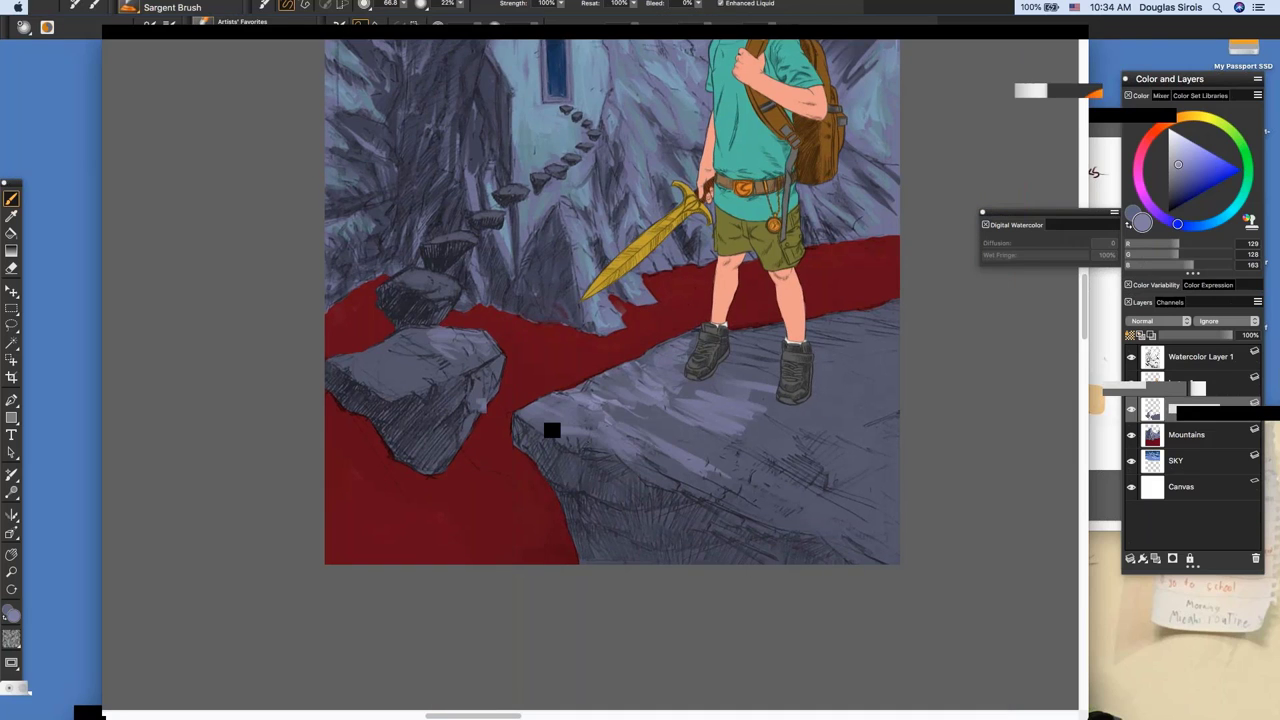
{"action": "mouse_move", "coordinate": [645, 460]}
{"action": "left_mouse_down"}
{"action": "mouse_move", "coordinate": [815, 528]}
{"action": "mouse_move", "coordinate": [708, 472]}
{"action": "left_mouse_up"}
{"action": "mouse_move", "coordinate": [766, 476]}
{"action": "left_mouse_down"}
{"action": "mouse_move", "coordinate": [812, 484]}
{"action": "mouse_move", "coordinate": [760, 464]}
{"action": "mouse_move", "coordinate": [686, 465]}
{"action": "left_mouse_up"}
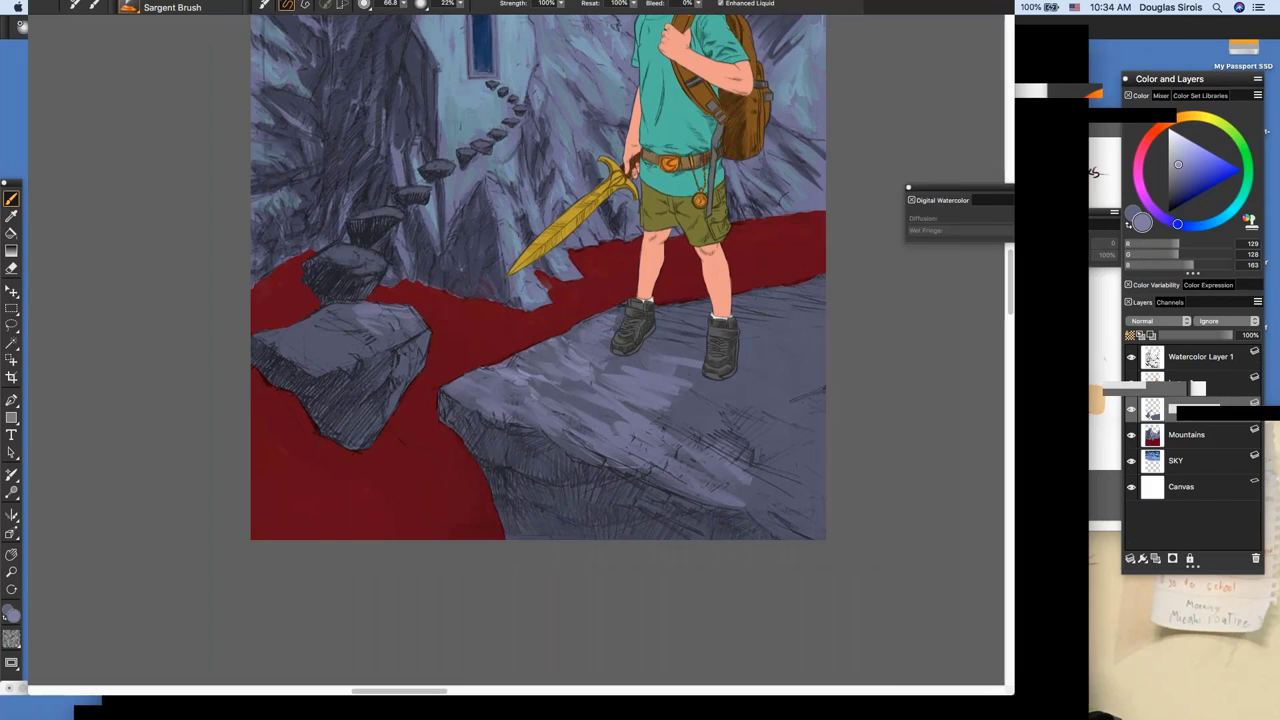
{"action": "left_click_drag", "start_coordinate": [845, 398], "coordinate": [828, 440]}
{"action": "left_click_drag", "start_coordinate": [832, 368], "coordinate": [878, 343]}
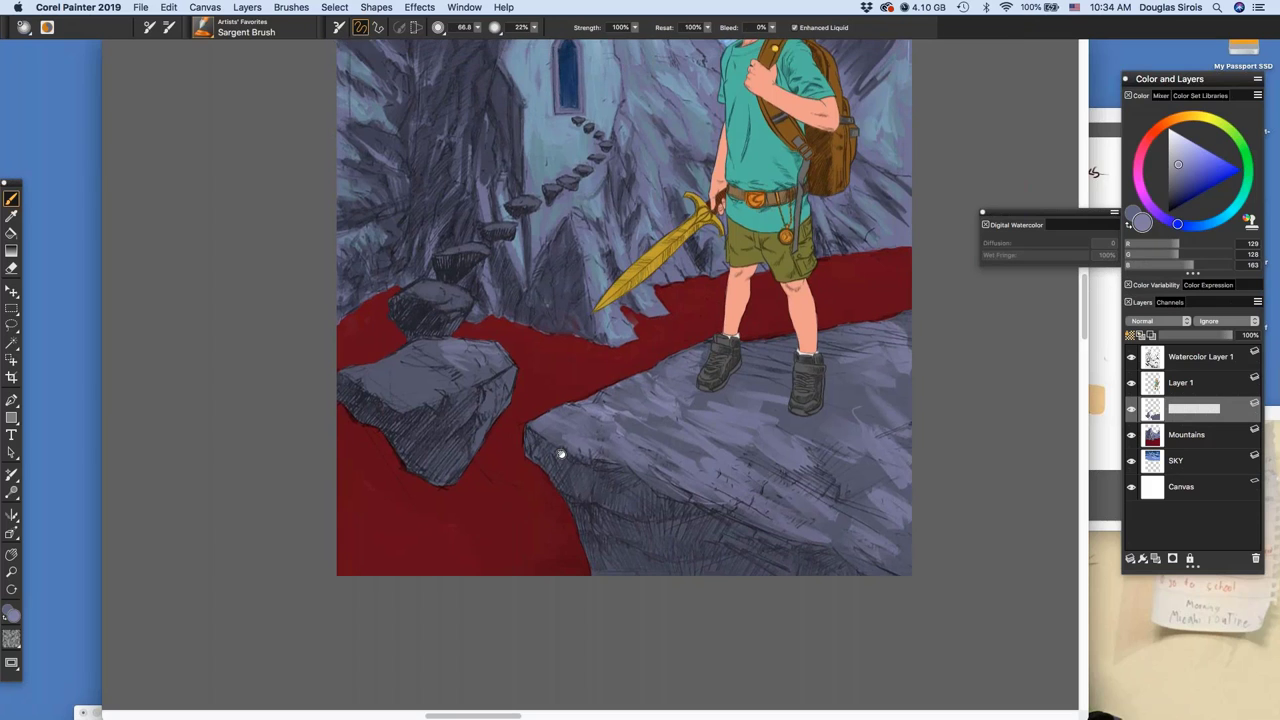
{"action": "left_click_drag", "start_coordinate": [561, 454], "coordinate": [661, 533]}
{"action": "mouse_move", "coordinate": [478, 464]}
{"action": "left_mouse_down"}
{"action": "mouse_move", "coordinate": [498, 482]}
{"action": "mouse_move", "coordinate": [529, 473]}
{"action": "mouse_move", "coordinate": [495, 456]}
{"action": "left_mouse_up"}
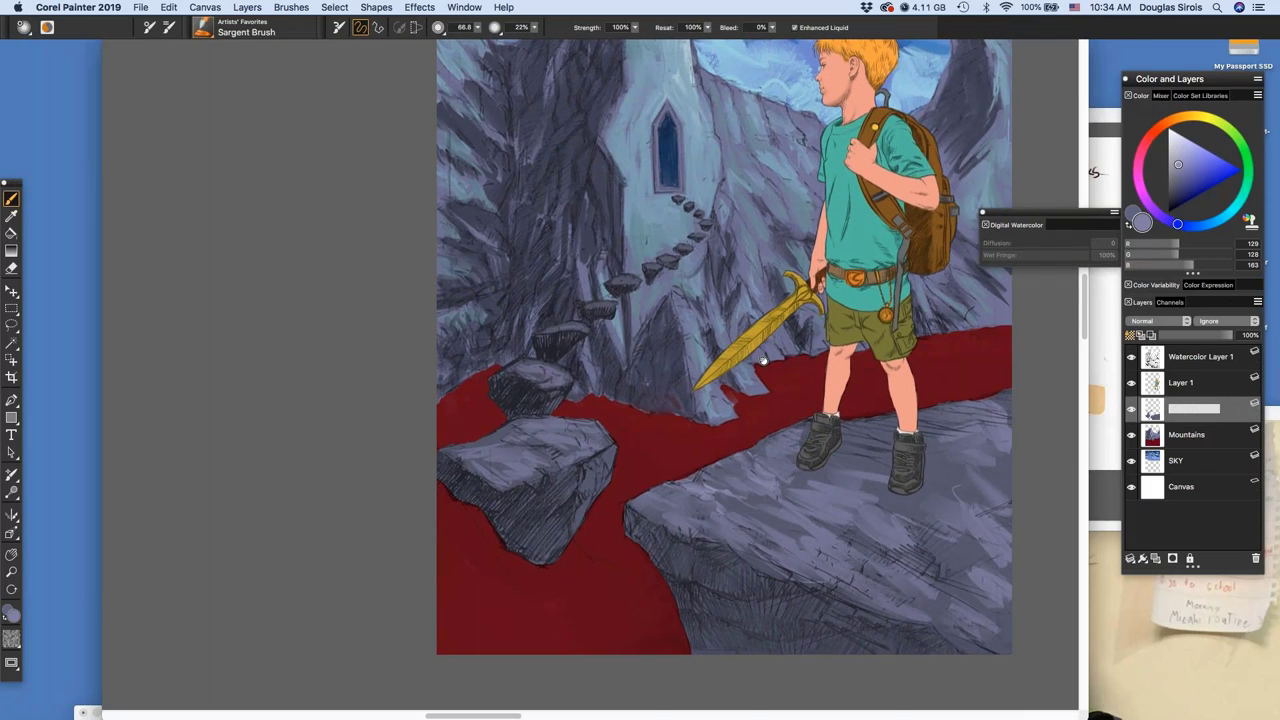
Reduce the brush size to 19, choose a lighter lavender (RGB 174, 174, 212) and highlight the tops of the stepping stones below the tower window
{"action": "left_click_drag", "start_coordinate": [763, 360], "coordinate": [795, 564]}
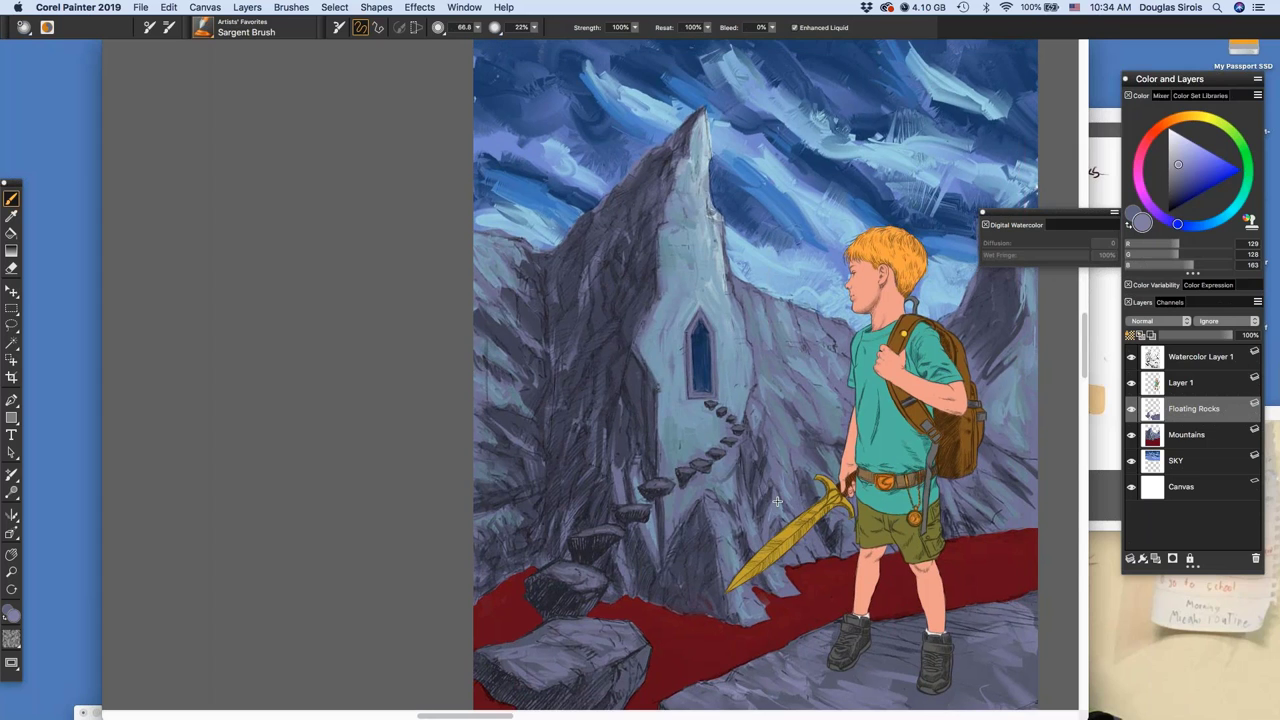
{"action": "scroll", "coordinate": [777, 501], "scroll_direction": "up", "scroll_amount": 3}
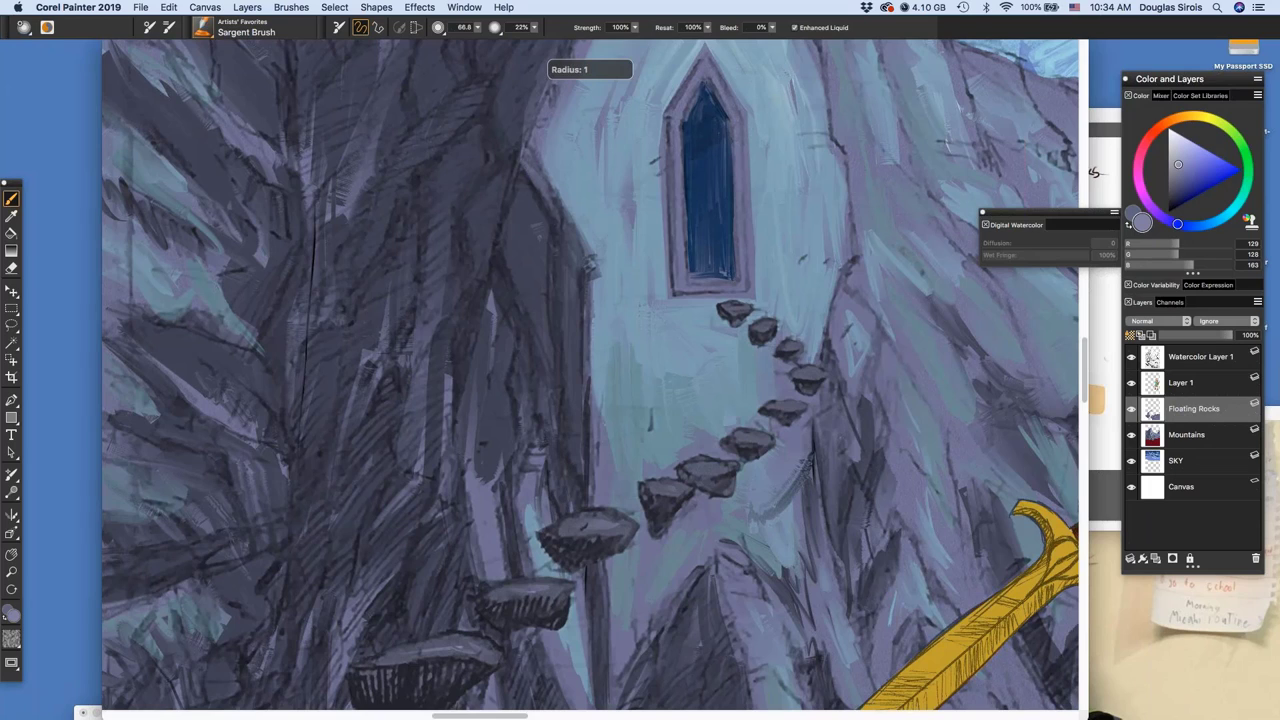
{"action": "left_click_drag", "start_coordinate": [842, 438], "coordinate": [849, 438]}
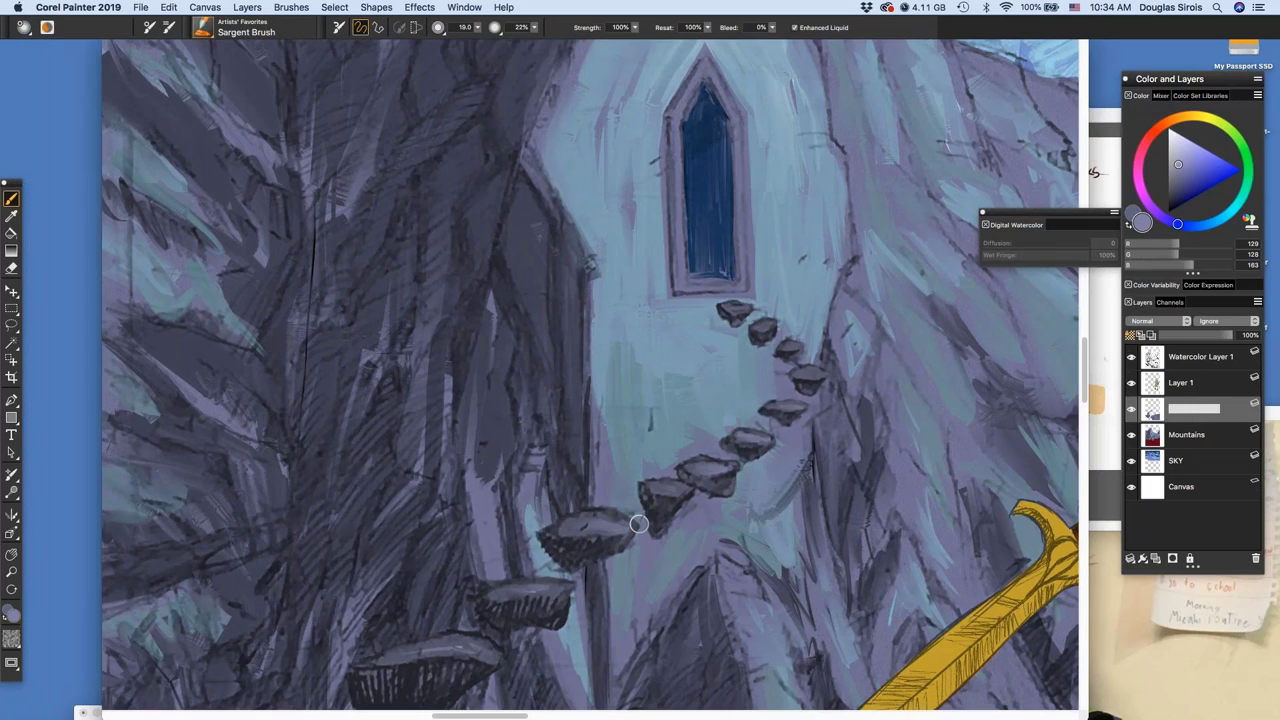
{"action": "left_click", "coordinate": [1179, 149]}
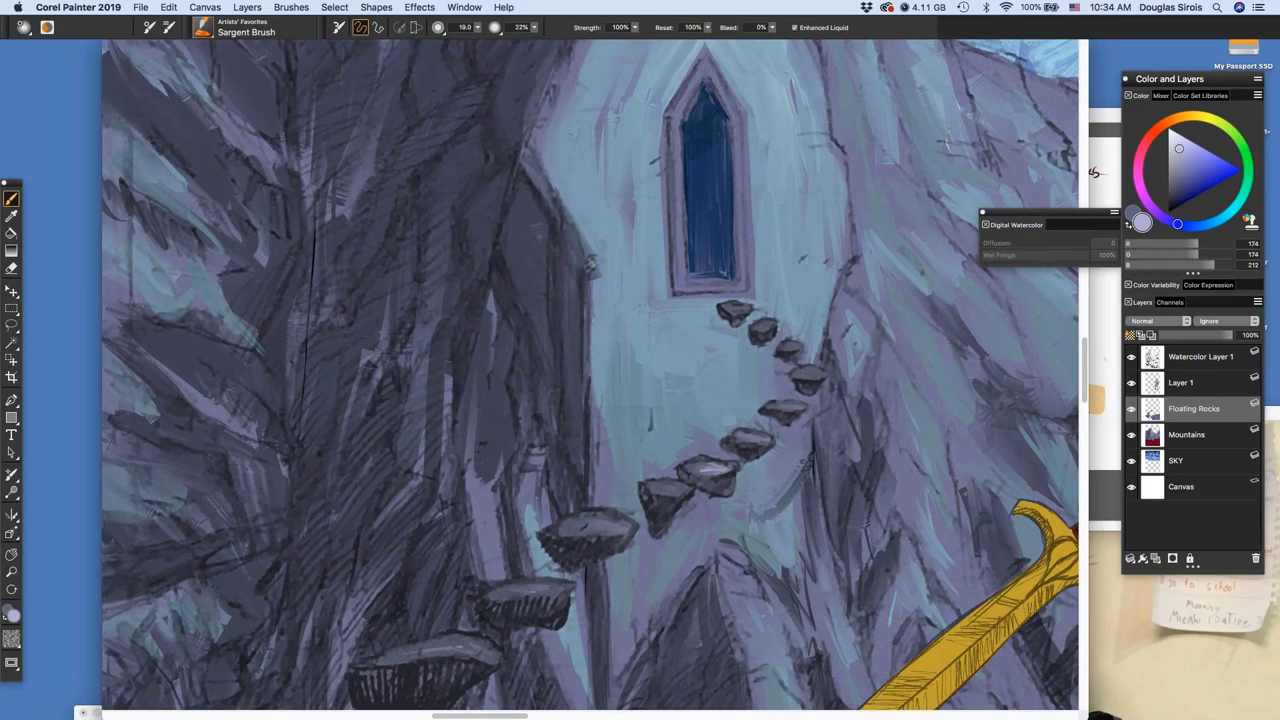
{"action": "left_click_drag", "start_coordinate": [714, 461], "coordinate": [698, 475]}
{"action": "left_click_drag", "start_coordinate": [760, 439], "coordinate": [738, 441]}
{"action": "mouse_move", "coordinate": [803, 377]}
{"action": "left_mouse_down"}
{"action": "mouse_move", "coordinate": [815, 375]}
{"action": "mouse_move", "coordinate": [798, 348]}
{"action": "left_mouse_up"}
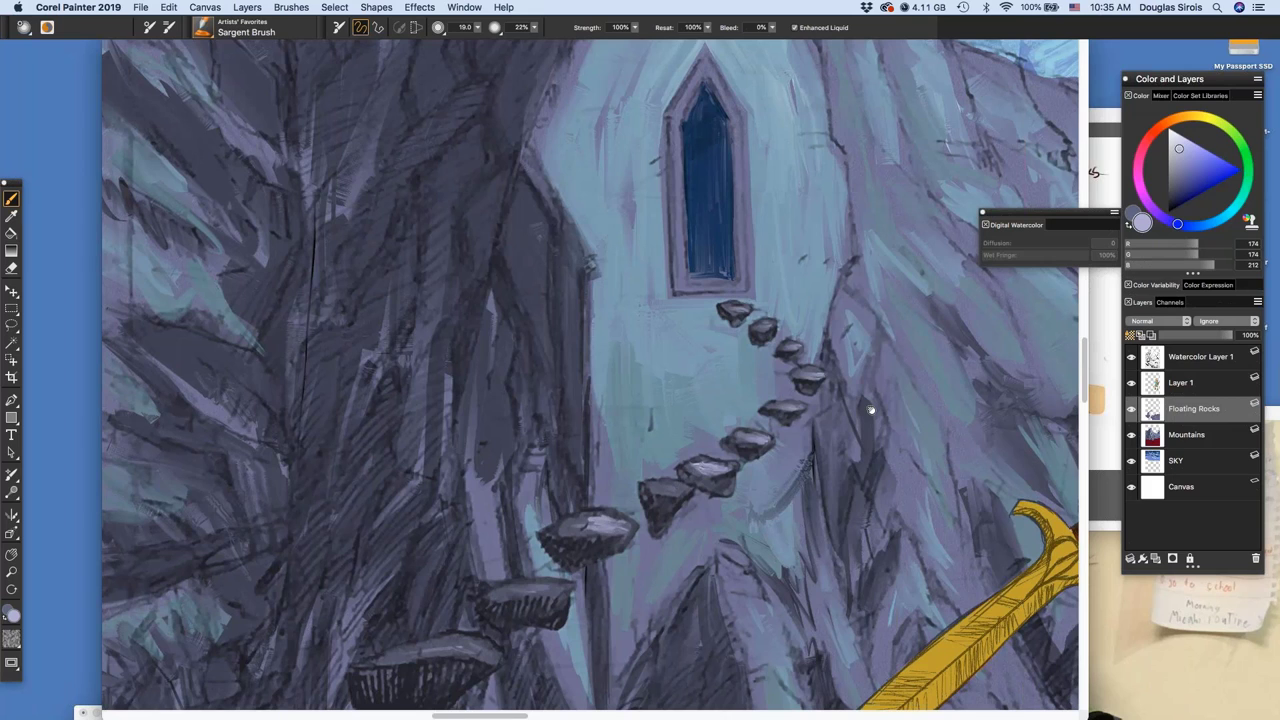
Highlight the tops of the lower, larger stepping stones leading down to the lava with the light lavender
{"action": "left_click_drag", "start_coordinate": [870, 409], "coordinate": [1117, 229]}
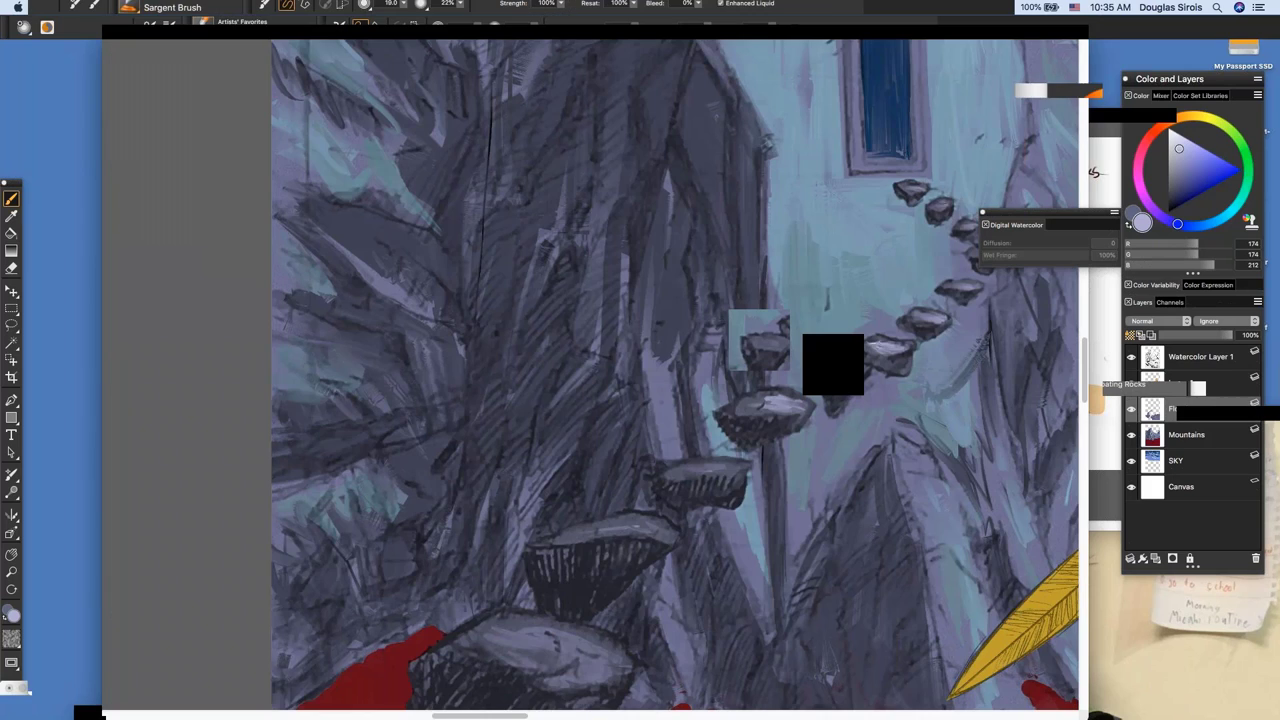
{"action": "mouse_move", "coordinate": [736, 476]}
{"action": "left_mouse_down"}
{"action": "mouse_move", "coordinate": [676, 472]}
{"action": "mouse_move", "coordinate": [733, 463]}
{"action": "left_mouse_up"}
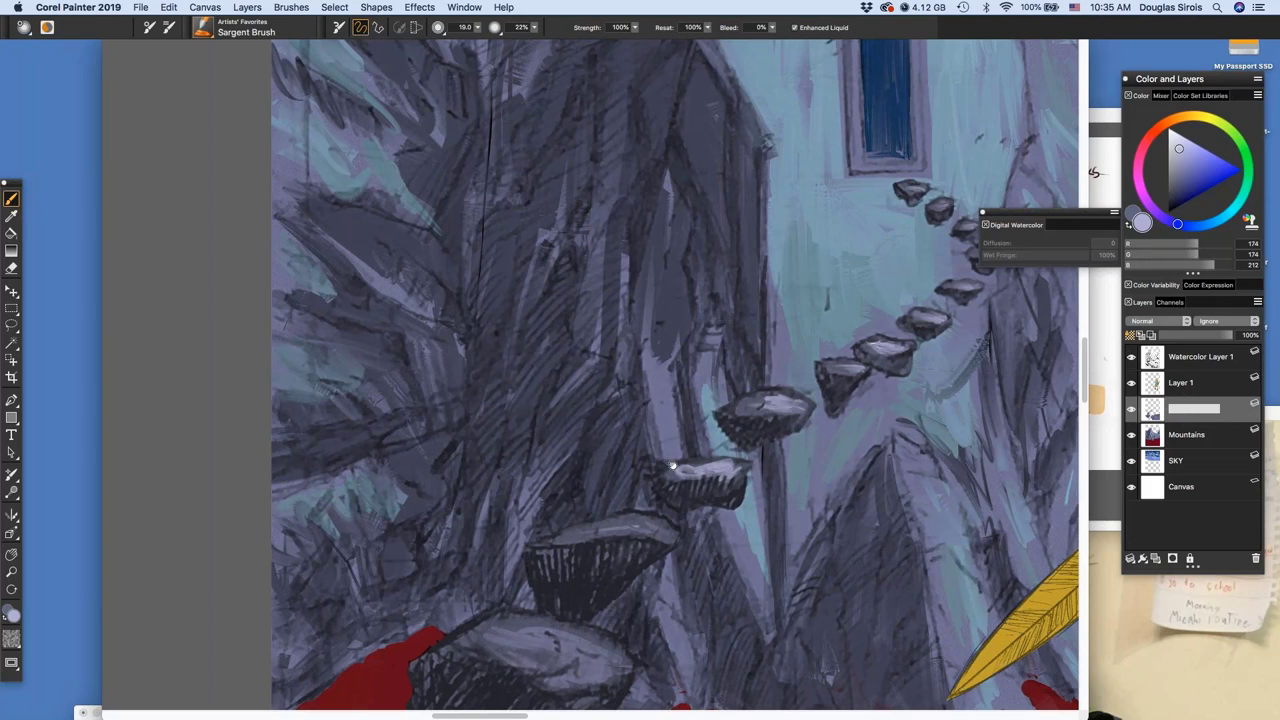
{"action": "scroll", "coordinate": [672, 466], "scroll_direction": "down", "scroll_amount": 2}
{"action": "scroll", "coordinate": [672, 466], "scroll_direction": "left", "scroll_amount": 2}
{"action": "scroll", "coordinate": [672, 466], "scroll_direction": "down", "scroll_amount": 2}
{"action": "scroll", "coordinate": [672, 466], "scroll_direction": "left", "scroll_amount": 2}
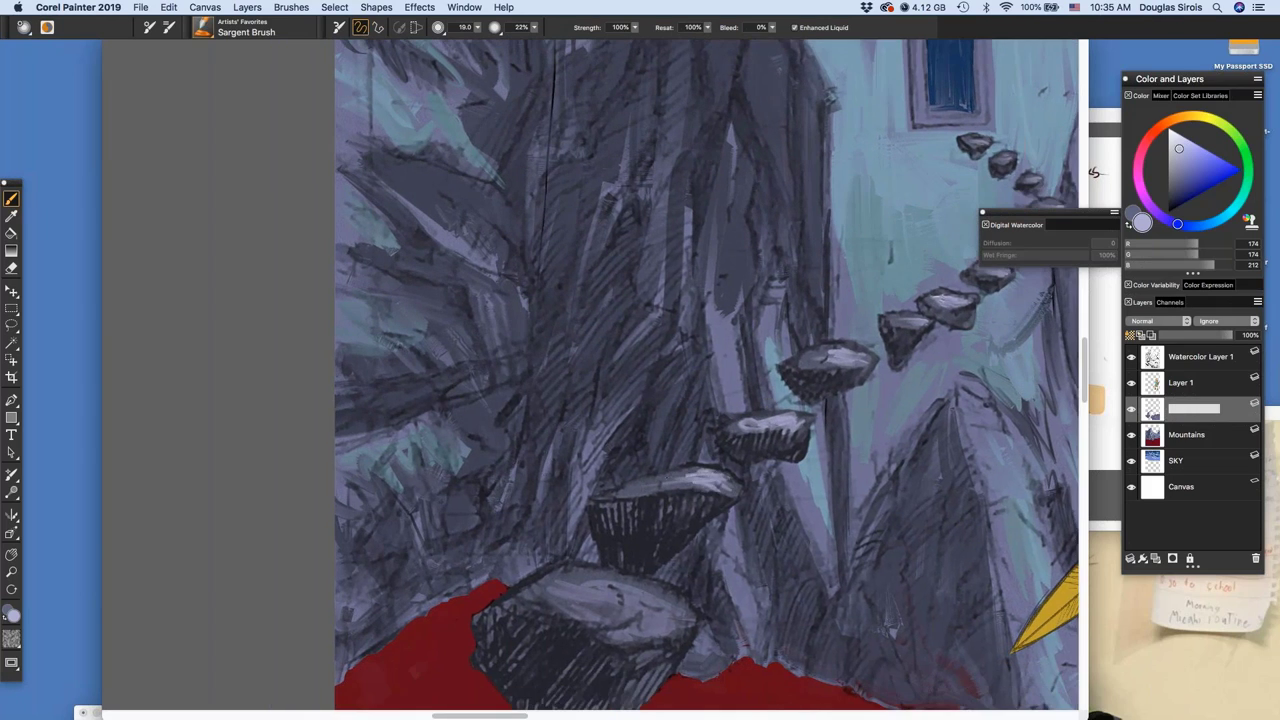
{"action": "left_click_drag", "start_coordinate": [678, 474], "coordinate": [650, 480]}
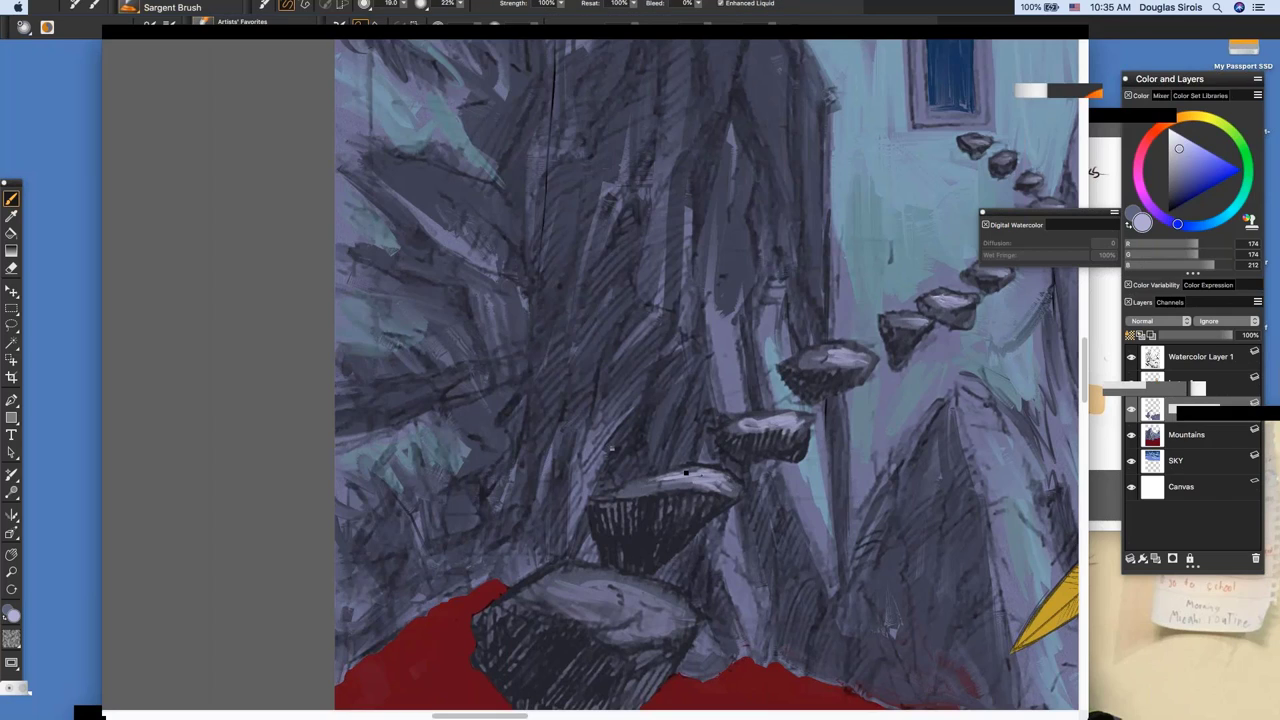
{"action": "mouse_move", "coordinate": [676, 596]}
{"action": "left_mouse_down"}
{"action": "mouse_move", "coordinate": [690, 616]}
{"action": "mouse_move", "coordinate": [640, 637]}
{"action": "mouse_move", "coordinate": [682, 622]}
{"action": "mouse_move", "coordinate": [600, 624]}
{"action": "mouse_move", "coordinate": [545, 606]}
{"action": "left_mouse_up"}
Paint light lavender highlights over the top of the large floating rock nearest the viewer, enlarging the brush to 46.8
{"action": "left_click", "coordinate": [950, 572], "text": "alt+super"}
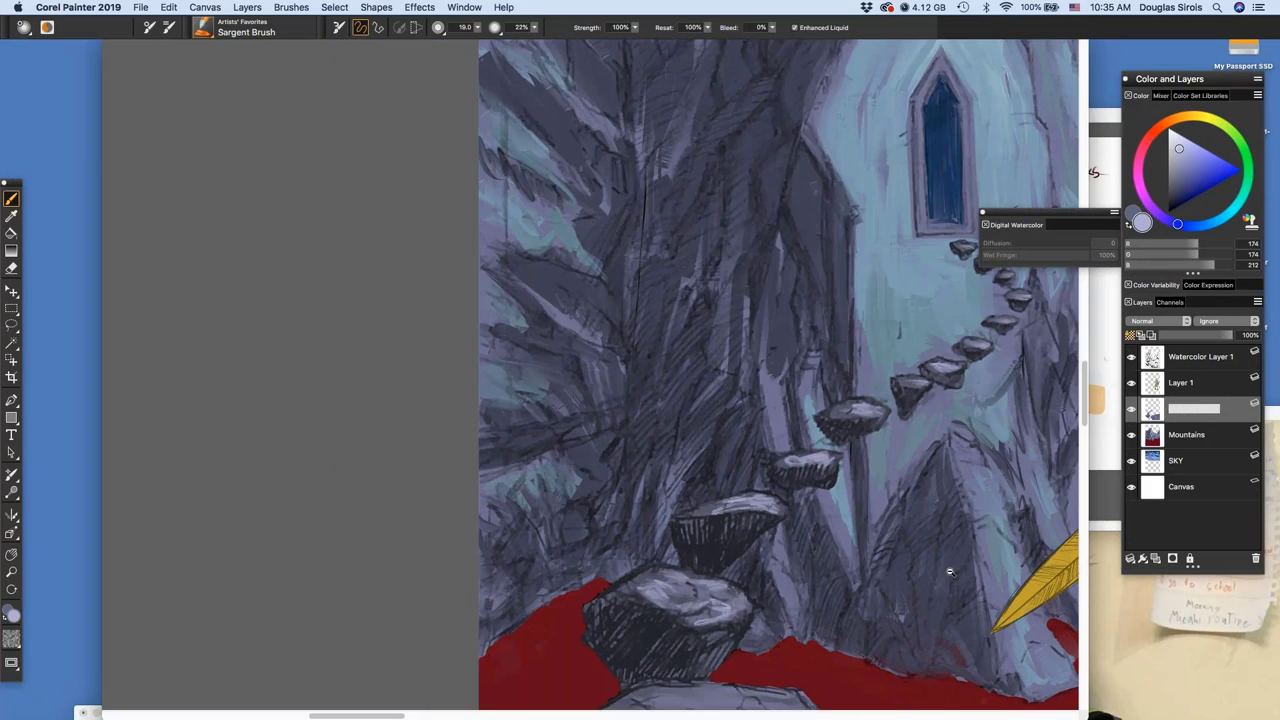
{"action": "left_click_drag", "start_coordinate": [950, 572], "coordinate": [596, 505]}
{"action": "scroll", "coordinate": [596, 505], "scroll_direction": "down", "scroll_amount": 2}
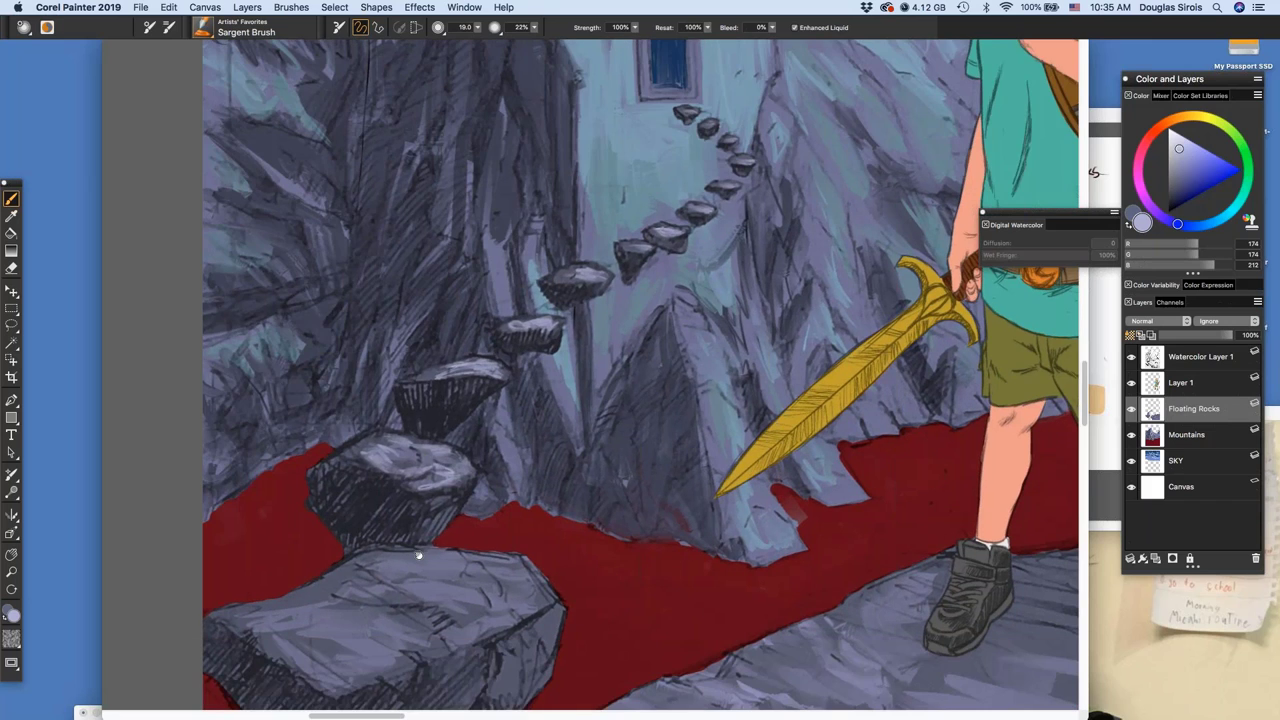
{"action": "left_click_drag", "start_coordinate": [418, 555], "coordinate": [406, 541]}
{"action": "mouse_move", "coordinate": [482, 547]}
{"action": "left_mouse_down"}
{"action": "mouse_move", "coordinate": [530, 570]}
{"action": "mouse_move", "coordinate": [470, 567]}
{"action": "left_mouse_up"}
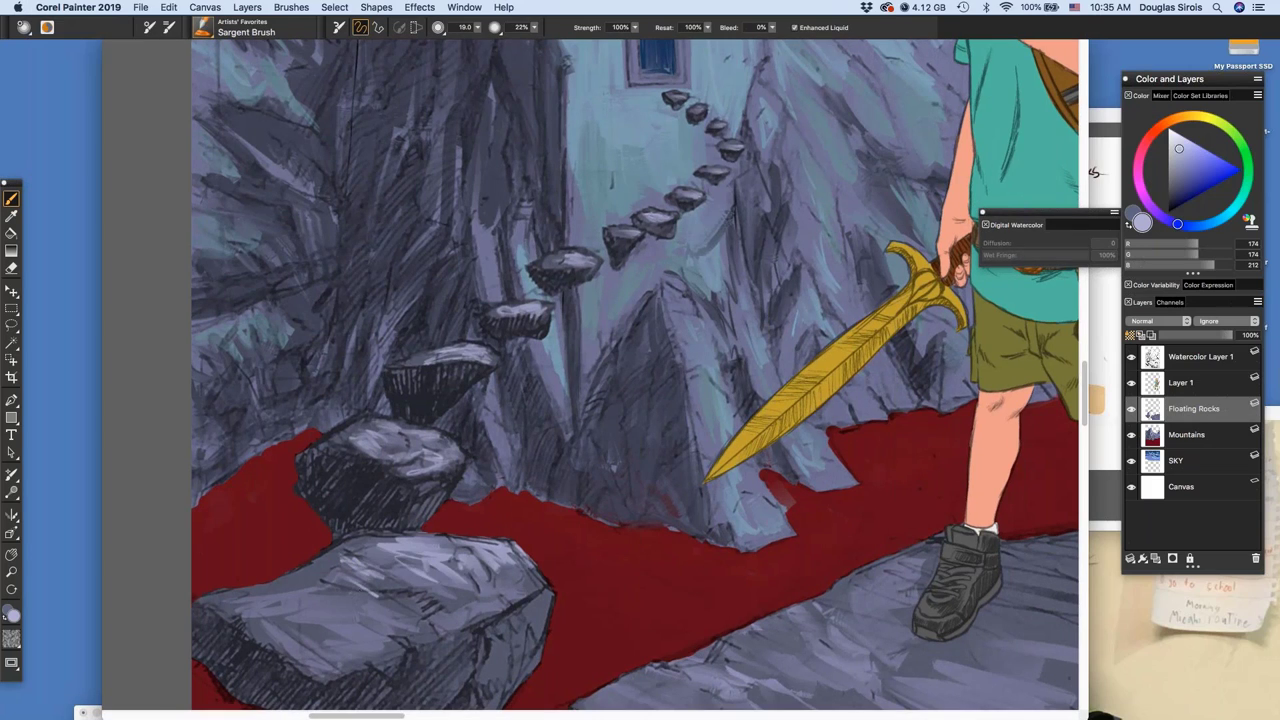
{"action": "left_click_drag", "start_coordinate": [347, 587], "coordinate": [381, 600]}
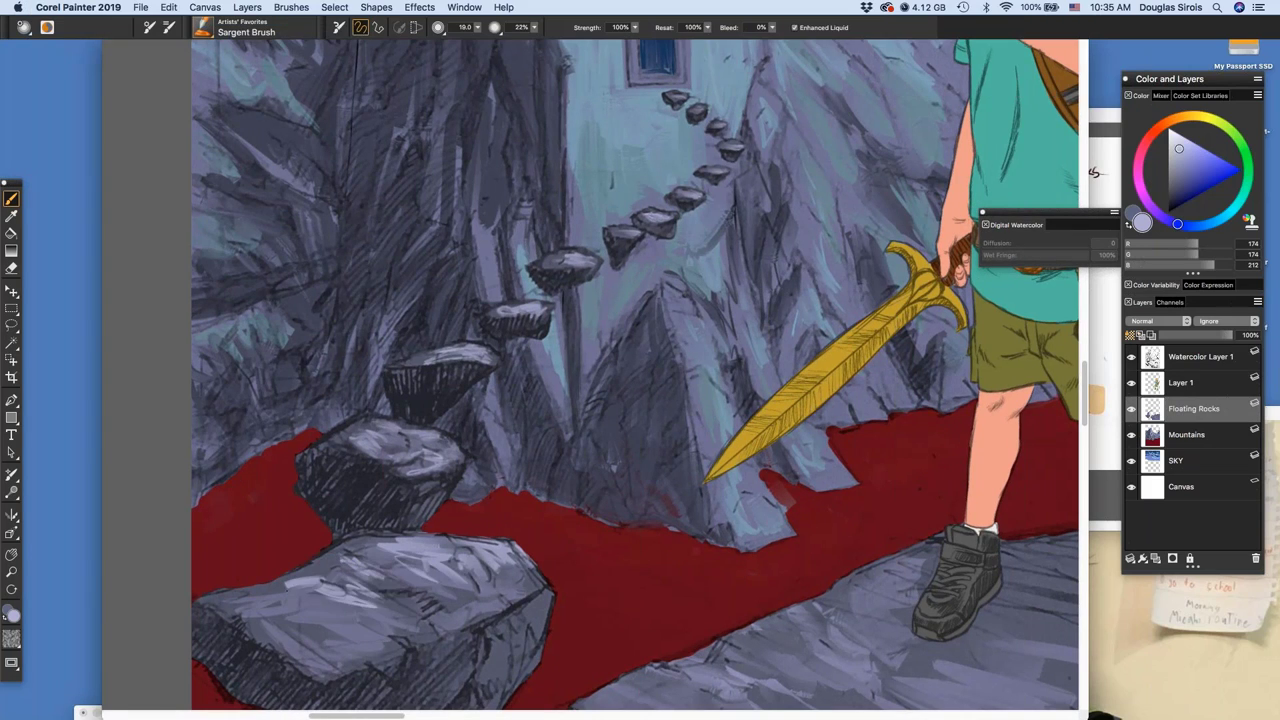
{"action": "left_click_drag", "start_coordinate": [318, 594], "coordinate": [372, 623]}
{"action": "left_click_drag", "start_coordinate": [512, 491], "coordinate": [528, 492]}
{"action": "mouse_move", "coordinate": [346, 624]}
{"action": "left_mouse_down"}
{"action": "mouse_move", "coordinate": [316, 652]}
{"action": "mouse_move", "coordinate": [328, 668]}
{"action": "mouse_move", "coordinate": [386, 628]}
{"action": "mouse_move", "coordinate": [504, 584]}
{"action": "mouse_move", "coordinate": [420, 592]}
{"action": "mouse_move", "coordinate": [426, 628]}
{"action": "left_mouse_up"}
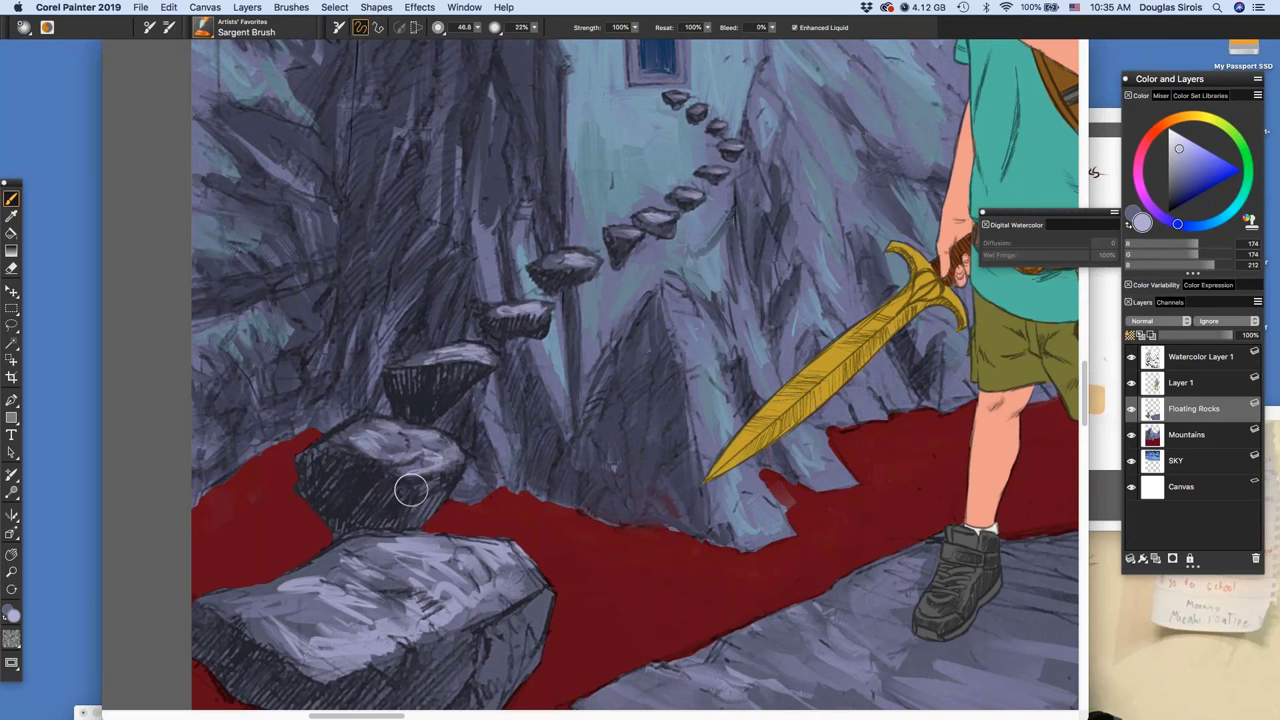
Examine the Sargent Brush among the Artists' Favorites and the list of available brush libraries, keeping Painter 2019 Brushes
{"action": "key", "text": "Return"}
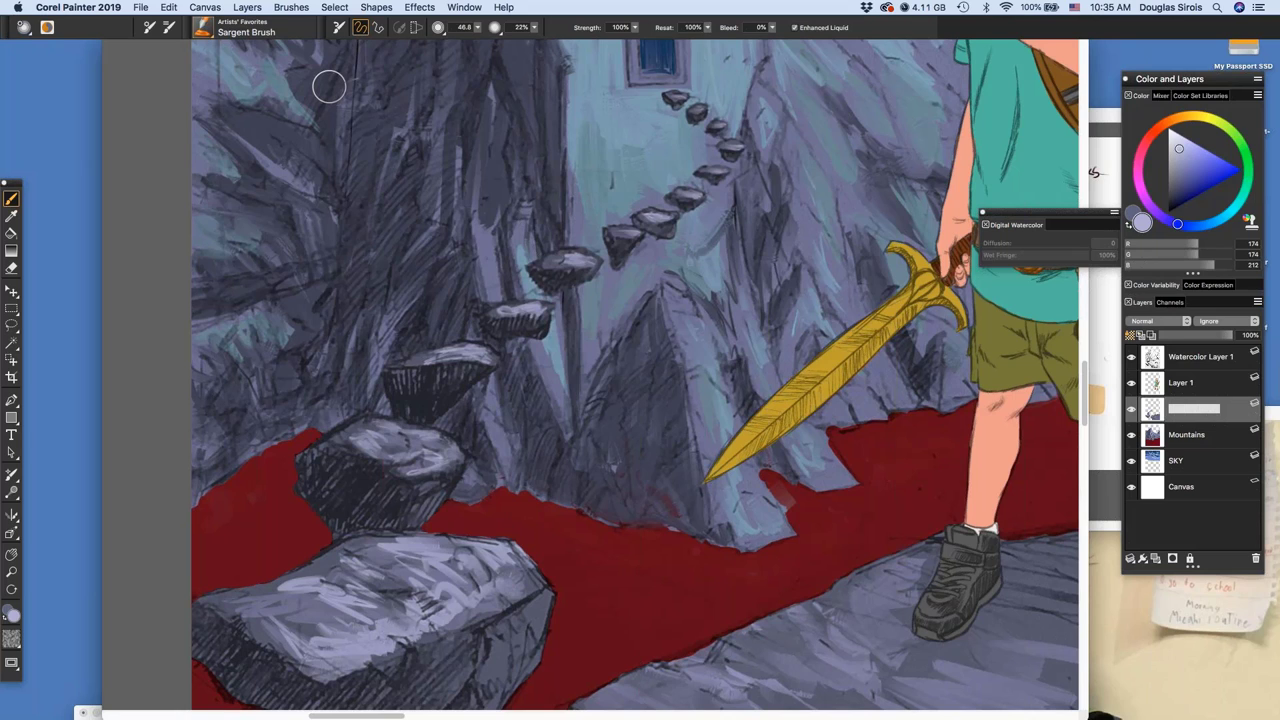
{"action": "key", "text": "super+m"}
{"action": "left_click", "coordinate": [209, 27]}
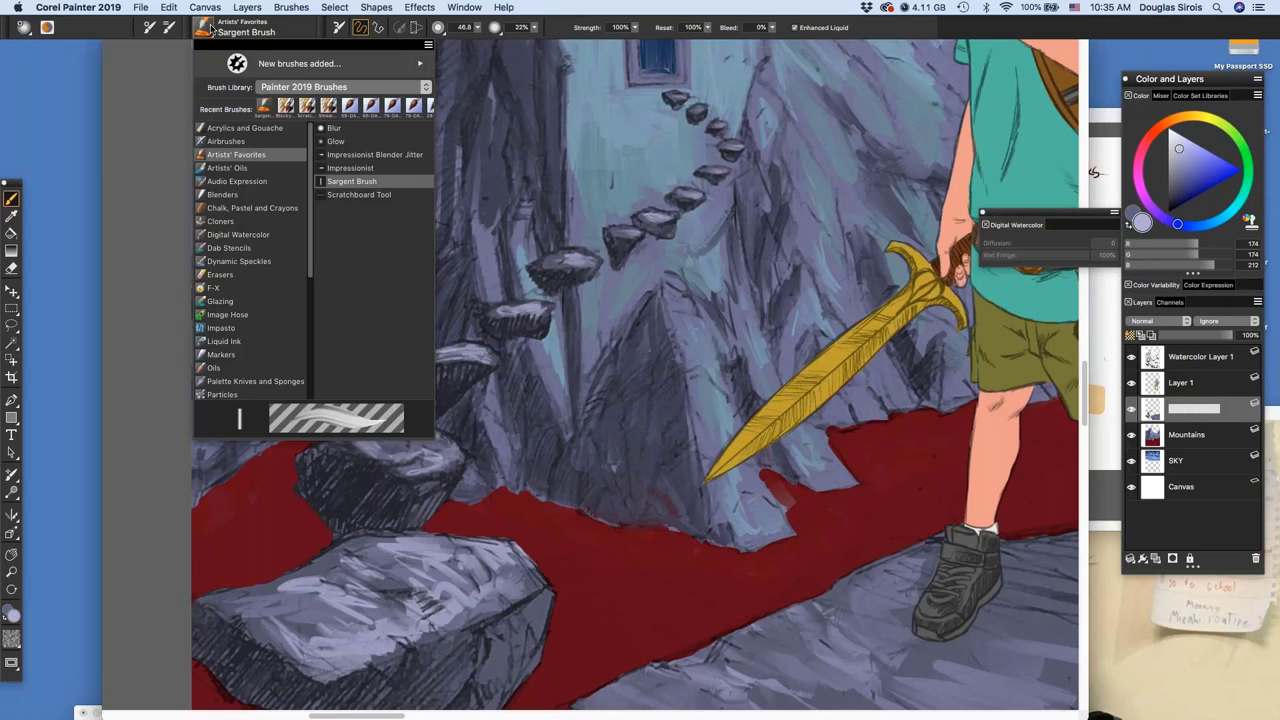
{"action": "mouse_move", "coordinate": [313, 142]}
{"action": "left_mouse_down"}
{"action": "mouse_move", "coordinate": [308, 252]}
{"action": "mouse_move", "coordinate": [315, 109]}
{"action": "left_mouse_up"}
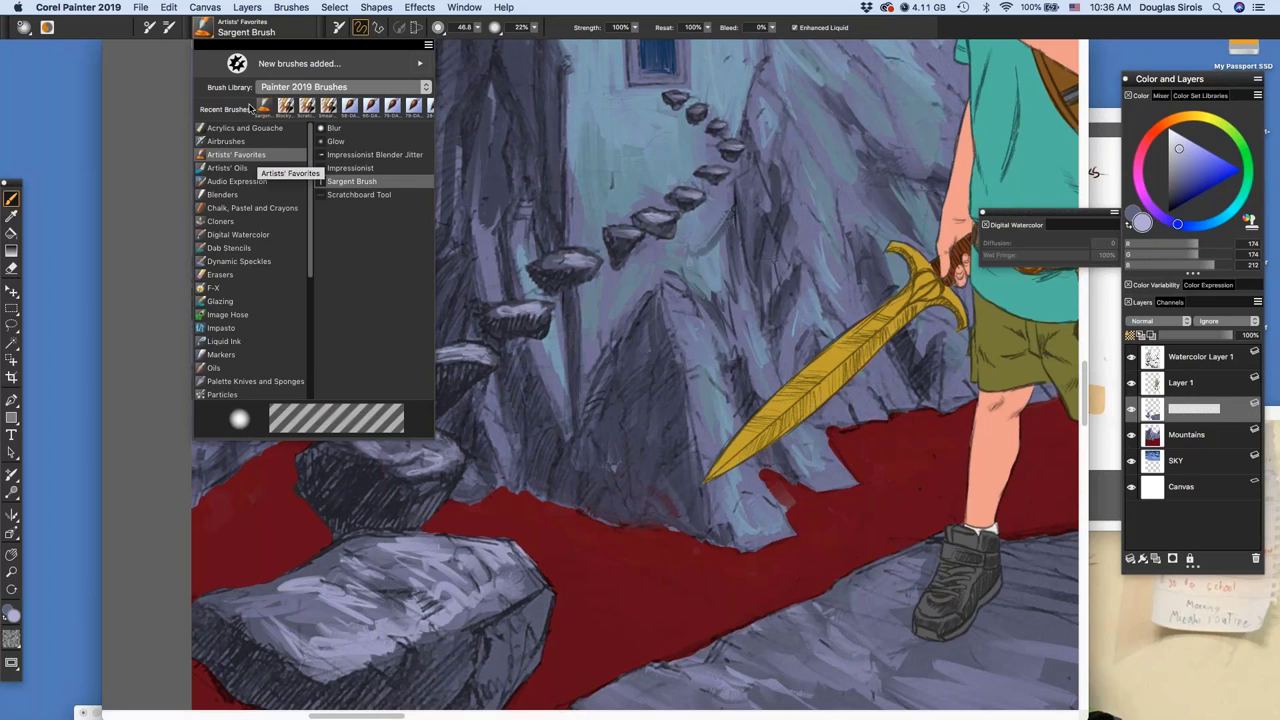
{"action": "left_click", "coordinate": [208, 27]}
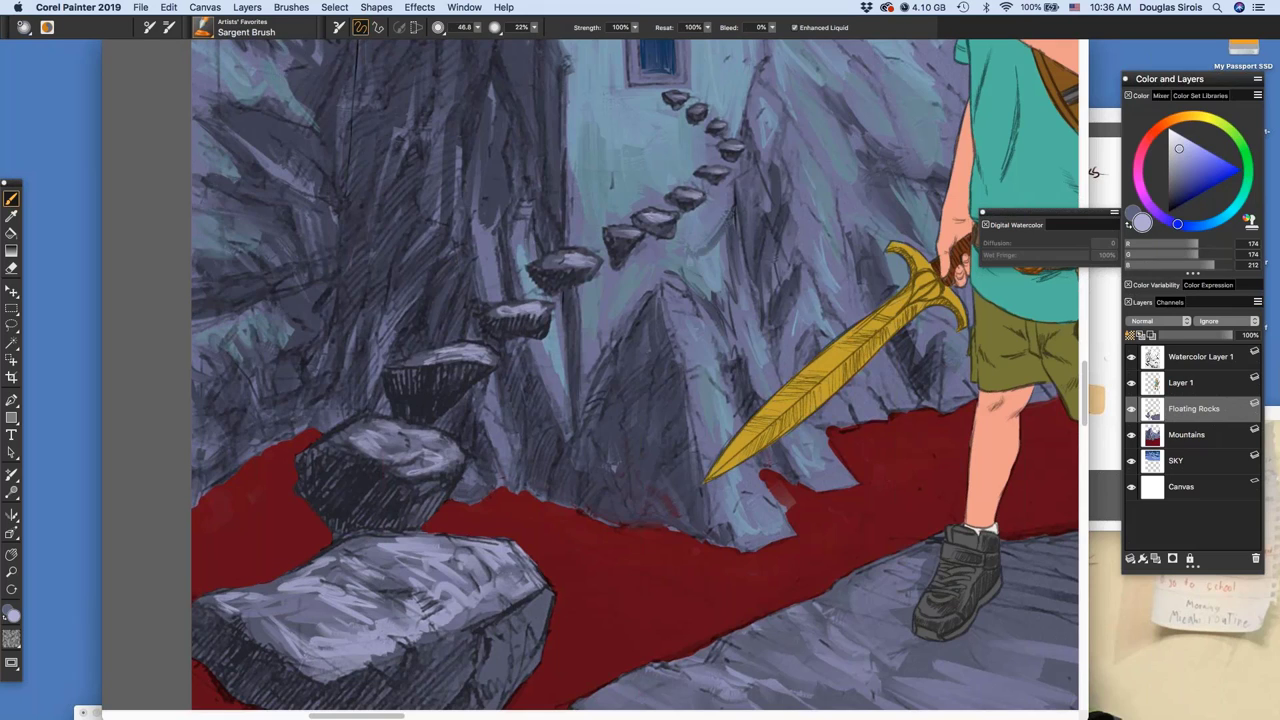
{"action": "left_click", "coordinate": [236, 32]}
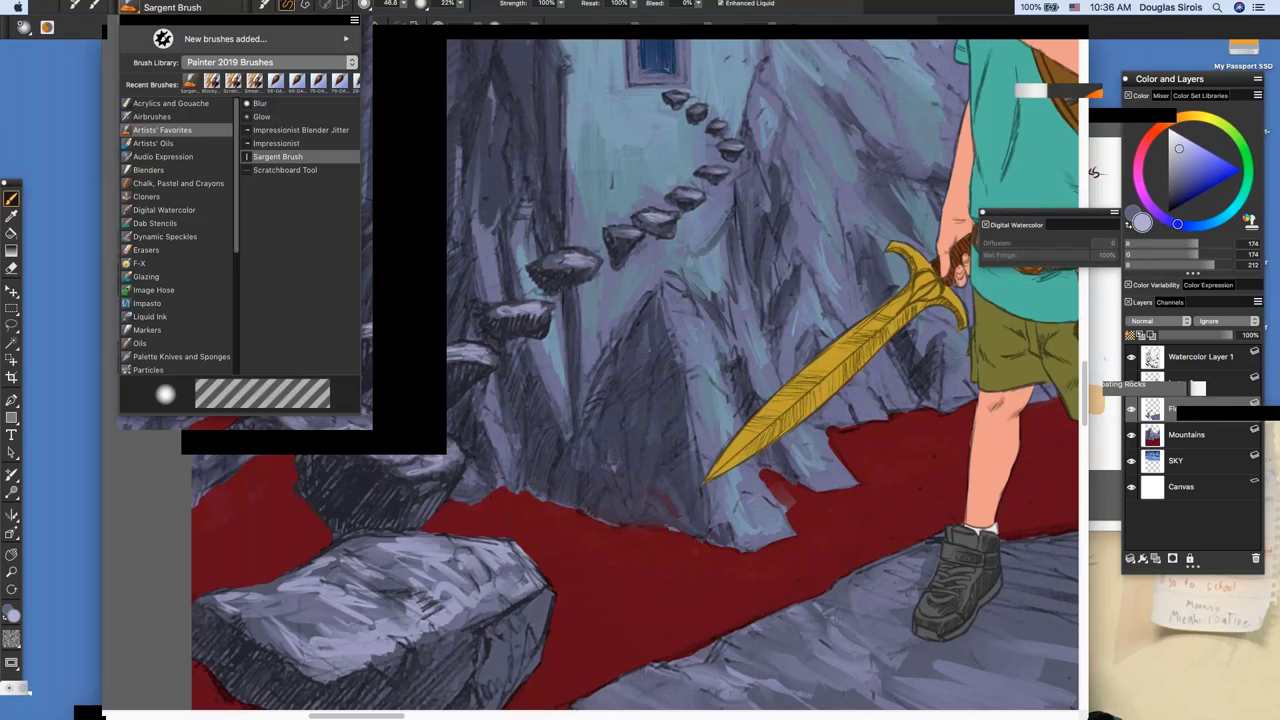
{"action": "left_click", "coordinate": [212, 20]}
{"action": "left_click", "coordinate": [213, 22]}
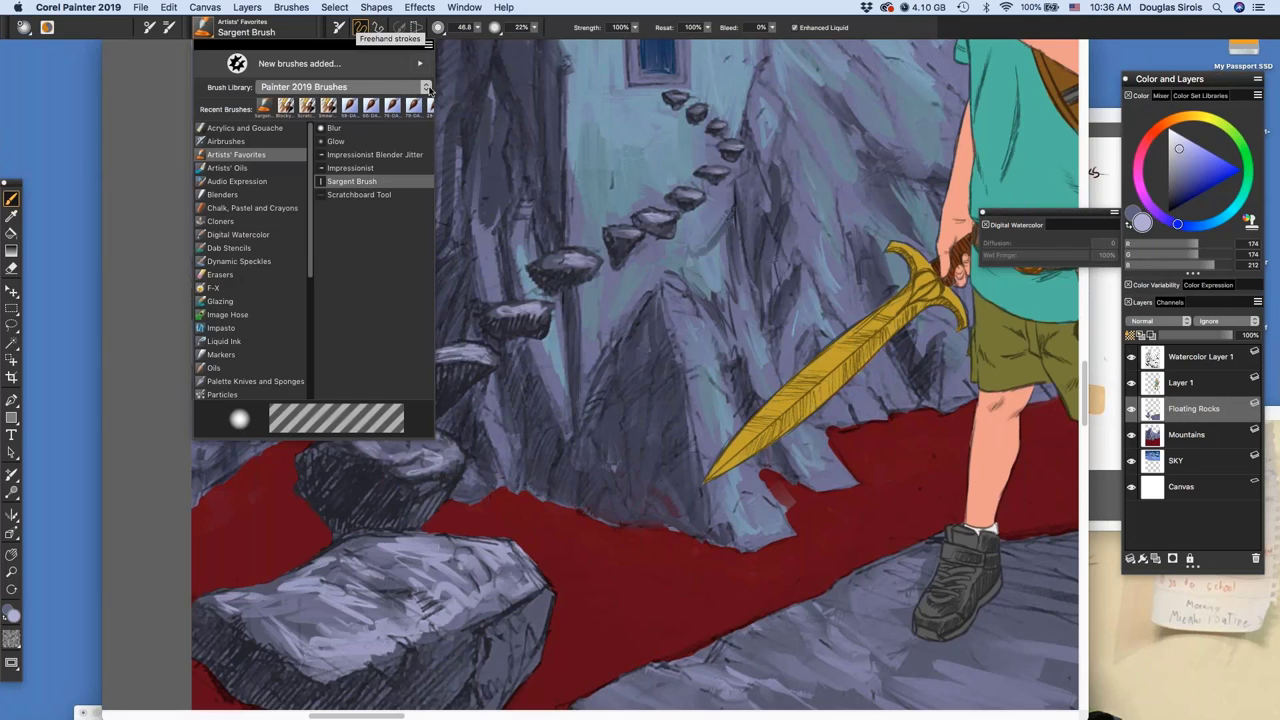
{"action": "left_click", "coordinate": [428, 89]}
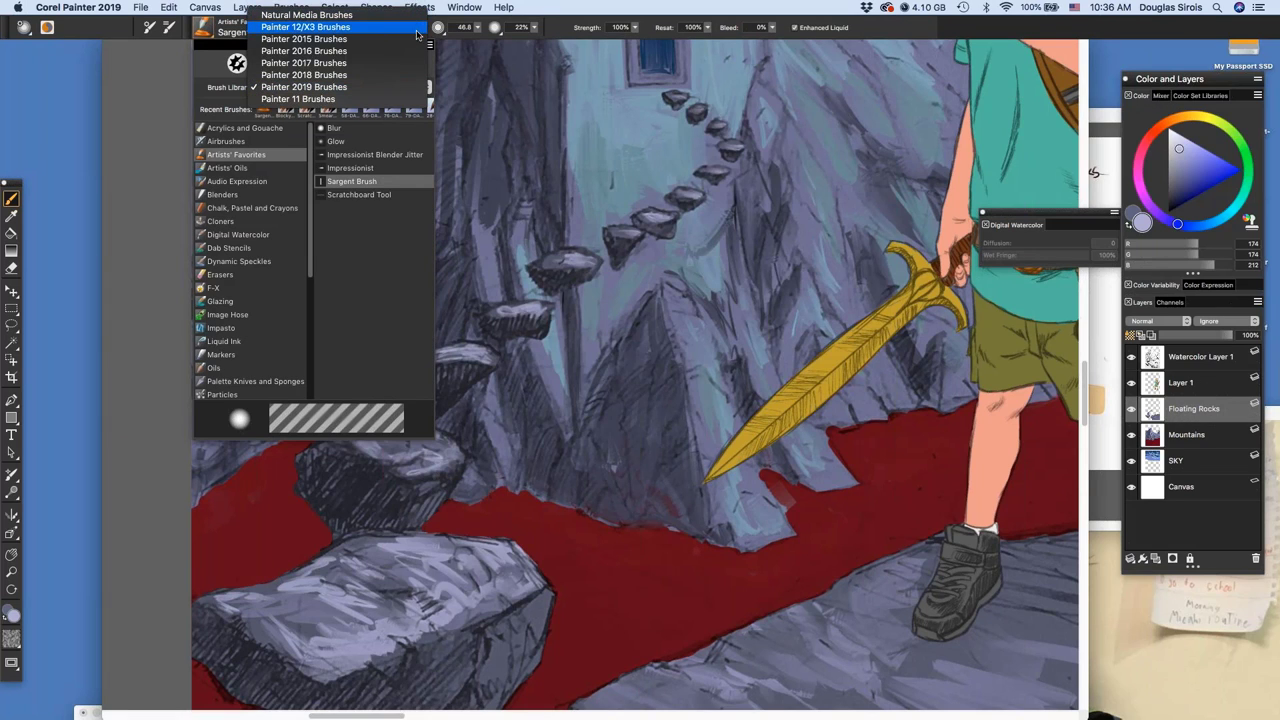
{"action": "left_click", "coordinate": [418, 87]}
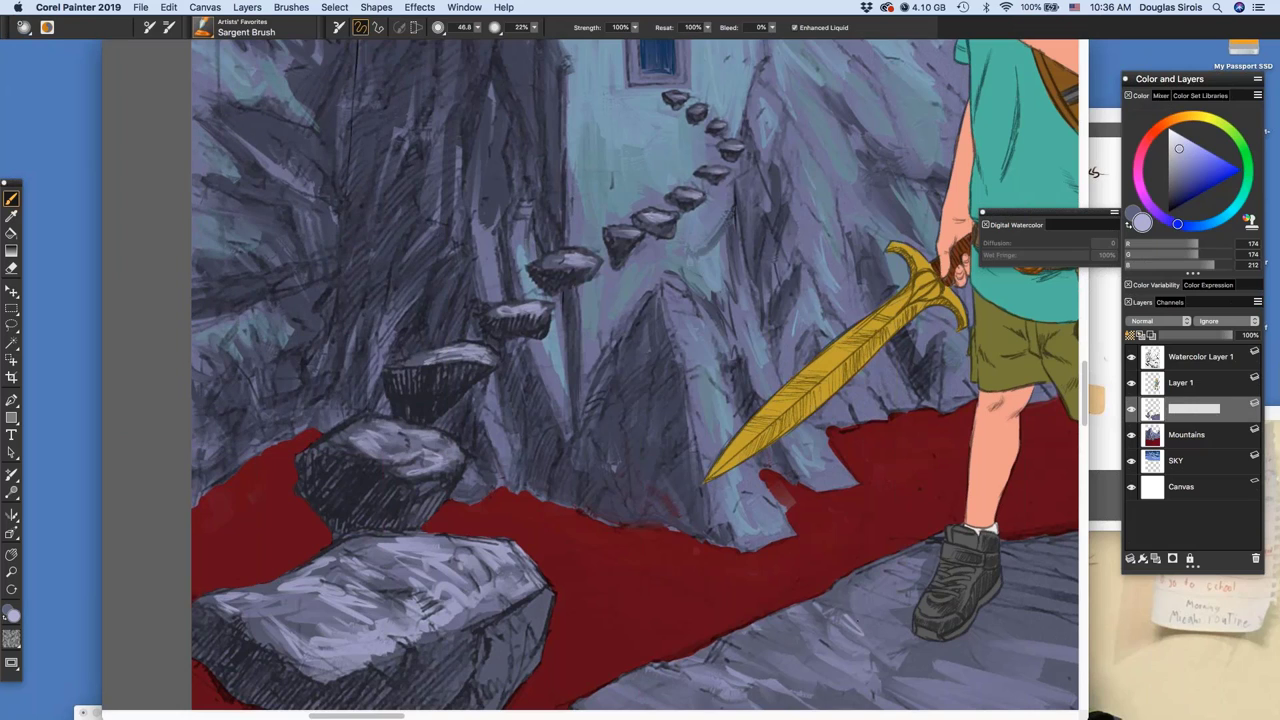
Paint light lavender highlights on the ledge behind and beside the boy's shoes, starting some strokes in front of them
{"action": "left_click_drag", "start_coordinate": [943, 634], "coordinate": [632, 517]}
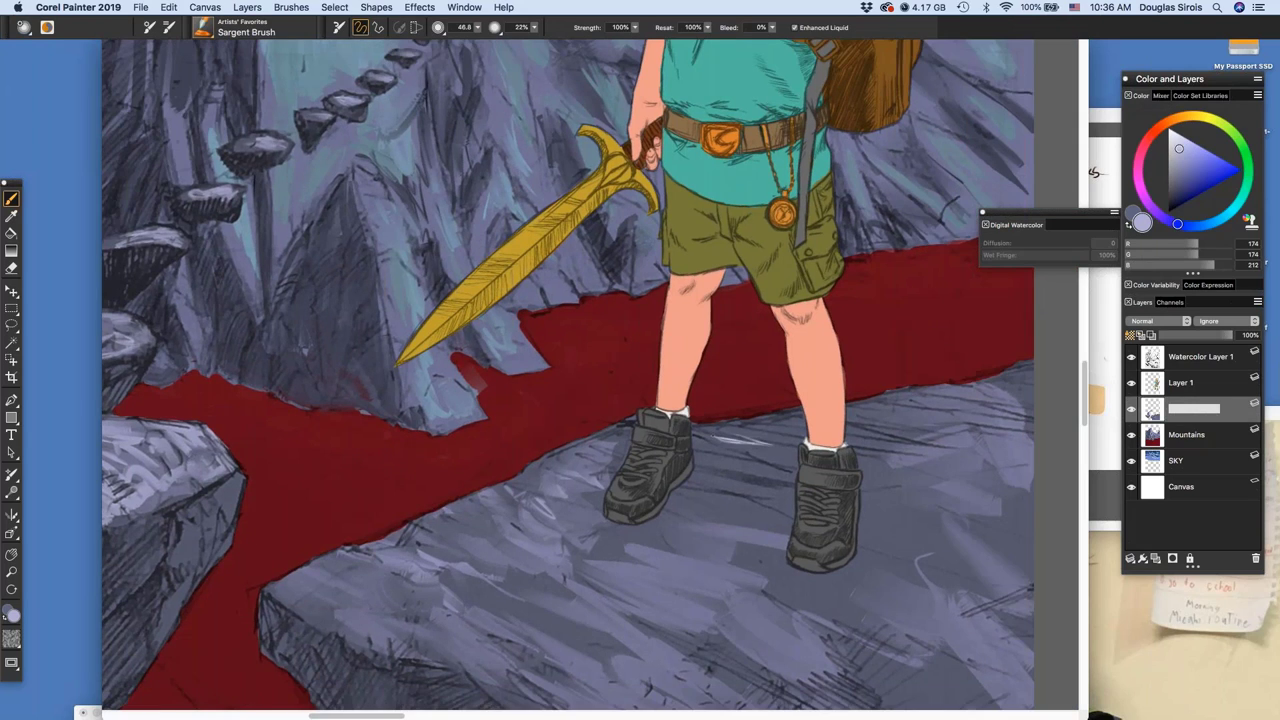
{"action": "mouse_move", "coordinate": [718, 440]}
{"action": "left_mouse_down"}
{"action": "mouse_move", "coordinate": [790, 463]}
{"action": "mouse_move", "coordinate": [894, 418]}
{"action": "mouse_move", "coordinate": [956, 420]}
{"action": "left_mouse_up"}
{"action": "left_click_drag", "start_coordinate": [900, 506], "coordinate": [976, 522]}
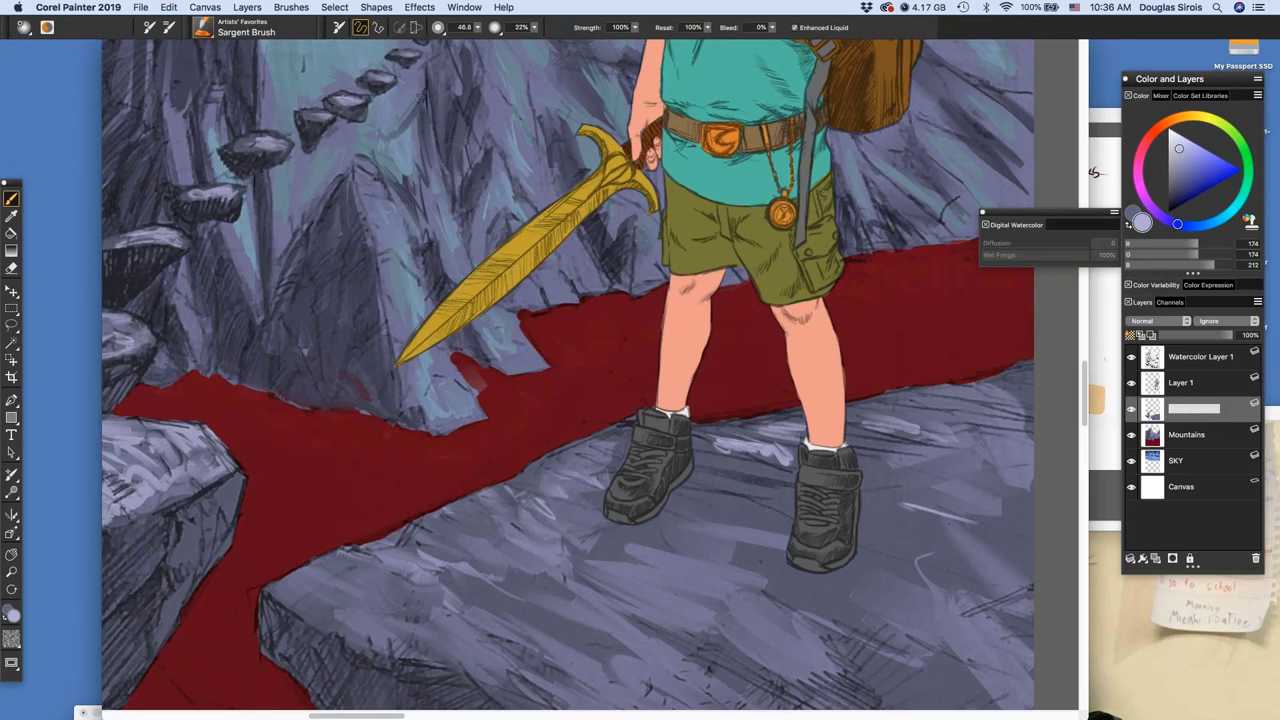
{"action": "mouse_move", "coordinate": [880, 502]}
{"action": "left_mouse_down"}
{"action": "mouse_move", "coordinate": [972, 482]}
{"action": "mouse_move", "coordinate": [942, 480]}
{"action": "left_mouse_up"}
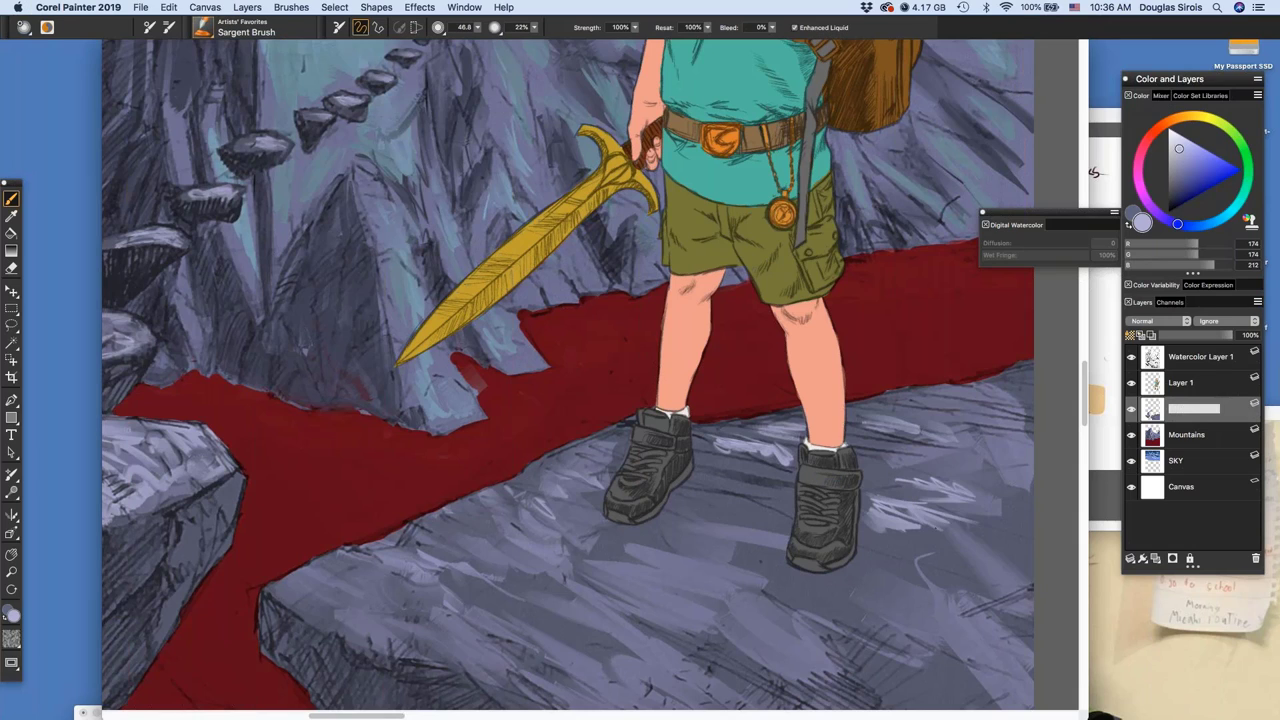
{"action": "left_click_drag", "start_coordinate": [922, 524], "coordinate": [1012, 540]}
{"action": "mouse_move", "coordinate": [628, 563]}
{"action": "left_mouse_down"}
{"action": "mouse_move", "coordinate": [682, 578]}
{"action": "mouse_move", "coordinate": [662, 555]}
{"action": "left_mouse_up"}
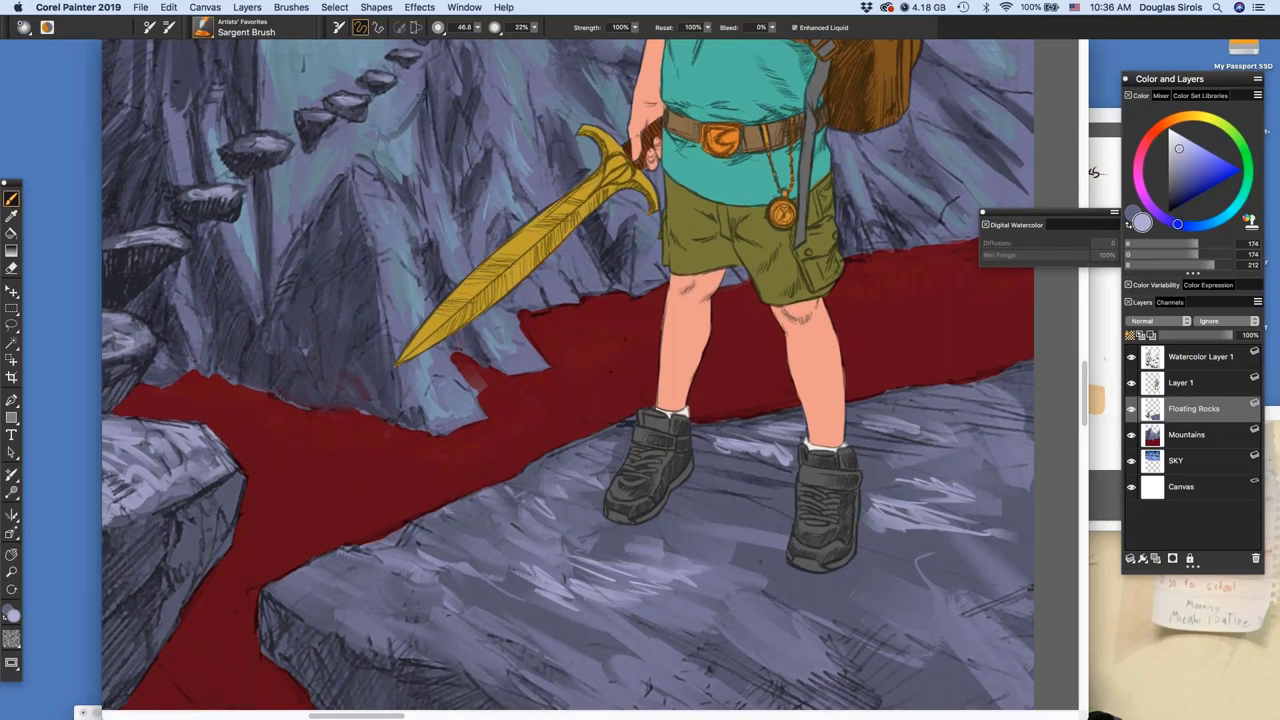
Extend the light lavender highlight strokes across the front of the ledge, from its far-side edge to the area beyond the boy's shoes
{"action": "left_click_drag", "start_coordinate": [504, 566], "coordinate": [540, 580]}
{"action": "mouse_move", "coordinate": [482, 552]}
{"action": "left_mouse_down"}
{"action": "mouse_move", "coordinate": [528, 574]}
{"action": "mouse_move", "coordinate": [520, 555]}
{"action": "left_mouse_up"}
{"action": "left_click_drag", "start_coordinate": [466, 542], "coordinate": [504, 551]}
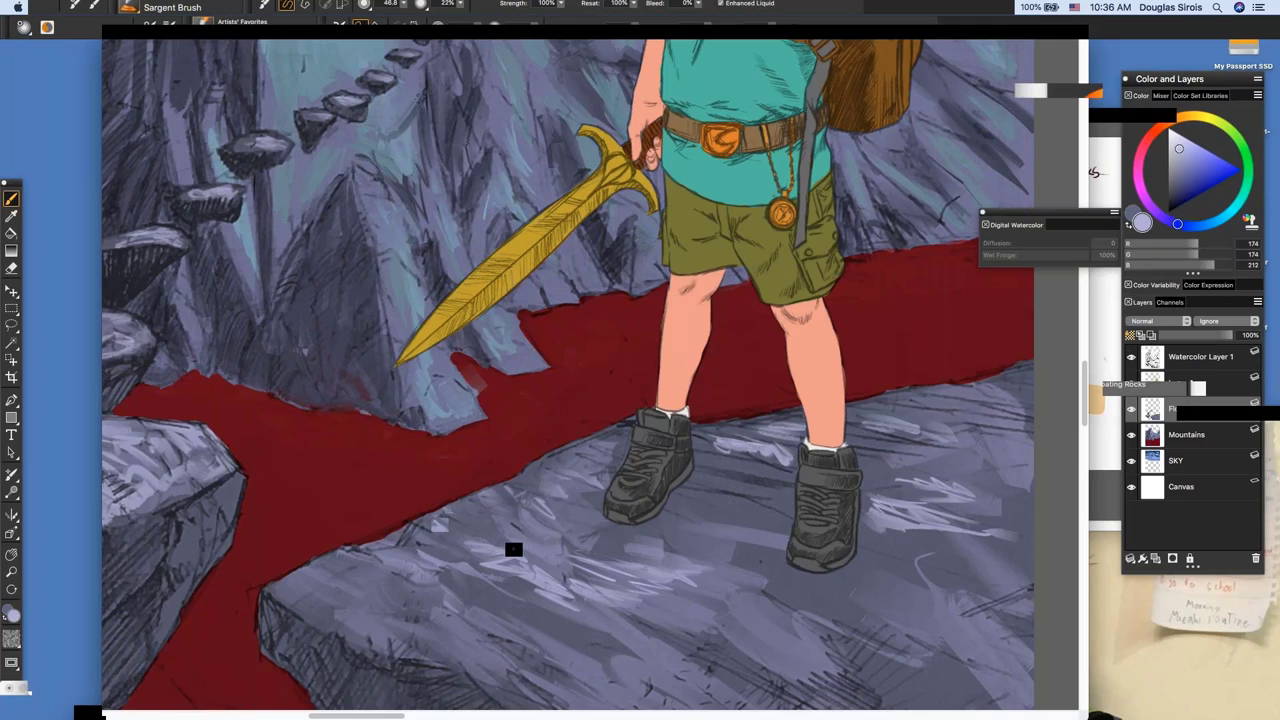
{"action": "mouse_move", "coordinate": [343, 688]}
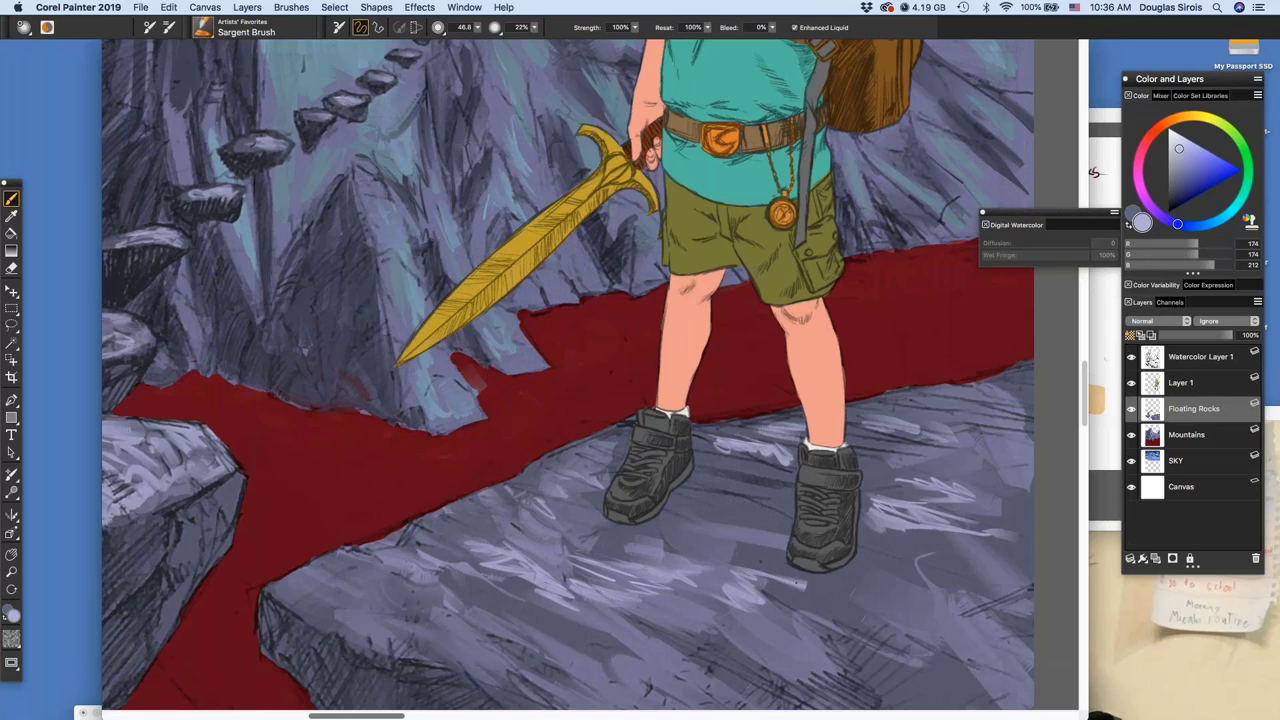
{"action": "mouse_move", "coordinate": [752, 587]}
{"action": "left_mouse_down"}
{"action": "mouse_move", "coordinate": [804, 617]}
{"action": "mouse_move", "coordinate": [738, 638]}
{"action": "left_mouse_up"}
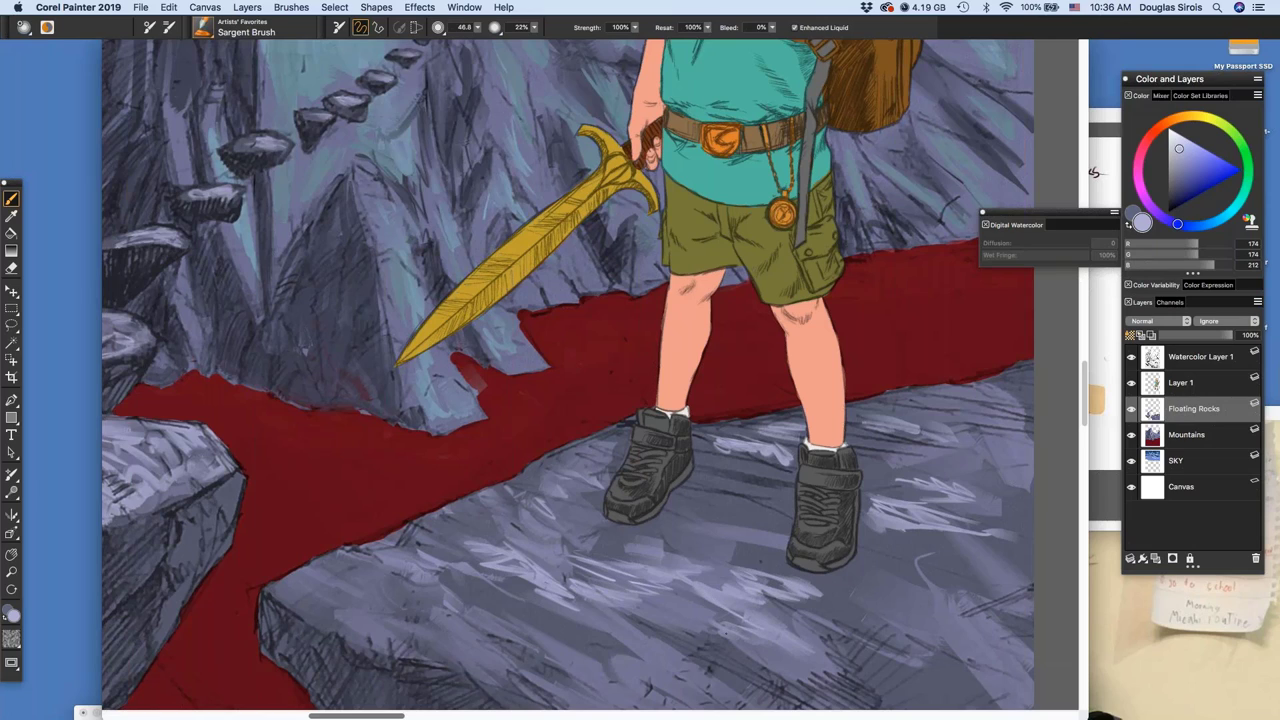
{"action": "left_click_drag", "start_coordinate": [664, 666], "coordinate": [532, 615]}
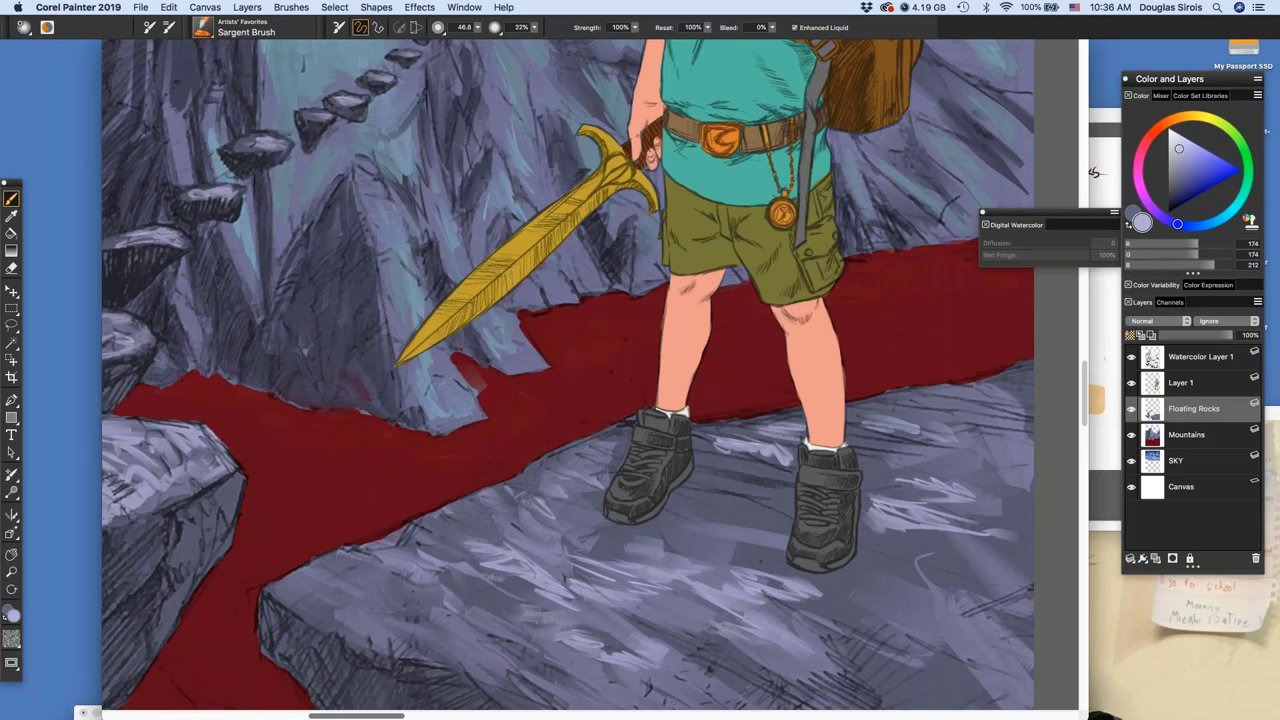
{"action": "mouse_move", "coordinate": [900, 612]}
{"action": "left_mouse_down"}
{"action": "mouse_move", "coordinate": [1008, 578]}
{"action": "mouse_move", "coordinate": [966, 550]}
{"action": "left_mouse_up"}
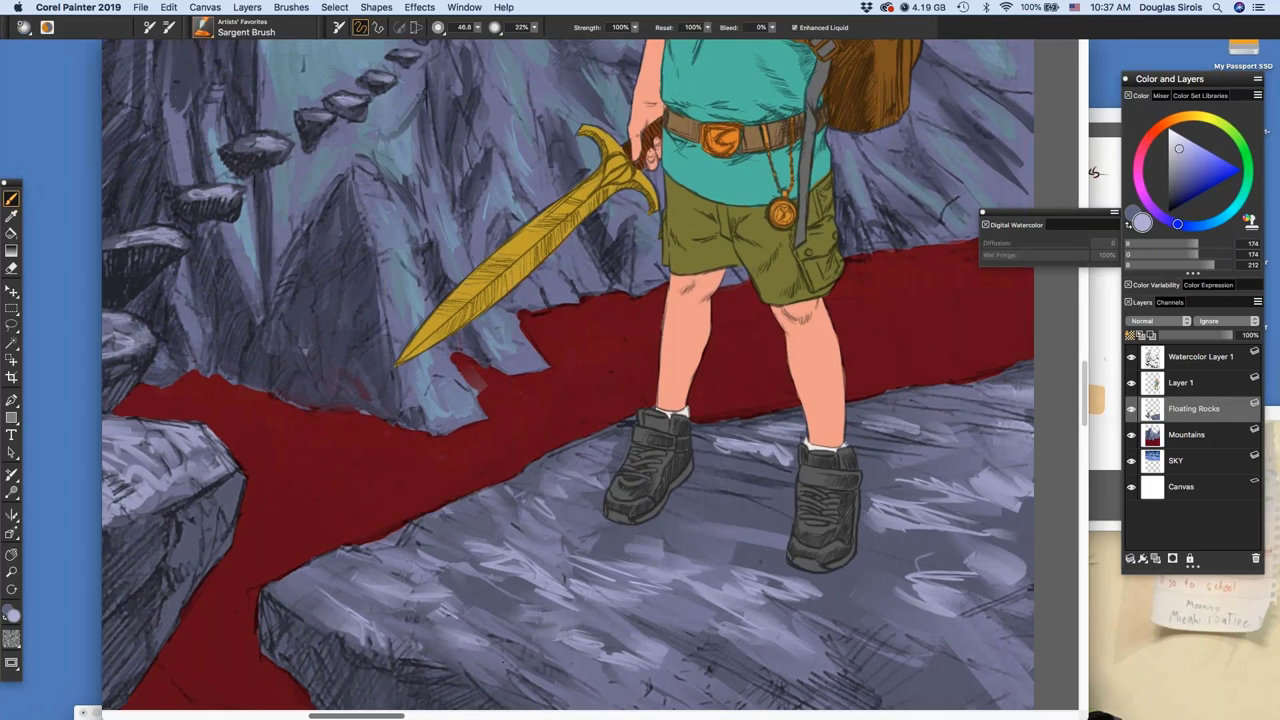
Sample a pale blue (RGB 168, 196, 204) from the tower and highlight its wall above and beside the window on the Mountains layer
{"action": "left_click_drag", "start_coordinate": [773, 478], "coordinate": [1011, 589]}
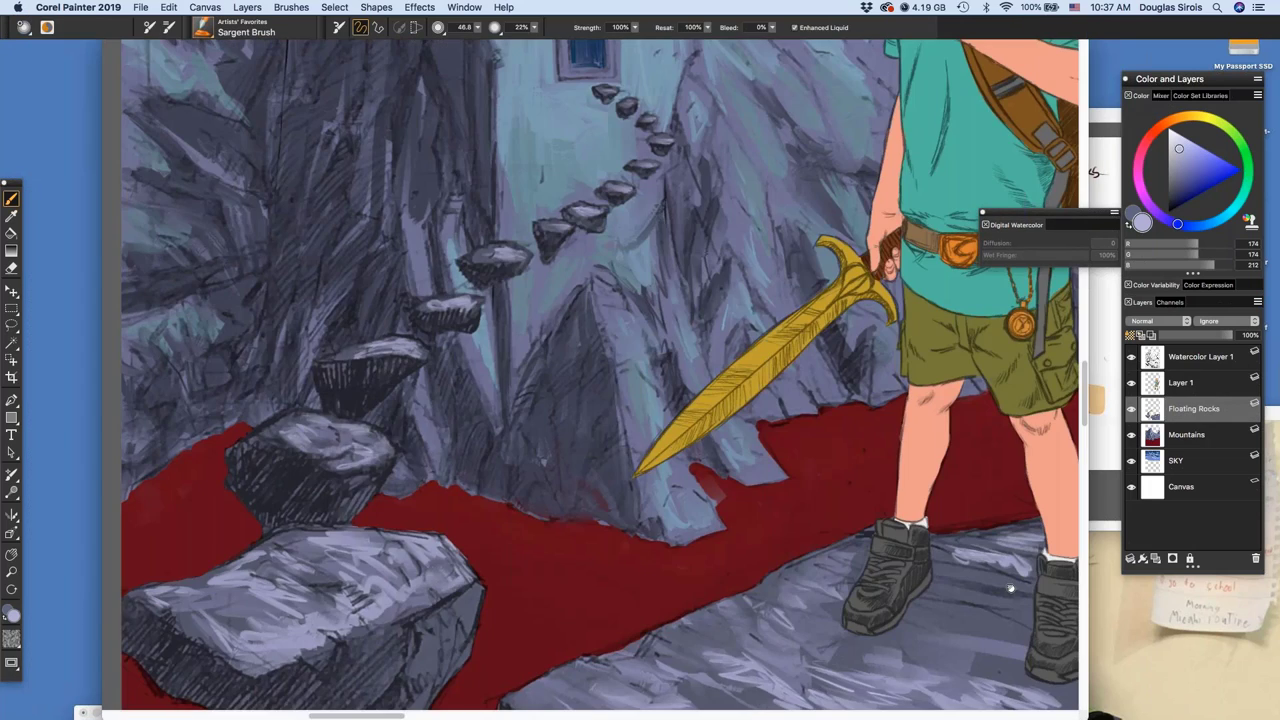
{"action": "left_click_drag", "start_coordinate": [983, 384], "coordinate": [953, 678]}
{"action": "left_click_drag", "start_coordinate": [744, 221], "coordinate": [786, 431]}
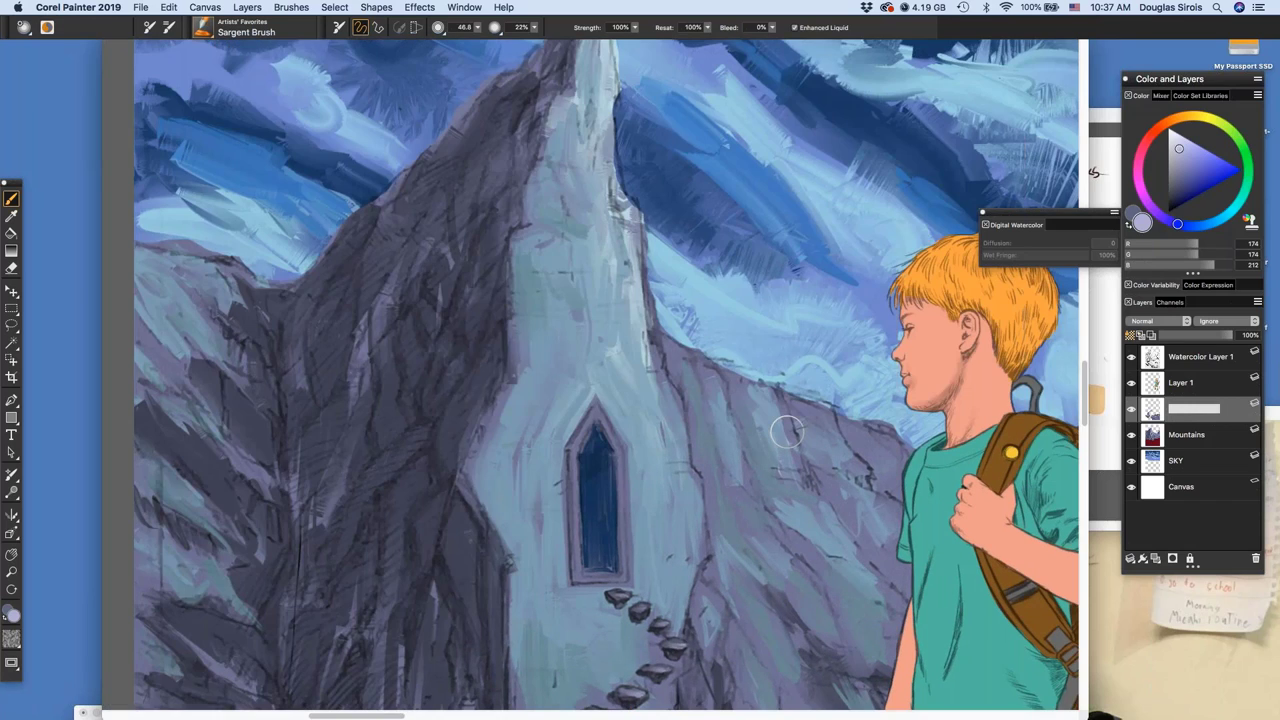
{"action": "left_click", "coordinate": [671, 402], "text": "alt"}
{"action": "left_click", "coordinate": [1187, 435]}
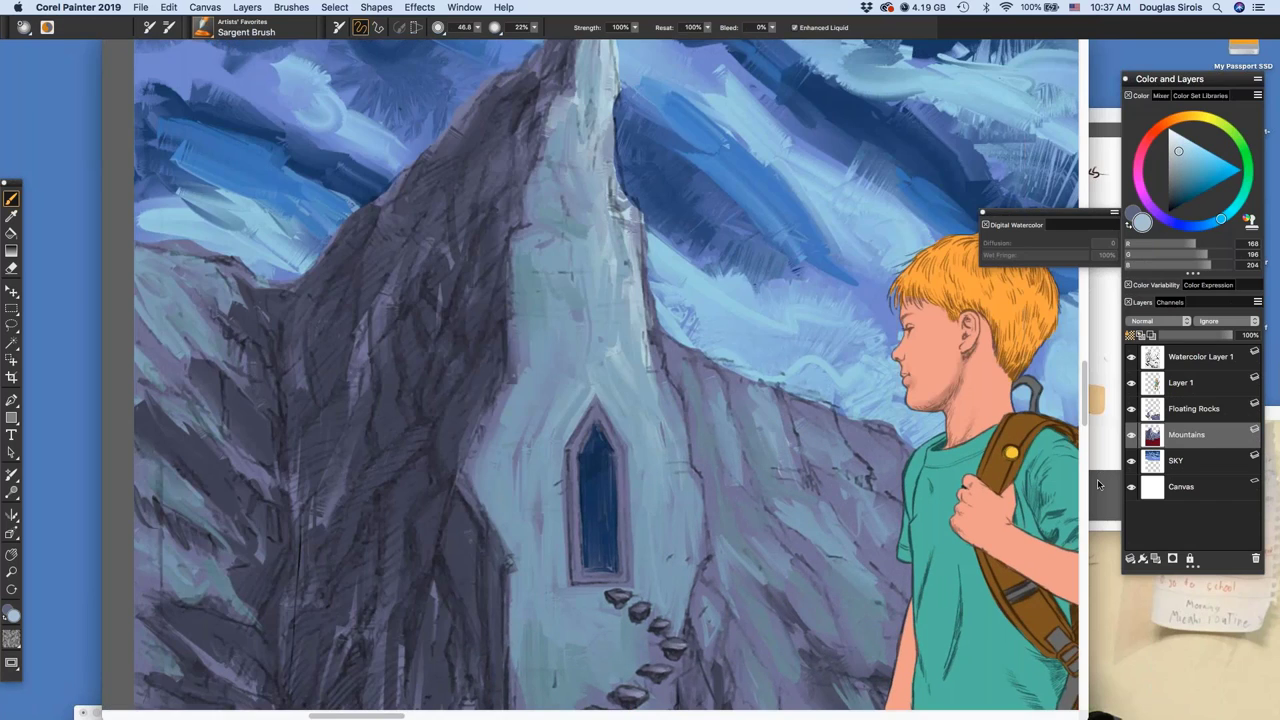
{"action": "key", "text": "Return"}
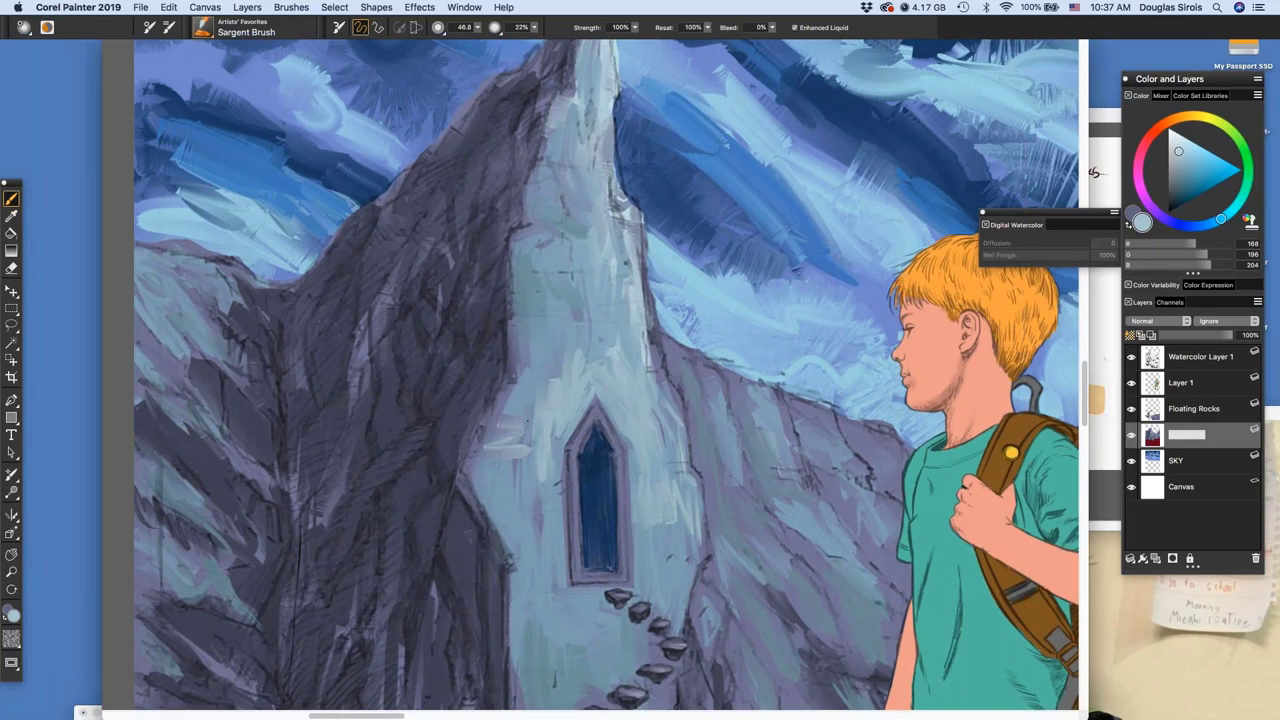
{"action": "mouse_move", "coordinate": [528, 421]}
{"action": "left_mouse_down"}
{"action": "mouse_move", "coordinate": [536, 370]}
{"action": "mouse_move", "coordinate": [564, 355]}
{"action": "left_mouse_up"}
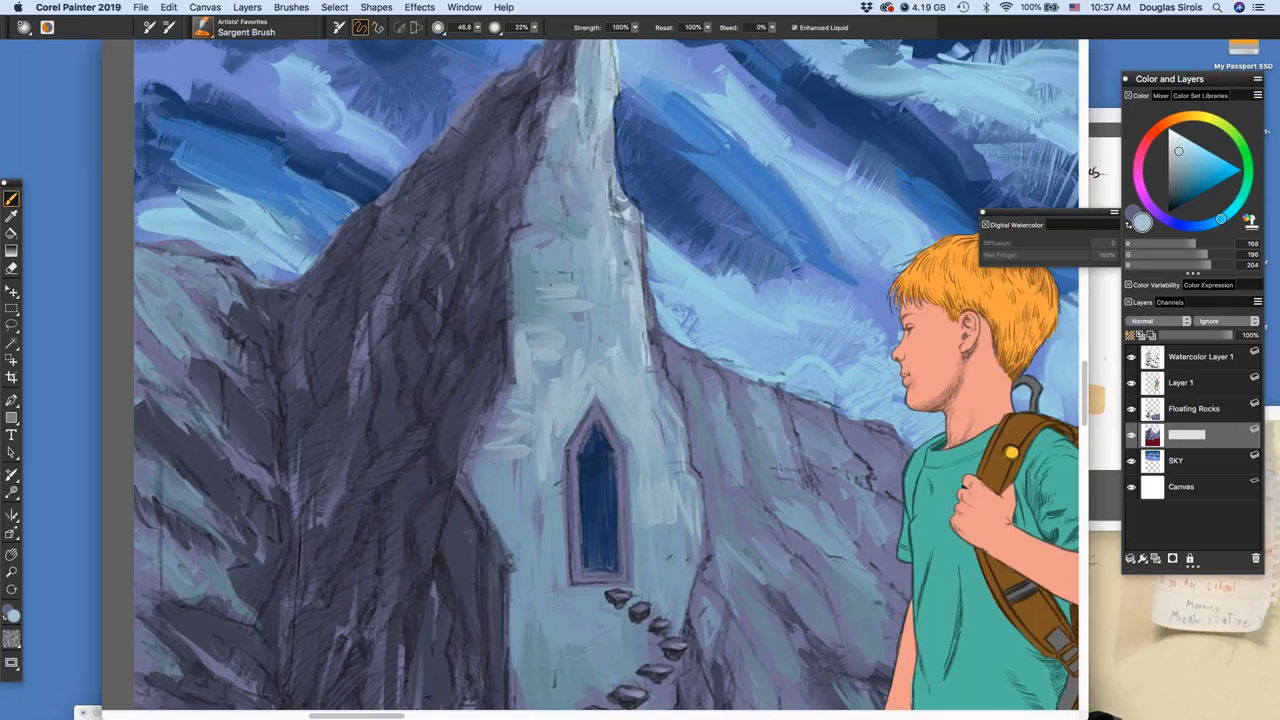
{"action": "left_click_drag", "start_coordinate": [536, 264], "coordinate": [580, 258]}
{"action": "left_click_drag", "start_coordinate": [588, 302], "coordinate": [606, 302]}
{"action": "mouse_move", "coordinate": [652, 528]}
{"action": "left_mouse_down"}
{"action": "mouse_move", "coordinate": [647, 564]}
{"action": "mouse_move", "coordinate": [641, 540]}
{"action": "left_mouse_up"}
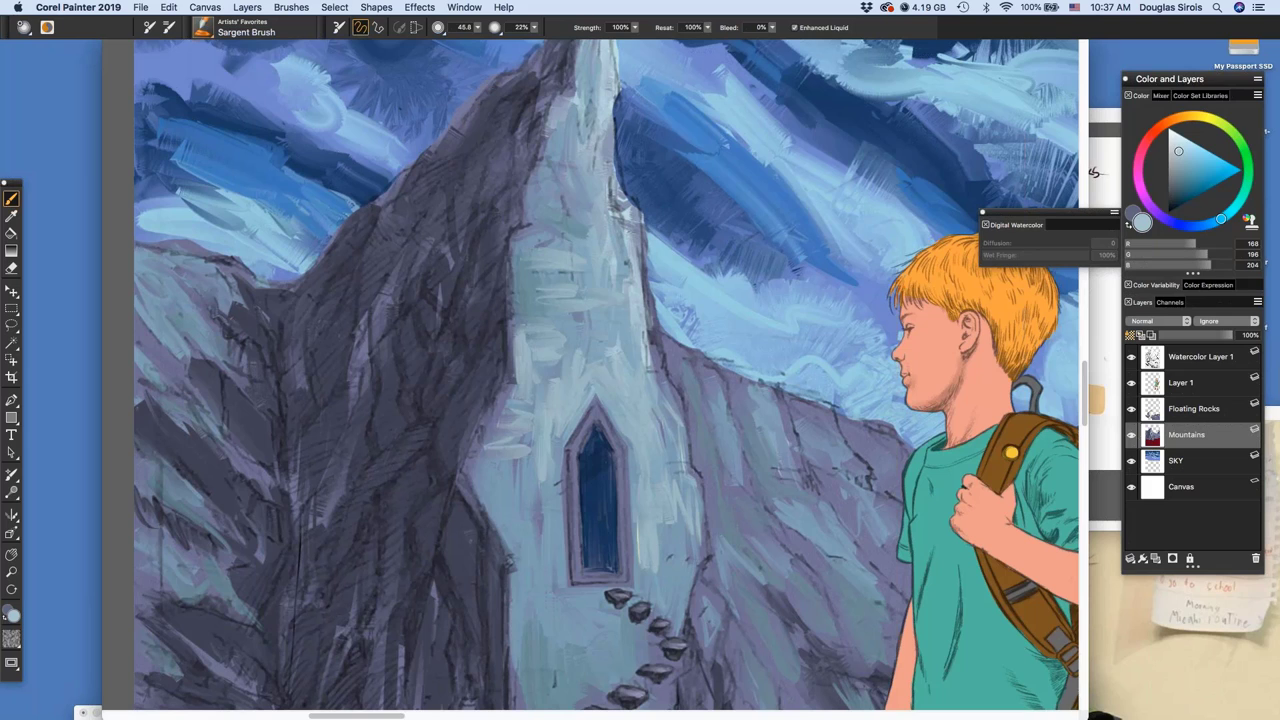
Reduce the brush size to 10 and paint pale blue highlights all around the tower window's frame
{"action": "key", "text": "["}
{"action": "key", "text": "["}
{"action": "key", "text": "["}
{"action": "key", "text": "["}
{"action": "left_click_drag", "start_coordinate": [621, 456], "coordinate": [627, 574]}
{"action": "left_click_drag", "start_coordinate": [626, 451], "coordinate": [597, 410]}
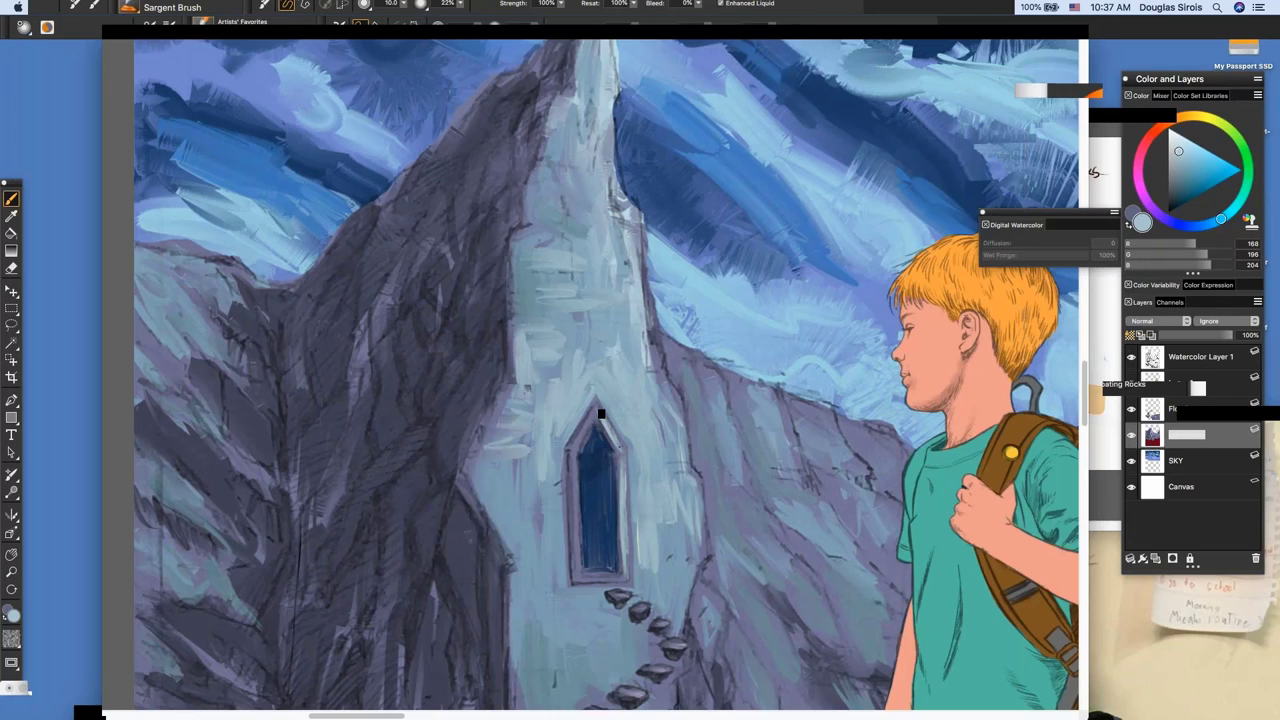
{"action": "left_click_drag", "start_coordinate": [589, 428], "coordinate": [576, 566]}
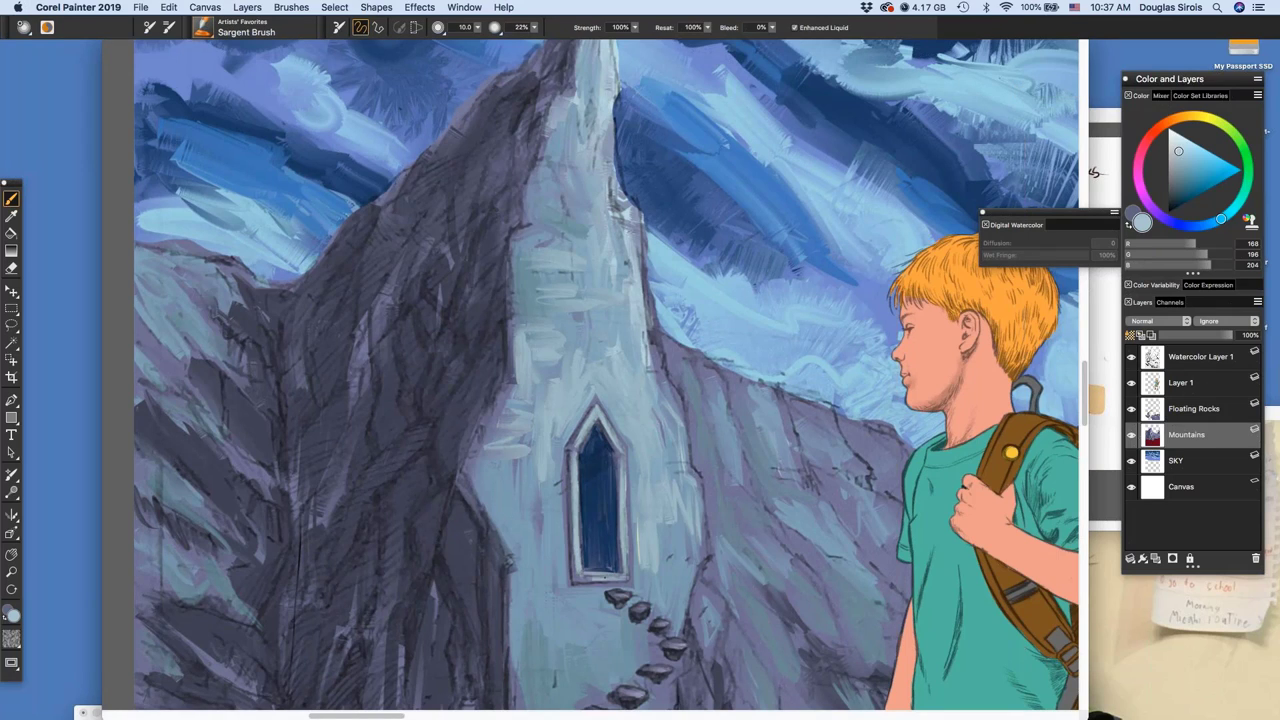
{"action": "left_click_drag", "start_coordinate": [604, 577], "coordinate": [578, 574]}
Enlarge the brush to 31.6 and add pale blue strokes around and below the window and on the rock beside the tower
{"action": "left_click_drag", "start_coordinate": [557, 484], "coordinate": [557, 530]}
{"action": "key", "text": "bracketright"}
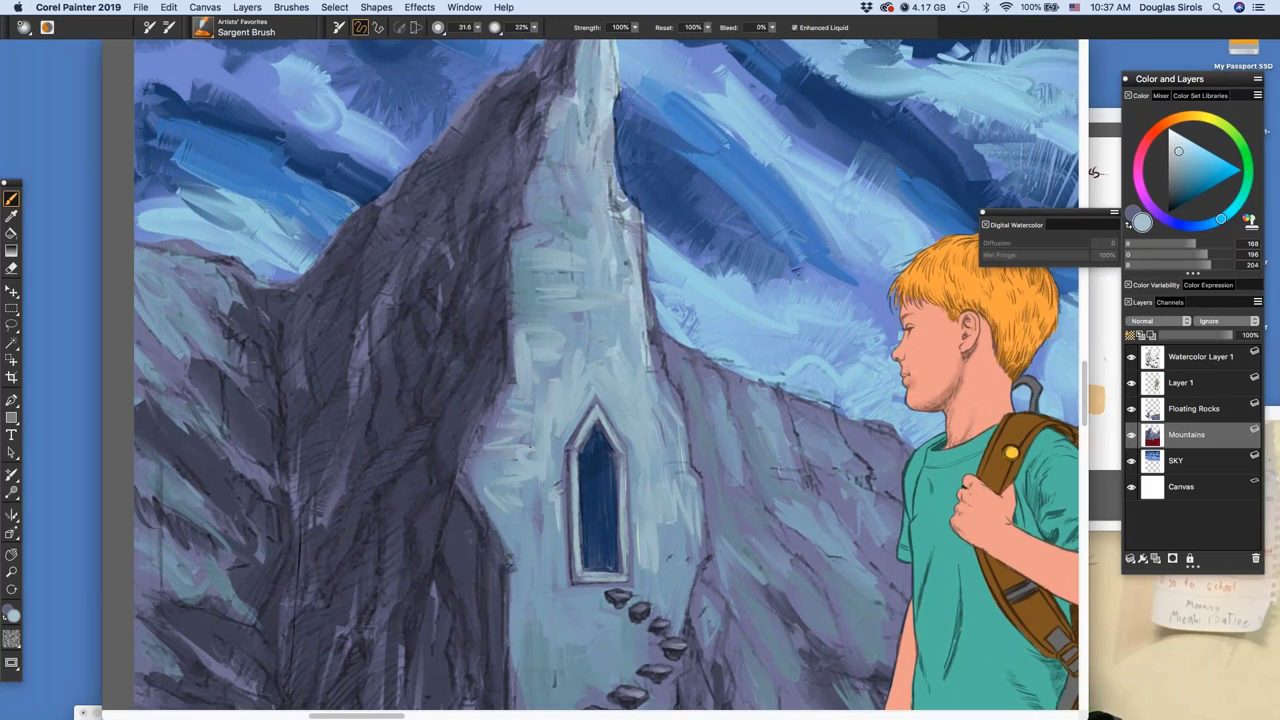
{"action": "left_click_drag", "start_coordinate": [530, 446], "coordinate": [508, 445]}
{"action": "mouse_move", "coordinate": [528, 528]}
{"action": "left_mouse_down"}
{"action": "mouse_move", "coordinate": [498, 516]}
{"action": "mouse_move", "coordinate": [549, 536]}
{"action": "left_mouse_up"}
{"action": "left_click_drag", "start_coordinate": [592, 600], "coordinate": [547, 616]}
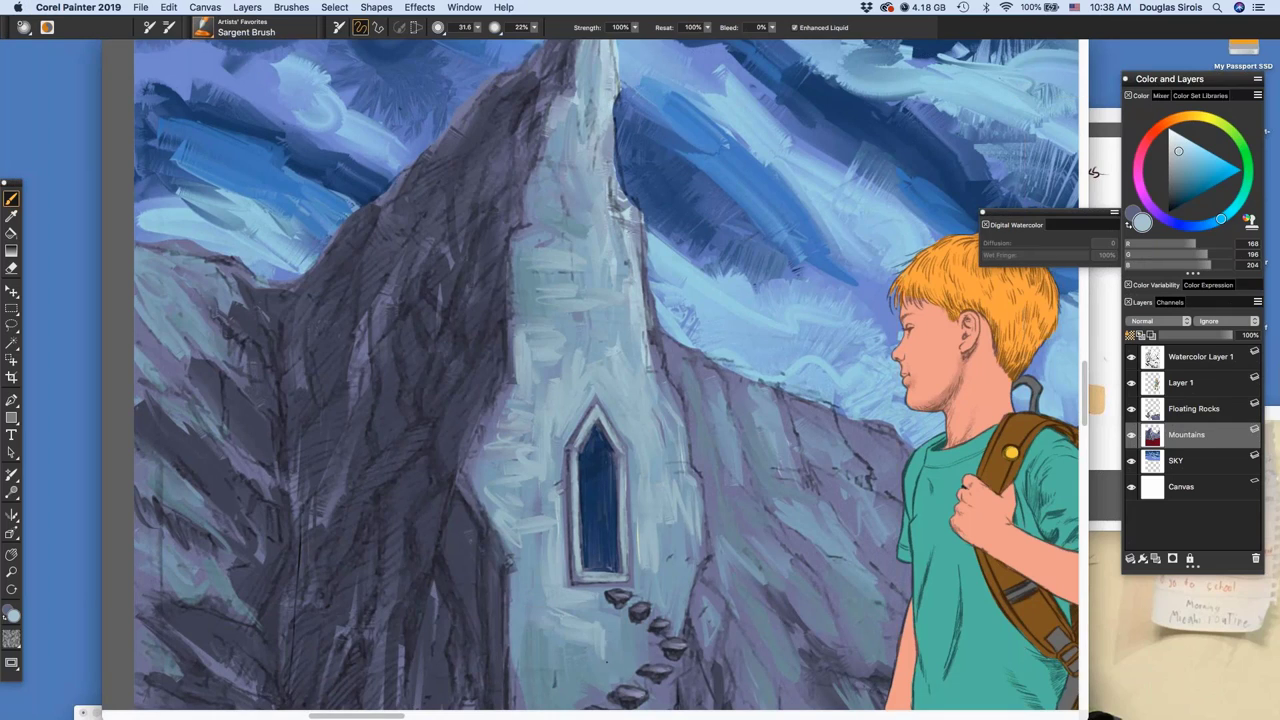
{"action": "left_click_drag", "start_coordinate": [656, 586], "coordinate": [661, 563]}
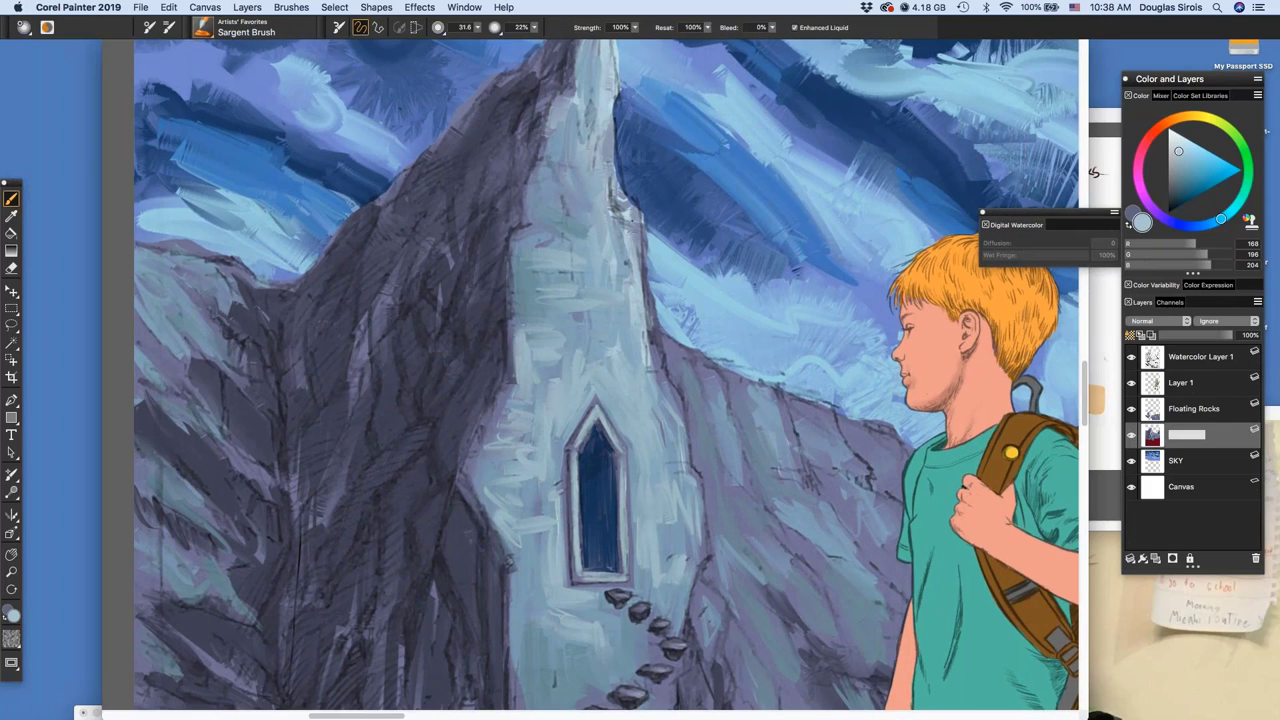
{"action": "mouse_move", "coordinate": [685, 372]}
{"action": "left_mouse_down"}
{"action": "mouse_move", "coordinate": [696, 430]}
{"action": "mouse_move", "coordinate": [686, 378]}
{"action": "mouse_move", "coordinate": [683, 396]}
{"action": "left_mouse_up"}
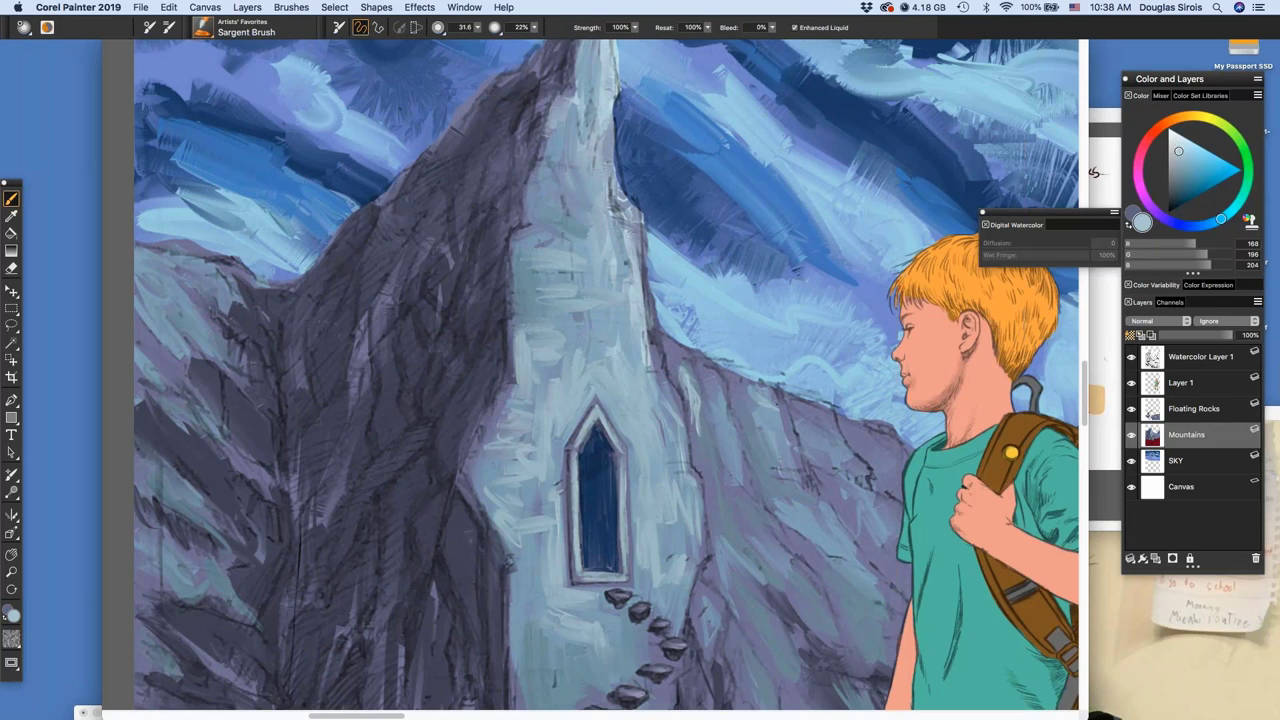
Touch up the tower's upper section near the peak and its wall edge beside the window with pale blue strokes
{"action": "key", "text": "space"}
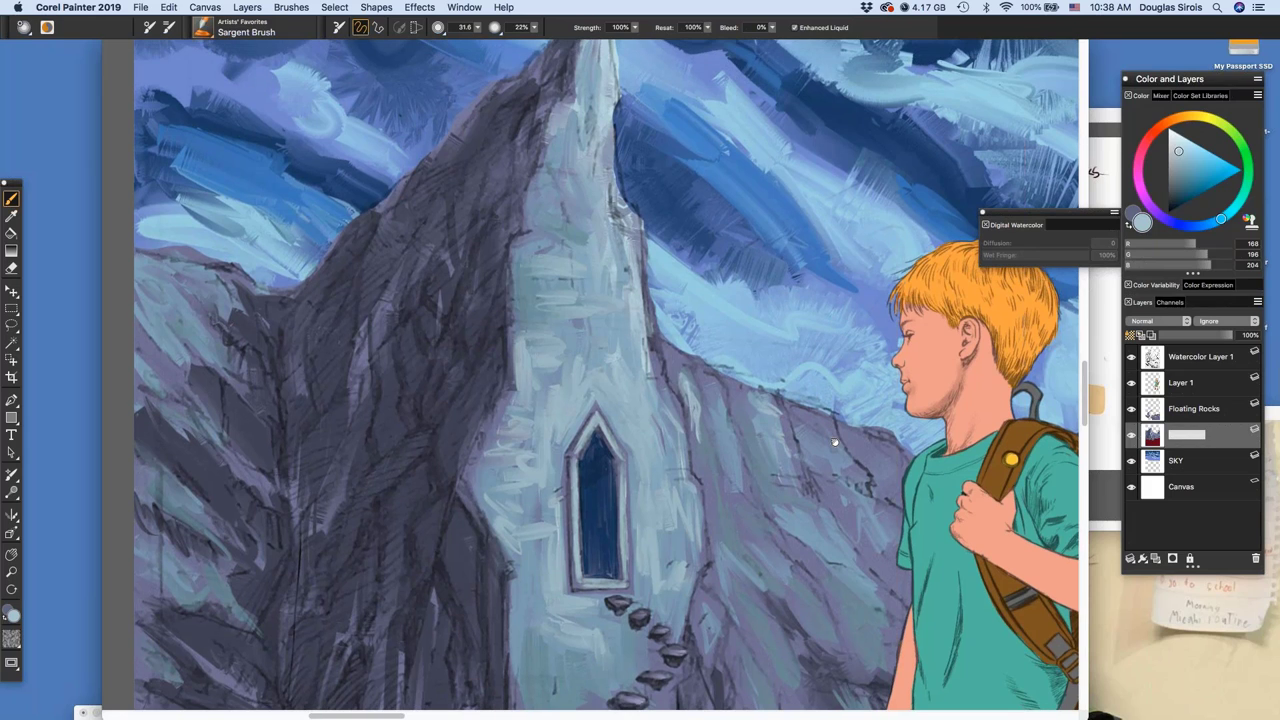
{"action": "scroll", "coordinate": [556, 387], "scroll_direction": "up", "scroll_amount": 3}
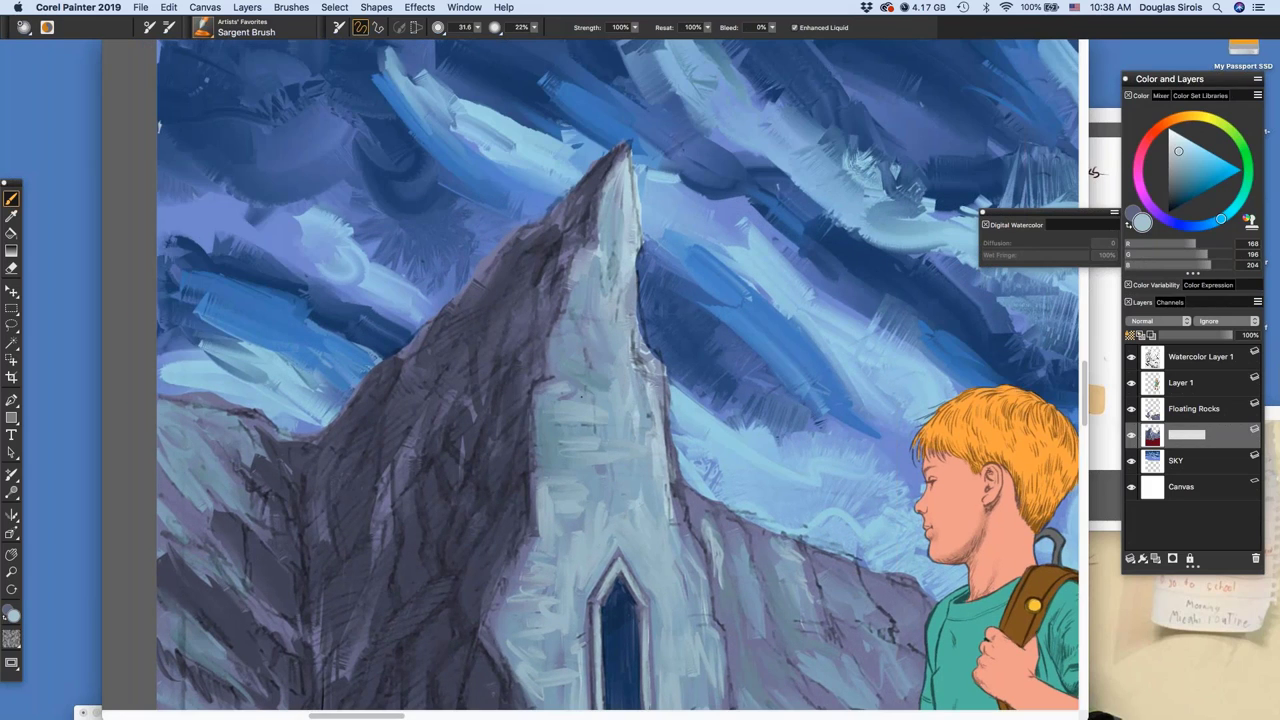
{"action": "key", "text": "super+m"}
{"action": "key", "text": "super+m"}
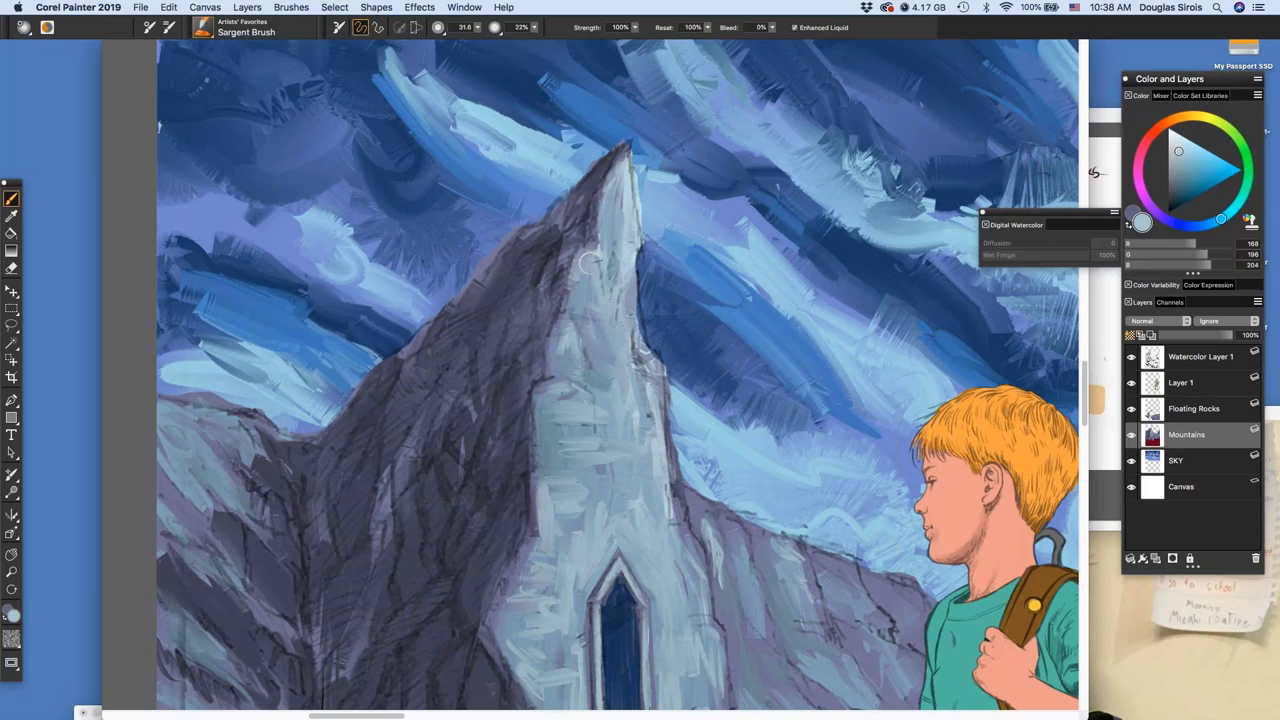
{"action": "key", "text": "super+m"}
{"action": "key", "text": "super+m"}
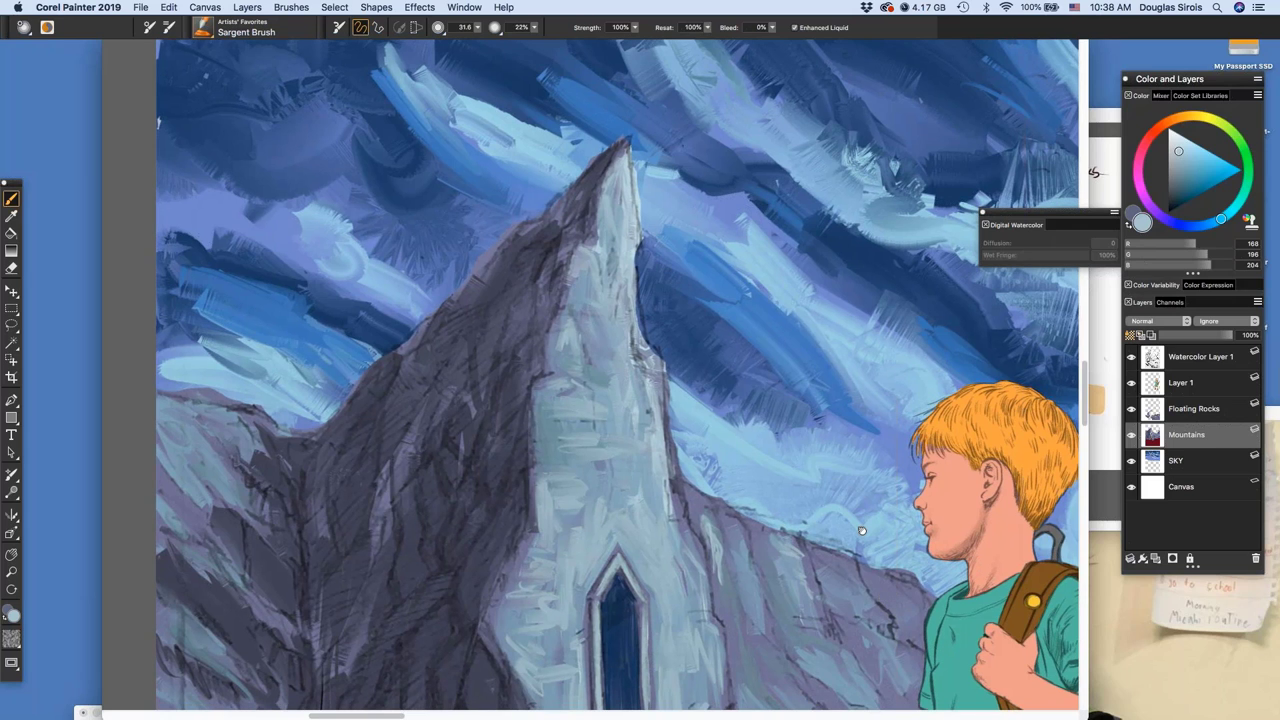
{"action": "left_click_drag", "start_coordinate": [862, 531], "coordinate": [763, 306]}
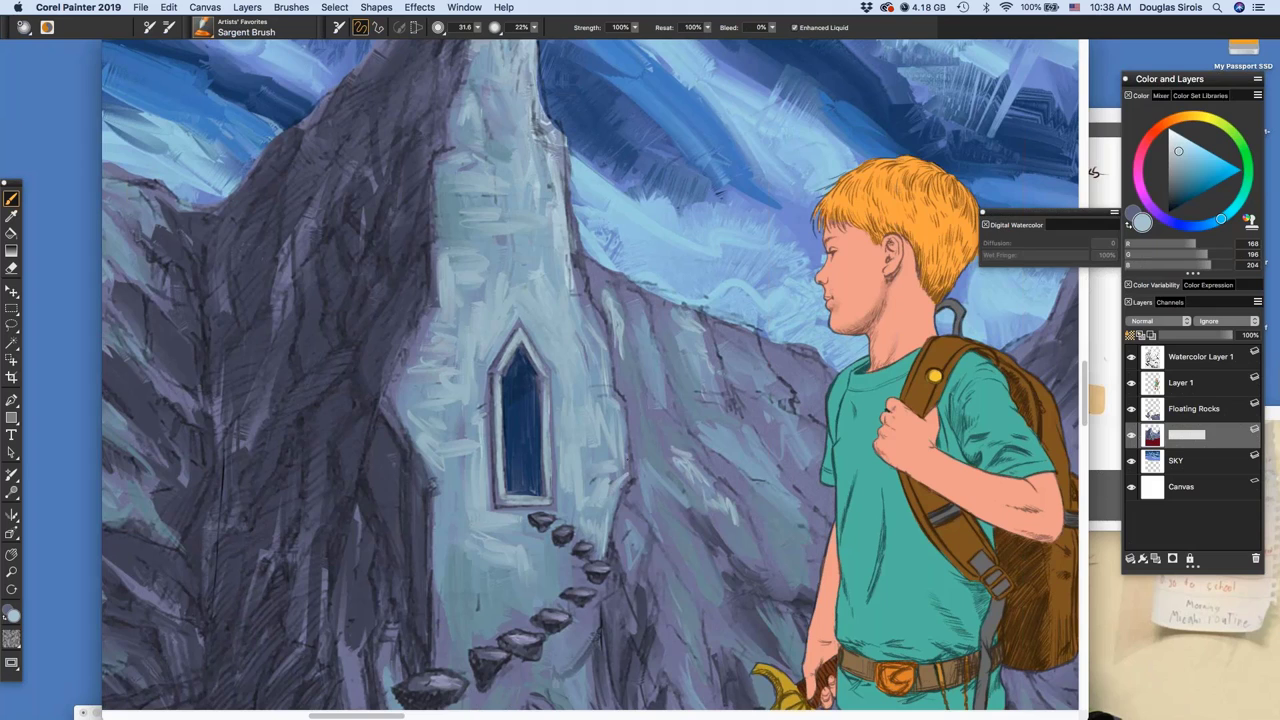
{"action": "left_click_drag", "start_coordinate": [628, 432], "coordinate": [627, 472]}
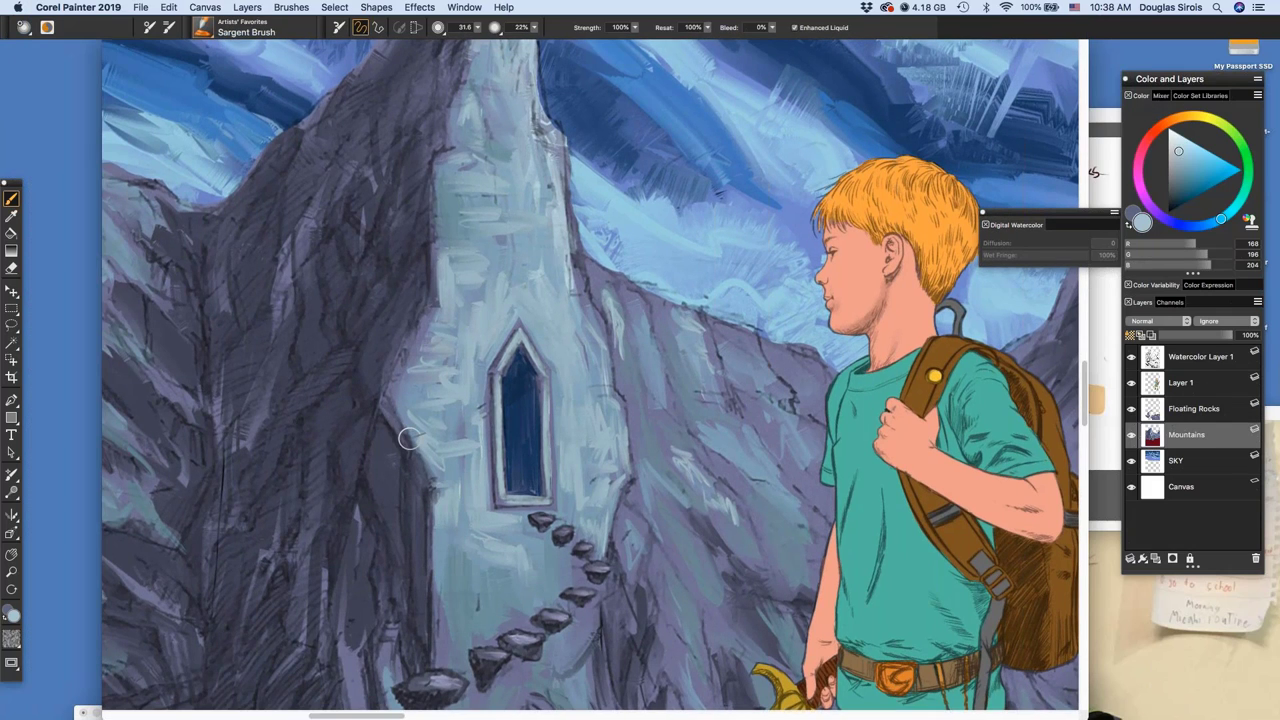
Sample a muted blue (RGB 112, 145, 159) from the lower tower wall and paint strokes on the rock columns behind the floating steps
{"action": "left_click_drag", "start_coordinate": [508, 574], "coordinate": [680, 337]}
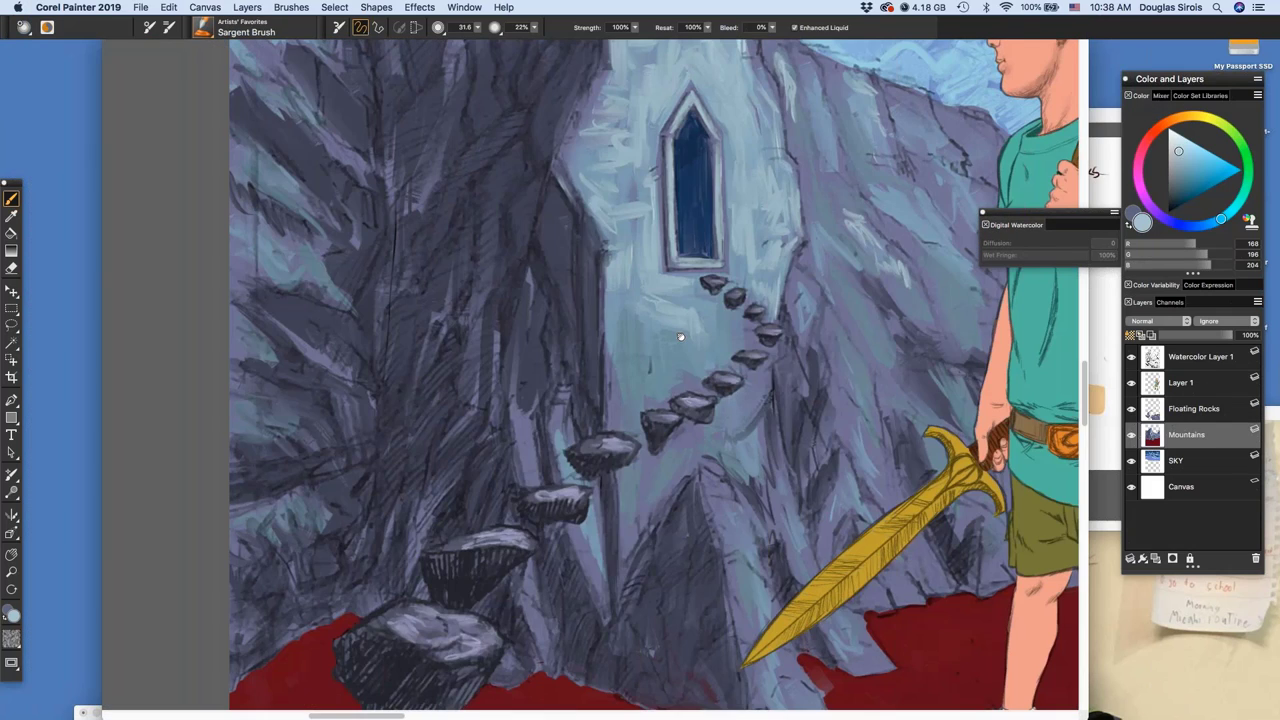
{"action": "left_click", "coordinate": [649, 347], "text": "alt"}
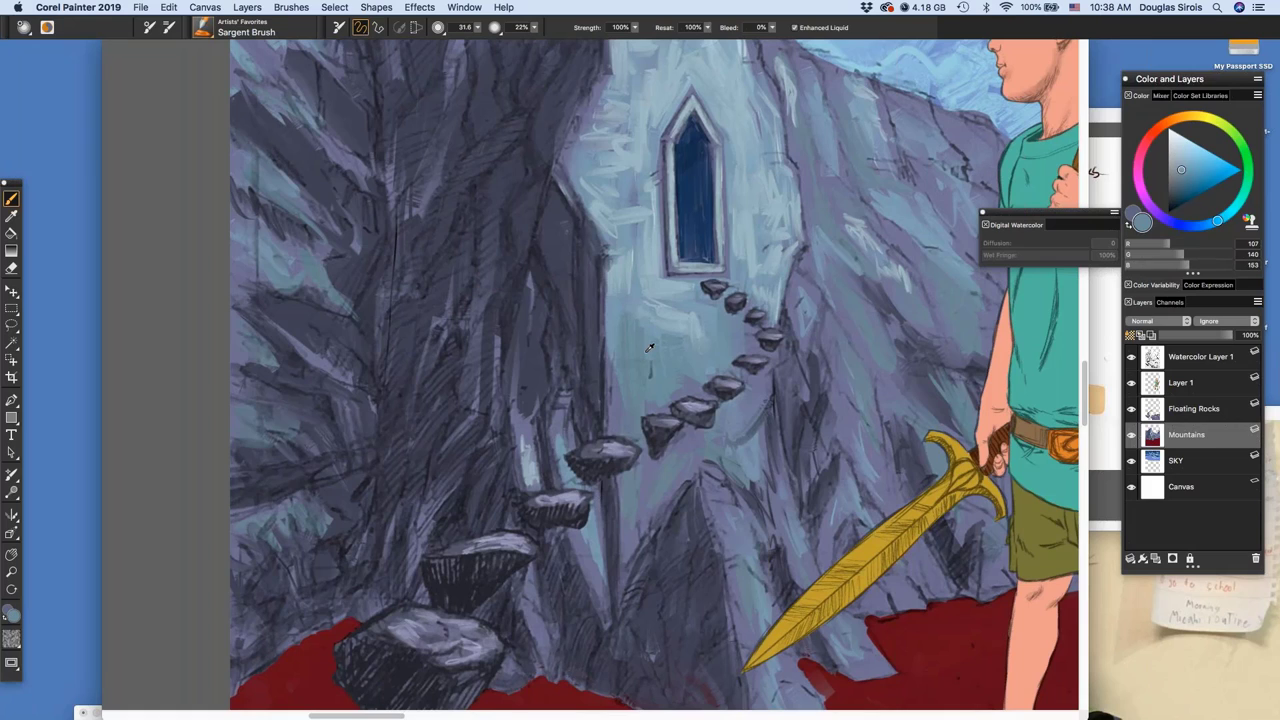
{"action": "left_click", "coordinate": [649, 348], "text": "alt"}
{"action": "left_click_drag", "start_coordinate": [525, 437], "coordinate": [531, 484]}
{"action": "left_click_drag", "start_coordinate": [587, 545], "coordinate": [603, 591]}
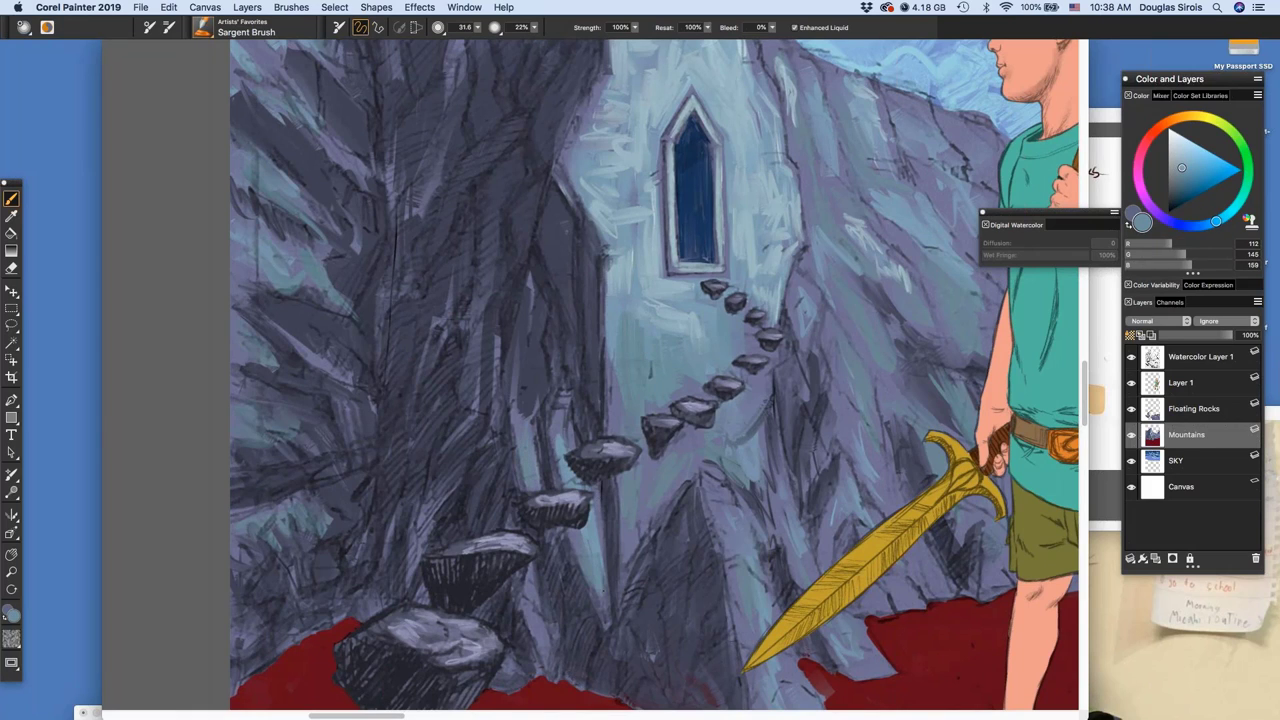
Sample a pale blue (RGB 151, 179, 188) from the tower below the window and highlight the rock spurs near the sword tip
{"action": "left_click", "coordinate": [697, 315], "text": "alt"}
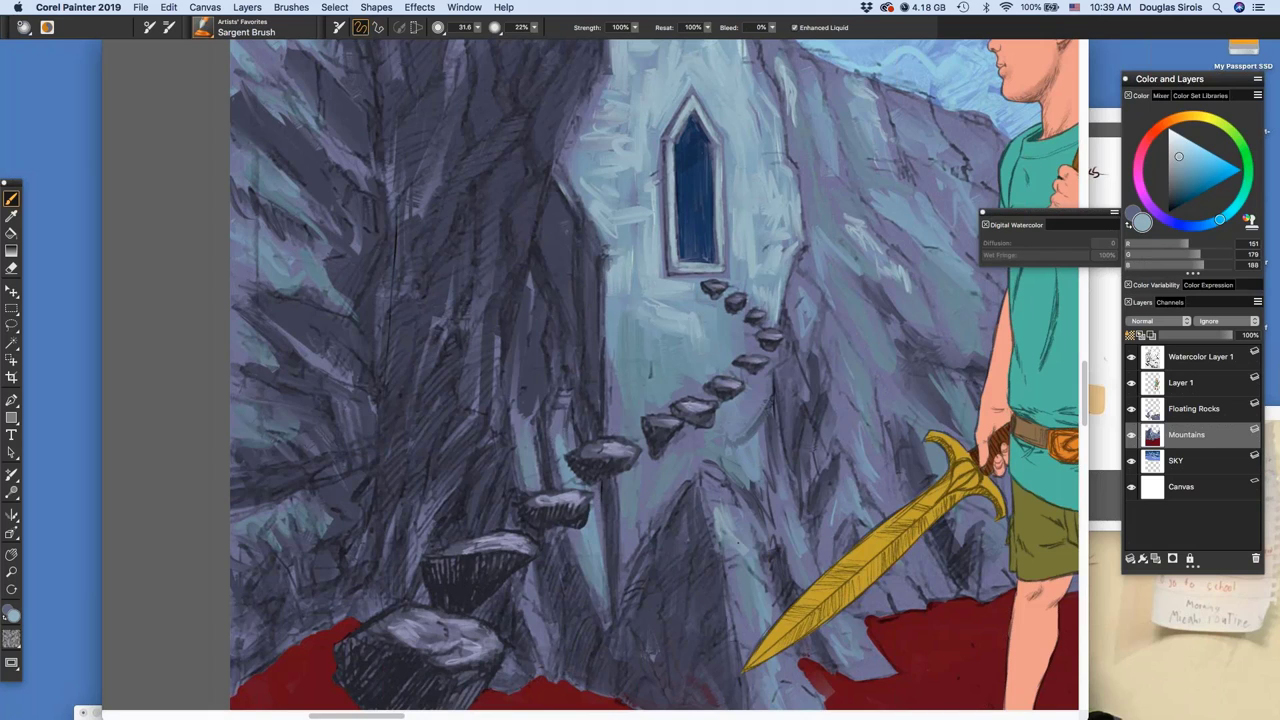
{"action": "scroll", "coordinate": [824, 620], "scroll_direction": "down", "scroll_amount": 2}
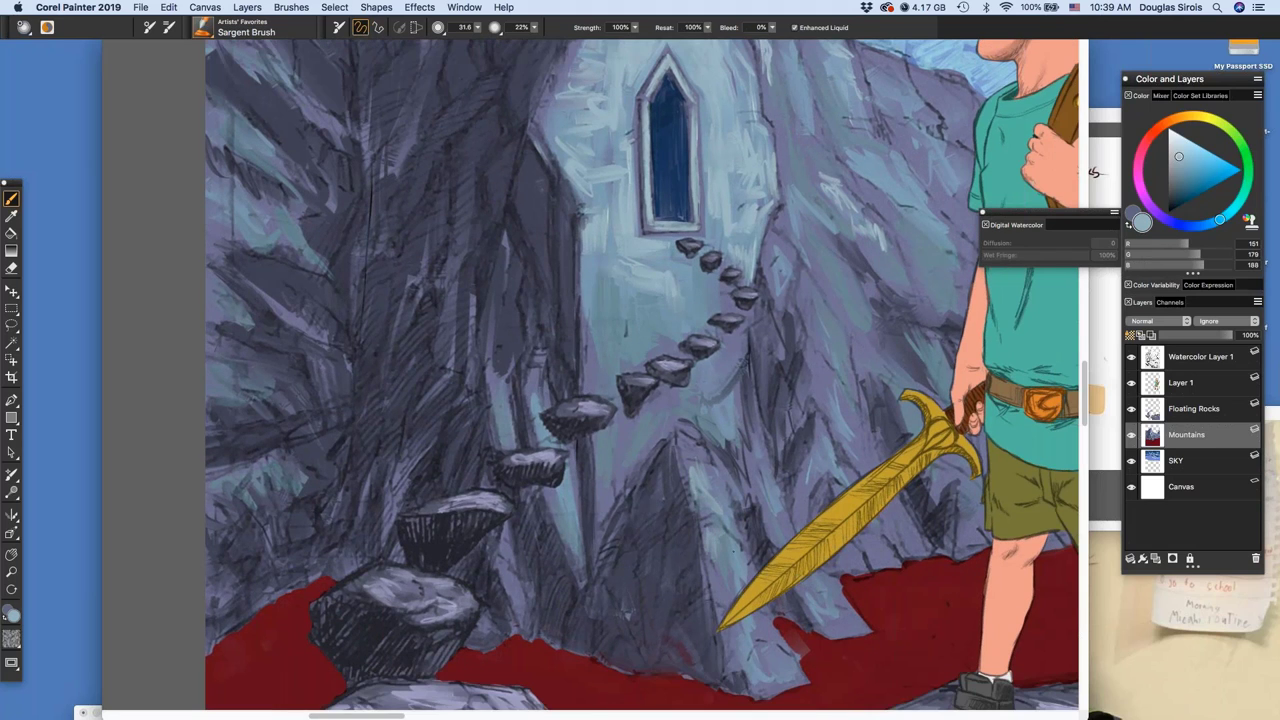
{"action": "left_click_drag", "start_coordinate": [717, 569], "coordinate": [725, 597]}
{"action": "left_click_drag", "start_coordinate": [775, 514], "coordinate": [783, 534]}
{"action": "key", "text": "super+m"}
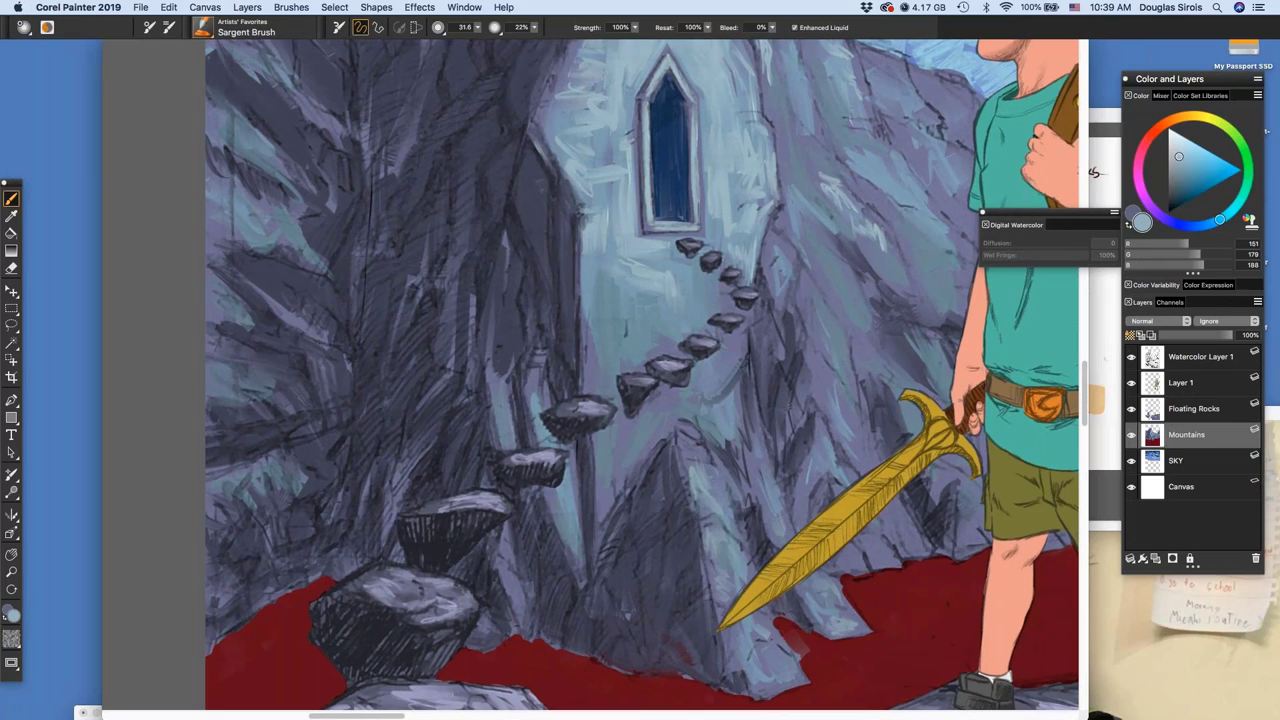
{"action": "key", "text": "super+m"}
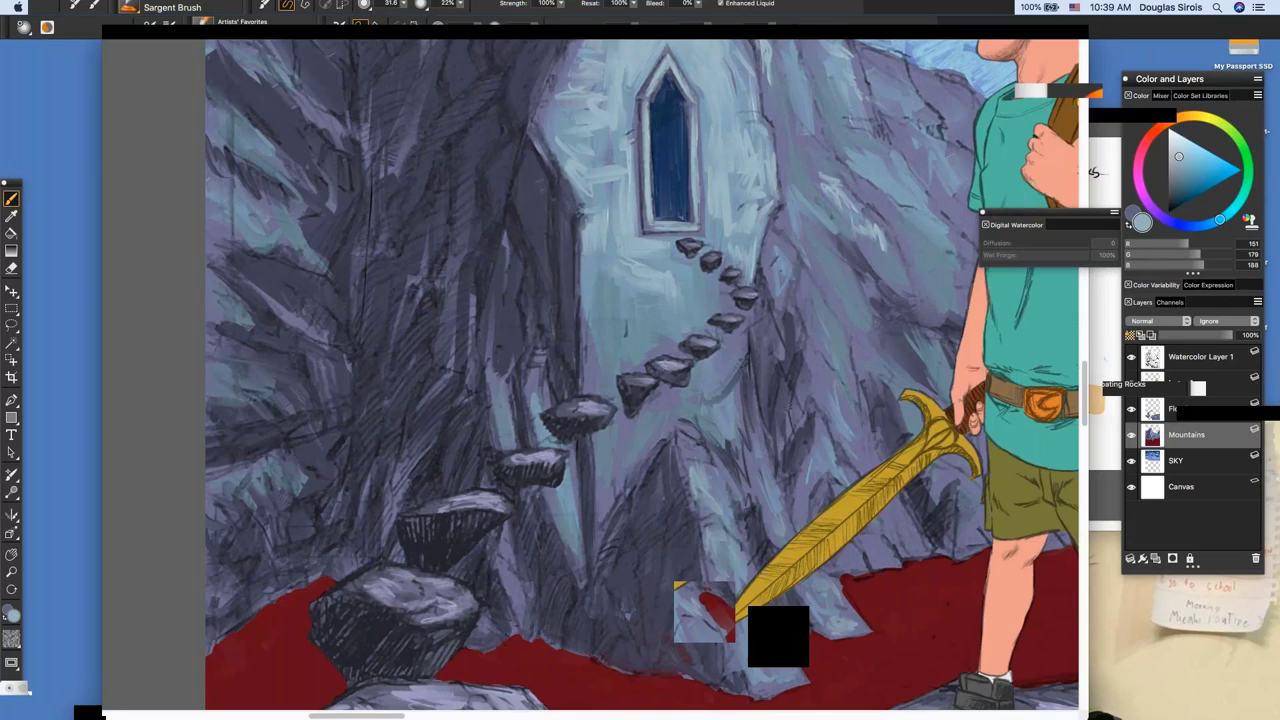
{"action": "key", "text": "super+m"}
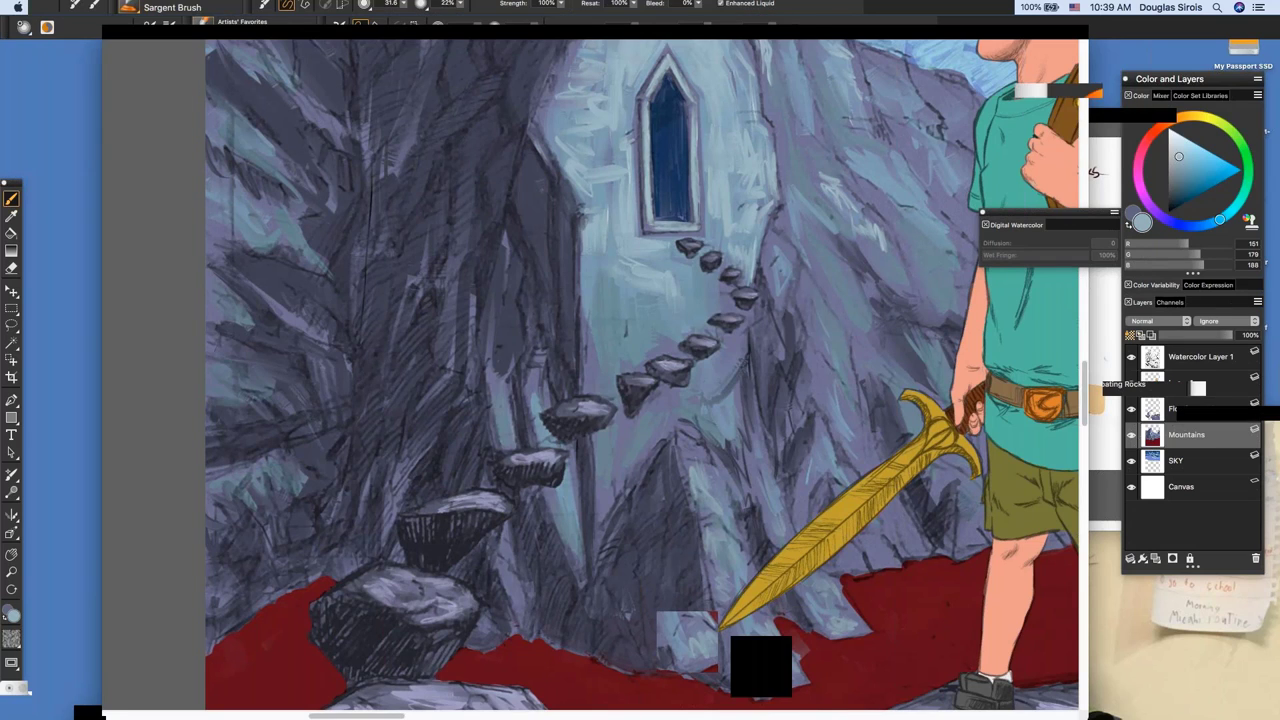
{"action": "left_click", "coordinate": [205, 28]}
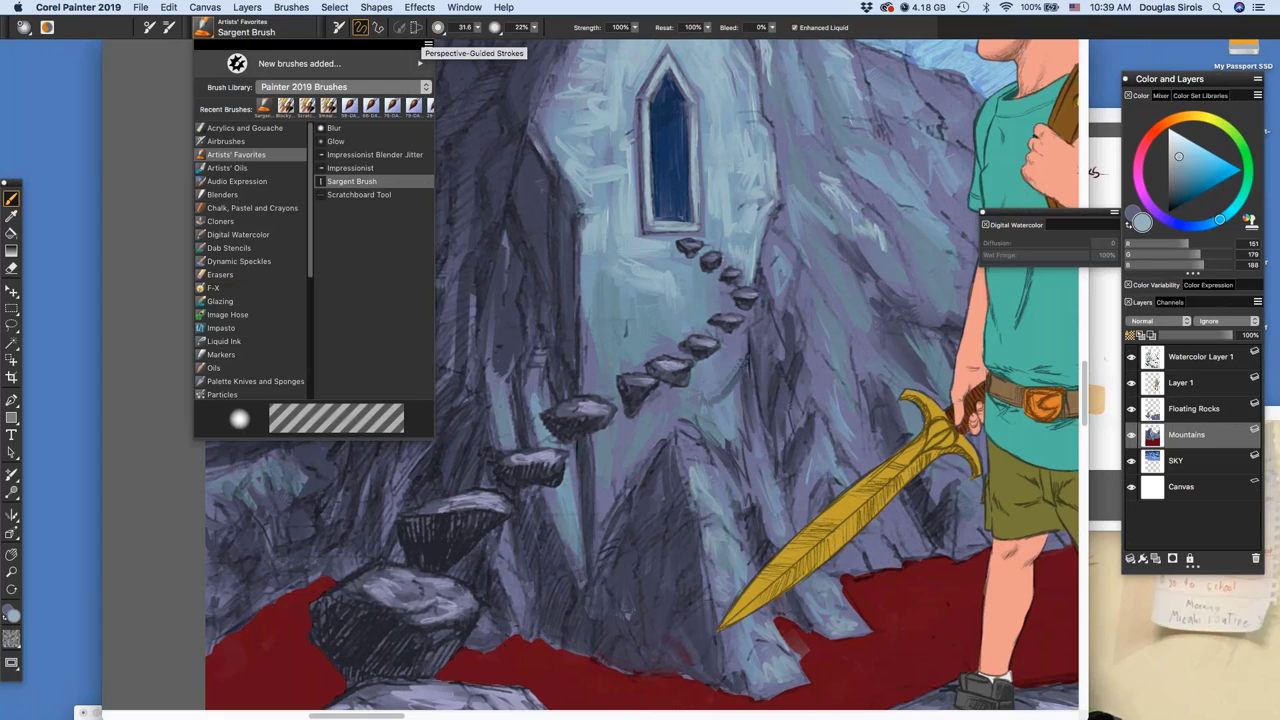
{"action": "key", "text": "super+m"}
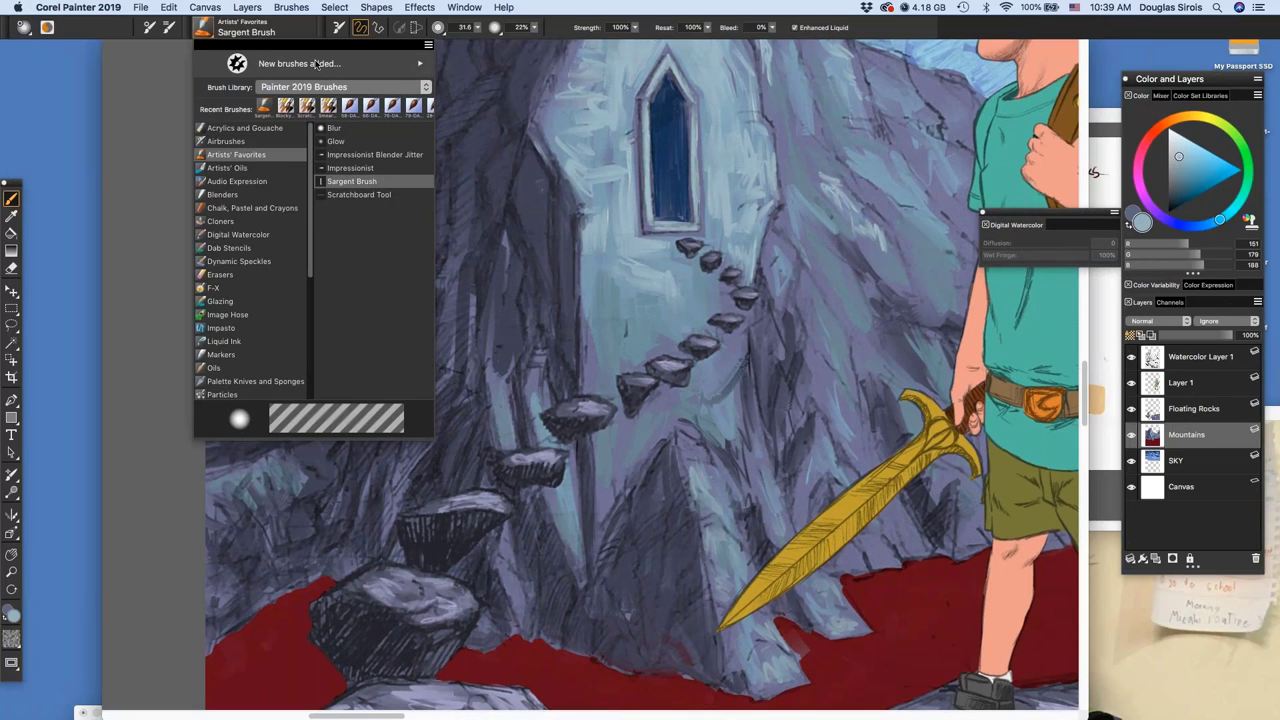
{"action": "key", "text": "super+m"}
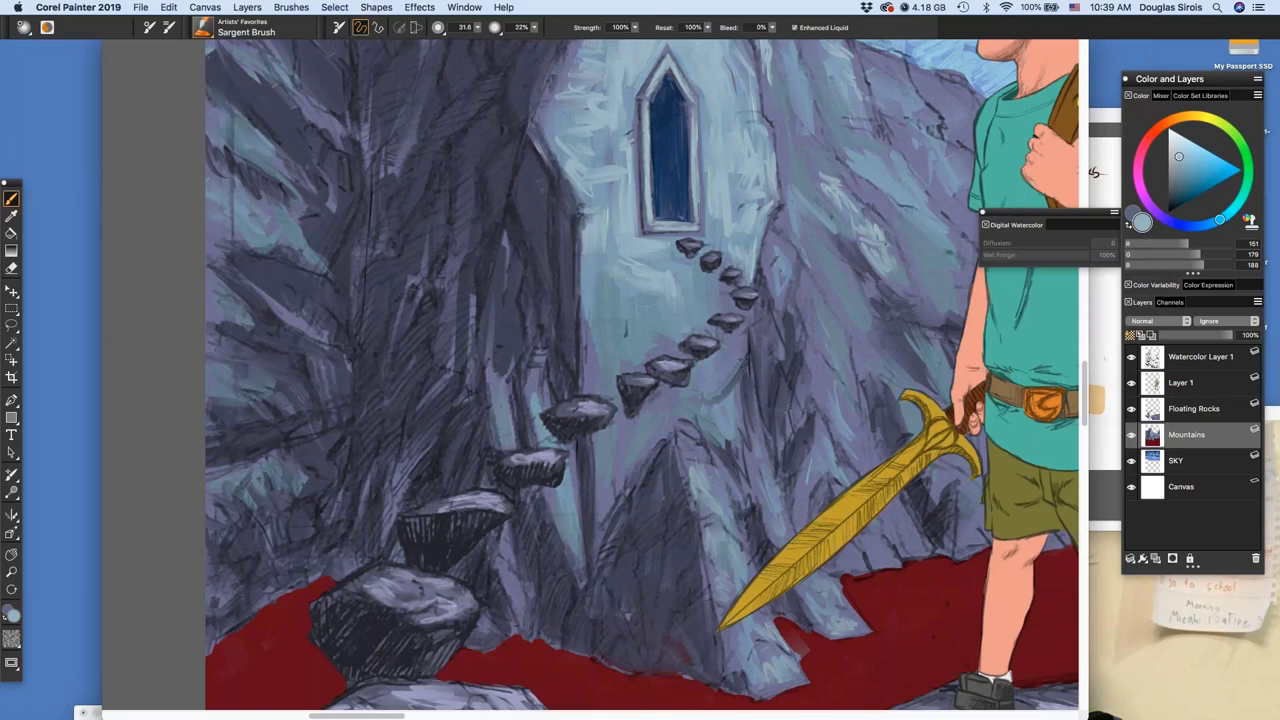
{"action": "key", "text": "super+m"}
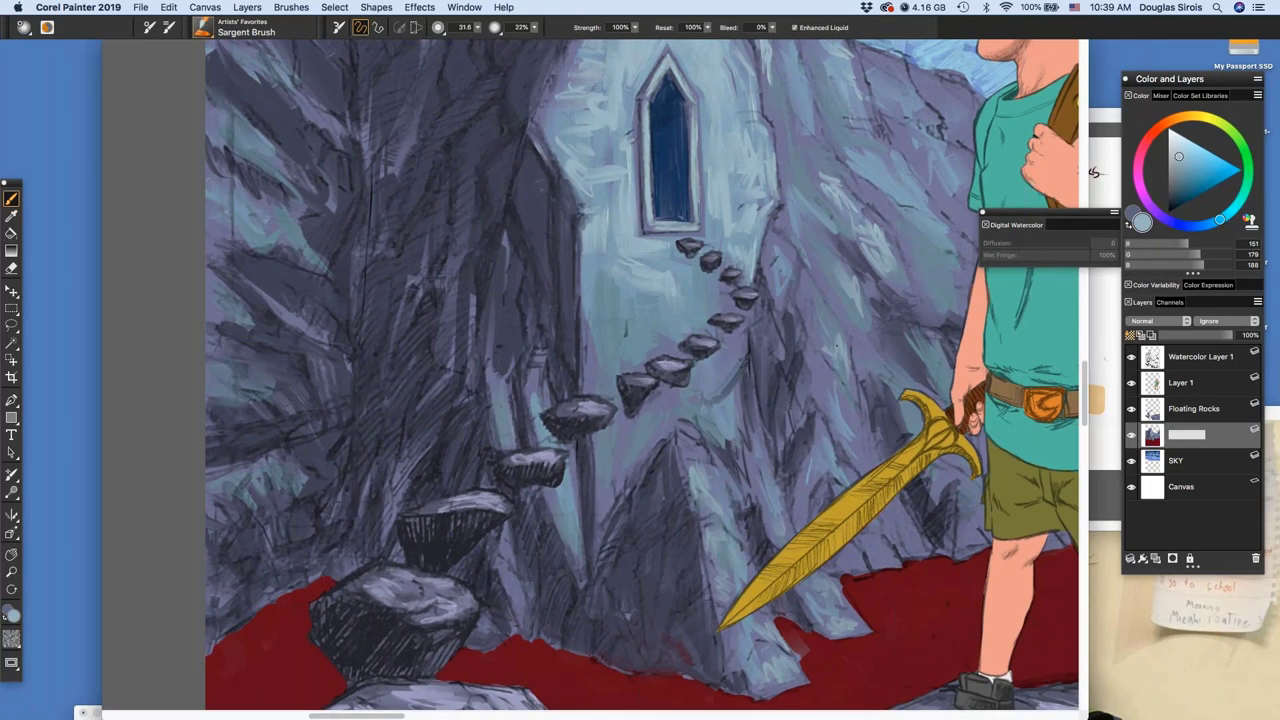
{"action": "key", "text": "super+m"}
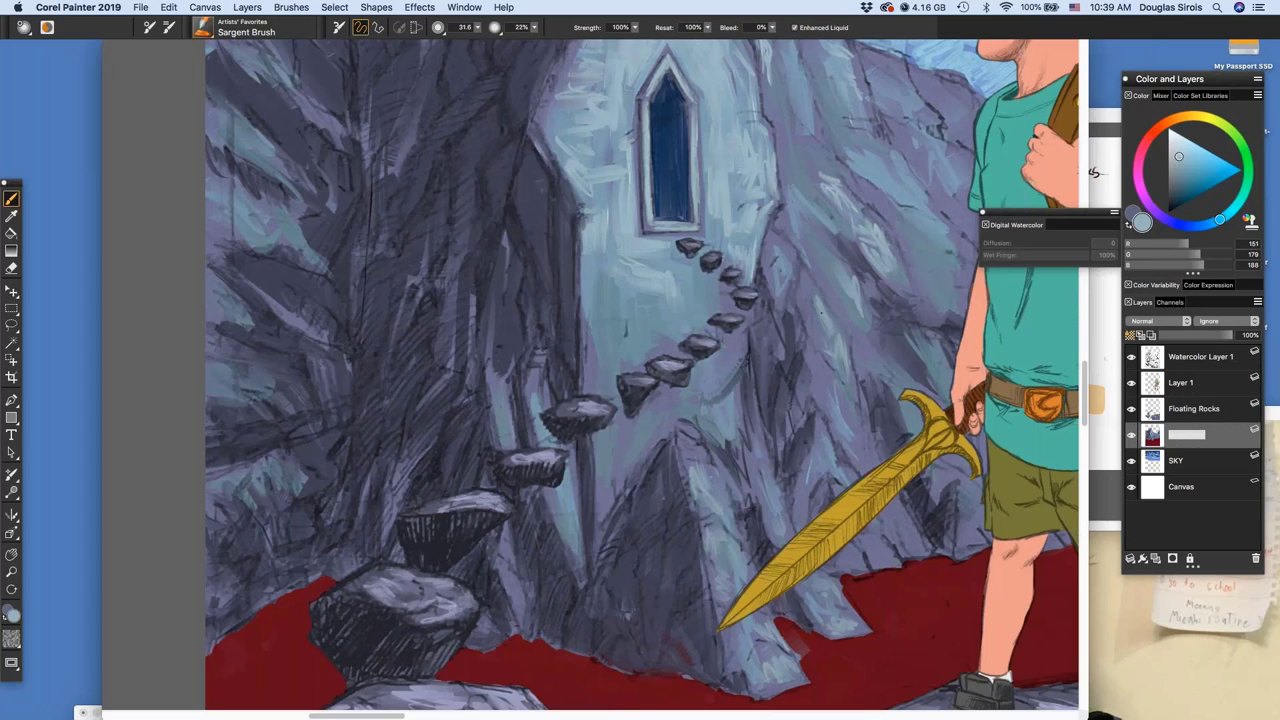
Add pale blue strokes to the rock face between the tower and the boy and to the tower wall around the floating steps
{"action": "mouse_move", "coordinate": [874, 354]}
{"action": "left_mouse_down"}
{"action": "mouse_move", "coordinate": [896, 388]}
{"action": "mouse_move", "coordinate": [866, 454]}
{"action": "mouse_move", "coordinate": [908, 538]}
{"action": "left_mouse_up"}
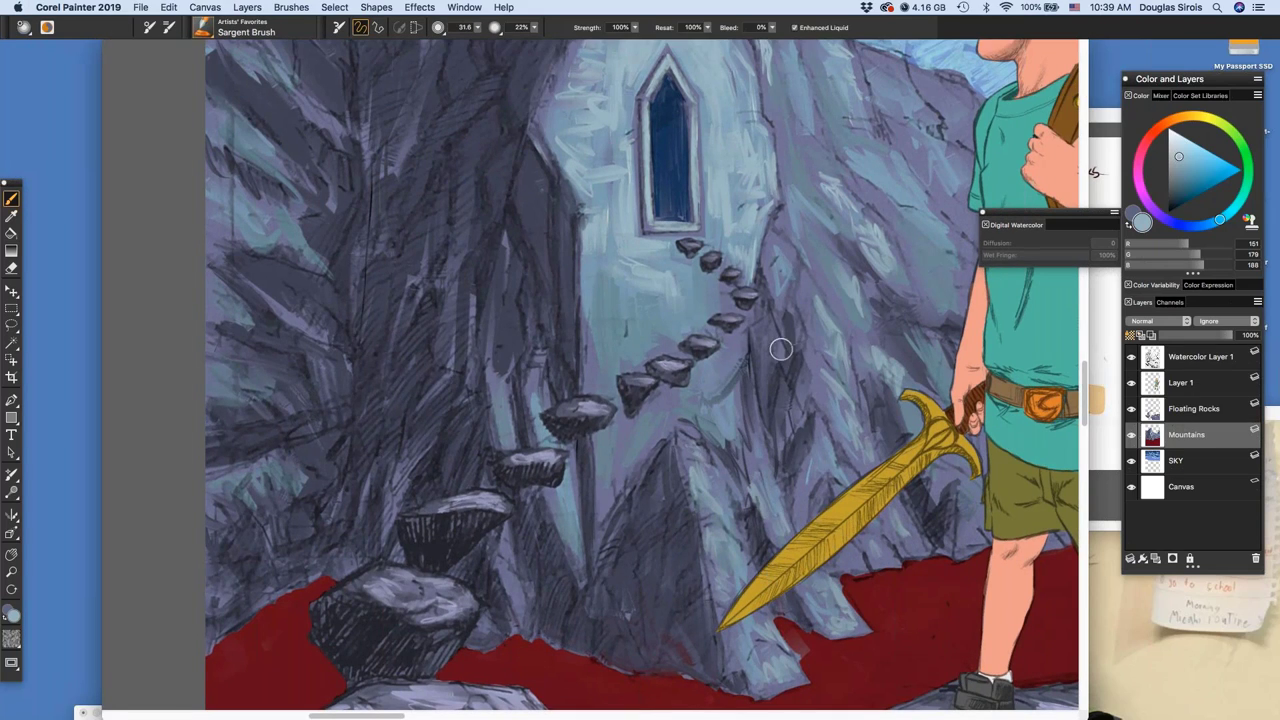
{"action": "scroll", "coordinate": [833, 584], "scroll_direction": "up", "scroll_amount": 2}
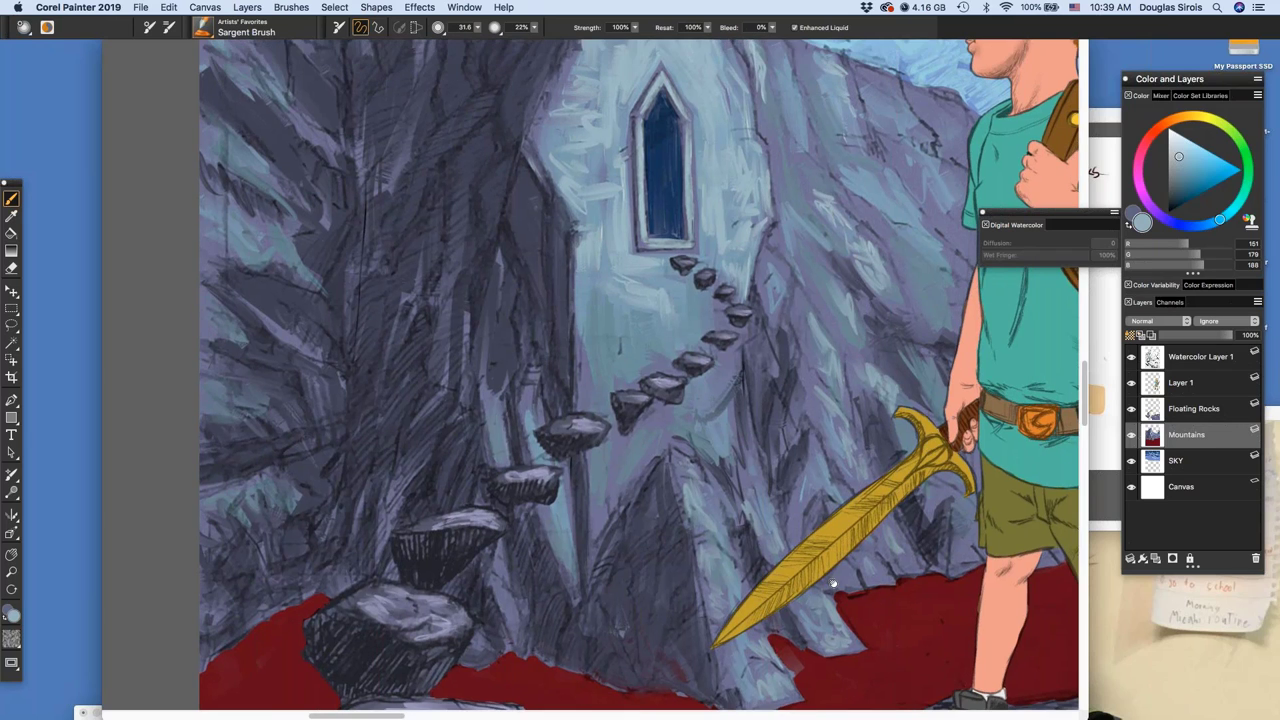
{"action": "scroll", "coordinate": [833, 584], "scroll_direction": "up", "scroll_amount": 5}
{"action": "left_click_drag", "start_coordinate": [562, 500], "coordinate": [550, 552]}
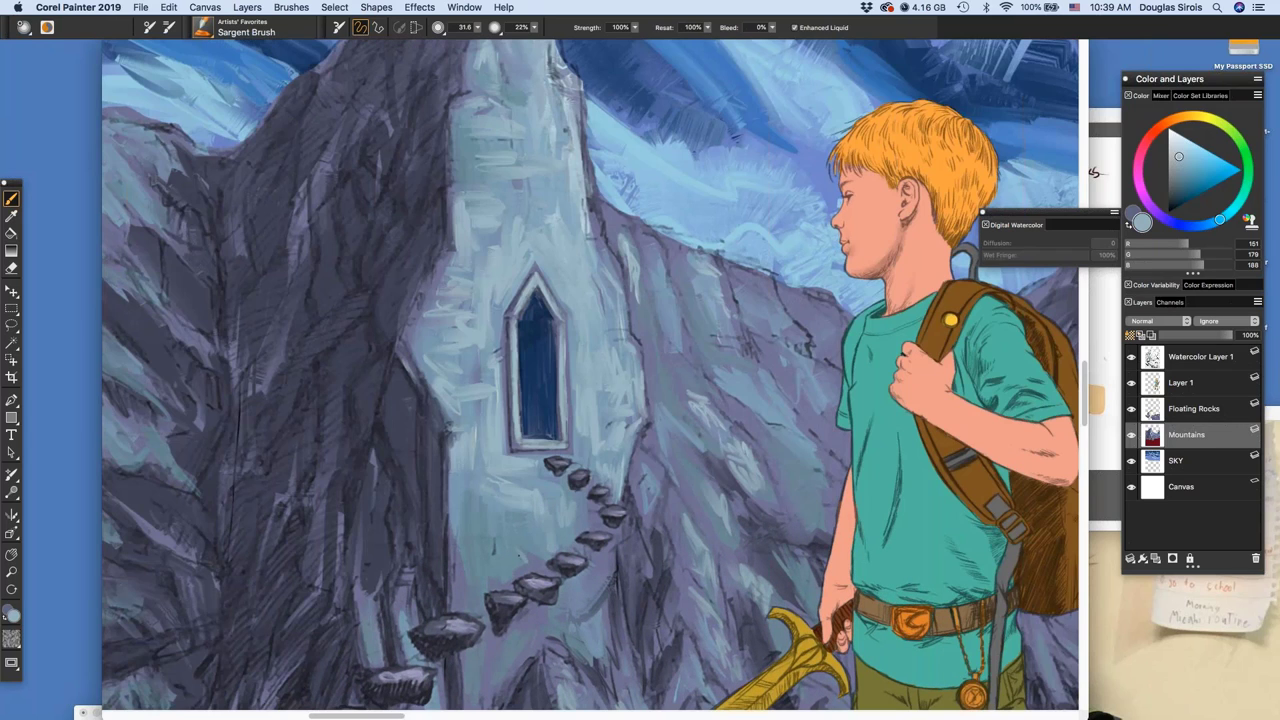
{"action": "scroll", "coordinate": [942, 570], "scroll_direction": "up", "scroll_amount": 1}
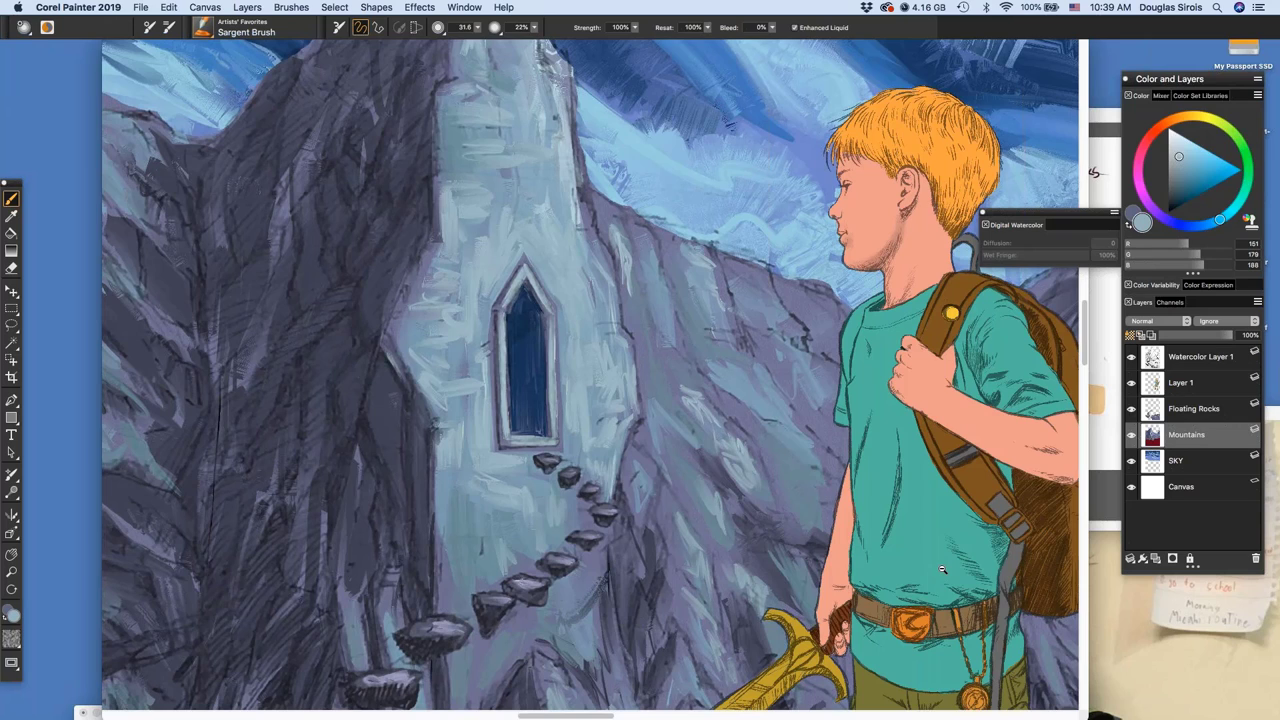
{"action": "mouse_move", "coordinate": [539, 480]}
{"action": "left_mouse_down"}
{"action": "mouse_move", "coordinate": [554, 478]}
{"action": "mouse_move", "coordinate": [589, 592]}
{"action": "mouse_move", "coordinate": [564, 612]}
{"action": "mouse_move", "coordinate": [579, 632]}
{"action": "left_mouse_up"}
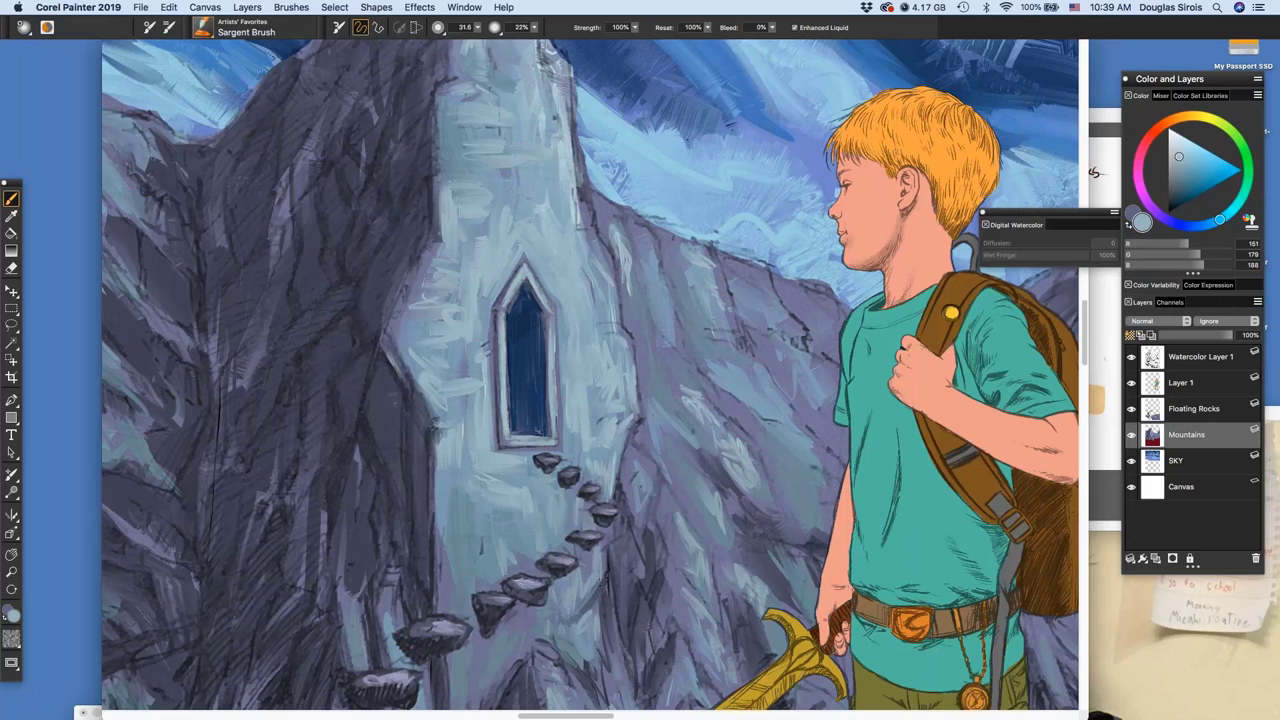
{"action": "left_click_drag", "start_coordinate": [520, 616], "coordinate": [508, 646]}
{"action": "left_click_drag", "start_coordinate": [464, 521], "coordinate": [452, 583]}
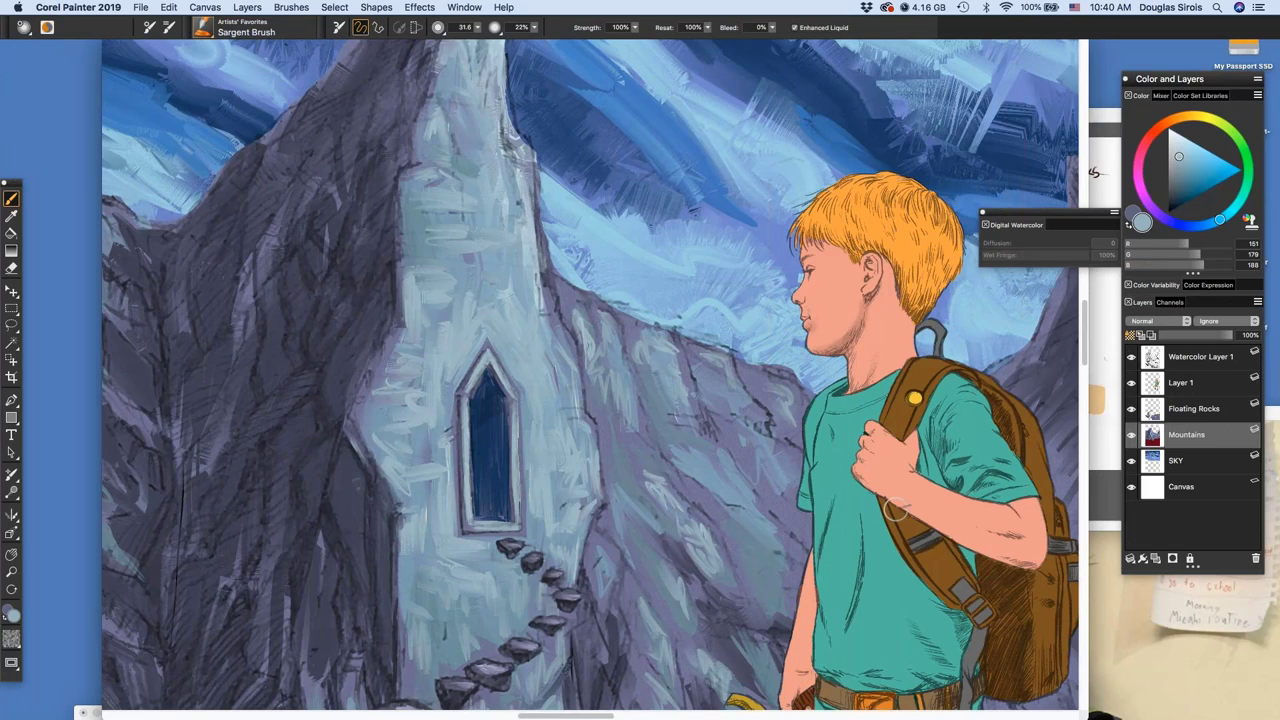
Sample a bright orange (RGB 255, 110, 1) from the lava swatches in GIL color pallette.psd
{"action": "left_click_drag", "start_coordinate": [894, 563], "coordinate": [820, 538]}
{"action": "mouse_move", "coordinate": [995, 447]}
{"action": "left_mouse_down"}
{"action": "mouse_move", "coordinate": [868, 544]}
{"action": "mouse_move", "coordinate": [653, 605]}
{"action": "left_mouse_up"}
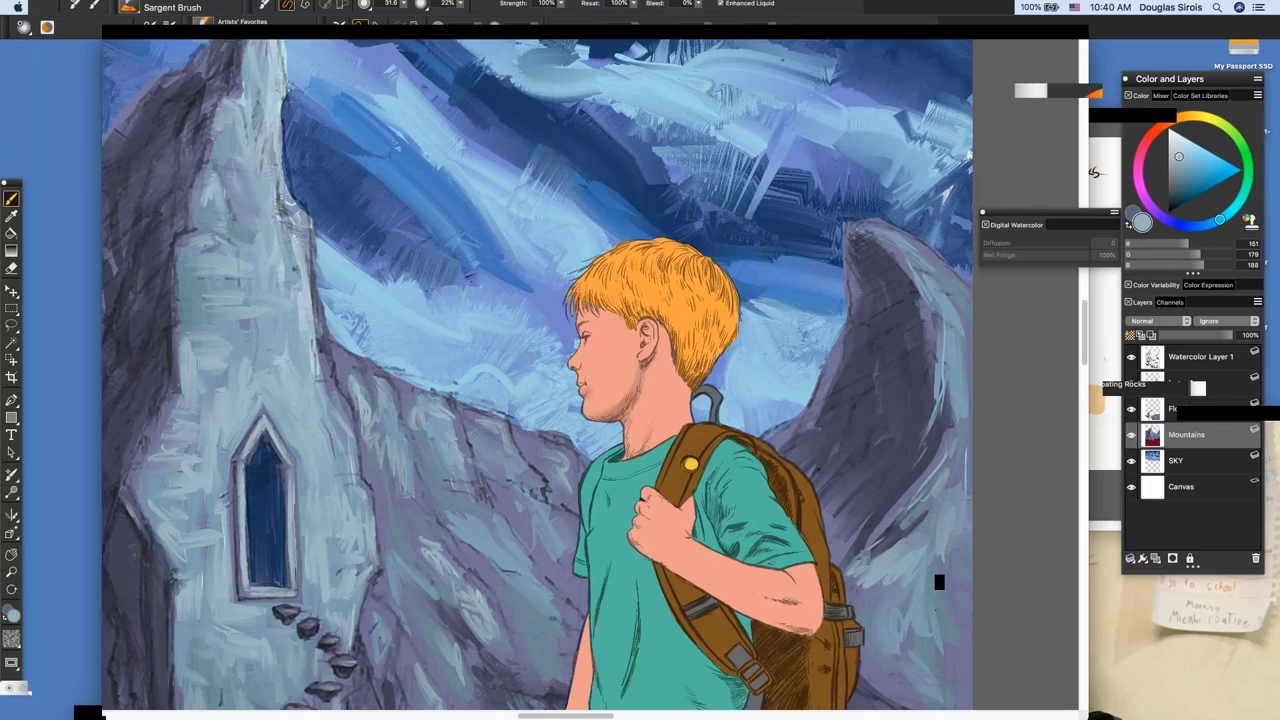
{"action": "left_click_drag", "start_coordinate": [862, 530], "coordinate": [671, 312]}
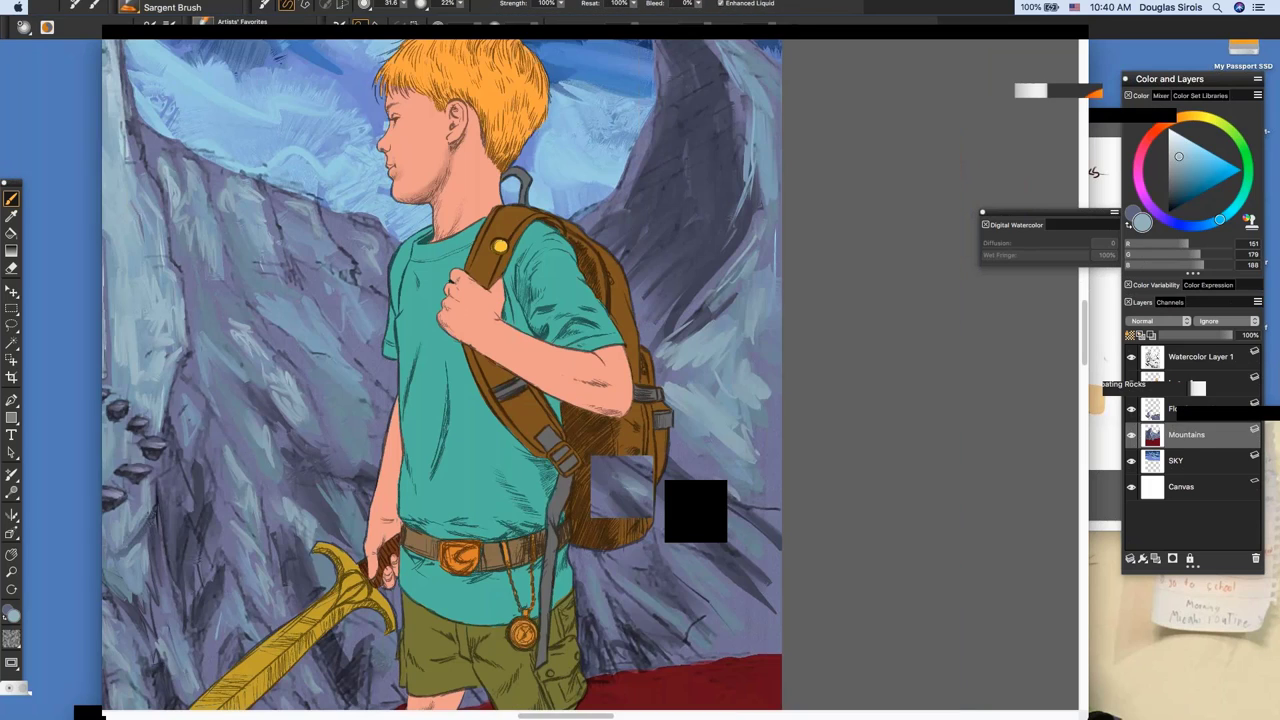
{"action": "key", "text": "super+0"}
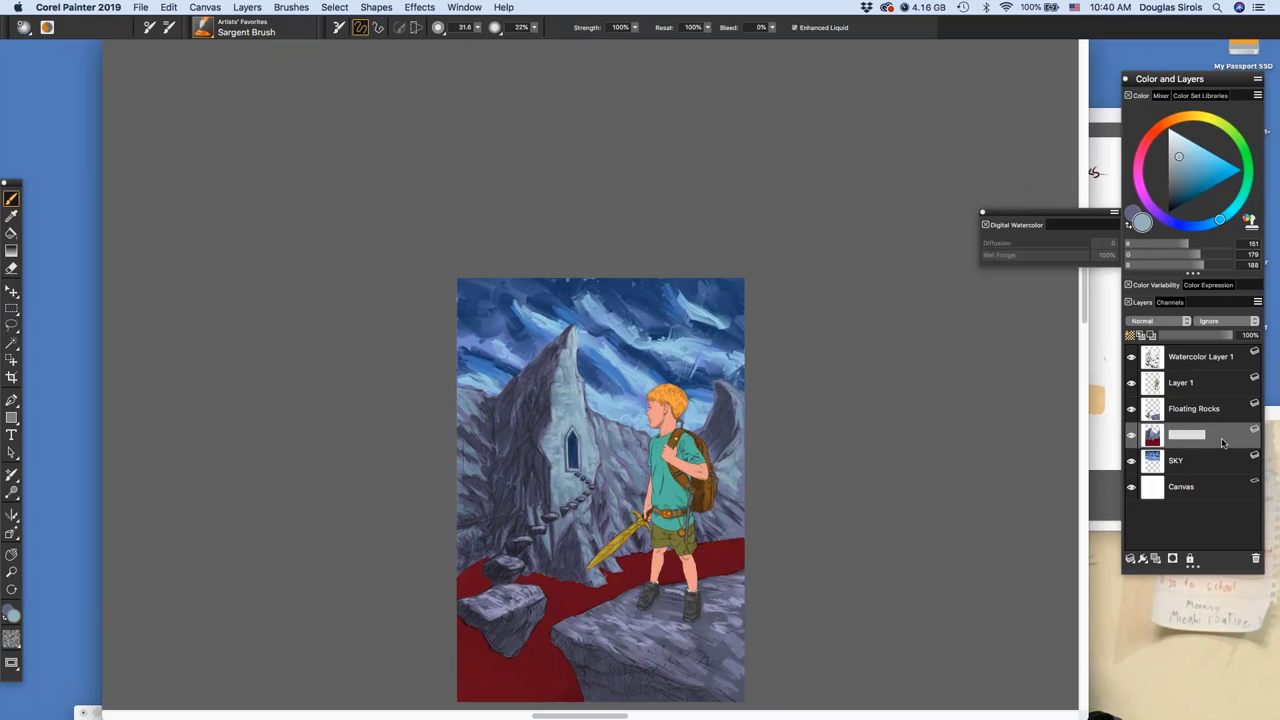
{"action": "double_click", "coordinate": [1221, 443]}
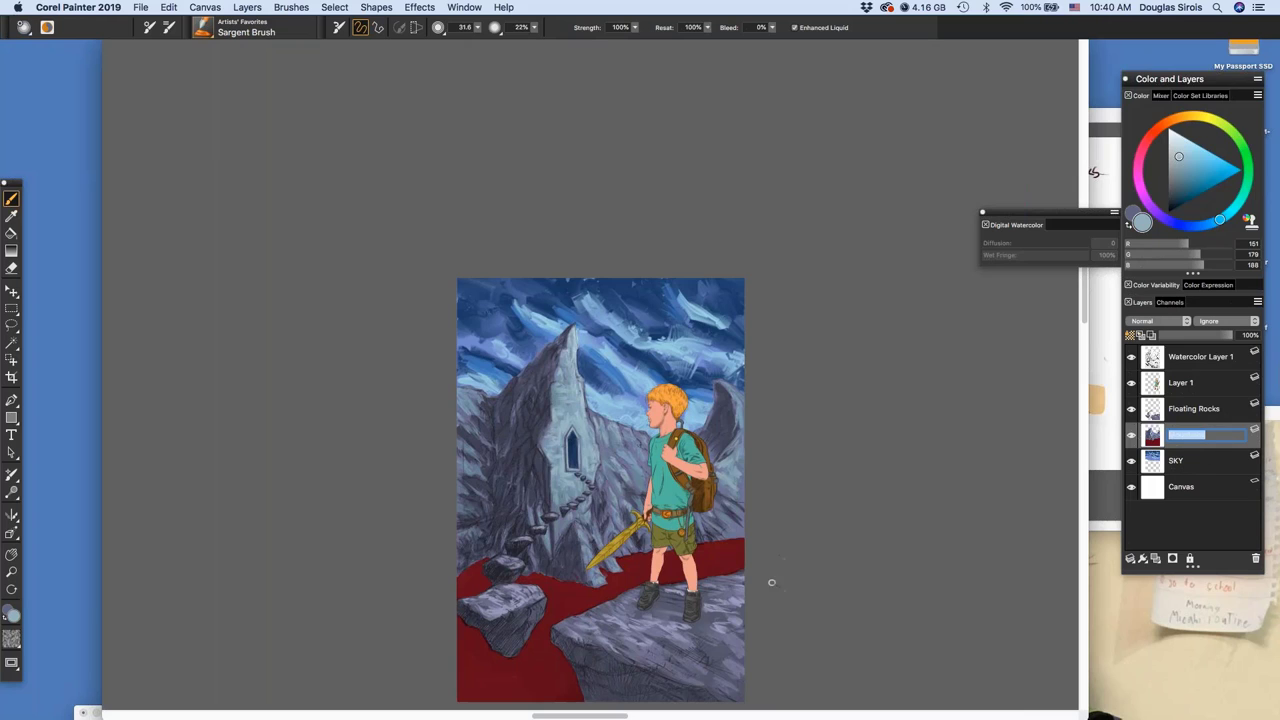
{"action": "left_click", "coordinate": [1105, 335]}
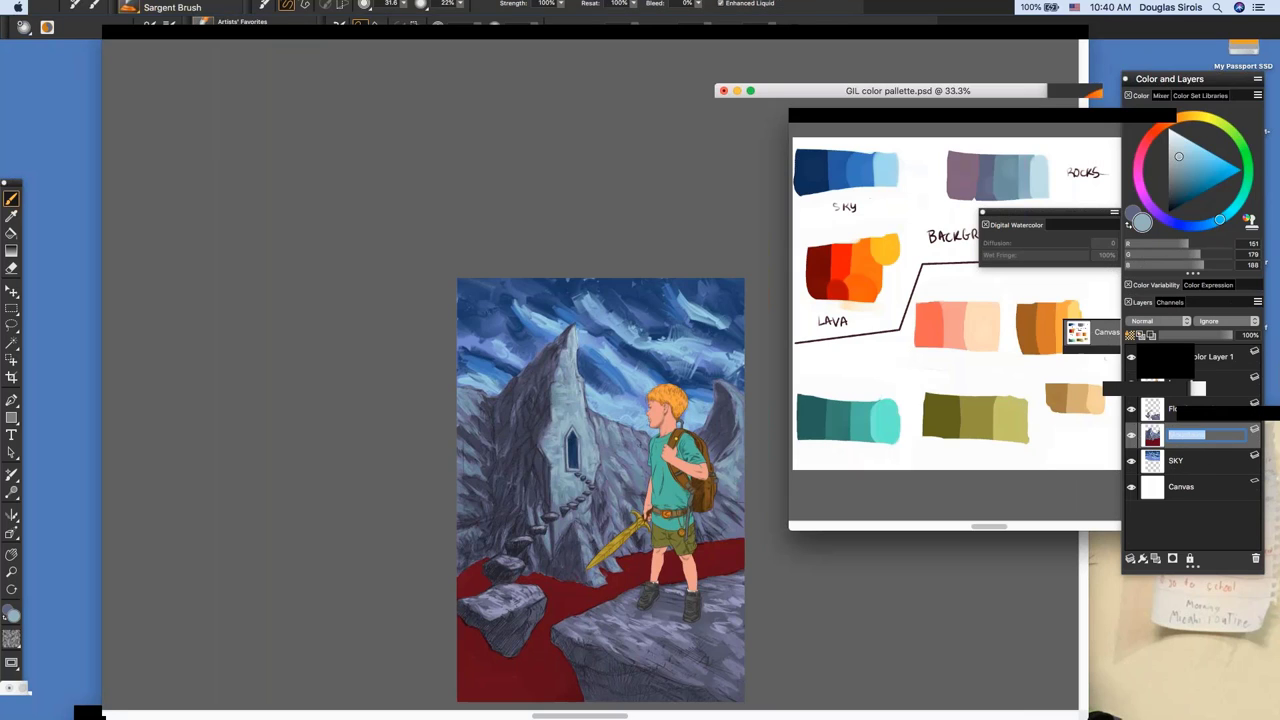
{"action": "left_click", "coordinate": [864, 255], "text": "alt"}
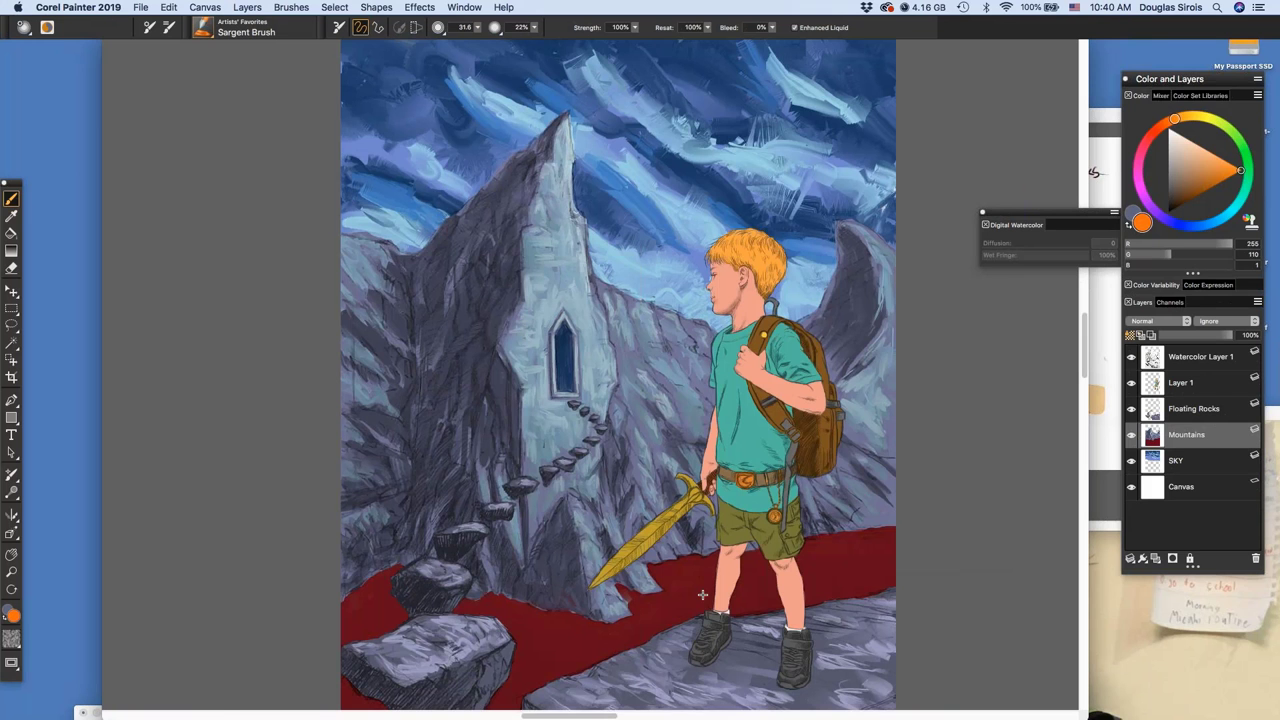
Paint orange streaks on the dark red lava along the rock base by the sword tip and behind the boy's legs
{"action": "key", "text": "super+plus"}
{"action": "mouse_move", "coordinate": [645, 611]}
{"action": "left_mouse_down"}
{"action": "mouse_move", "coordinate": [660, 618]}
{"action": "mouse_move", "coordinate": [638, 602]}
{"action": "mouse_move", "coordinate": [690, 625]}
{"action": "mouse_move", "coordinate": [647, 623]}
{"action": "mouse_move", "coordinate": [662, 647]}
{"action": "left_mouse_up"}
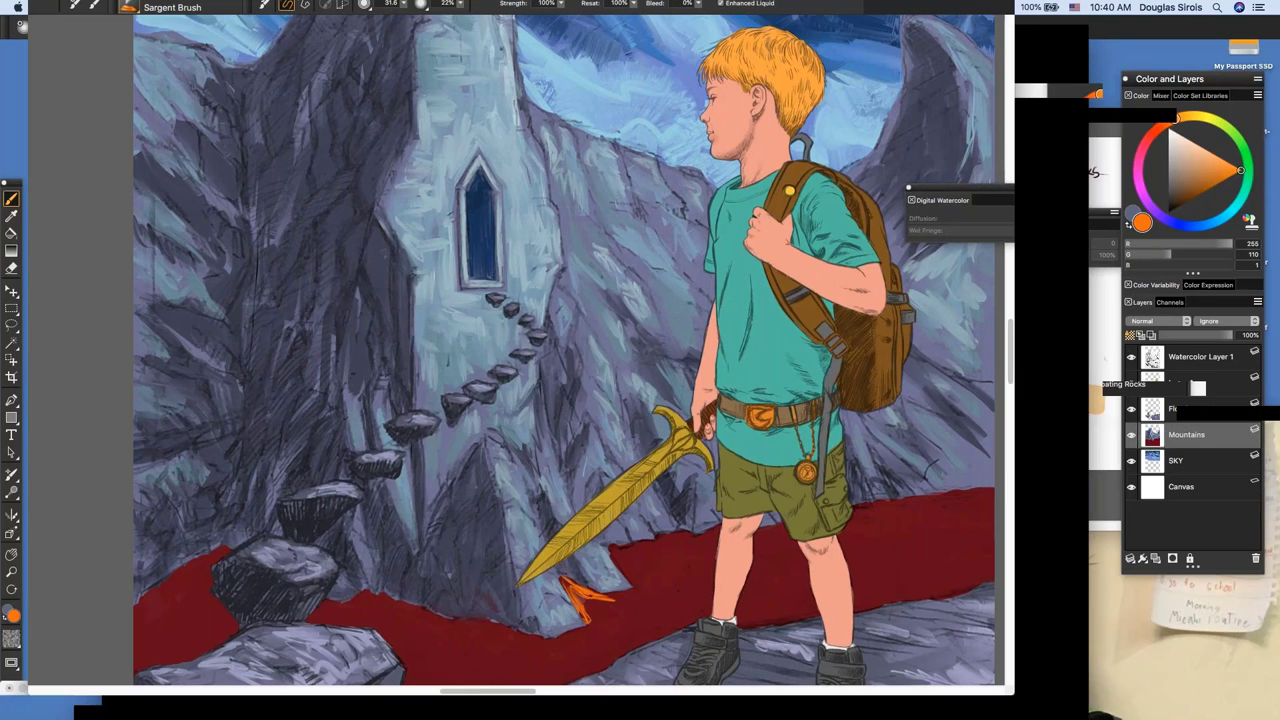
{"action": "mouse_move", "coordinate": [703, 588]}
{"action": "left_mouse_down"}
{"action": "mouse_move", "coordinate": [744, 612]}
{"action": "mouse_move", "coordinate": [712, 583]}
{"action": "left_mouse_up"}
{"action": "mouse_move", "coordinate": [745, 578]}
{"action": "left_mouse_down"}
{"action": "mouse_move", "coordinate": [772, 577]}
{"action": "mouse_move", "coordinate": [762, 562]}
{"action": "mouse_move", "coordinate": [1044, 525]}
{"action": "left_mouse_up"}
{"action": "mouse_move", "coordinate": [834, 616]}
{"action": "left_mouse_down"}
{"action": "mouse_move", "coordinate": [886, 608]}
{"action": "mouse_move", "coordinate": [844, 611]}
{"action": "left_mouse_up"}
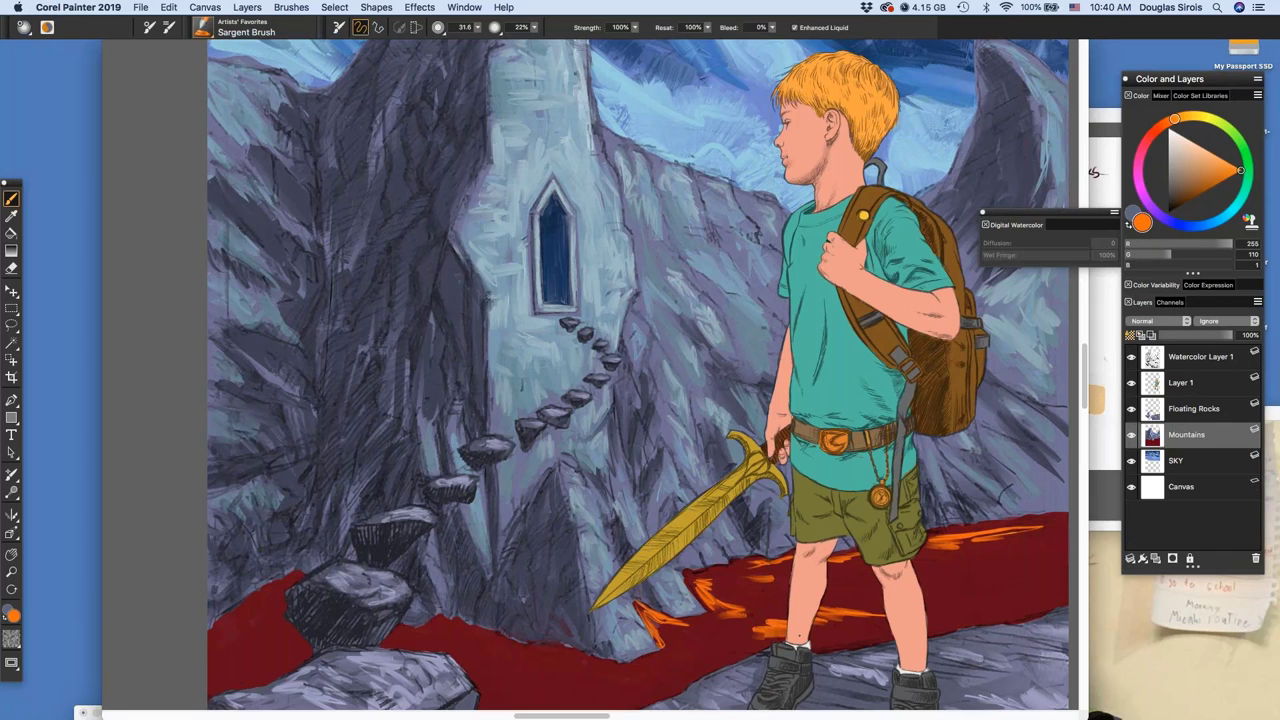
{"action": "mouse_move", "coordinate": [742, 640]}
{"action": "left_mouse_down"}
{"action": "mouse_move", "coordinate": [786, 614]}
{"action": "mouse_move", "coordinate": [1016, 566]}
{"action": "left_mouse_up"}
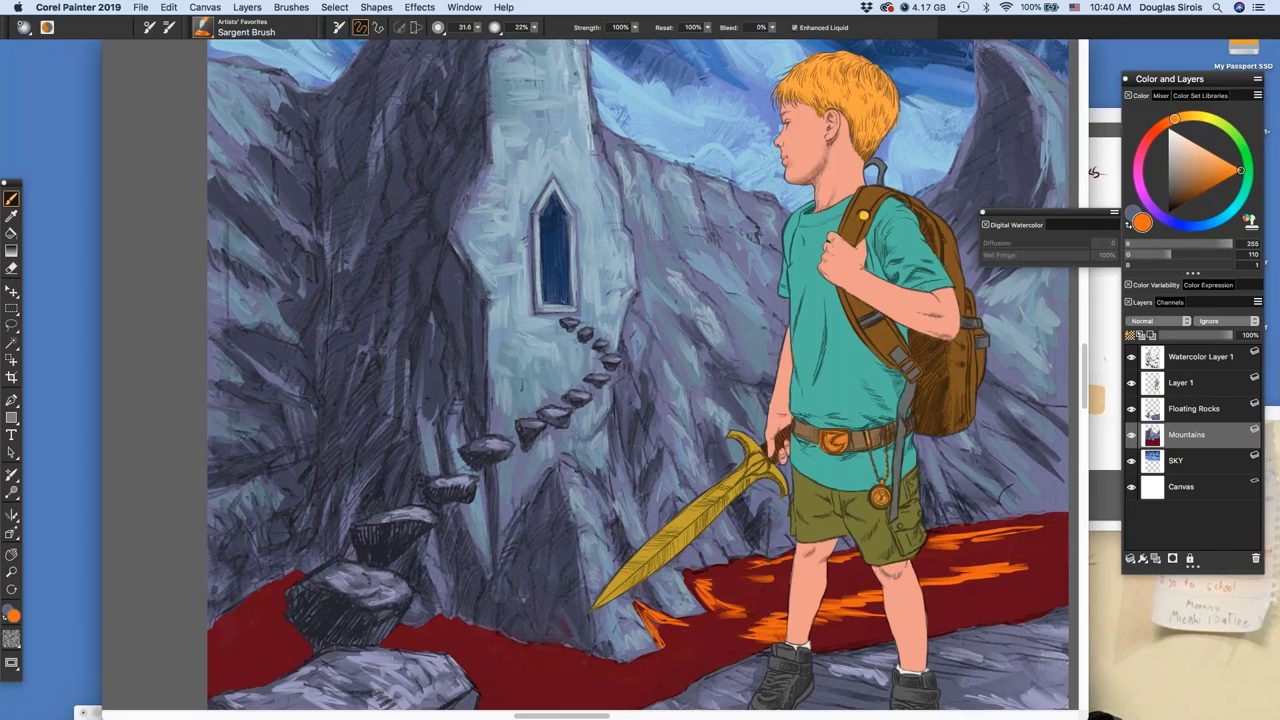
Paint orange streaks on the lava between the large floating rock and the ledge and along the picture's left edge
{"action": "mouse_move", "coordinate": [597, 670]}
{"action": "left_mouse_down"}
{"action": "mouse_move", "coordinate": [492, 690]}
{"action": "mouse_move", "coordinate": [560, 664]}
{"action": "left_mouse_up"}
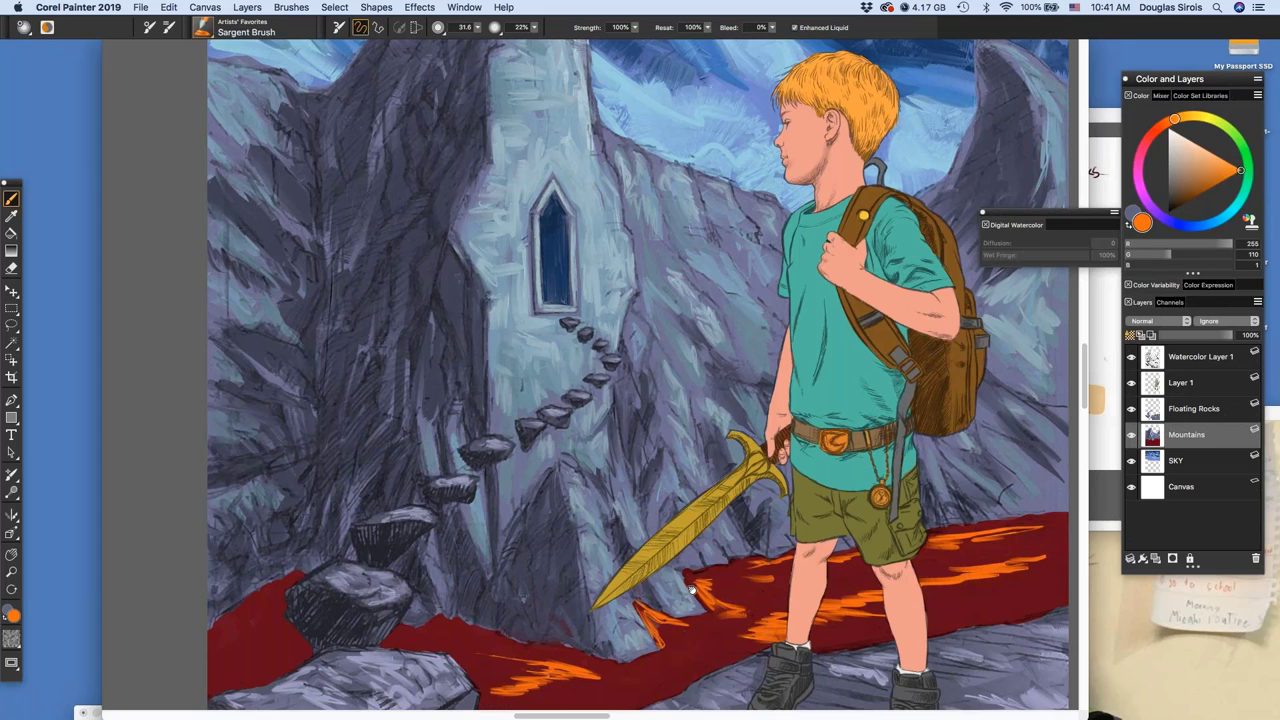
{"action": "mouse_move", "coordinate": [692, 590]}
{"action": "left_mouse_down"}
{"action": "mouse_move", "coordinate": [710, 524]}
{"action": "mouse_move", "coordinate": [588, 546]}
{"action": "mouse_move", "coordinate": [530, 592]}
{"action": "left_mouse_up"}
{"action": "scroll", "coordinate": [710, 523], "scroll_direction": "down", "scroll_amount": 5}
{"action": "scroll", "coordinate": [710, 523], "scroll_direction": "left", "scroll_amount": 2}
{"action": "left_click_drag", "start_coordinate": [360, 628], "coordinate": [405, 645]}
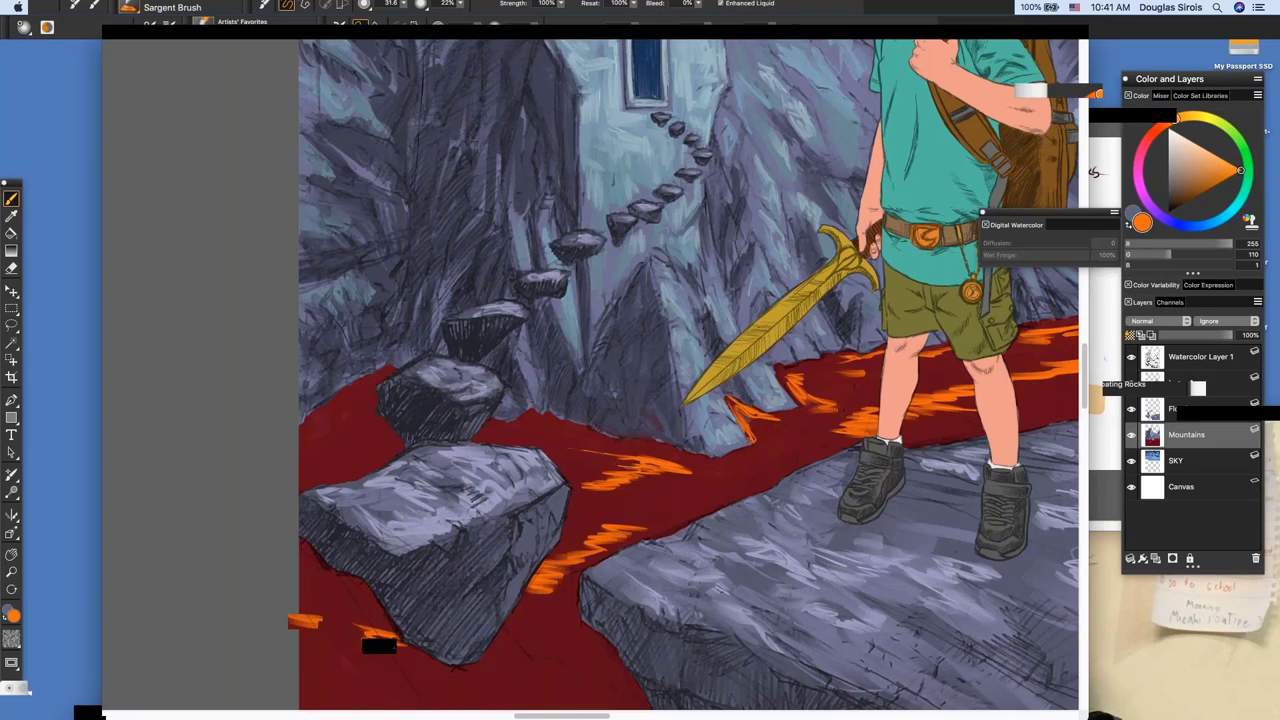
{"action": "mouse_move", "coordinate": [398, 457]}
{"action": "left_mouse_down"}
{"action": "mouse_move", "coordinate": [334, 428]}
{"action": "mouse_move", "coordinate": [374, 420]}
{"action": "mouse_move", "coordinate": [362, 408]}
{"action": "left_mouse_up"}
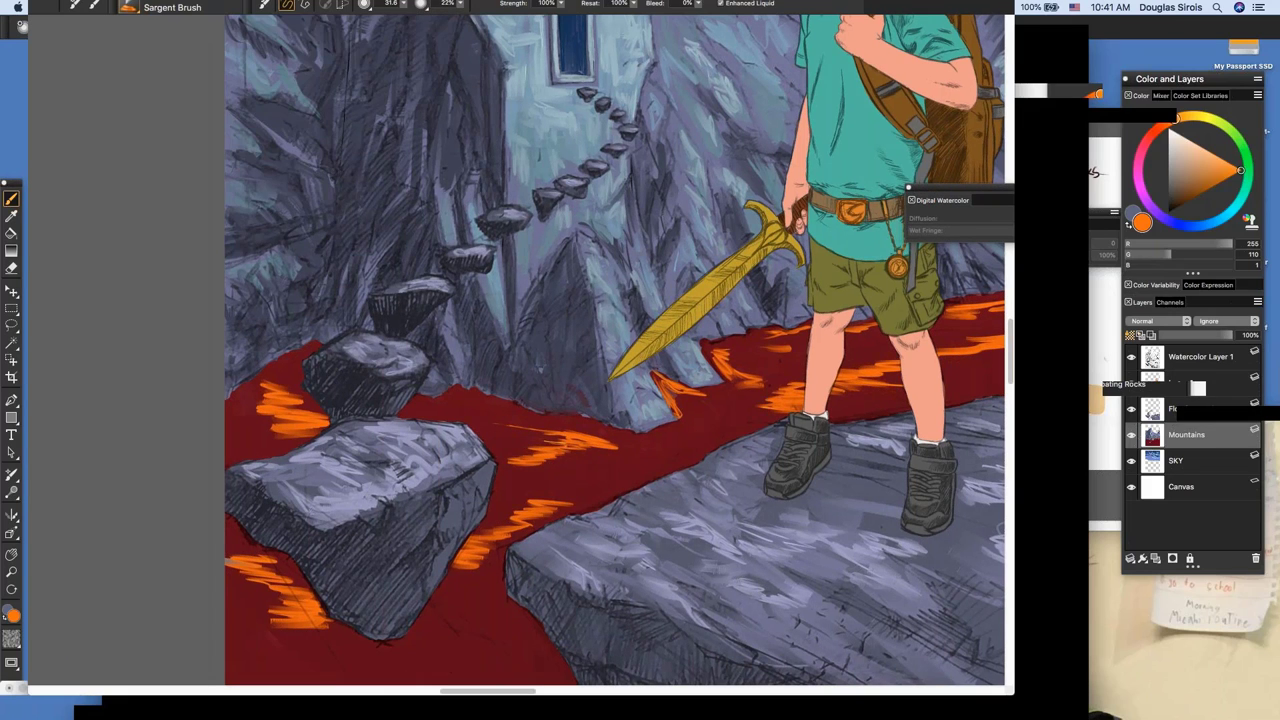
Add orange lava streaks behind the large floating rock, below it near the bottom, and along the ledge's upper edge
{"action": "left_click_drag", "start_coordinate": [481, 425], "coordinate": [558, 448]}
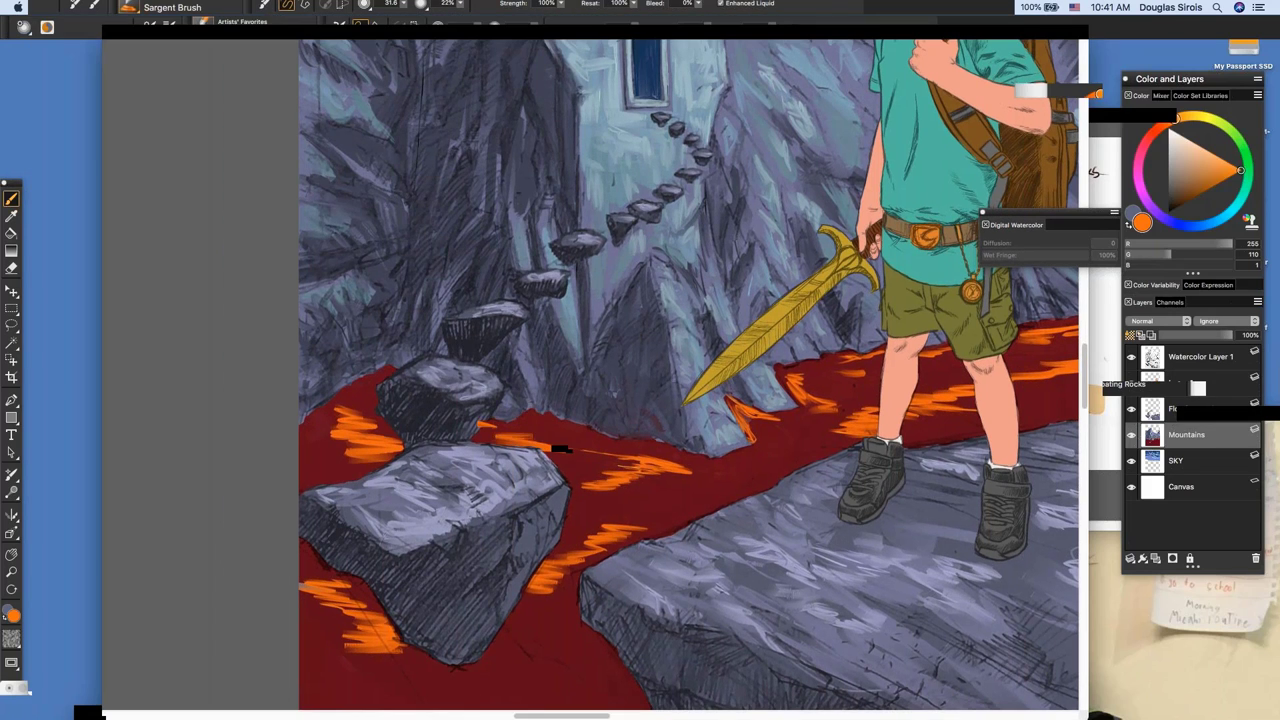
{"action": "mouse_move", "coordinate": [515, 692]}
{"action": "left_mouse_down"}
{"action": "mouse_move", "coordinate": [570, 655]}
{"action": "mouse_move", "coordinate": [558, 634]}
{"action": "left_mouse_up"}
{"action": "left_click_drag", "start_coordinate": [458, 700], "coordinate": [496, 692]}
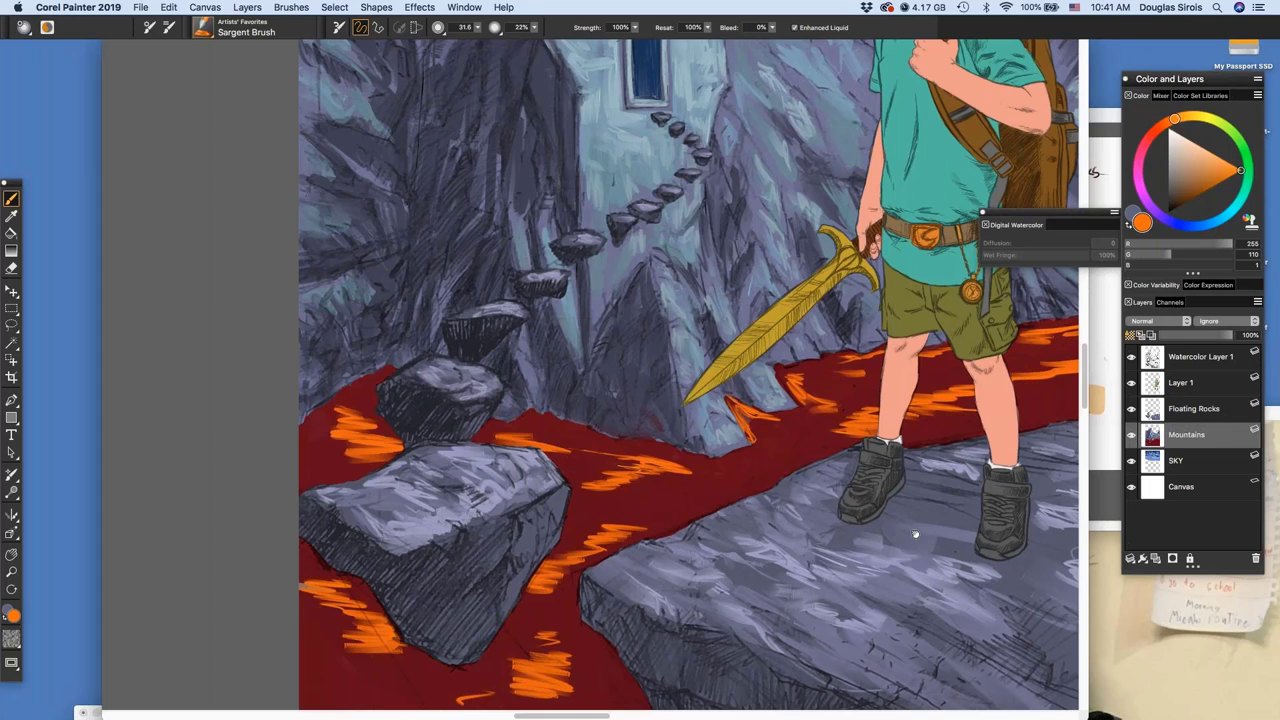
{"action": "left_click_drag", "start_coordinate": [915, 534], "coordinate": [843, 577]}
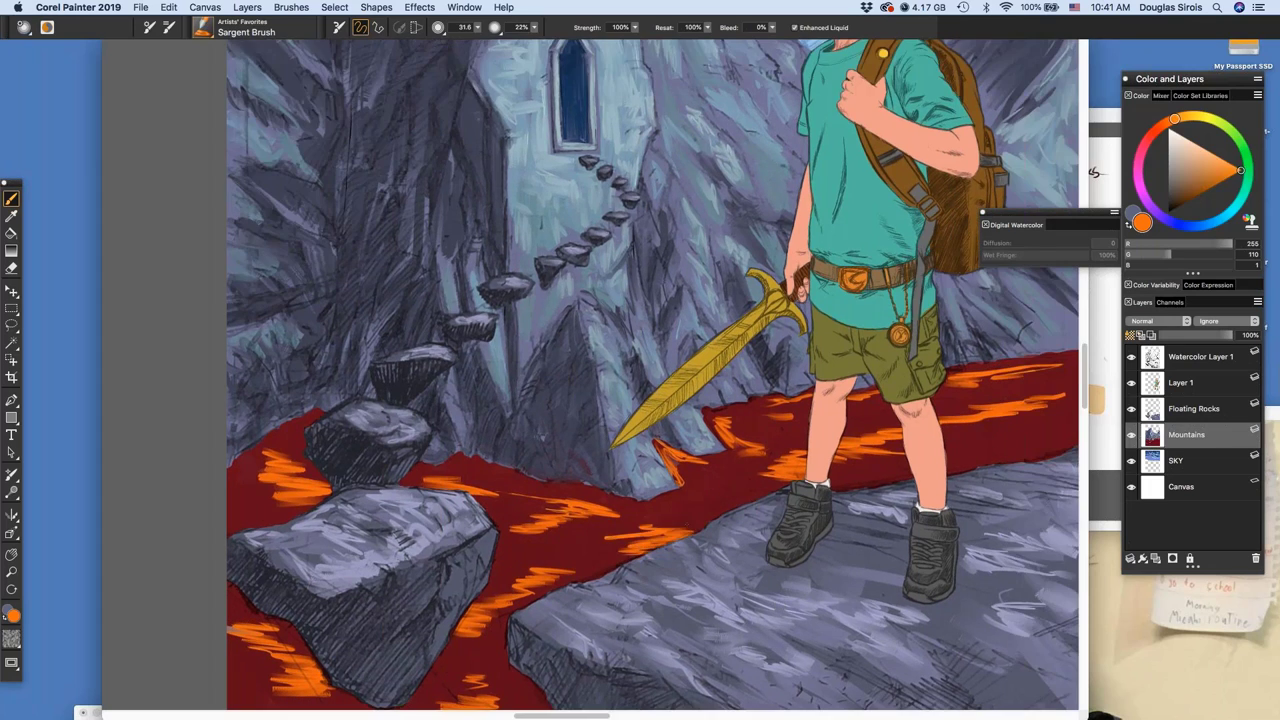
{"action": "mouse_move", "coordinate": [692, 524]}
{"action": "left_mouse_down"}
{"action": "mouse_move", "coordinate": [618, 533]}
{"action": "mouse_move", "coordinate": [622, 552]}
{"action": "mouse_move", "coordinate": [722, 511]}
{"action": "left_mouse_up"}
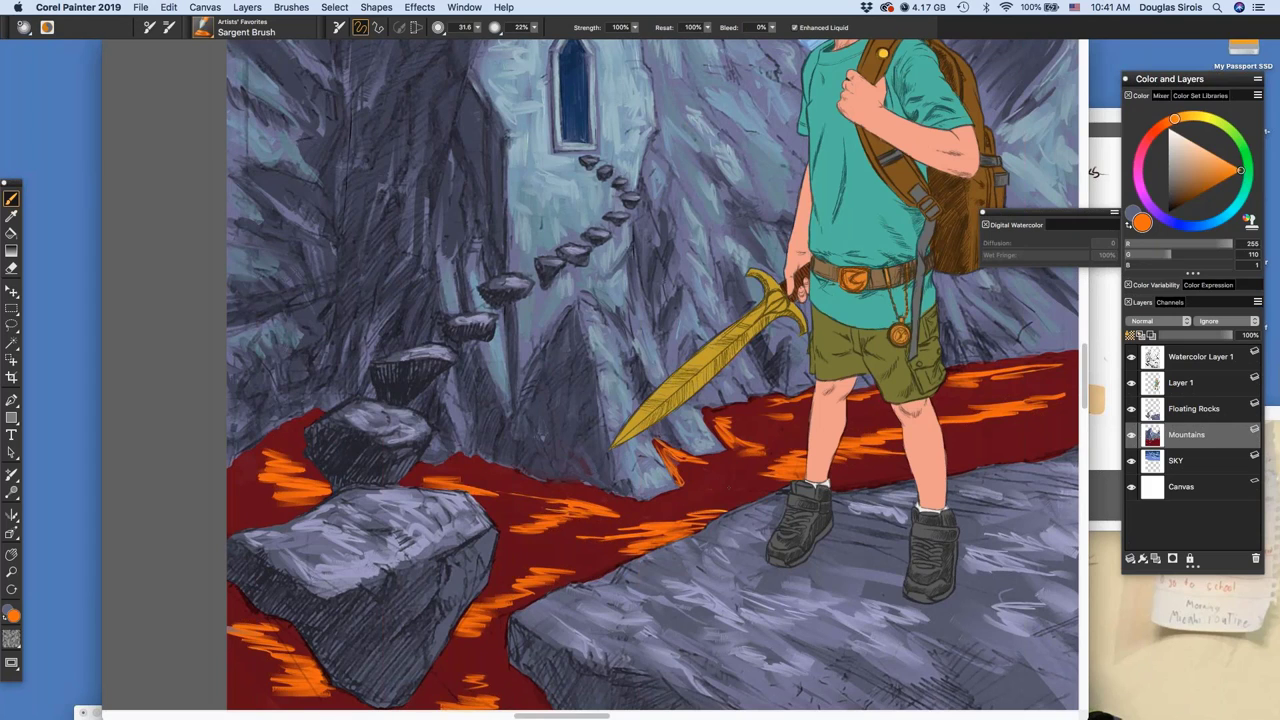
Finish the orange streaks below the sword tip and sample a golden yellow (RGB 255, 191, 0) from the lava swatches in GIL color pallette.psd
{"action": "mouse_move", "coordinate": [613, 498]}
{"action": "left_mouse_down"}
{"action": "mouse_move", "coordinate": [677, 499]}
{"action": "mouse_move", "coordinate": [682, 478]}
{"action": "left_mouse_up"}
{"action": "left_click_drag", "start_coordinate": [854, 556], "coordinate": [709, 627]}
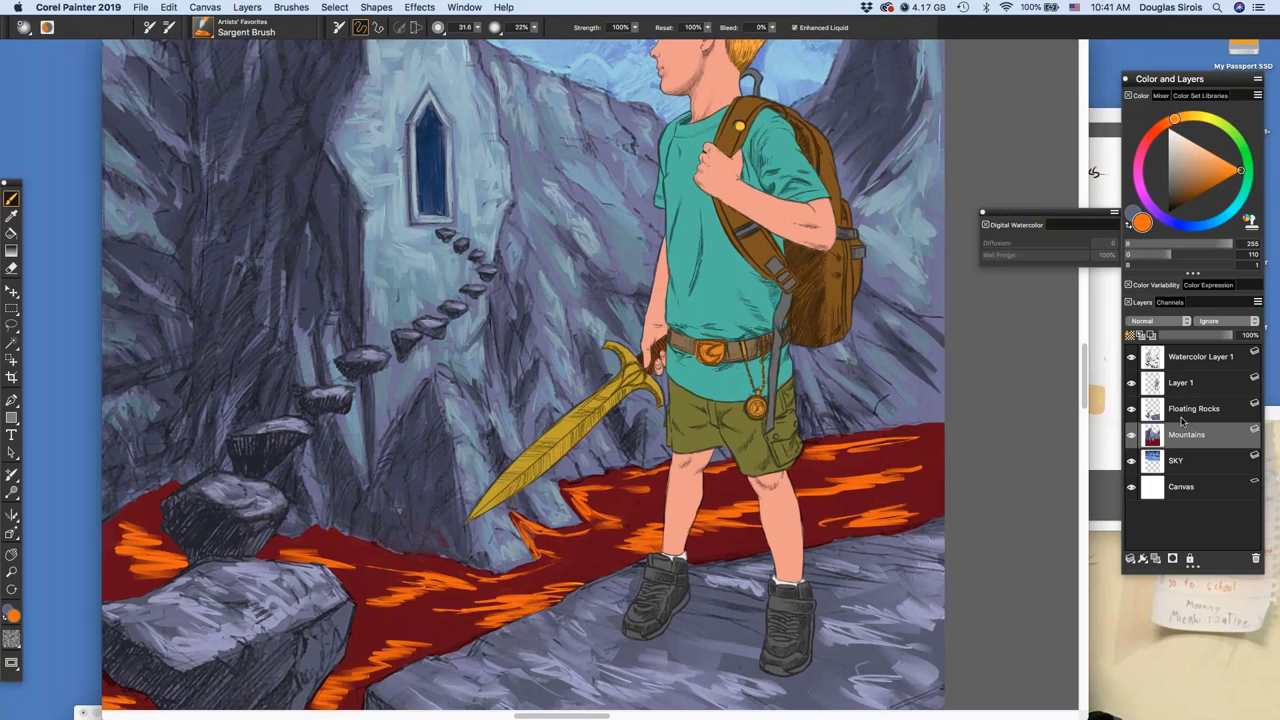
{"action": "left_click", "coordinate": [1105, 359]}
{"action": "key", "text": "super+grave"}
{"action": "key", "text": "super+grave"}
{"action": "left_click", "coordinate": [887, 249], "text": "alt"}
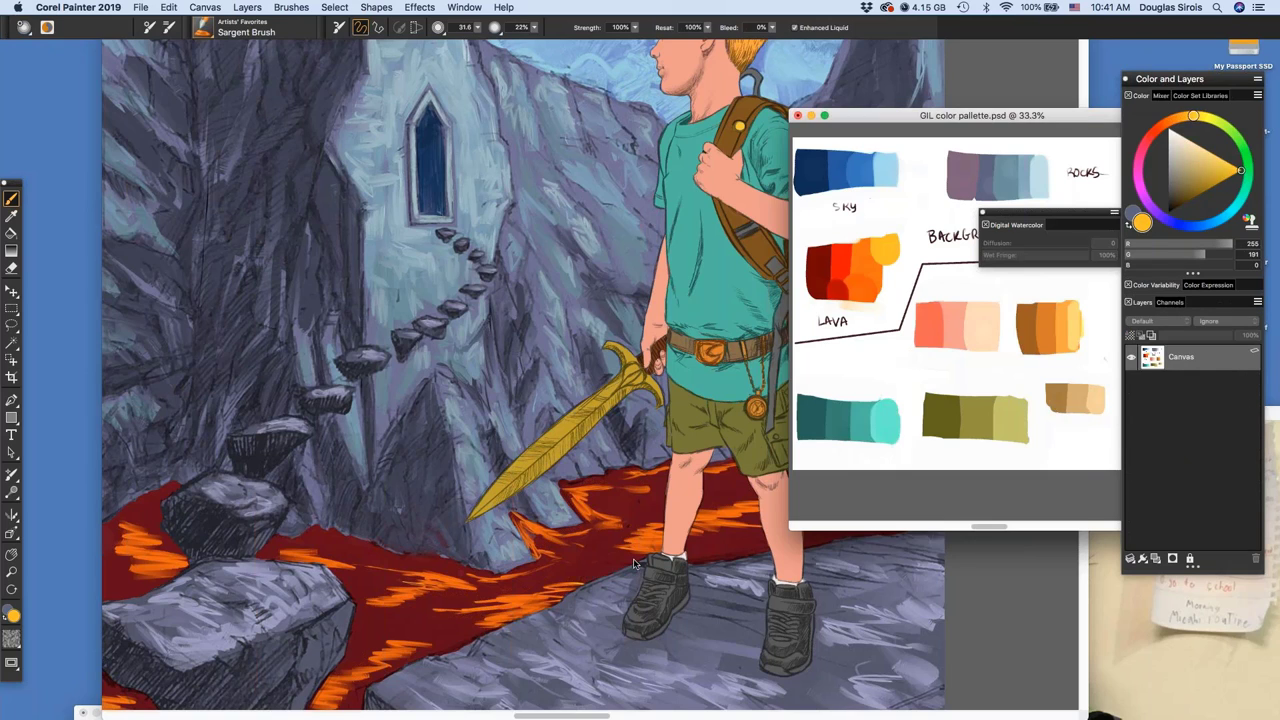
{"action": "key", "text": "super+grave"}
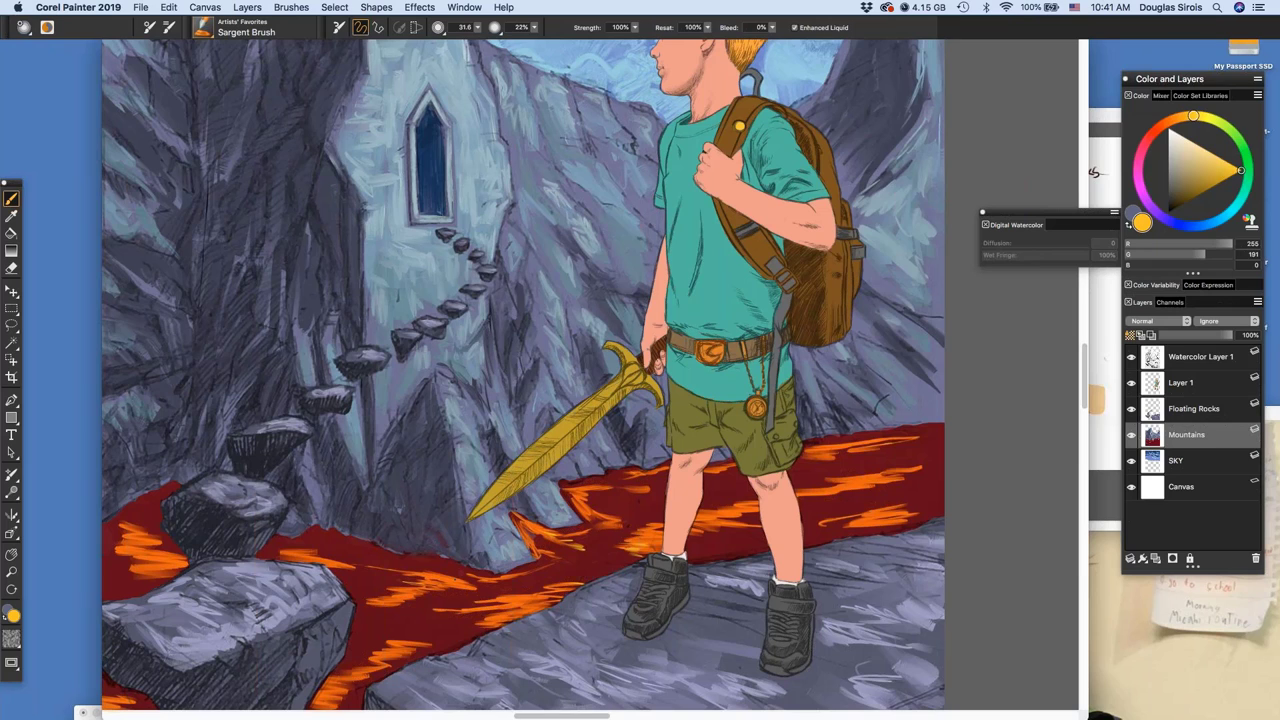
Paint thin golden-yellow highlights over the orange lava streaks between the large floating rock and the ledge
{"action": "key", "text": "super+m"}
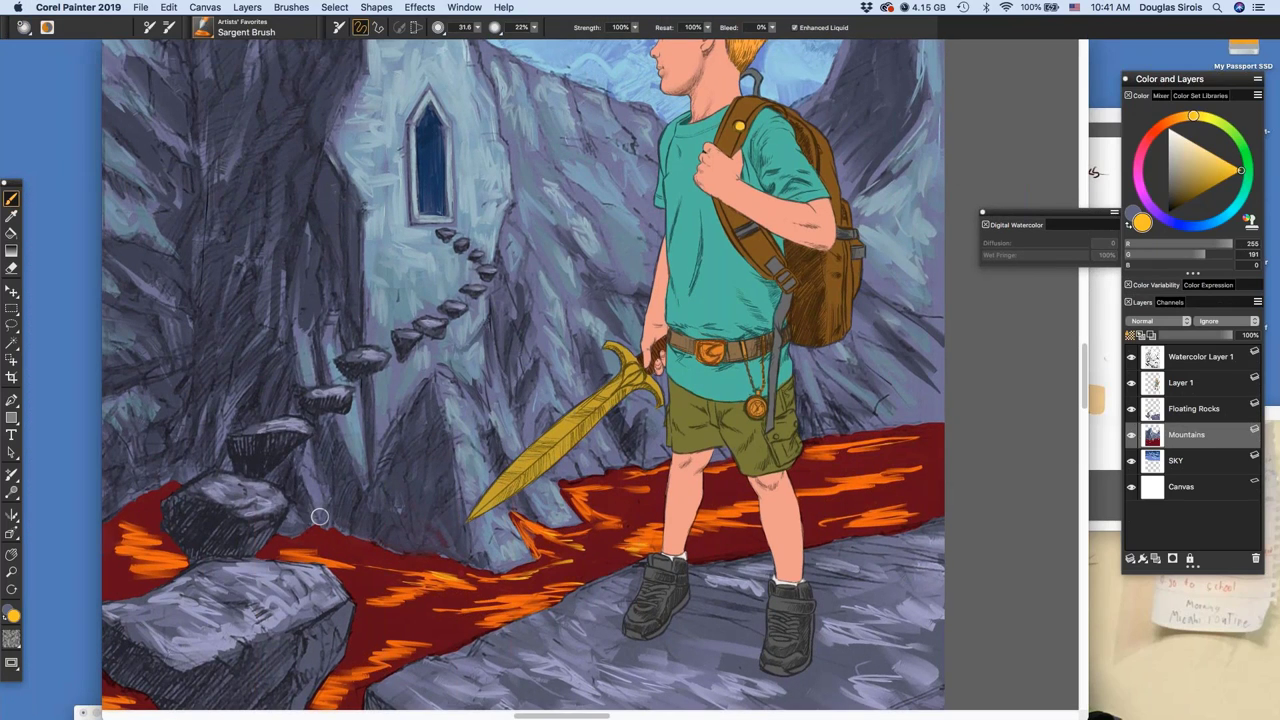
{"action": "left_click_drag", "start_coordinate": [412, 574], "coordinate": [364, 606]}
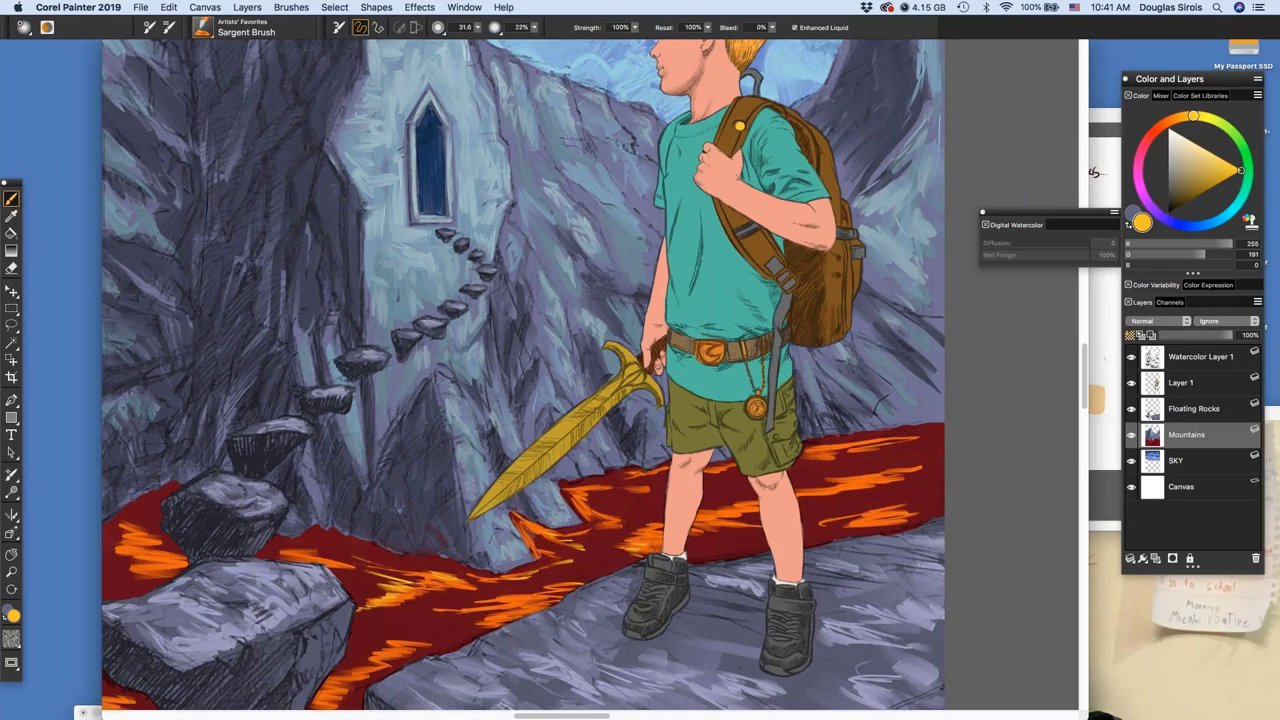
{"action": "key", "text": "super+m"}
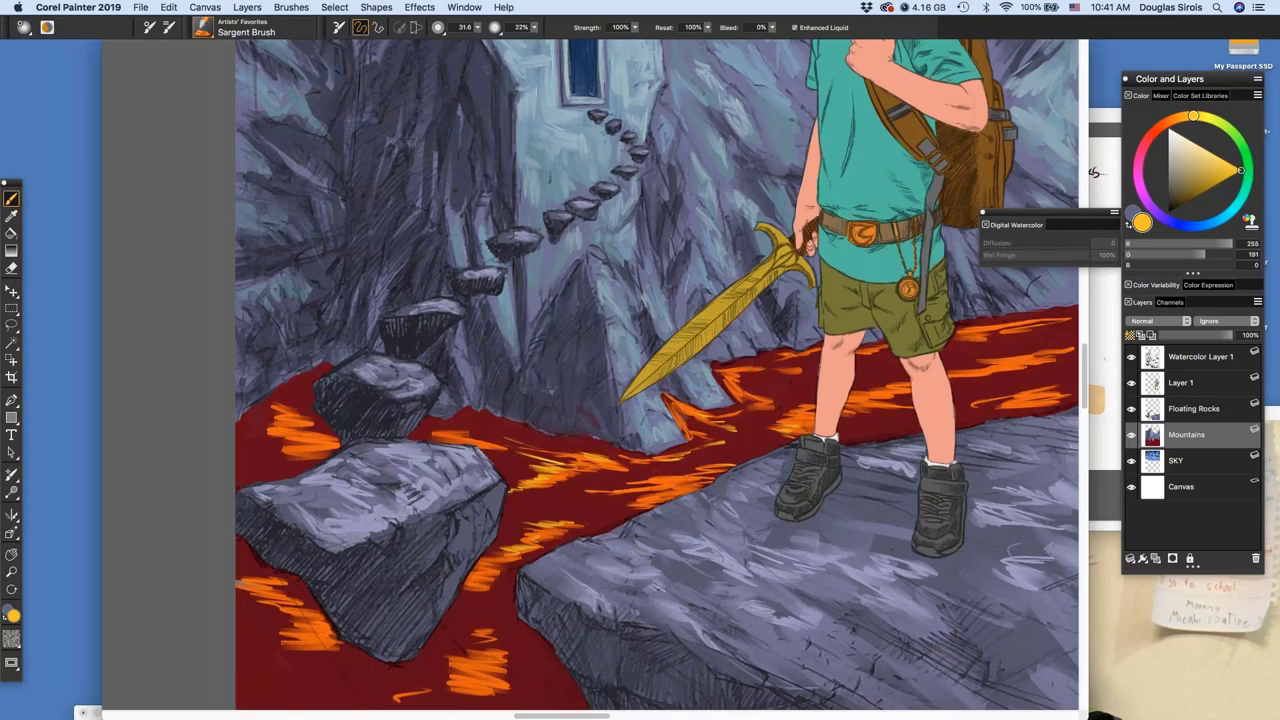
{"action": "left_click_drag", "start_coordinate": [576, 528], "coordinate": [624, 521]}
{"action": "left_click_drag", "start_coordinate": [834, 618], "coordinate": [827, 627]}
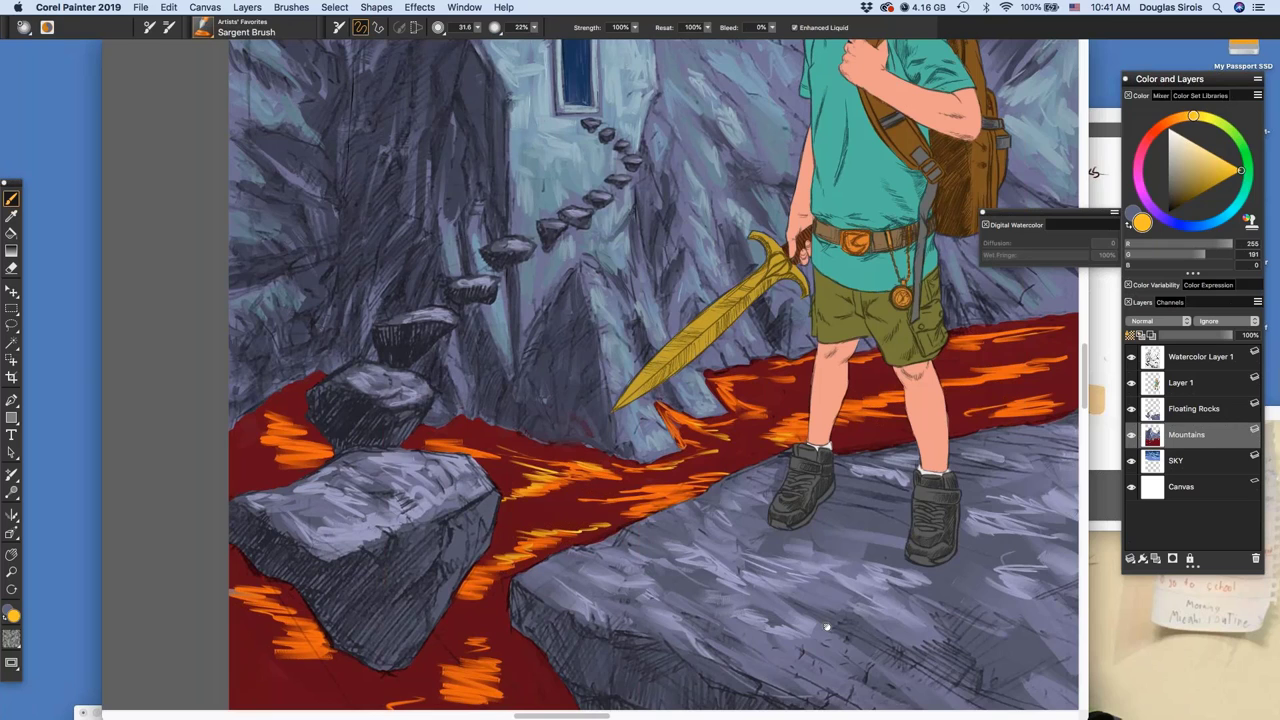
Sample a muted red-brown (RGB 138, 41, 19) from the lava and blend it around the orange streaks in the picture's lower lava pool
{"action": "scroll", "coordinate": [826, 627], "scroll_direction": "right", "scroll_amount": 3}
{"action": "scroll", "coordinate": [884, 556], "scroll_direction": "left", "scroll_amount": 2}
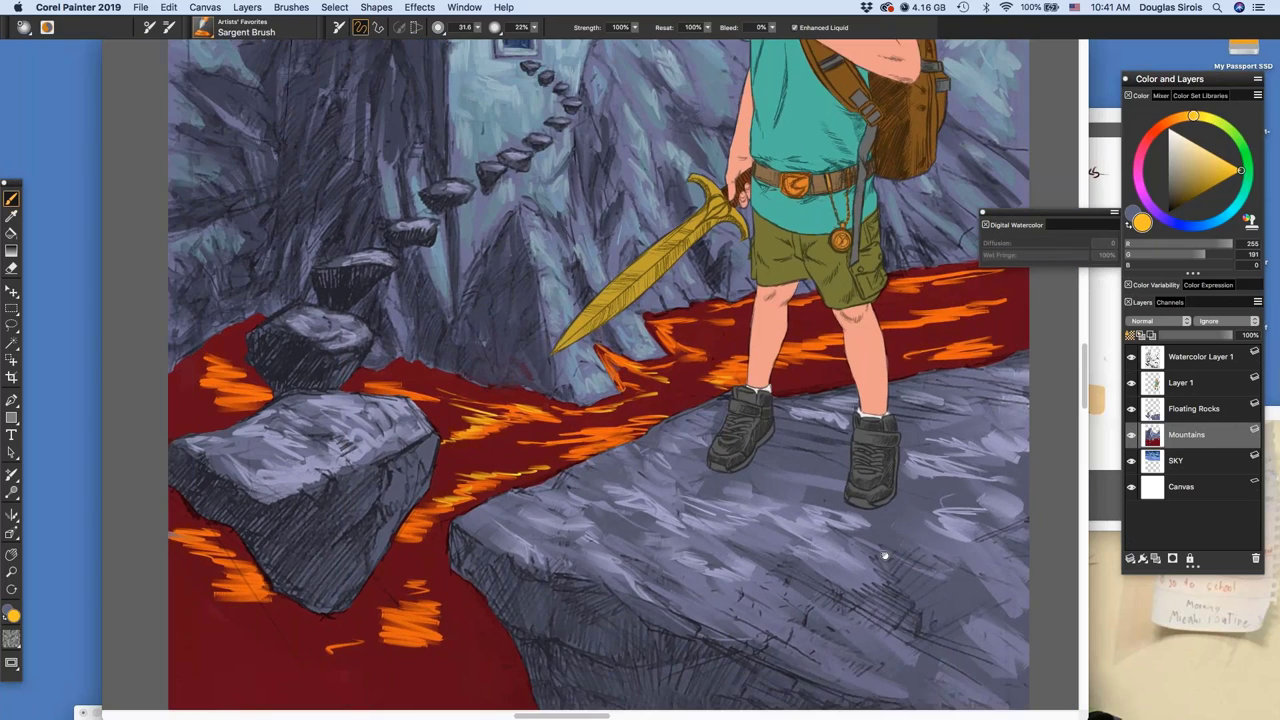
{"action": "scroll", "coordinate": [884, 556], "scroll_direction": "down", "scroll_amount": 4}
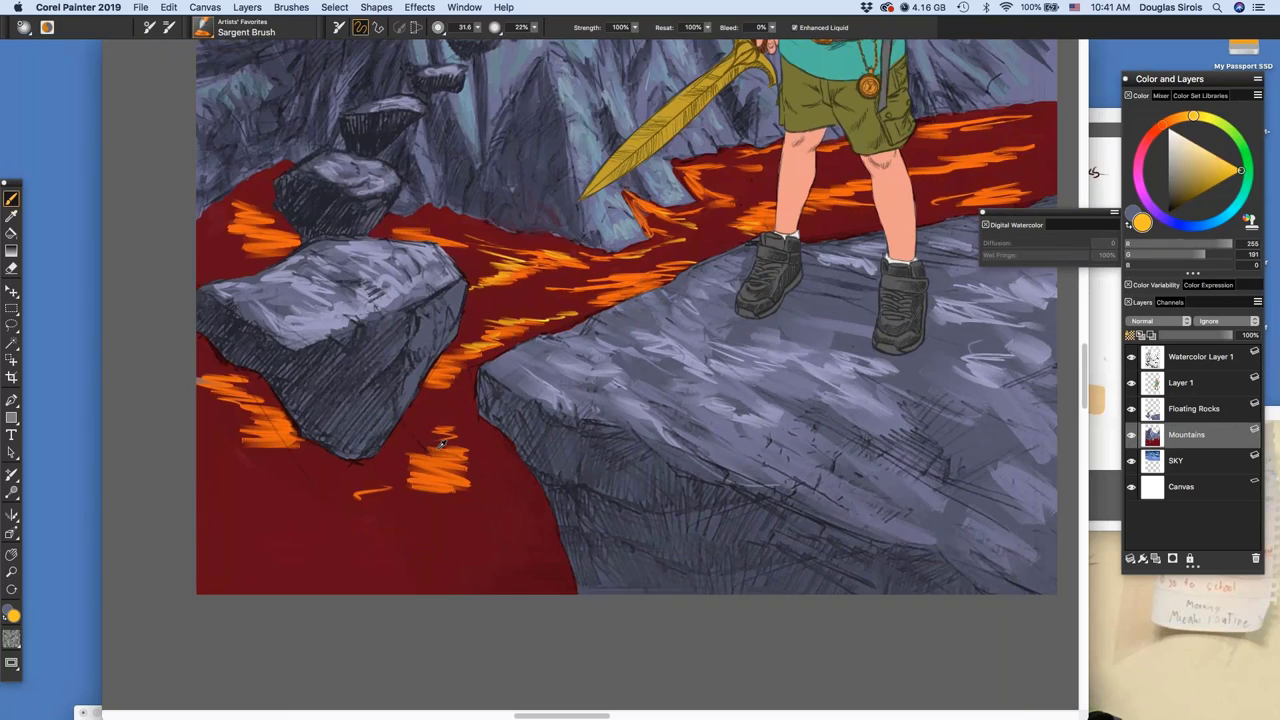
{"action": "left_click", "coordinate": [427, 473], "text": "alt"}
{"action": "left_click_drag", "start_coordinate": [476, 446], "coordinate": [457, 429]}
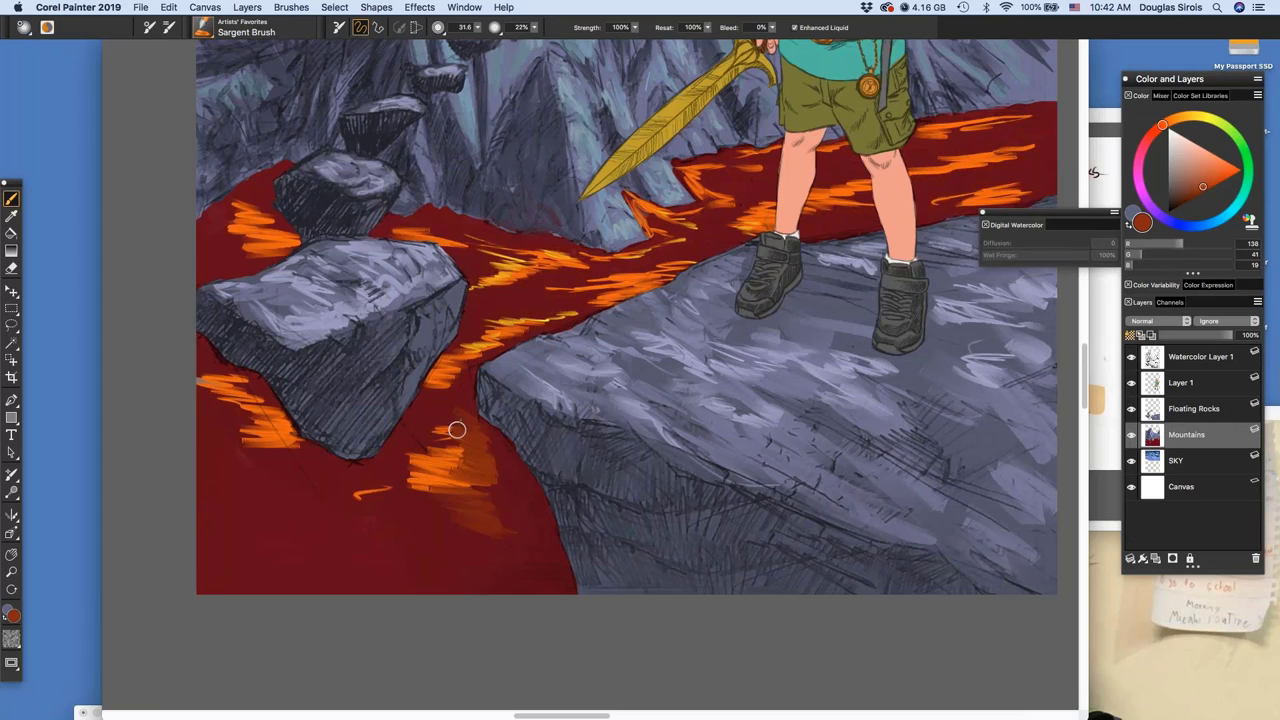
{"action": "mouse_move", "coordinate": [410, 582]}
{"action": "left_mouse_down"}
{"action": "mouse_move", "coordinate": [220, 588]}
{"action": "mouse_move", "coordinate": [310, 560]}
{"action": "mouse_move", "coordinate": [320, 538]}
{"action": "mouse_move", "coordinate": [250, 510]}
{"action": "mouse_move", "coordinate": [225, 475]}
{"action": "mouse_move", "coordinate": [250, 455]}
{"action": "mouse_move", "coordinate": [245, 418]}
{"action": "mouse_move", "coordinate": [210, 385]}
{"action": "left_mouse_up"}
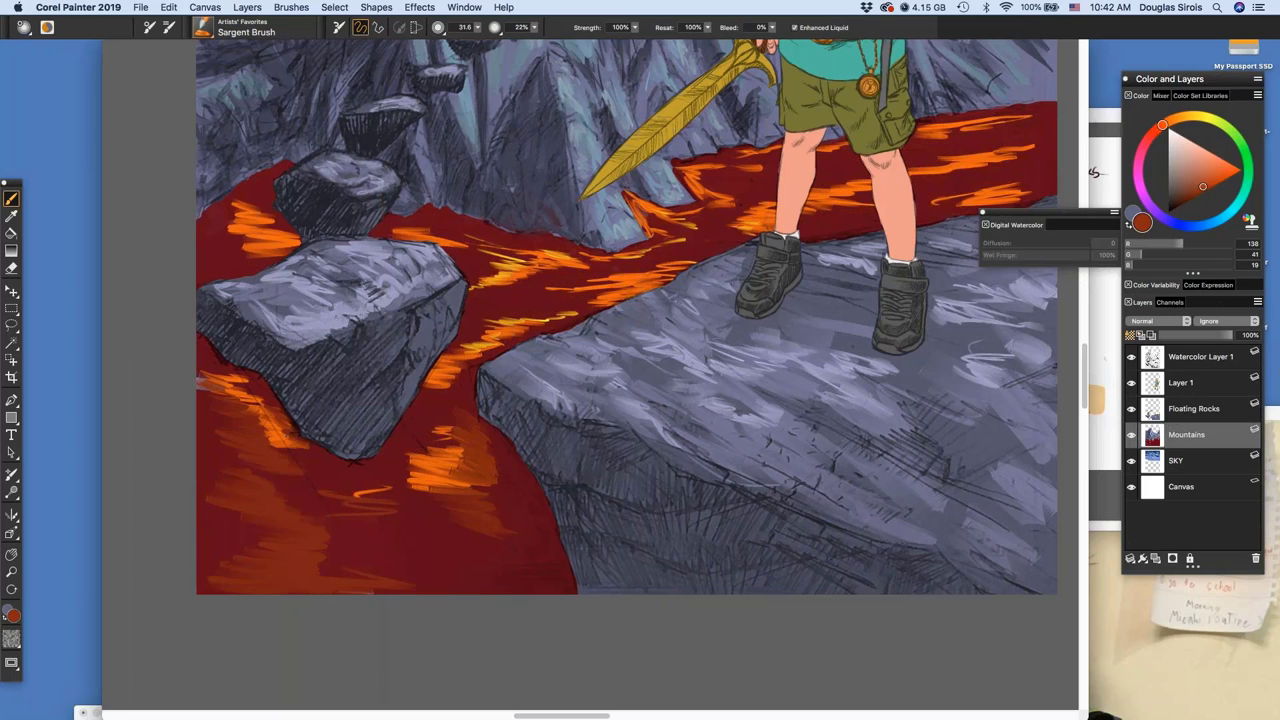
{"action": "mouse_move", "coordinate": [422, 488]}
{"action": "left_mouse_down"}
{"action": "mouse_move", "coordinate": [384, 449]}
{"action": "mouse_move", "coordinate": [426, 431]}
{"action": "left_mouse_up"}
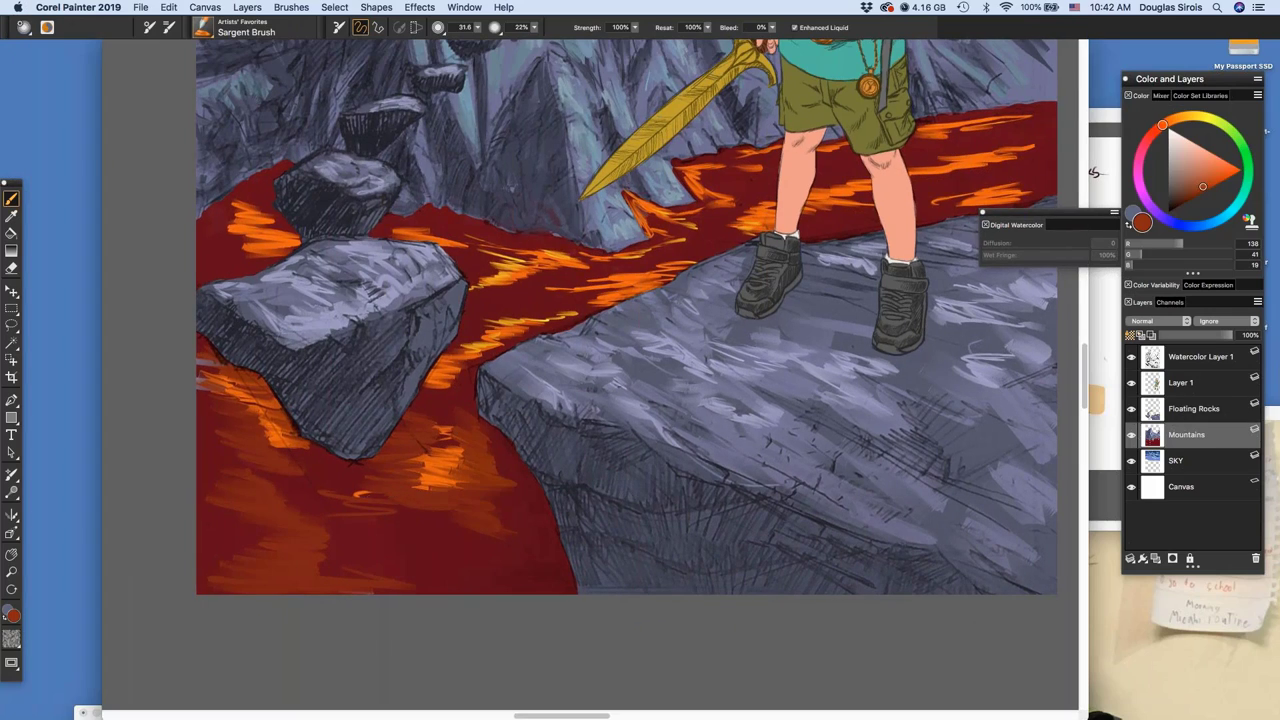
{"action": "mouse_move", "coordinate": [408, 496]}
{"action": "left_mouse_down"}
{"action": "mouse_move", "coordinate": [364, 511]}
{"action": "mouse_move", "coordinate": [408, 526]}
{"action": "left_mouse_up"}
Try collapsing the Mountains layer with the SKY layer and check the merged layer by toggling its visibility
{"action": "left_click_drag", "start_coordinate": [823, 426], "coordinate": [571, 656]}
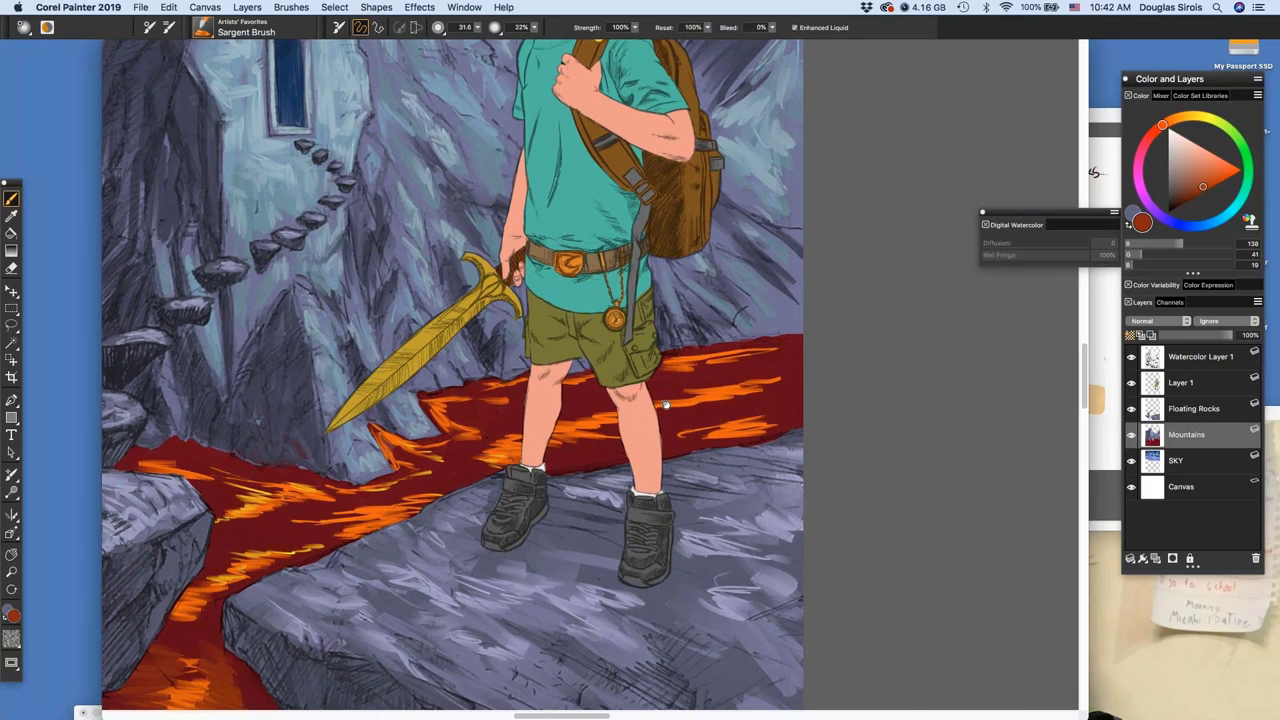
{"action": "scroll", "coordinate": [665, 404], "scroll_direction": "up", "scroll_amount": 4}
{"action": "scroll", "coordinate": [665, 404], "scroll_direction": "right", "scroll_amount": 2}
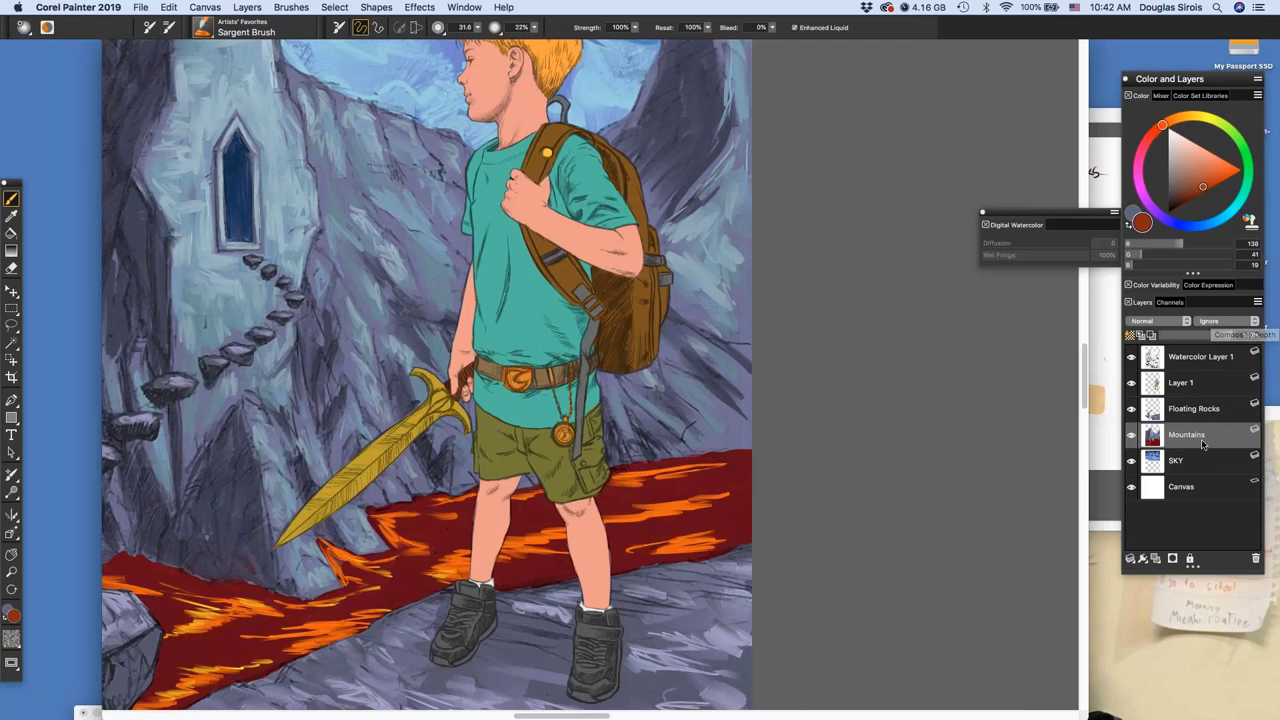
{"action": "scroll", "coordinate": [668, 337], "scroll_direction": "up", "scroll_amount": 1}
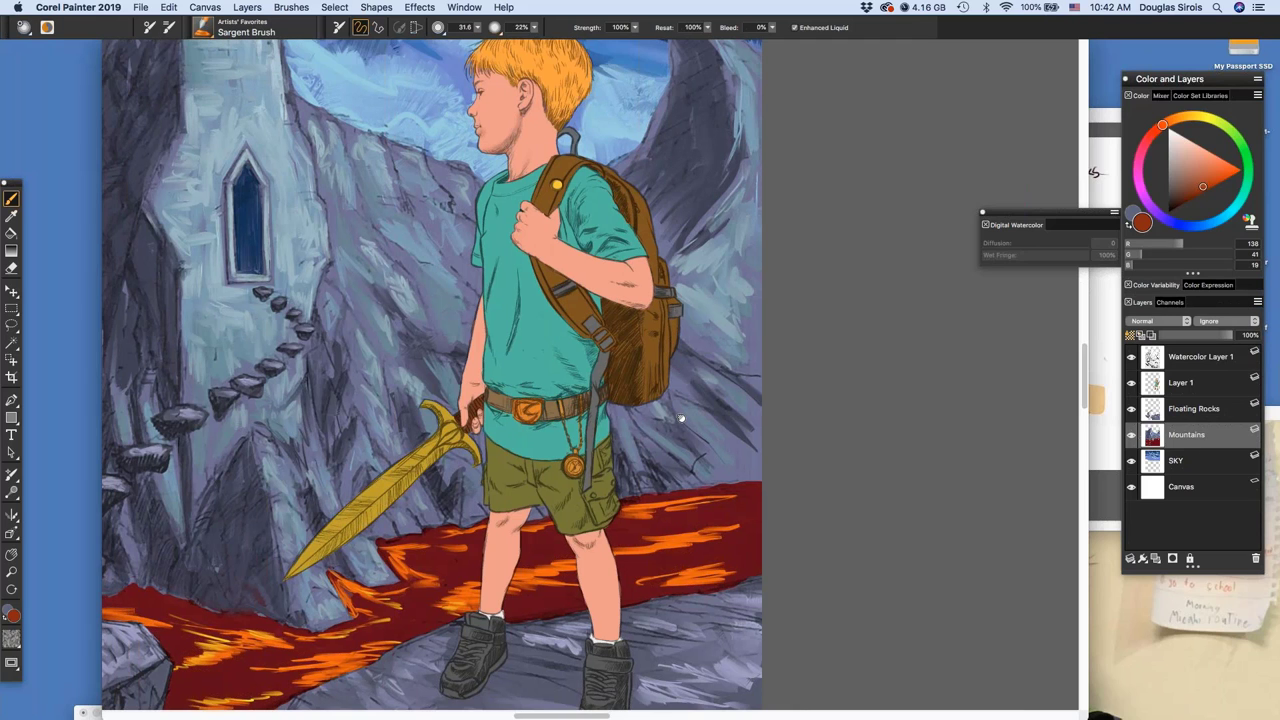
{"action": "scroll", "coordinate": [680, 418], "scroll_direction": "up", "scroll_amount": 6}
{"action": "scroll", "coordinate": [680, 418], "scroll_direction": "left", "scroll_amount": 3}
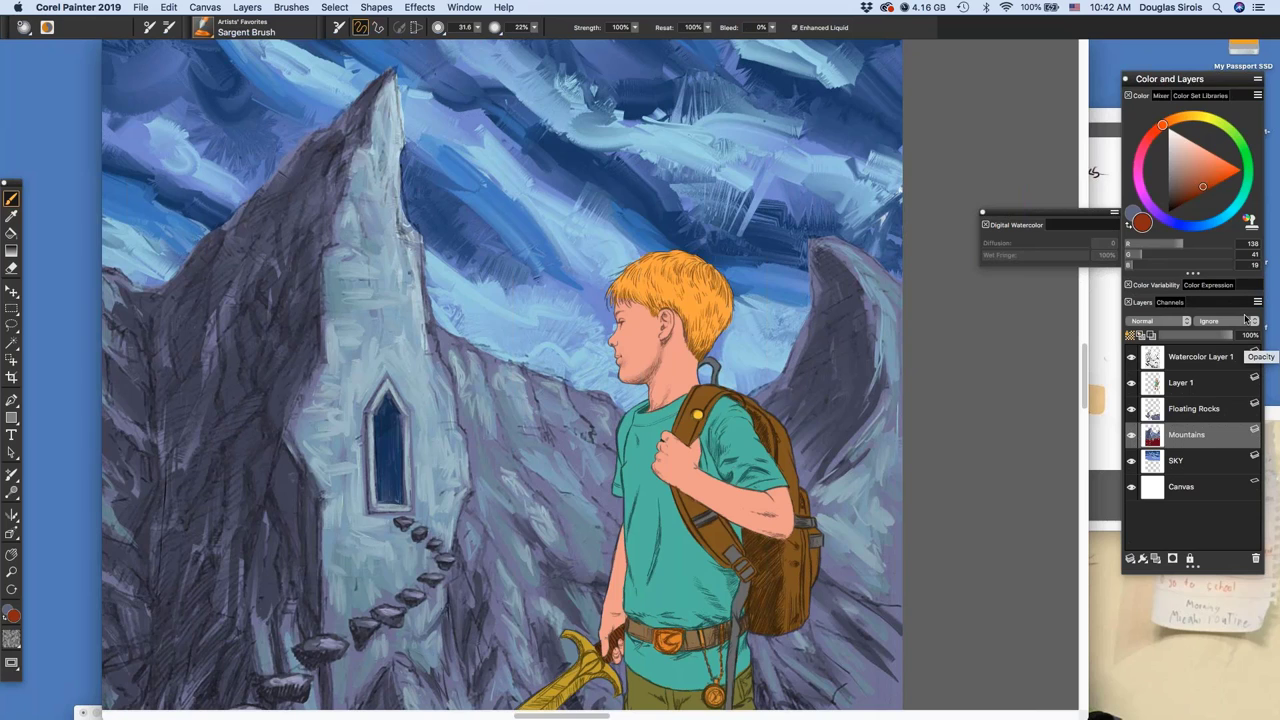
{"action": "left_click", "coordinate": [1257, 301]}
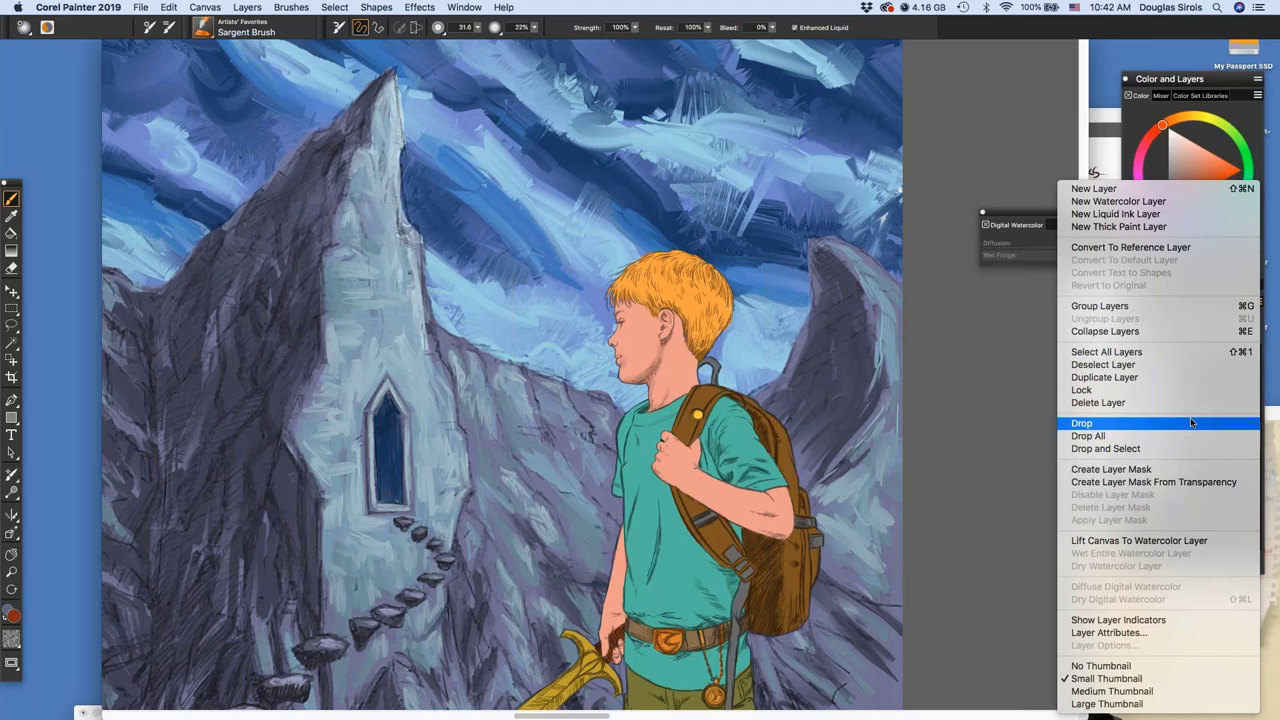
{"action": "left_click", "coordinate": [1279, 375]}
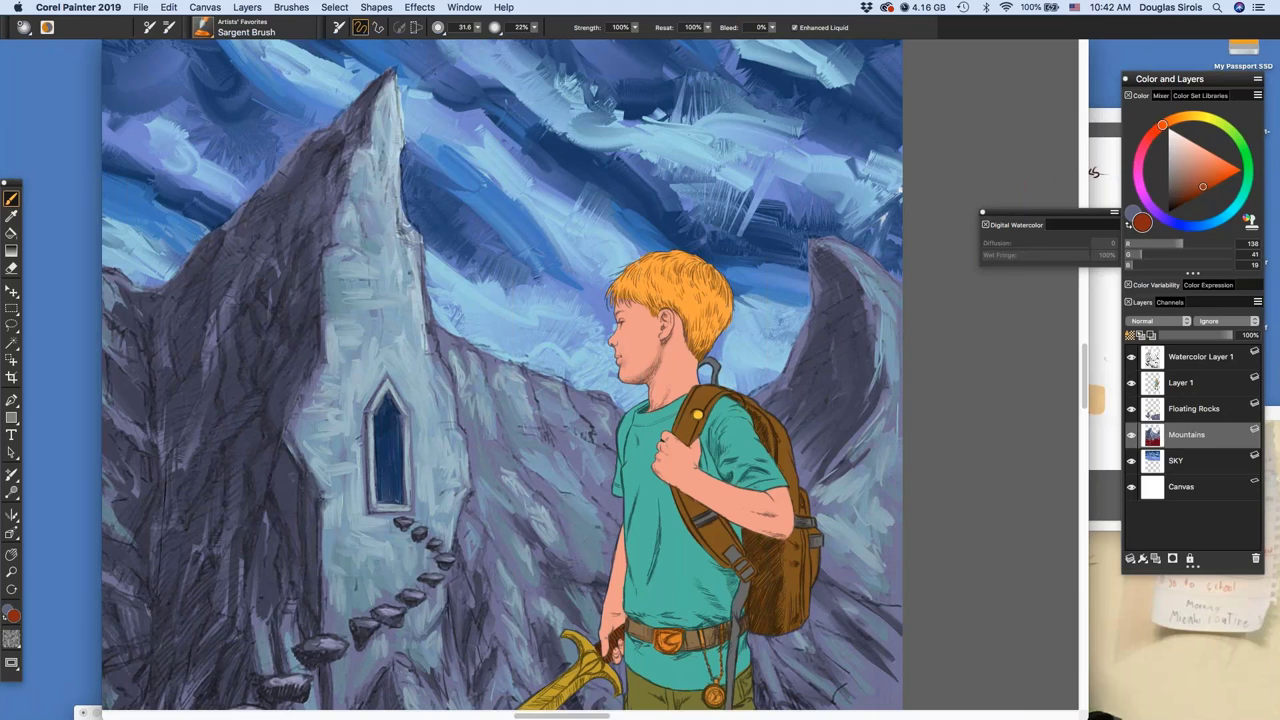
{"action": "left_click", "coordinate": [1258, 303]}
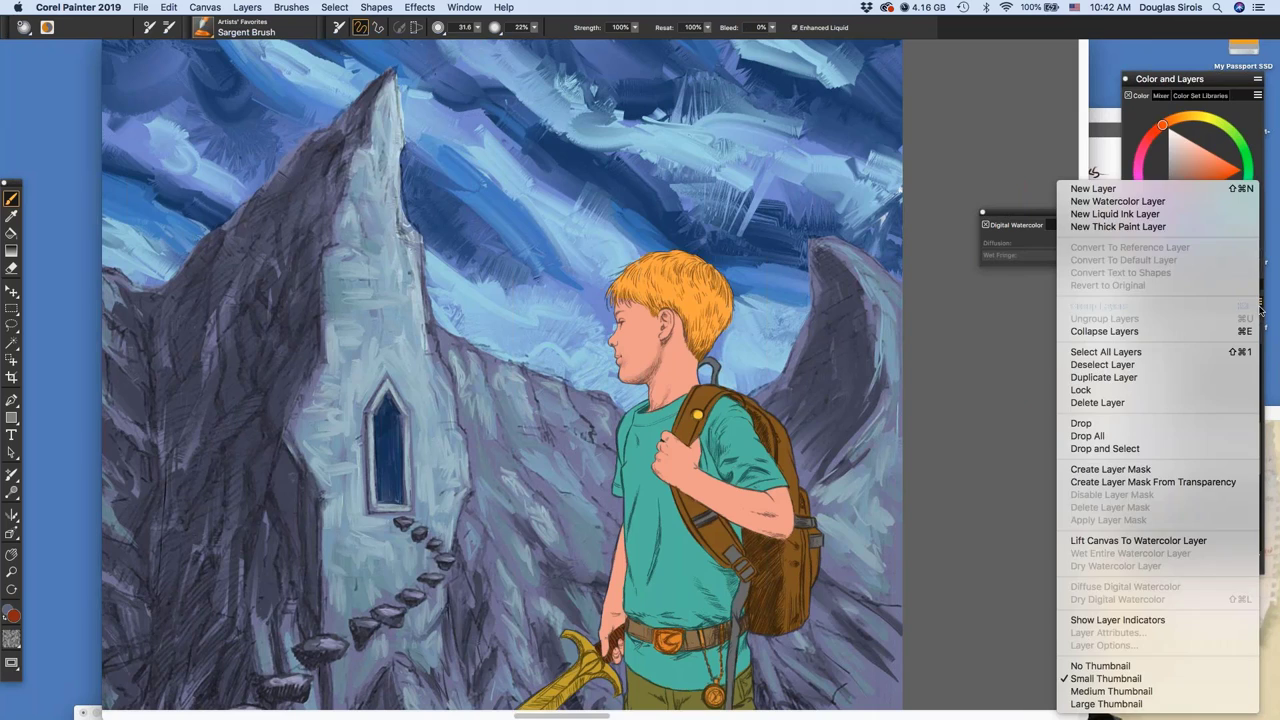
{"action": "left_click", "coordinate": [1237, 331]}
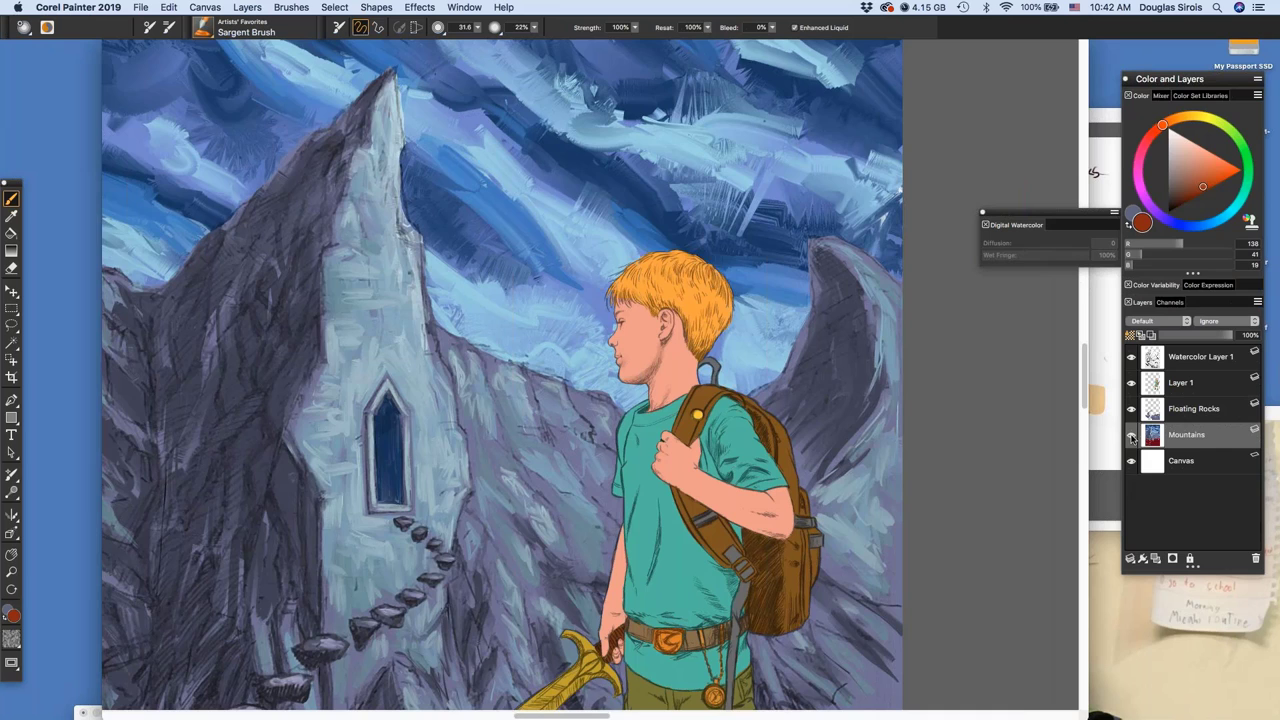
{"action": "left_click", "coordinate": [1132, 436]}
{"action": "left_click", "coordinate": [1132, 436]}
Undo the layer collapse and reselect only the Mountains layer
{"action": "key", "text": "super+c"}
{"action": "key", "text": "super+v"}
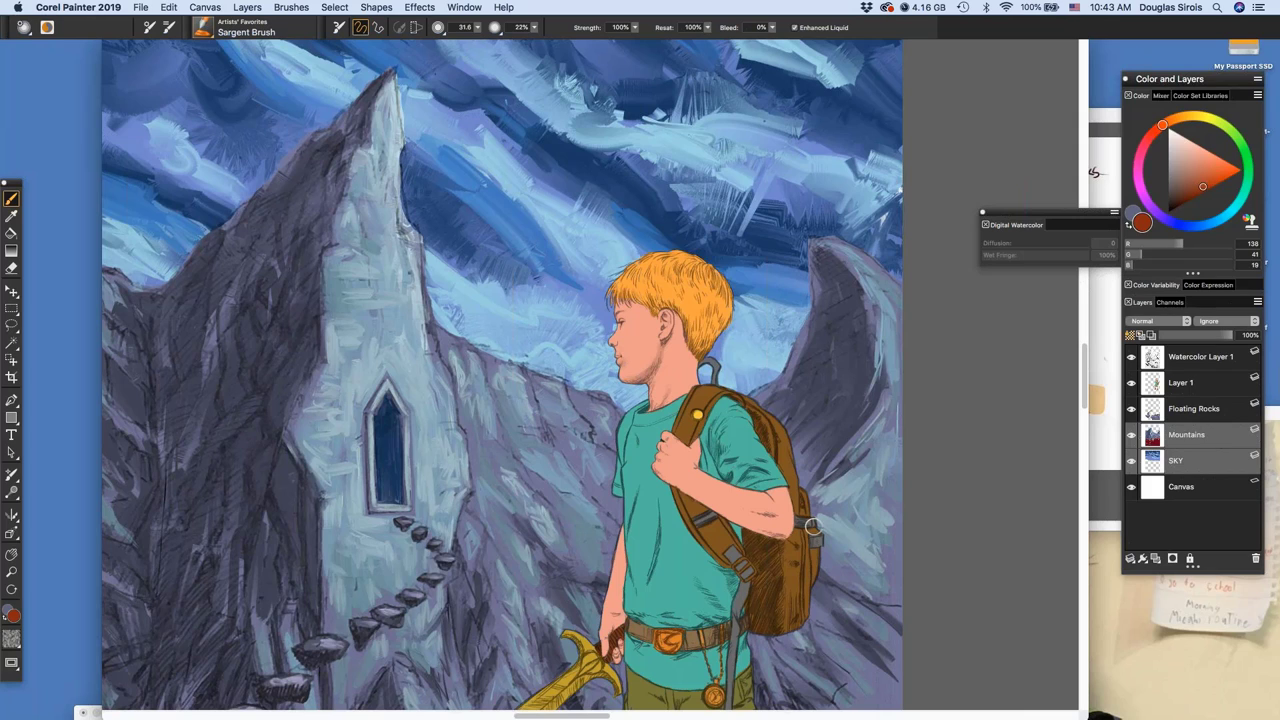
{"action": "left_click", "coordinate": [1211, 444]}
{"action": "mouse_move", "coordinate": [811, 568]}
{"action": "left_mouse_down"}
{"action": "mouse_move", "coordinate": [749, 485]}
{"action": "mouse_move", "coordinate": [651, 419]}
{"action": "mouse_move", "coordinate": [737, 425]}
{"action": "left_mouse_up"}
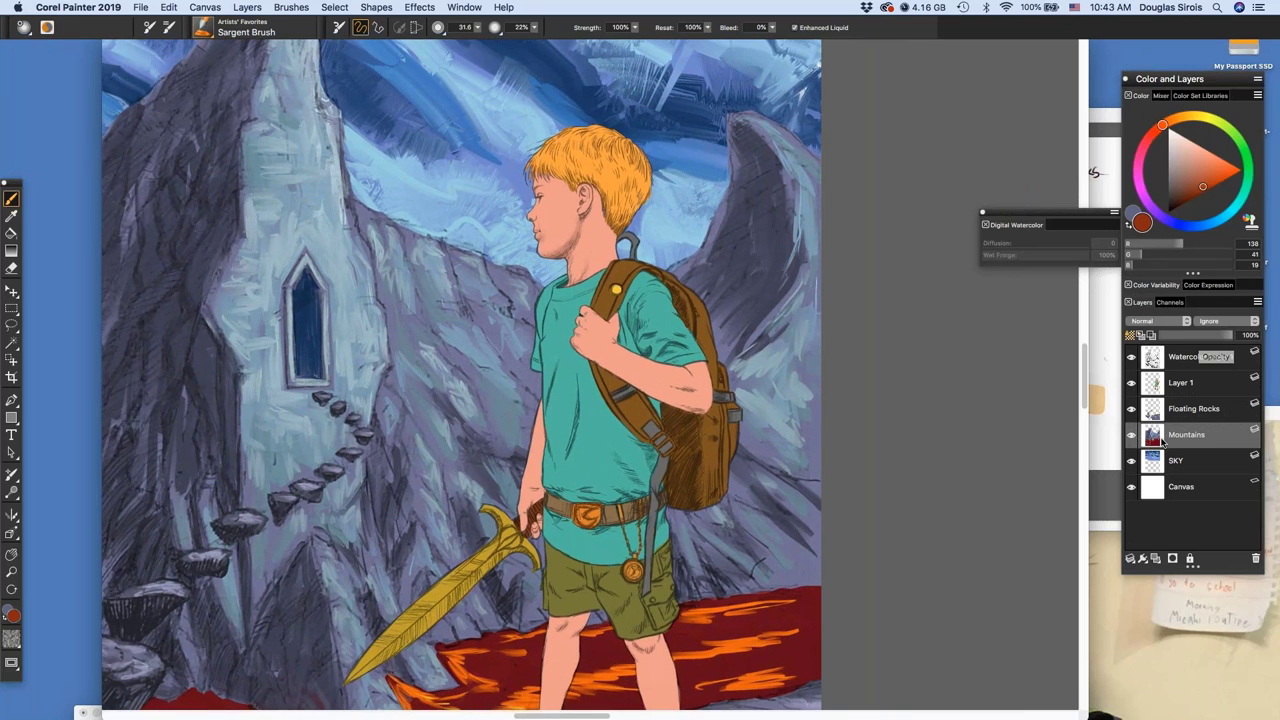
{"action": "left_click_drag", "start_coordinate": [586, 484], "coordinate": [661, 250]}
{"action": "scroll", "coordinate": [660, 250], "scroll_direction": "down", "scroll_amount": 2}
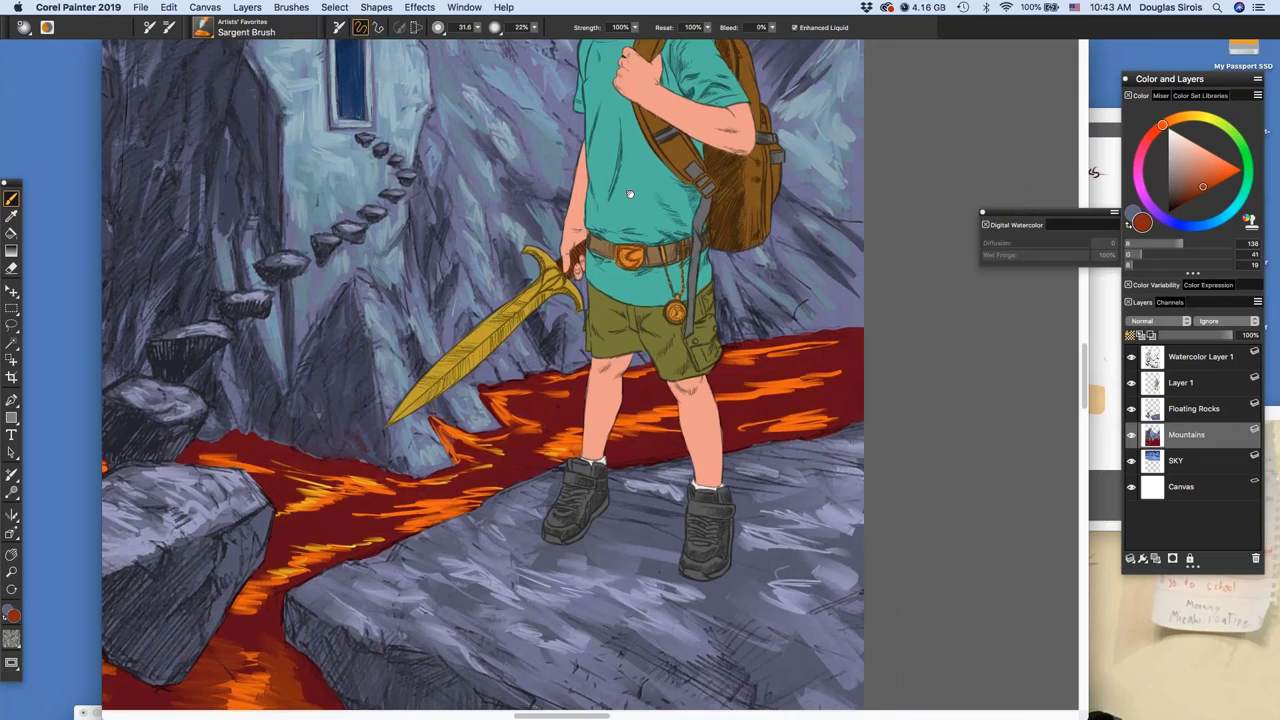
{"action": "mouse_move", "coordinate": [630, 194]}
{"action": "left_mouse_down"}
{"action": "mouse_move", "coordinate": [674, 554]}
{"action": "mouse_move", "coordinate": [664, 568]}
{"action": "left_mouse_up"}
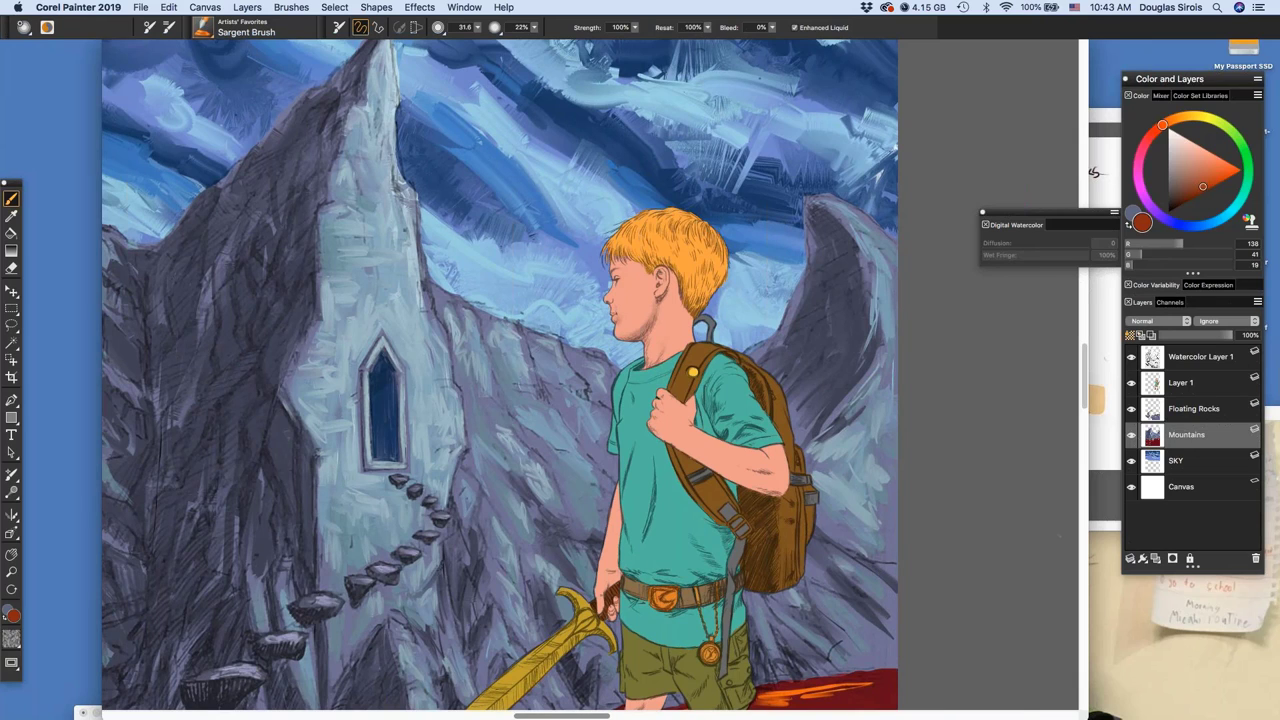
Adjust the colors of Layer 1 using Uniform Color, with Saturation at -51% and Value at -51%
{"action": "left_click", "coordinate": [1213, 390]}
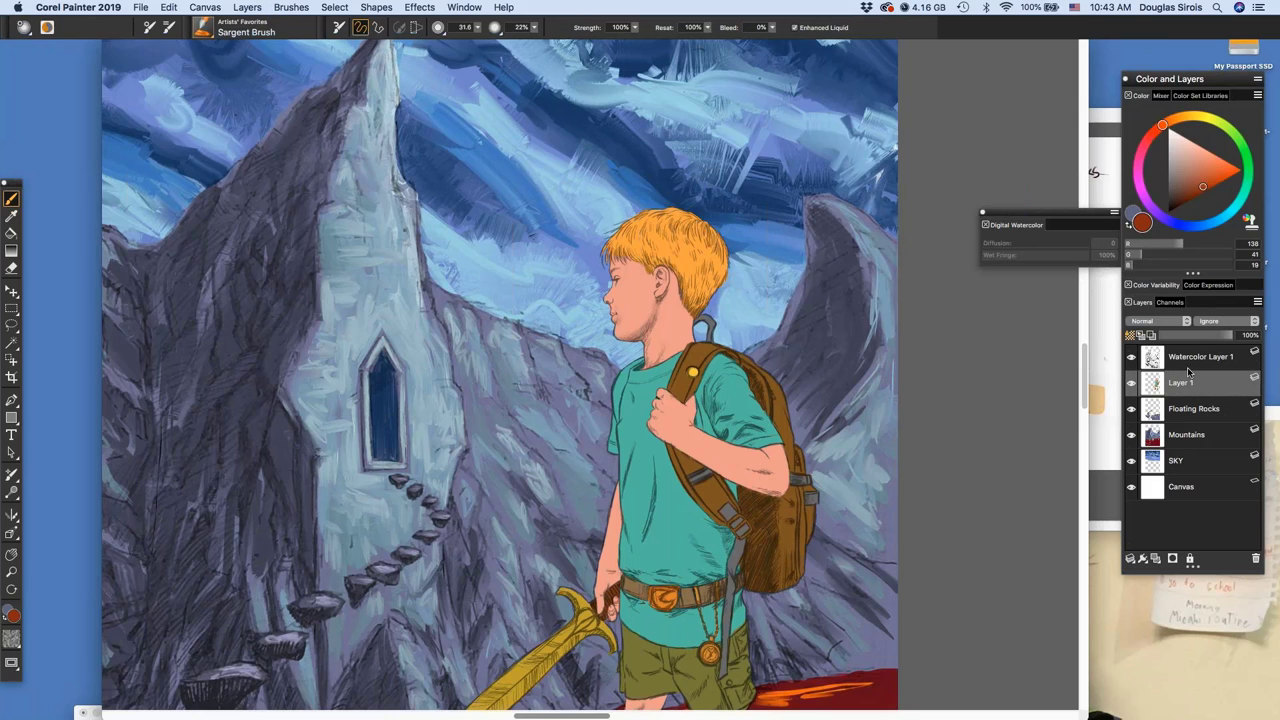
{"action": "left_click", "coordinate": [335, 7]}
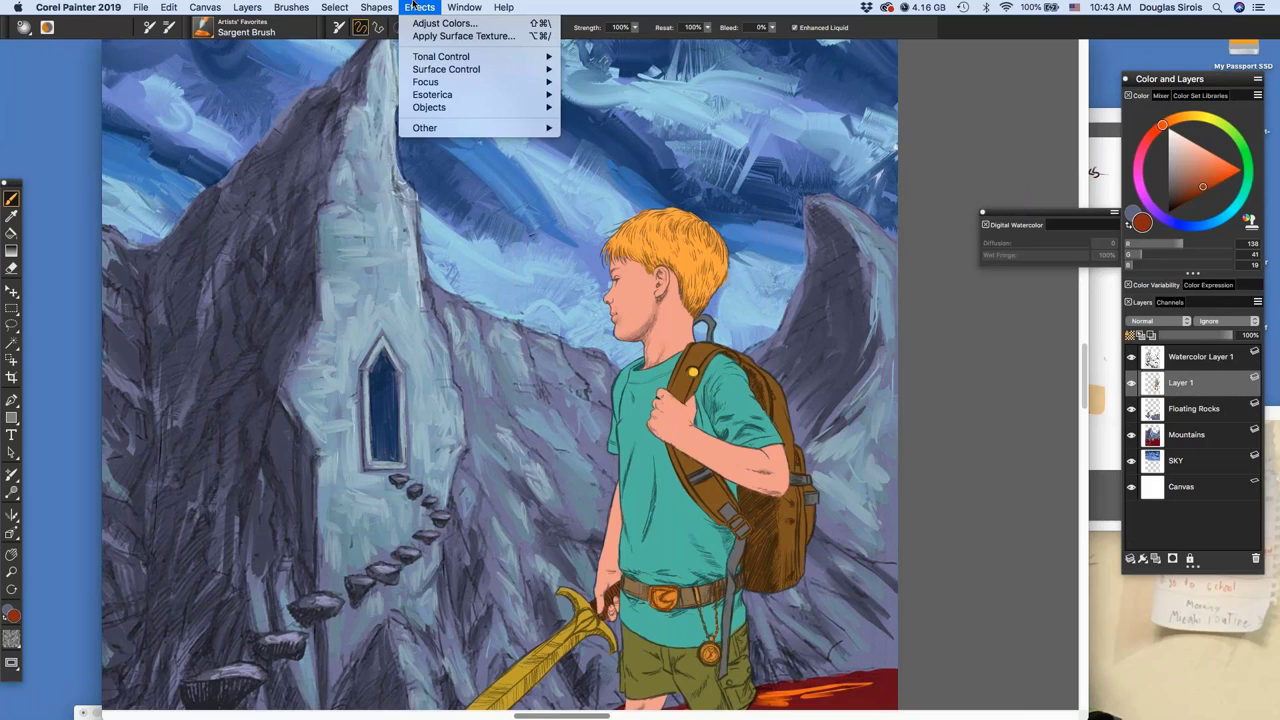
{"action": "left_click", "coordinate": [412, 6]}
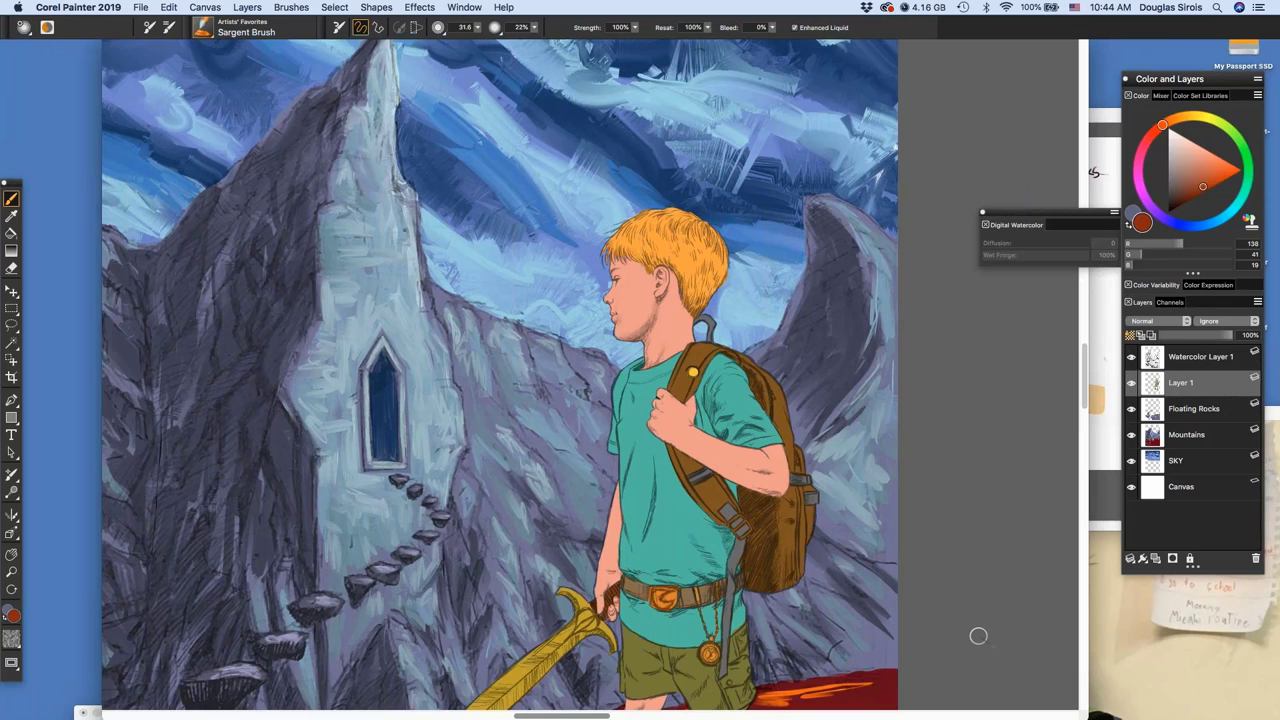
{"action": "left_click", "coordinate": [379, 9]}
{"action": "left_click", "coordinate": [393, 12]}
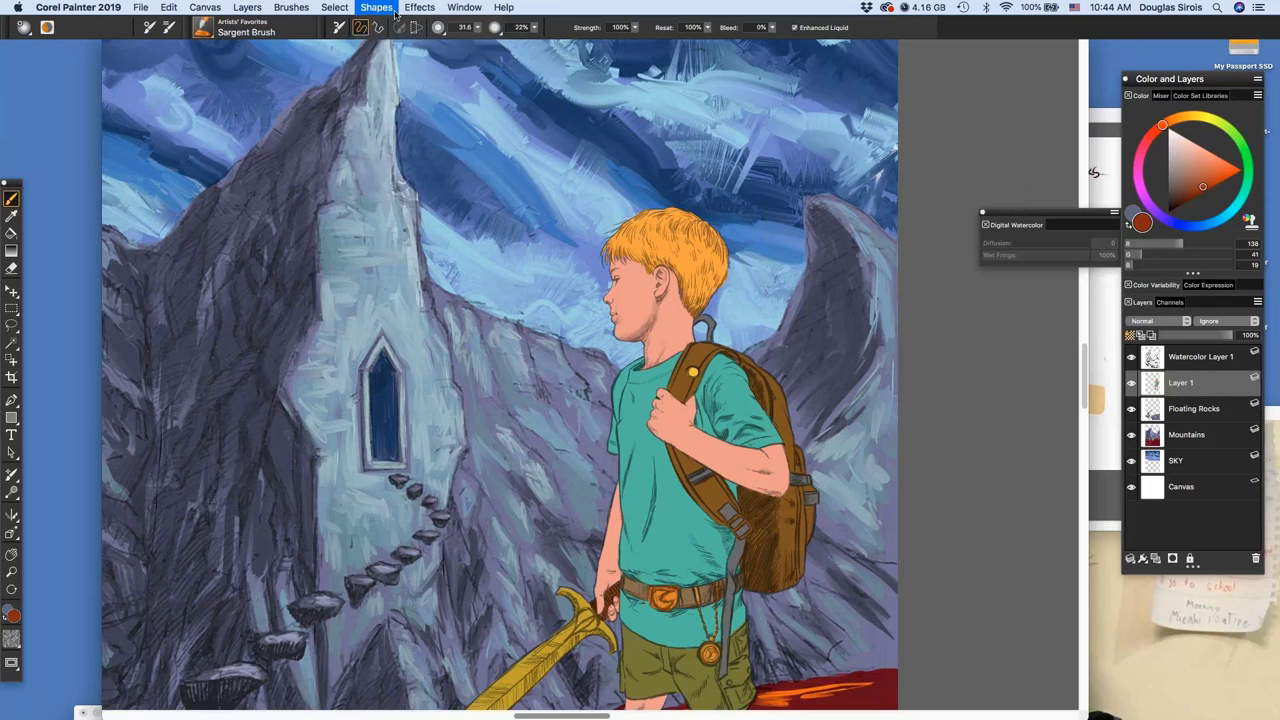
{"action": "left_click", "coordinate": [1104, 118]}
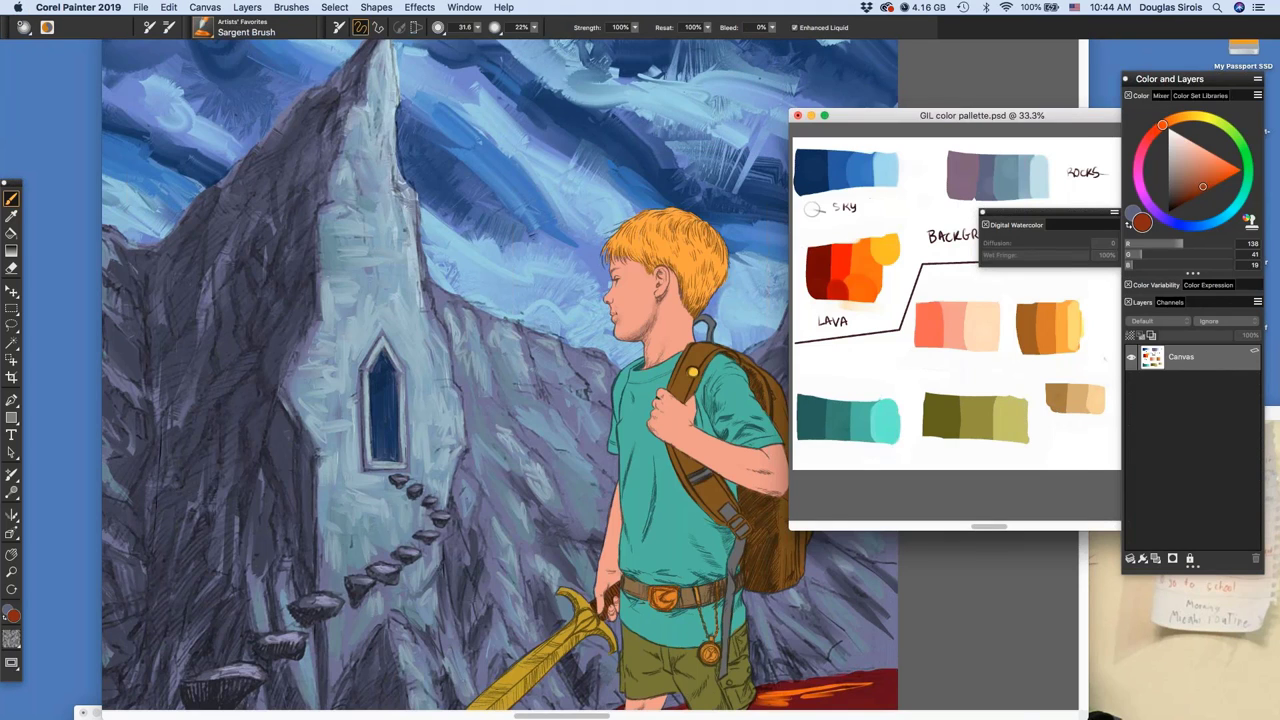
{"action": "left_click", "coordinate": [419, 7]}
{"action": "mouse_move", "coordinate": [441, 56]}
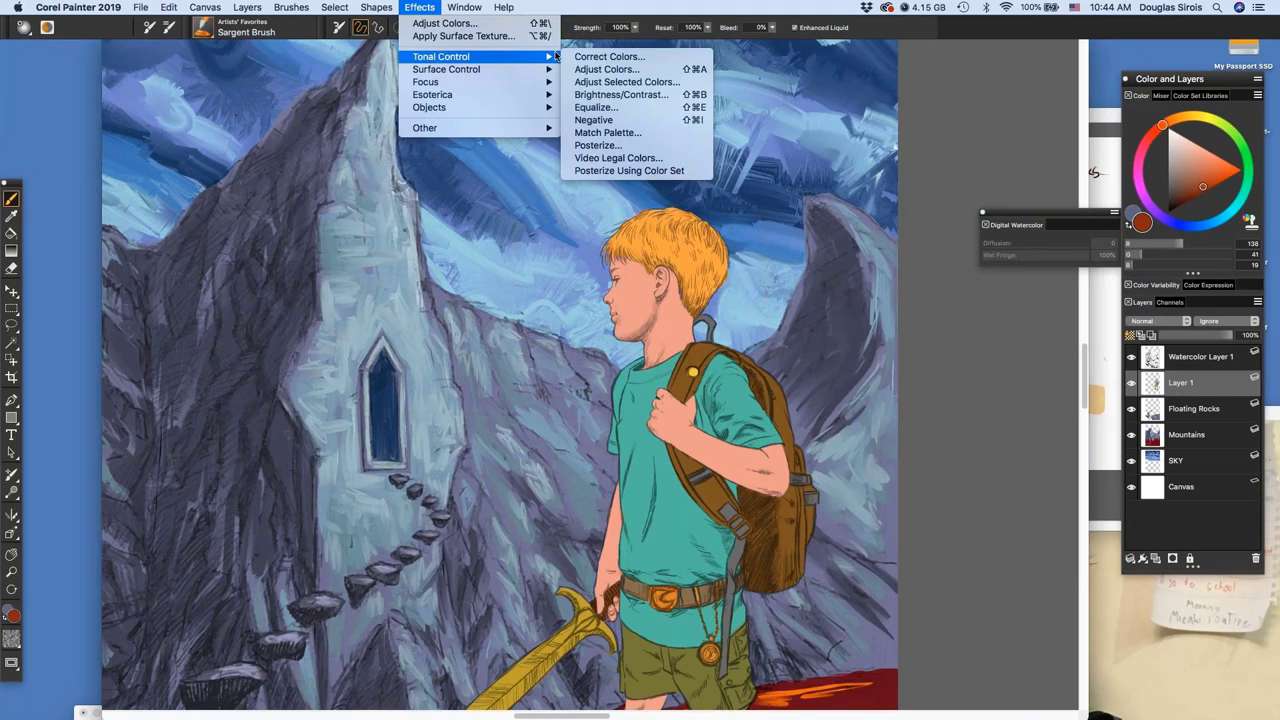
{"action": "left_click", "coordinate": [655, 70]}
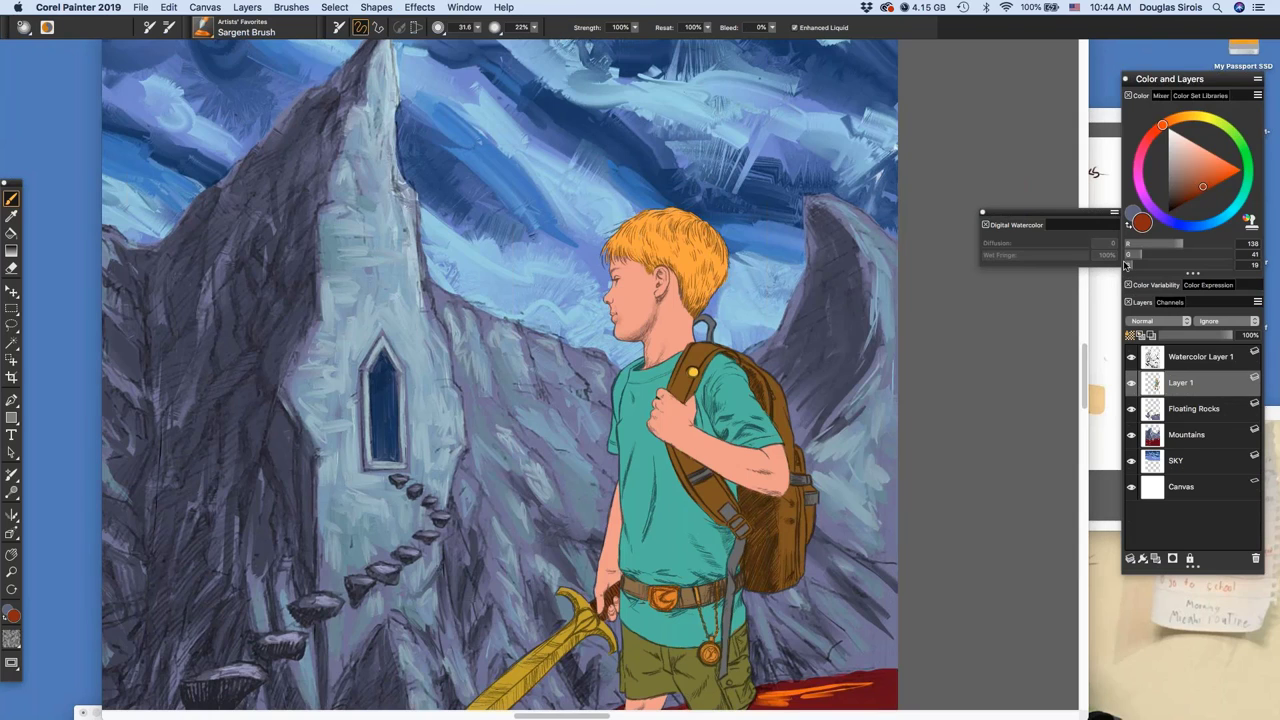
{"action": "left_click_drag", "start_coordinate": [743, 165], "coordinate": [992, 81]}
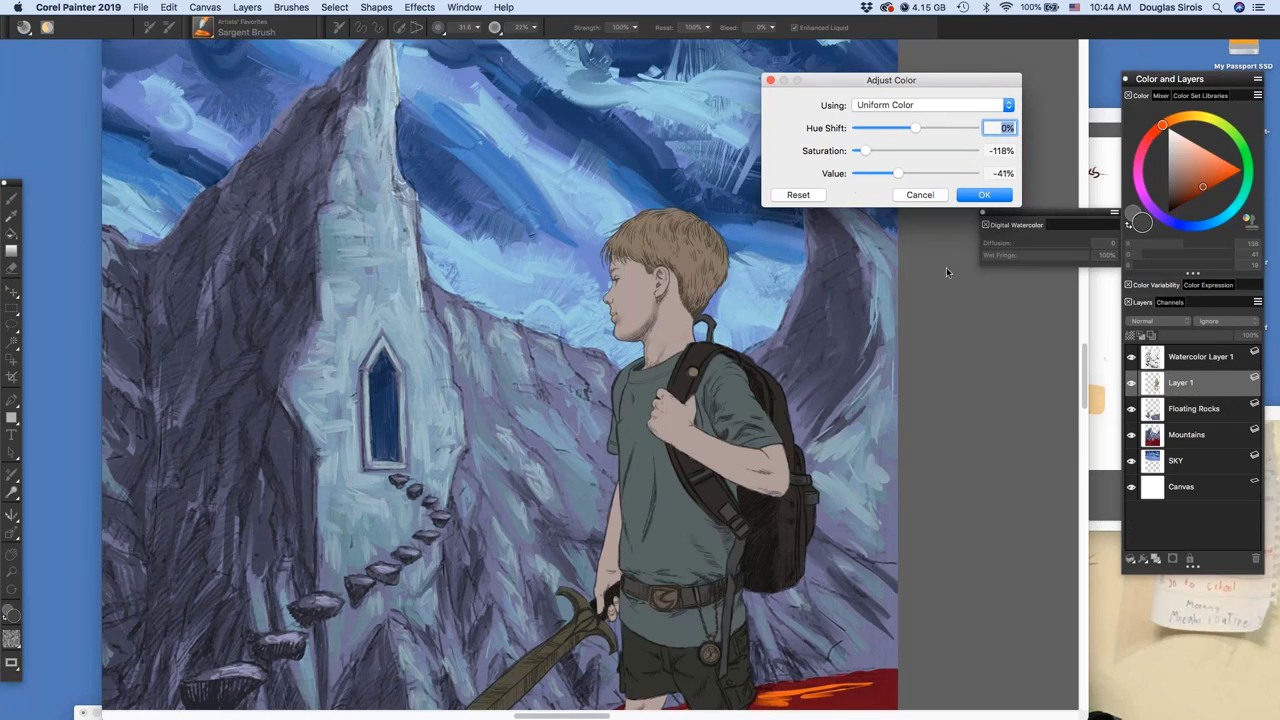
{"action": "left_click_drag", "start_coordinate": [866, 151], "coordinate": [911, 174]}
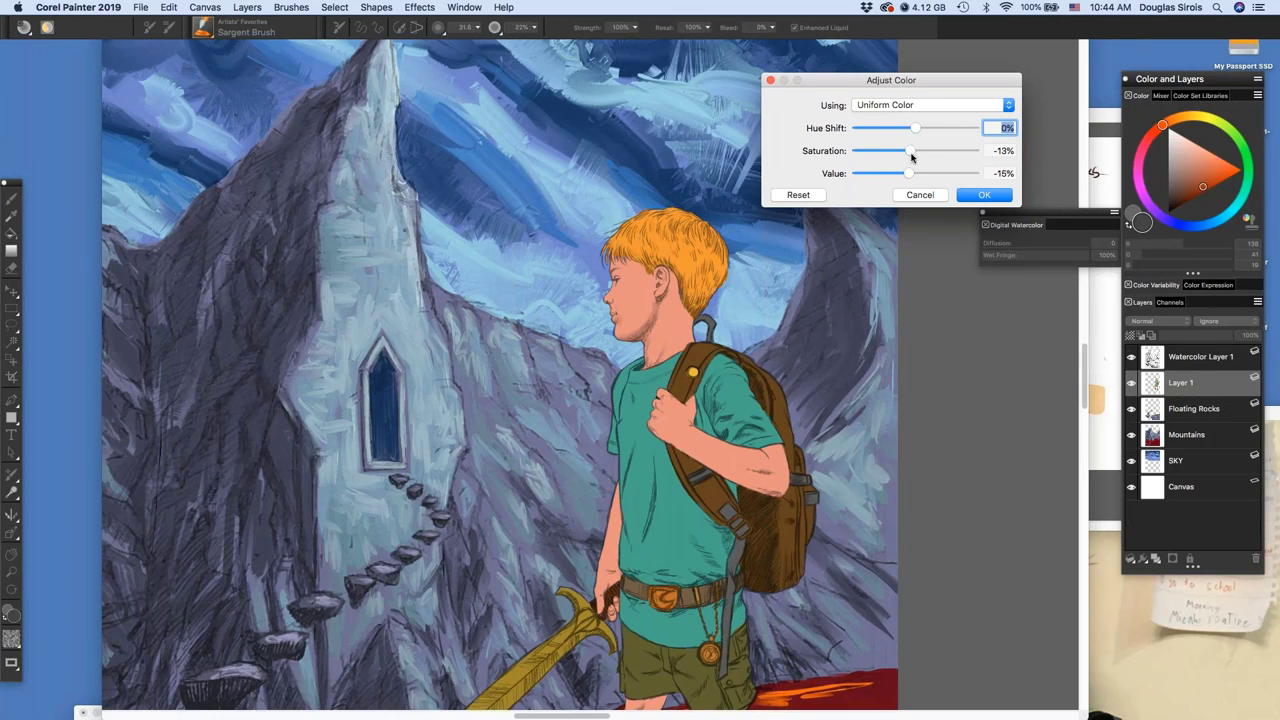
{"action": "left_click_drag", "start_coordinate": [908, 174], "coordinate": [899, 174]}
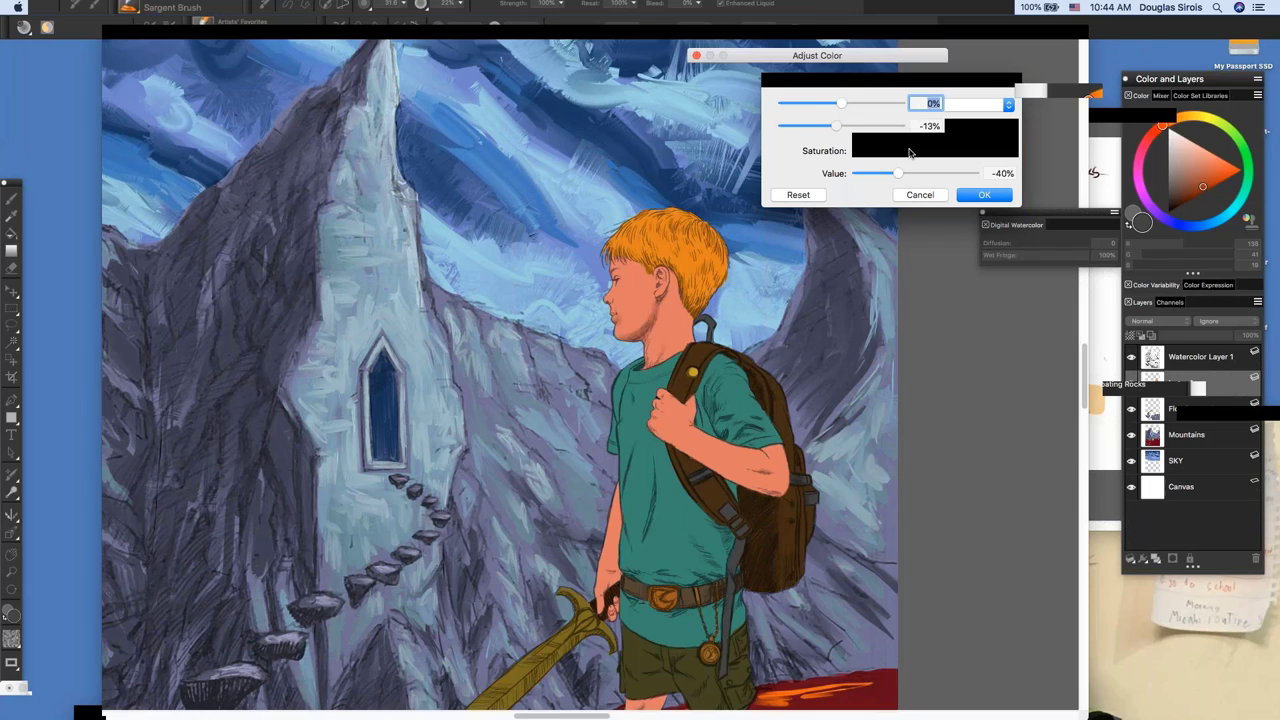
{"action": "left_click_drag", "start_coordinate": [897, 151], "coordinate": [893, 174]}
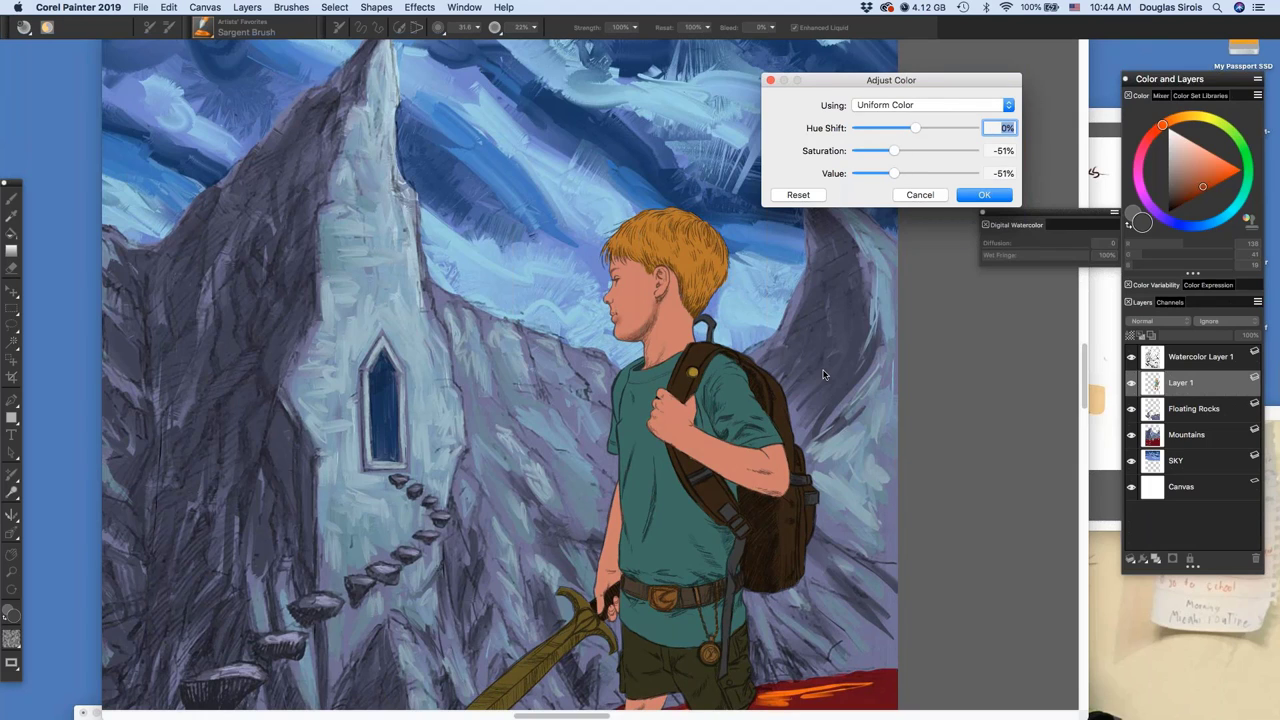
{"action": "left_click", "coordinate": [995, 197]}
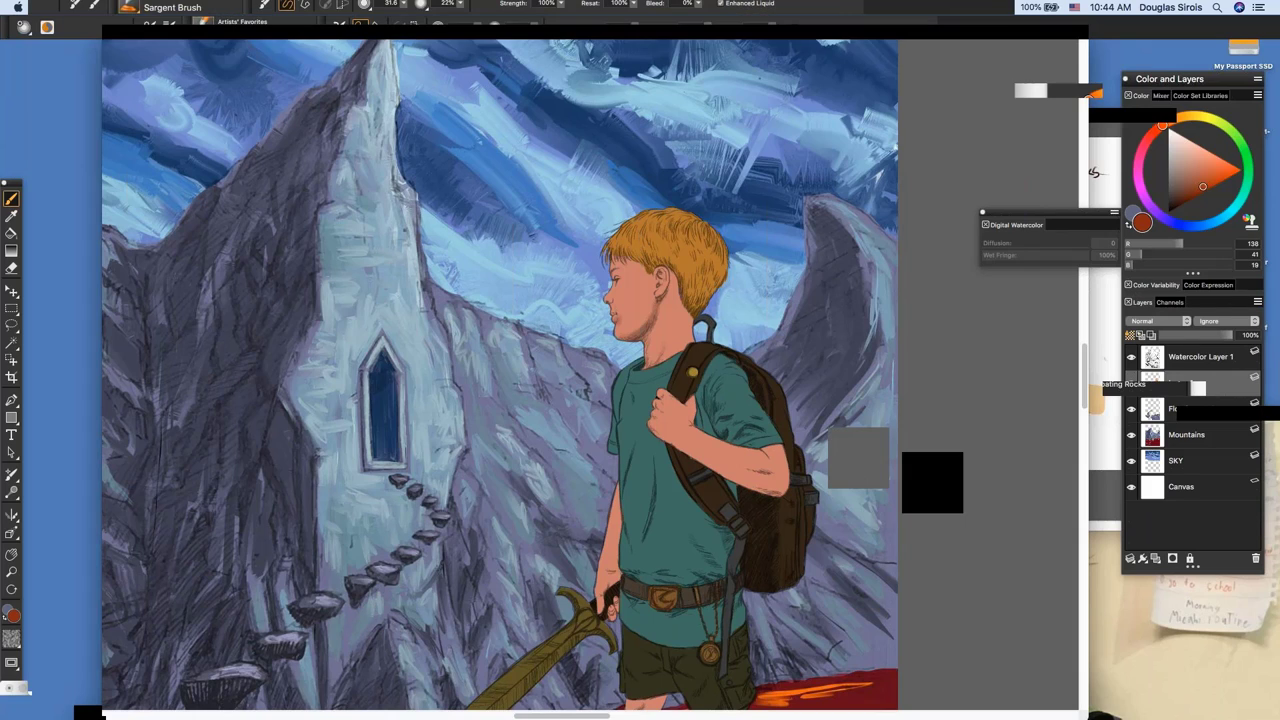
Sample the middle pink skin swatch from the GIL color palette document, mute it to RGB 215, 148, 135, and return to the boy's head
{"action": "left_click", "coordinate": [1115, 288]}
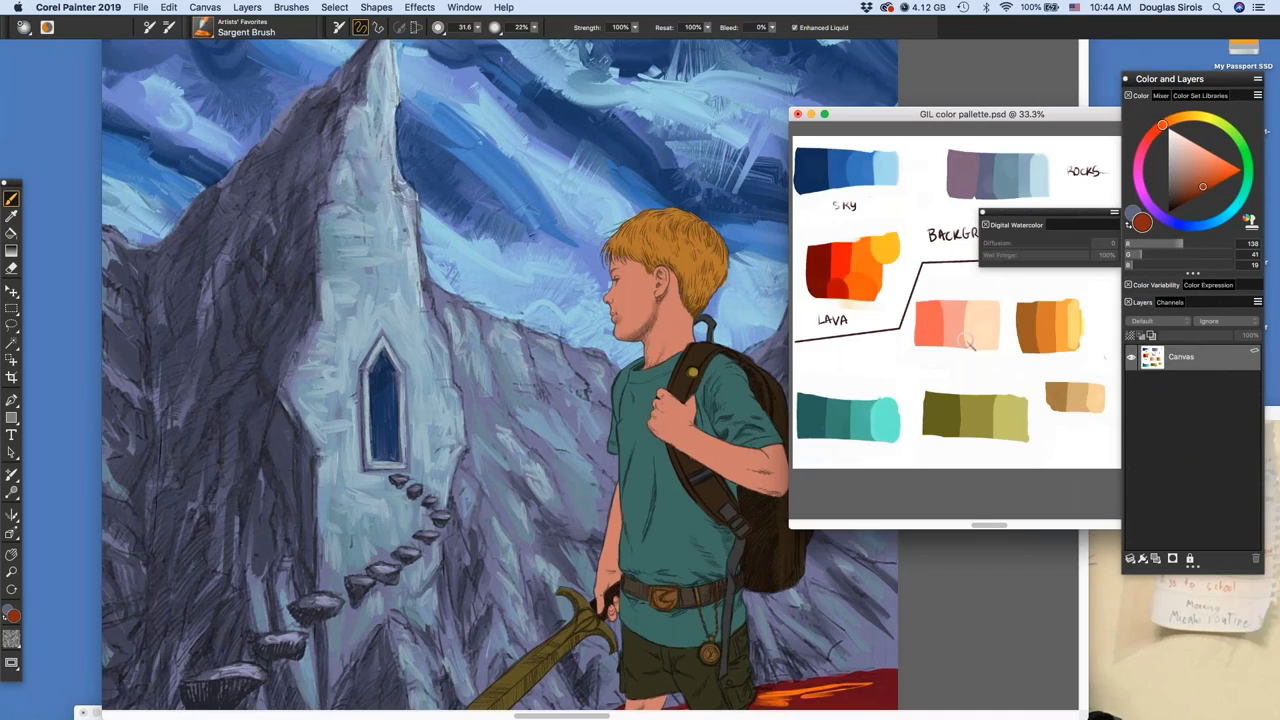
{"action": "left_click", "coordinate": [961, 319], "text": "alt"}
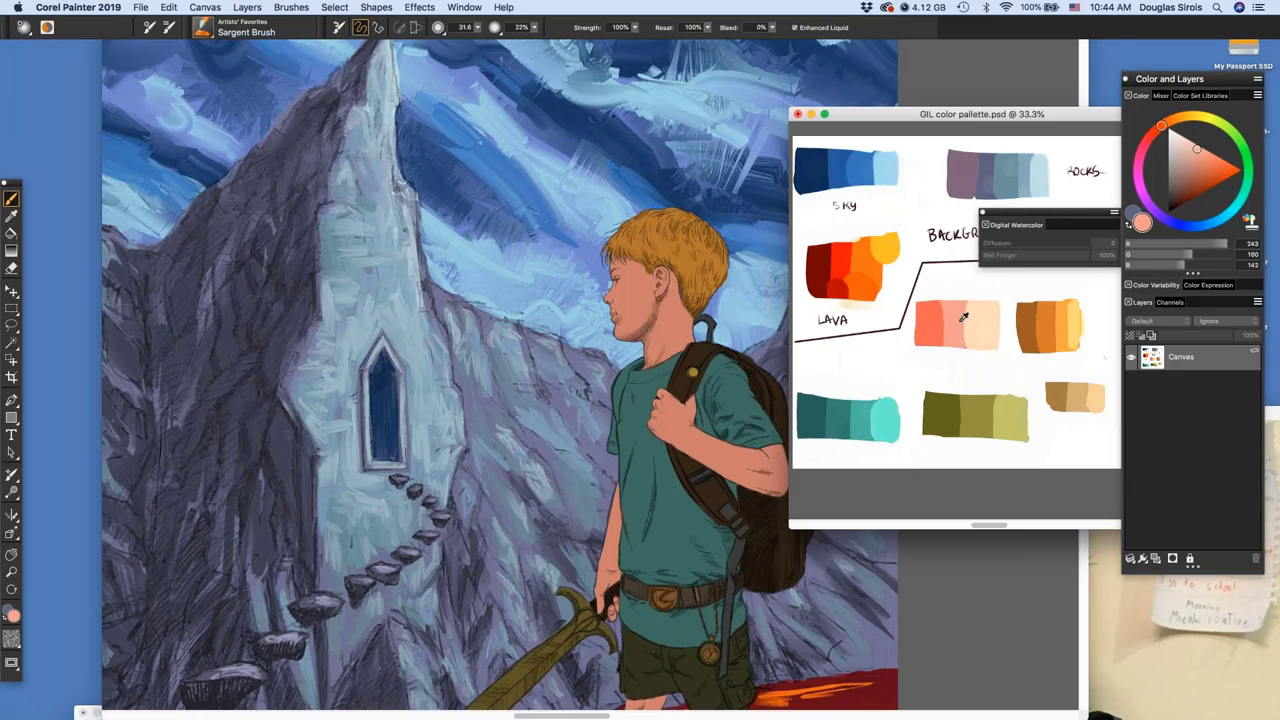
{"action": "left_click", "coordinate": [1191, 155]}
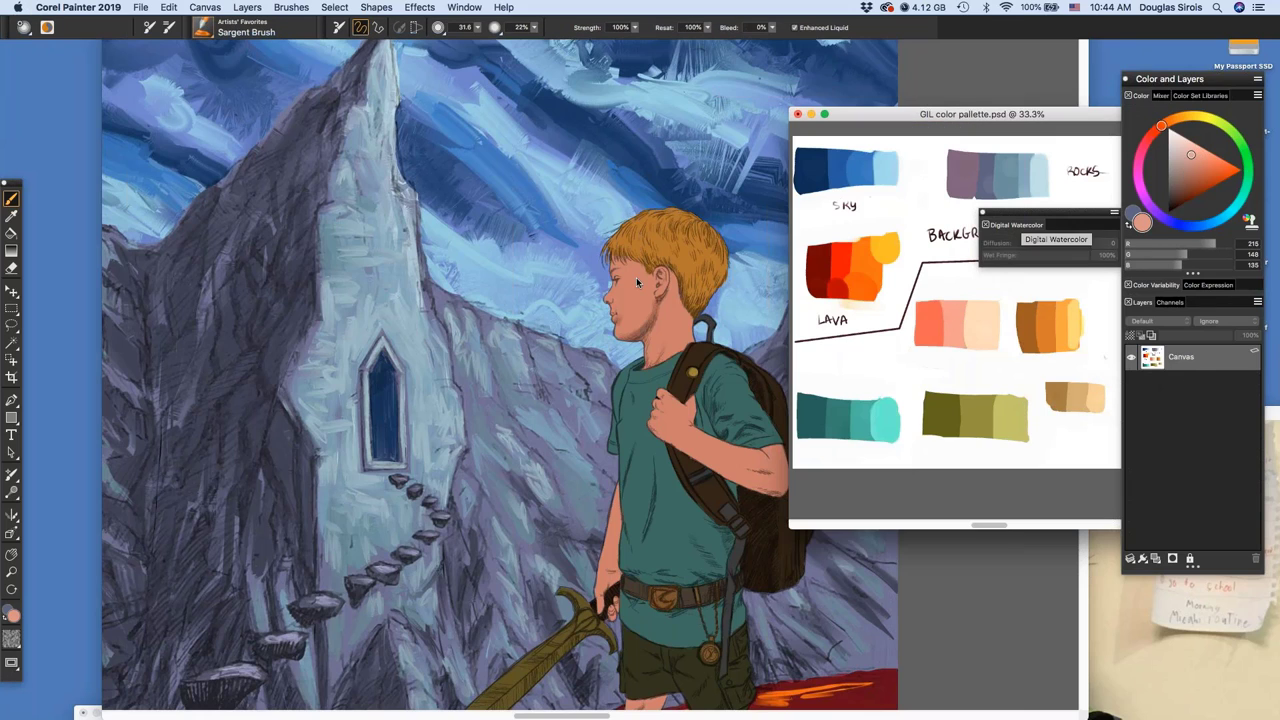
{"action": "left_click", "coordinate": [608, 316]}
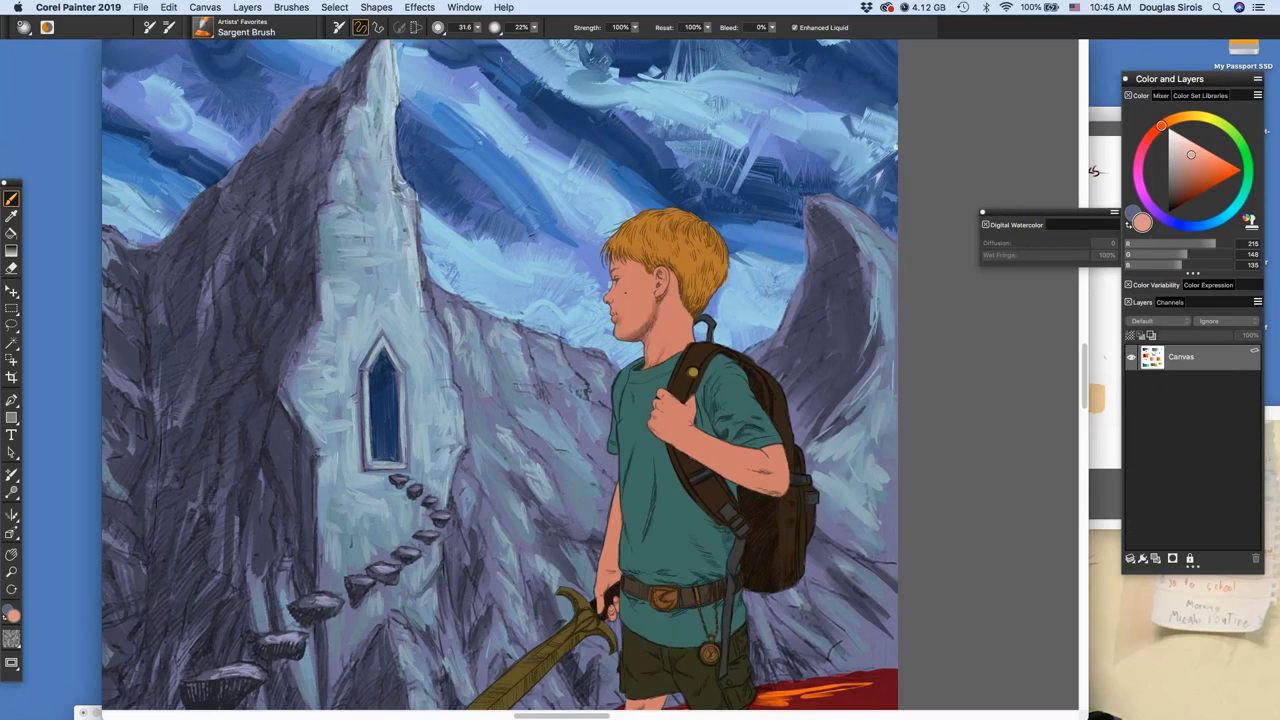
{"action": "scroll", "coordinate": [626, 292], "scroll_direction": "down", "scroll_amount": 1}
{"action": "scroll", "coordinate": [645, 301], "scroll_direction": "up", "scroll_amount": 3}
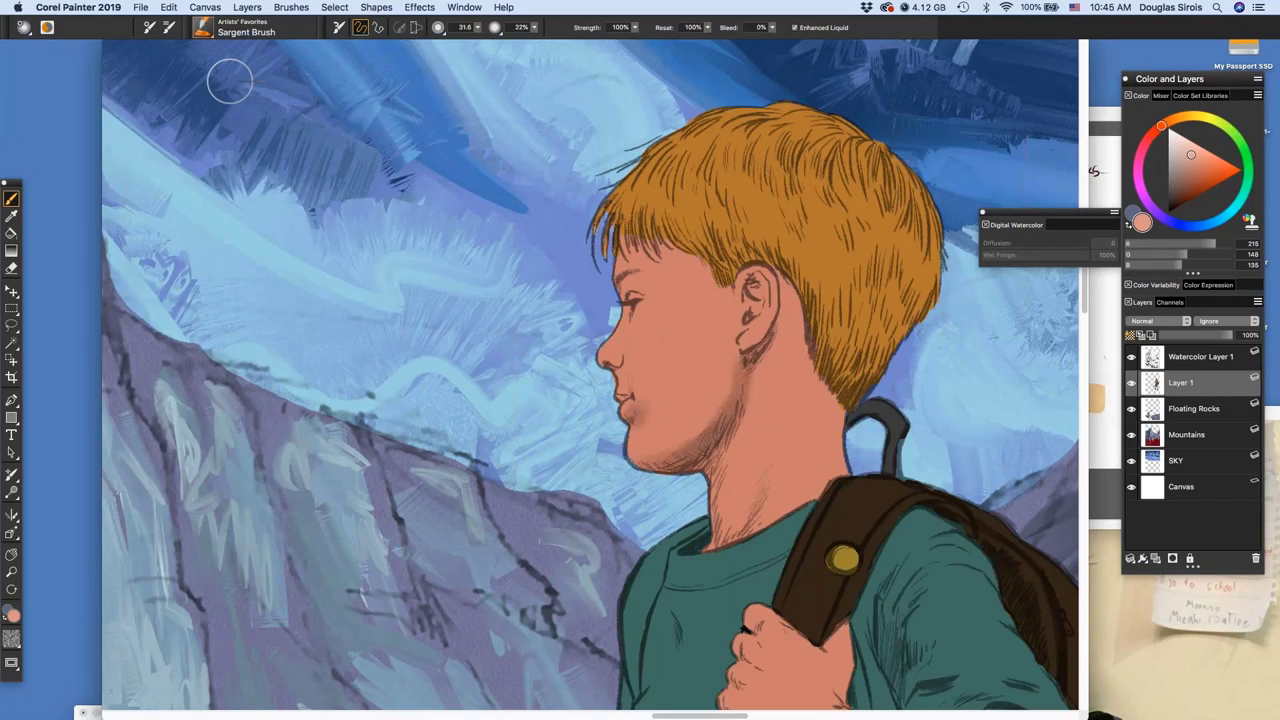
Choose the Grainy Jitter Sponge brush from the FAVORITES category
{"action": "left_click", "coordinate": [222, 29]}
{"action": "key", "text": "super+m"}
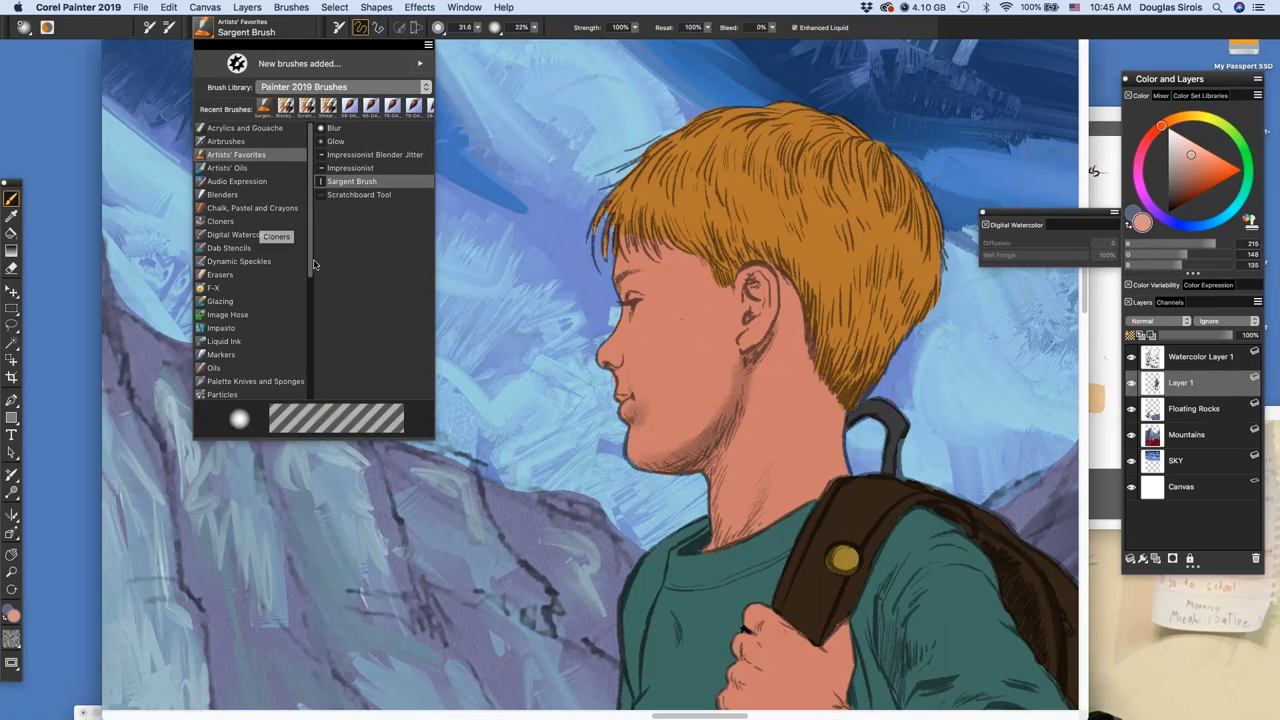
{"action": "left_click_drag", "start_coordinate": [311, 266], "coordinate": [309, 298]}
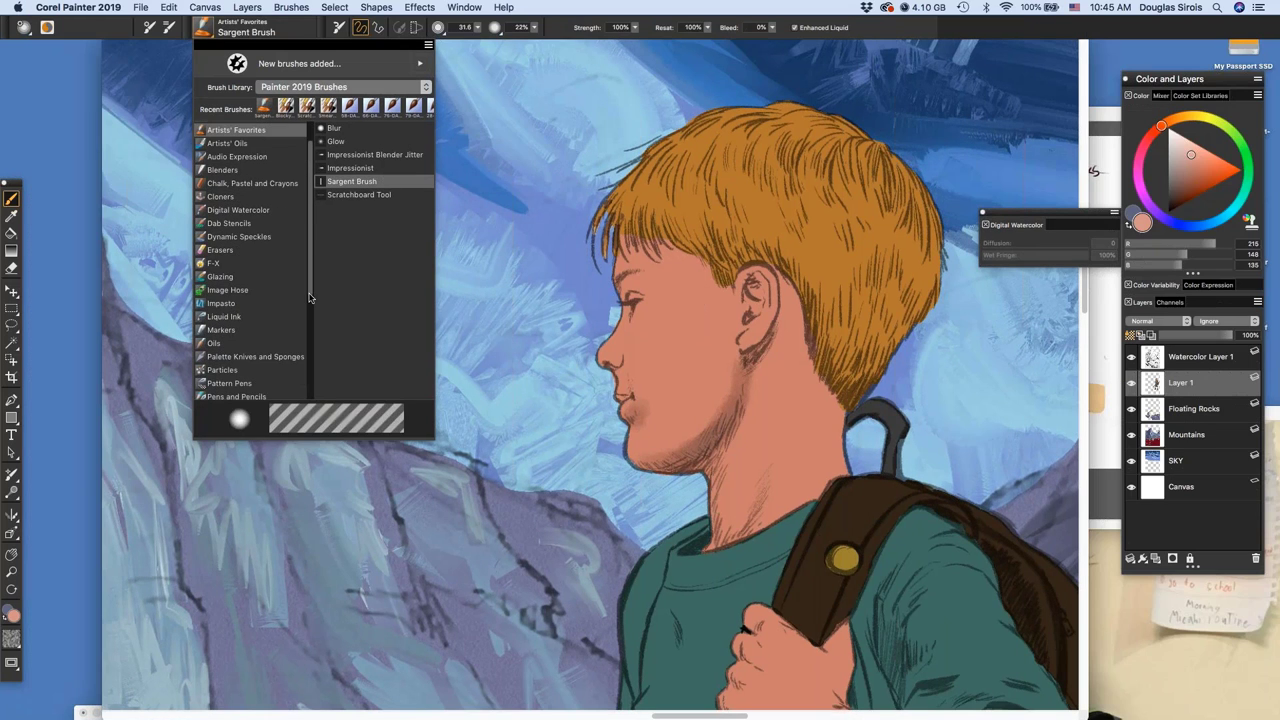
{"action": "scroll", "coordinate": [310, 297], "scroll_direction": "down", "scroll_amount": 5}
{"action": "left_click_drag", "start_coordinate": [307, 350], "coordinate": [308, 388]}
{"action": "left_click", "coordinate": [227, 380]}
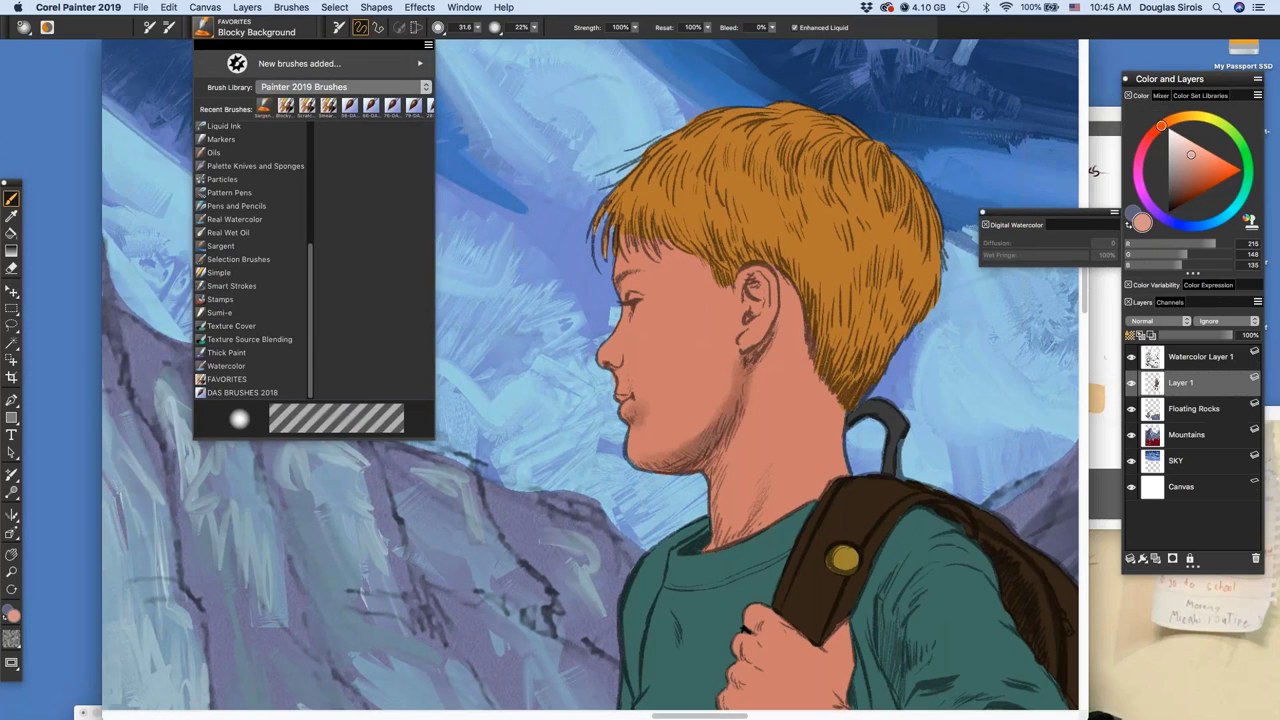
{"action": "scroll", "coordinate": [306, 350], "scroll_direction": "down", "scroll_amount": 2}
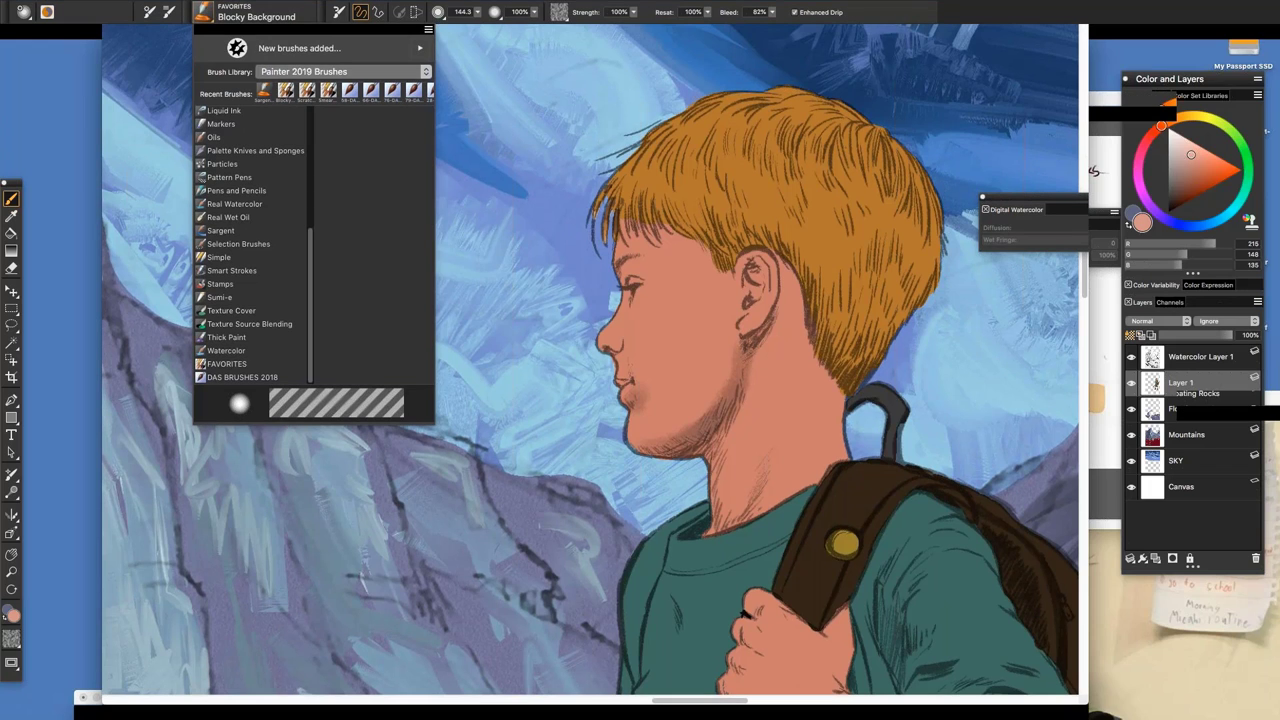
{"action": "left_click", "coordinate": [226, 363]}
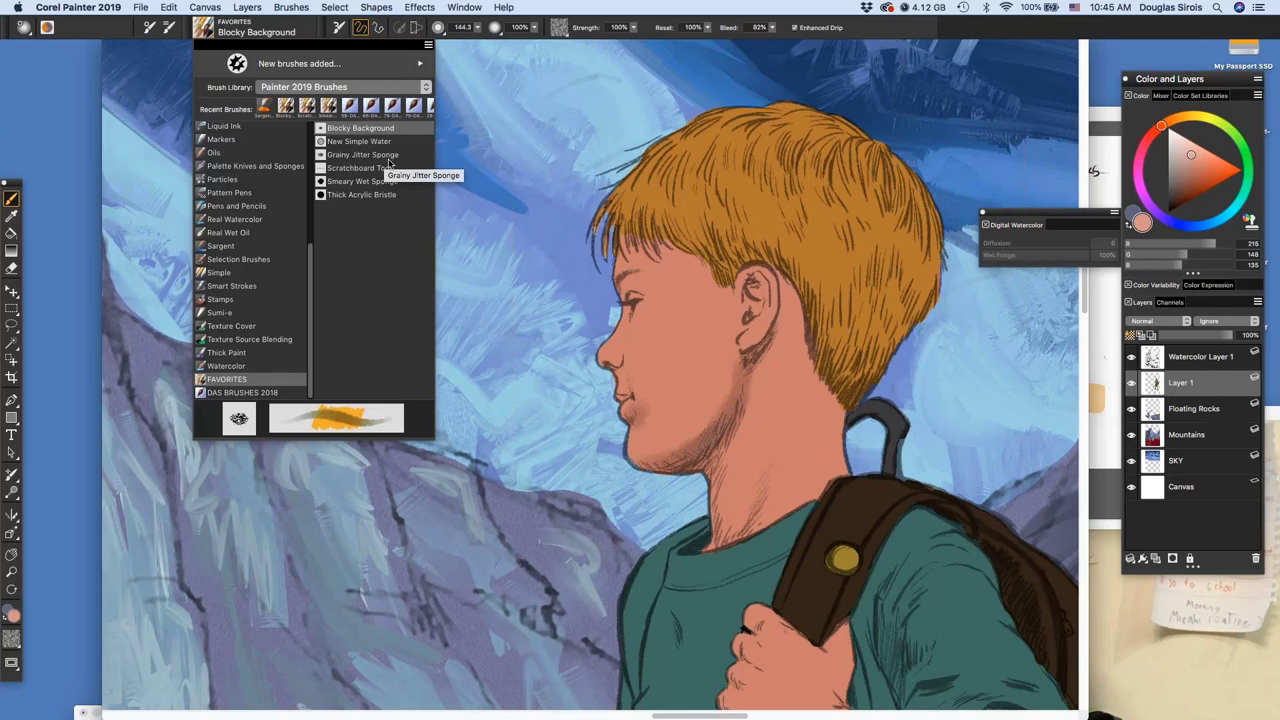
{"action": "left_click", "coordinate": [382, 155]}
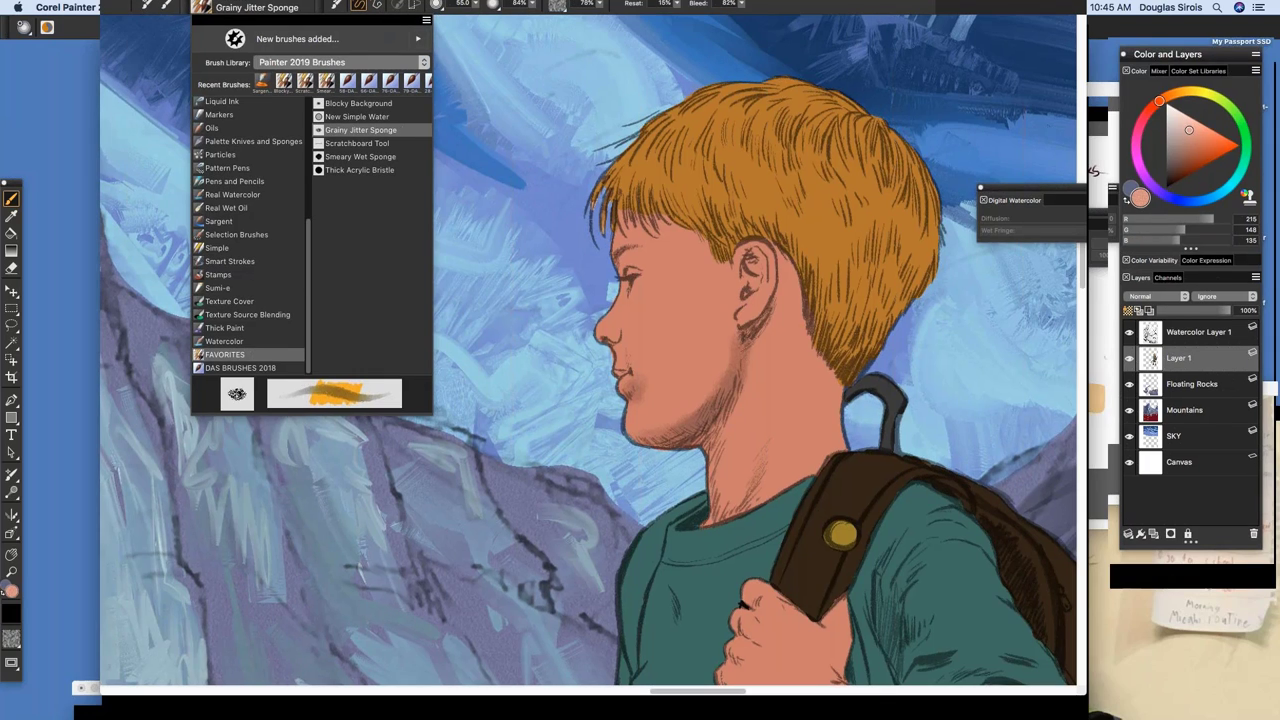
{"action": "left_click", "coordinate": [275, 30]}
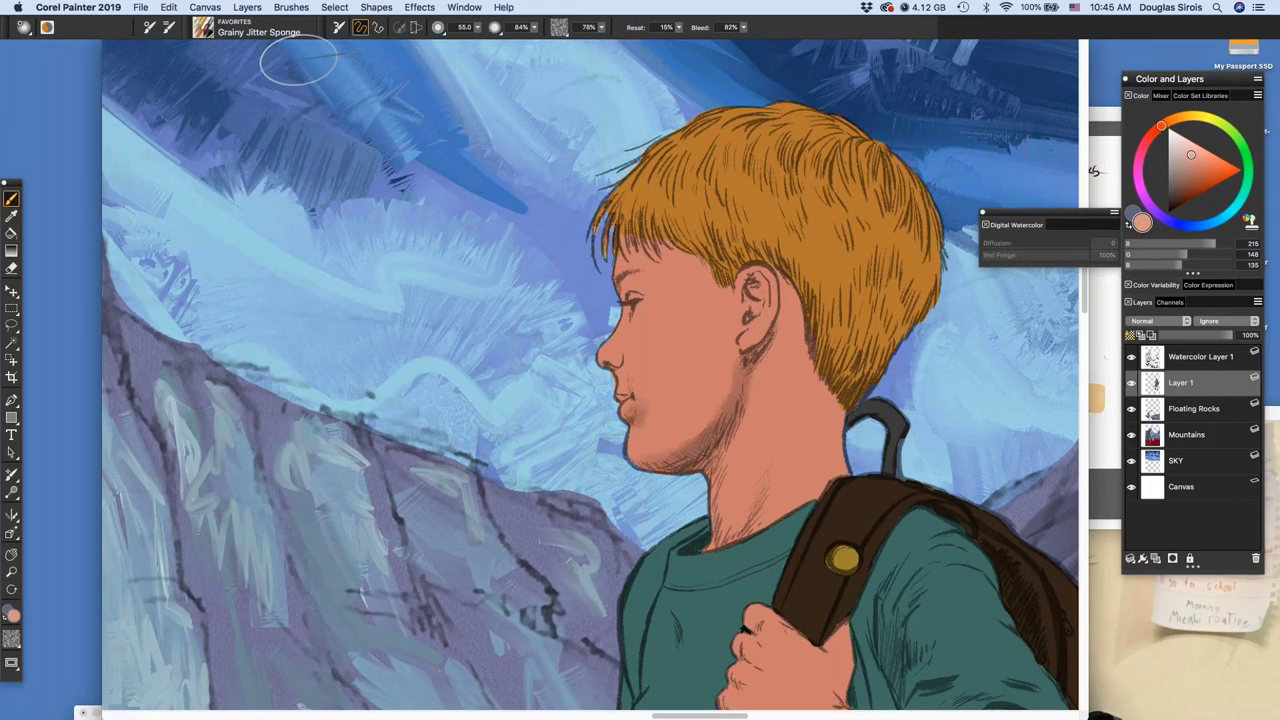
Switch to the Grainy Water 2 brush from the Blenders category and dab the muted skin color on the boy's cheek
{"action": "left_click", "coordinate": [250, 28]}
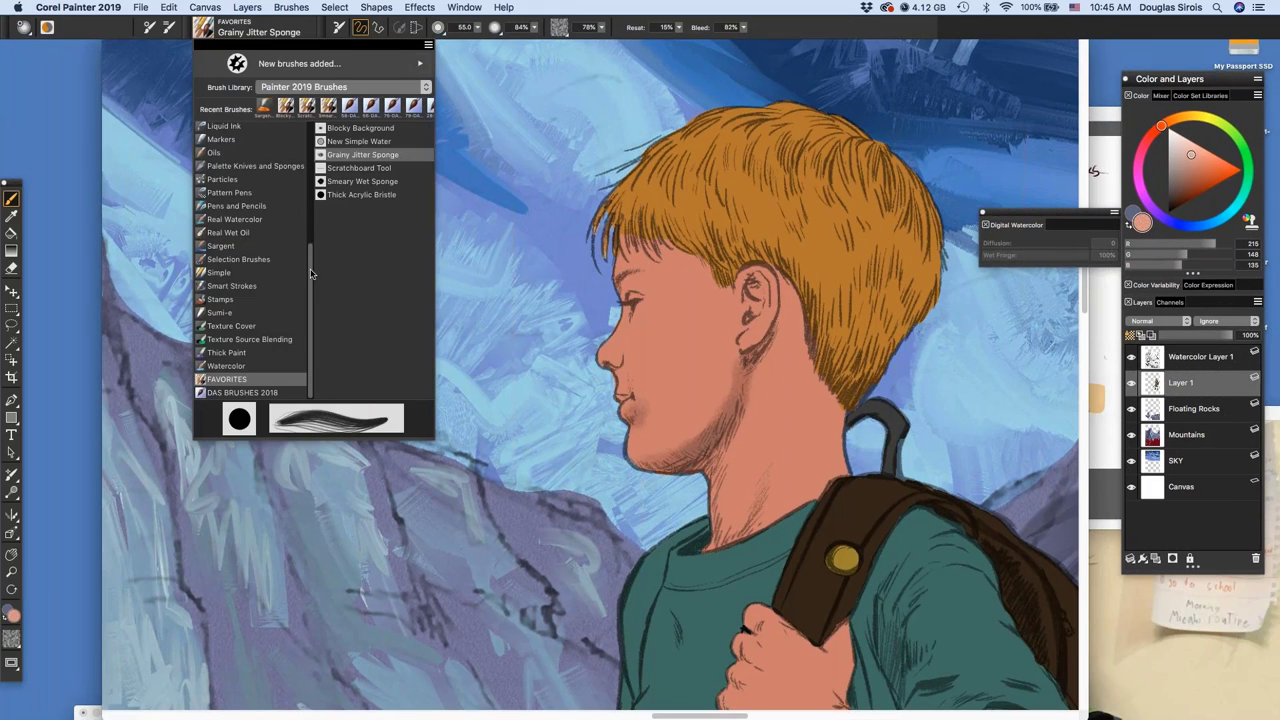
{"action": "scroll", "coordinate": [310, 272], "scroll_direction": "down", "scroll_amount": 5}
{"action": "scroll", "coordinate": [310, 268], "scroll_direction": "up", "scroll_amount": 1}
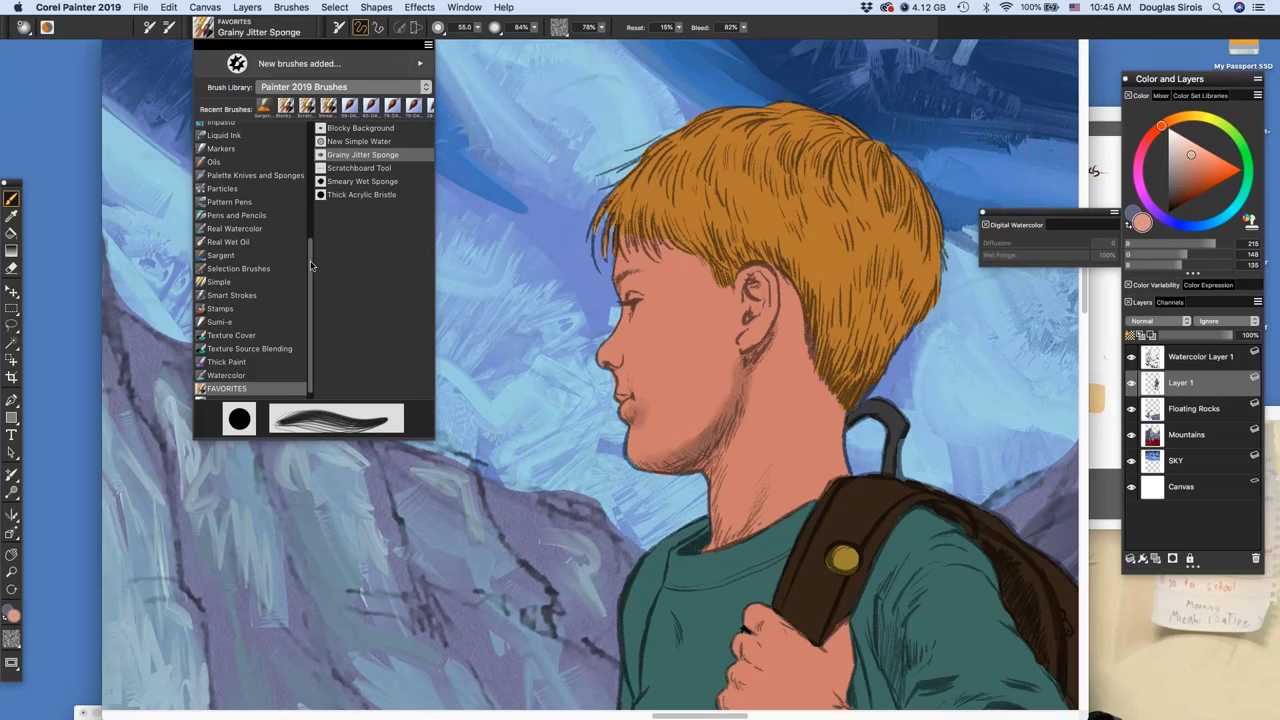
{"action": "scroll", "coordinate": [310, 264], "scroll_direction": "up", "scroll_amount": 1}
{"action": "left_click_drag", "start_coordinate": [310, 261], "coordinate": [306, 157]}
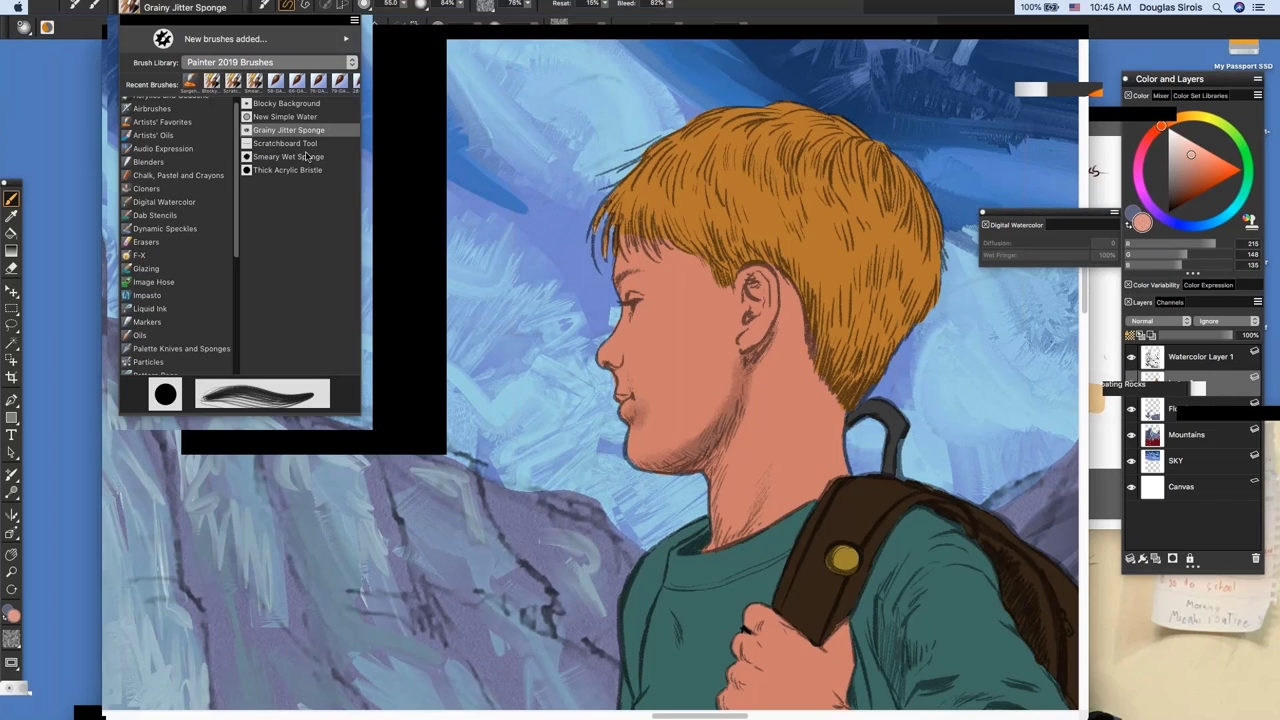
{"action": "left_click", "coordinate": [222, 186]}
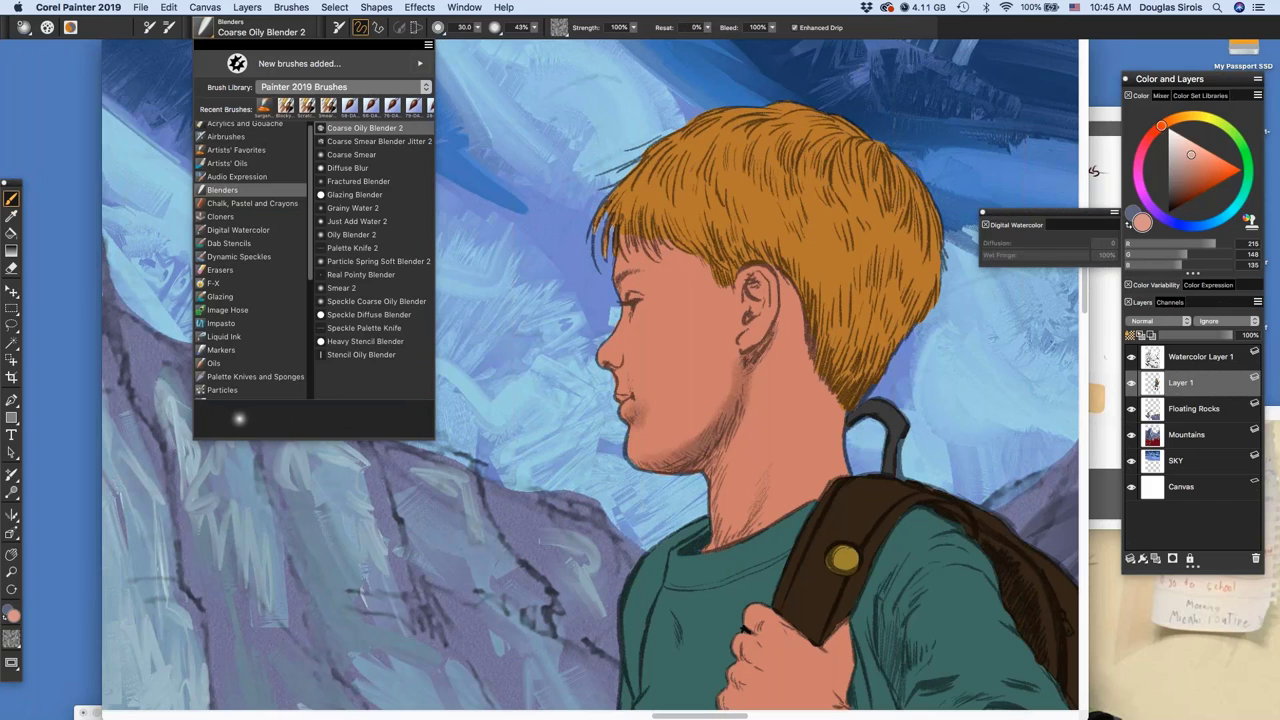
{"action": "left_click", "coordinate": [353, 208]}
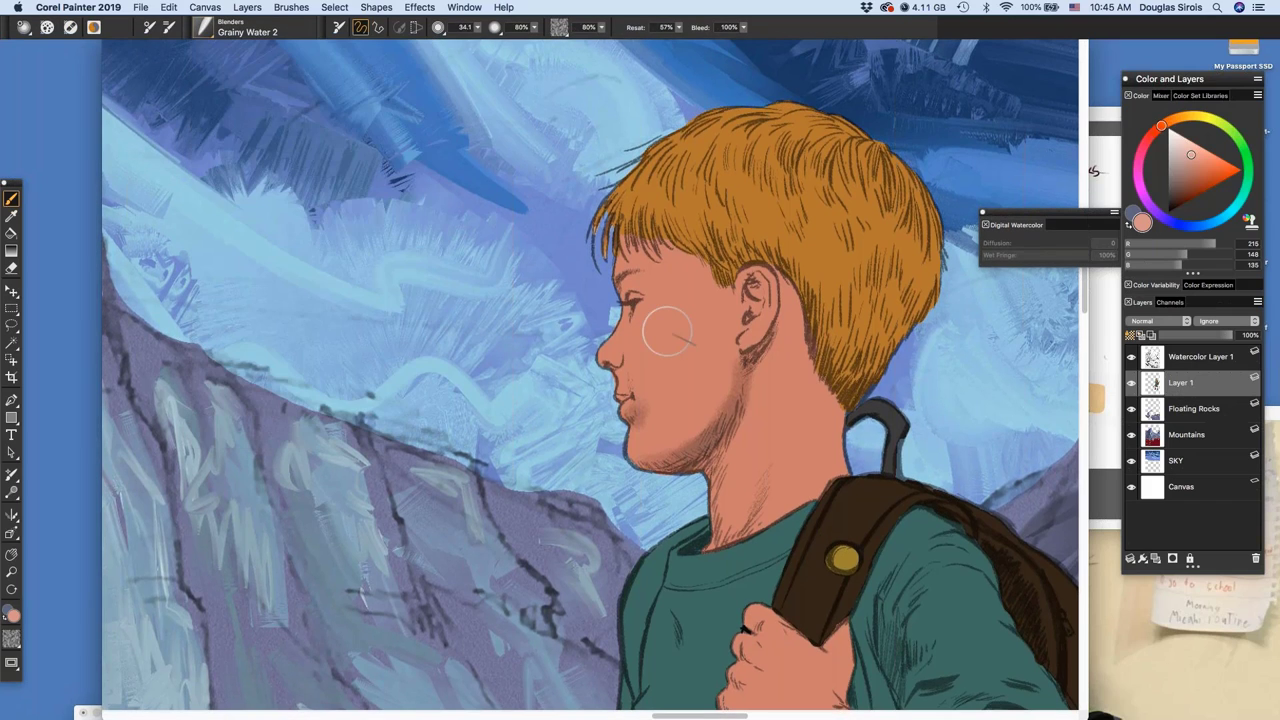
{"action": "left_click", "coordinate": [667, 330]}
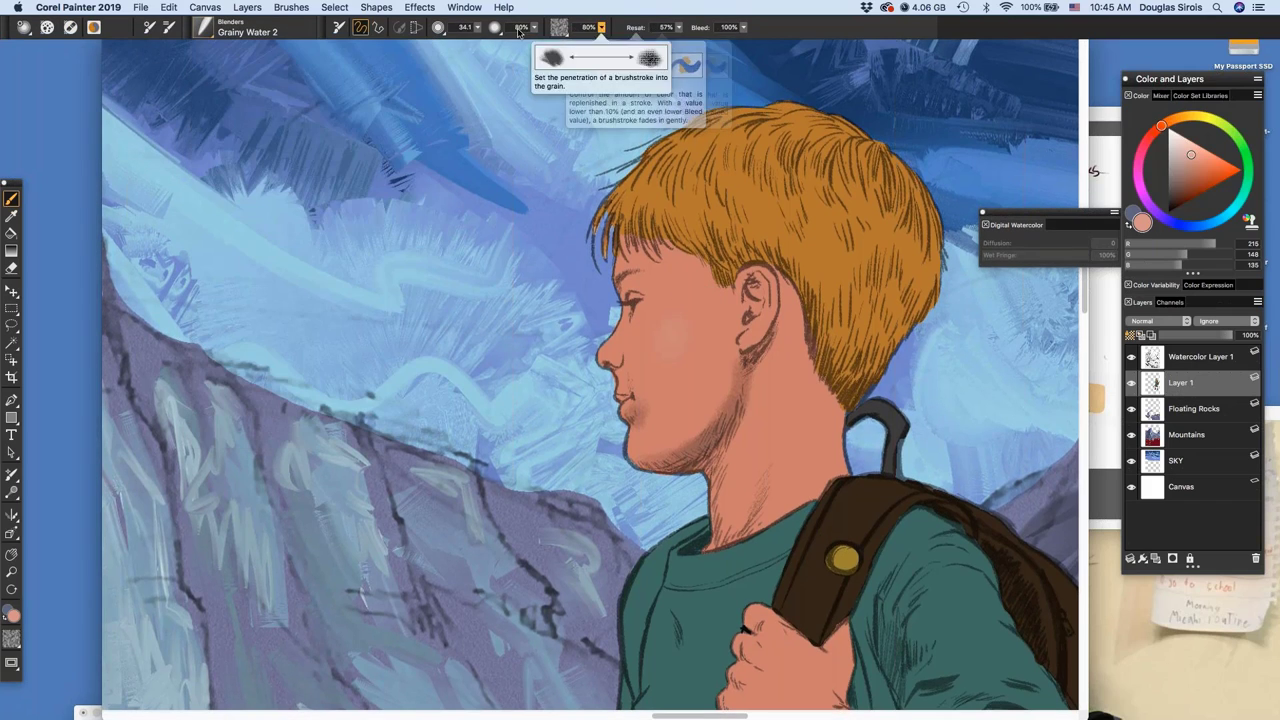
Switch from the blender back to the Grainy Jitter Sponge in the FAVORITES brushes
{"action": "left_click", "coordinate": [212, 28]}
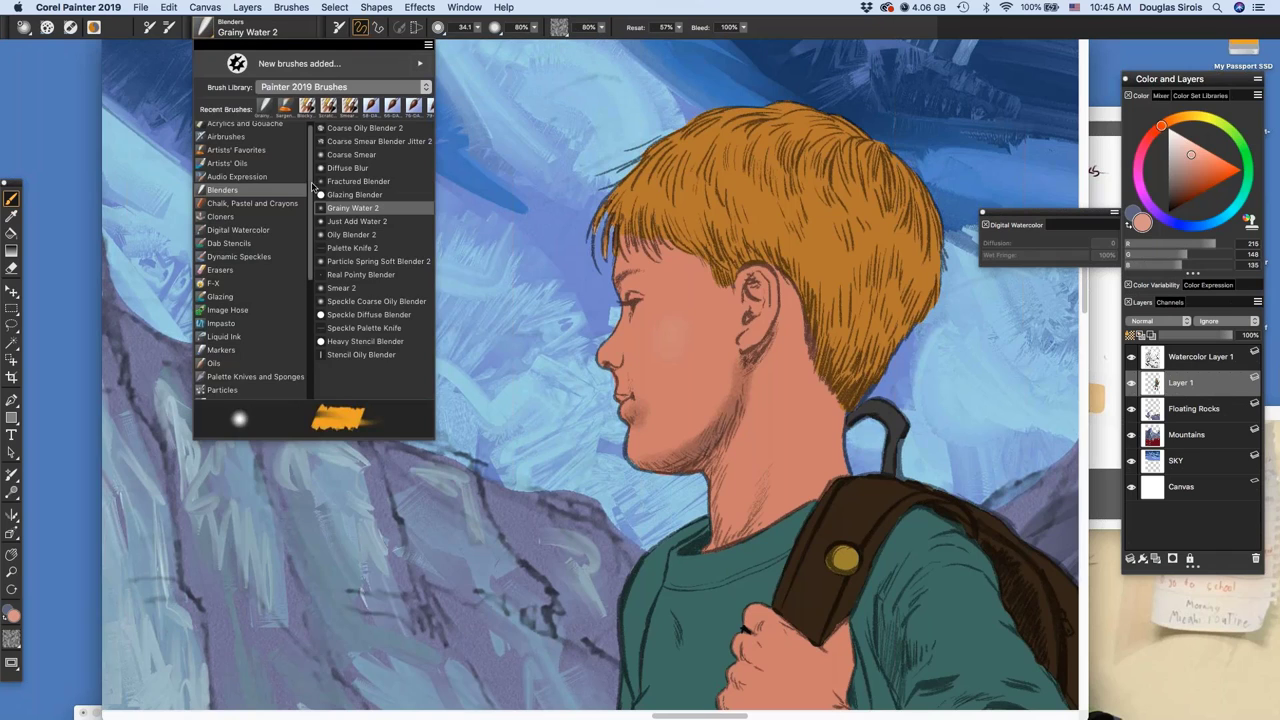
{"action": "scroll", "coordinate": [311, 210], "scroll_direction": "down", "scroll_amount": 1}
{"action": "scroll", "coordinate": [311, 215], "scroll_direction": "down", "scroll_amount": 1}
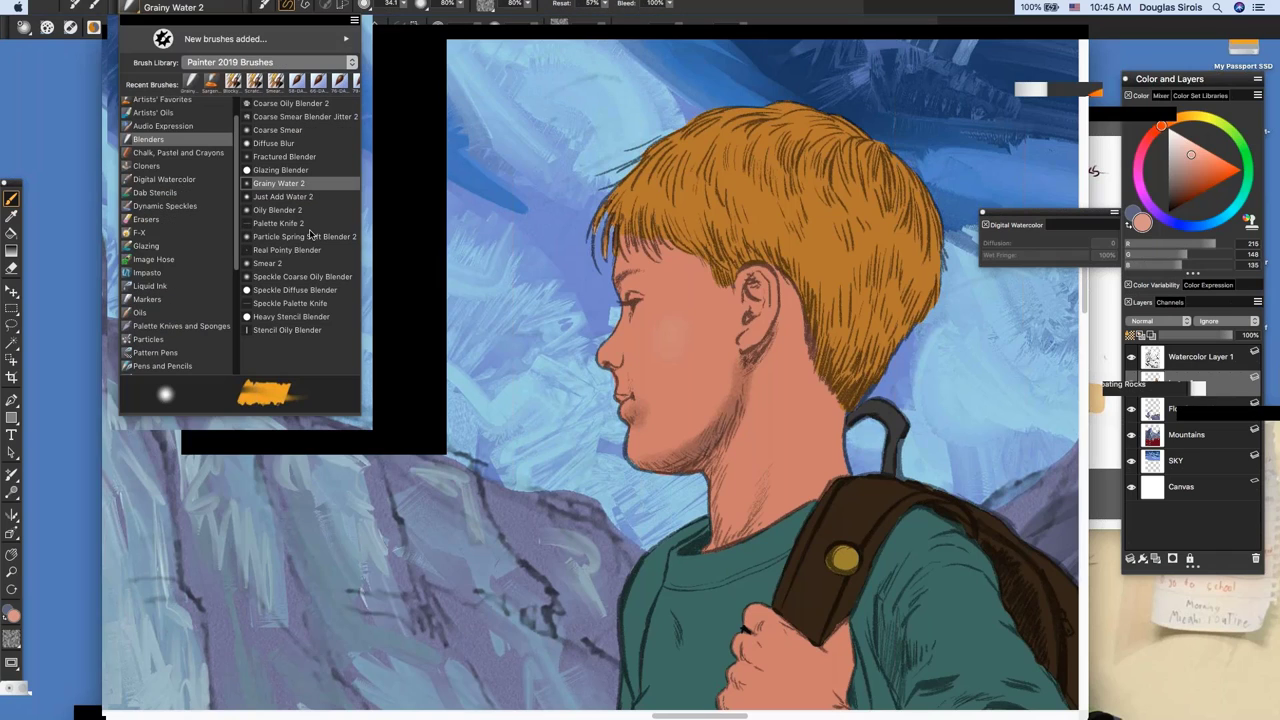
{"action": "scroll", "coordinate": [314, 313], "scroll_direction": "down", "scroll_amount": 2}
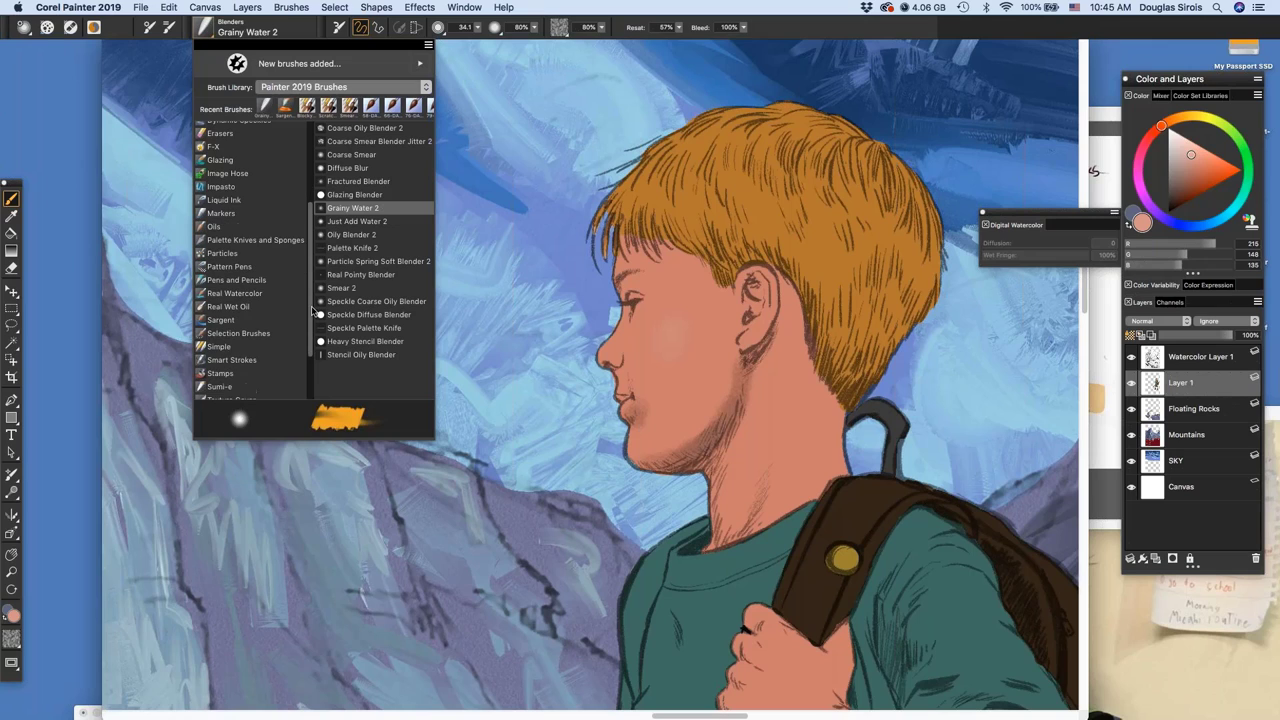
{"action": "scroll", "coordinate": [314, 320], "scroll_direction": "down", "scroll_amount": 3}
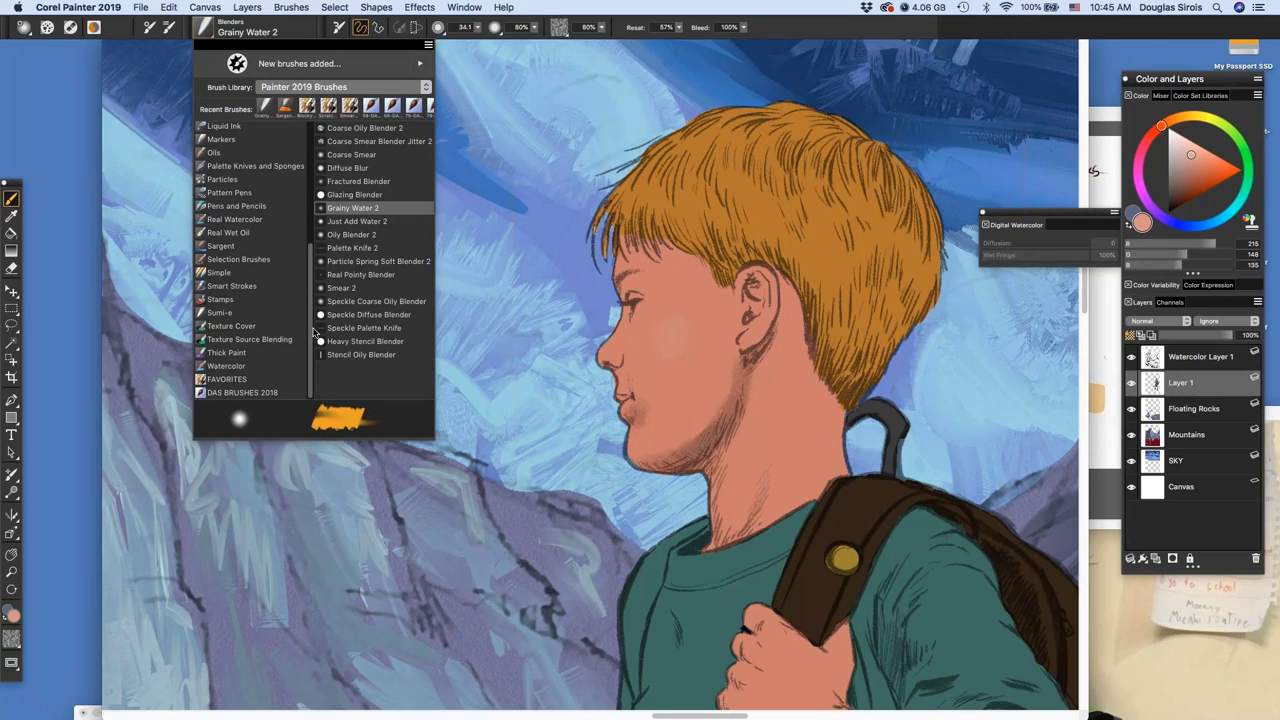
{"action": "left_click", "coordinate": [226, 379]}
{"action": "left_click", "coordinate": [363, 155]}
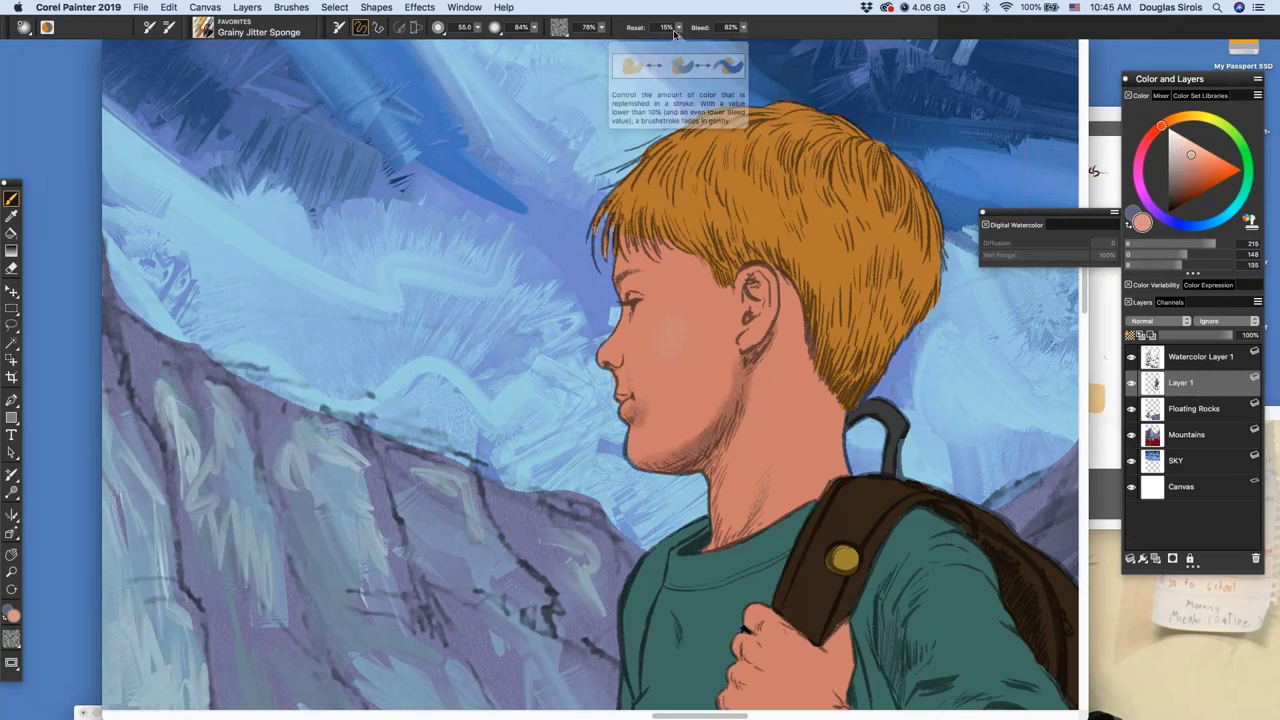
Raise the sponge brush's Resat to 46%, reduce its size to 21.2 and dab the muted skin color on the cheek
{"action": "left_click", "coordinate": [679, 28]}
{"action": "left_click_drag", "start_coordinate": [659, 44], "coordinate": [668, 42]}
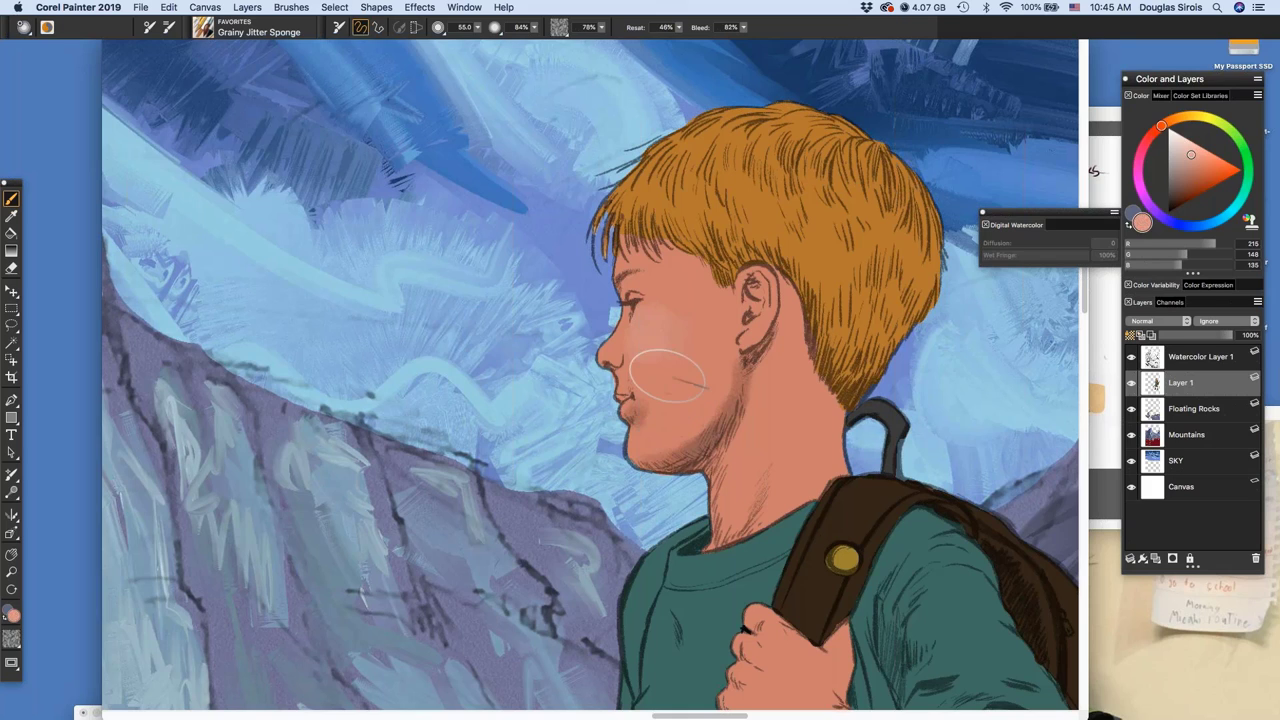
{"action": "key", "text": "super+m"}
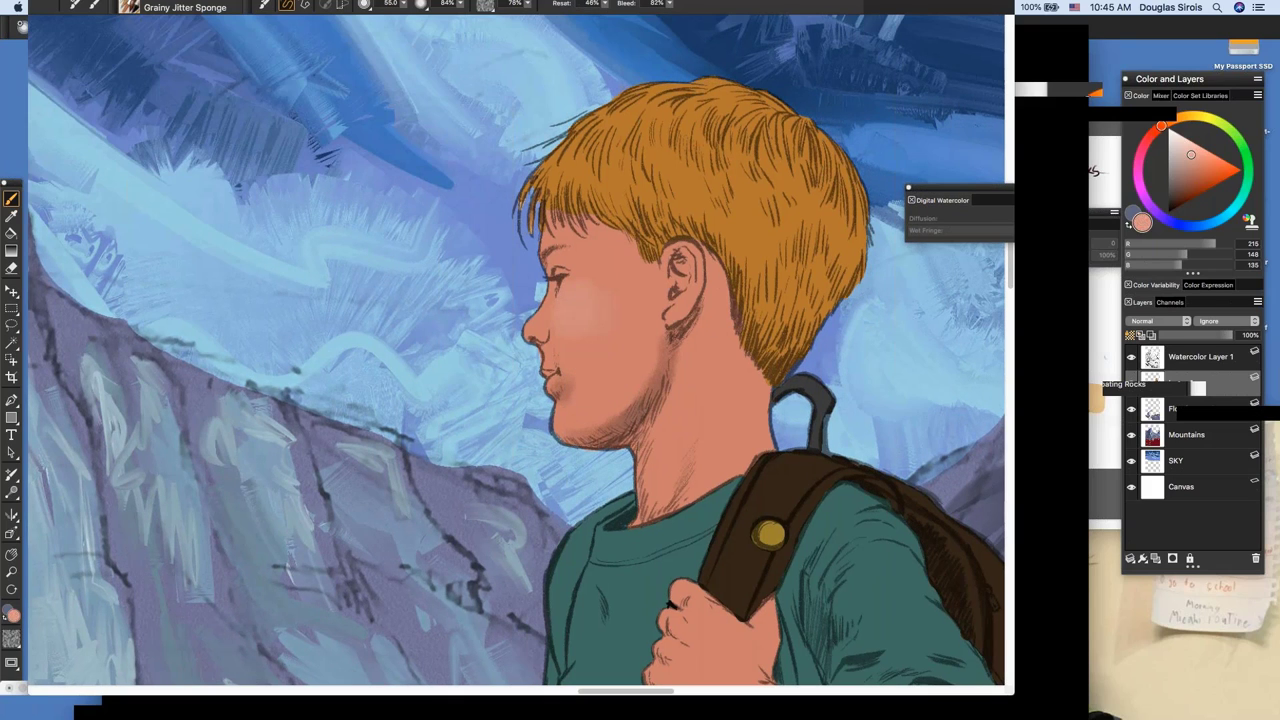
{"action": "left_click_drag", "start_coordinate": [665, 365], "coordinate": [666, 367]}
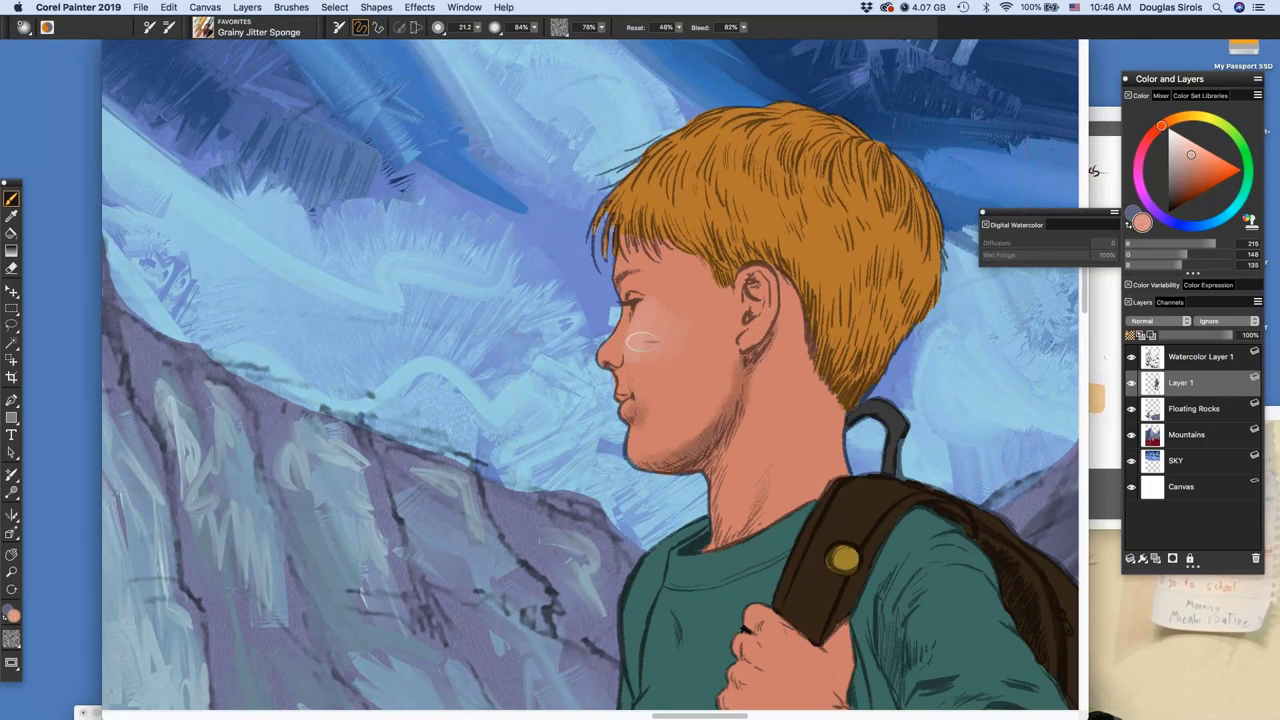
Set the brush's Resat to 69% and paint a cheek highlight in a lighter pink, RGB 248, 182, 170
{"action": "left_click", "coordinate": [678, 27]}
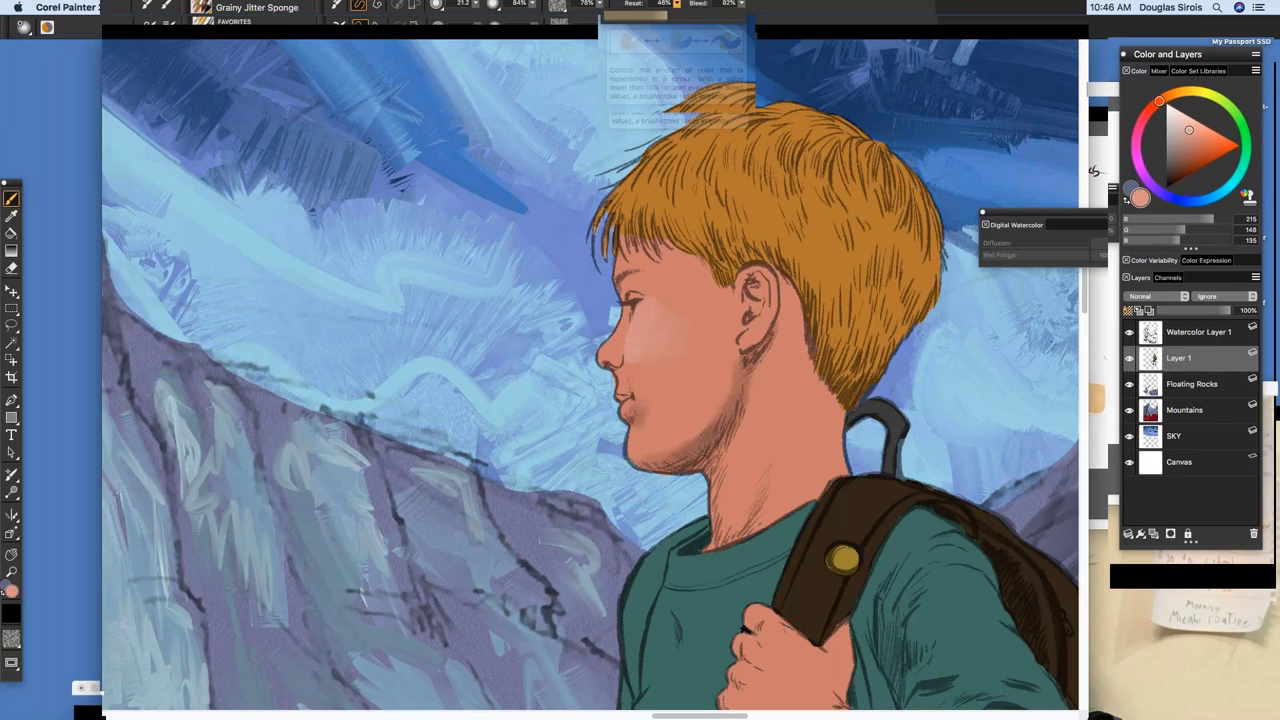
{"action": "left_click_drag", "start_coordinate": [670, 40], "coordinate": [702, 40]}
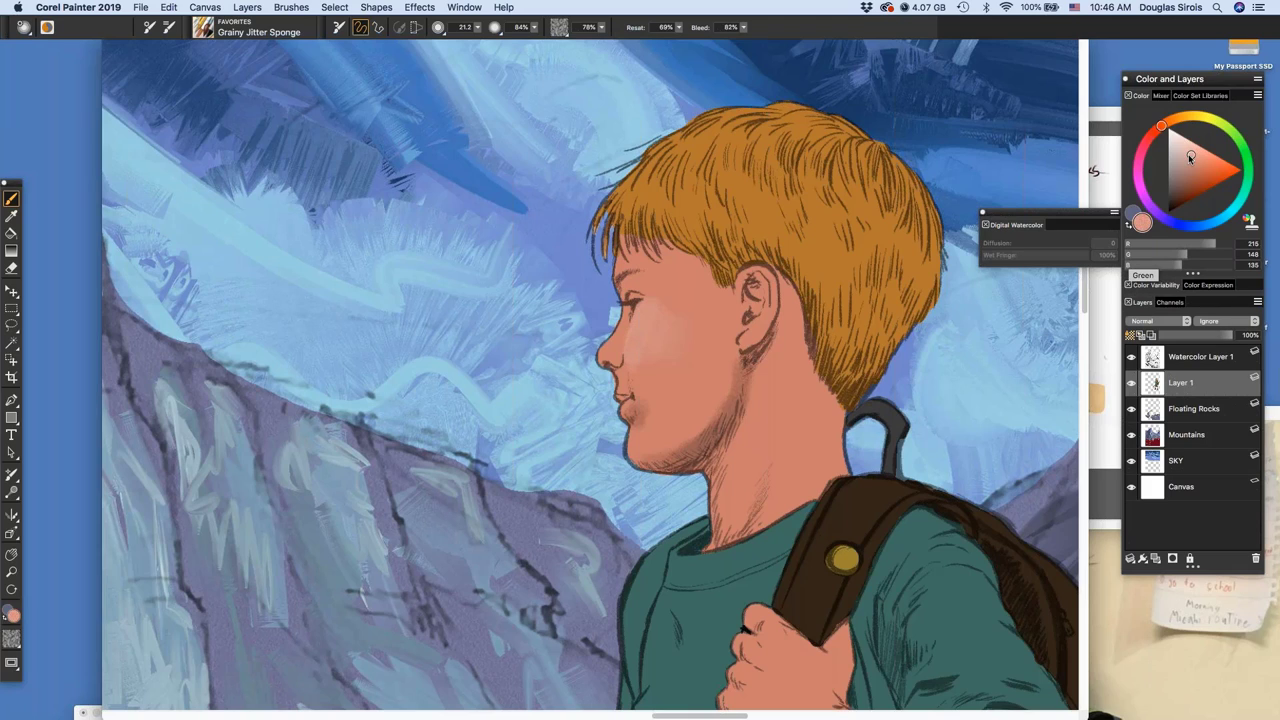
{"action": "left_click_drag", "start_coordinate": [1188, 154], "coordinate": [1190, 143]}
{"action": "left_click_drag", "start_coordinate": [647, 313], "coordinate": [640, 345]}
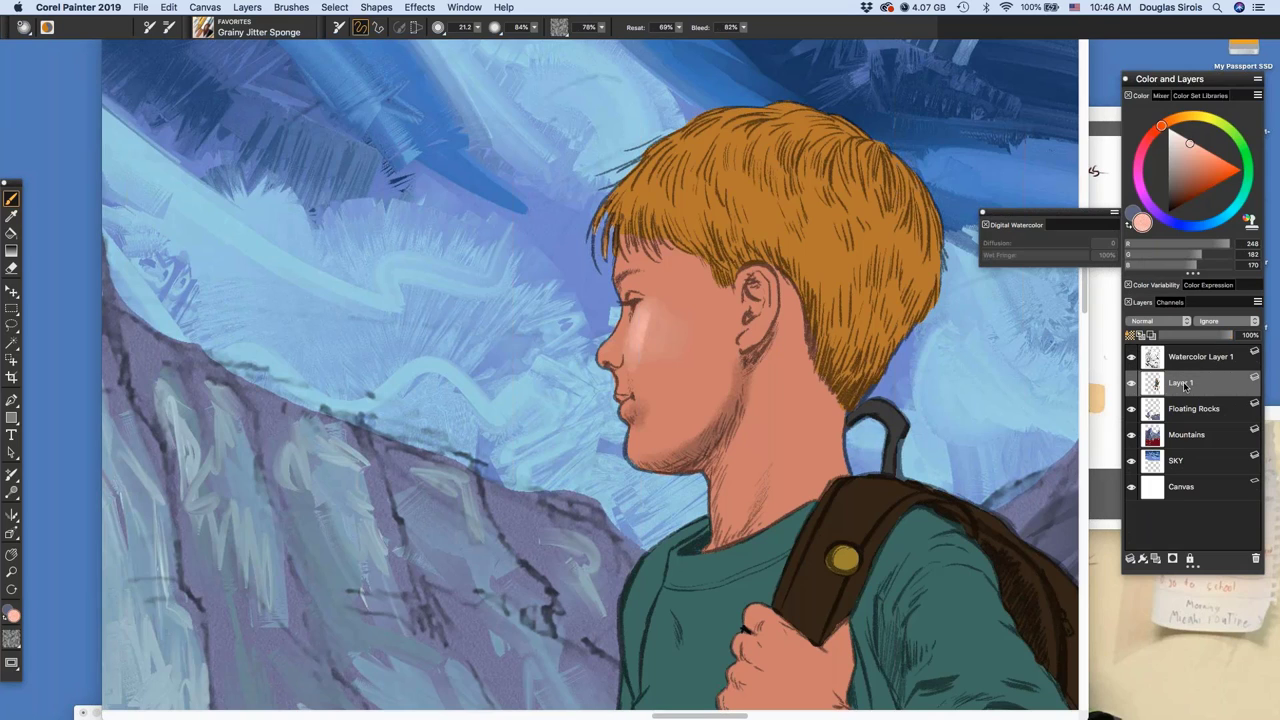
Rename Layer 1 as MC
{"action": "double_click", "coordinate": [1185, 384]}
{"action": "type", "text": "MC"}
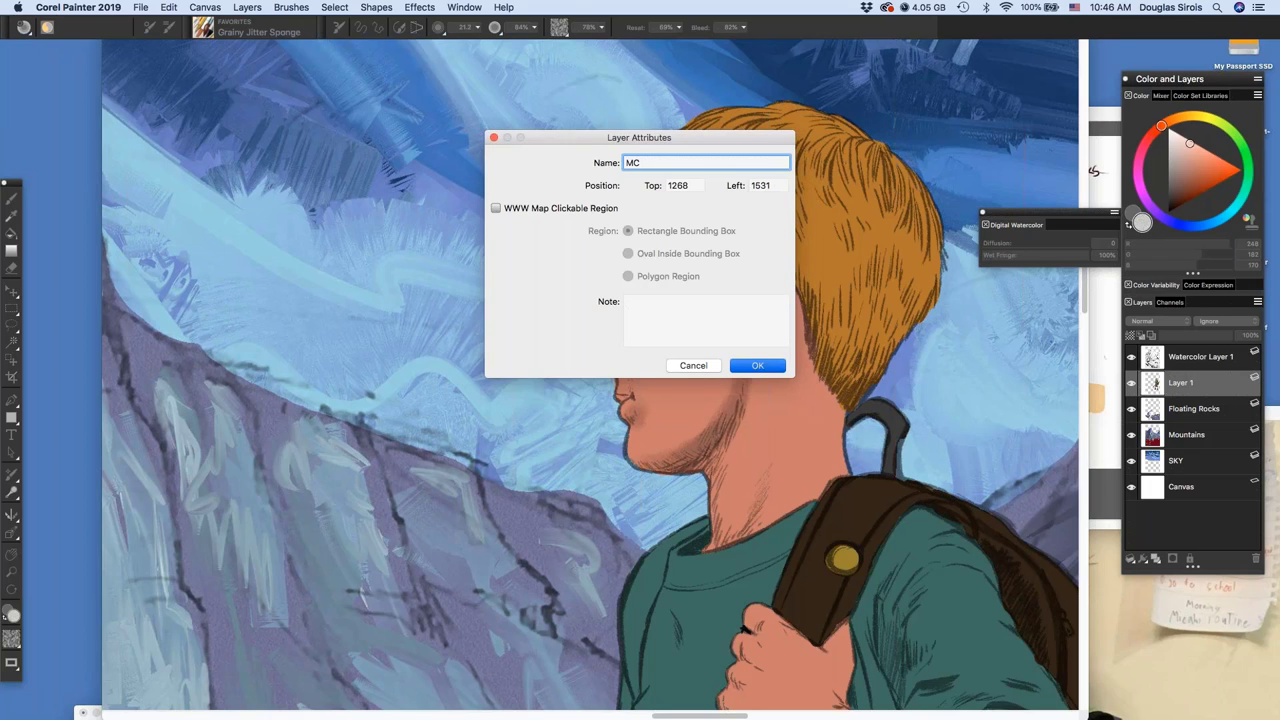
{"action": "left_click", "coordinate": [758, 367]}
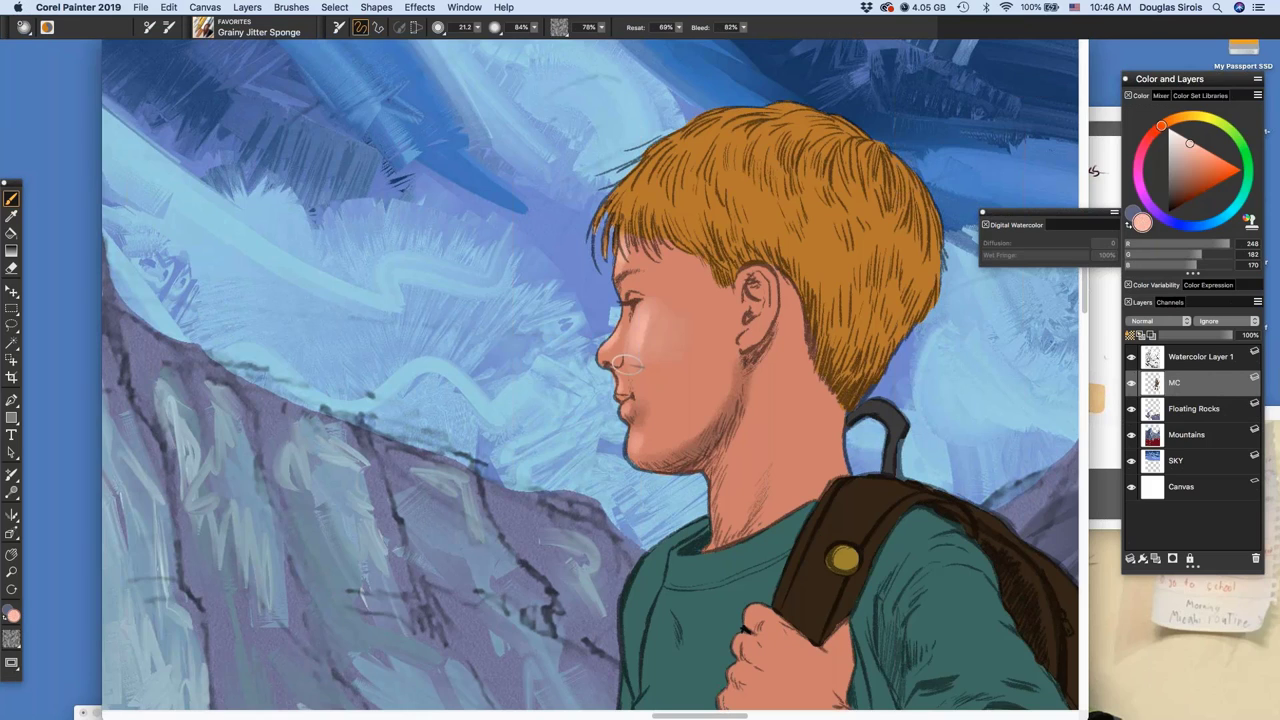
Paint light pink highlights on the boy's neck, the knuckles of his raised hand and his raised forearm
{"action": "left_click_drag", "start_coordinate": [746, 425], "coordinate": [763, 426]}
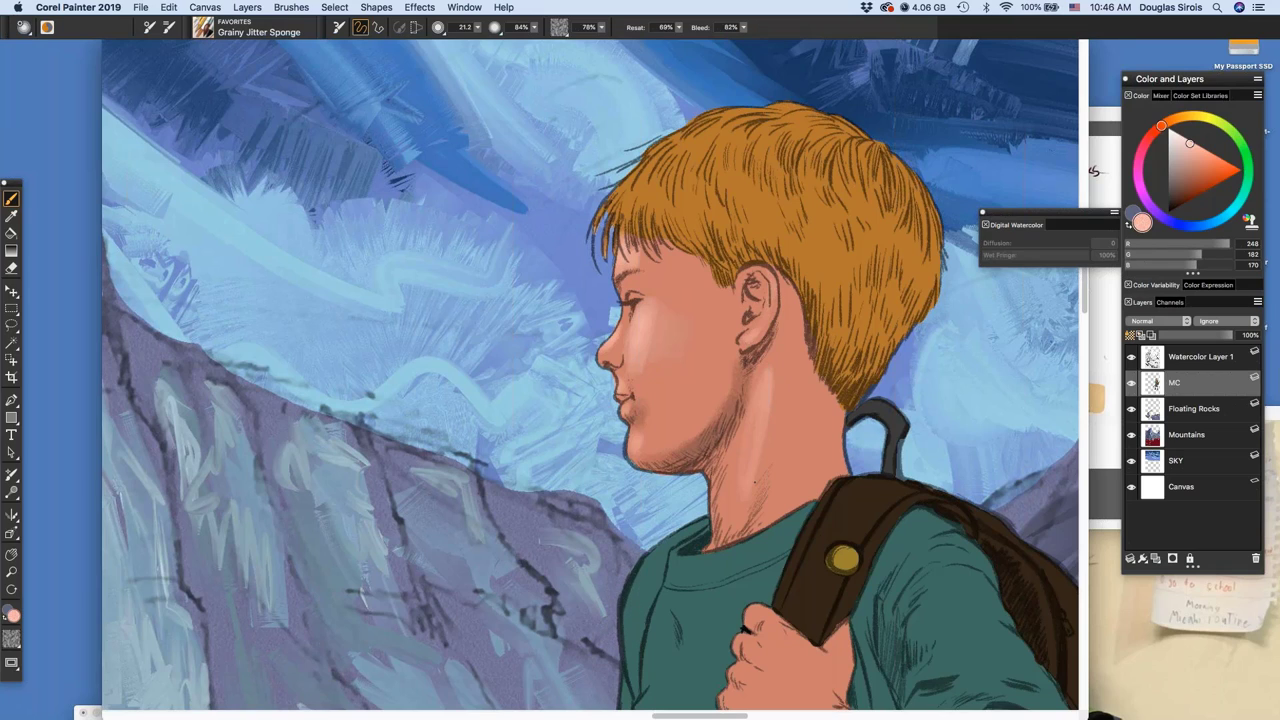
{"action": "left_click_drag", "start_coordinate": [772, 382], "coordinate": [753, 486]}
{"action": "scroll", "coordinate": [951, 458], "scroll_direction": "down", "scroll_amount": 3}
{"action": "left_click_drag", "start_coordinate": [951, 458], "coordinate": [946, 458]}
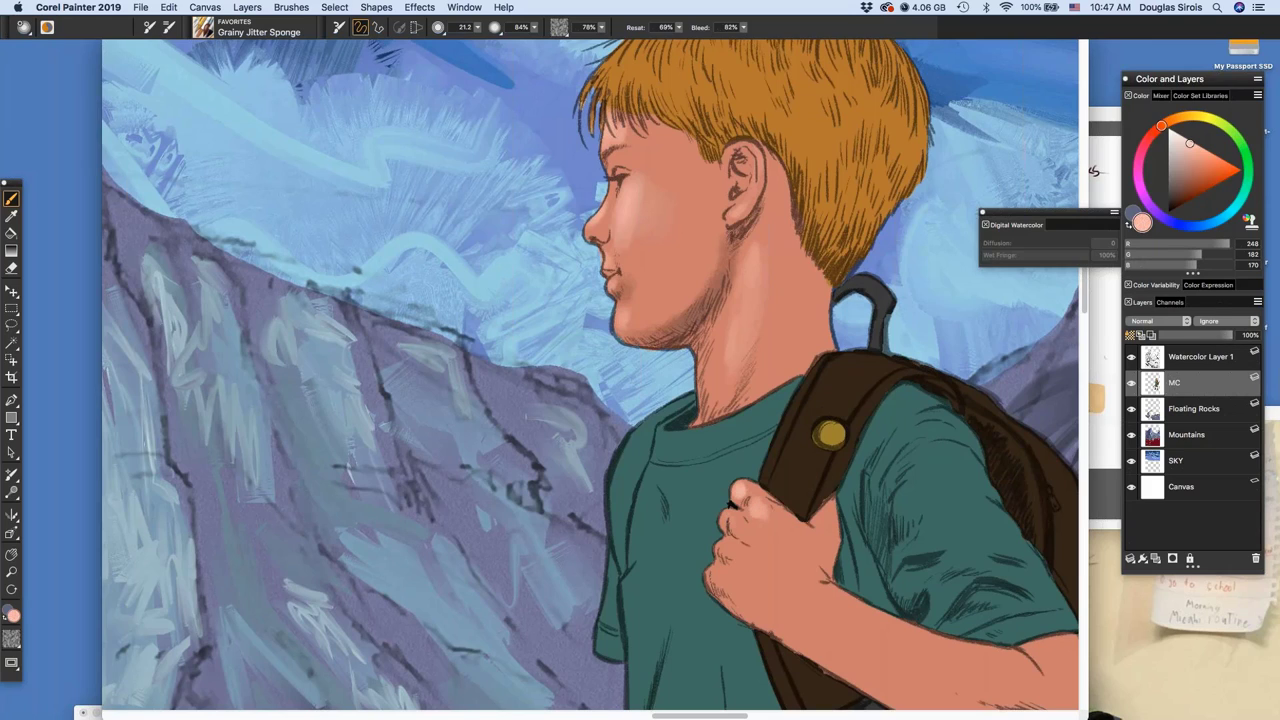
{"action": "left_click_drag", "start_coordinate": [736, 521], "coordinate": [733, 544]}
{"action": "left_click_drag", "start_coordinate": [717, 573], "coordinate": [723, 577]}
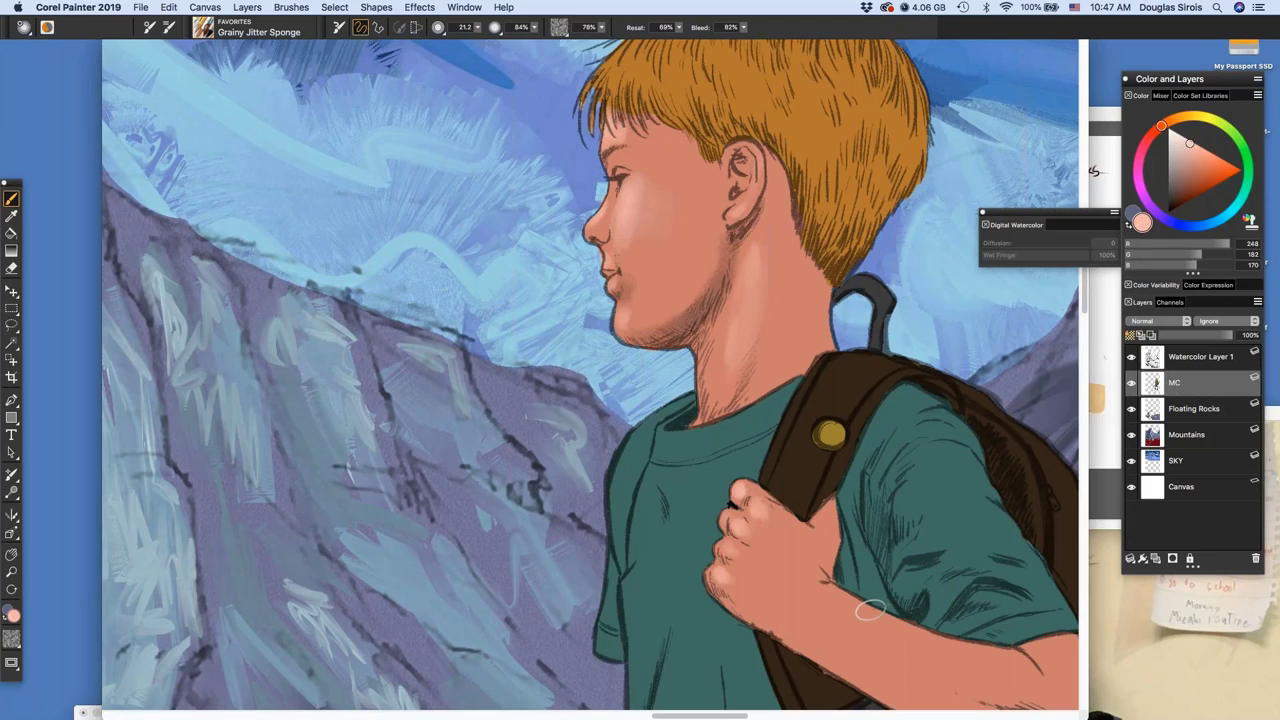
{"action": "mouse_move", "coordinate": [870, 610]}
{"action": "left_mouse_down"}
{"action": "mouse_move", "coordinate": [847, 514]}
{"action": "mouse_move", "coordinate": [1008, 574]}
{"action": "left_mouse_up"}
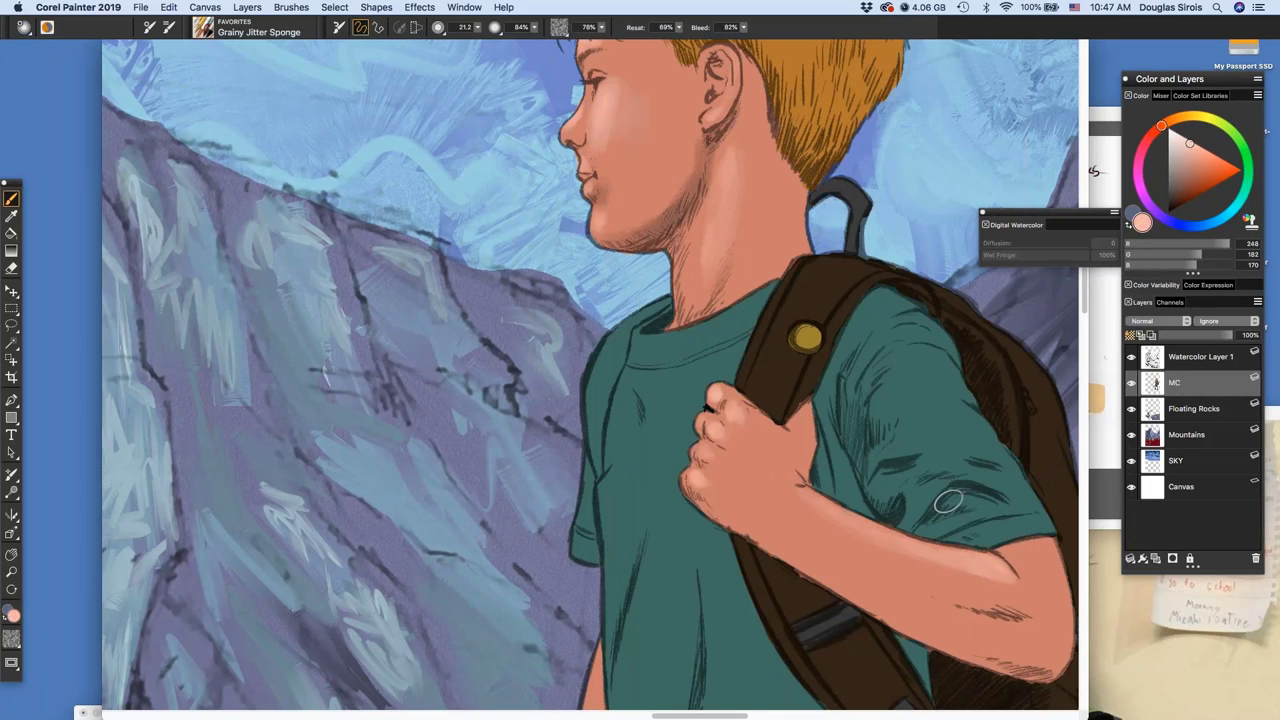
Paint light pink highlights down the boy's lowered arm and onto the hand gripping the sword
{"action": "scroll", "coordinate": [940, 415], "scroll_direction": "down", "scroll_amount": 3}
{"action": "scroll", "coordinate": [591, 375], "scroll_direction": "down", "scroll_amount": 1}
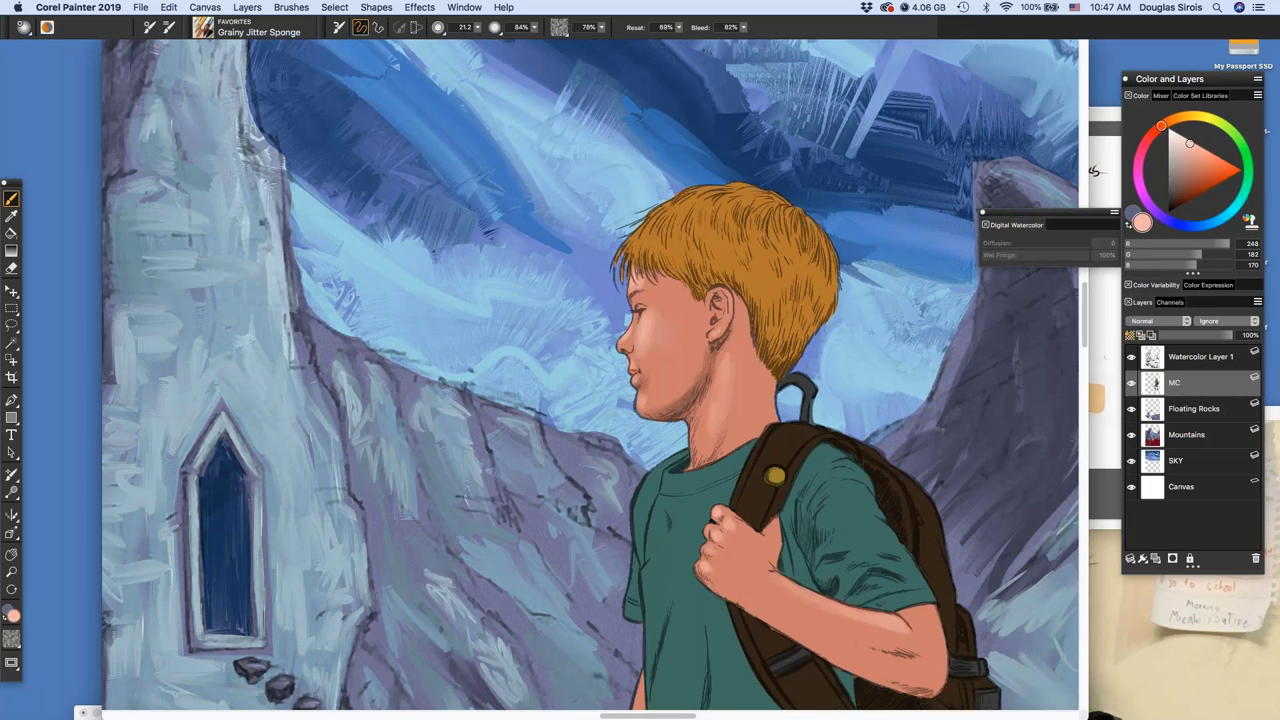
{"action": "scroll", "coordinate": [903, 555], "scroll_direction": "down", "scroll_amount": 2}
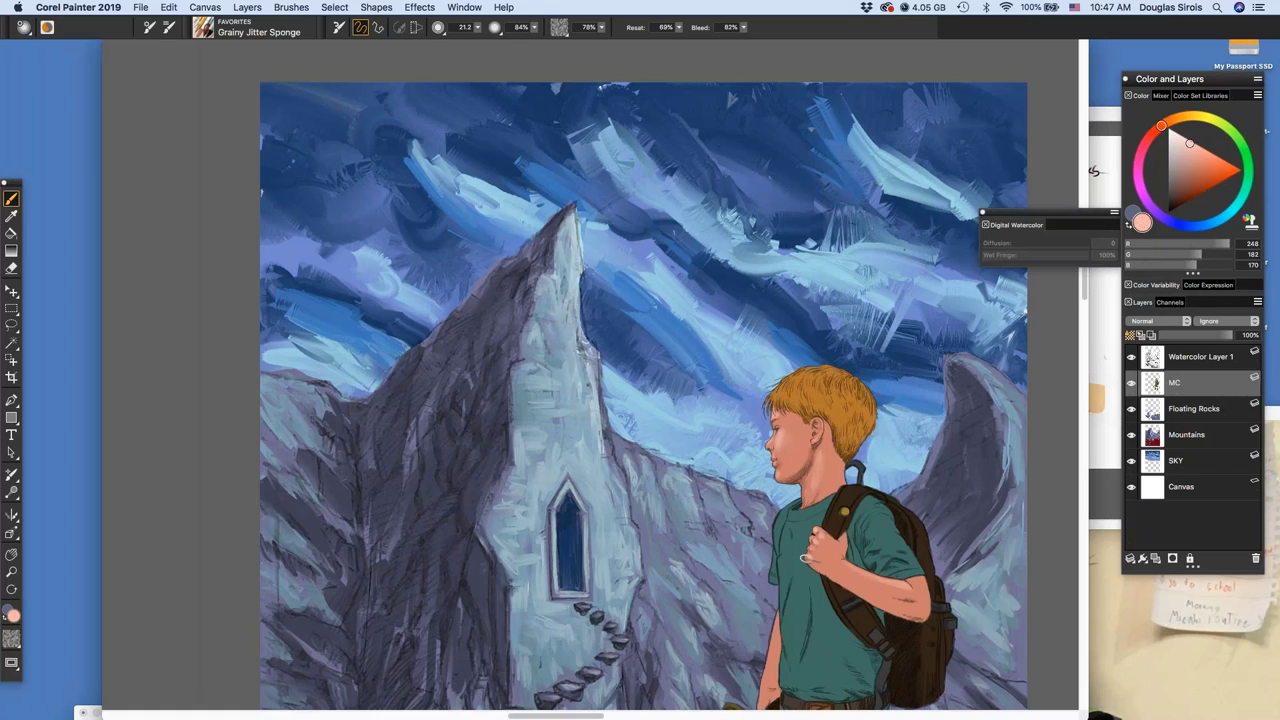
{"action": "scroll", "coordinate": [808, 561], "scroll_direction": "up", "scroll_amount": 10}
{"action": "scroll", "coordinate": [905, 478], "scroll_direction": "down", "scroll_amount": 3}
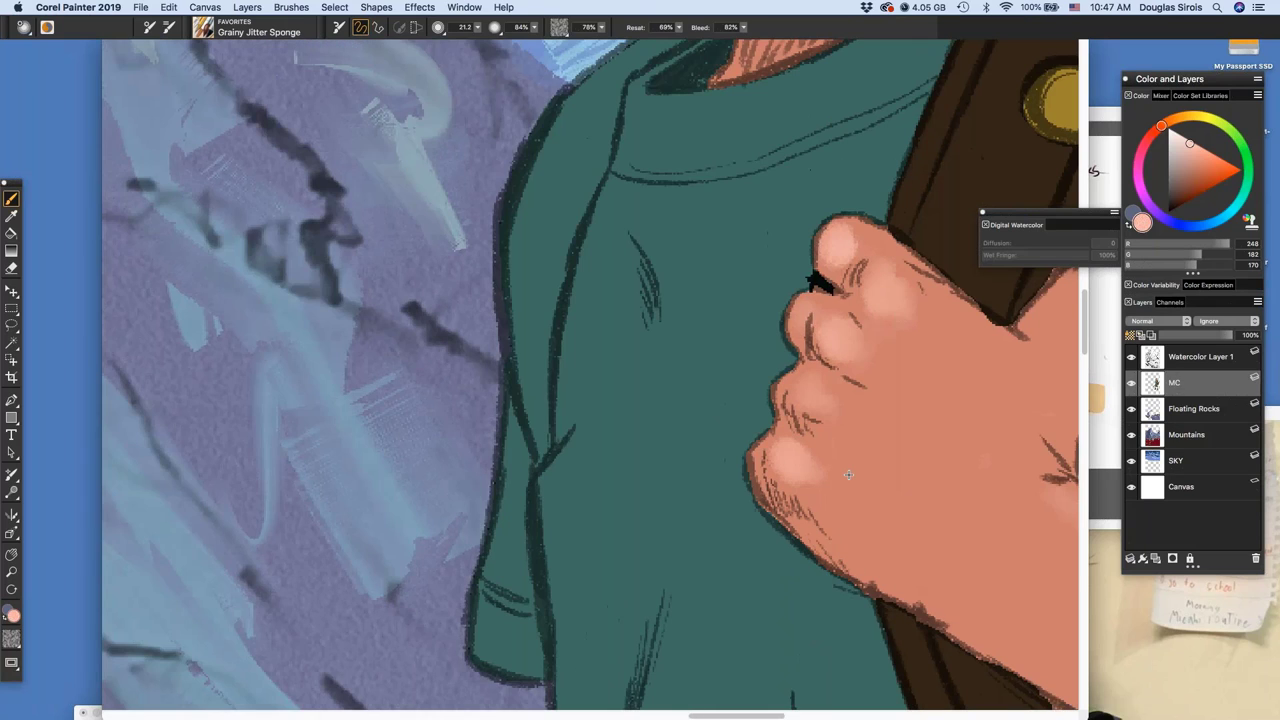
{"action": "scroll", "coordinate": [848, 474], "scroll_direction": "down", "scroll_amount": 1}
{"action": "scroll", "coordinate": [852, 428], "scroll_direction": "down", "scroll_amount": 1}
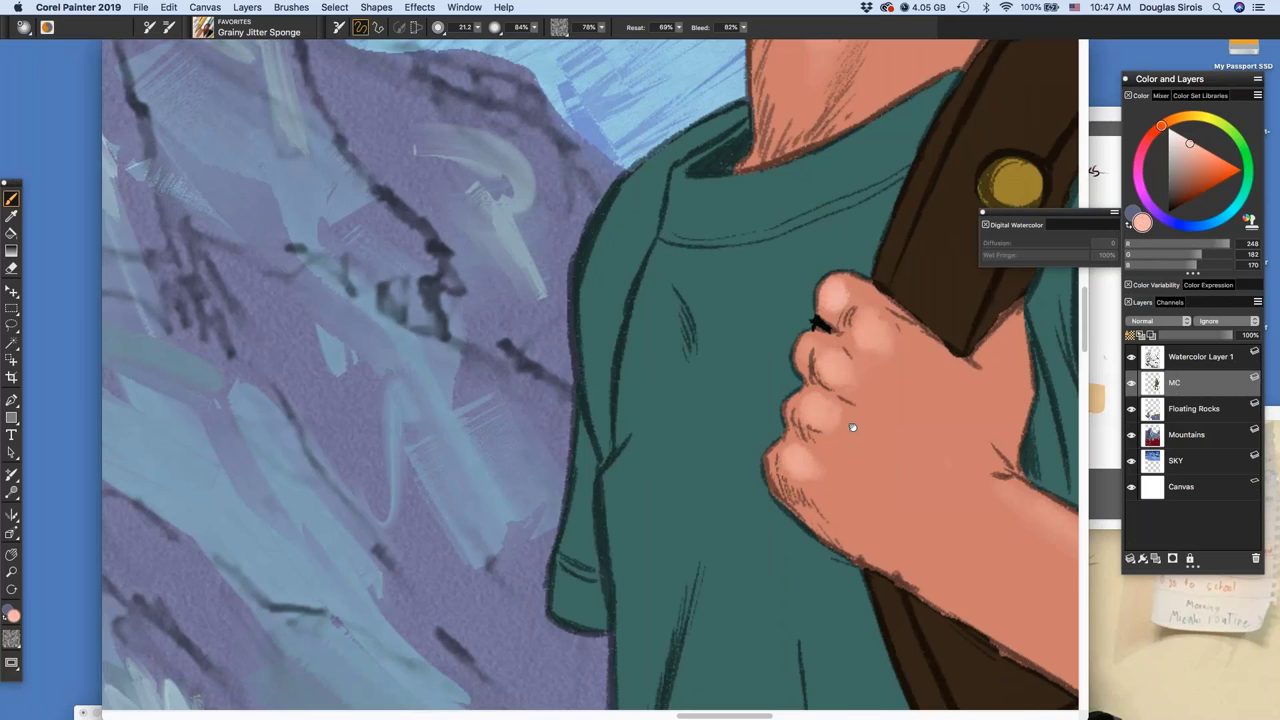
{"action": "left_click_drag", "start_coordinate": [852, 428], "coordinate": [911, 240]}
{"action": "left_click_drag", "start_coordinate": [665, 649], "coordinate": [811, 328]}
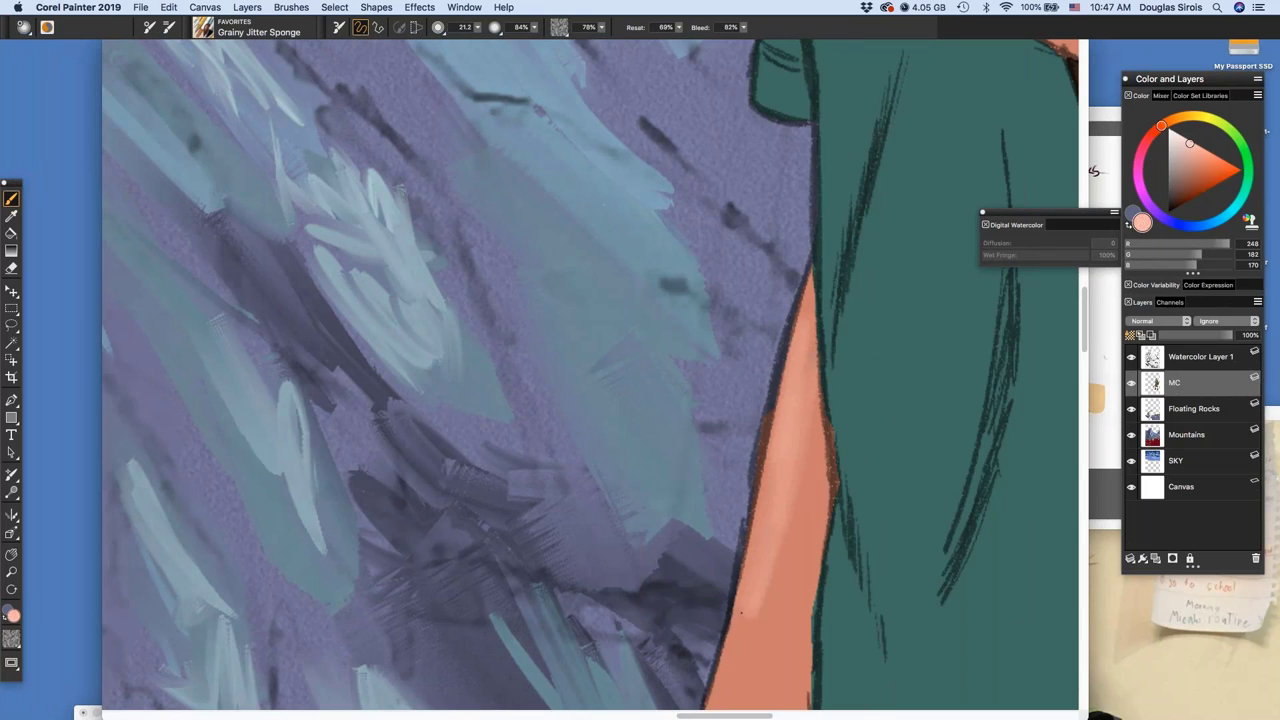
{"action": "scroll", "coordinate": [817, 434], "scroll_direction": "down", "scroll_amount": 1}
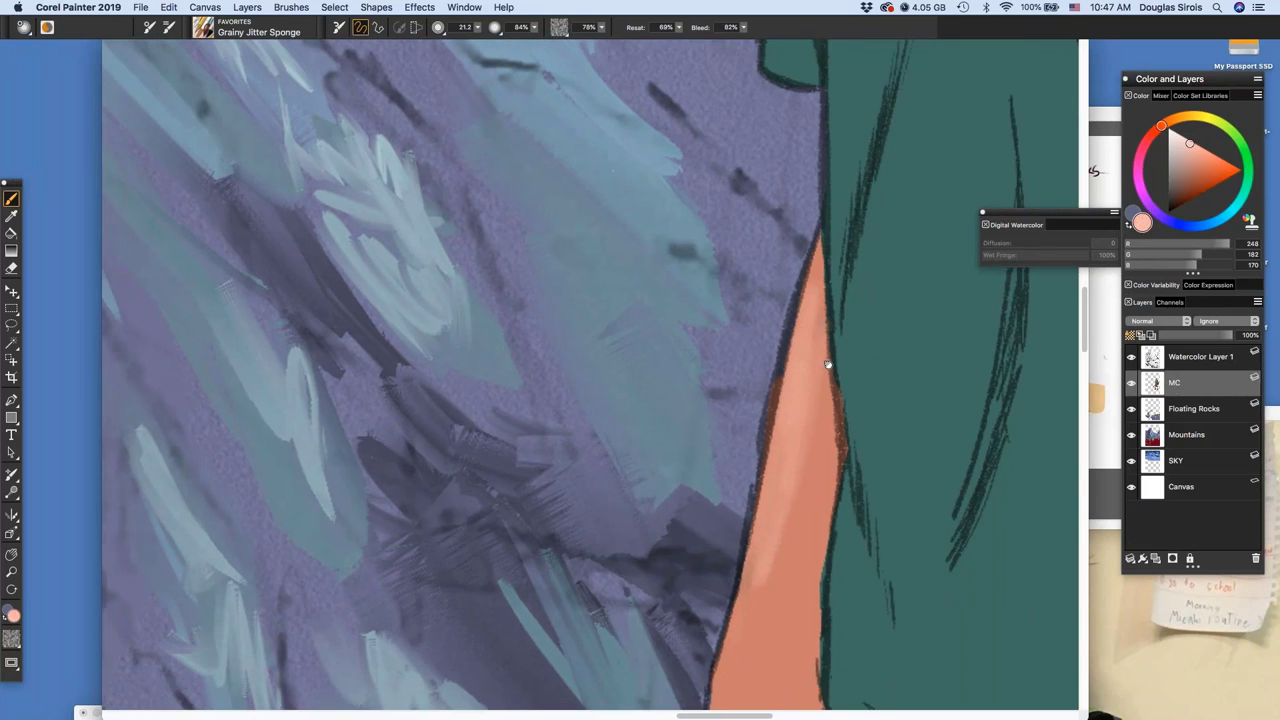
{"action": "scroll", "coordinate": [828, 365], "scroll_direction": "down", "scroll_amount": 5}
{"action": "left_click_drag", "start_coordinate": [797, 345], "coordinate": [748, 572]}
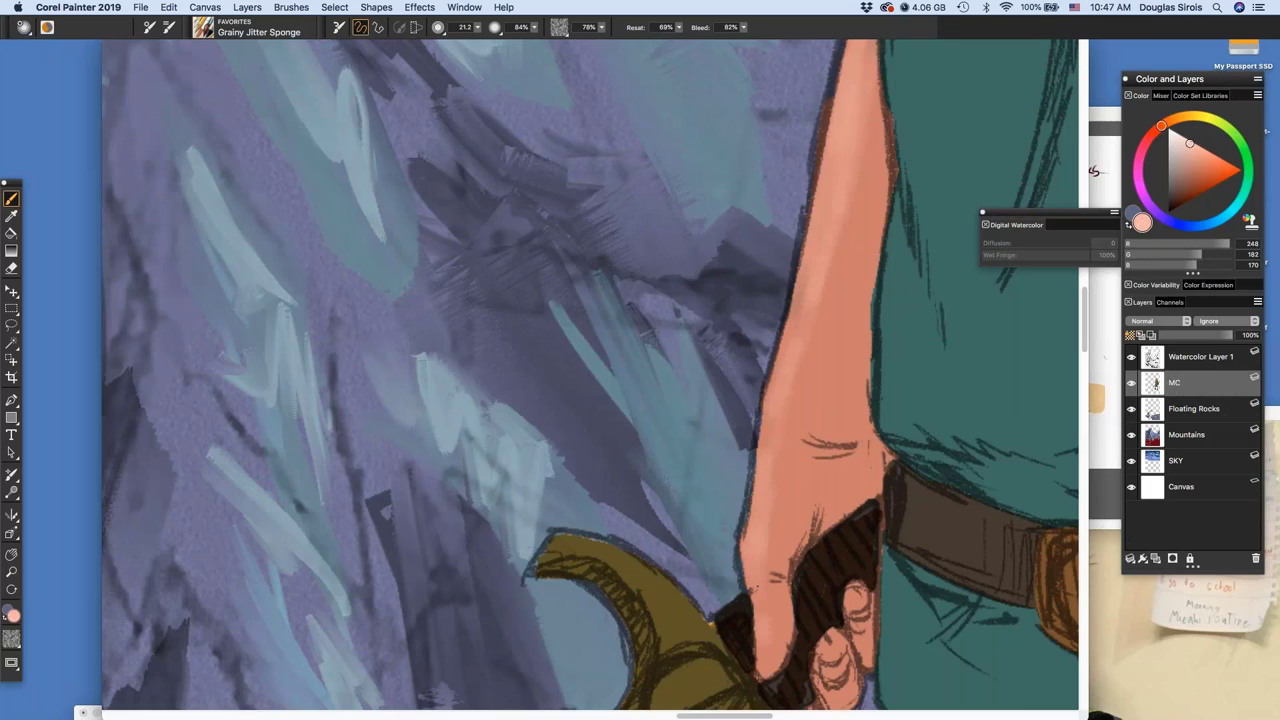
{"action": "mouse_move", "coordinate": [763, 655]}
{"action": "left_mouse_down"}
{"action": "mouse_move", "coordinate": [776, 455]}
{"action": "mouse_move", "coordinate": [771, 551]}
{"action": "mouse_move", "coordinate": [778, 463]}
{"action": "mouse_move", "coordinate": [768, 519]}
{"action": "left_mouse_up"}
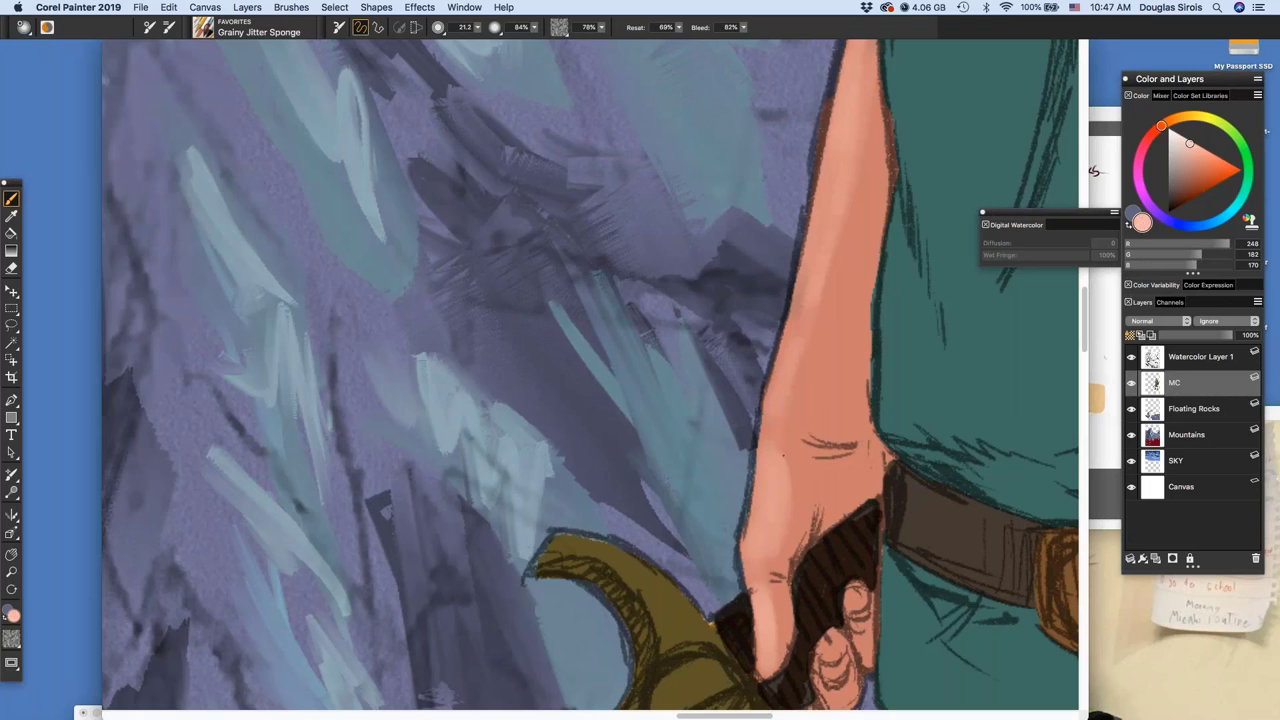
{"action": "left_click_drag", "start_coordinate": [783, 453], "coordinate": [771, 491]}
Add light pink highlights to the back of the raised hand and around the bent elbow
{"action": "left_click", "coordinate": [920, 537], "text": "alt+super"}
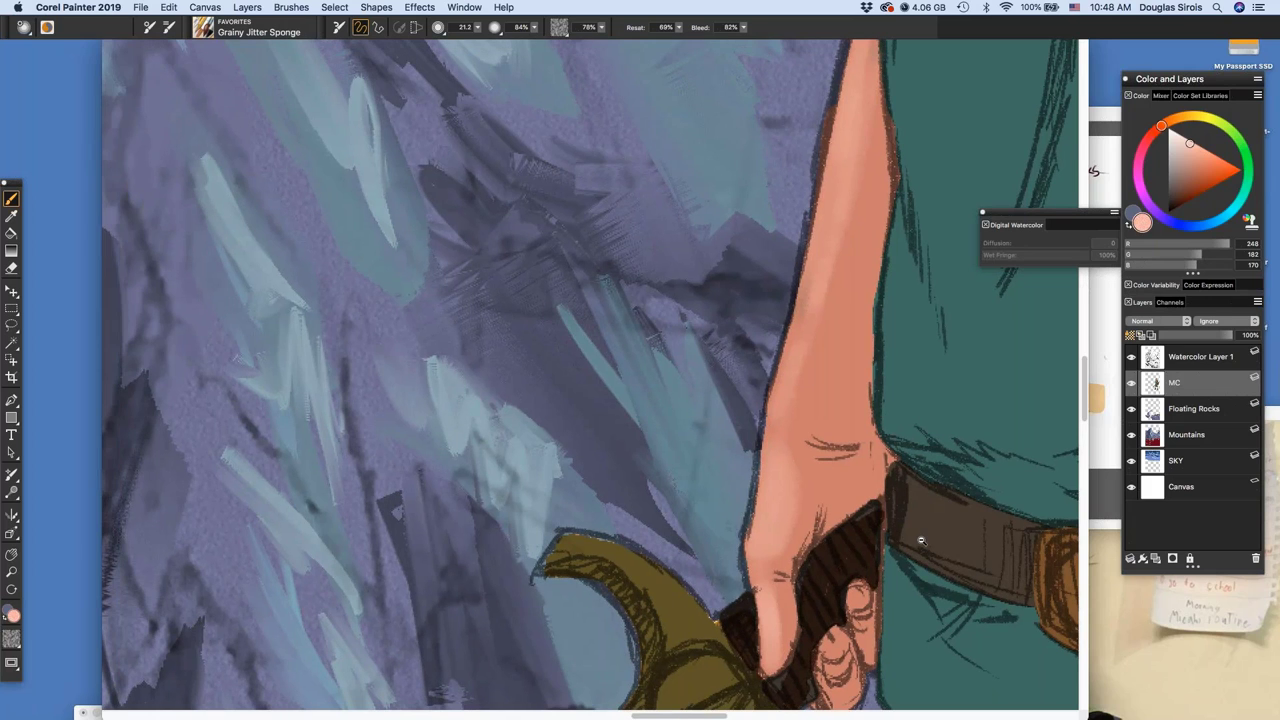
{"action": "left_click", "coordinate": [951, 395], "text": "alt+super"}
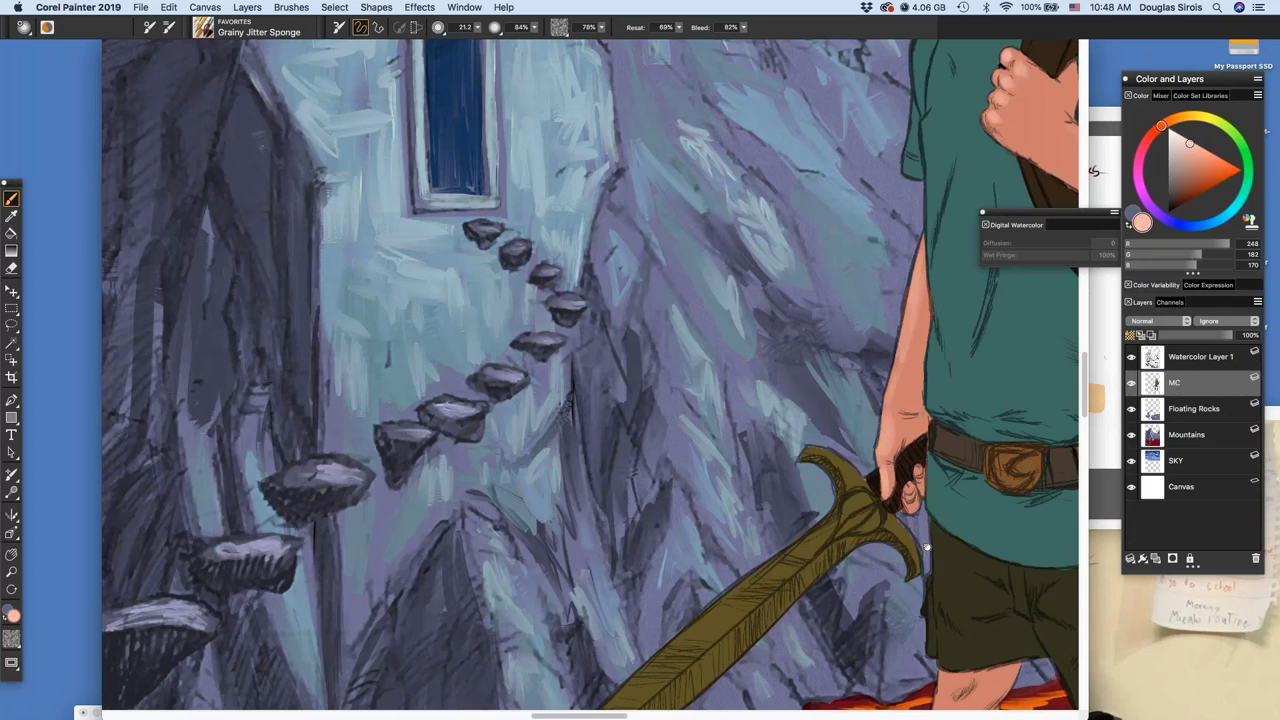
{"action": "left_click_drag", "start_coordinate": [927, 547], "coordinate": [842, 503]}
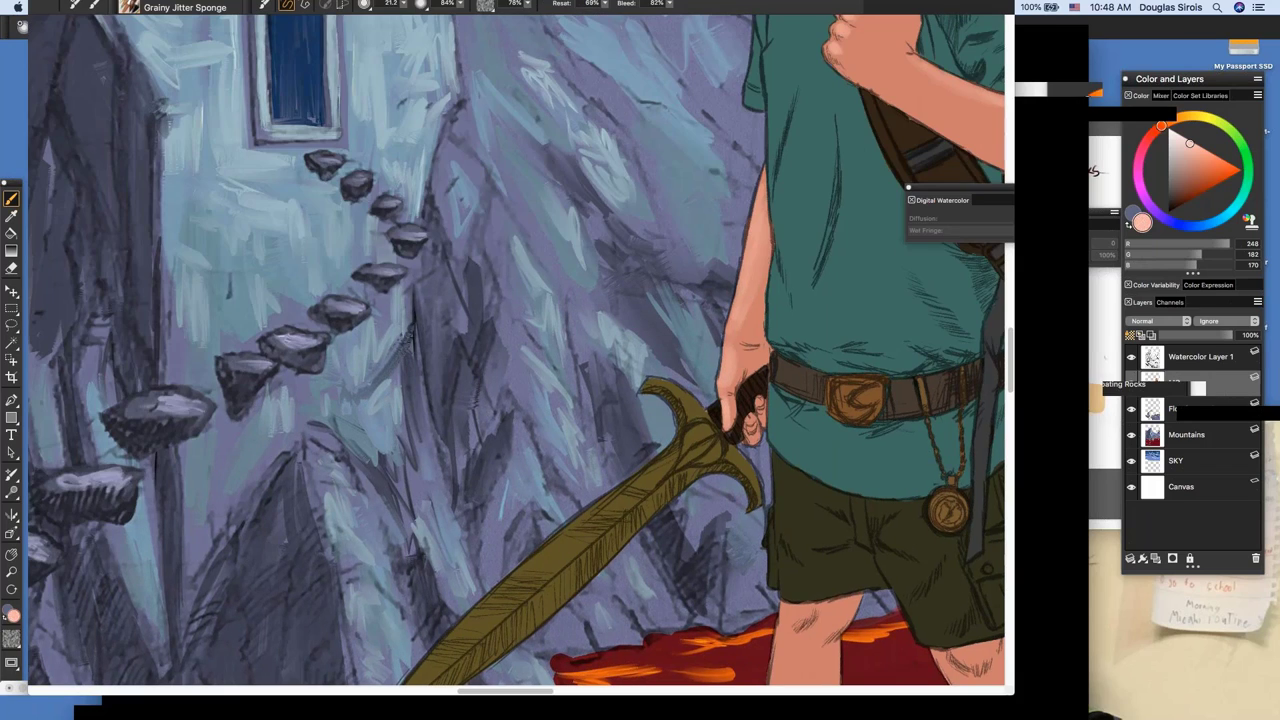
{"action": "left_click_drag", "start_coordinate": [1008, 108], "coordinate": [687, 369]}
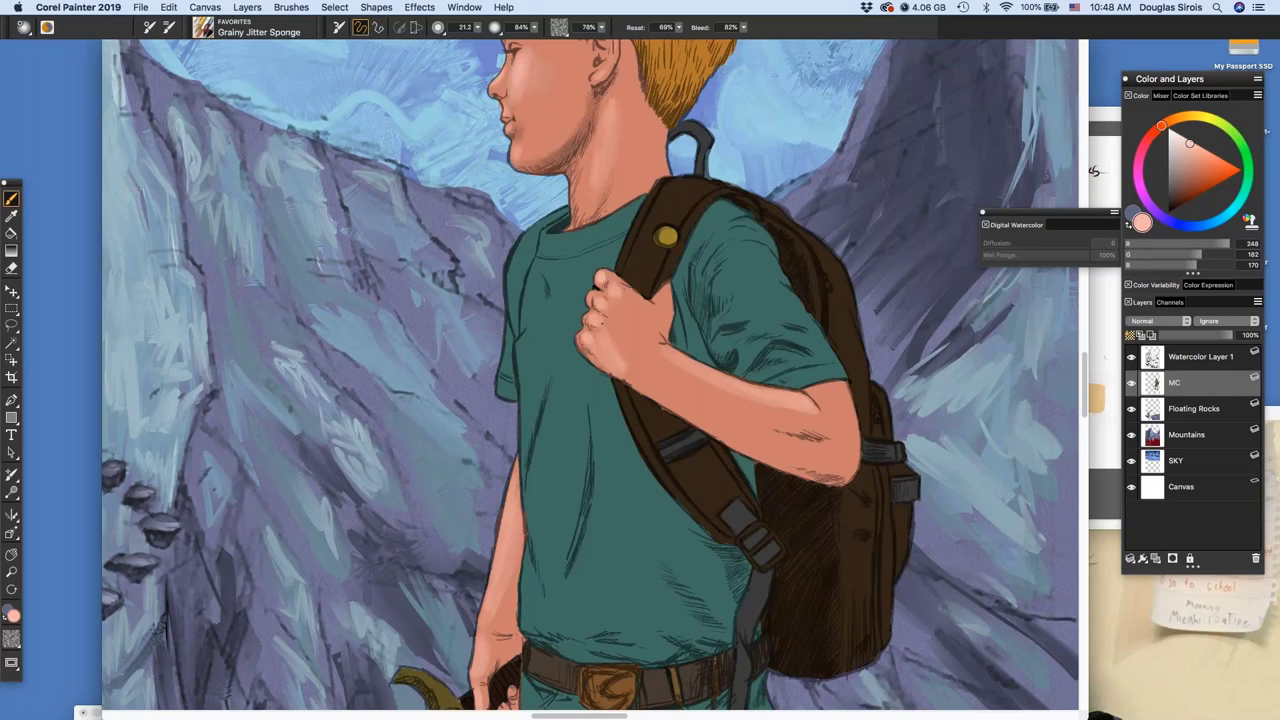
{"action": "left_click_drag", "start_coordinate": [603, 323], "coordinate": [613, 339]}
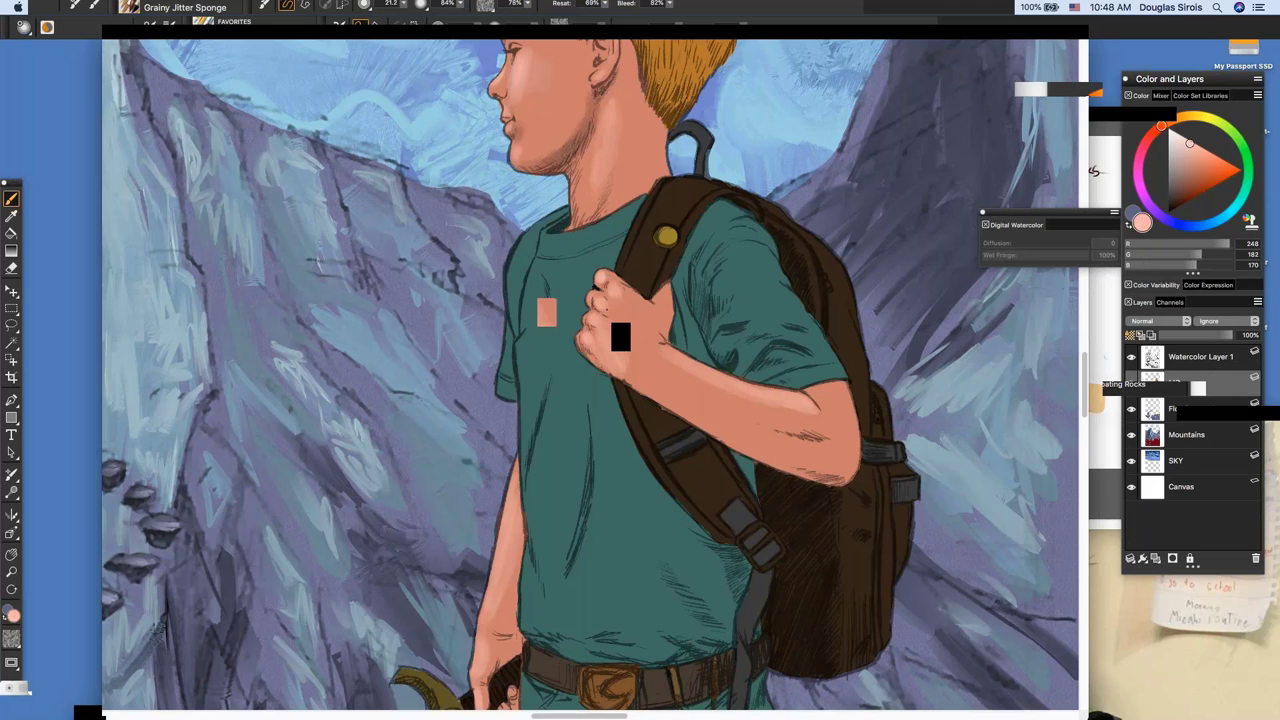
{"action": "left_click_drag", "start_coordinate": [851, 481], "coordinate": [827, 558]}
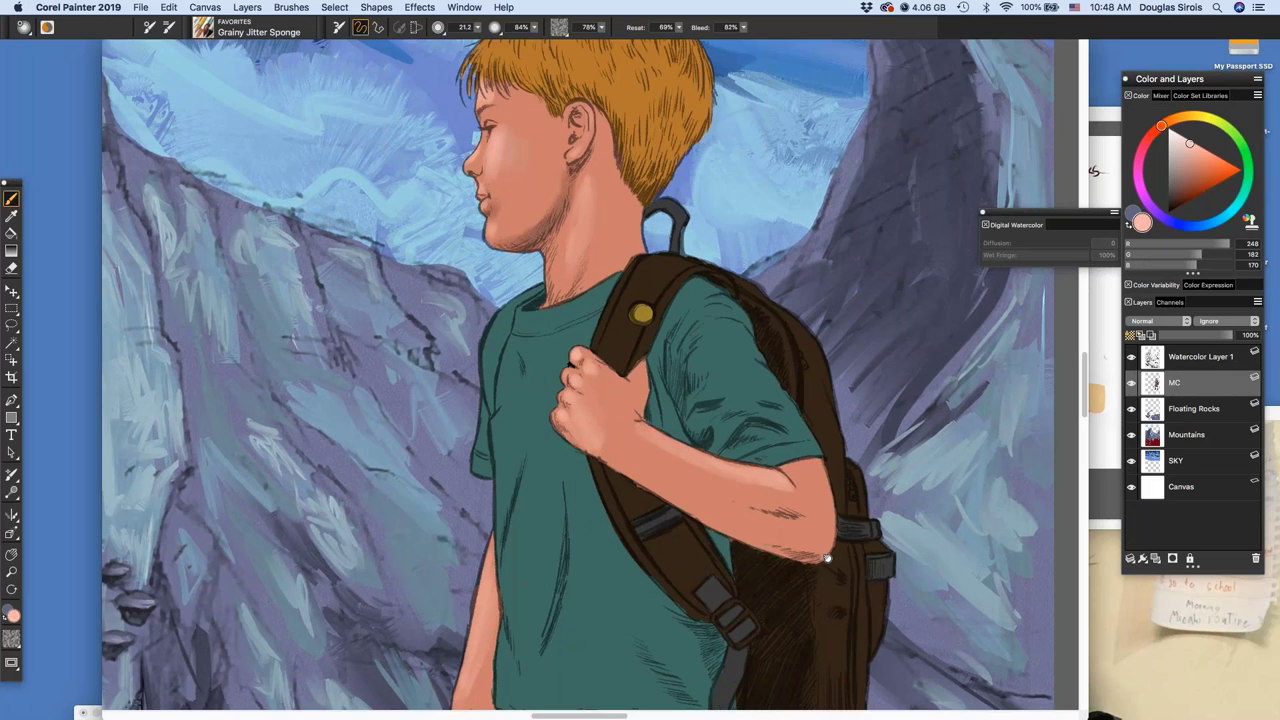
{"action": "scroll", "coordinate": [827, 558], "scroll_direction": "up", "scroll_amount": 3}
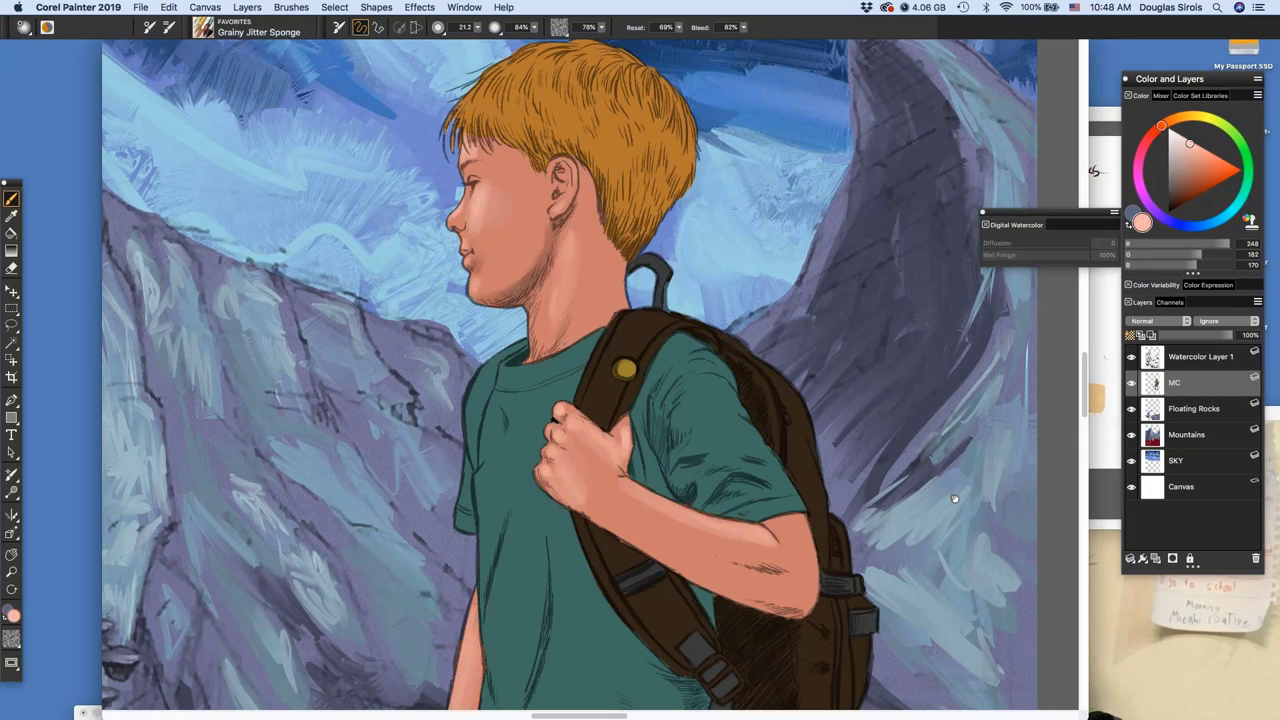
{"action": "left_click_drag", "start_coordinate": [955, 499], "coordinate": [947, 502]}
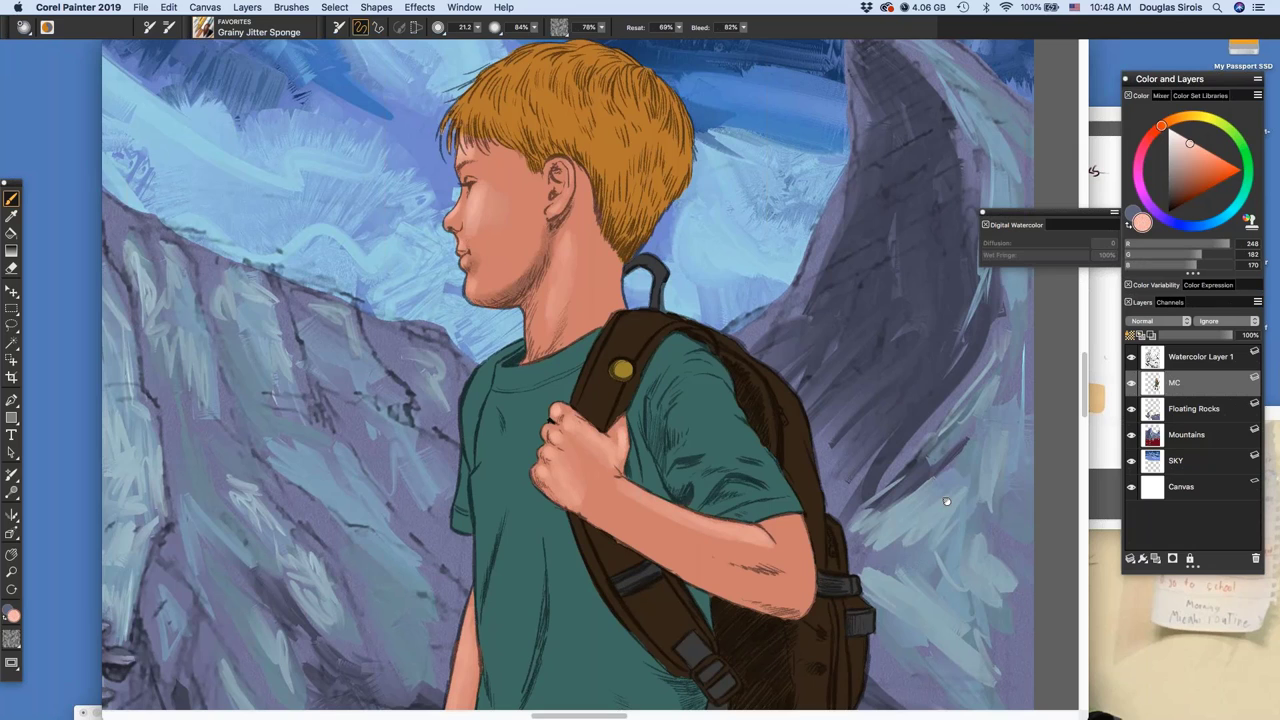
{"action": "scroll", "coordinate": [946, 501], "scroll_direction": "down", "scroll_amount": 1}
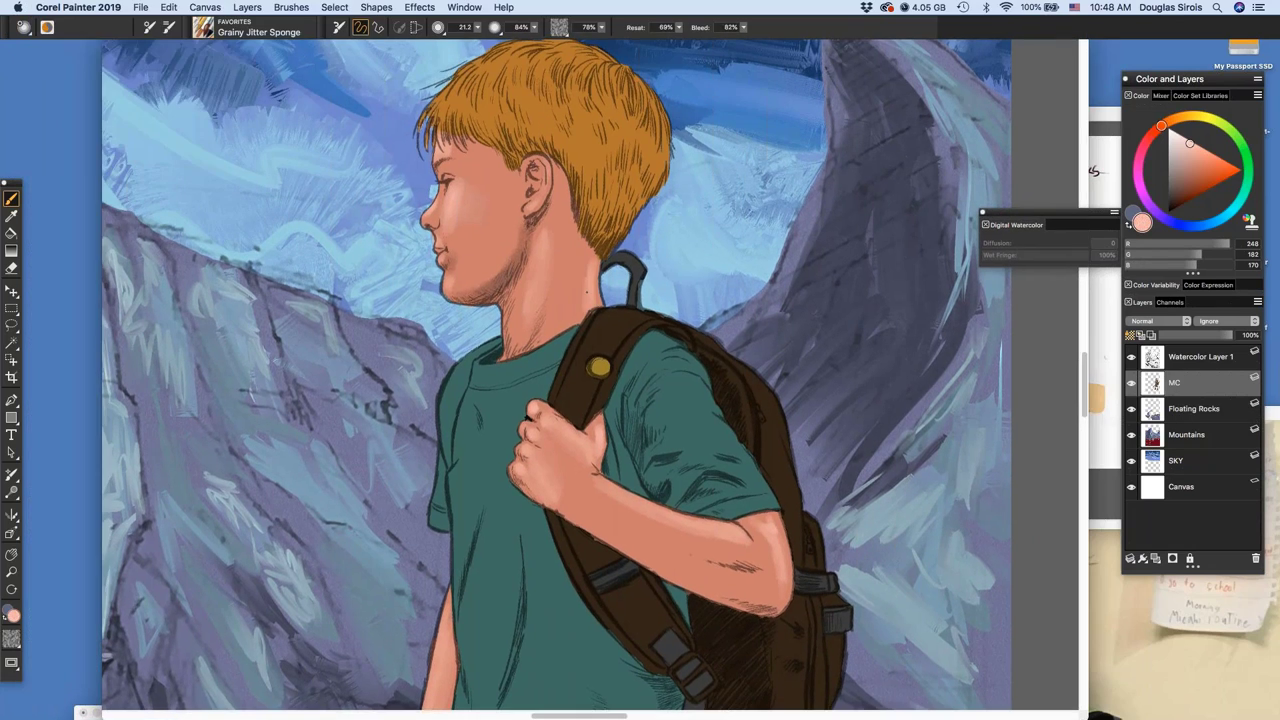
Sample a skin swatch from the GIL color palette, darken it to RGB 168, 102, 90 and shade the neck behind the ear
{"action": "left_click", "coordinate": [1105, 310]}
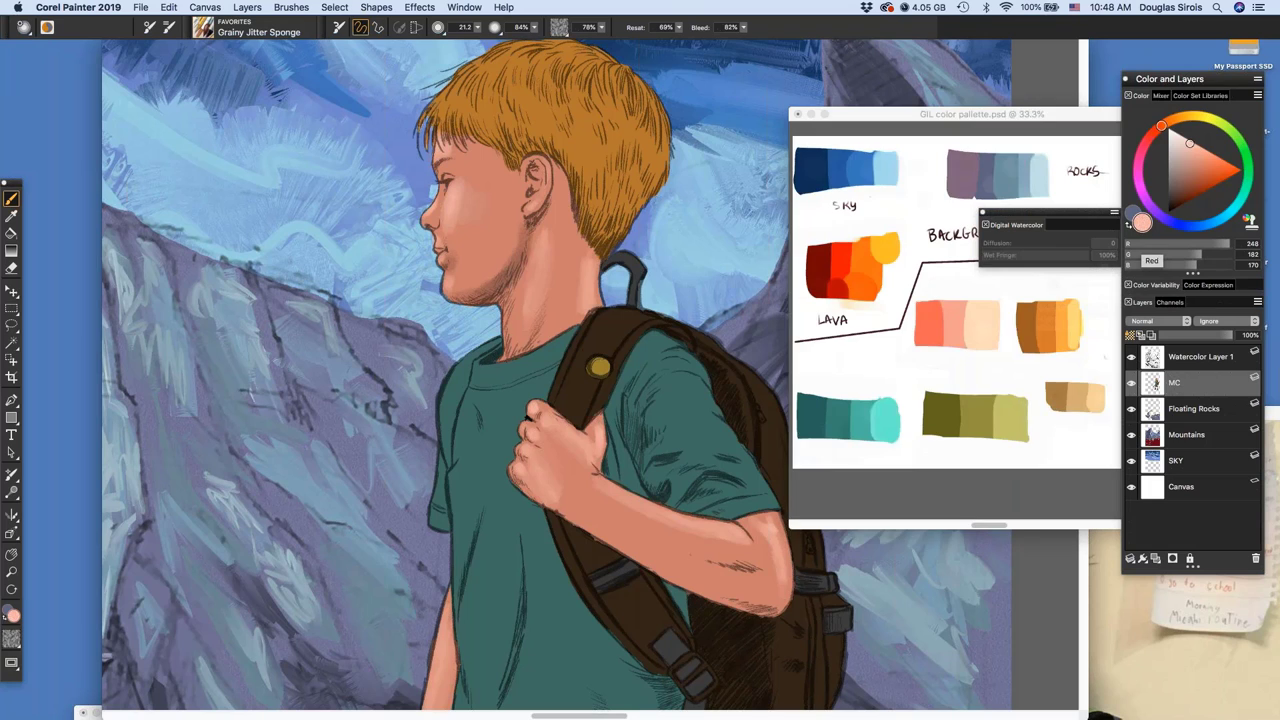
{"action": "left_click", "coordinate": [973, 321]}
{"action": "left_click", "coordinate": [1190, 161]}
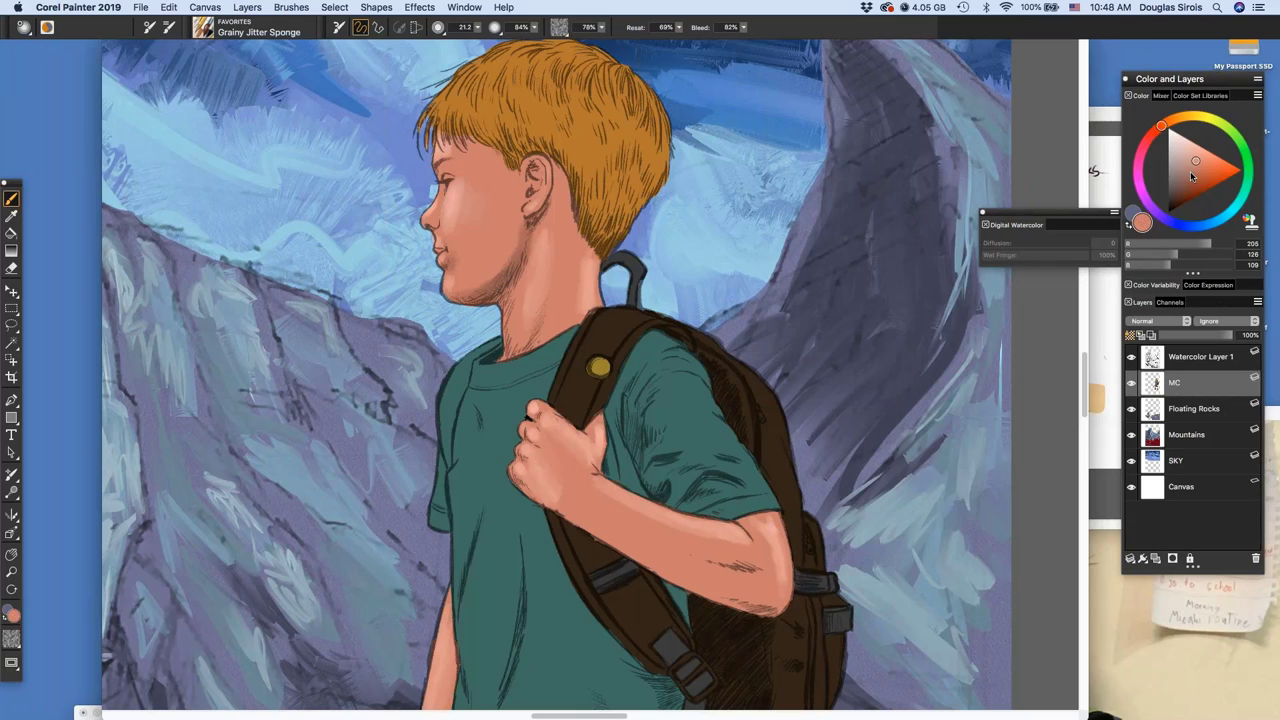
{"action": "left_click", "coordinate": [1190, 171]}
{"action": "left_click", "coordinate": [1191, 172]}
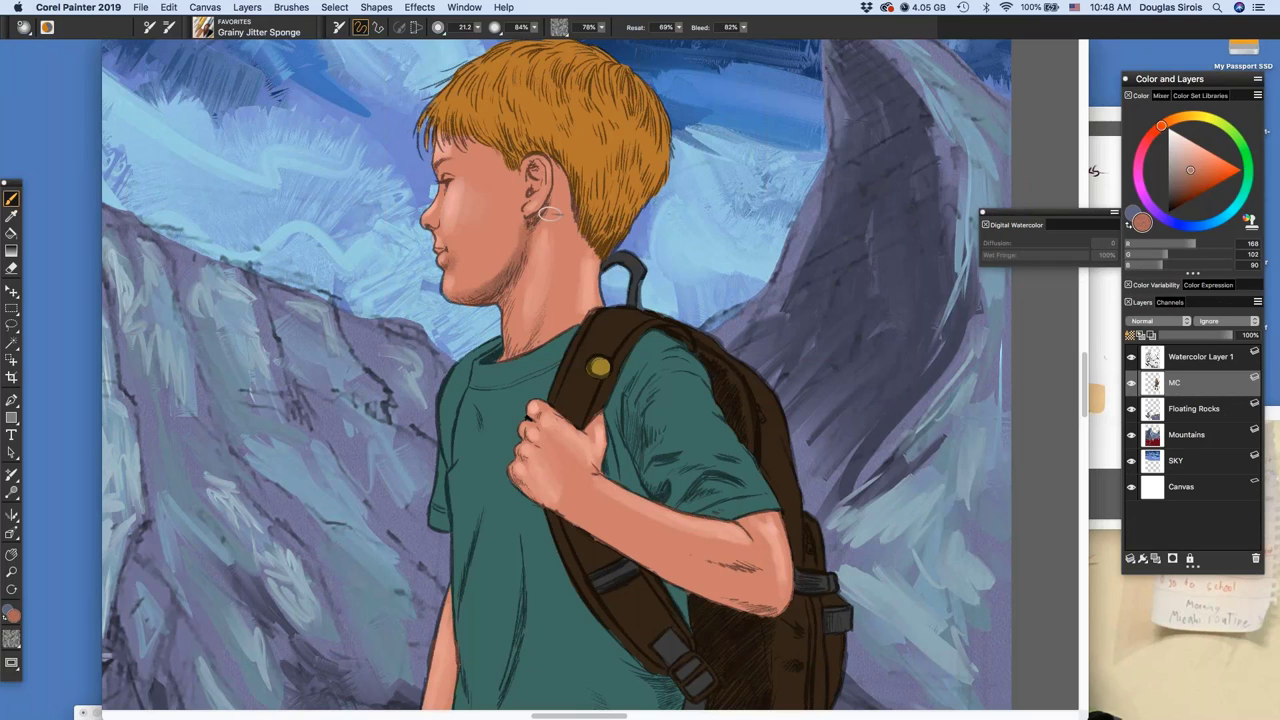
{"action": "left_click_drag", "start_coordinate": [549, 213], "coordinate": [560, 186]}
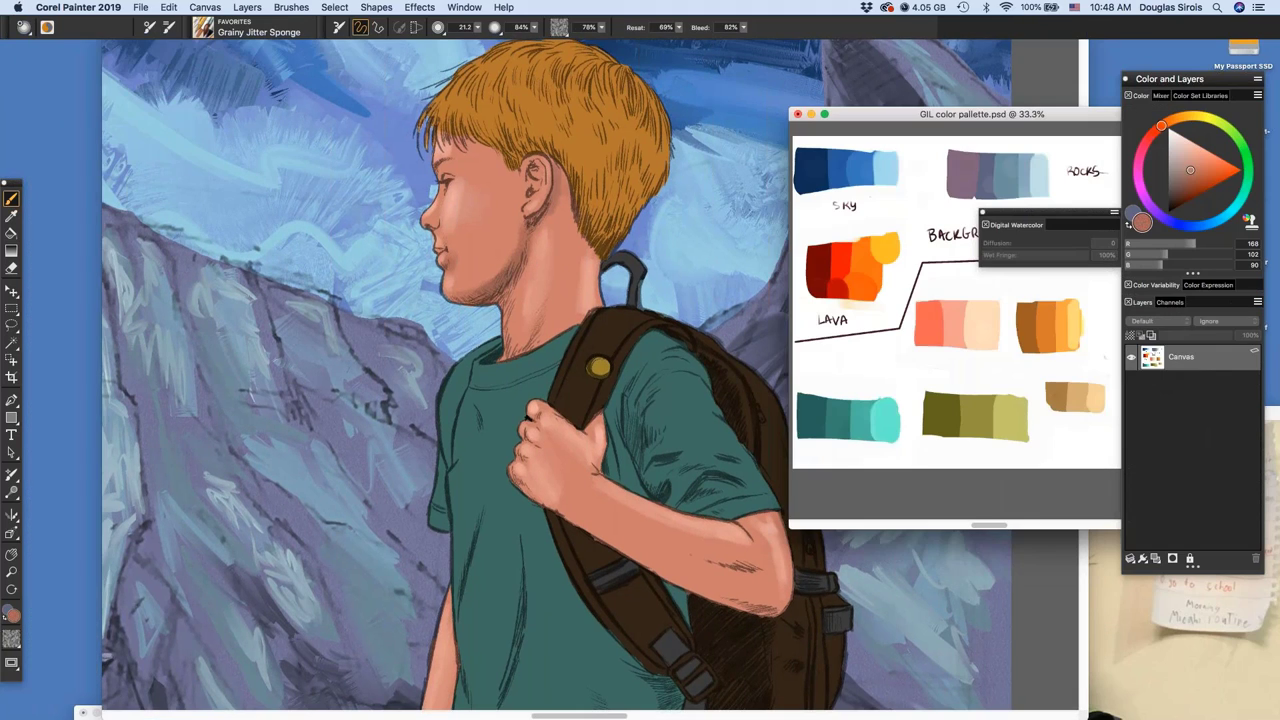
Sample the bright yellow-orange hair swatch, RGB 255, 166, 57, from the palette document and paint a highlight on the back of the hair
{"action": "left_click", "coordinate": [1061, 326], "text": "alt"}
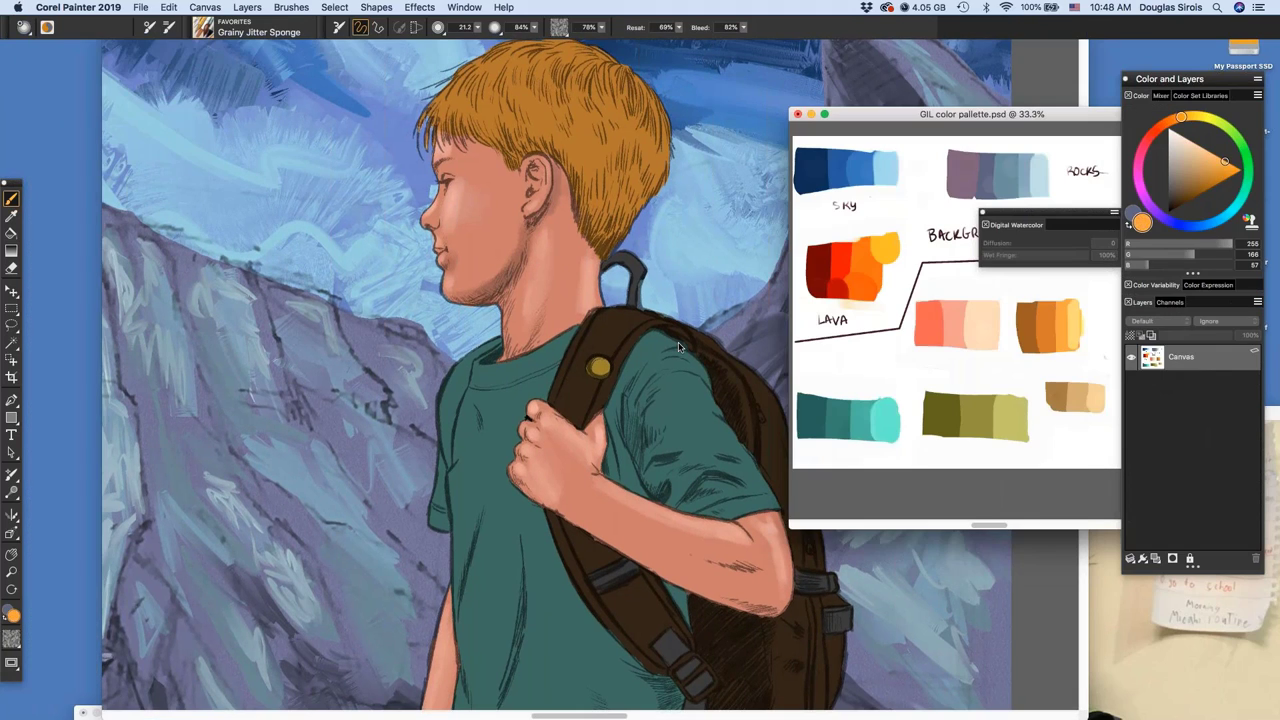
{"action": "key", "text": "super+w"}
{"action": "left_click_drag", "start_coordinate": [648, 136], "coordinate": [660, 196]}
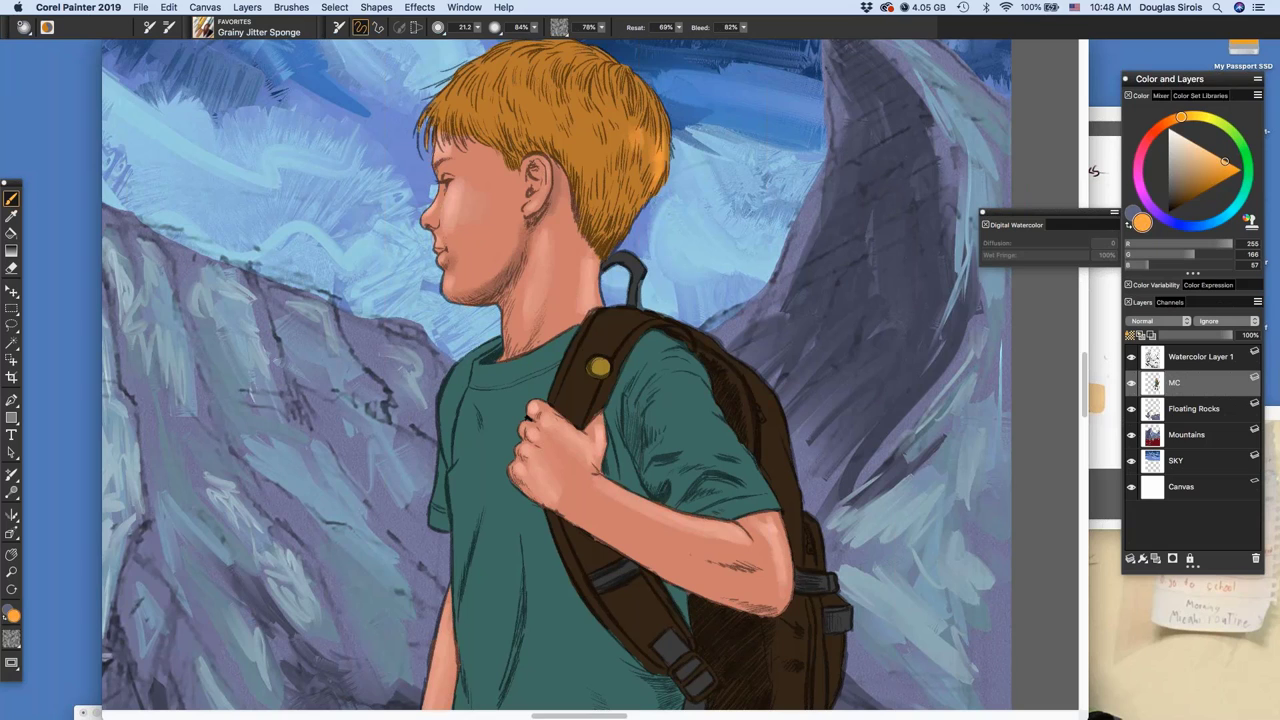
Extend the yellow-orange highlight strokes across the back of the boy's hair
{"action": "key", "text": "super+m"}
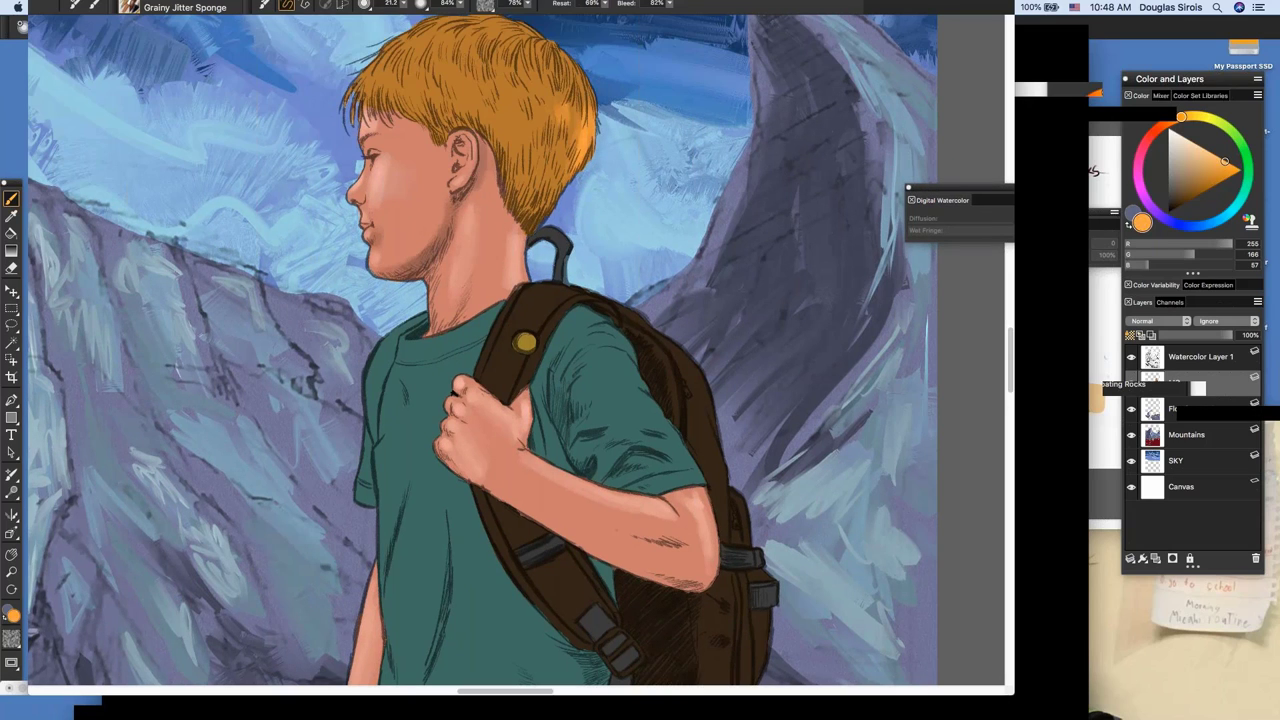
{"action": "key", "text": "super+m"}
{"action": "left_click_drag", "start_coordinate": [606, 104], "coordinate": [624, 174]}
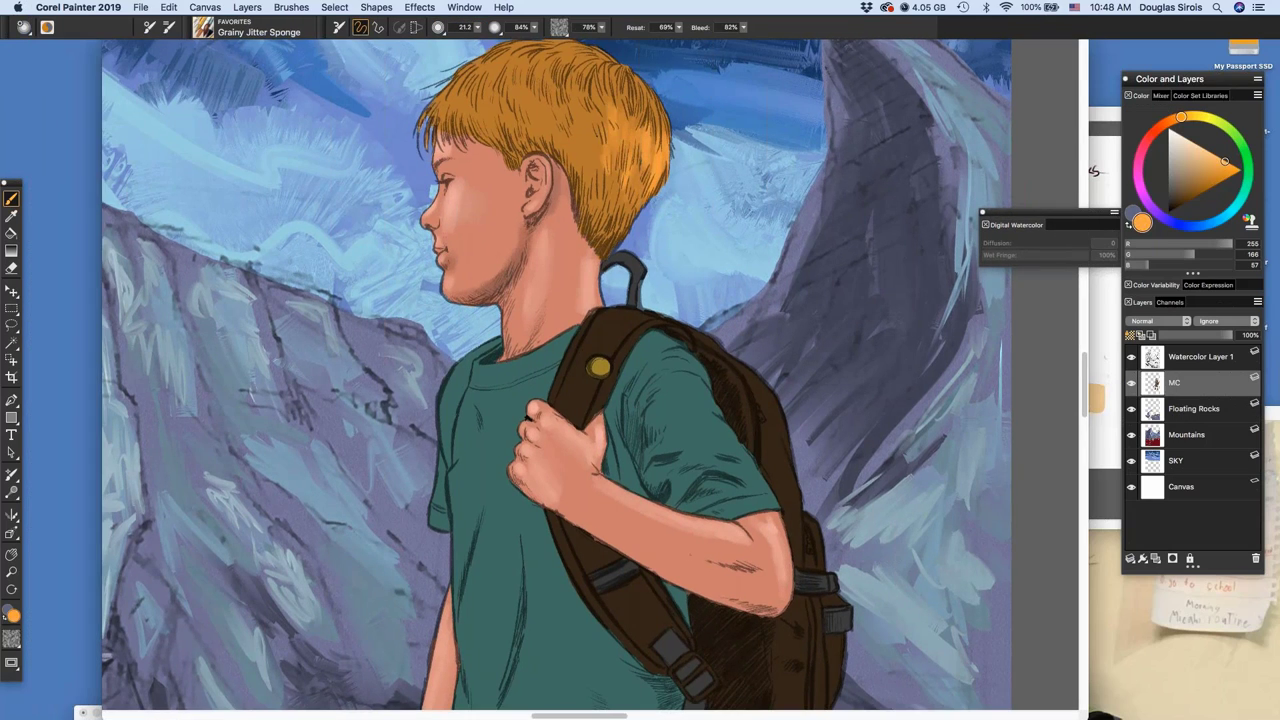
View the whole illustration and compare it with the Watercolor Layer 1 linework hidden and shown
{"action": "key", "text": "super+0"}
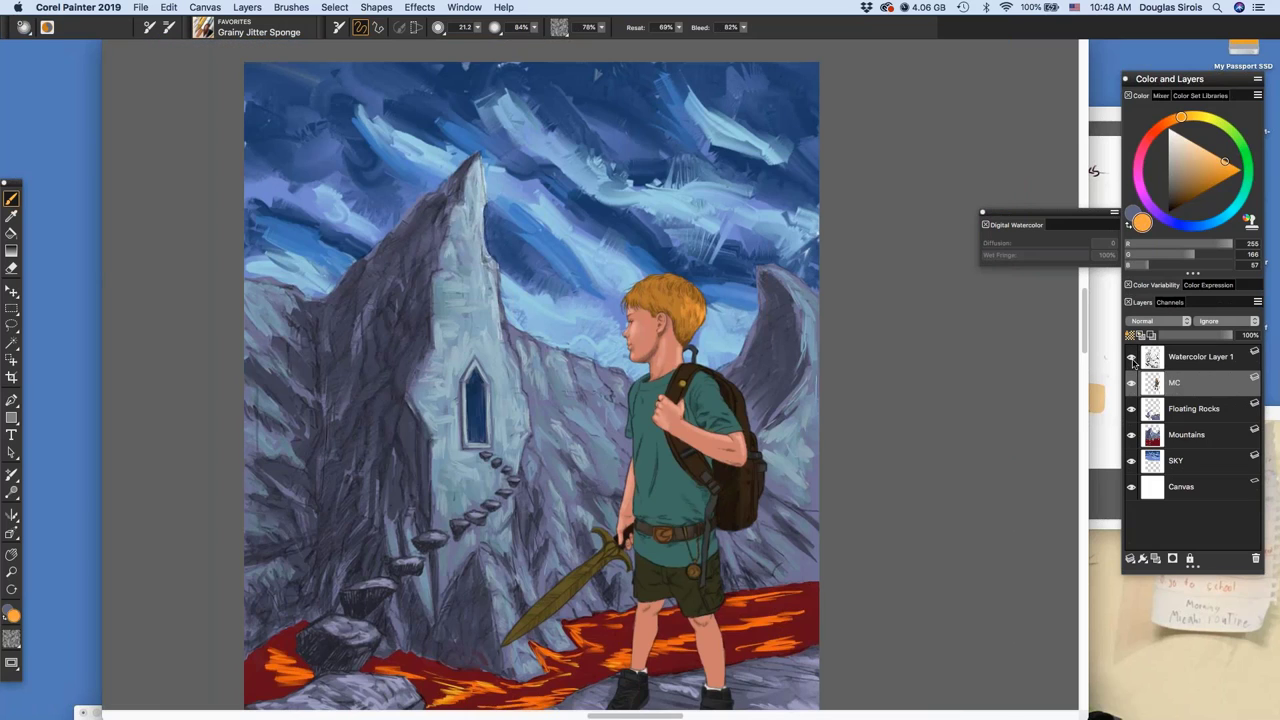
{"action": "left_click", "coordinate": [1132, 358]}
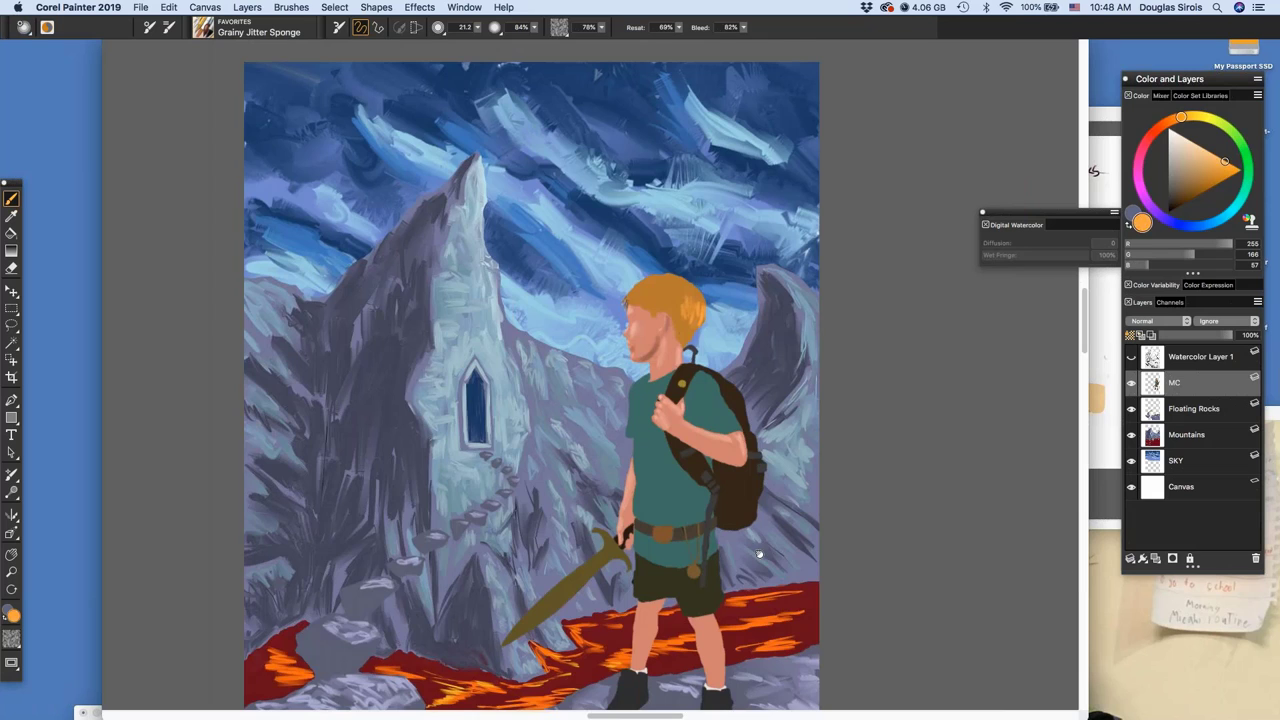
{"action": "mouse_move", "coordinate": [752, 538]}
{"action": "left_mouse_down"}
{"action": "mouse_move", "coordinate": [740, 284]}
{"action": "mouse_move", "coordinate": [767, 559]}
{"action": "left_mouse_up"}
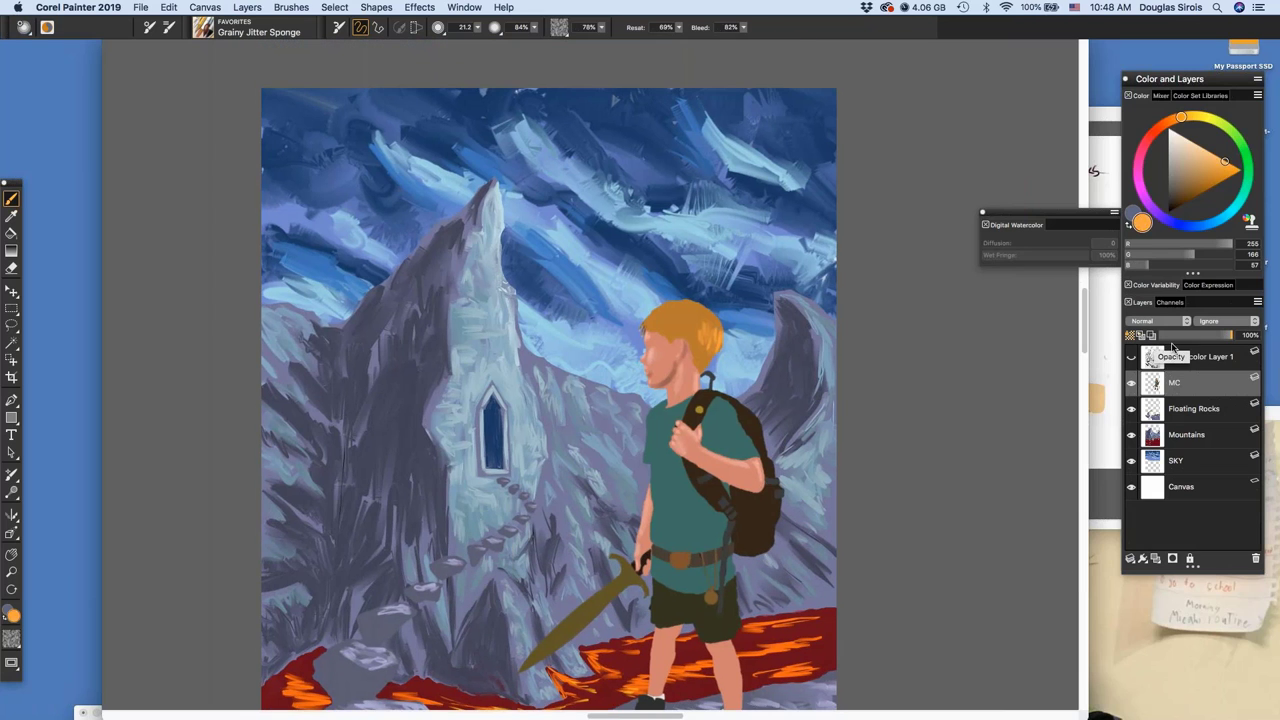
{"action": "left_click", "coordinate": [1132, 357]}
{"action": "left_click_drag", "start_coordinate": [798, 391], "coordinate": [820, 413]}
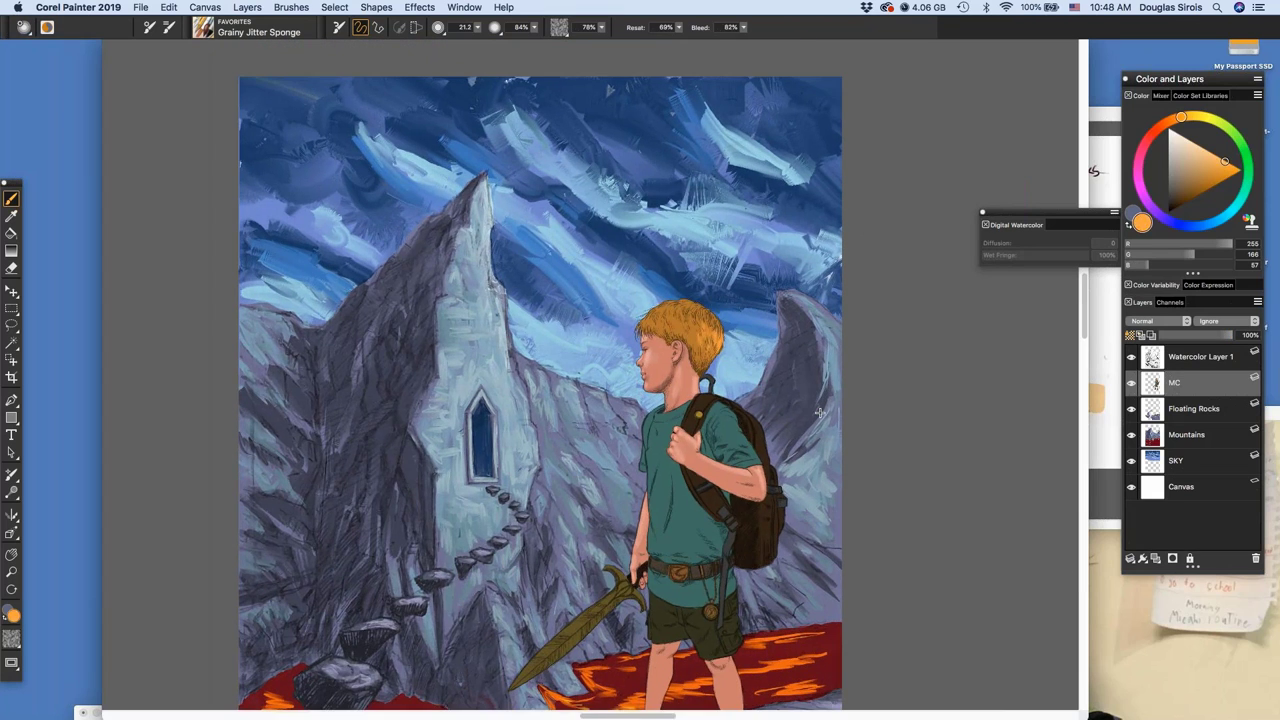
Paint yellow-orange highlights over the crown of the boy's hair and toward the area above the ear
{"action": "scroll", "coordinate": [818, 411], "scroll_direction": "up", "scroll_amount": 2}
{"action": "scroll", "coordinate": [660, 308], "scroll_direction": "up", "scroll_amount": 3}
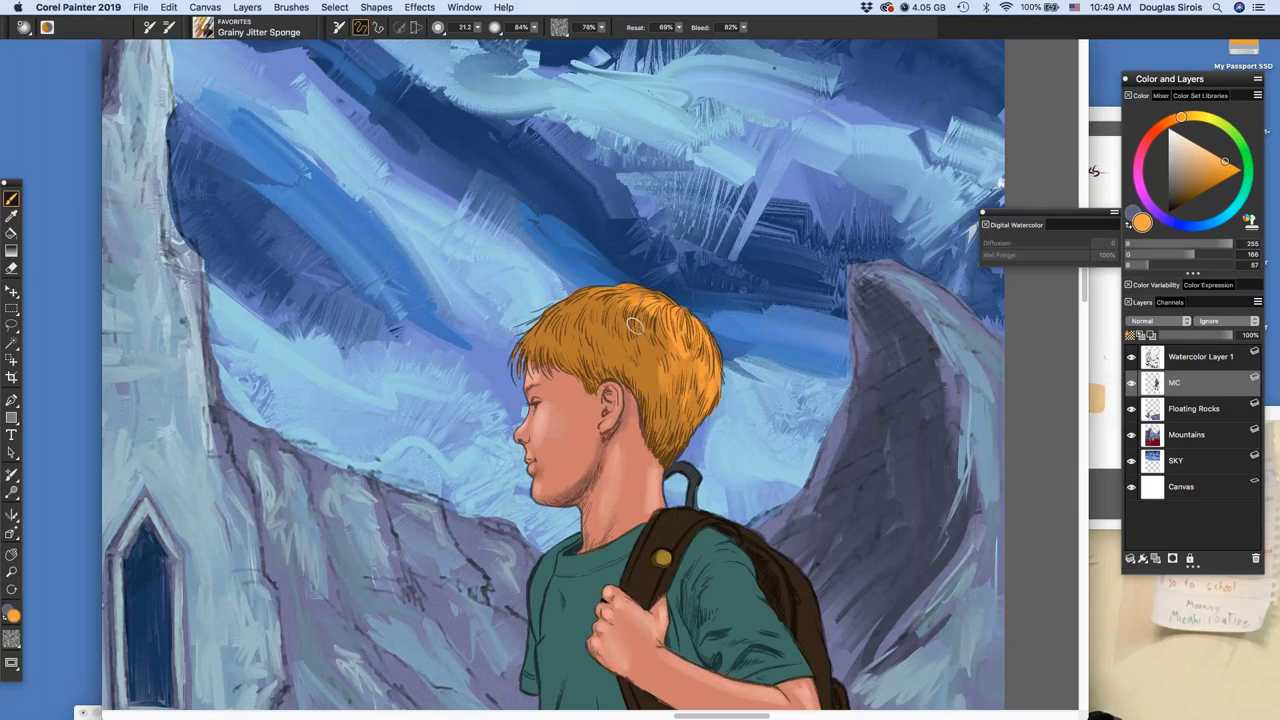
{"action": "mouse_move", "coordinate": [650, 337]}
{"action": "left_mouse_down"}
{"action": "mouse_move", "coordinate": [656, 394]}
{"action": "mouse_move", "coordinate": [626, 364]}
{"action": "left_mouse_up"}
{"action": "mouse_move", "coordinate": [612, 331]}
{"action": "left_mouse_down"}
{"action": "mouse_move", "coordinate": [612, 364]}
{"action": "mouse_move", "coordinate": [633, 350]}
{"action": "left_mouse_up"}
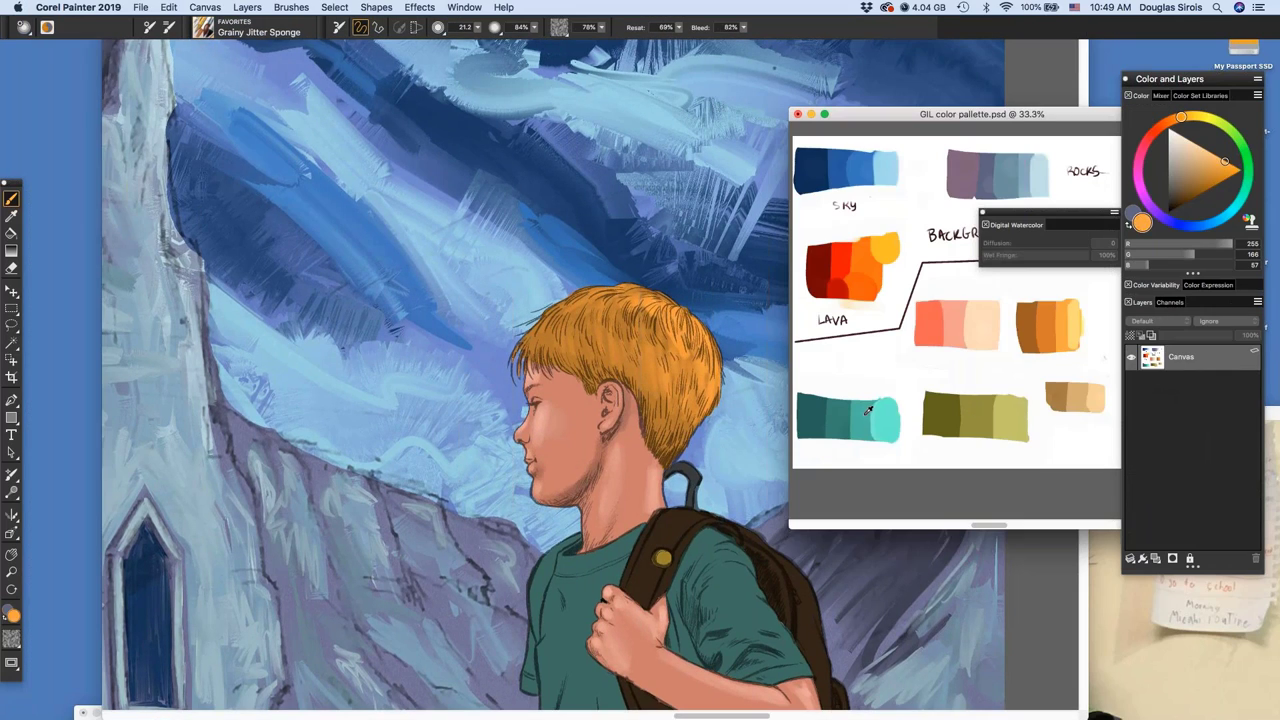
Sample the medium teal shirt swatch from the GIL color palette and paint highlights on the shirt's shoulder and sleeve folds
{"action": "left_click", "coordinate": [868, 410], "text": "alt"}
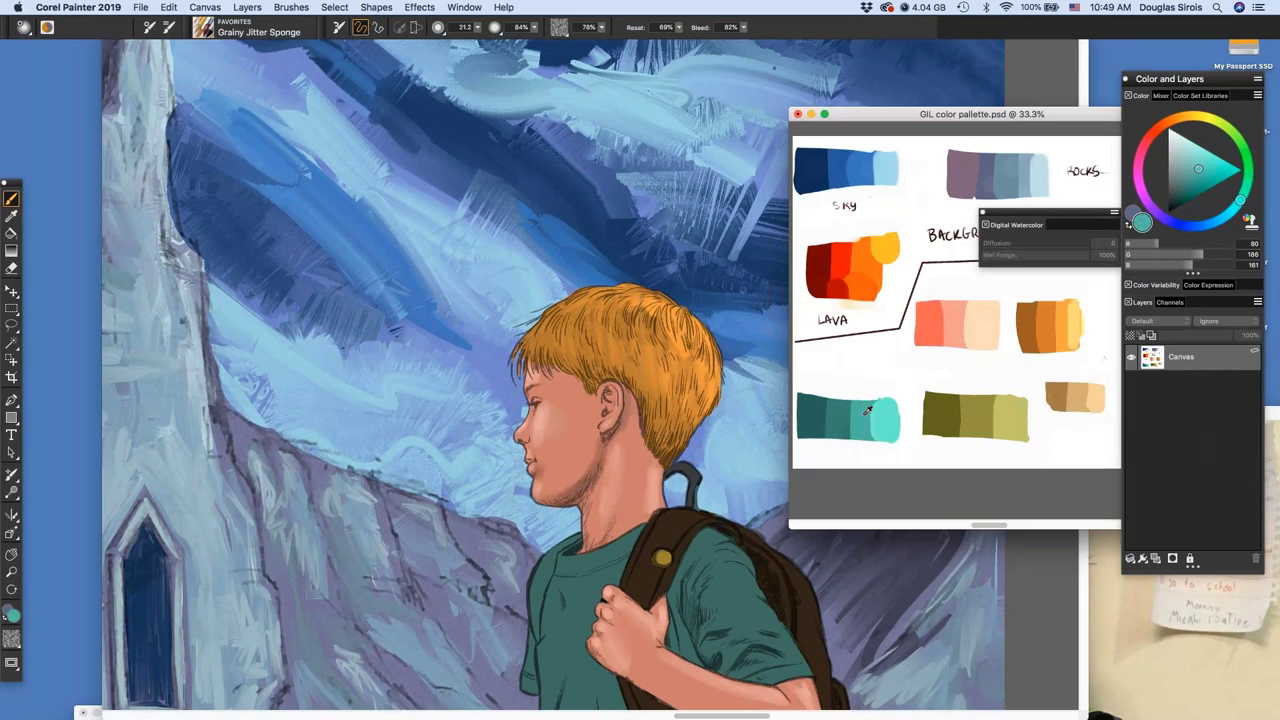
{"action": "left_click", "coordinate": [706, 545]}
{"action": "mouse_move", "coordinate": [698, 549]}
{"action": "left_mouse_down"}
{"action": "mouse_move", "coordinate": [724, 536]}
{"action": "mouse_move", "coordinate": [741, 556]}
{"action": "left_mouse_up"}
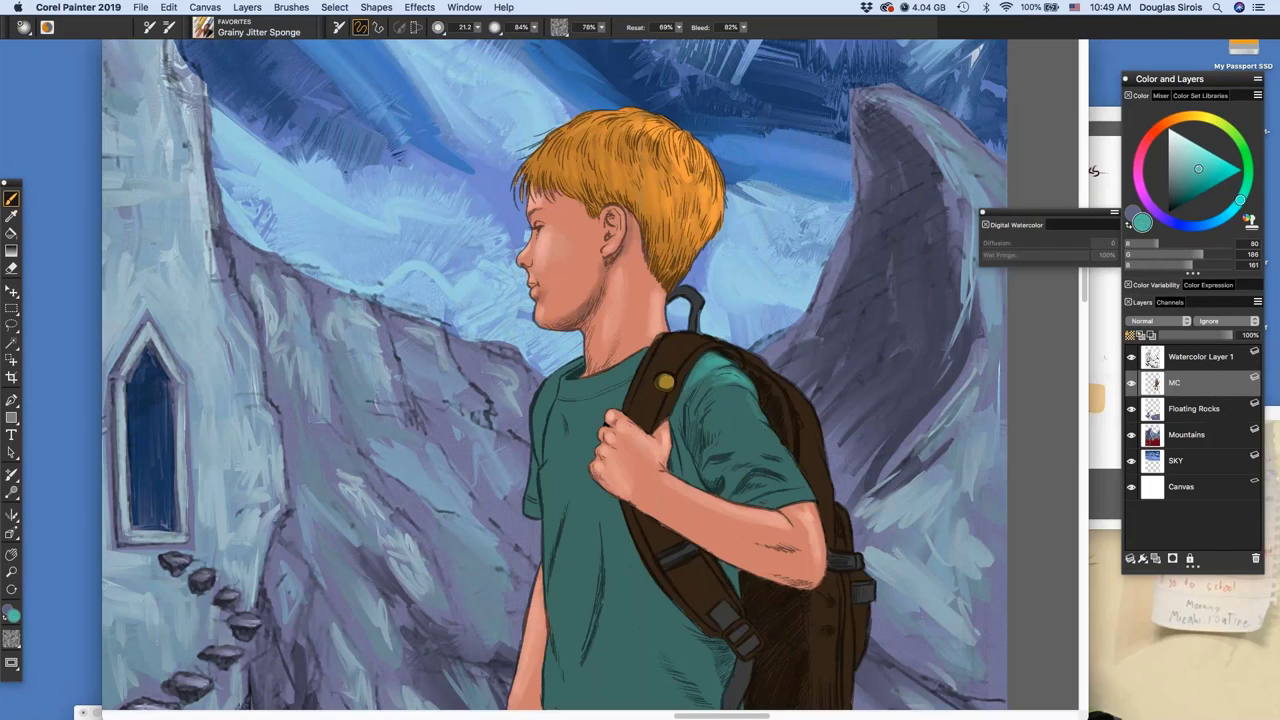
{"action": "left_click_drag", "start_coordinate": [732, 394], "coordinate": [752, 420]}
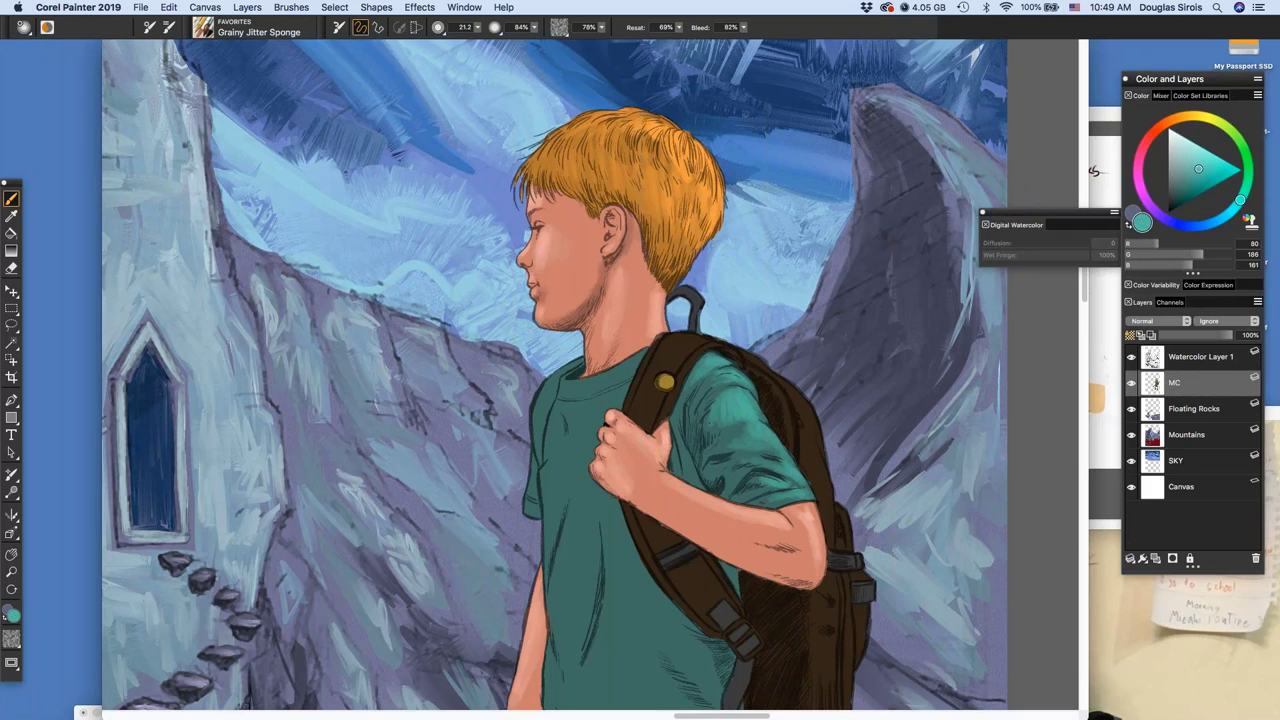
{"action": "left_click_drag", "start_coordinate": [818, 512], "coordinate": [823, 519]}
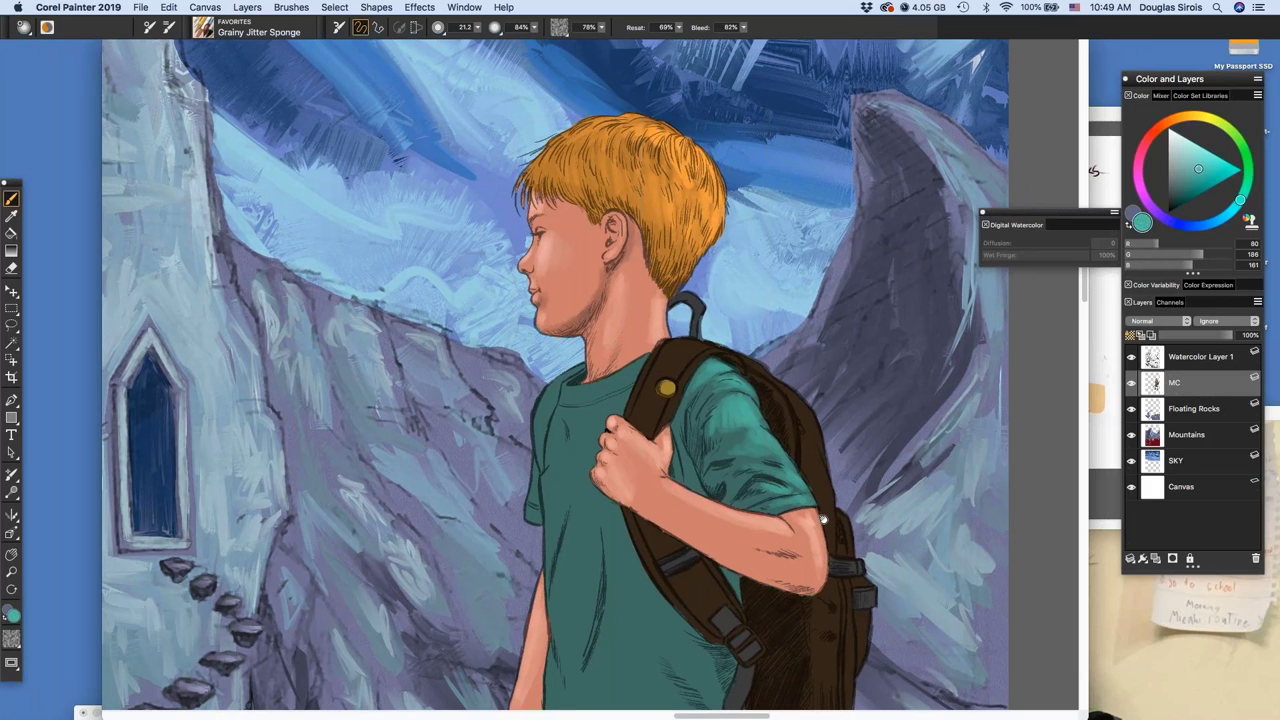
{"action": "scroll", "coordinate": [822, 518], "scroll_direction": "up", "scroll_amount": 1}
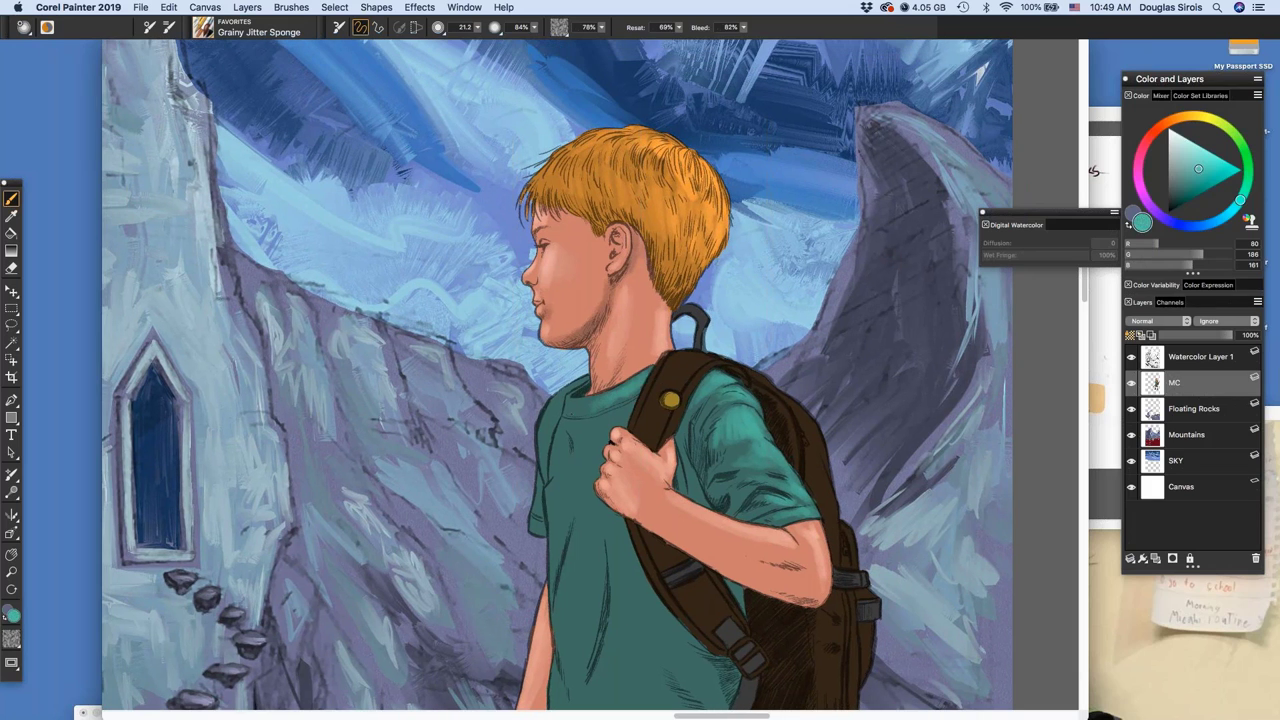
Enlarge the brush to 26.2 and add teal highlights to the lower back of the shirt beside the backpack strap
{"action": "key", "text": "super+m"}
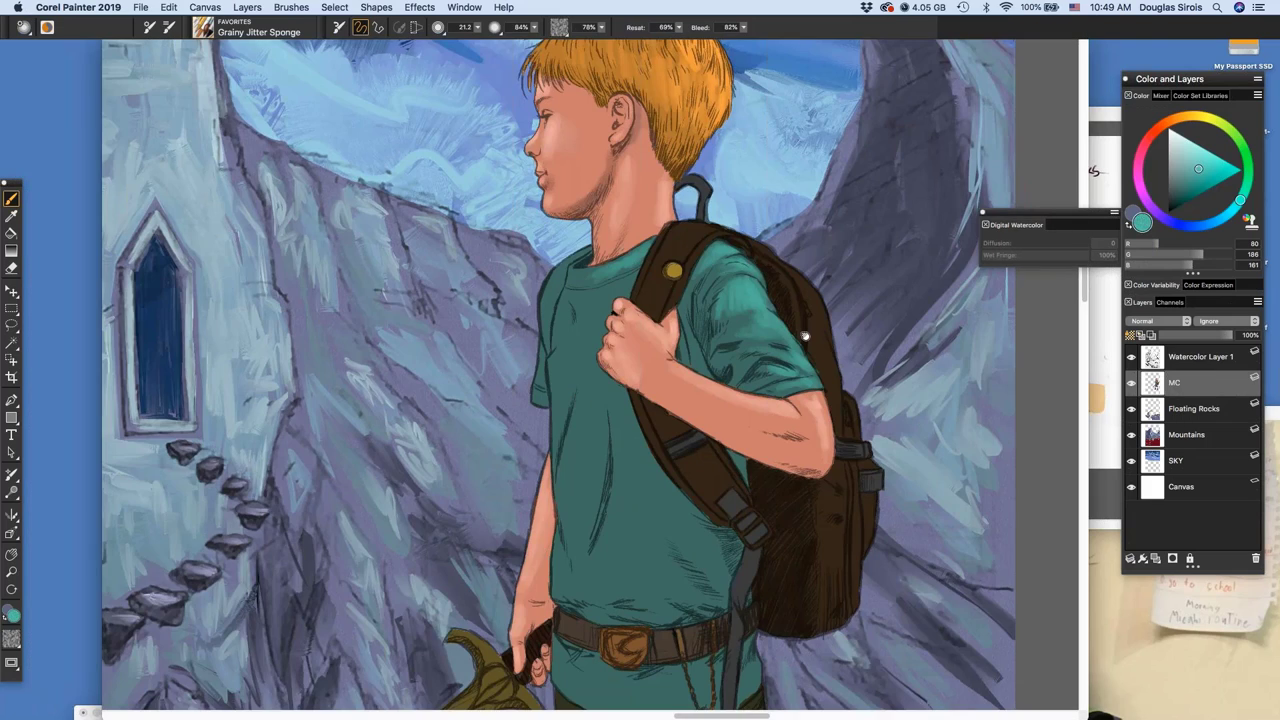
{"action": "left_click_drag", "start_coordinate": [805, 336], "coordinate": [801, 348]}
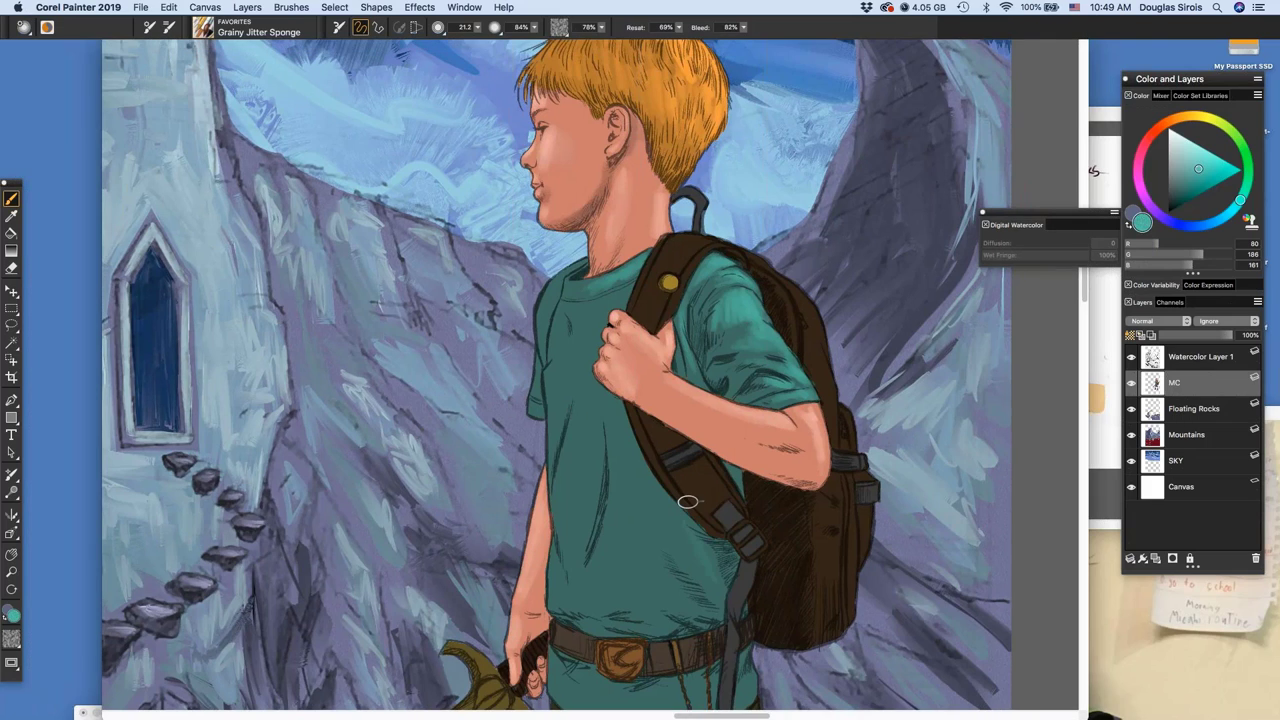
{"action": "key", "text": "]"}
{"action": "key", "text": "]"}
{"action": "key", "text": "]"}
{"action": "key", "text": "]"}
{"action": "key", "text": "]"}
{"action": "left_click_drag", "start_coordinate": [712, 249], "coordinate": [714, 261]}
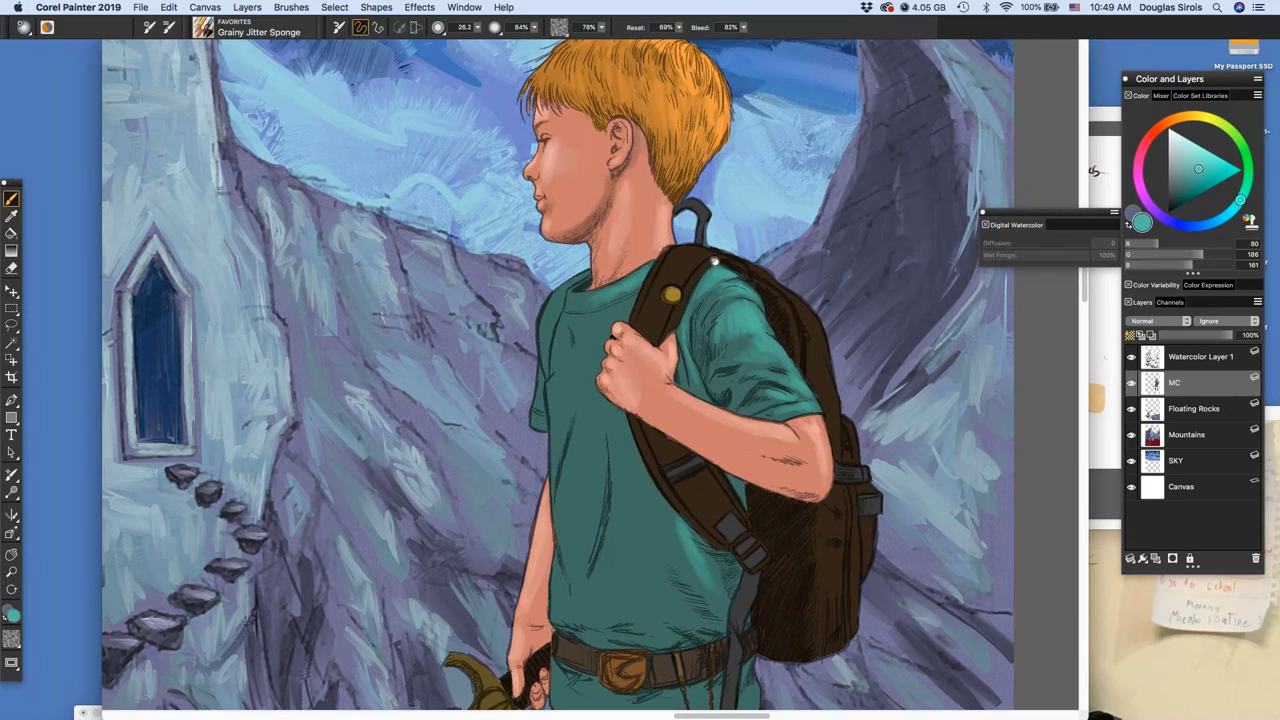
Select the SKY layer and set the brush's Reset value to 0% for blending
{"action": "scroll", "coordinate": [714, 260], "scroll_direction": "up", "scroll_amount": 5}
{"action": "scroll", "coordinate": [997, 464], "scroll_direction": "up", "scroll_amount": 3}
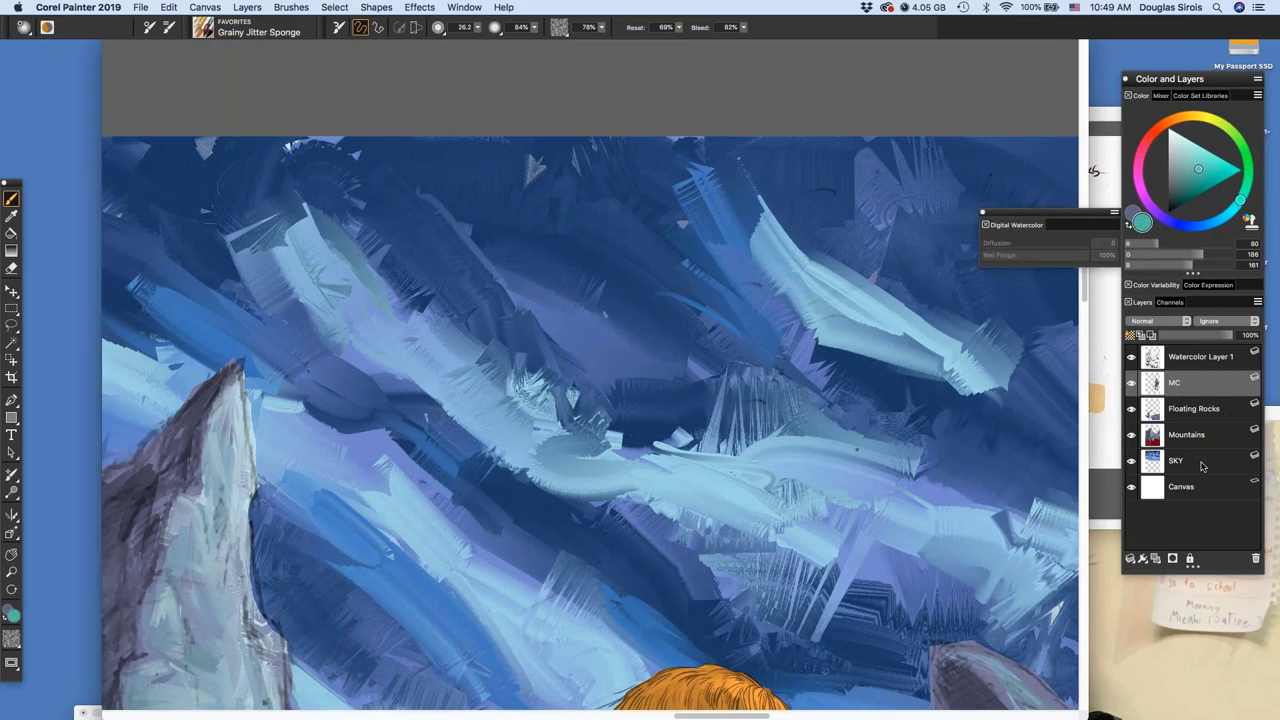
{"action": "left_click", "coordinate": [1202, 466]}
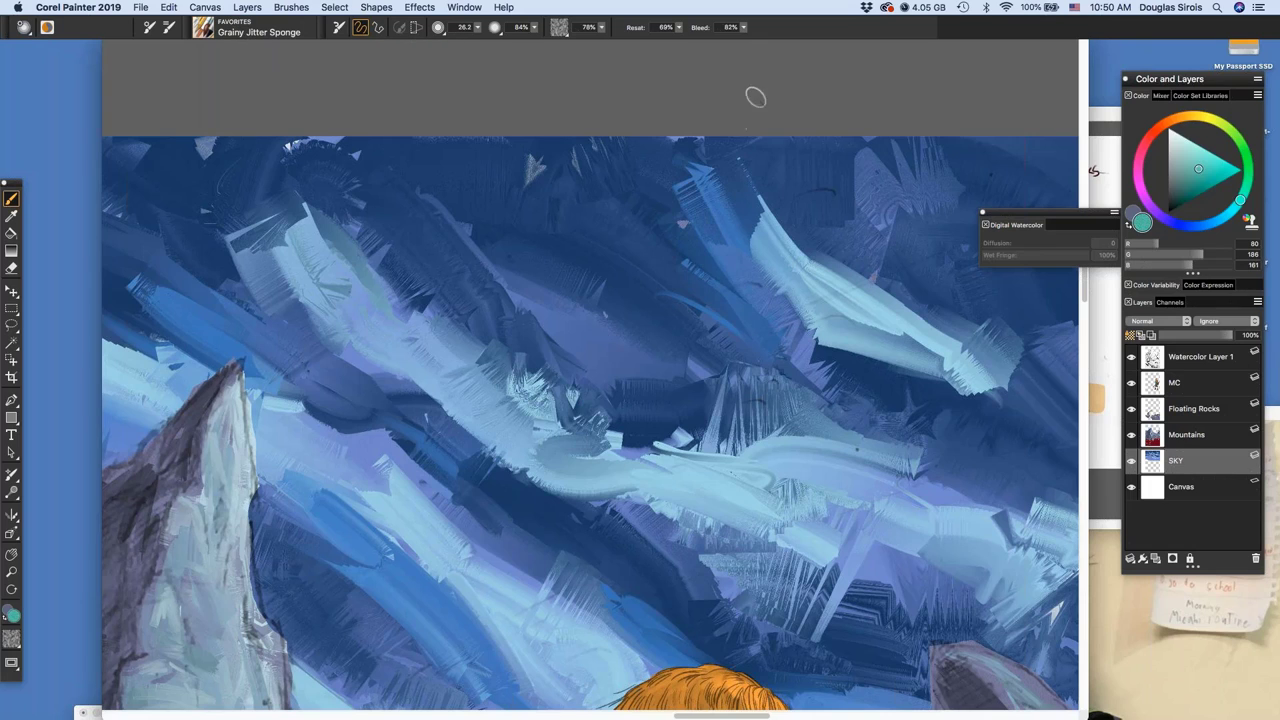
{"action": "left_click", "coordinate": [679, 28]}
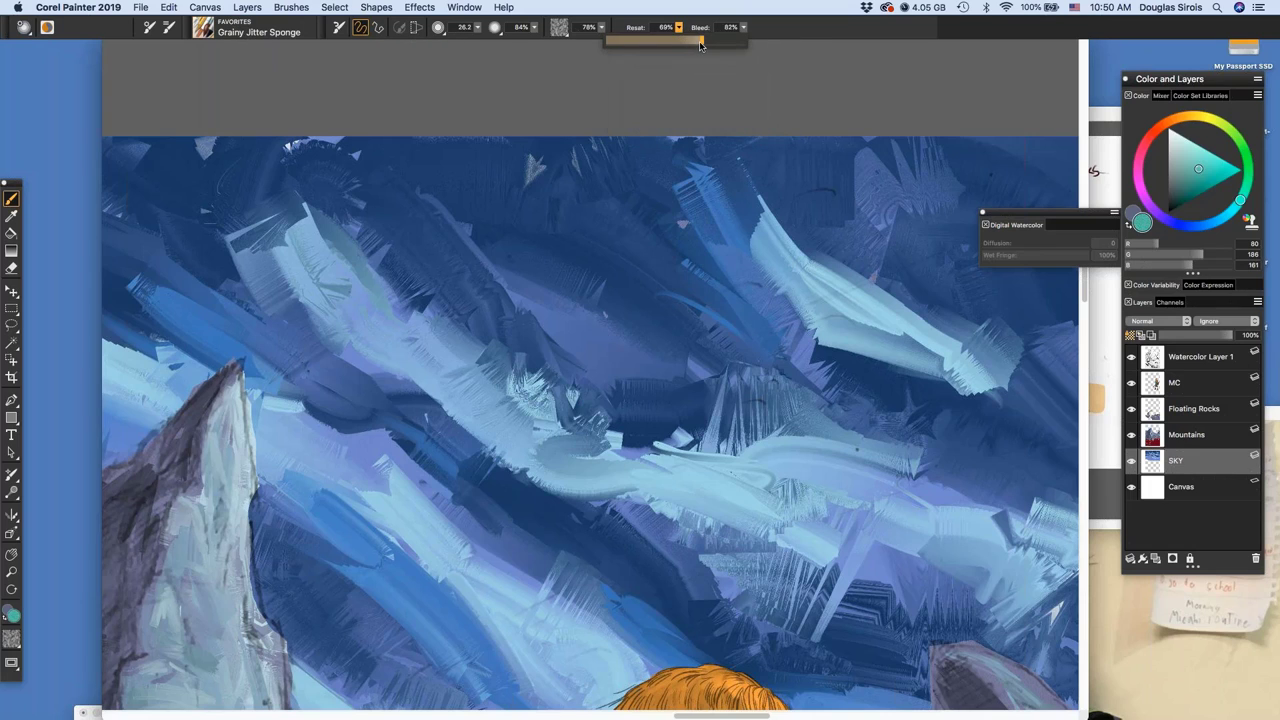
{"action": "left_click_drag", "start_coordinate": [703, 43], "coordinate": [603, 53]}
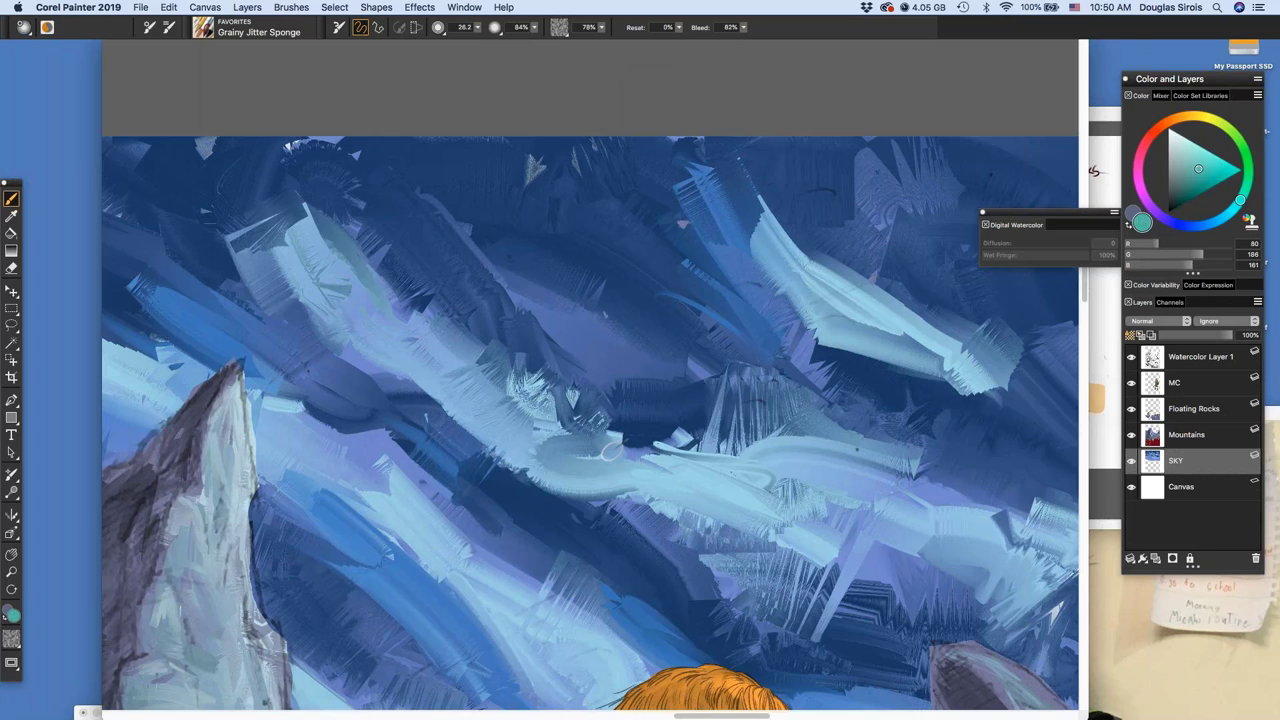
Enlarge the brush to 88.6 and blend the rough edges of the long light cloud streak across the middle of the sky
{"action": "scroll", "coordinate": [612, 450], "scroll_direction": "up", "scroll_amount": 2}
{"action": "scroll", "coordinate": [665, 451], "scroll_direction": "up", "scroll_amount": 1}
{"action": "left_click_drag", "start_coordinate": [624, 437], "coordinate": [684, 451]}
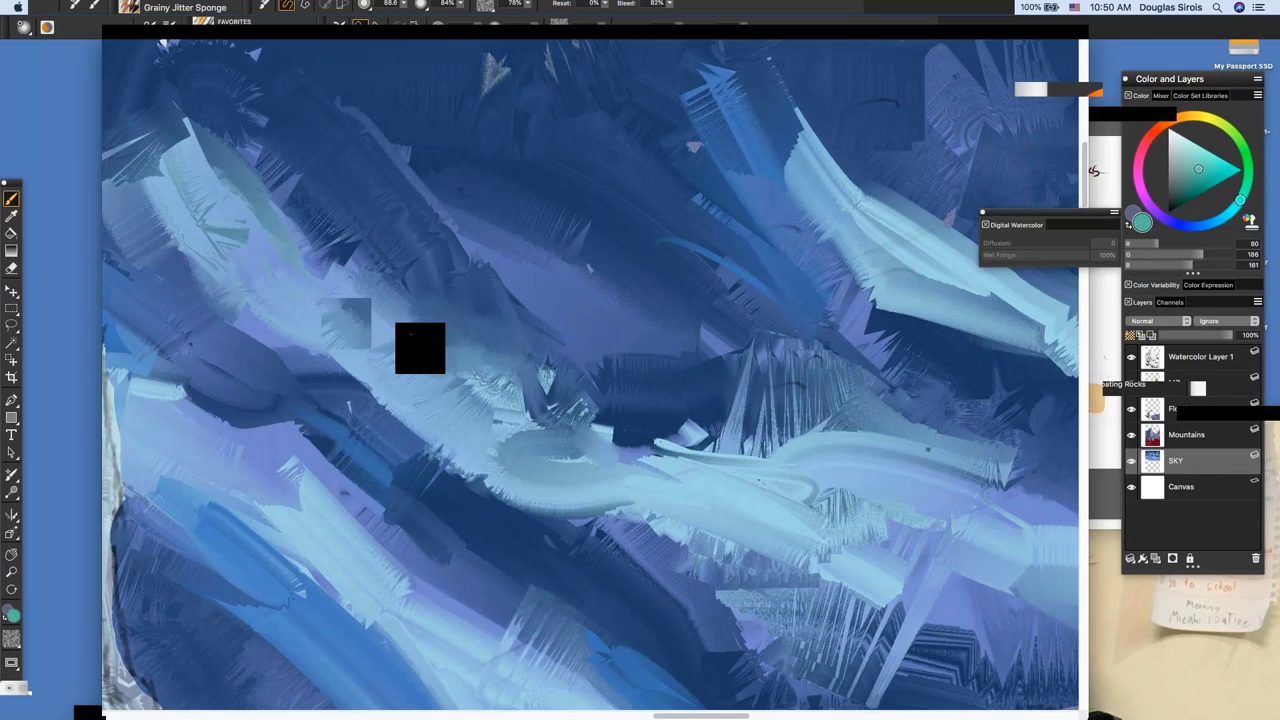
{"action": "mouse_move", "coordinate": [385, 280]}
{"action": "left_mouse_down"}
{"action": "mouse_move", "coordinate": [312, 238]}
{"action": "mouse_move", "coordinate": [192, 134]}
{"action": "mouse_move", "coordinate": [179, 168]}
{"action": "left_mouse_up"}
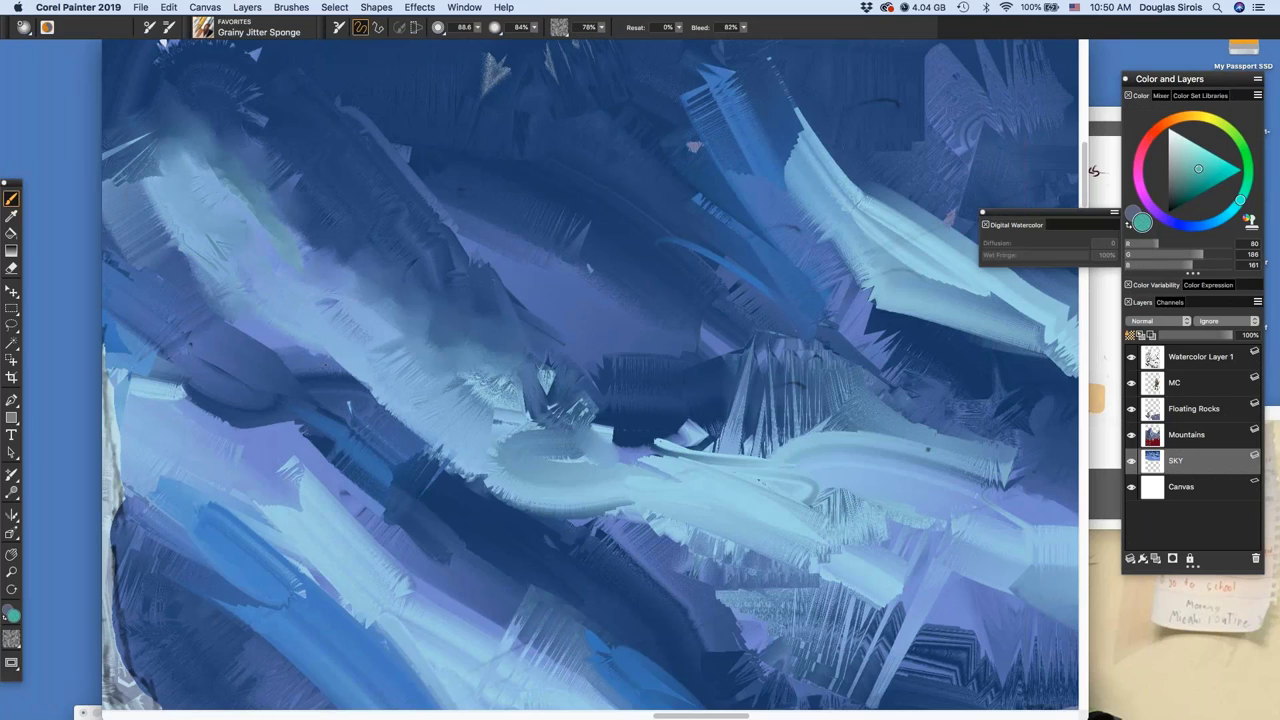
{"action": "mouse_move", "coordinate": [298, 348]}
{"action": "left_mouse_down"}
{"action": "mouse_move", "coordinate": [455, 468]}
{"action": "mouse_move", "coordinate": [606, 524]}
{"action": "mouse_move", "coordinate": [684, 527]}
{"action": "mouse_move", "coordinate": [716, 556]}
{"action": "left_mouse_up"}
{"action": "mouse_move", "coordinate": [708, 434]}
{"action": "left_mouse_down"}
{"action": "mouse_move", "coordinate": [640, 446]}
{"action": "mouse_move", "coordinate": [561, 388]}
{"action": "mouse_move", "coordinate": [500, 382]}
{"action": "mouse_move", "coordinate": [504, 442]}
{"action": "mouse_move", "coordinate": [486, 379]}
{"action": "left_mouse_up"}
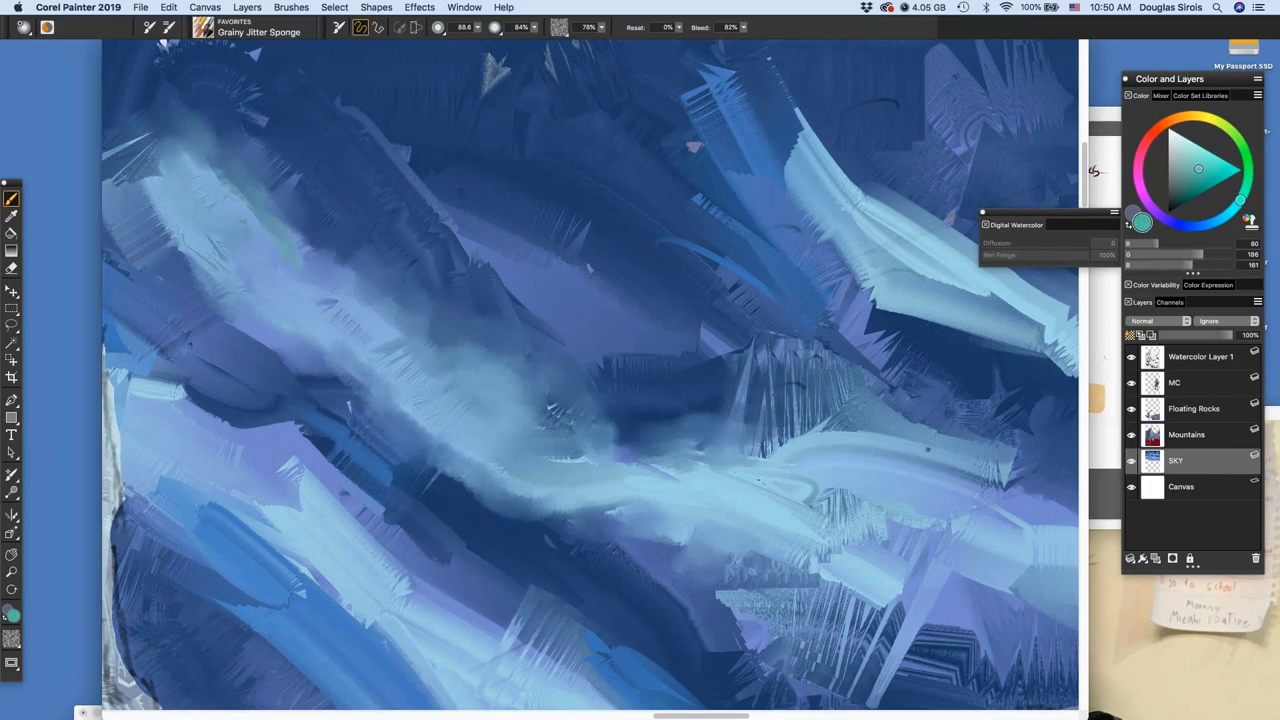
Blend the light cloud streak at the upper right of the sky and the dark strokes surrounding it
{"action": "left_click_drag", "start_coordinate": [612, 368], "coordinate": [722, 290]}
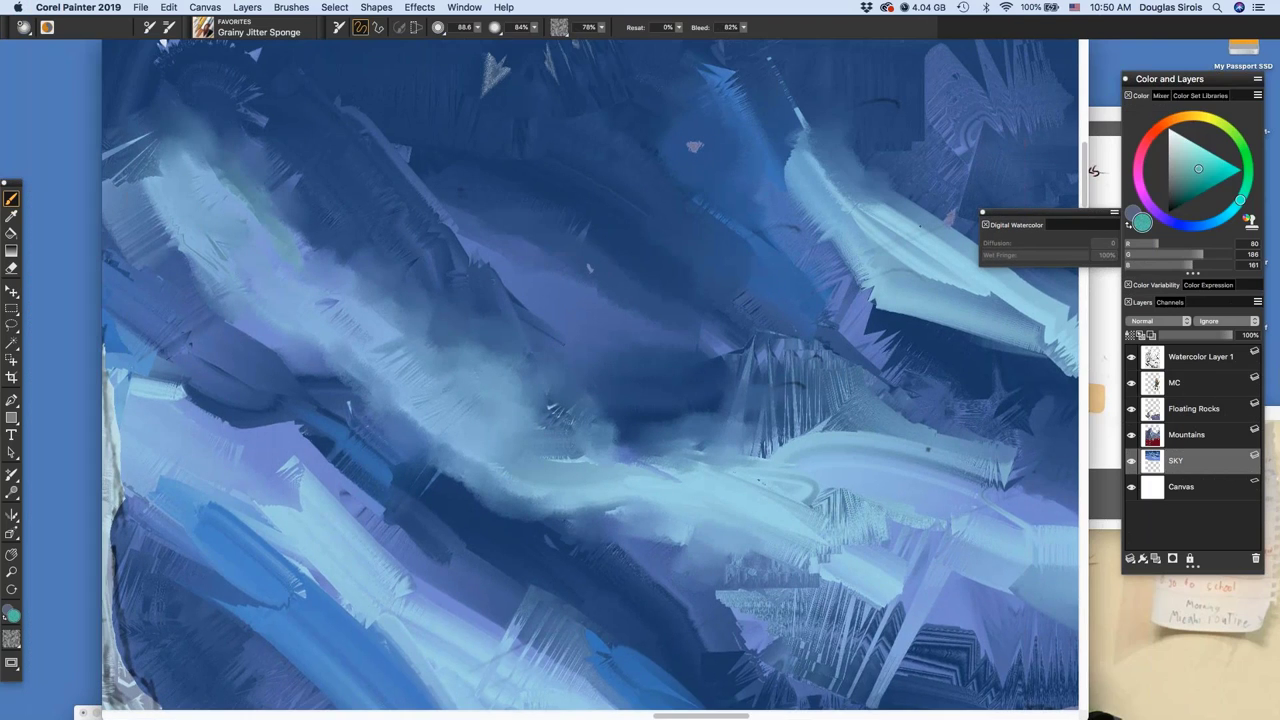
{"action": "left_click_drag", "start_coordinate": [943, 344], "coordinate": [694, 395]}
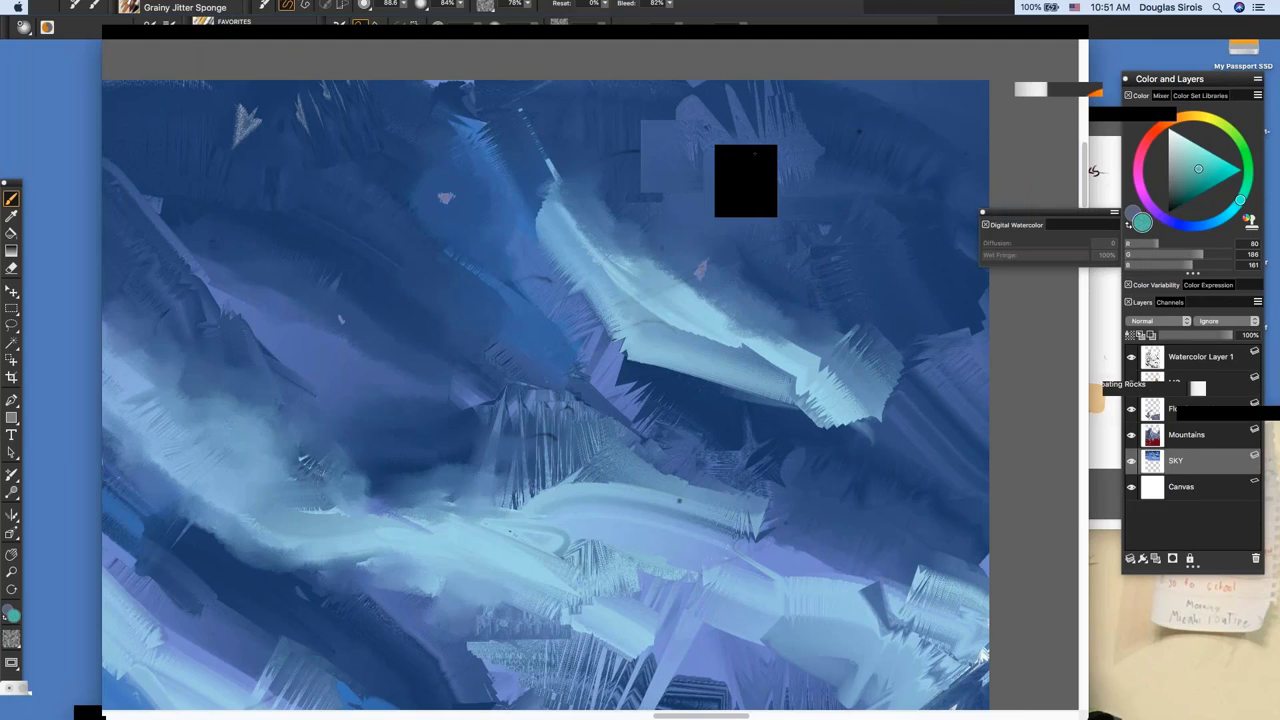
{"action": "mouse_move", "coordinate": [900, 405]}
{"action": "left_mouse_down"}
{"action": "mouse_move", "coordinate": [710, 385]}
{"action": "mouse_move", "coordinate": [630, 345]}
{"action": "left_mouse_up"}
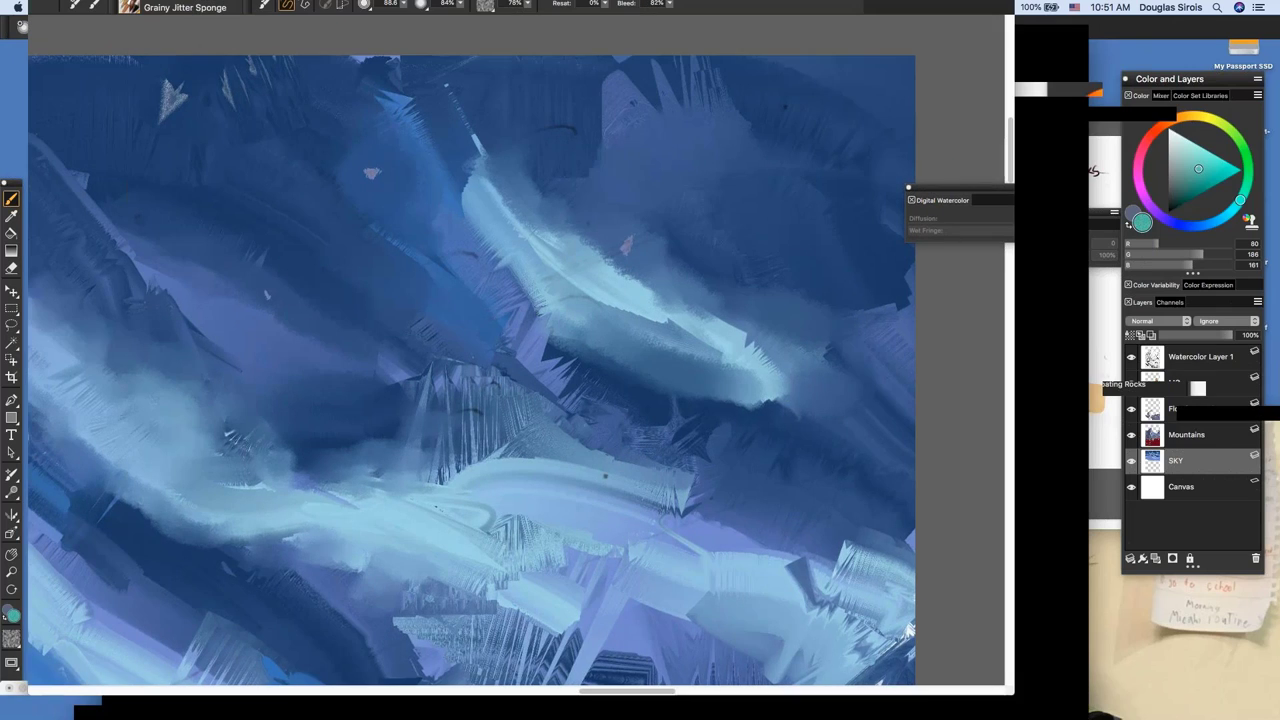
{"action": "mouse_move", "coordinate": [580, 285]}
{"action": "left_mouse_down"}
{"action": "mouse_move", "coordinate": [538, 247]}
{"action": "mouse_move", "coordinate": [566, 366]}
{"action": "mouse_move", "coordinate": [526, 358]}
{"action": "left_mouse_up"}
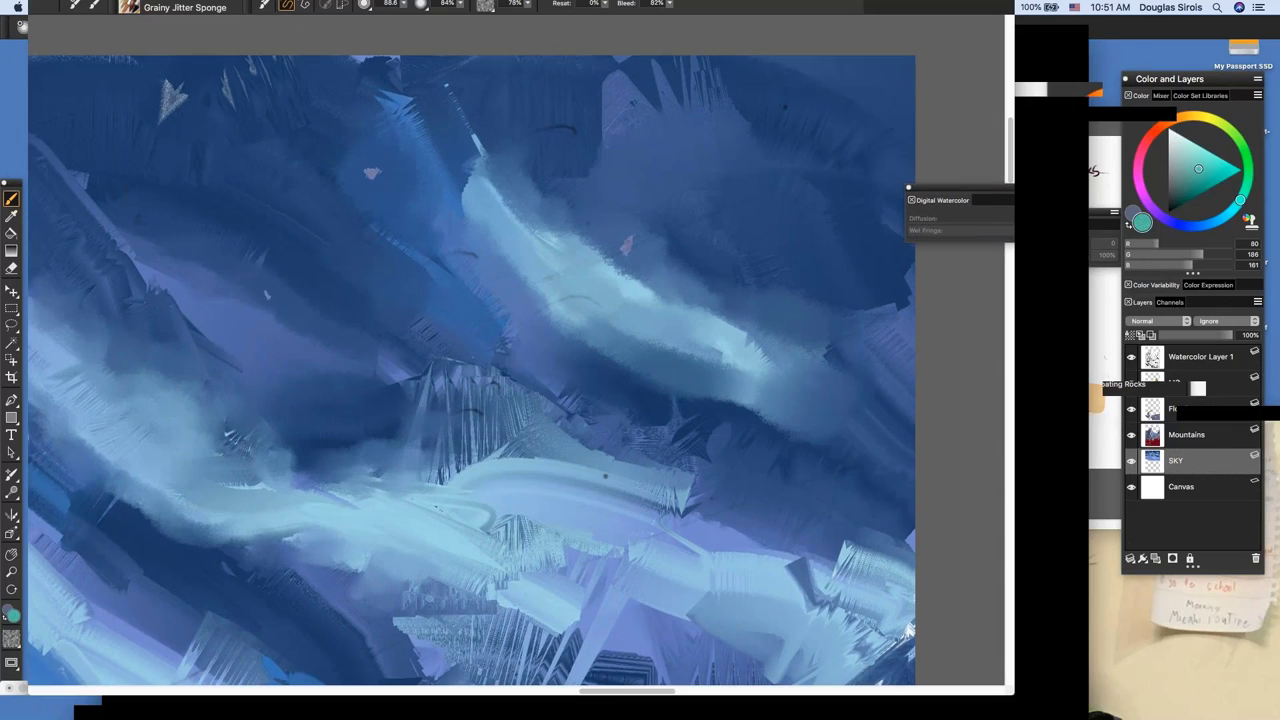
{"action": "left_click_drag", "start_coordinate": [450, 395], "coordinate": [708, 484]}
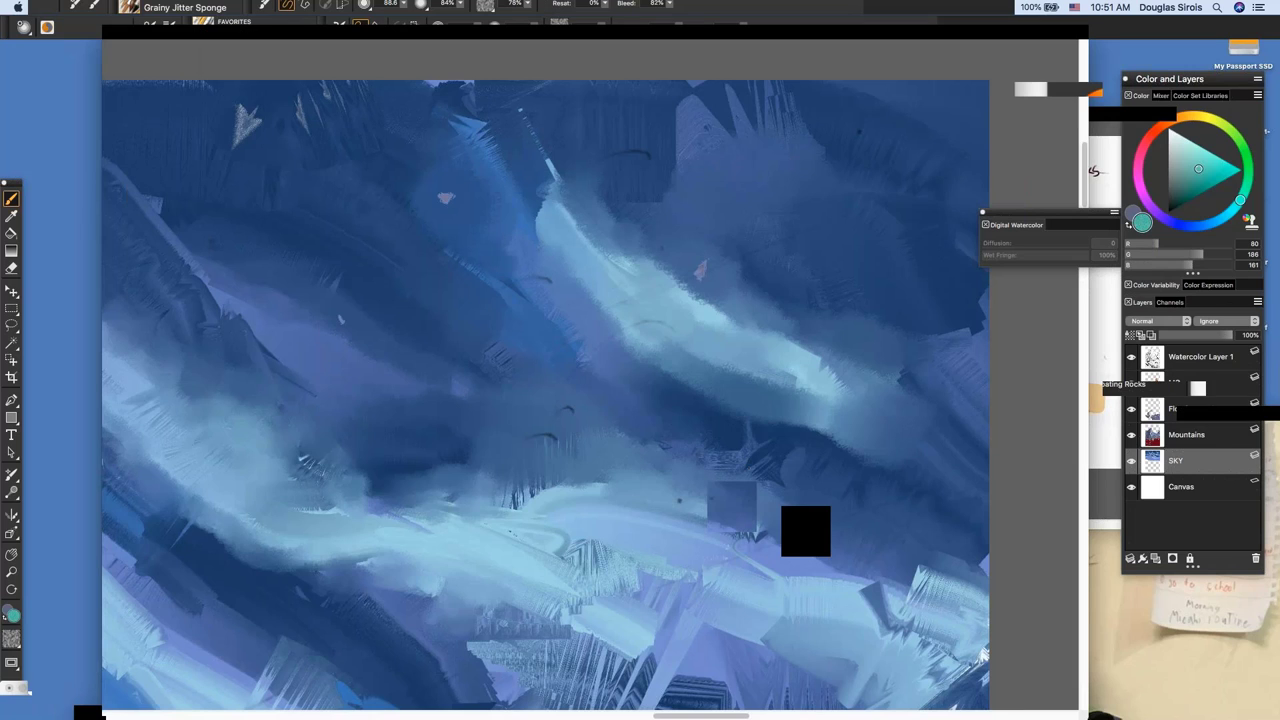
Soften the tail of the upper-right cloud streak and the jagged light strokes near the sky's right edge
{"action": "scroll", "coordinate": [765, 400], "scroll_direction": "down", "scroll_amount": 1}
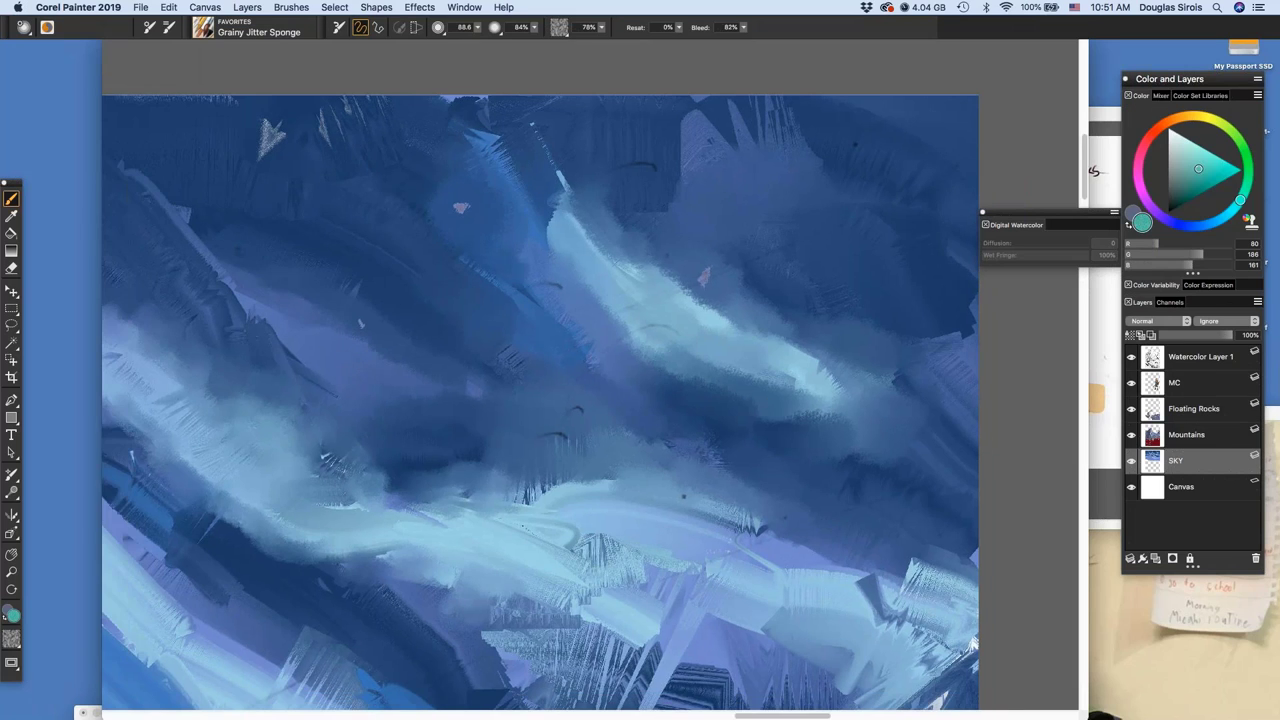
{"action": "scroll", "coordinate": [786, 286], "scroll_direction": "down", "scroll_amount": 2}
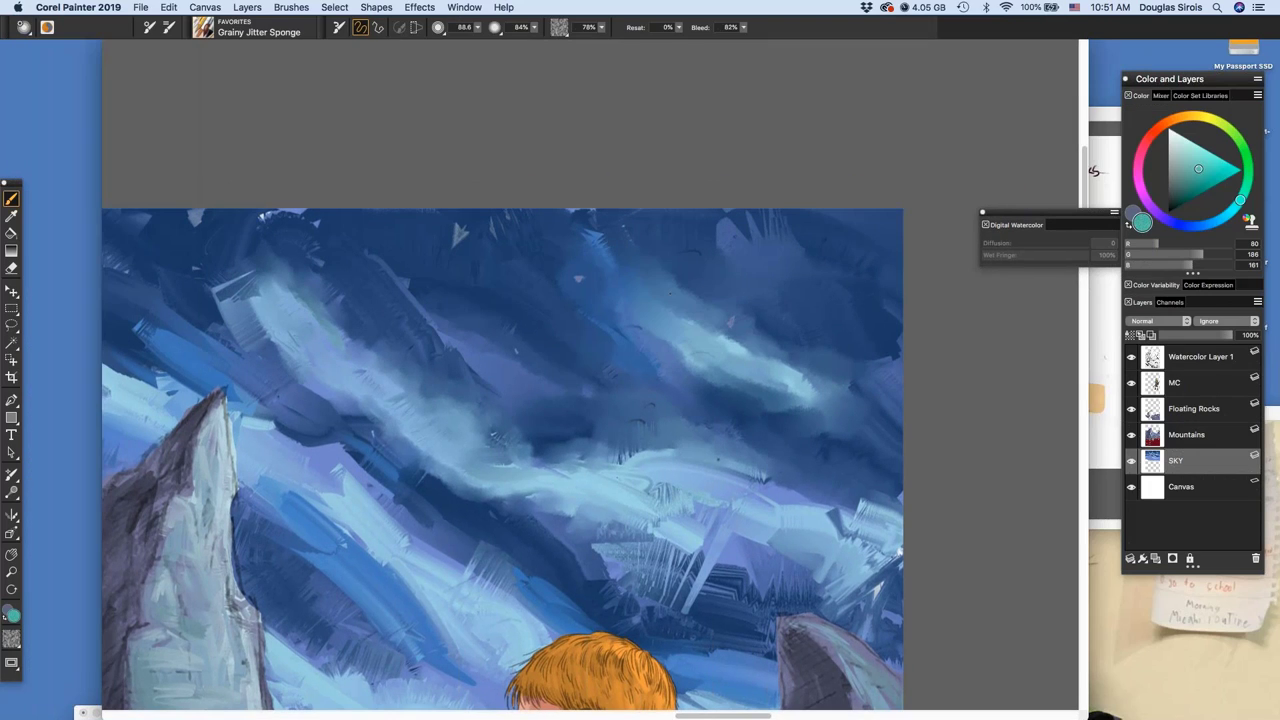
{"action": "left_click_drag", "start_coordinate": [675, 322], "coordinate": [846, 388]}
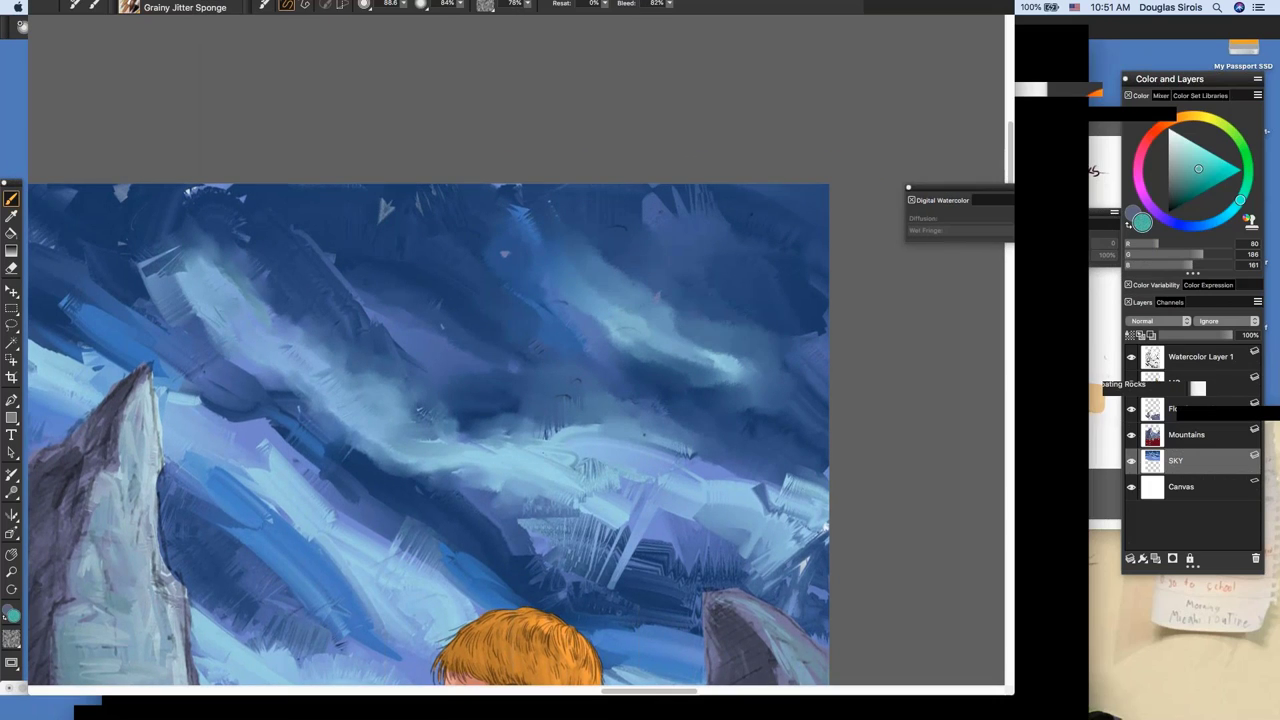
{"action": "left_click_drag", "start_coordinate": [745, 450], "coordinate": [796, 471]}
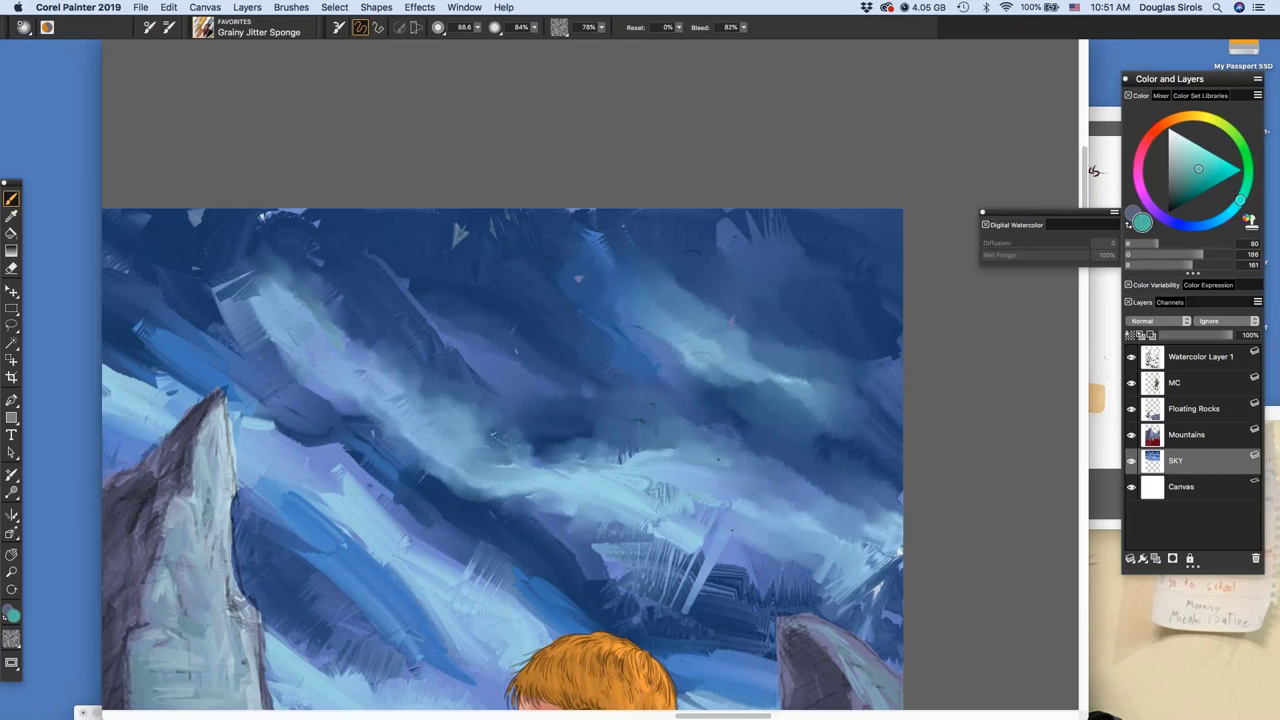
Smooth the spiky cloud strokes above the boy's head and the rough texture along the top of the sky
{"action": "mouse_move", "coordinate": [732, 530]}
{"action": "left_mouse_down"}
{"action": "mouse_move", "coordinate": [694, 528]}
{"action": "mouse_move", "coordinate": [600, 565]}
{"action": "left_mouse_up"}
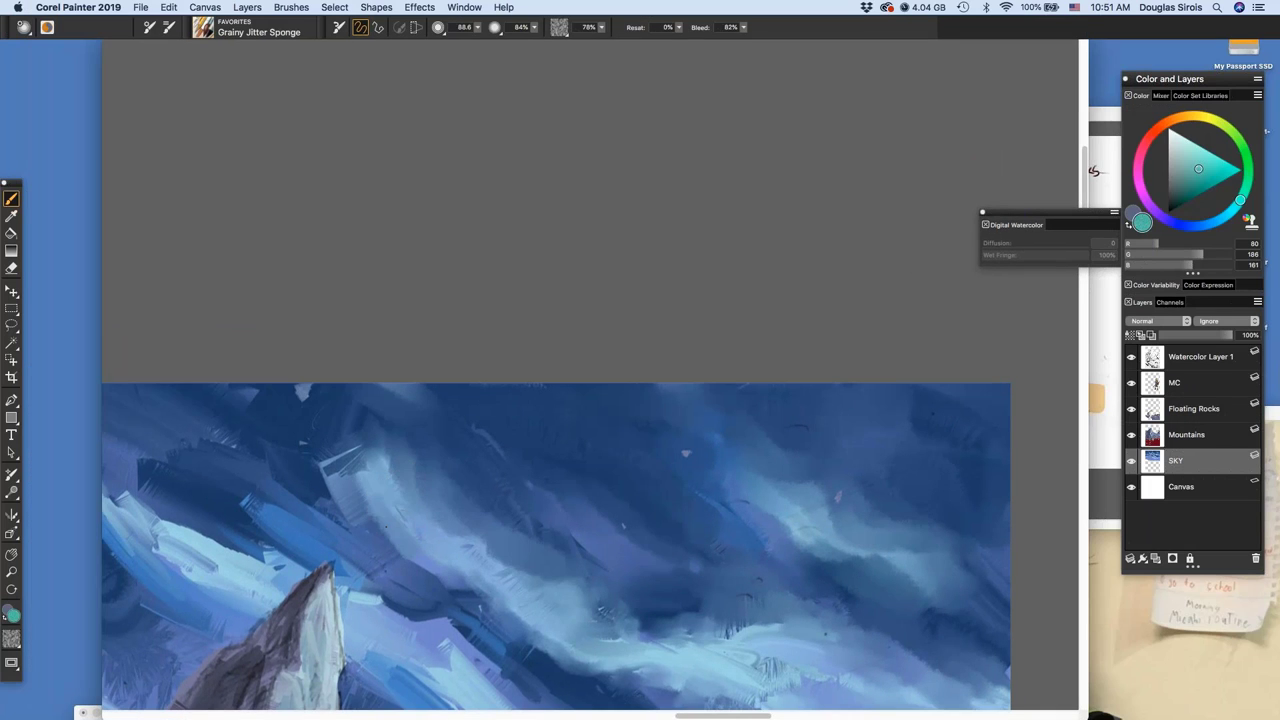
{"action": "left_click_drag", "start_coordinate": [675, 507], "coordinate": [771, 473]}
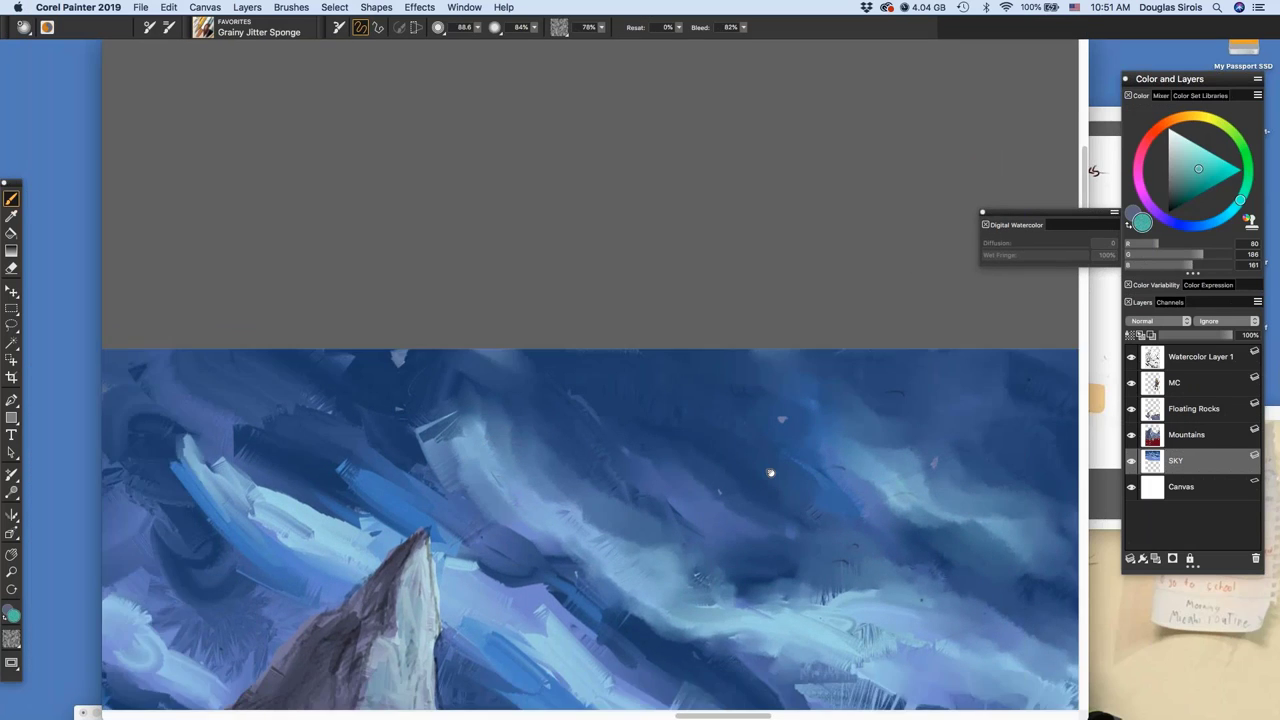
{"action": "scroll", "coordinate": [855, 455], "scroll_direction": "up", "scroll_amount": 2}
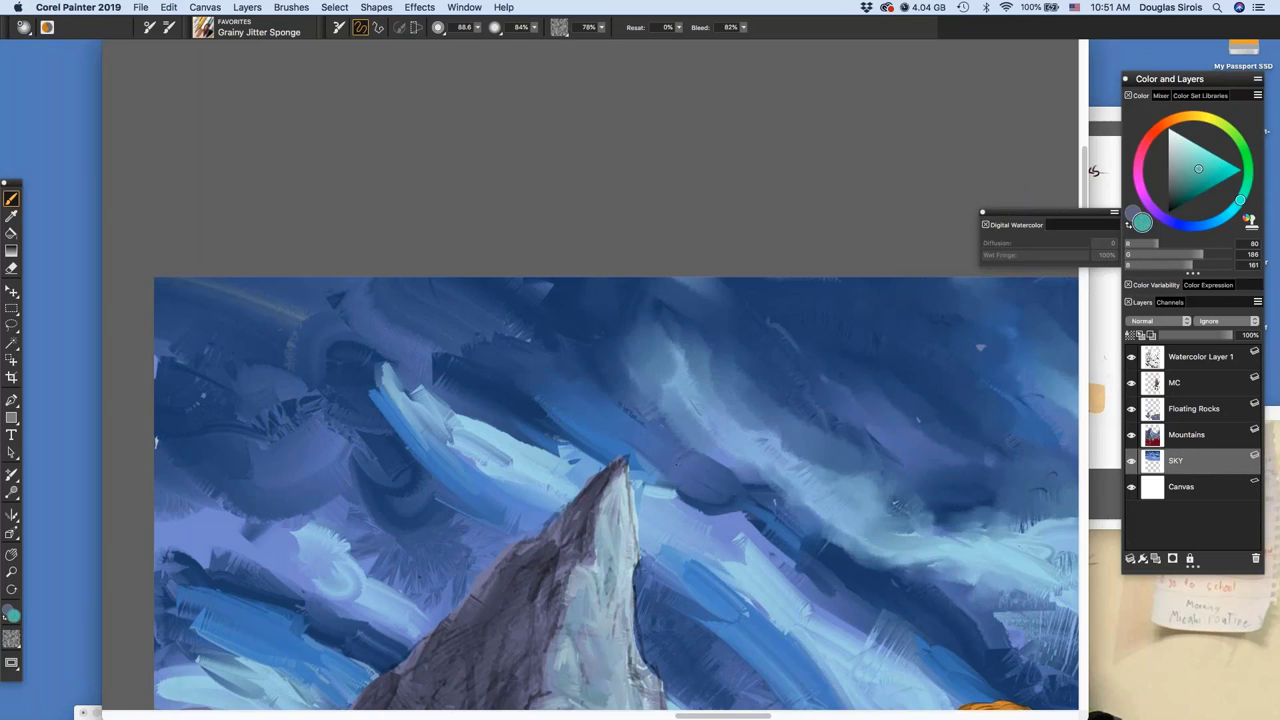
Blend the light cloud streak to the left of the mountain peak and the dark strokes above it
{"action": "left_click_drag", "start_coordinate": [495, 425], "coordinate": [537, 434]}
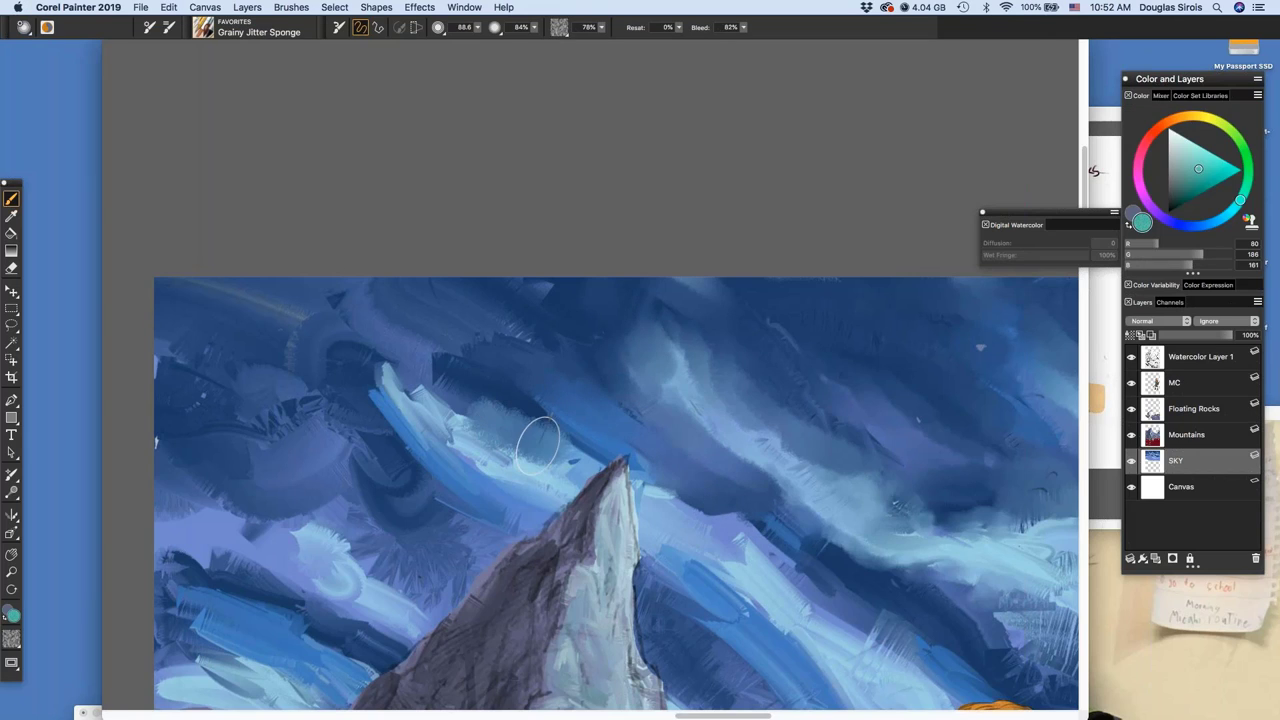
{"action": "mouse_move", "coordinate": [390, 374]}
{"action": "left_mouse_down"}
{"action": "mouse_move", "coordinate": [410, 398]}
{"action": "mouse_move", "coordinate": [396, 414]}
{"action": "left_mouse_up"}
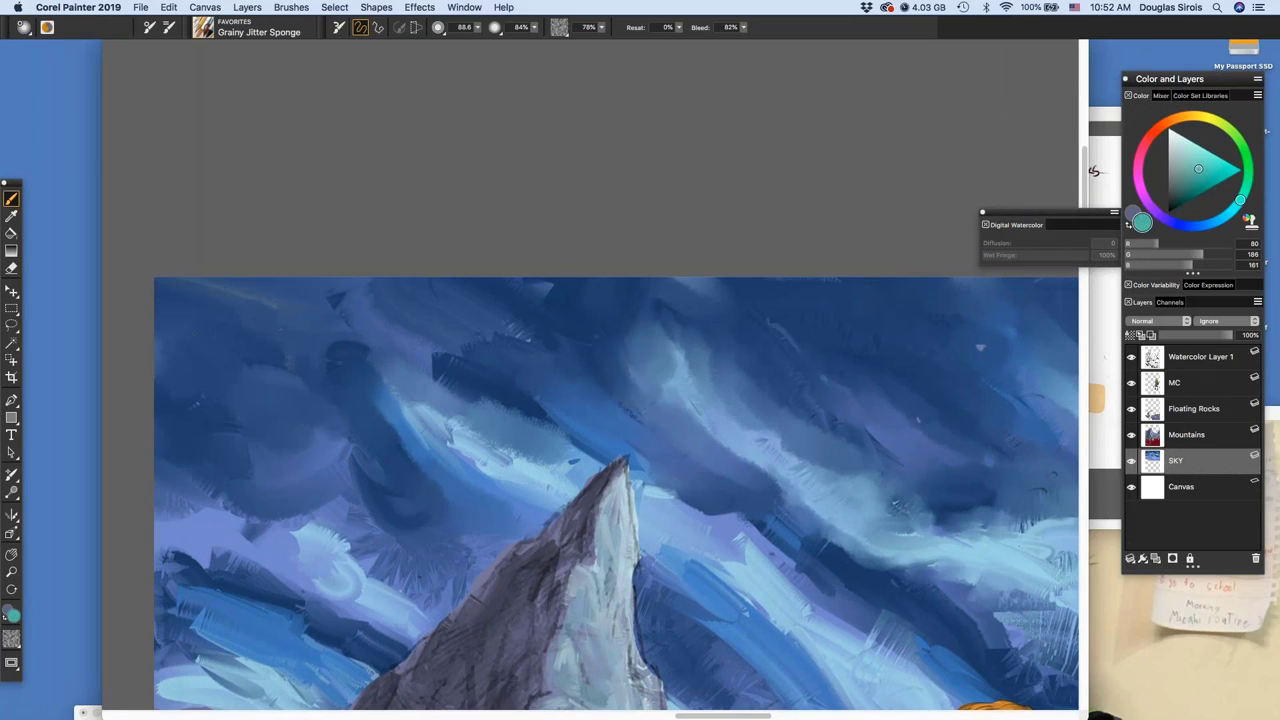
{"action": "mouse_move", "coordinate": [434, 358]}
{"action": "left_mouse_down"}
{"action": "mouse_move", "coordinate": [446, 404]}
{"action": "mouse_move", "coordinate": [542, 430]}
{"action": "left_mouse_up"}
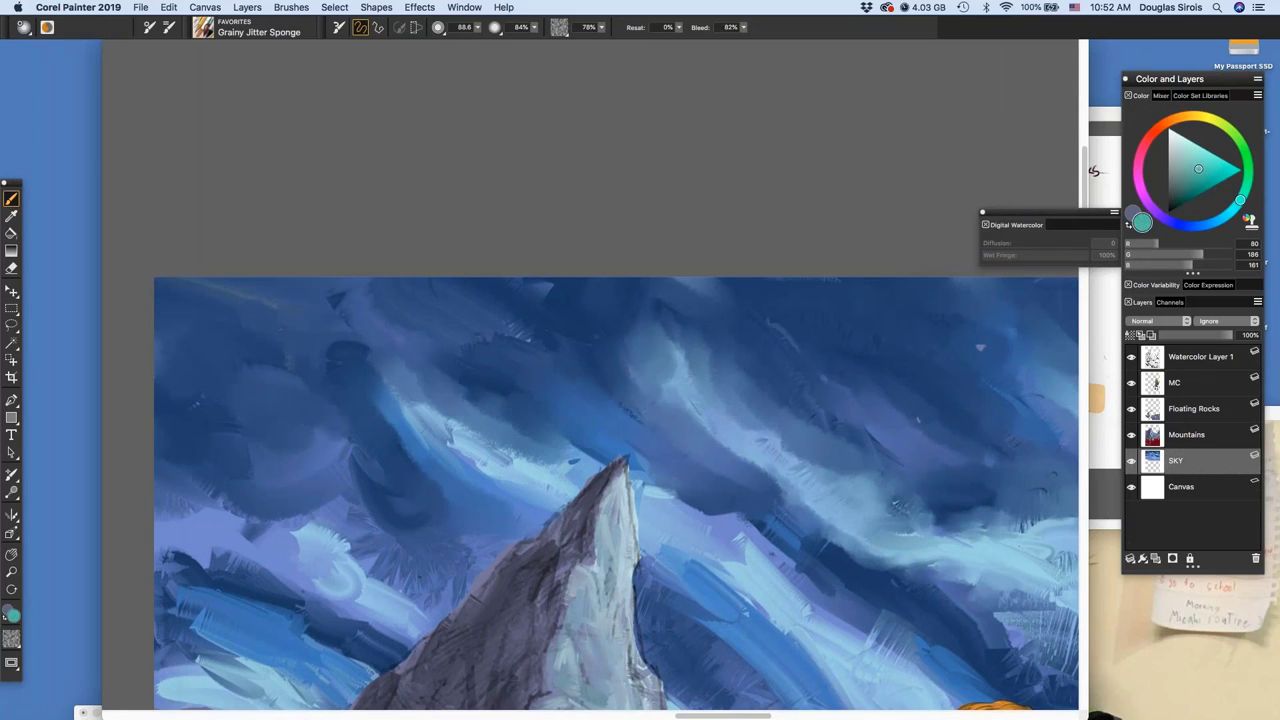
{"action": "left_click_drag", "start_coordinate": [514, 332], "coordinate": [544, 341]}
{"action": "scroll", "coordinate": [760, 490], "scroll_direction": "down", "scroll_amount": 3}
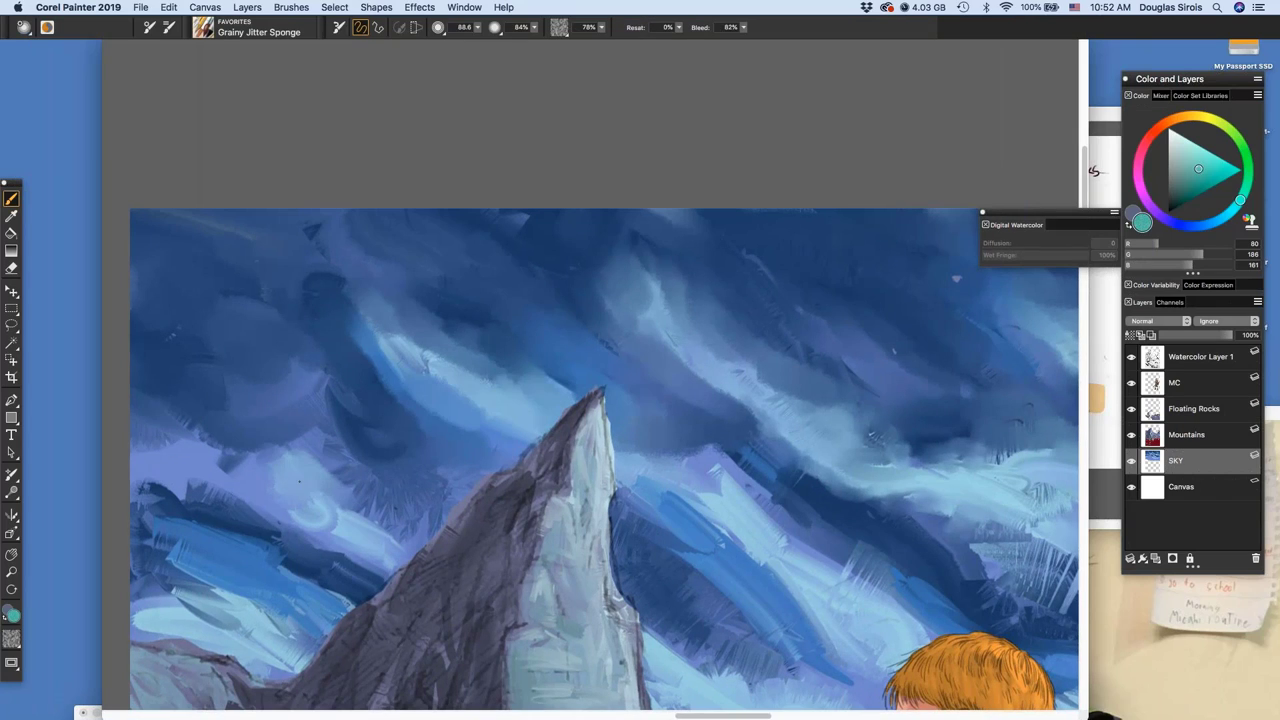
Smooth the purple and light blue clouds along the sky's left edge, down to the mountain's left slope
{"action": "mouse_move", "coordinate": [299, 481]}
{"action": "left_mouse_down"}
{"action": "mouse_move", "coordinate": [345, 498]}
{"action": "mouse_move", "coordinate": [312, 444]}
{"action": "mouse_move", "coordinate": [395, 511]}
{"action": "left_mouse_up"}
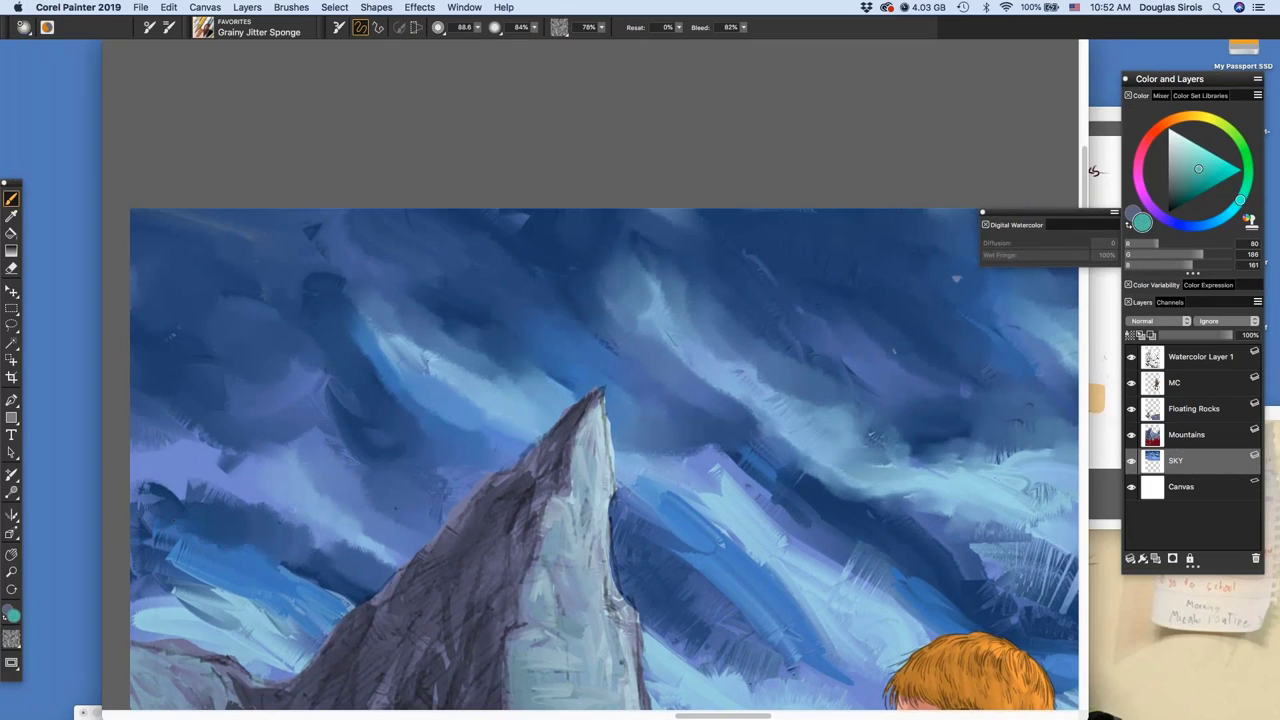
{"action": "mouse_move", "coordinate": [330, 605]}
{"action": "left_mouse_down"}
{"action": "mouse_move", "coordinate": [243, 601]}
{"action": "mouse_move", "coordinate": [285, 665]}
{"action": "left_mouse_up"}
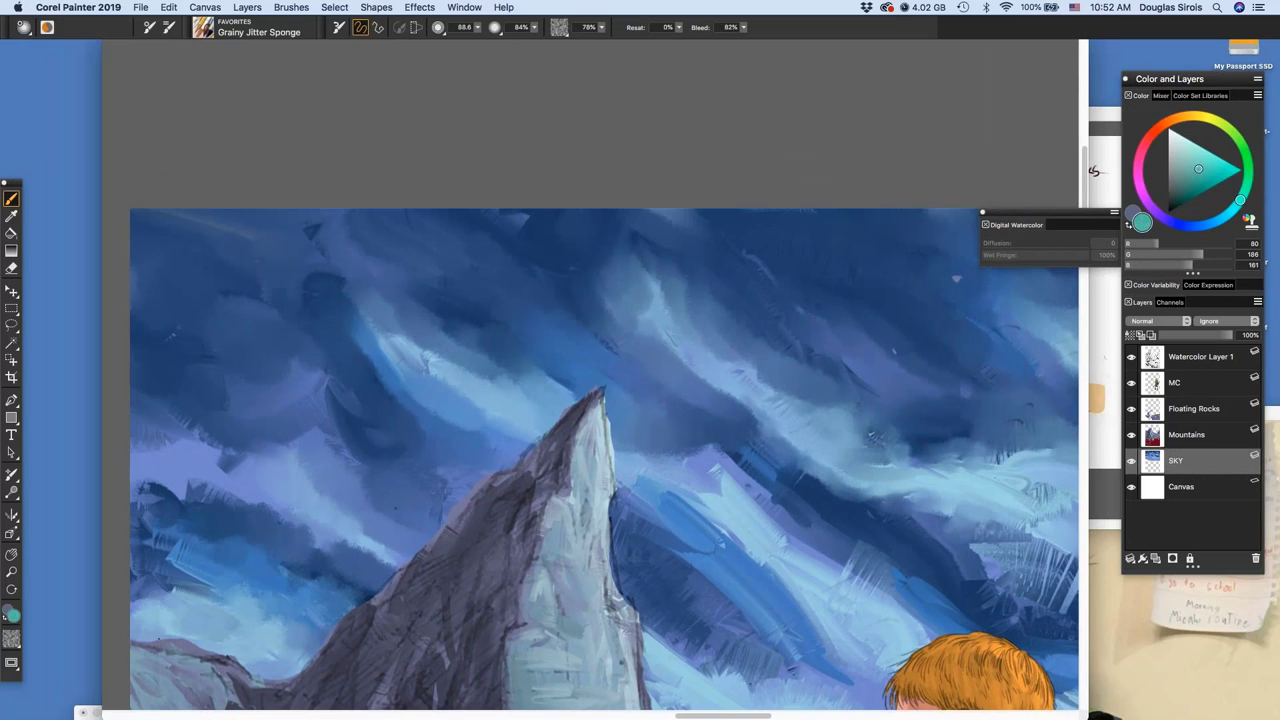
{"action": "left_click_drag", "start_coordinate": [145, 600], "coordinate": [180, 590]}
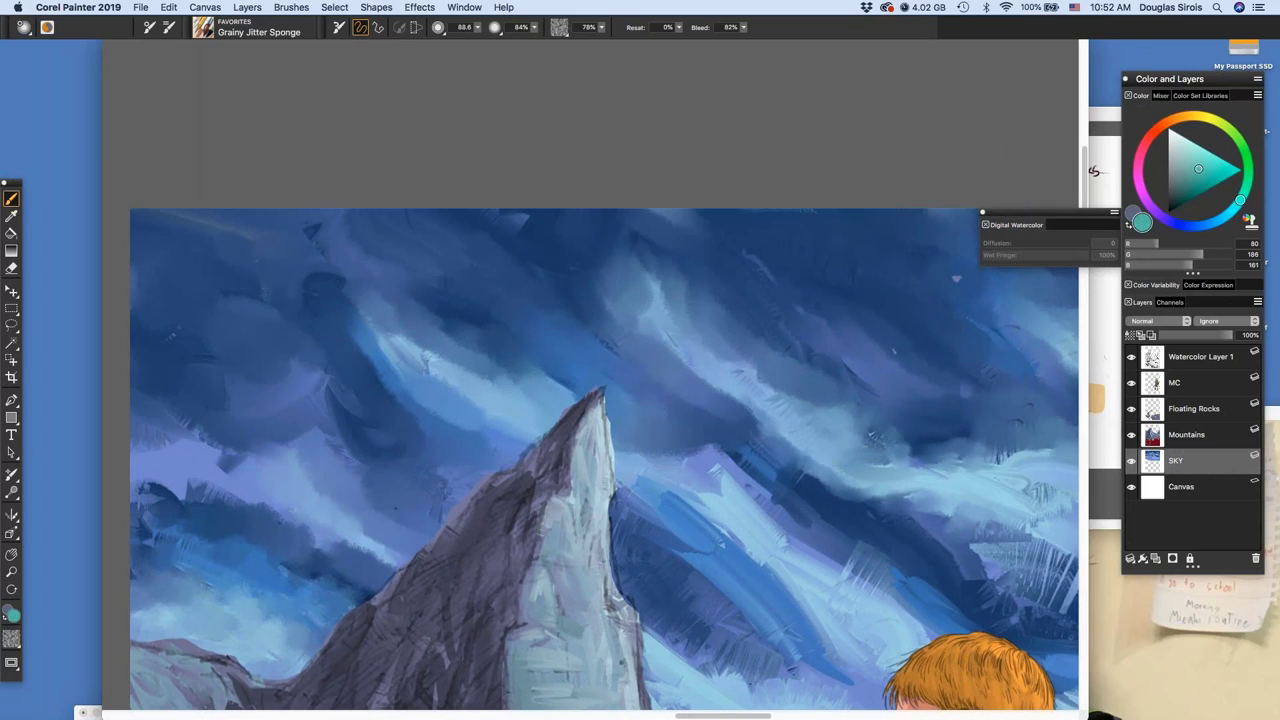
{"action": "mouse_move", "coordinate": [136, 525]}
{"action": "left_mouse_down"}
{"action": "mouse_move", "coordinate": [196, 482]}
{"action": "mouse_move", "coordinate": [172, 500]}
{"action": "left_mouse_up"}
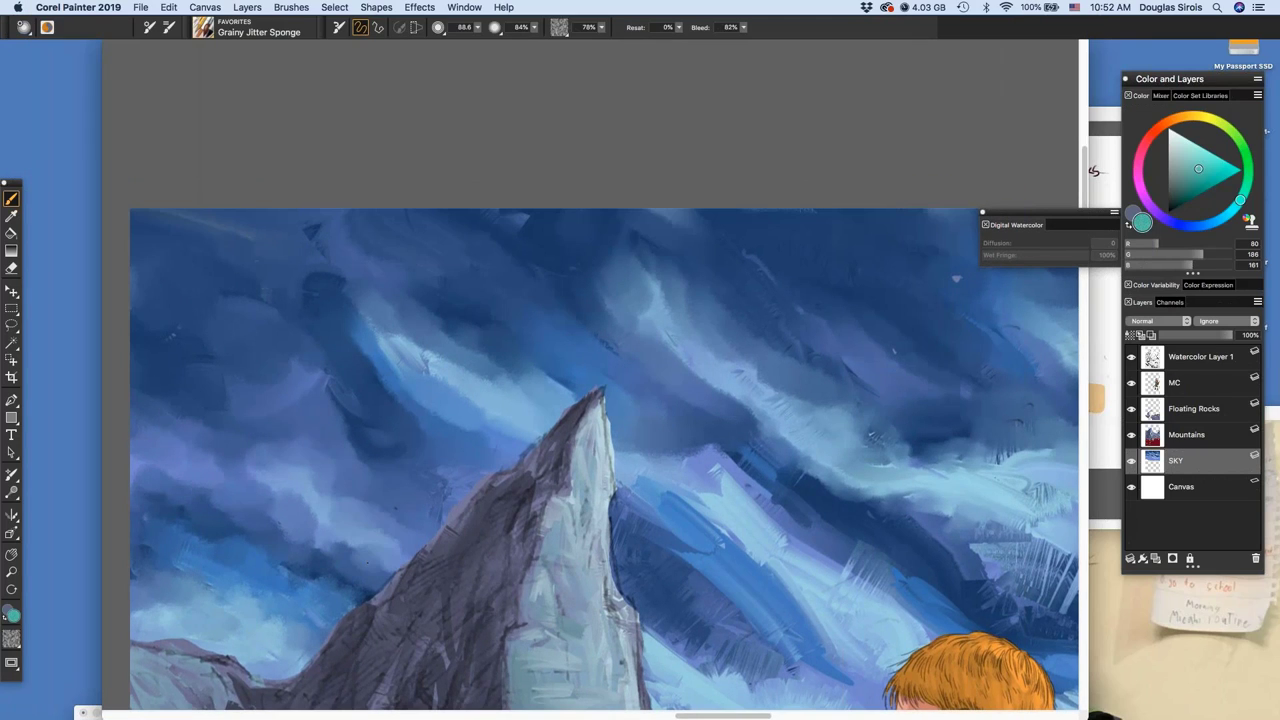
{"action": "scroll", "coordinate": [765, 610], "scroll_direction": "down", "scroll_amount": 1}
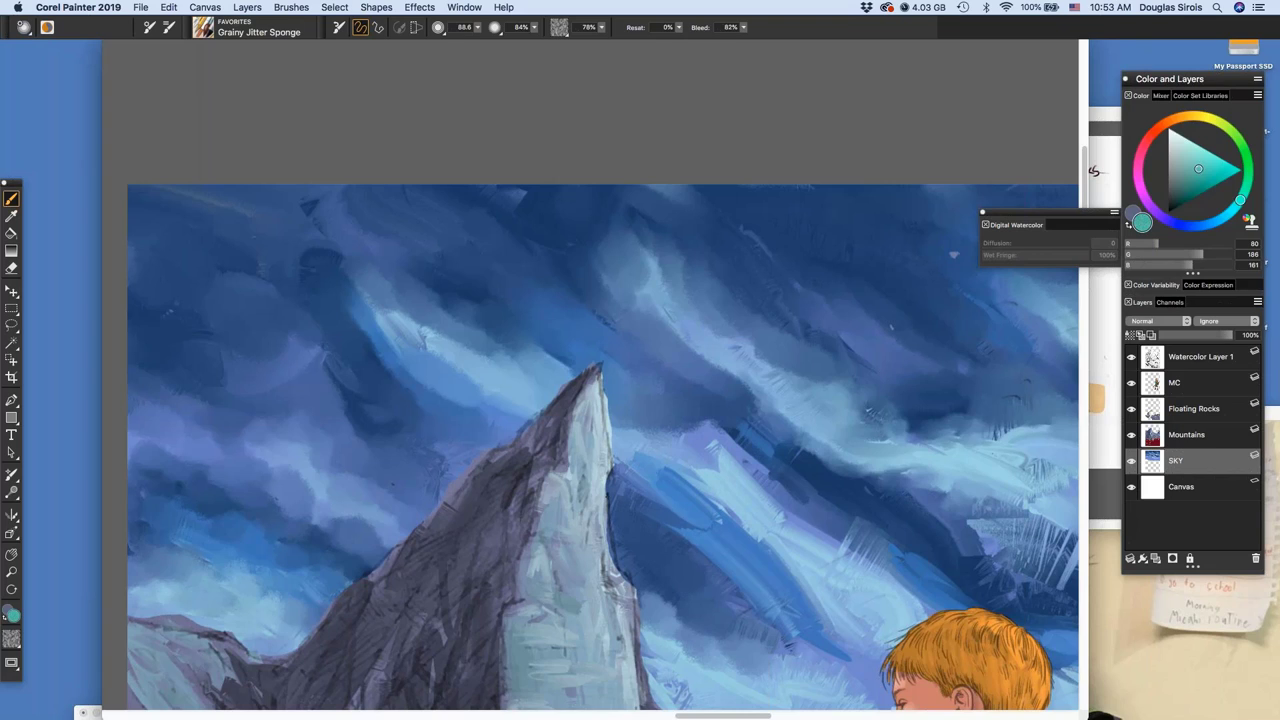
Blend the blue and light cloud strokes just right of the peak and the long streak running above them
{"action": "mouse_move", "coordinate": [630, 472]}
{"action": "left_mouse_down"}
{"action": "mouse_move", "coordinate": [654, 487]}
{"action": "mouse_move", "coordinate": [684, 470]}
{"action": "mouse_move", "coordinate": [714, 501]}
{"action": "left_mouse_up"}
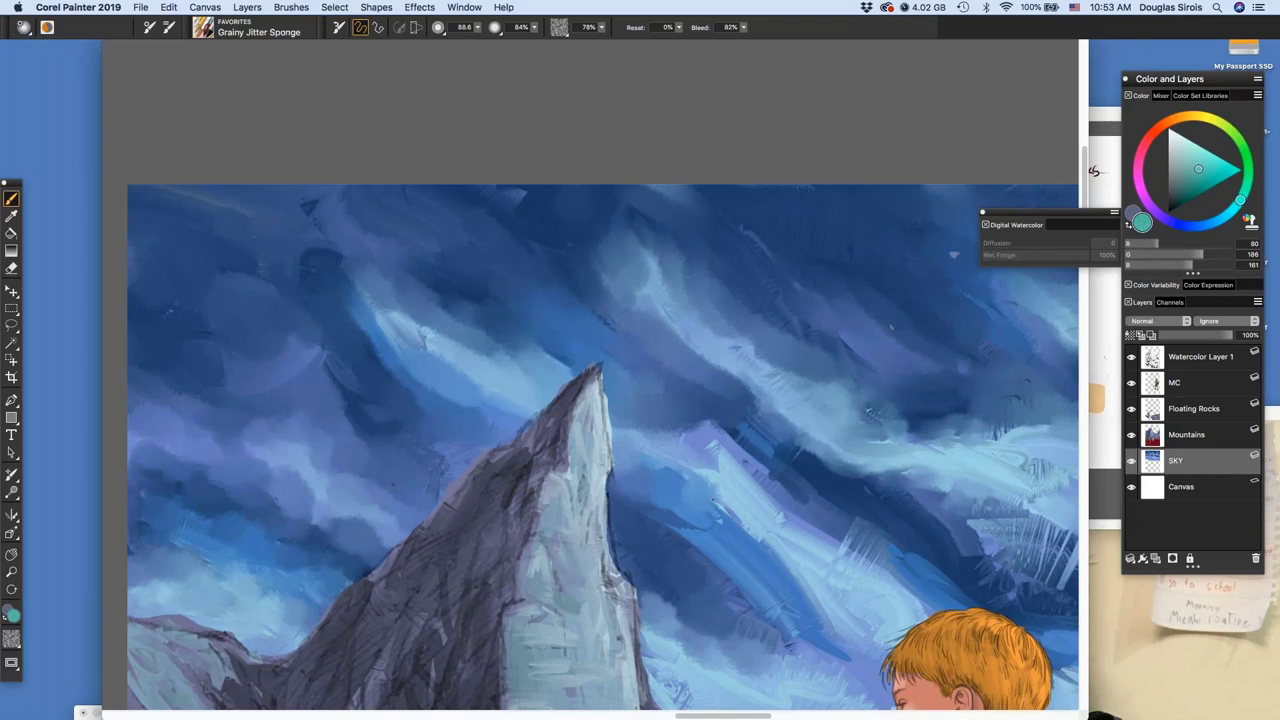
{"action": "left_click_drag", "start_coordinate": [875, 440], "coordinate": [784, 582]}
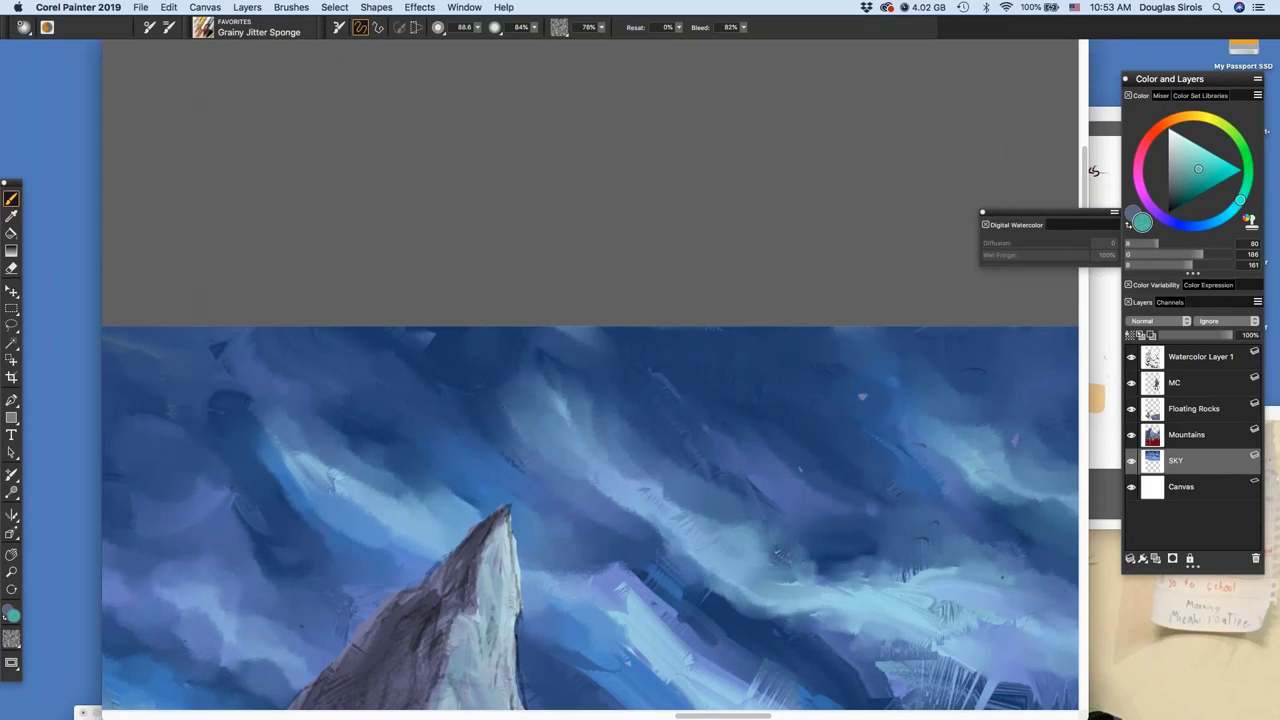
{"action": "left_click_drag", "start_coordinate": [602, 490], "coordinate": [666, 535]}
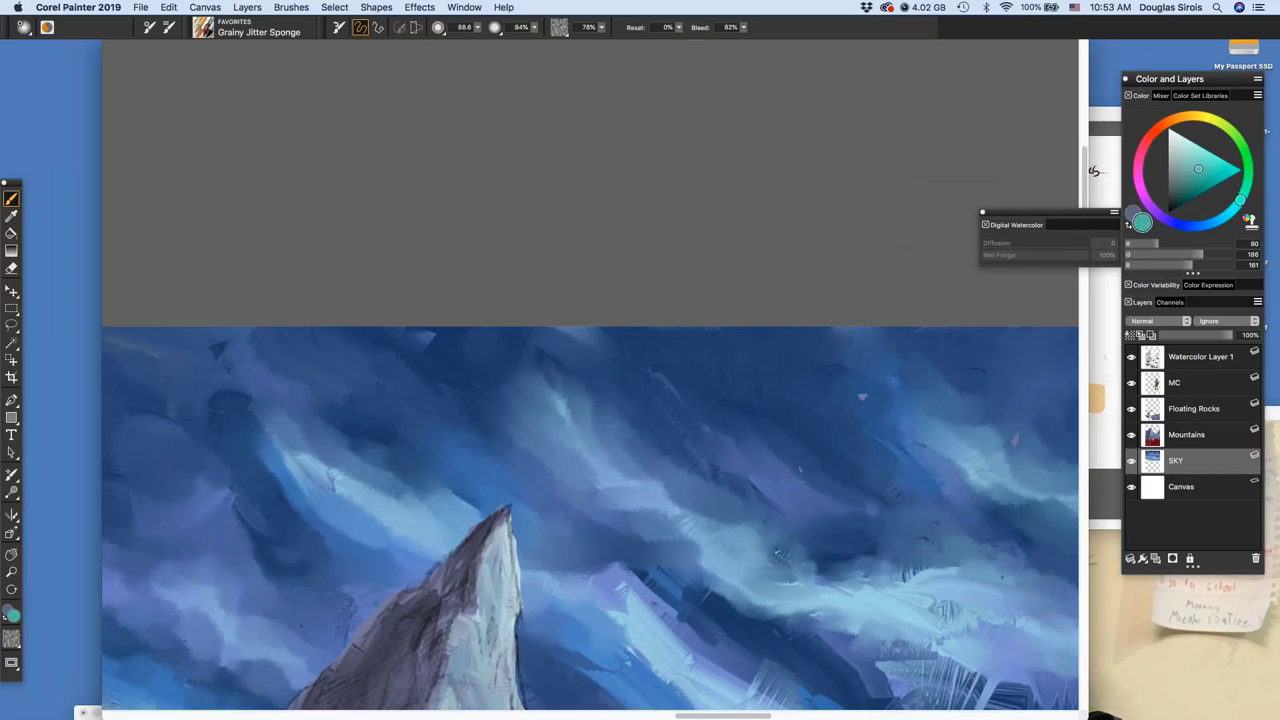
{"action": "left_click_drag", "start_coordinate": [624, 574], "coordinate": [800, 622]}
{"action": "left_click_drag", "start_coordinate": [764, 542], "coordinate": [824, 580]}
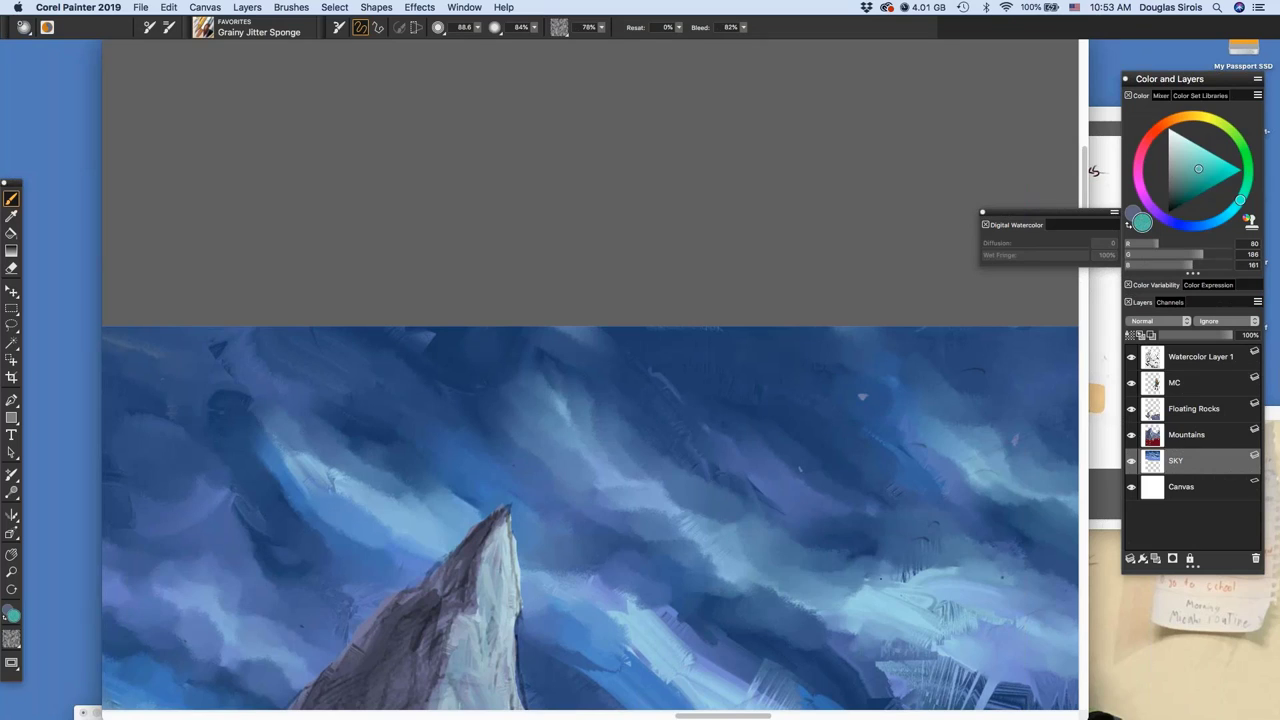
Soften the rough light cloud strokes above the ridge between the mountain tower and the boy's face
{"action": "left_click_drag", "start_coordinate": [930, 634], "coordinate": [673, 655]}
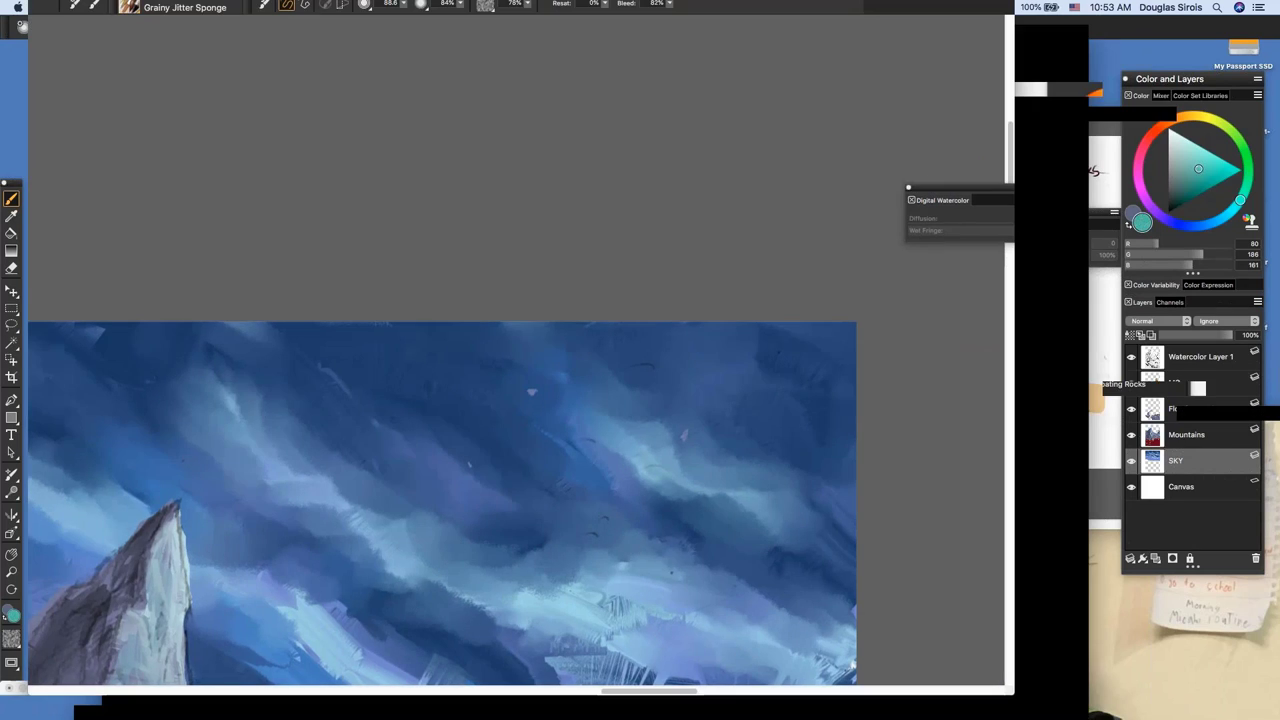
{"action": "left_click_drag", "start_coordinate": [687, 463], "coordinate": [714, 263]}
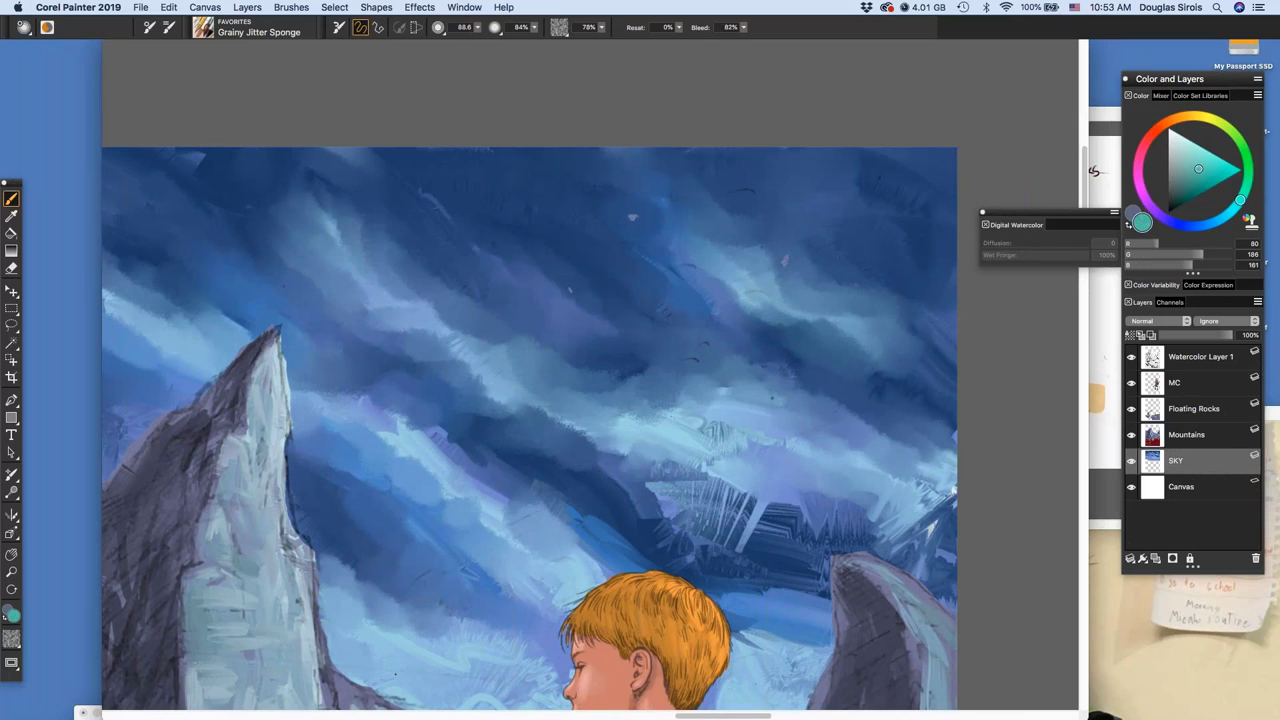
{"action": "left_click_drag", "start_coordinate": [540, 480], "coordinate": [656, 262]}
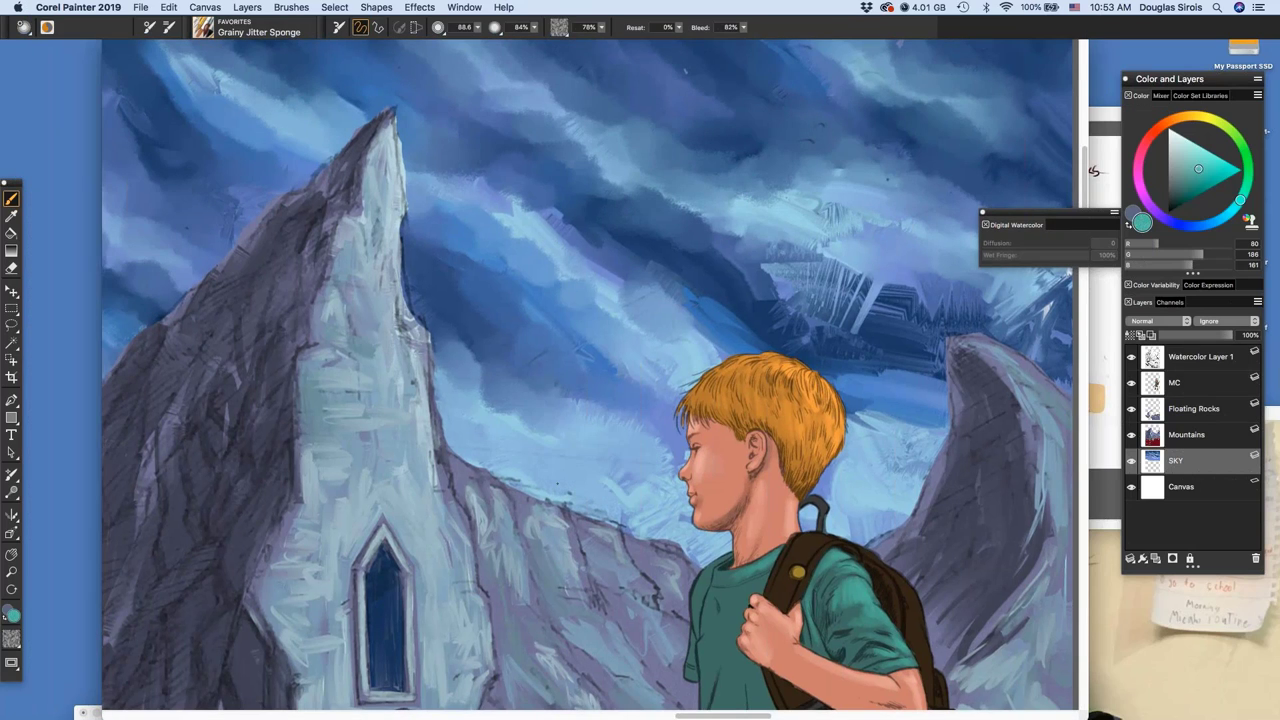
{"action": "mouse_move", "coordinate": [557, 483]}
{"action": "left_mouse_down"}
{"action": "mouse_move", "coordinate": [660, 484]}
{"action": "mouse_move", "coordinate": [570, 401]}
{"action": "left_mouse_up"}
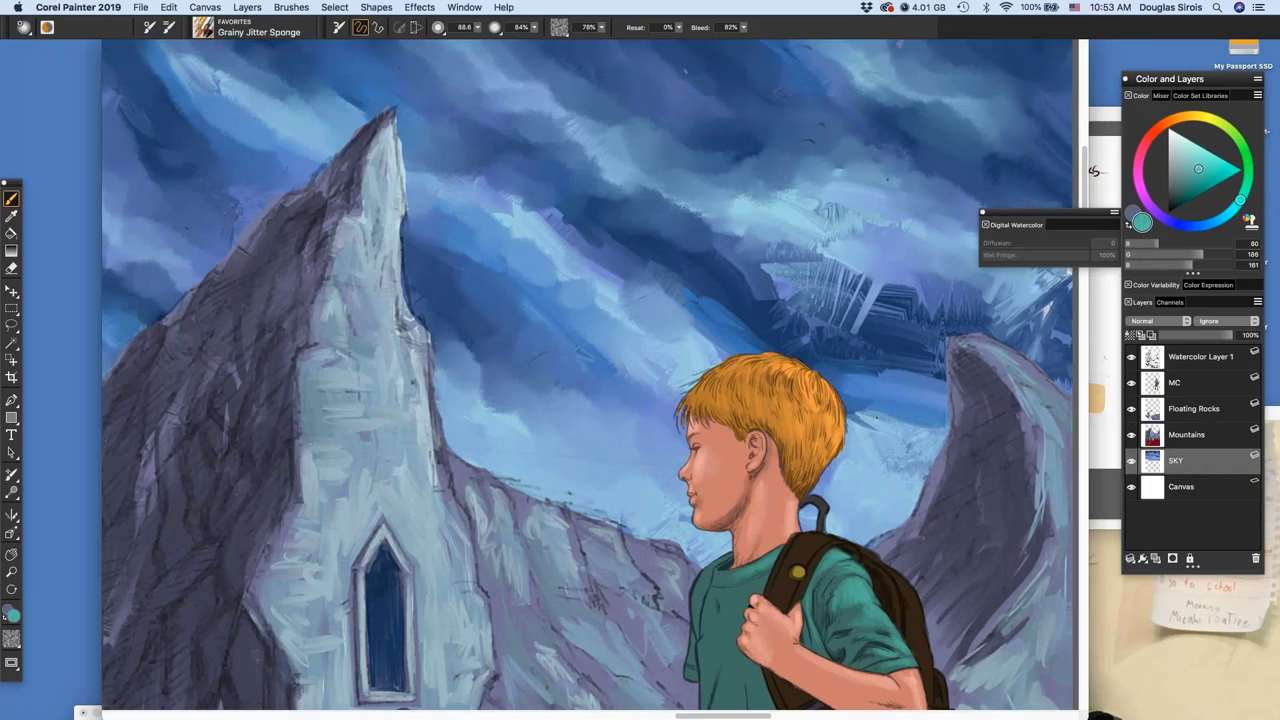
Review the whole illustration at reduced size, checking how the blended sky reads behind the mountains and the boy
{"action": "left_click_drag", "start_coordinate": [895, 640], "coordinate": [860, 500]}
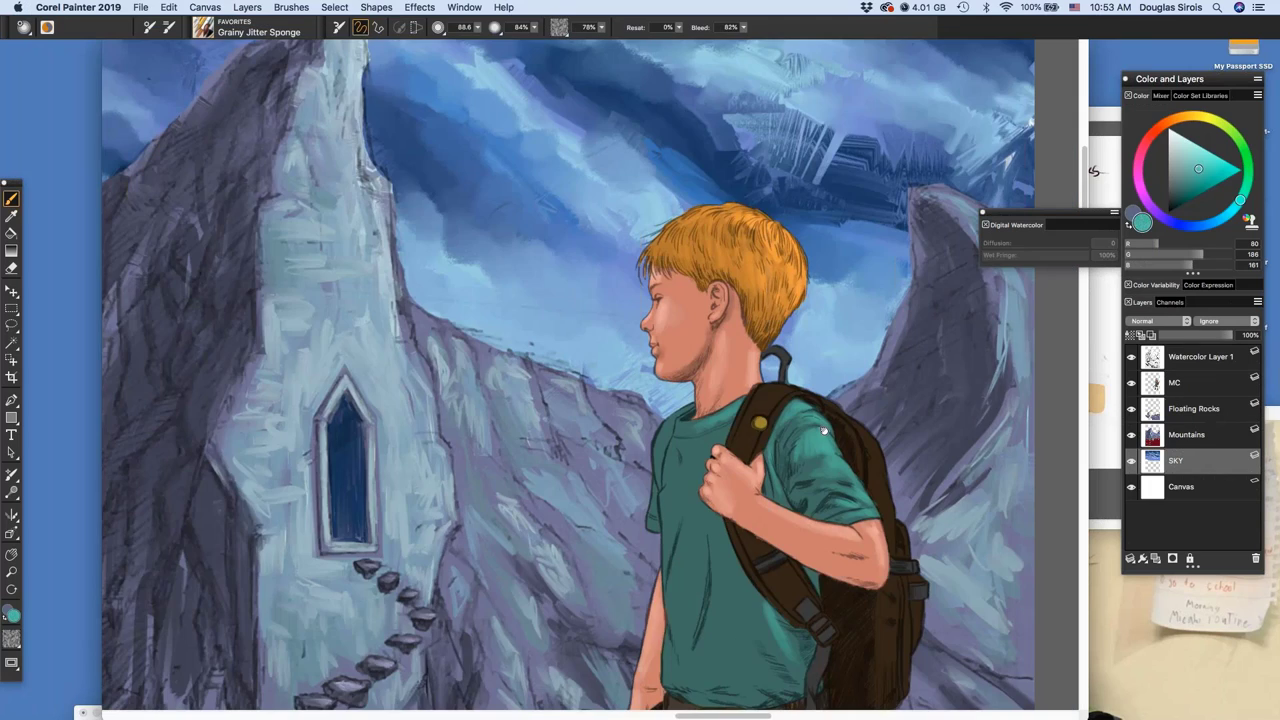
{"action": "key", "text": "super+minus"}
{"action": "key", "text": "super+minus"}
{"action": "left_click_drag", "start_coordinate": [884, 643], "coordinate": [884, 515]}
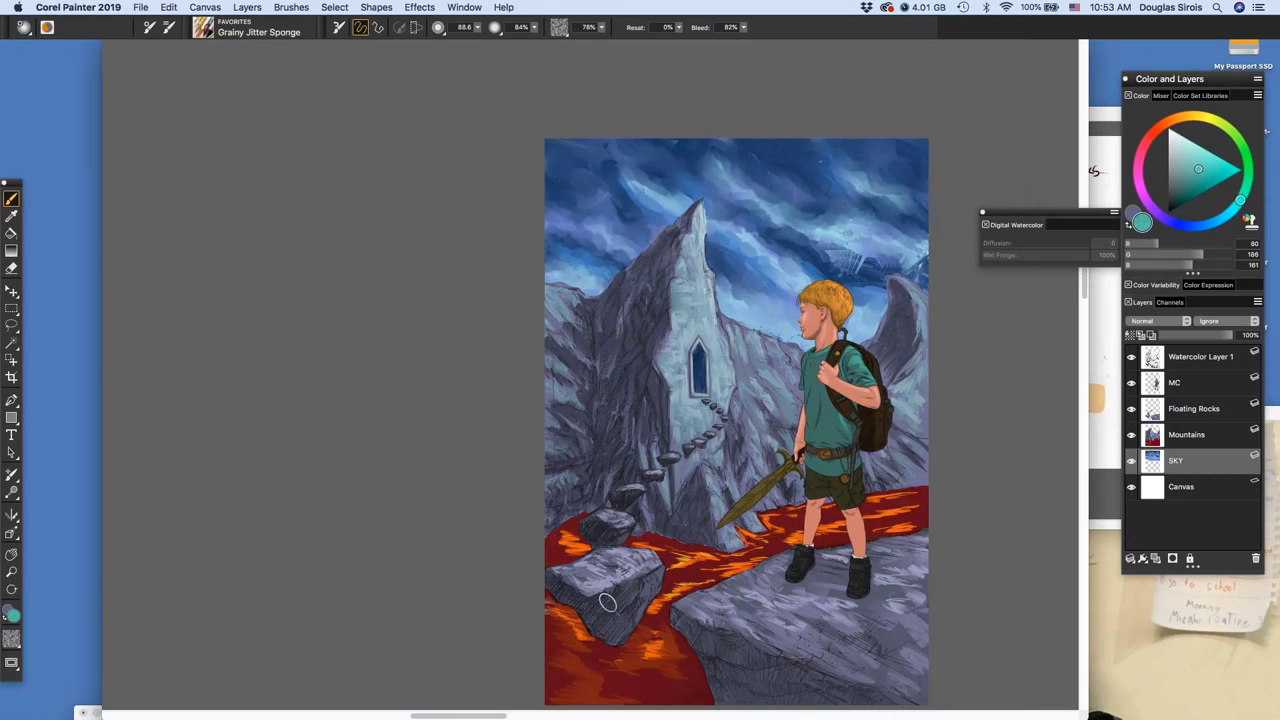
{"action": "left_click_drag", "start_coordinate": [901, 486], "coordinate": [816, 619]}
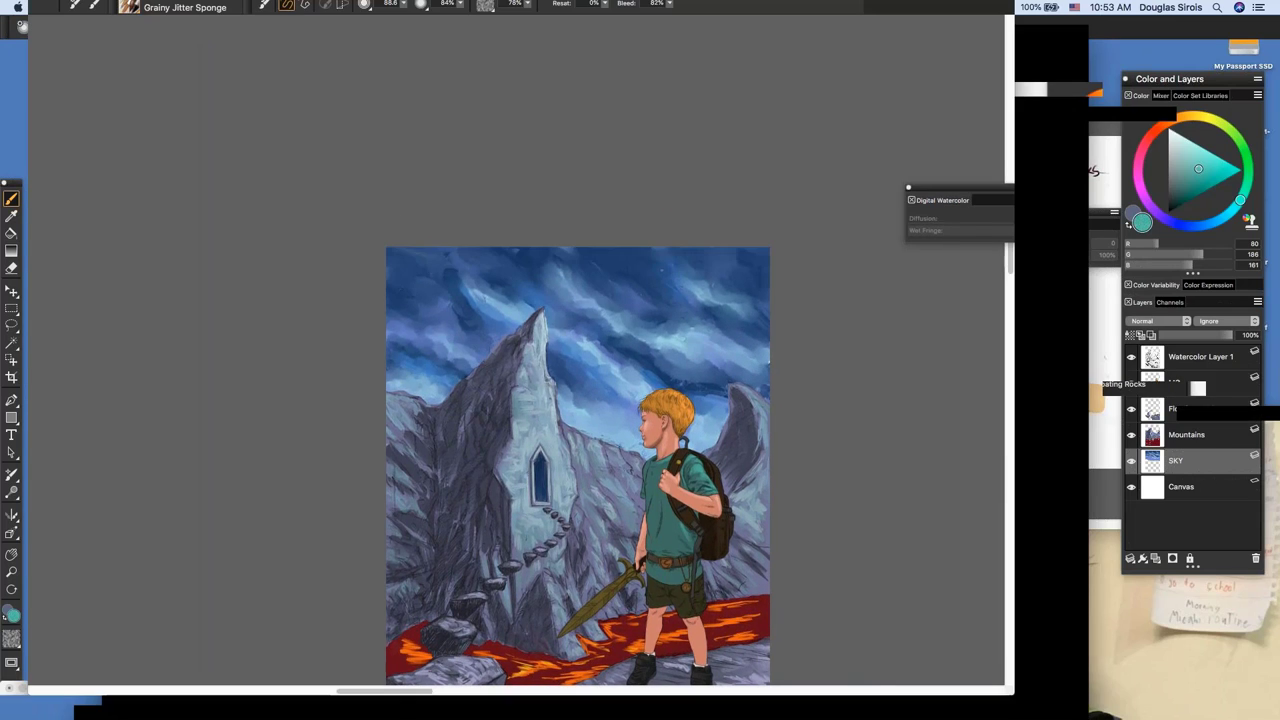
{"action": "left_click_drag", "start_coordinate": [758, 662], "coordinate": [796, 547]}
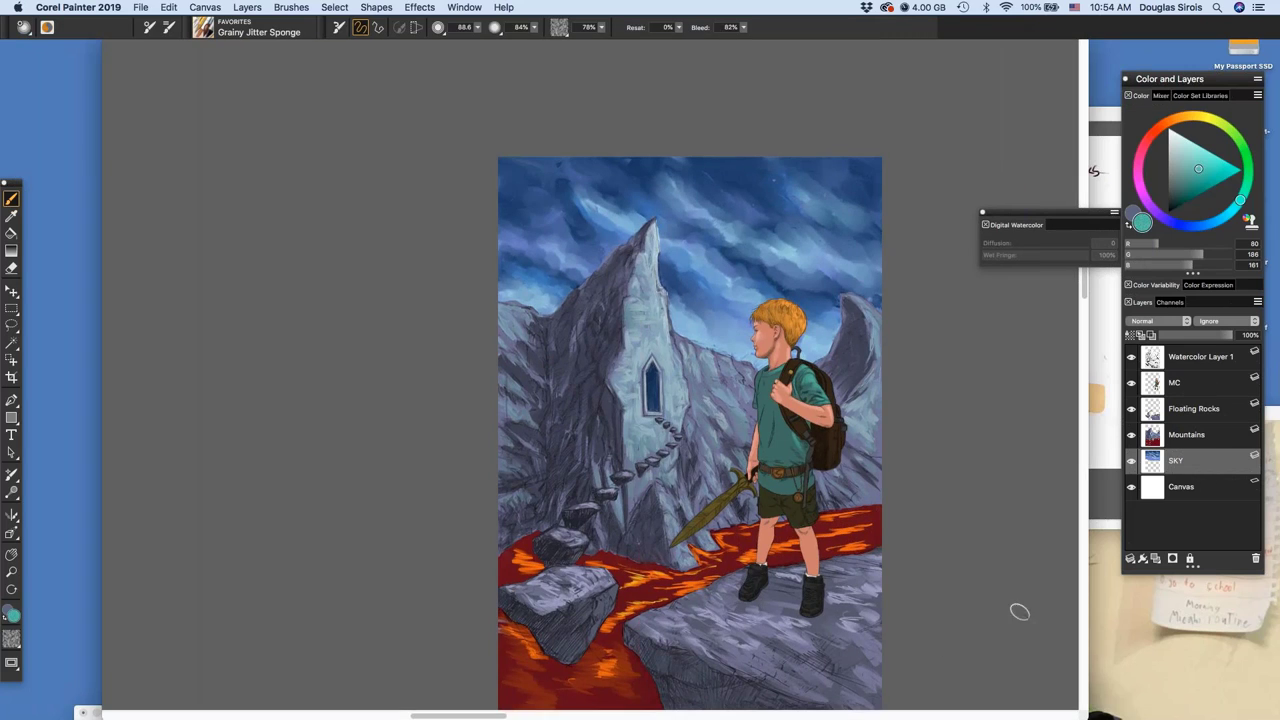
{"action": "scroll", "coordinate": [790, 300], "scroll_direction": "down", "scroll_amount": 5}
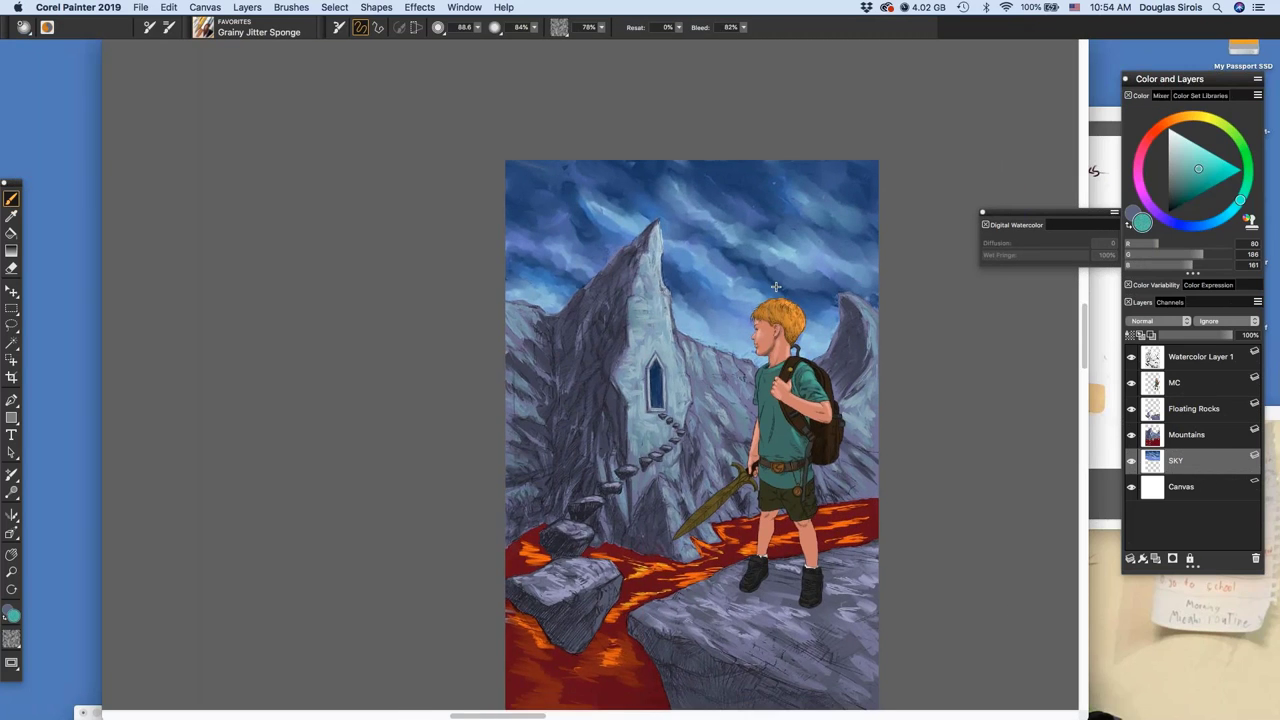
{"action": "scroll", "coordinate": [808, 325], "scroll_direction": "up", "scroll_amount": 2}
{"action": "scroll", "coordinate": [849, 296], "scroll_direction": "up", "scroll_amount": 2}
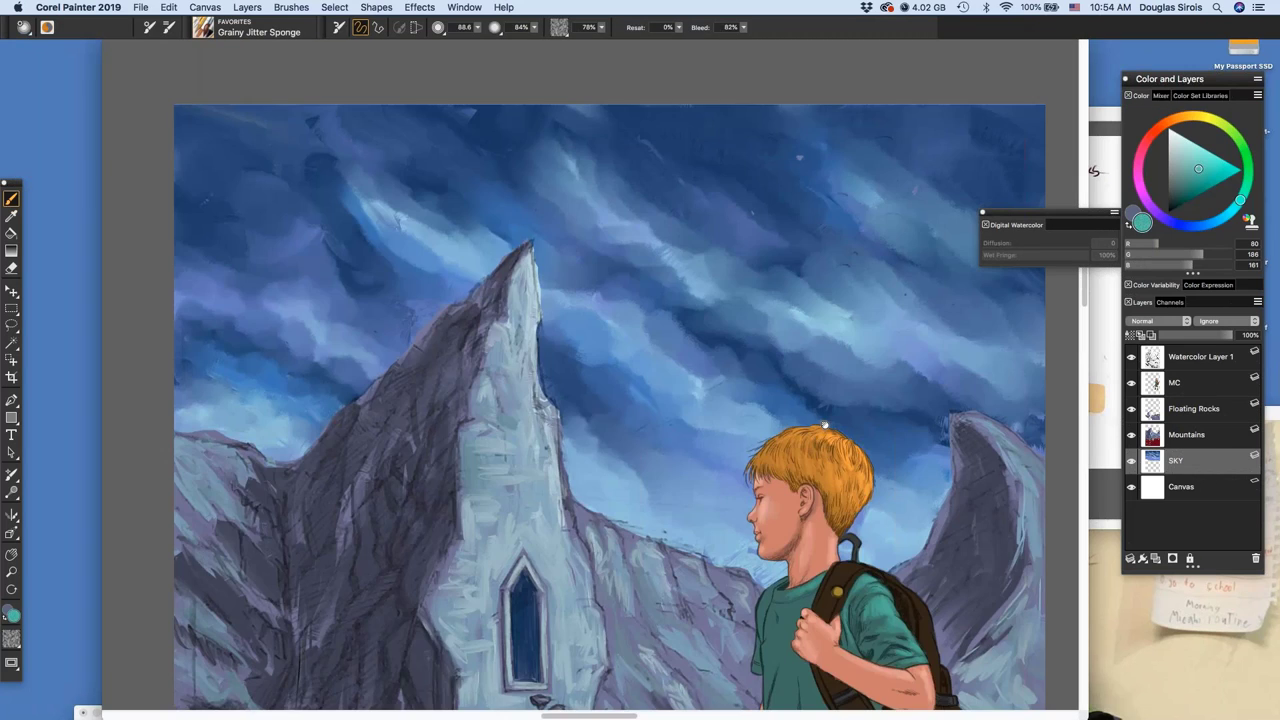
{"action": "left_click_drag", "start_coordinate": [825, 425], "coordinate": [857, 477]}
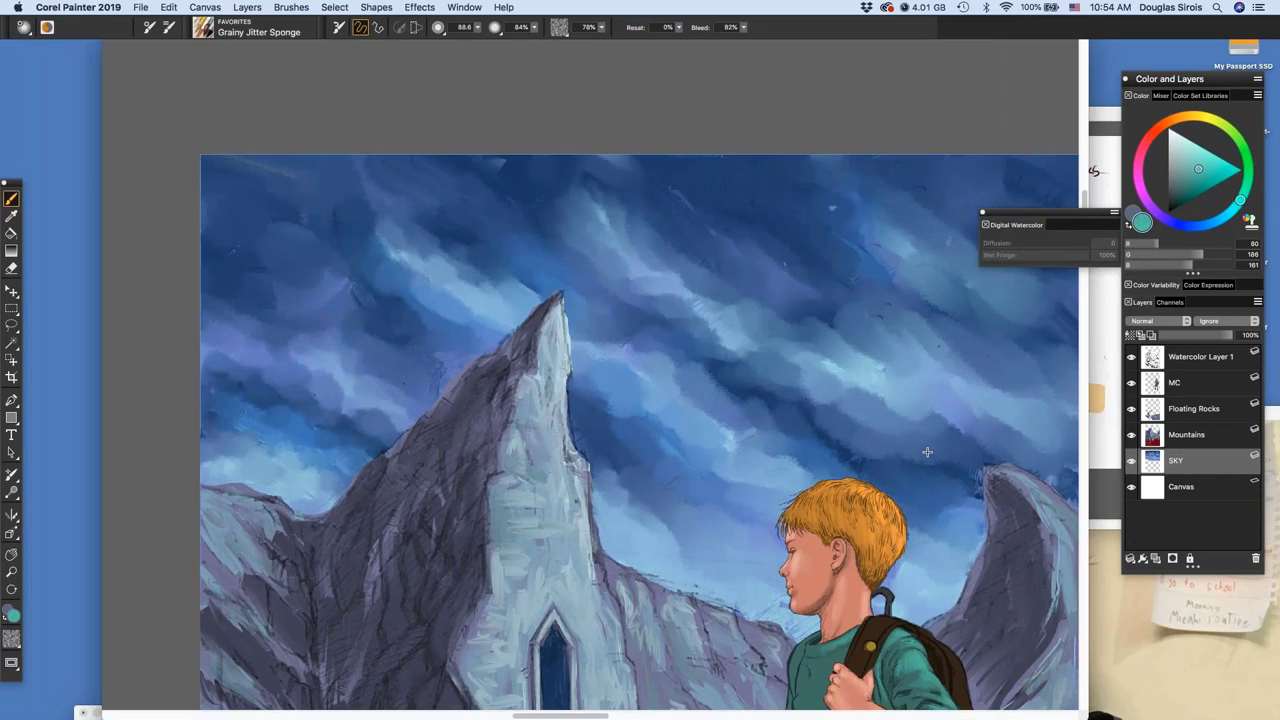
Toggle Watercolor Layer 1 to check whether the stray dark marks in the sky belong to it, and leave that layer hidden
{"action": "scroll", "coordinate": [927, 452], "scroll_direction": "up", "scroll_amount": 5}
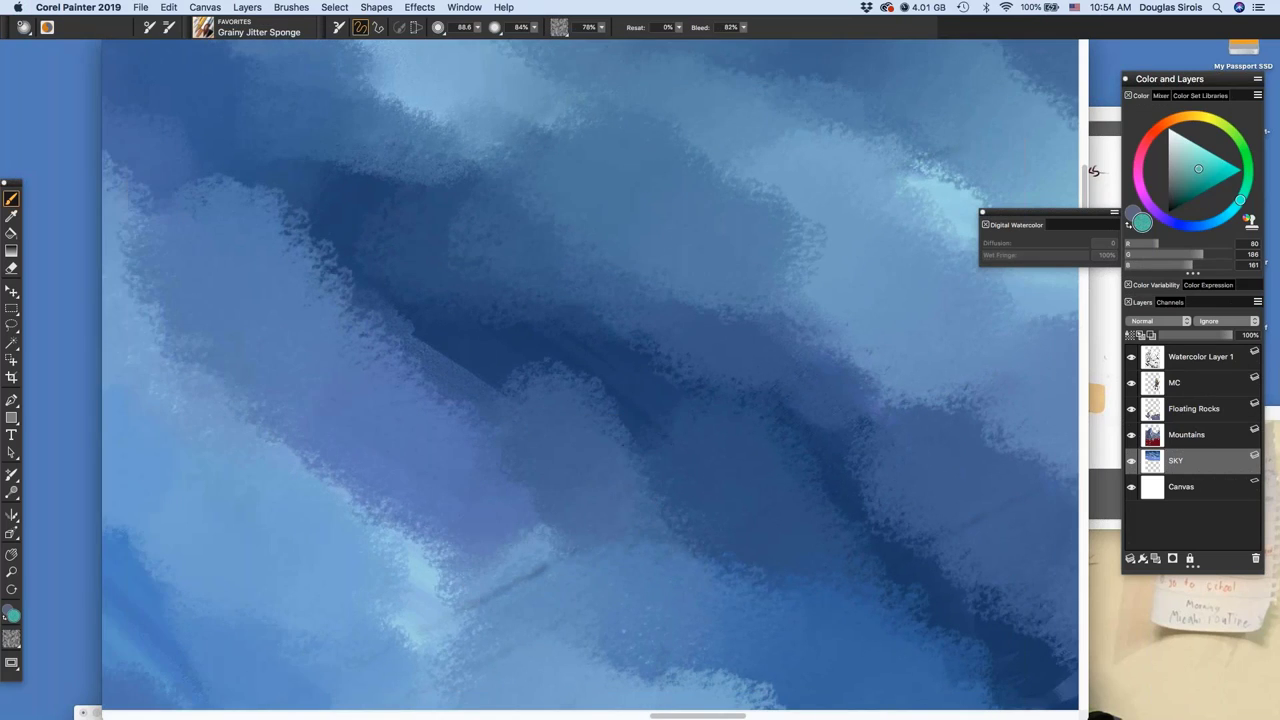
{"action": "left_click_drag", "start_coordinate": [996, 389], "coordinate": [779, 560]}
{"action": "left_click_drag", "start_coordinate": [995, 486], "coordinate": [708, 572]}
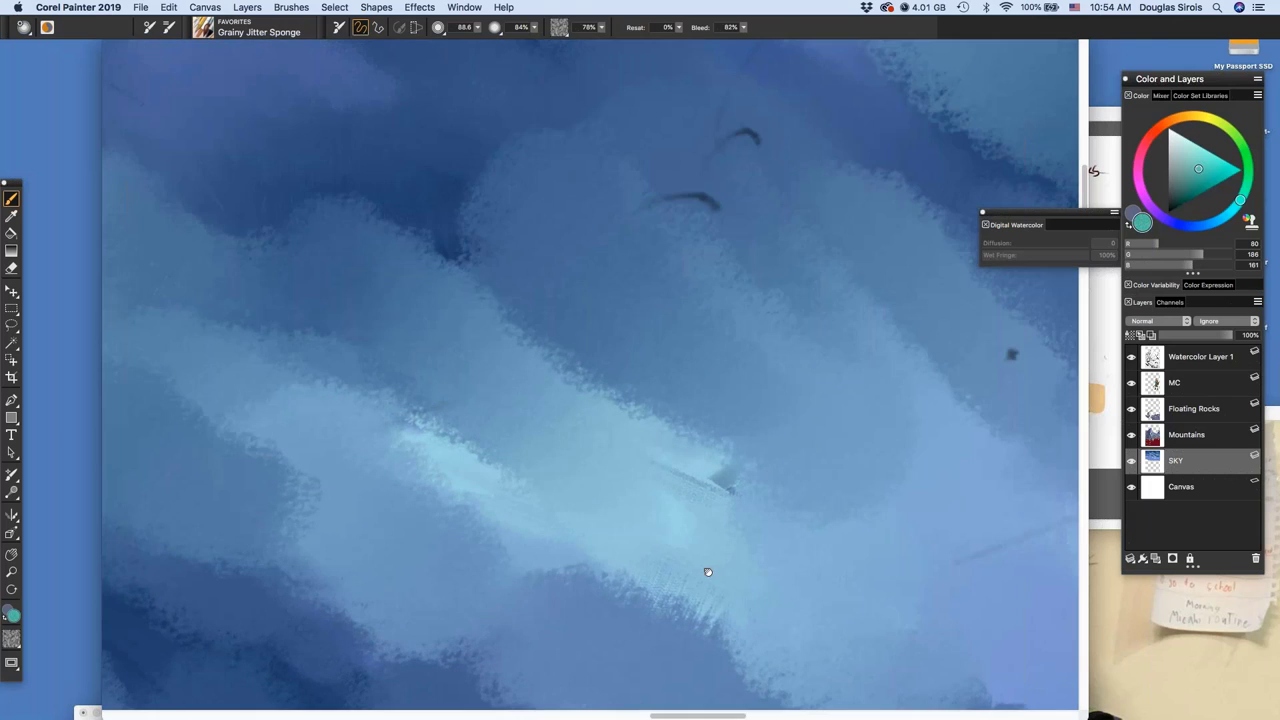
{"action": "left_click_drag", "start_coordinate": [917, 474], "coordinate": [813, 600]}
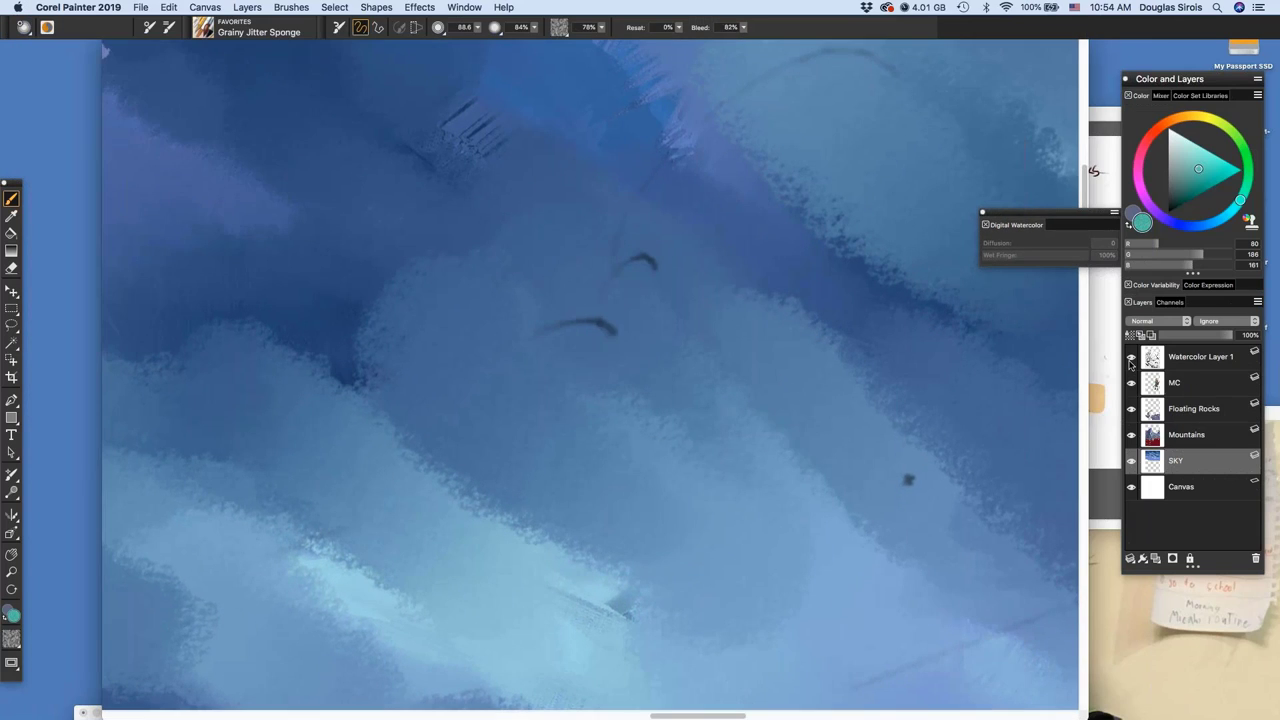
{"action": "left_click", "coordinate": [1131, 358]}
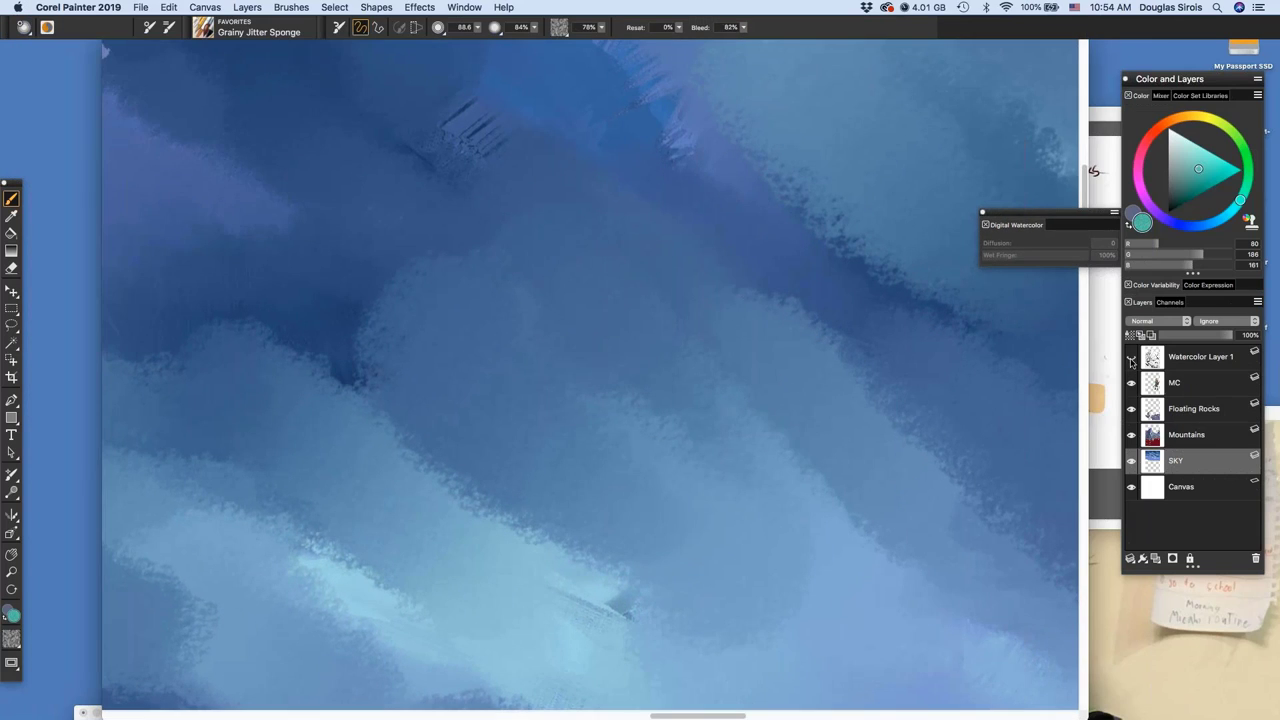
{"action": "left_click", "coordinate": [1131, 358]}
{"action": "scroll", "coordinate": [958, 518], "scroll_direction": "down", "scroll_amount": 2}
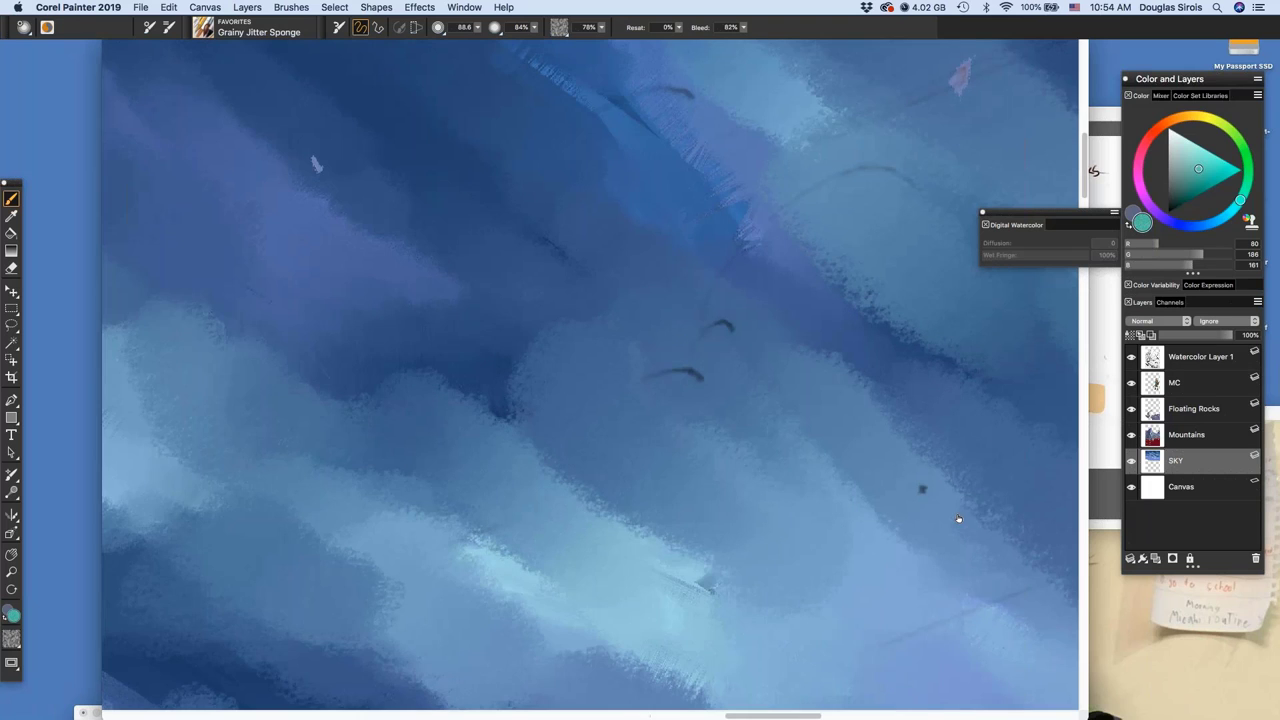
{"action": "left_click_drag", "start_coordinate": [958, 519], "coordinate": [849, 540]}
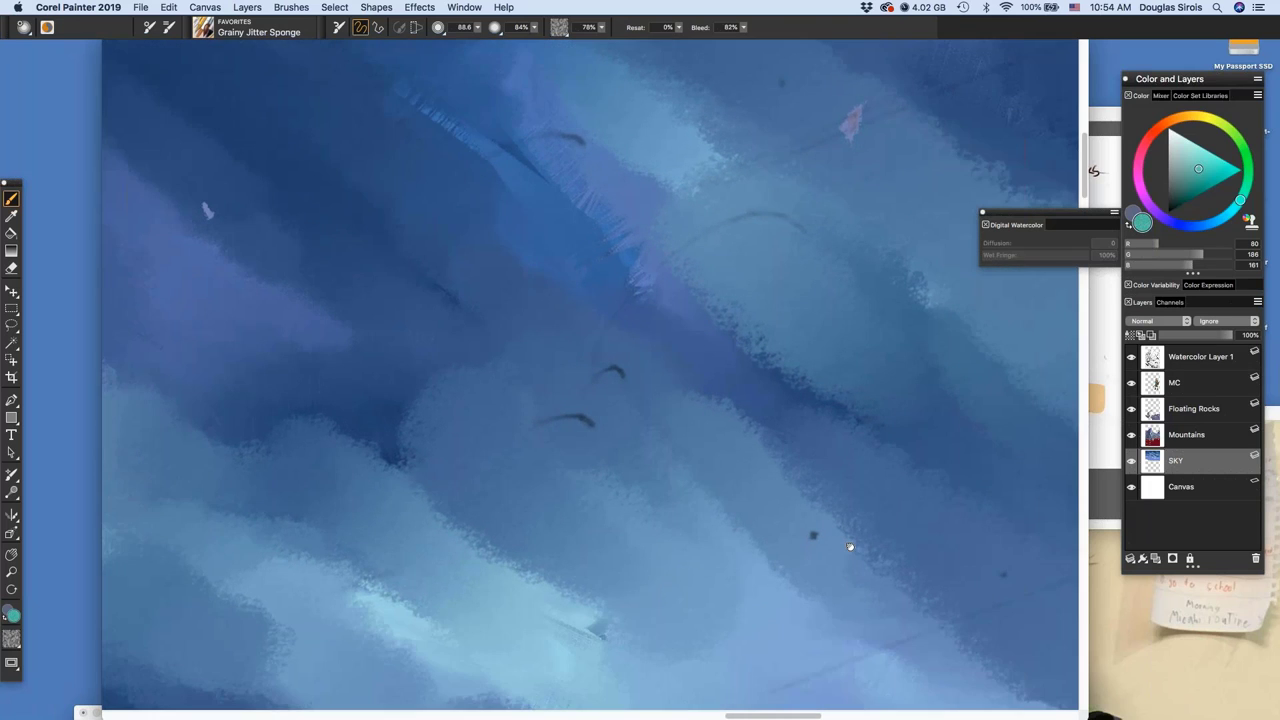
{"action": "left_click", "coordinate": [1131, 357]}
{"action": "left_click", "coordinate": [1131, 357]}
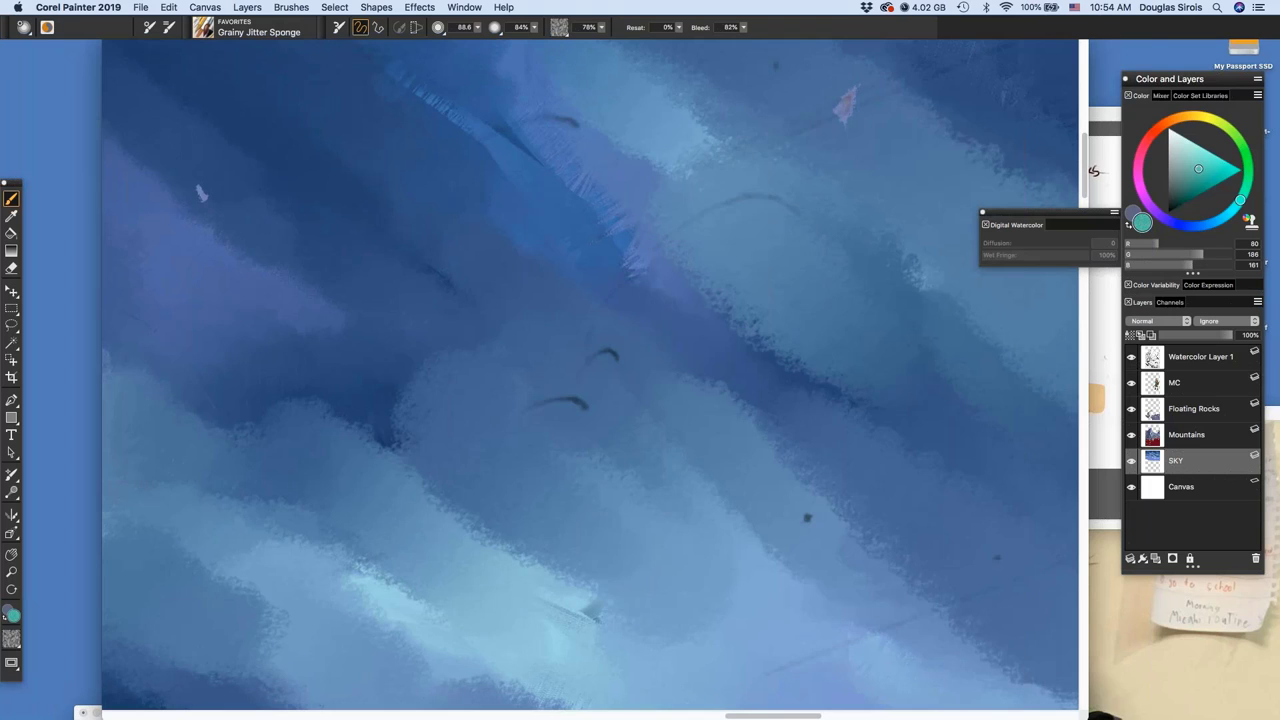
{"action": "key", "text": "super+minus"}
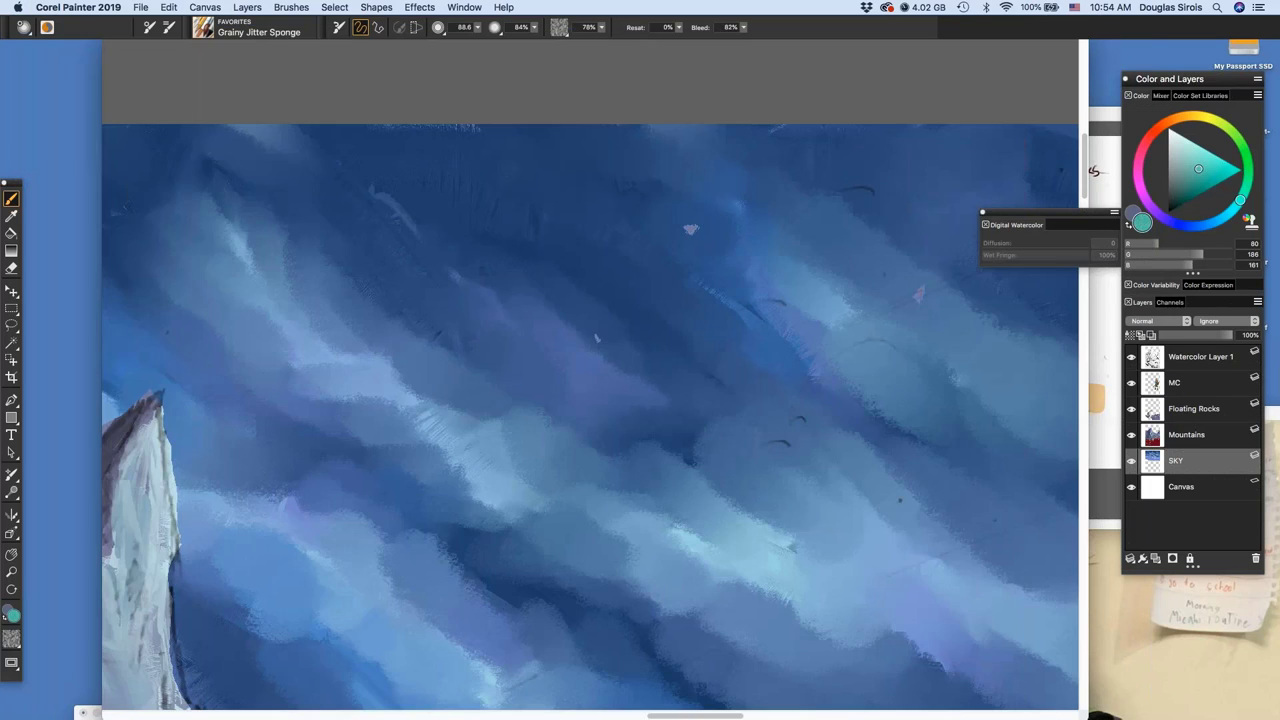
{"action": "key", "text": "super+minus"}
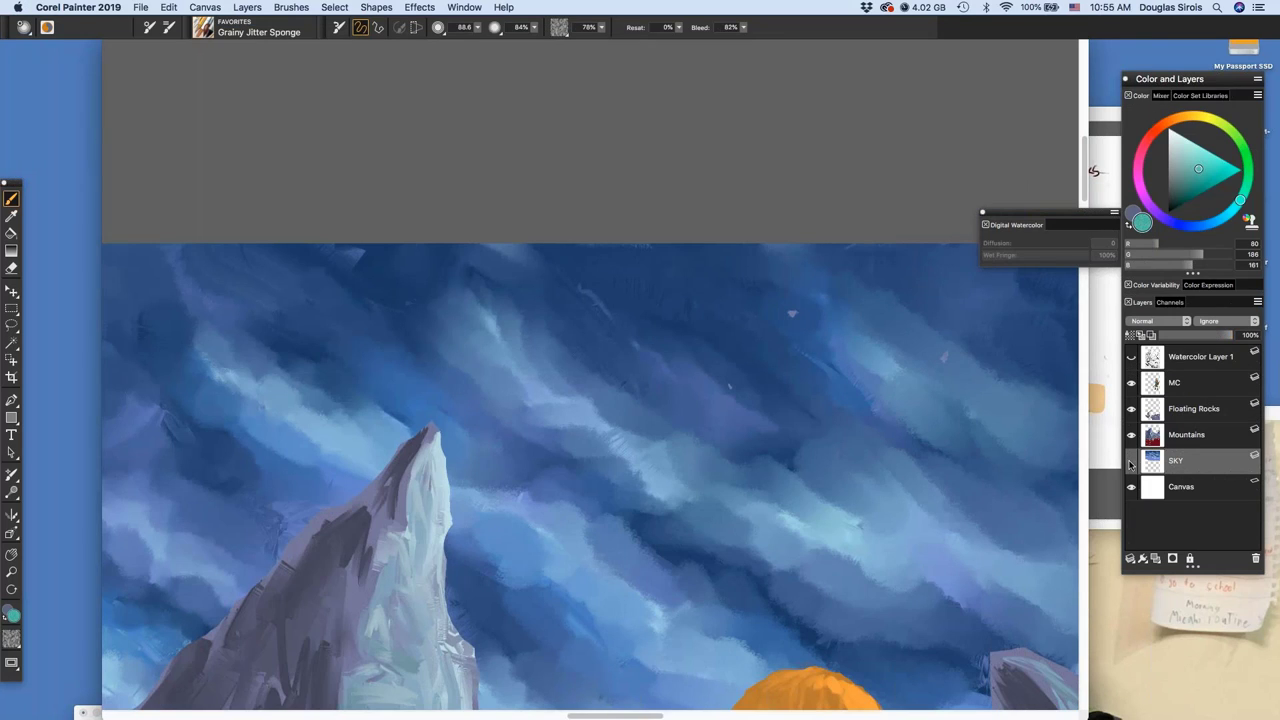
Check the SKY layer by switching its visibility off and on, and make the Mountains layer active
{"action": "left_click", "coordinate": [1131, 461]}
{"action": "left_click", "coordinate": [1131, 461]}
{"action": "left_click", "coordinate": [1152, 438]}
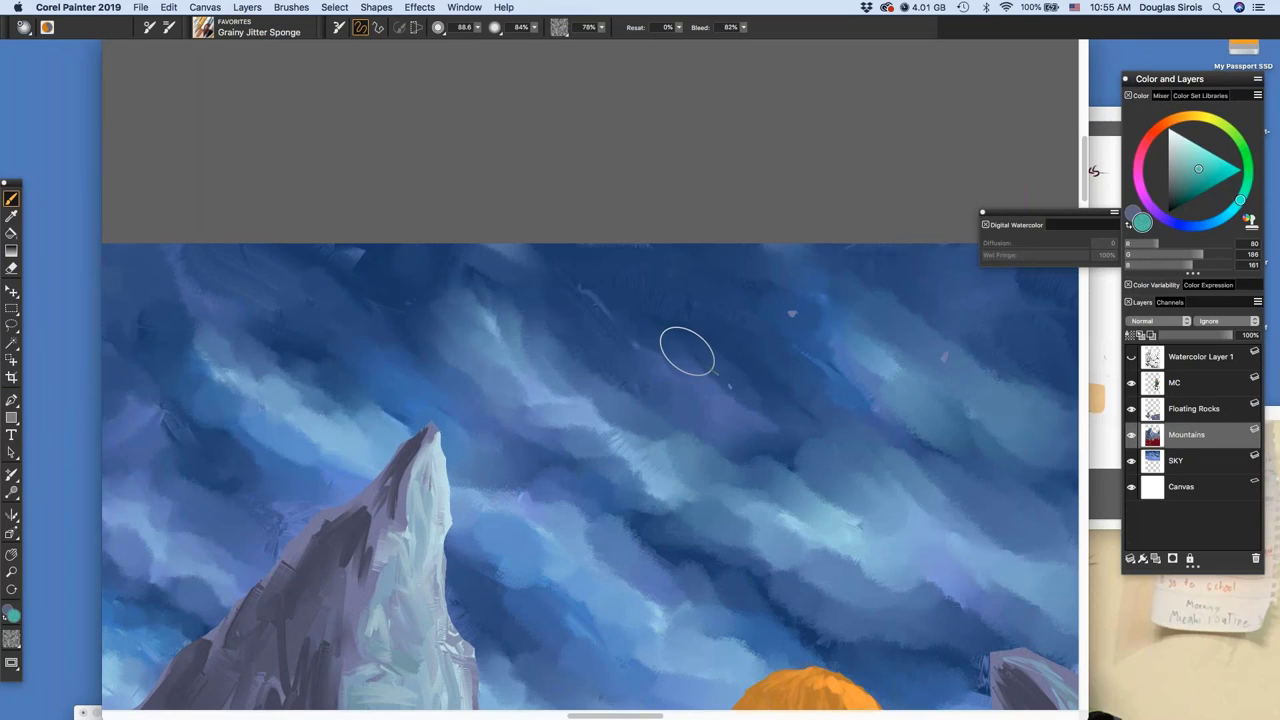
{"action": "key", "text": "n"}
{"action": "scroll", "coordinate": [756, 438], "scroll_direction": "down", "scroll_amount": 1}
{"action": "scroll", "coordinate": [756, 438], "scroll_direction": "down", "scroll_amount": 5}
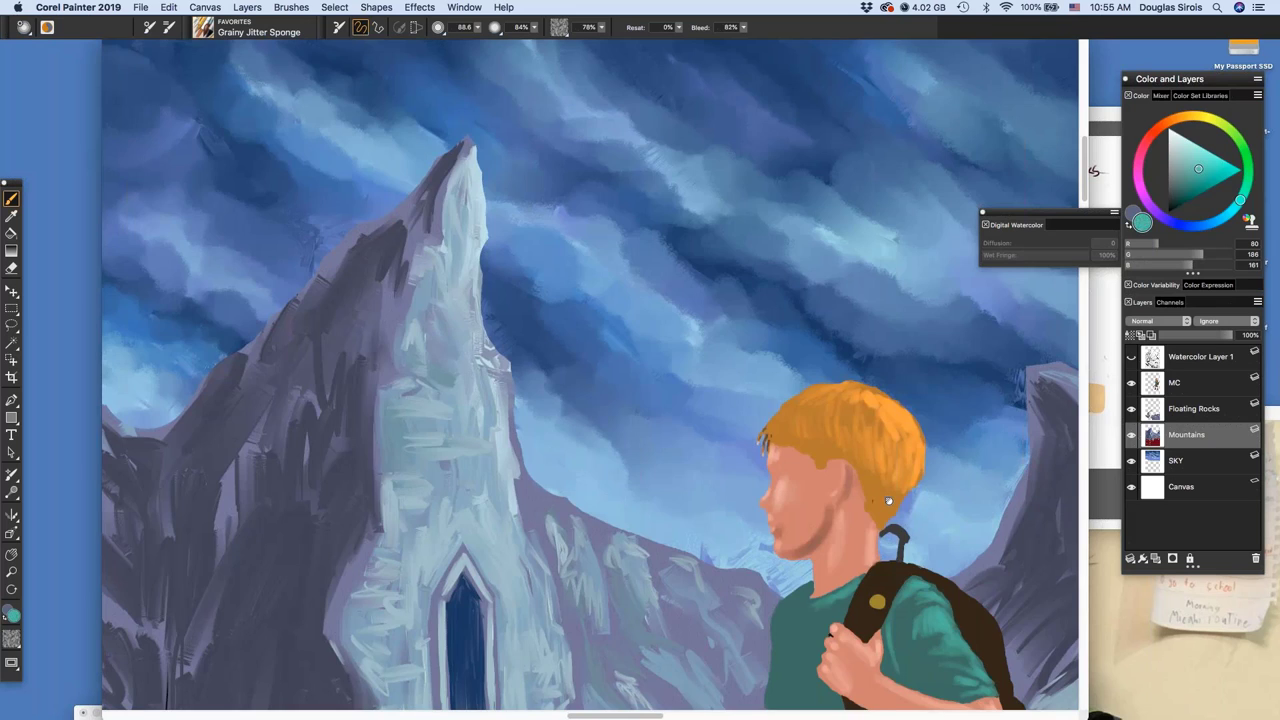
Blend the rough yellow and orange lava strokes between the mountain base and the floating rock with the Grainy Jitter Sponge at size 38.4
{"action": "scroll", "coordinate": [882, 516], "scroll_direction": "up", "scroll_amount": 2}
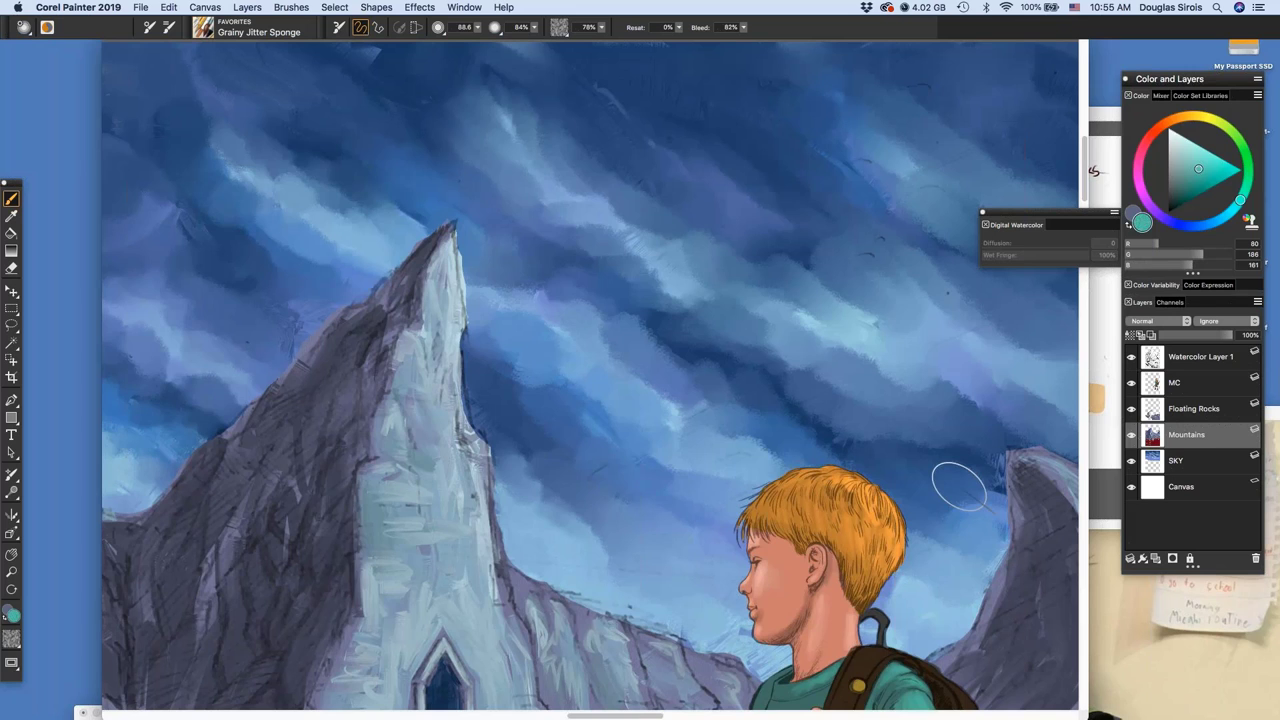
{"action": "key", "text": "super+minus"}
{"action": "key", "text": "super+minus"}
{"action": "left_click_drag", "start_coordinate": [732, 455], "coordinate": [732, 340]}
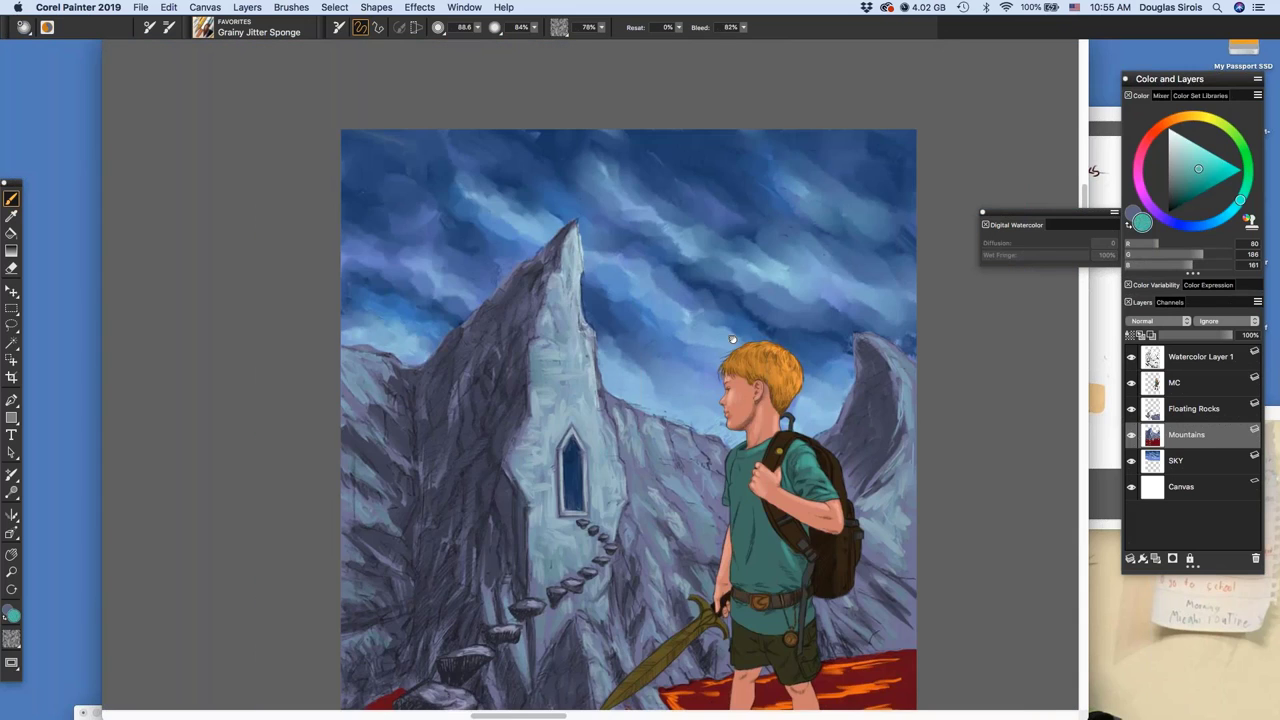
{"action": "scroll", "coordinate": [732, 340], "scroll_direction": "down", "scroll_amount": 5}
{"action": "scroll", "coordinate": [608, 515], "scroll_direction": "down", "scroll_amount": 1}
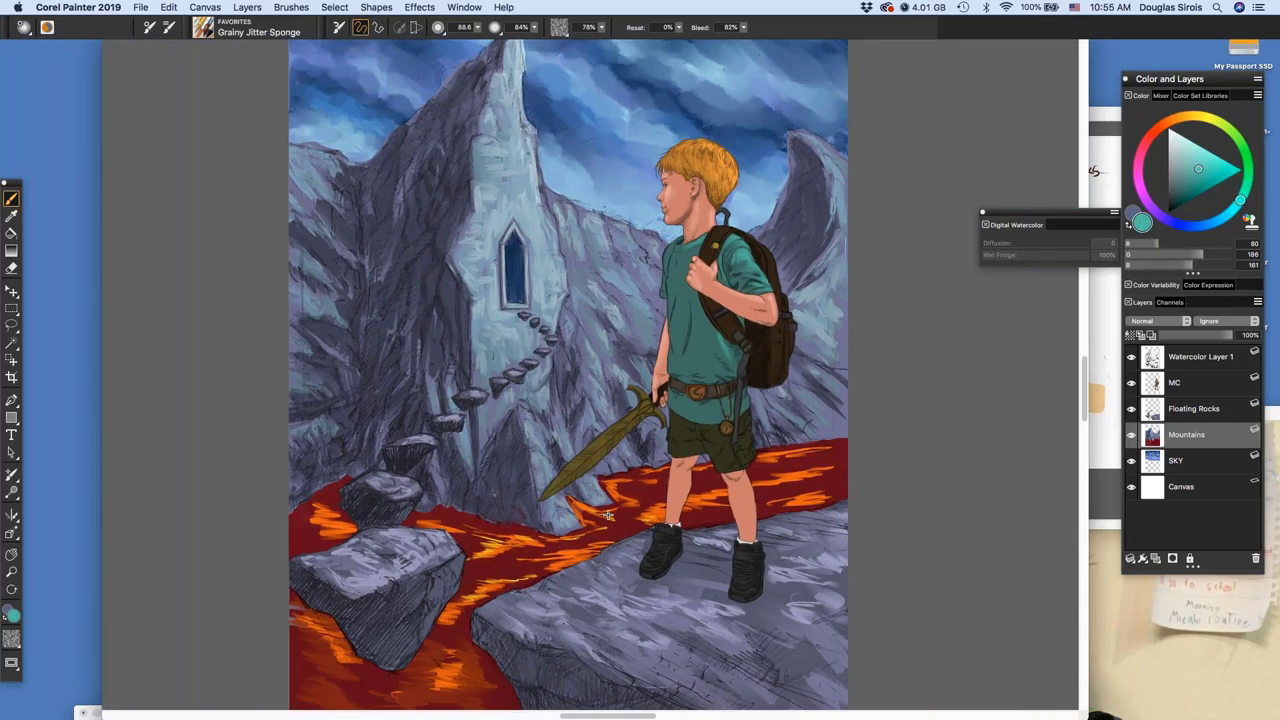
{"action": "scroll", "coordinate": [607, 515], "scroll_direction": "up", "scroll_amount": 5}
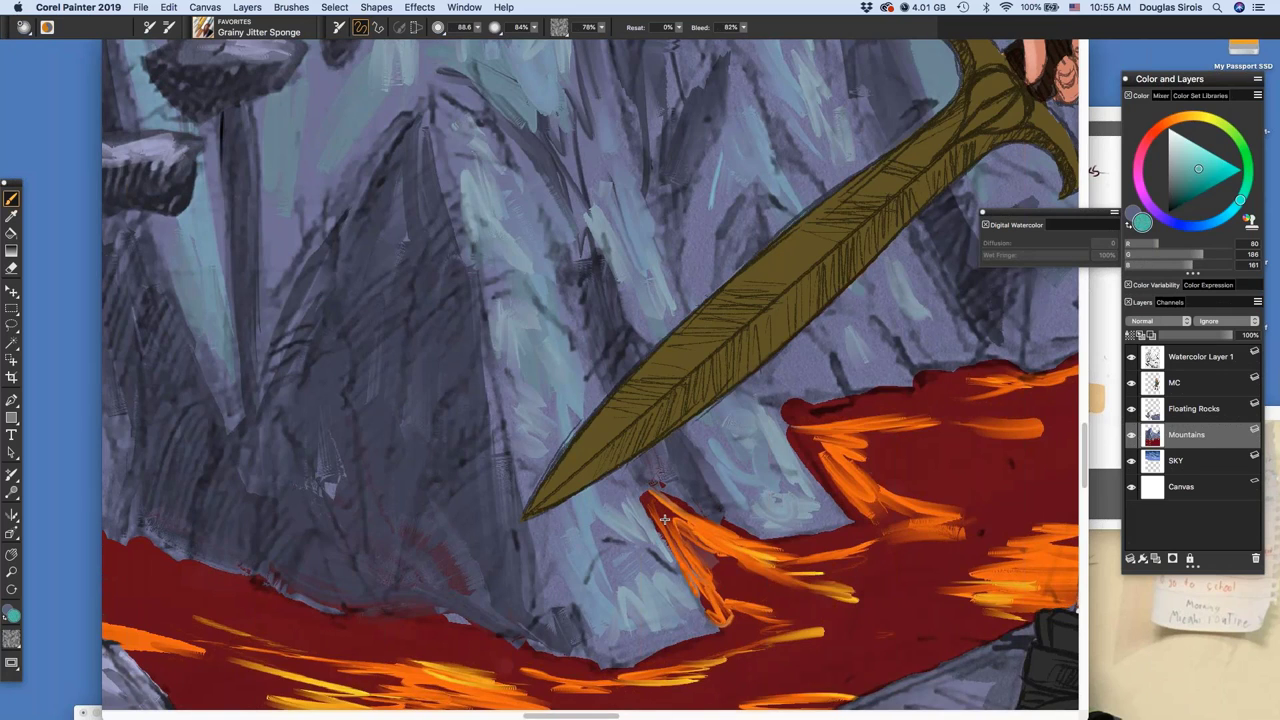
{"action": "scroll", "coordinate": [664, 519], "scroll_direction": "down", "scroll_amount": 3}
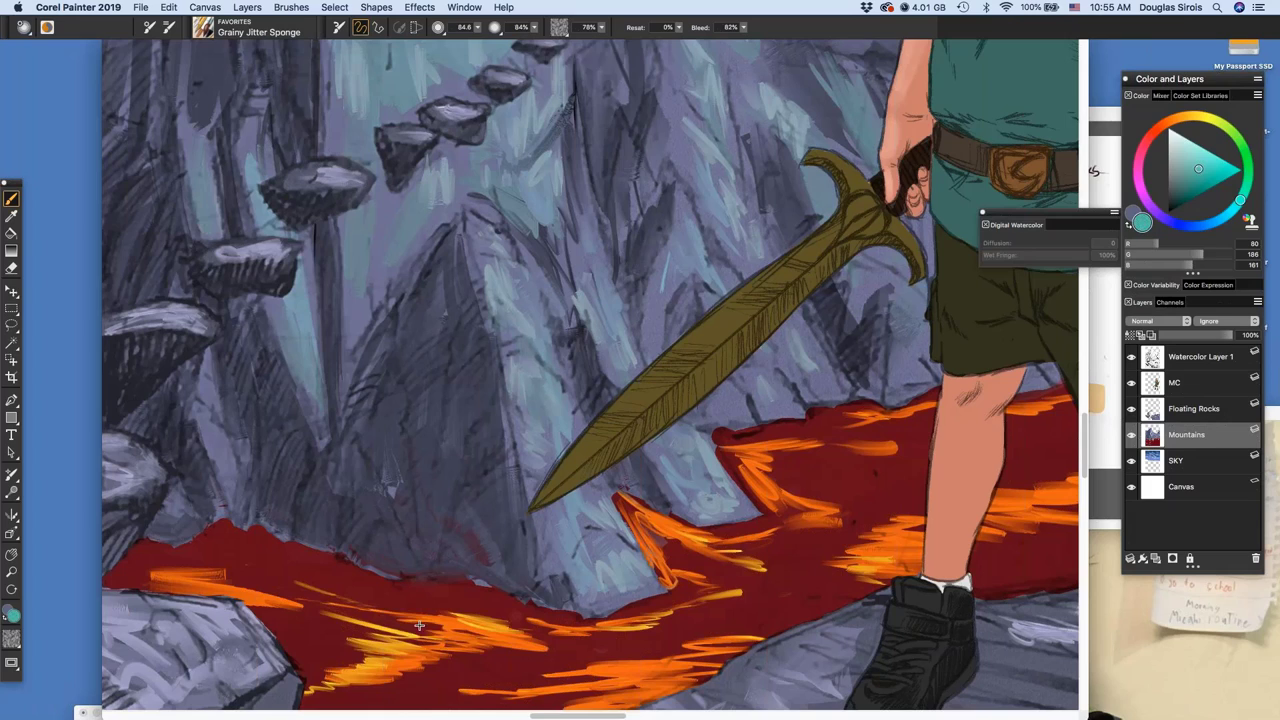
{"action": "mouse_move", "coordinate": [419, 626]}
{"action": "left_mouse_down"}
{"action": "mouse_move", "coordinate": [530, 634]}
{"action": "mouse_move", "coordinate": [330, 686]}
{"action": "left_mouse_up"}
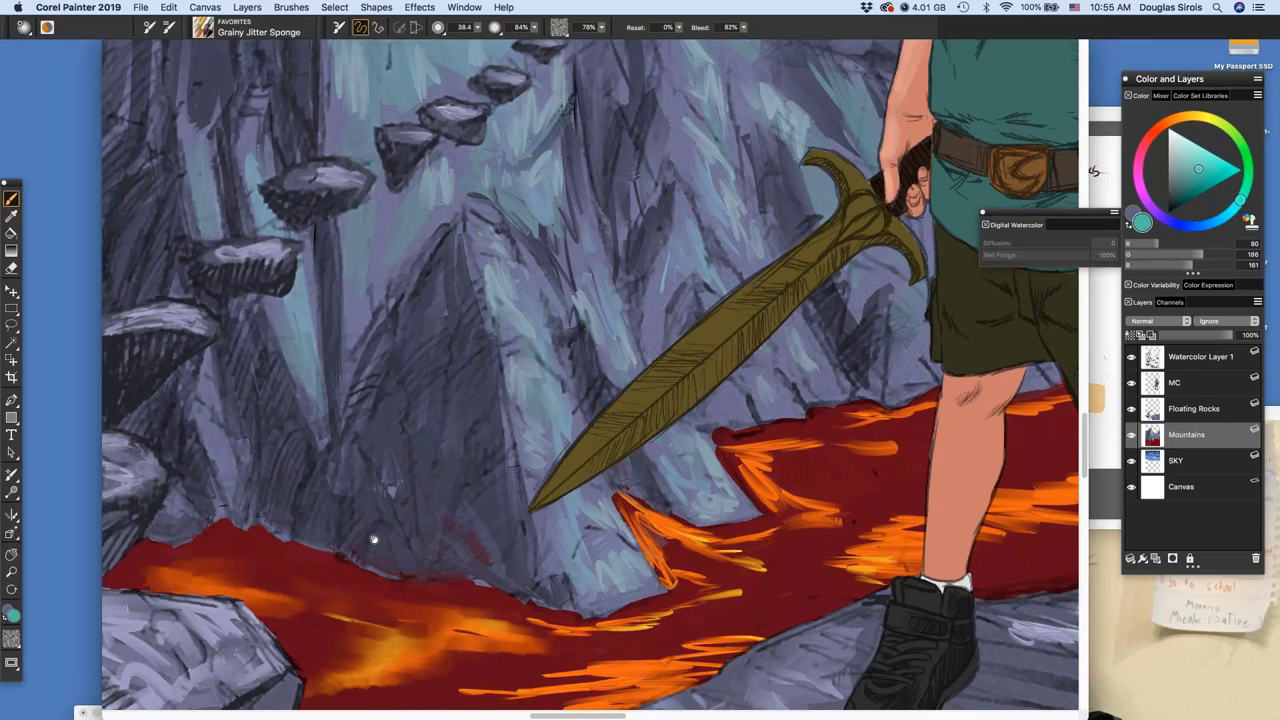
Smooth the orange lava strokes along the upper edge of the large foreground rock where the boy stands
{"action": "left_click_drag", "start_coordinate": [374, 539], "coordinate": [715, 275]}
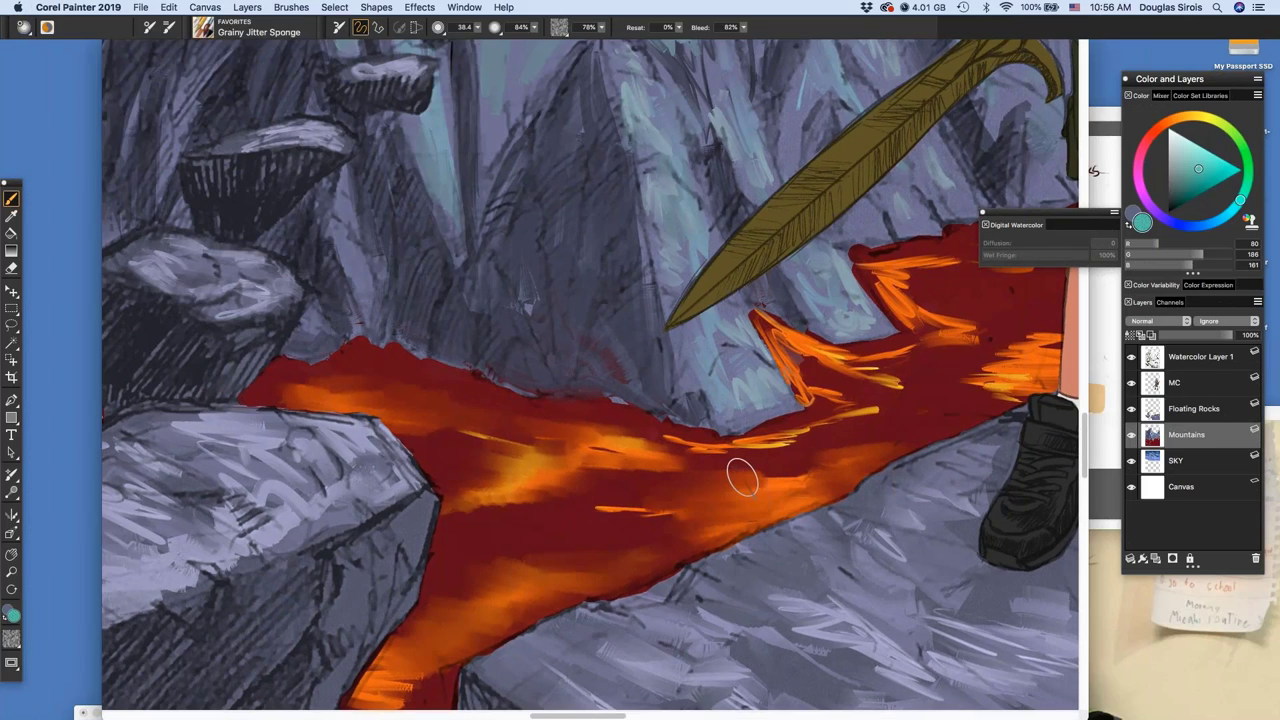
{"action": "left_click_drag", "start_coordinate": [742, 477], "coordinate": [812, 474]}
{"action": "left_click_drag", "start_coordinate": [742, 450], "coordinate": [876, 402]}
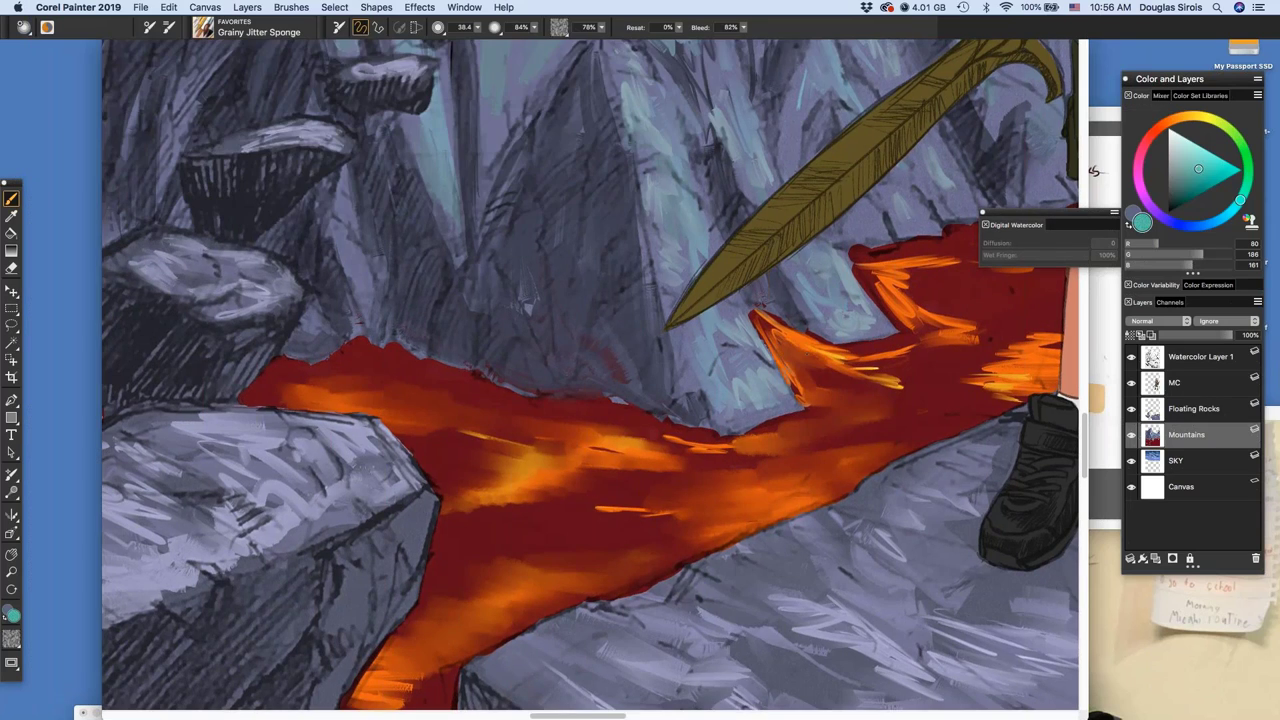
Blend the bright lava highlights around the rock point beneath the sword tip and the stray orange streak in the channel below
{"action": "left_click_drag", "start_coordinate": [867, 369], "coordinate": [746, 513]}
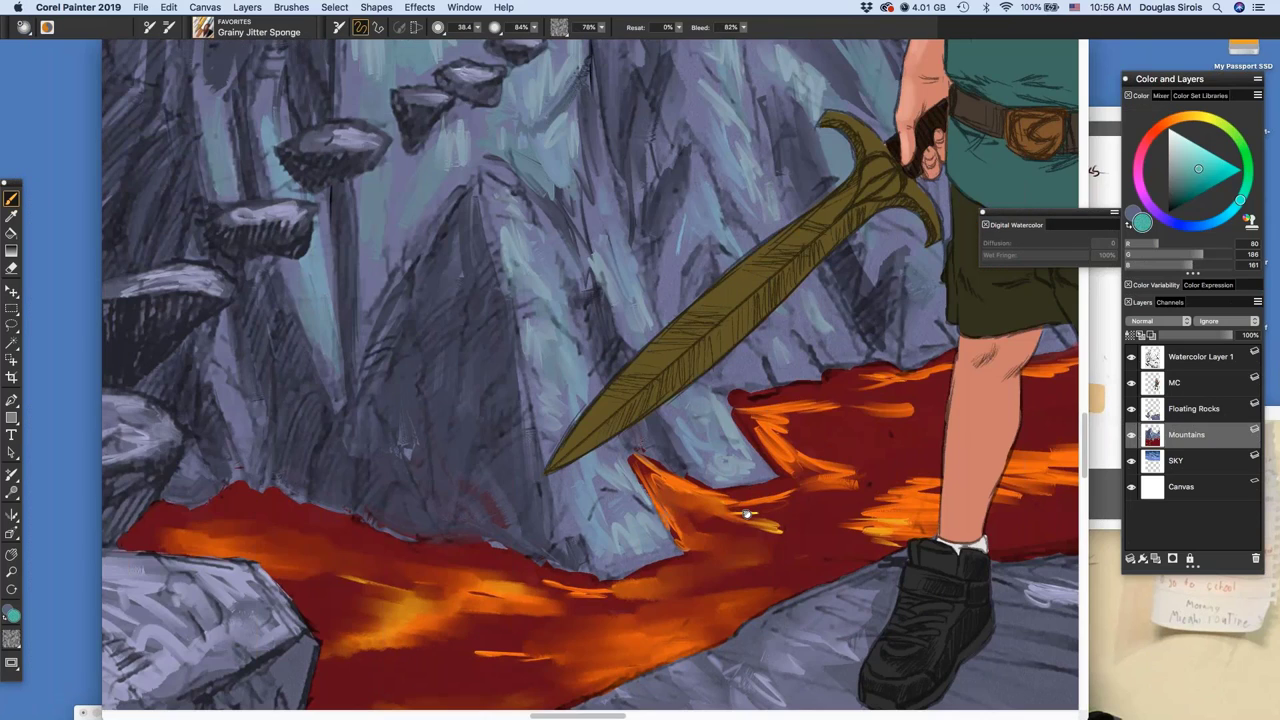
{"action": "mouse_move", "coordinate": [640, 460]}
{"action": "left_mouse_down"}
{"action": "mouse_move", "coordinate": [788, 495]}
{"action": "mouse_move", "coordinate": [785, 531]}
{"action": "mouse_move", "coordinate": [700, 505]}
{"action": "left_mouse_up"}
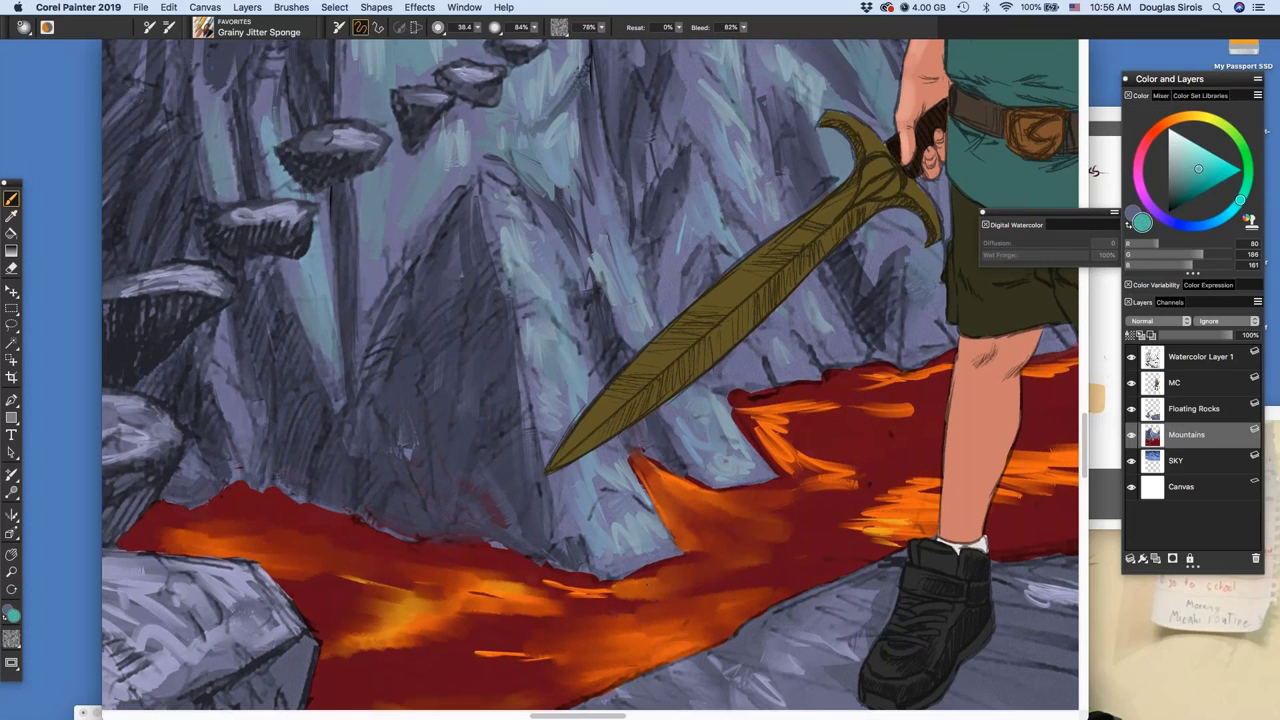
{"action": "mouse_move", "coordinate": [612, 590]}
{"action": "left_mouse_down"}
{"action": "mouse_move", "coordinate": [520, 597]}
{"action": "mouse_move", "coordinate": [452, 570]}
{"action": "mouse_move", "coordinate": [489, 578]}
{"action": "mouse_move", "coordinate": [465, 580]}
{"action": "mouse_move", "coordinate": [512, 611]}
{"action": "mouse_move", "coordinate": [484, 610]}
{"action": "left_mouse_up"}
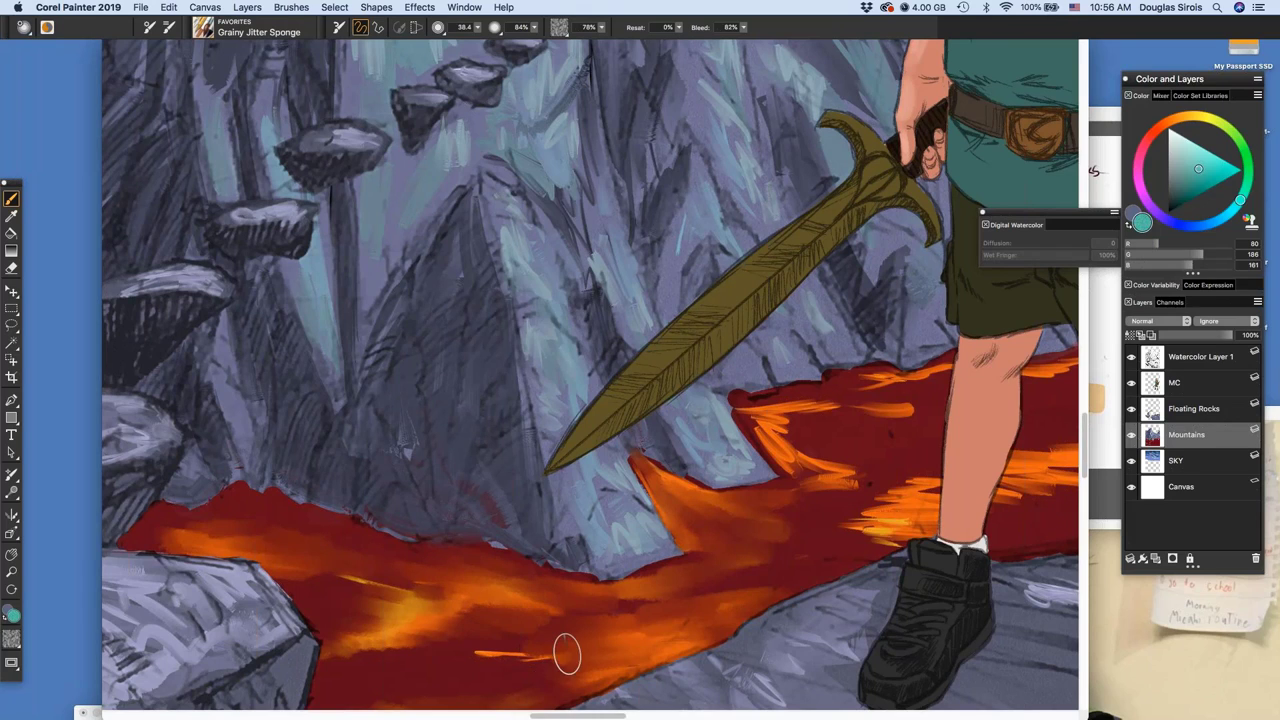
{"action": "left_click_drag", "start_coordinate": [563, 651], "coordinate": [476, 655]}
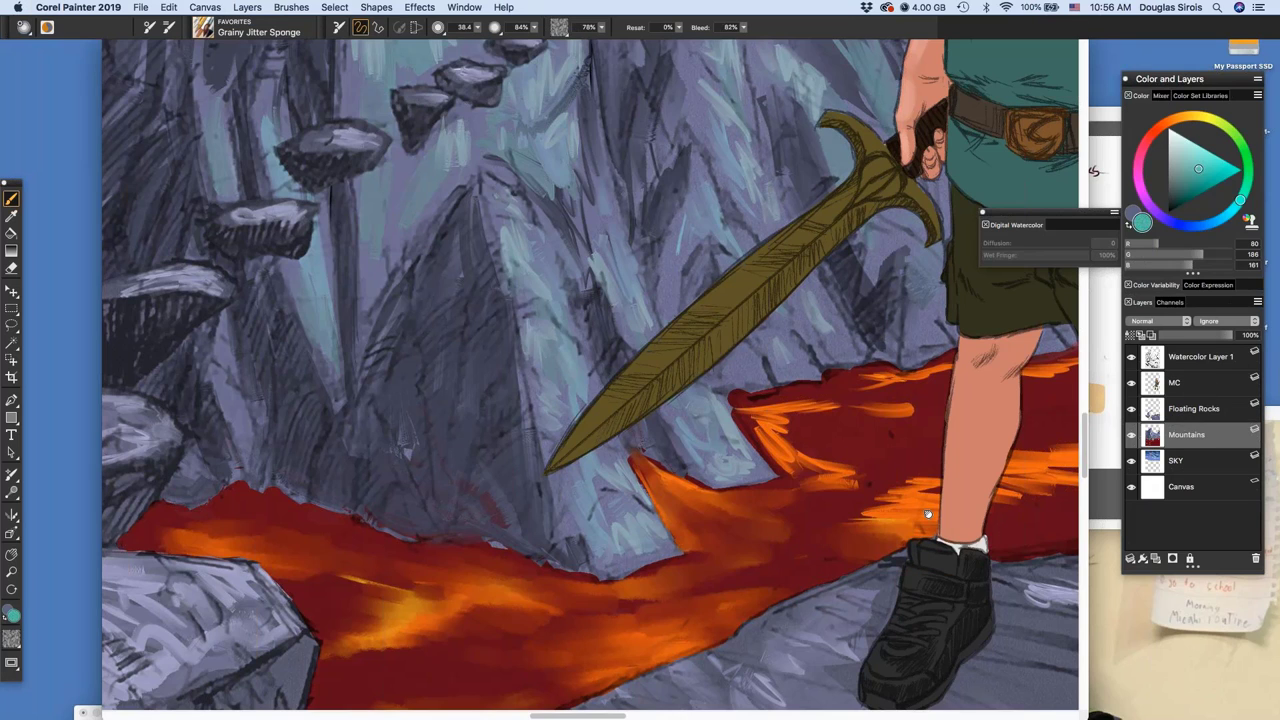
Soften the orange lava strokes between the second rock point under the sword and the boy's front leg
{"action": "scroll", "coordinate": [927, 514], "scroll_direction": "right", "scroll_amount": 5}
{"action": "mouse_move", "coordinate": [484, 496]}
{"action": "left_mouse_down"}
{"action": "mouse_move", "coordinate": [484, 474]}
{"action": "mouse_move", "coordinate": [447, 446]}
{"action": "left_mouse_up"}
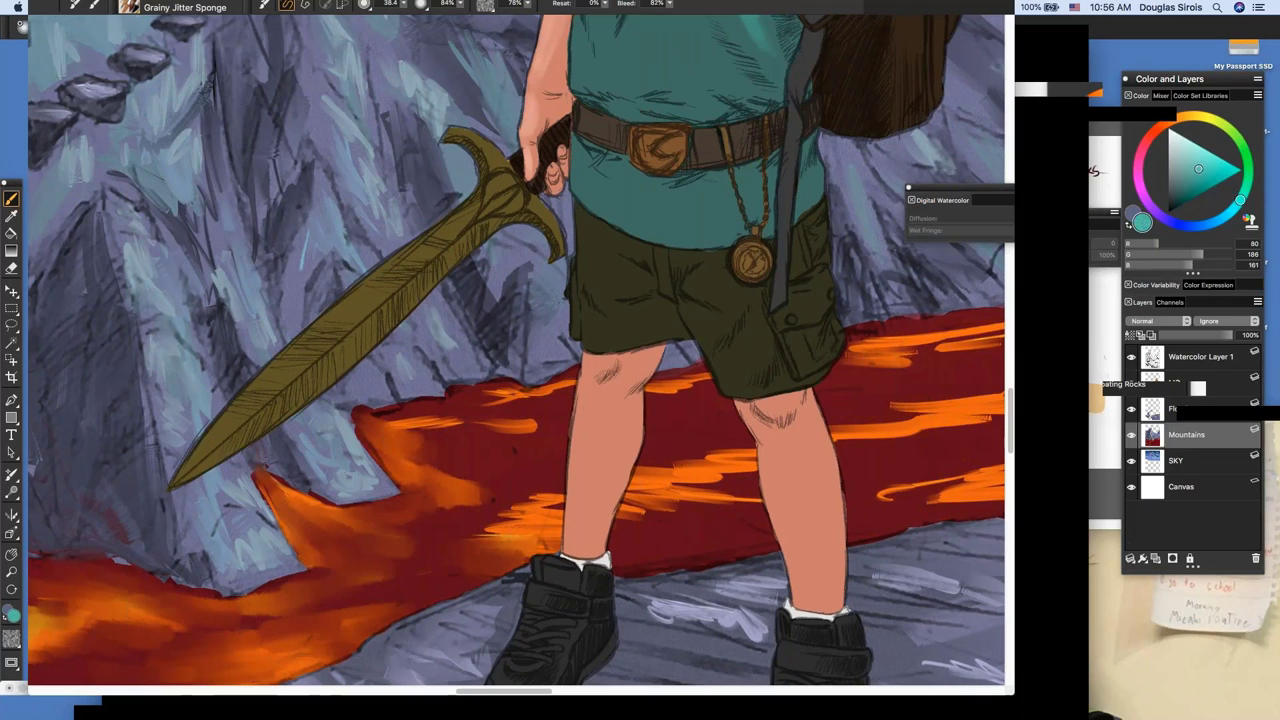
{"action": "left_click_drag", "start_coordinate": [386, 430], "coordinate": [431, 422]}
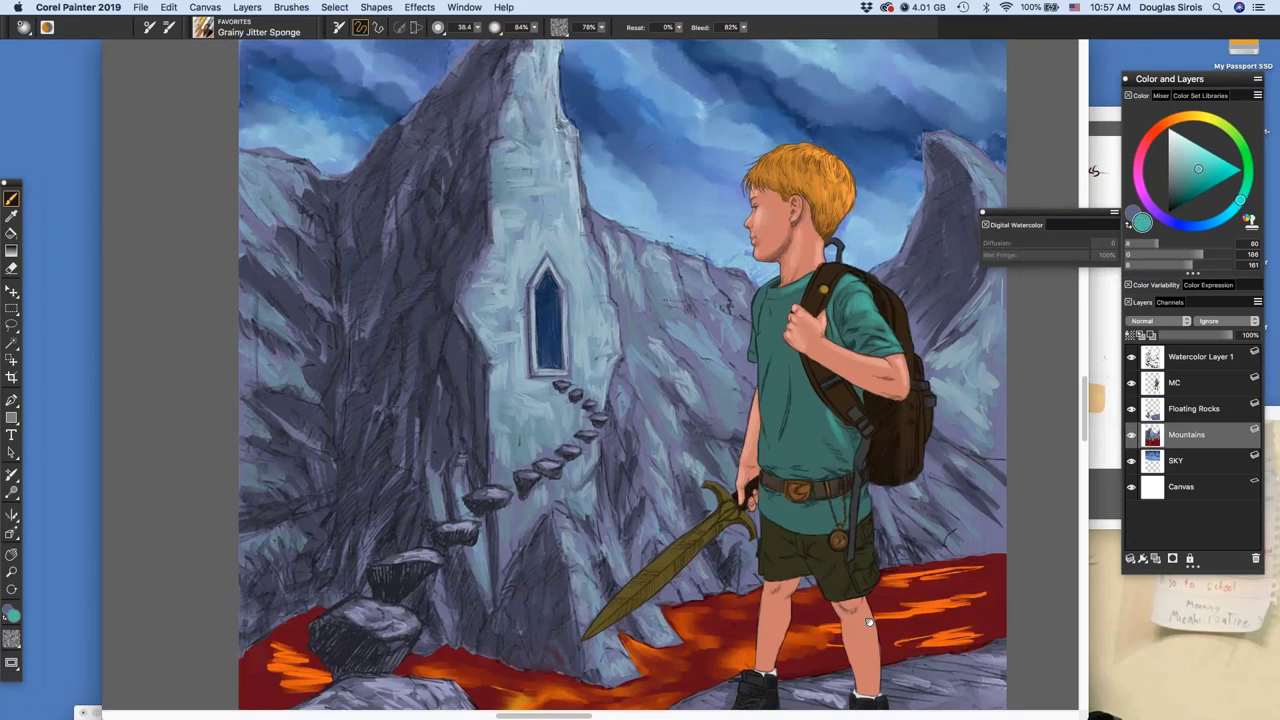
Hide Watercolor Layer 1 and blend the remaining orange lava strokes between and behind the boy's legs
{"action": "left_click_drag", "start_coordinate": [869, 622], "coordinate": [853, 648]}
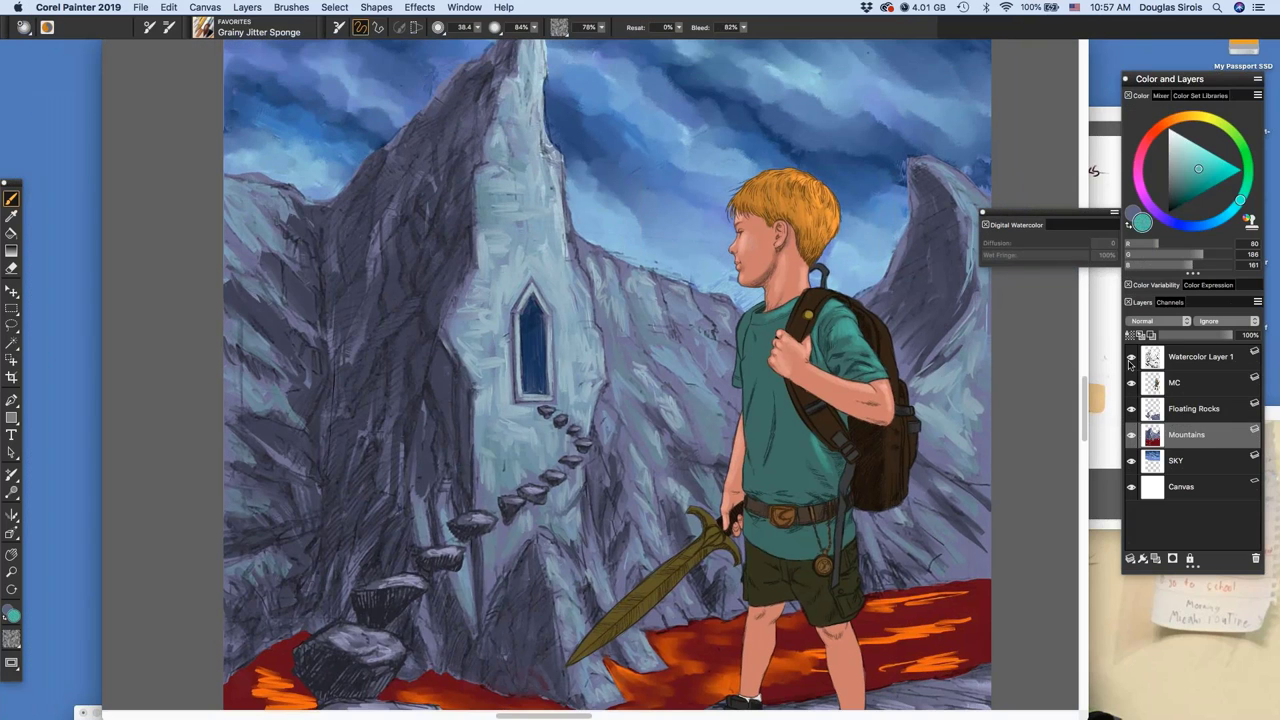
{"action": "left_click", "coordinate": [1131, 358]}
{"action": "scroll", "coordinate": [890, 511], "scroll_direction": "down", "scroll_amount": 5}
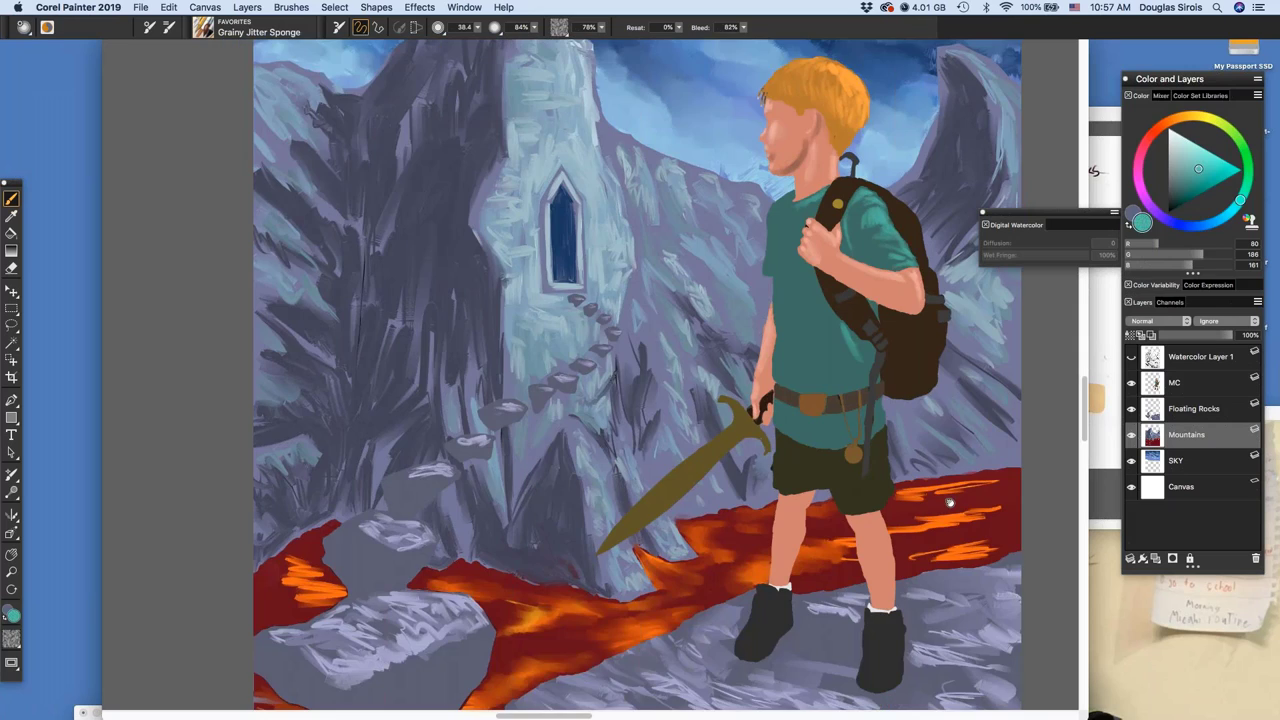
{"action": "scroll", "coordinate": [950, 503], "scroll_direction": "right", "scroll_amount": 3}
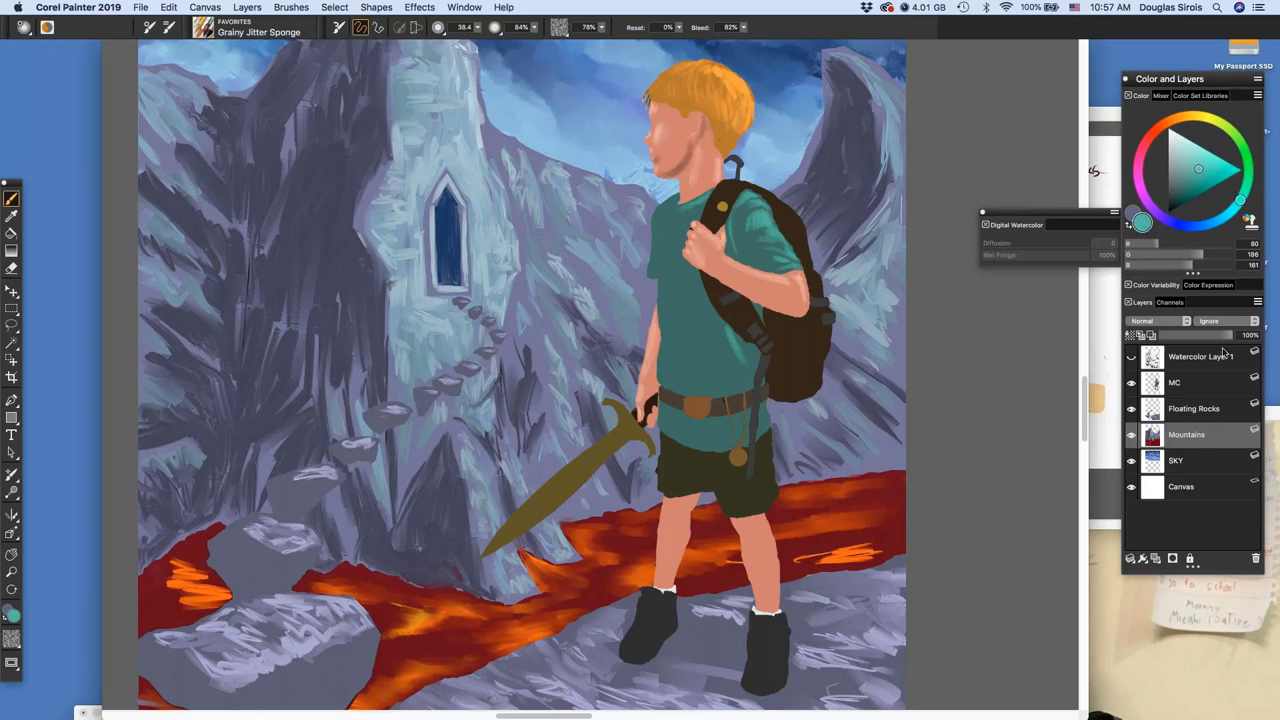
Toggle Watercolor Layer 1 to compare the painting with and without its line work, leaving the layer visible
{"action": "left_click_drag", "start_coordinate": [1165, 350], "coordinate": [1138, 345]}
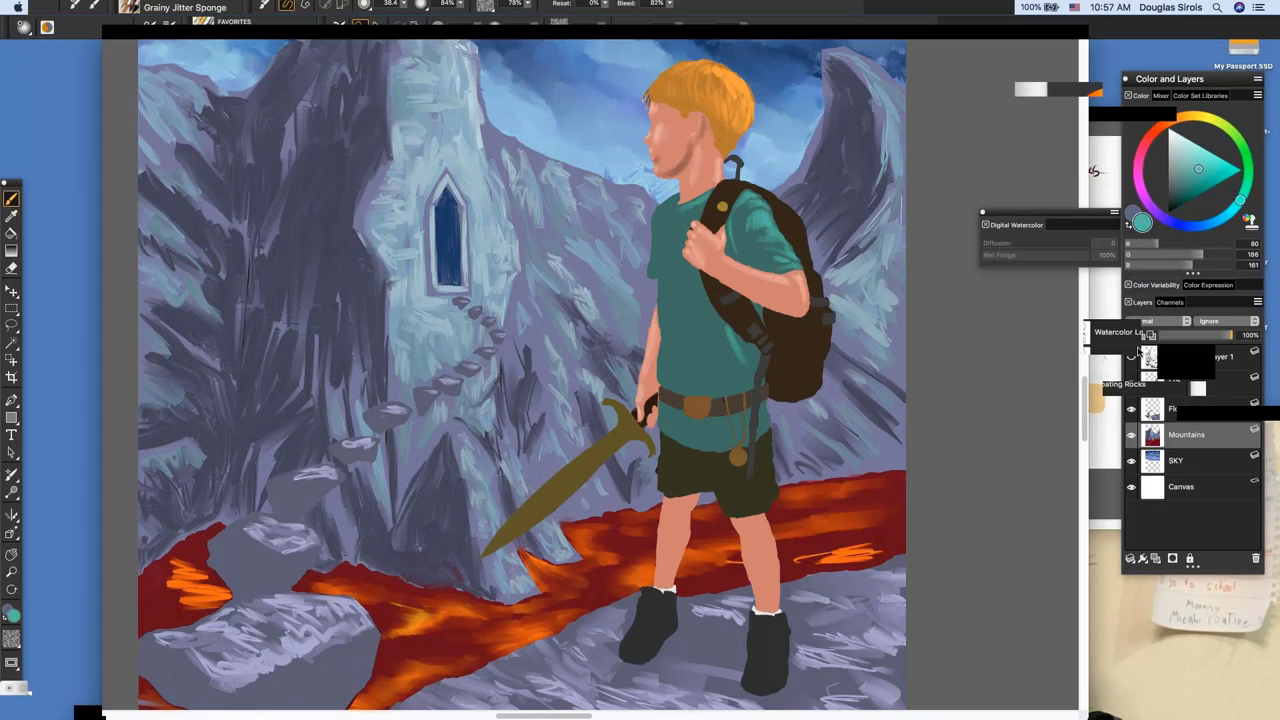
{"action": "left_click", "coordinate": [1134, 354]}
{"action": "left_click", "coordinate": [1131, 357]}
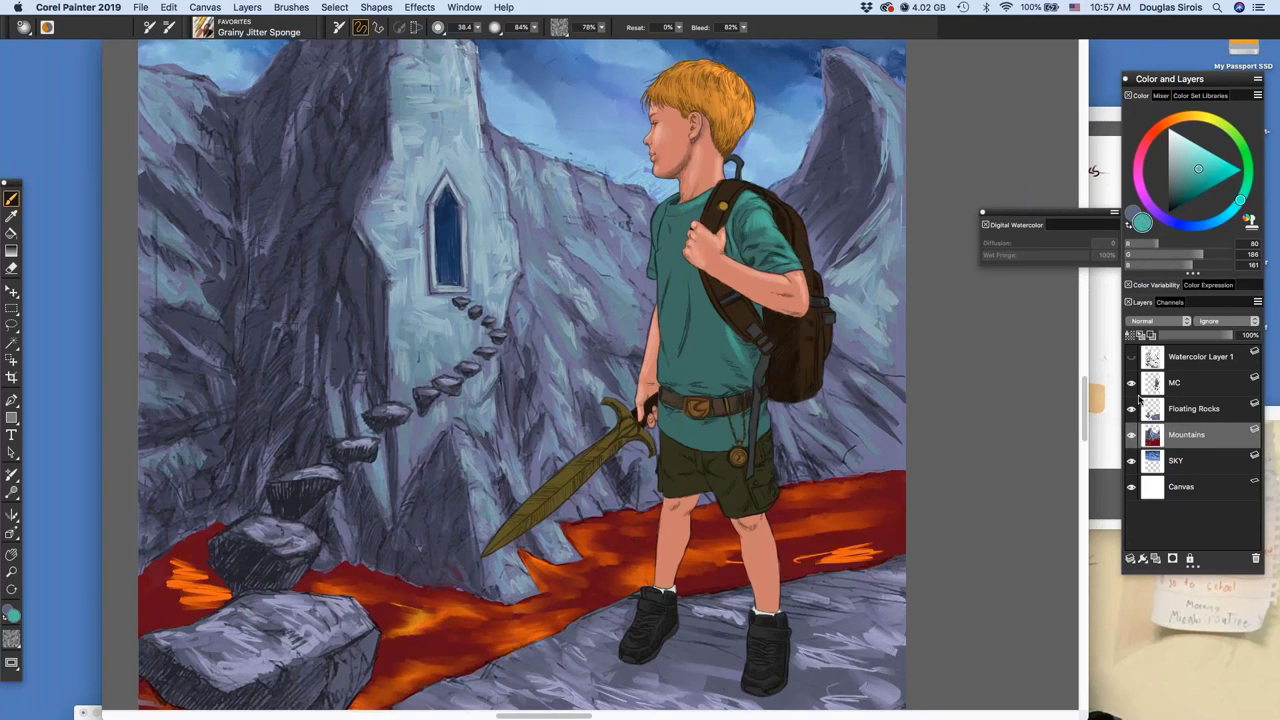
{"action": "left_click", "coordinate": [1131, 357]}
{"action": "left_click", "coordinate": [1131, 357]}
Try dropping all layers onto the canvas, inspect the sword and lava area in the flattened picture, and undo the drop
{"action": "left_click", "coordinate": [1259, 305]}
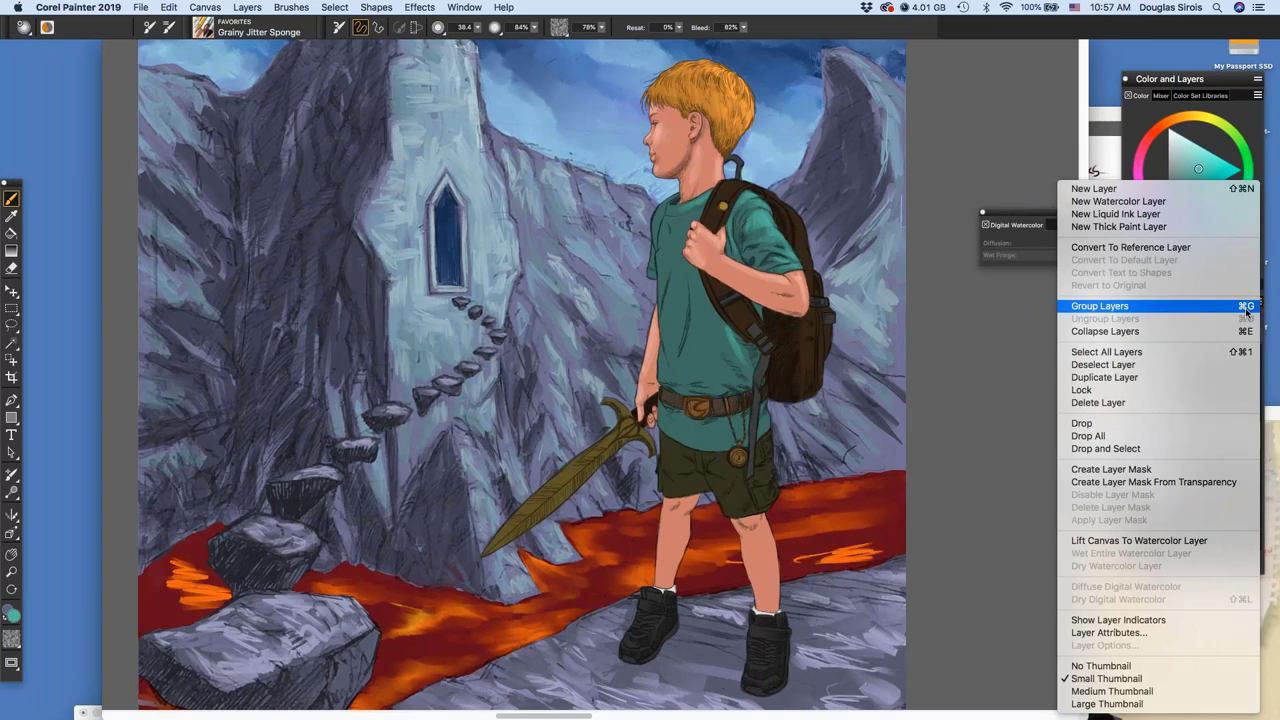
{"action": "left_click", "coordinate": [1192, 425]}
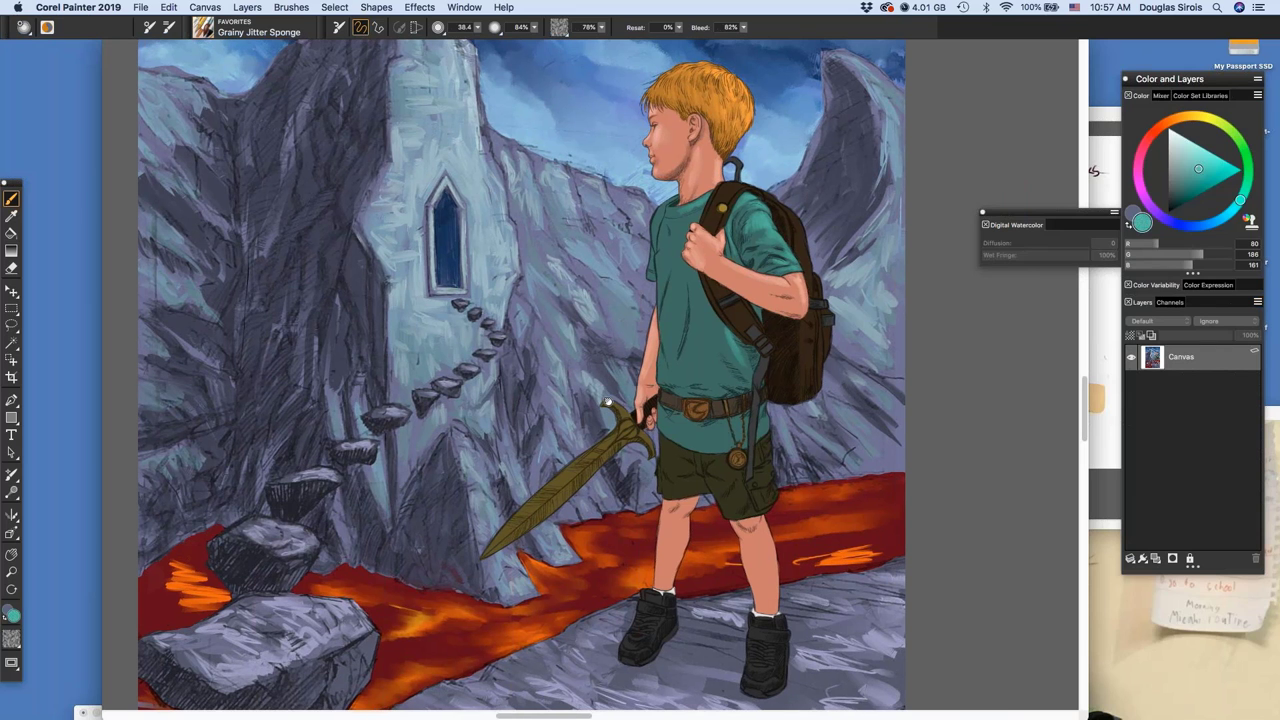
{"action": "mouse_move", "coordinate": [607, 402]}
{"action": "left_mouse_down"}
{"action": "mouse_move", "coordinate": [757, 619]}
{"action": "mouse_move", "coordinate": [601, 581]}
{"action": "mouse_move", "coordinate": [848, 568]}
{"action": "mouse_move", "coordinate": [830, 487]}
{"action": "left_mouse_up"}
{"action": "scroll", "coordinate": [775, 431], "scroll_direction": "down", "scroll_amount": 1}
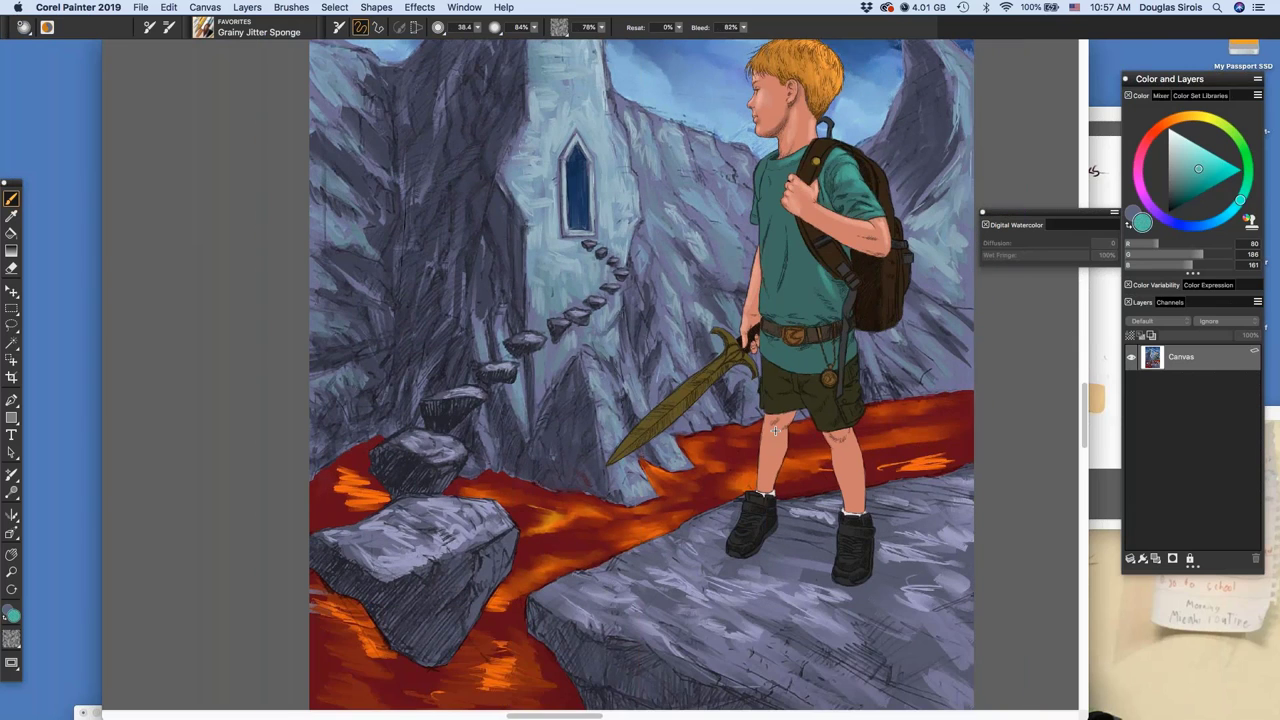
{"action": "scroll", "coordinate": [775, 430], "scroll_direction": "up", "scroll_amount": 3}
{"action": "scroll", "coordinate": [897, 470], "scroll_direction": "down", "scroll_amount": 1}
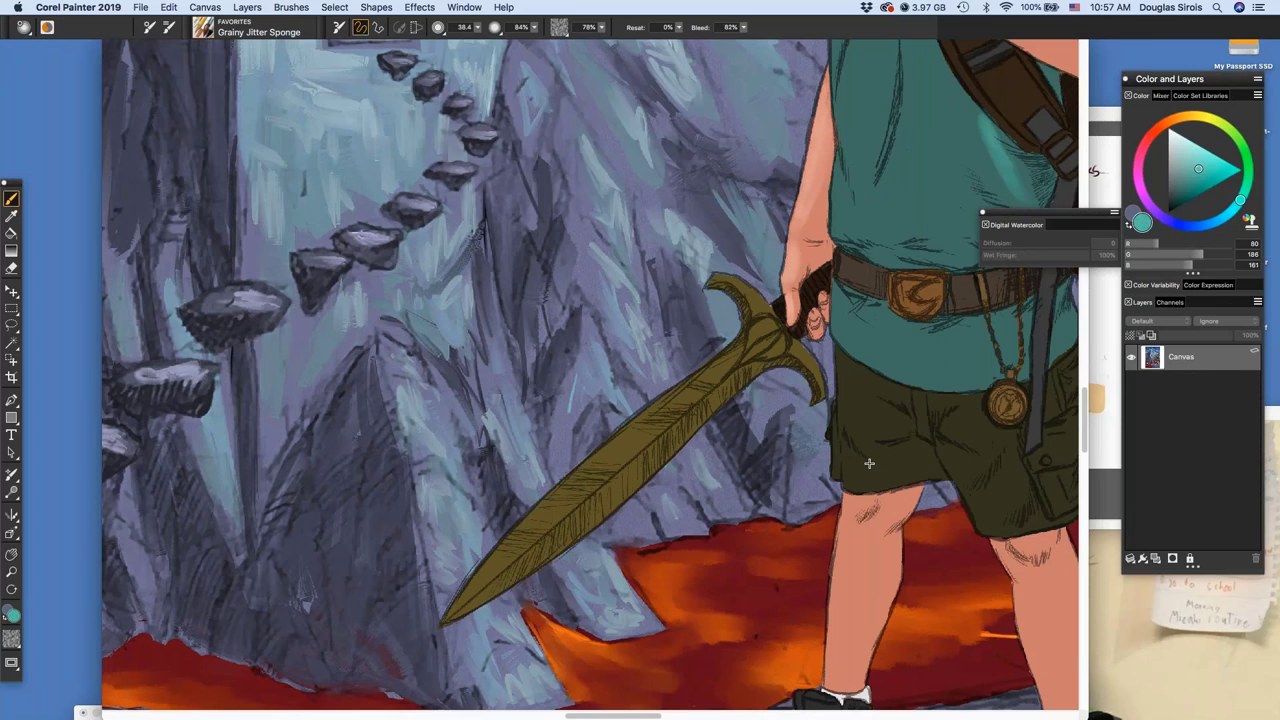
{"action": "scroll", "coordinate": [869, 463], "scroll_direction": "down", "scroll_amount": 3}
{"action": "scroll", "coordinate": [869, 463], "scroll_direction": "left", "scroll_amount": 2}
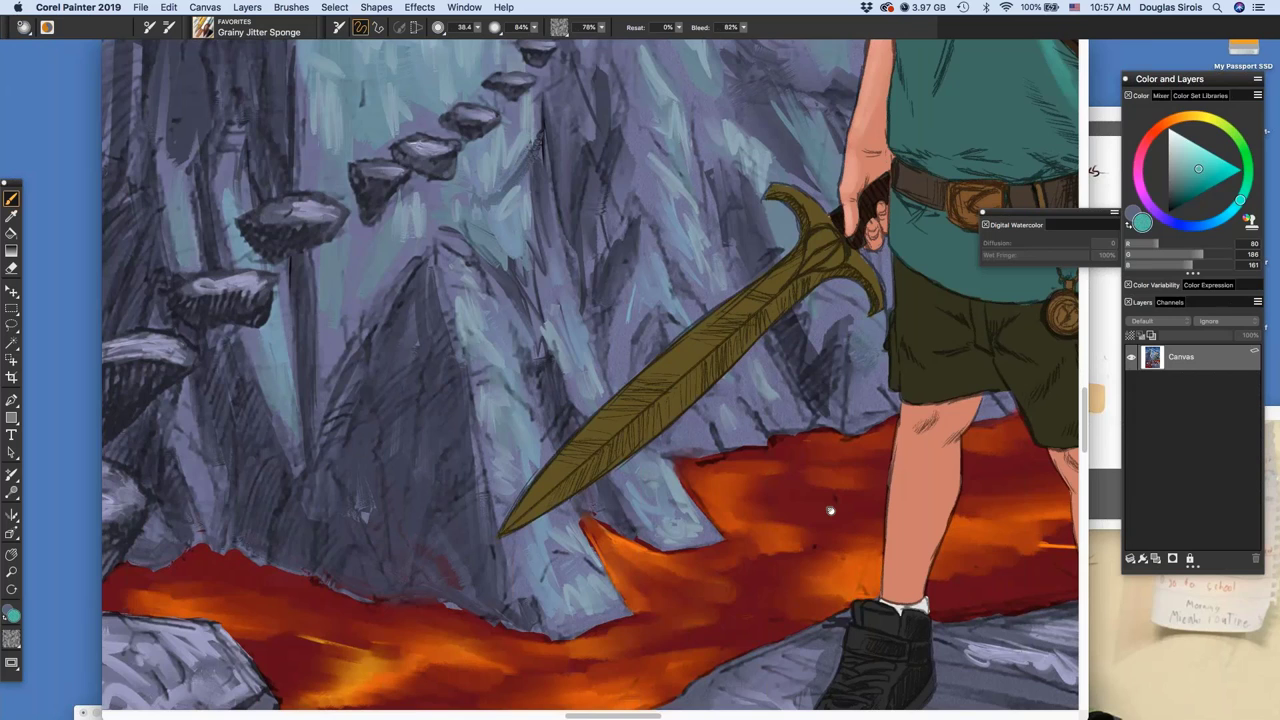
{"action": "scroll", "coordinate": [830, 510], "scroll_direction": "left", "scroll_amount": 3}
{"action": "scroll", "coordinate": [830, 510], "scroll_direction": "up", "scroll_amount": 1}
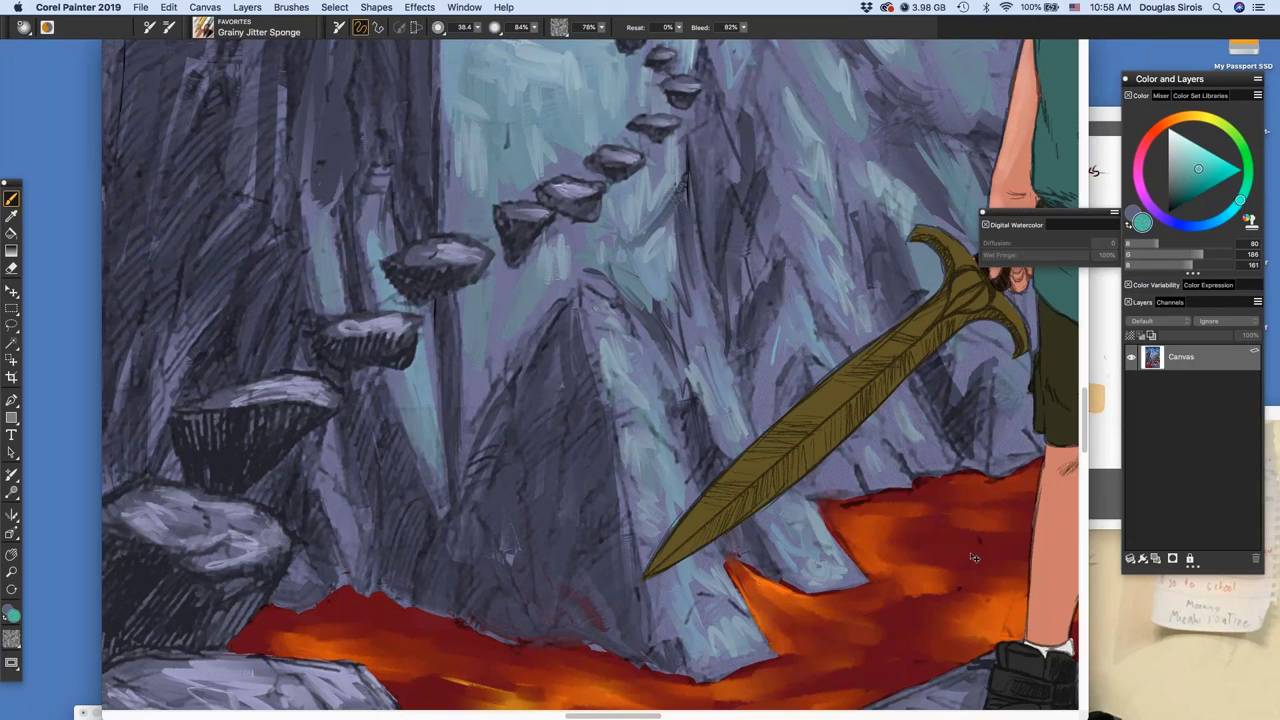
{"action": "key", "text": "super+z"}
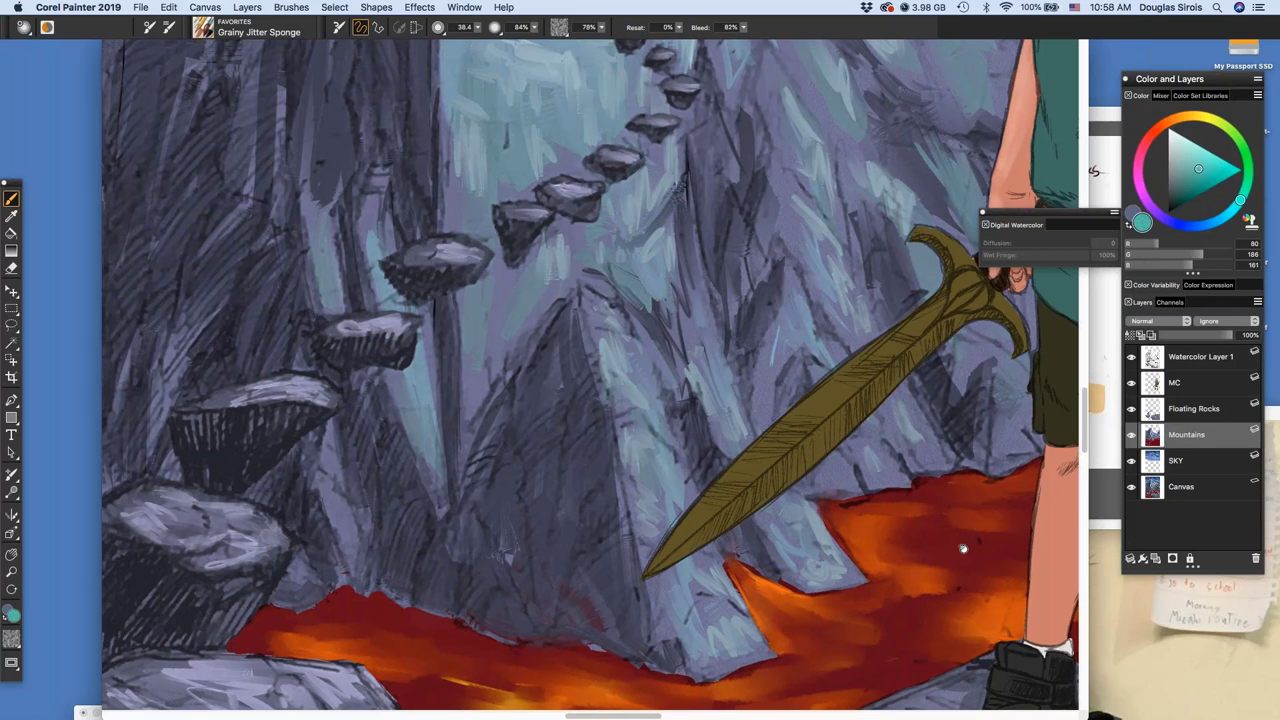
Sample a dark teal from the boy's shirt, make the MC layer active, and set the brush's Reset to 87%
{"action": "scroll", "coordinate": [963, 549], "scroll_direction": "down", "scroll_amount": 2}
{"action": "scroll", "coordinate": [860, 472], "scroll_direction": "down", "scroll_amount": 2}
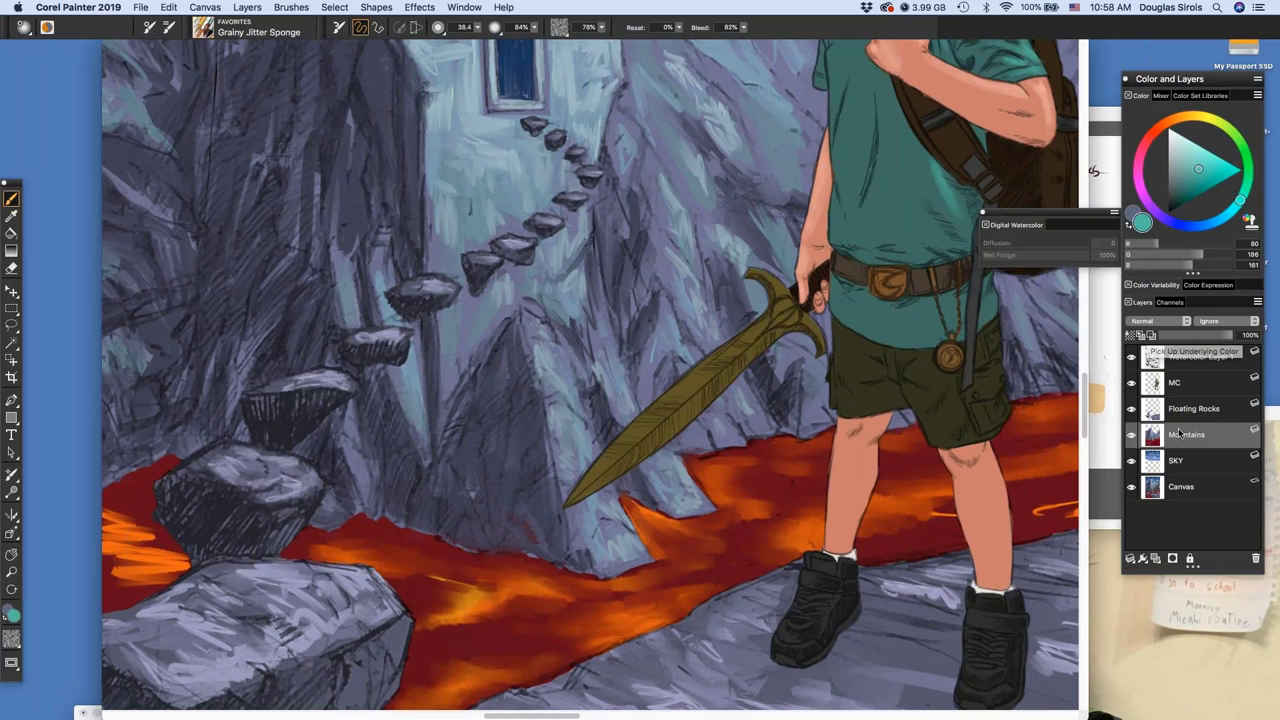
{"action": "left_click_drag", "start_coordinate": [950, 323], "coordinate": [947, 326]}
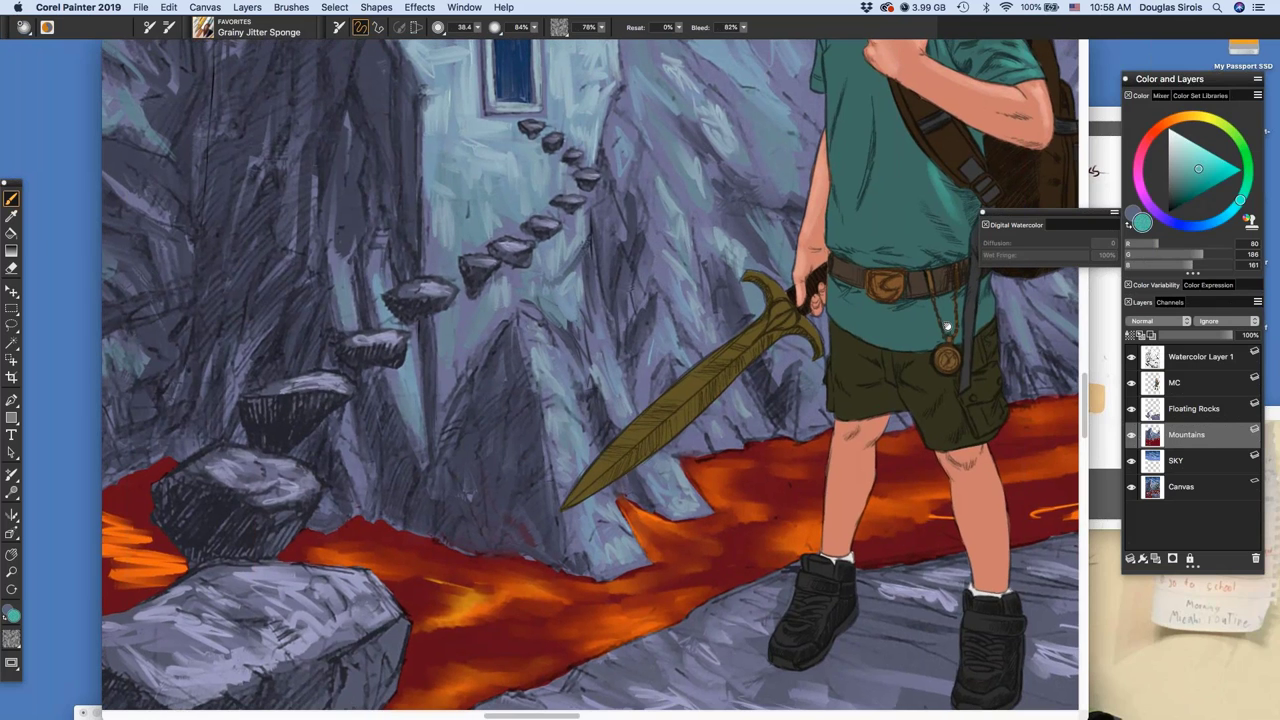
{"action": "scroll", "coordinate": [947, 326], "scroll_direction": "up", "scroll_amount": 5}
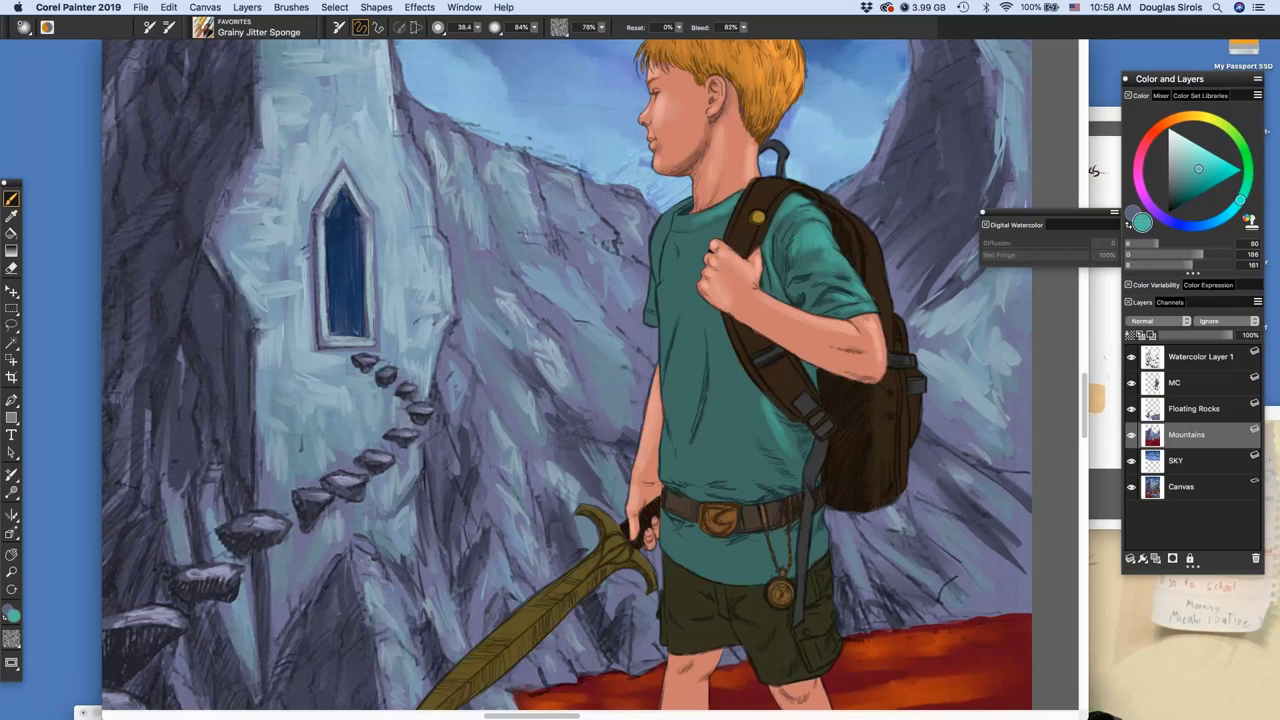
{"action": "left_click", "coordinate": [791, 467], "text": "alt"}
{"action": "left_click", "coordinate": [791, 467], "text": "alt"}
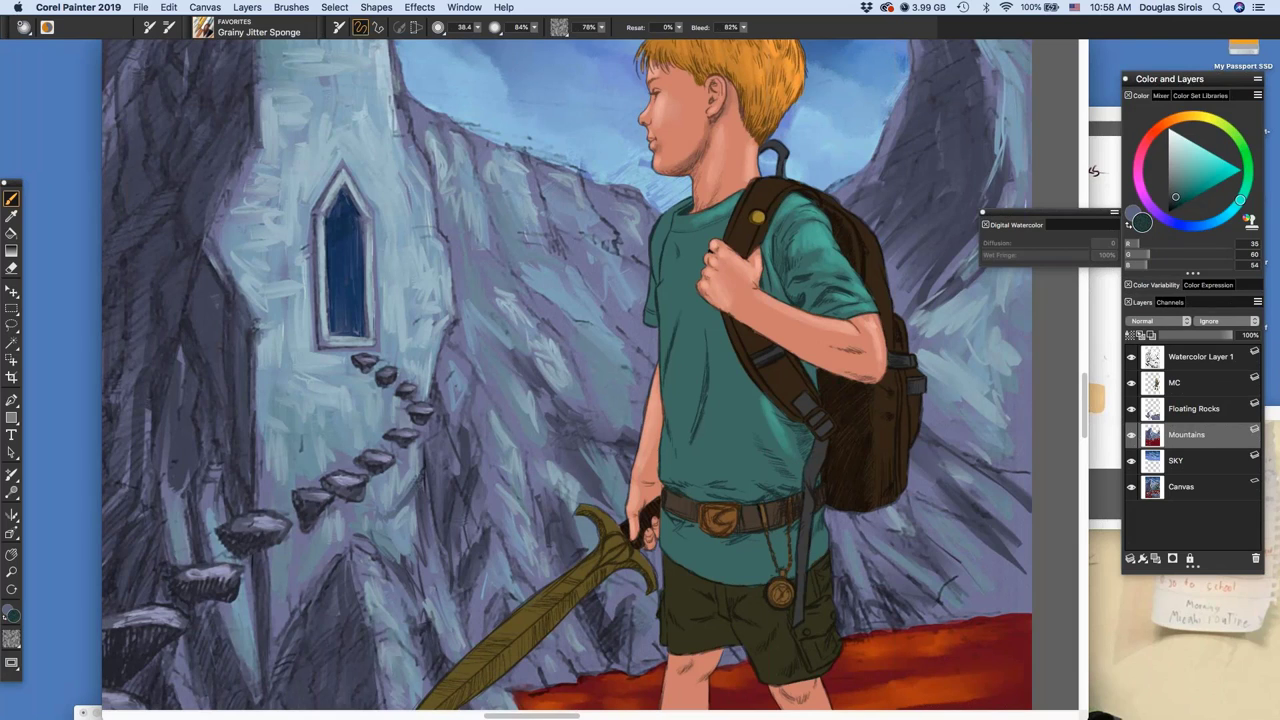
{"action": "left_click", "coordinate": [1188, 383]}
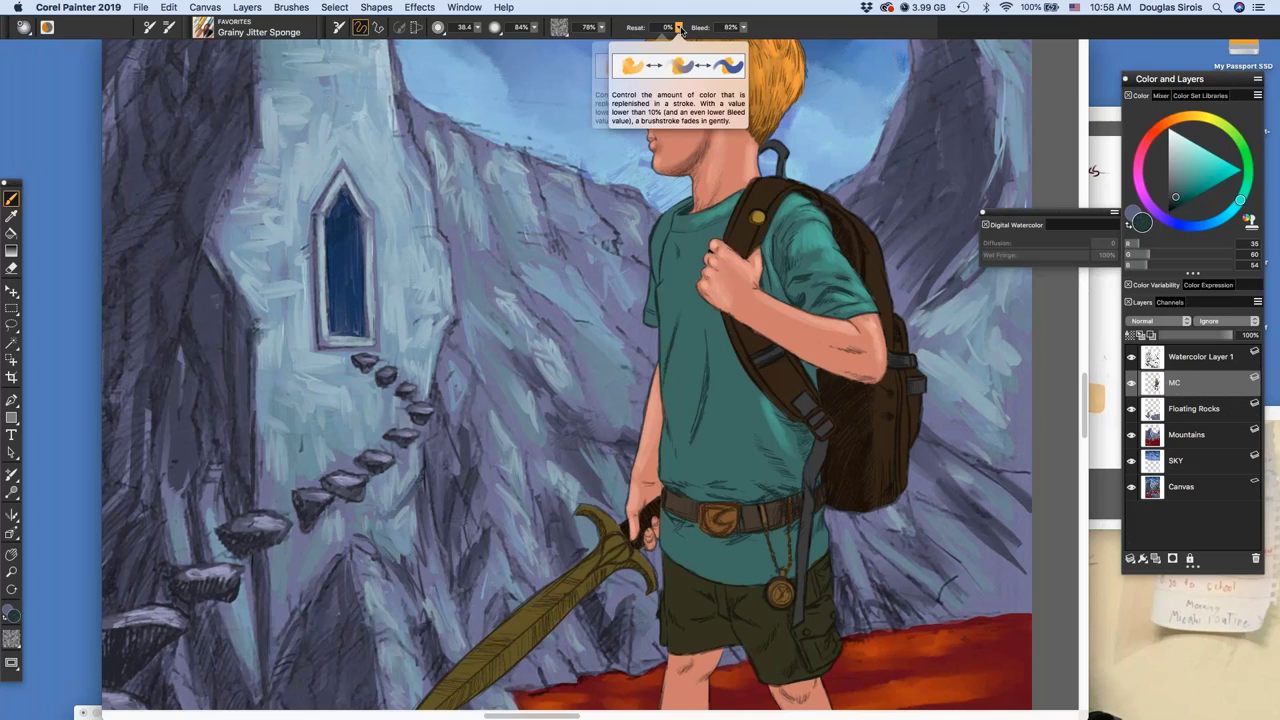
{"action": "left_click", "coordinate": [679, 28]}
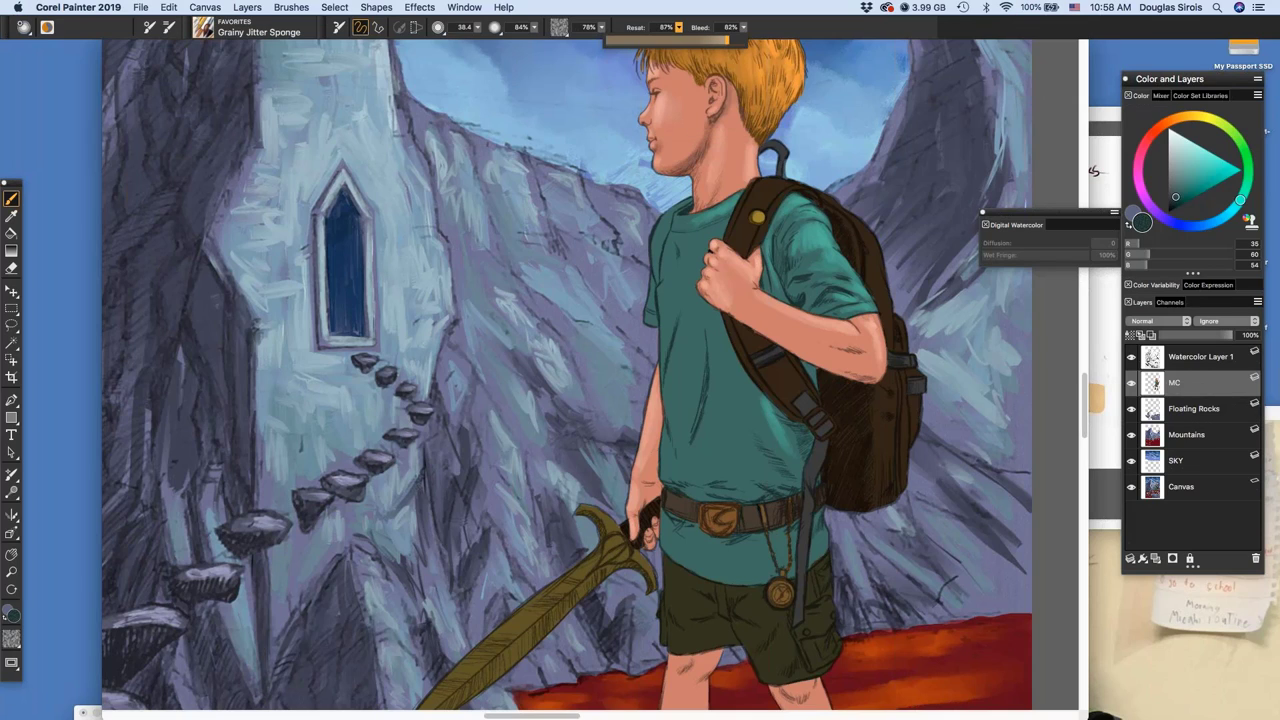
Reduce the brush to size 12 and paint dark teal fold shading on the shirt between the backpack strap and the belt
{"action": "scroll", "coordinate": [760, 447], "scroll_direction": "up", "scroll_amount": 3}
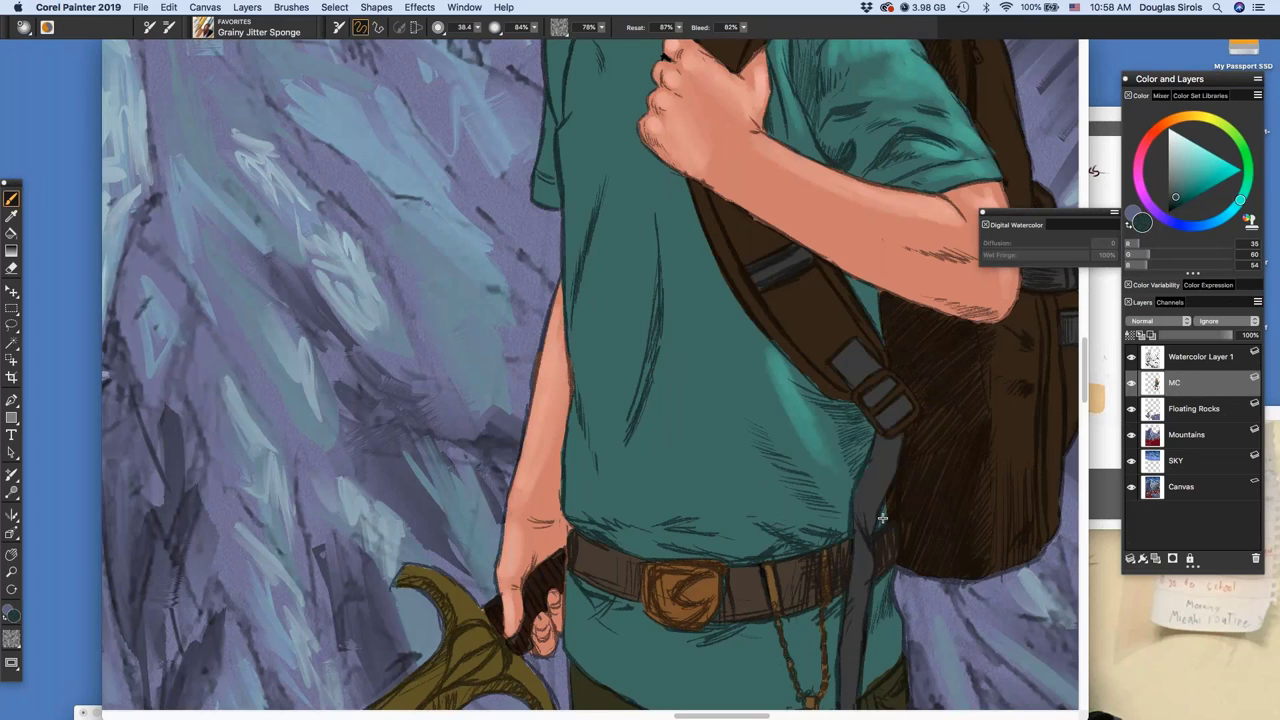
{"action": "scroll", "coordinate": [822, 503], "scroll_direction": "up", "scroll_amount": 1}
{"action": "key", "text": "p"}
{"action": "key", "text": "b"}
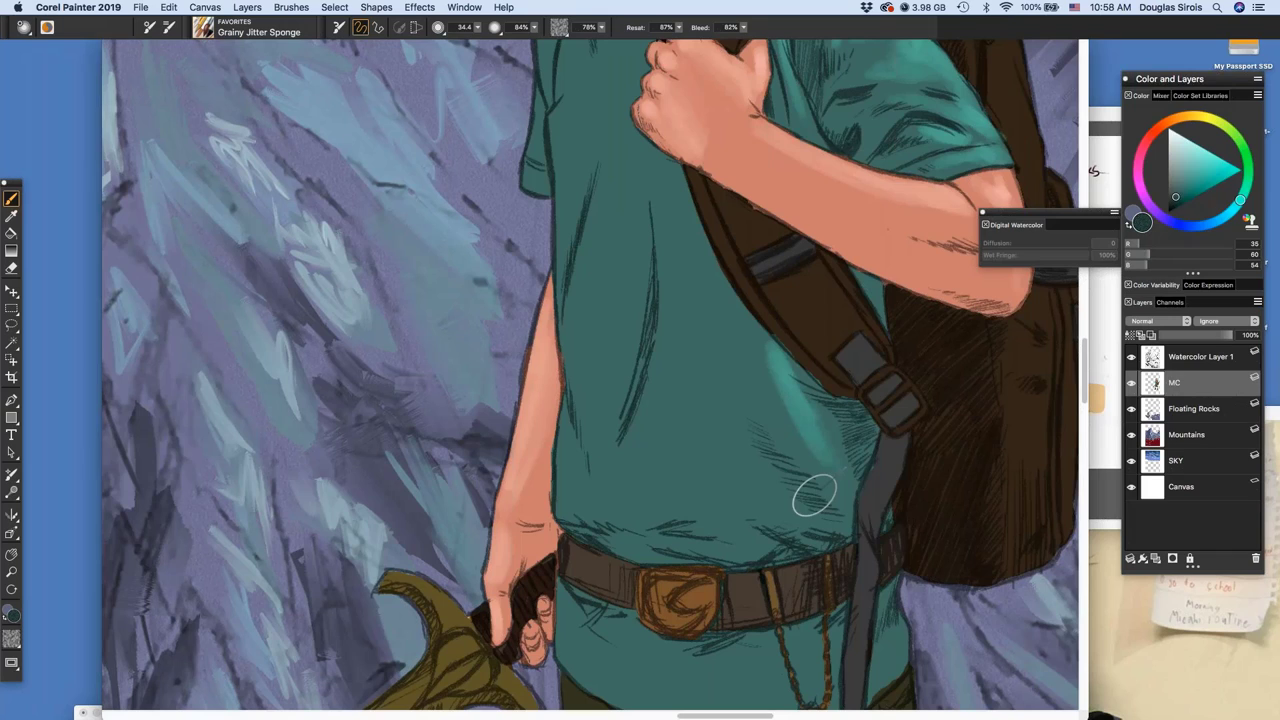
{"action": "key", "text": "["}
{"action": "left_click_drag", "start_coordinate": [818, 503], "coordinate": [764, 421]}
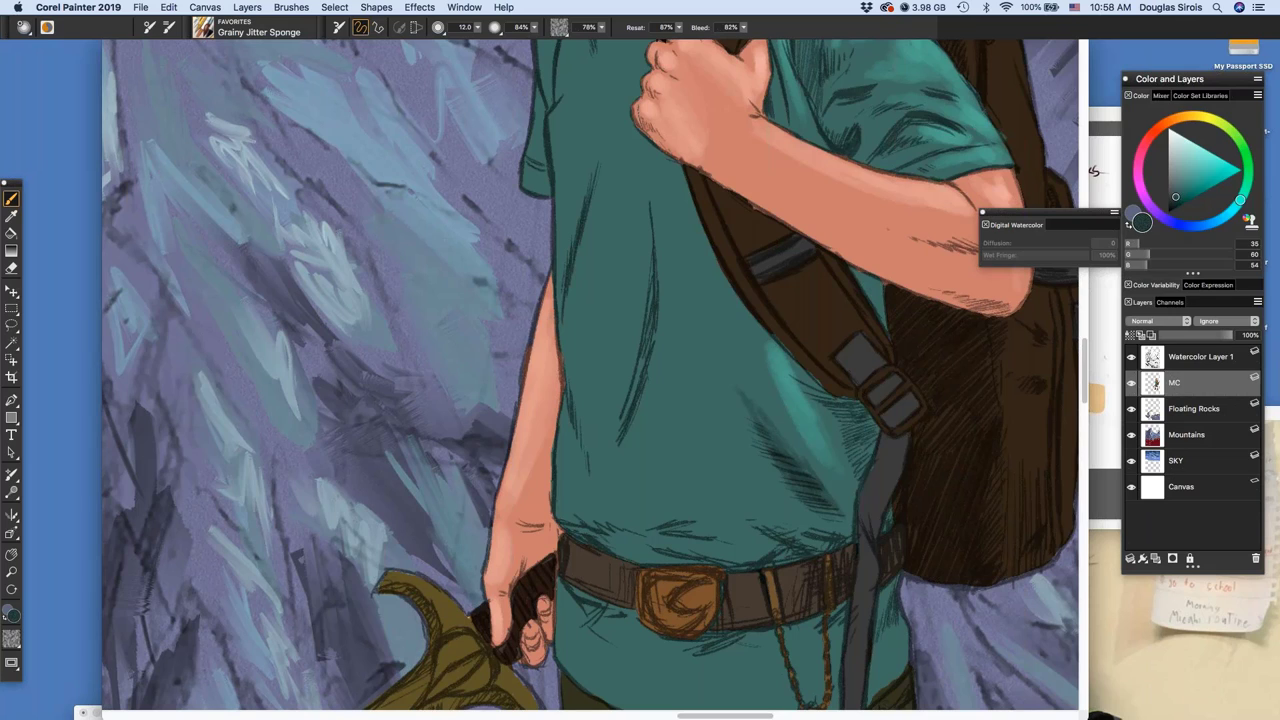
Reduce the brush to size 11.1 and paint dark teal fold shading down the shirt's front side and along the folds above the belt
{"action": "left_click_drag", "start_coordinate": [648, 398], "coordinate": [654, 398]}
{"action": "left_click_drag", "start_coordinate": [645, 172], "coordinate": [620, 428]}
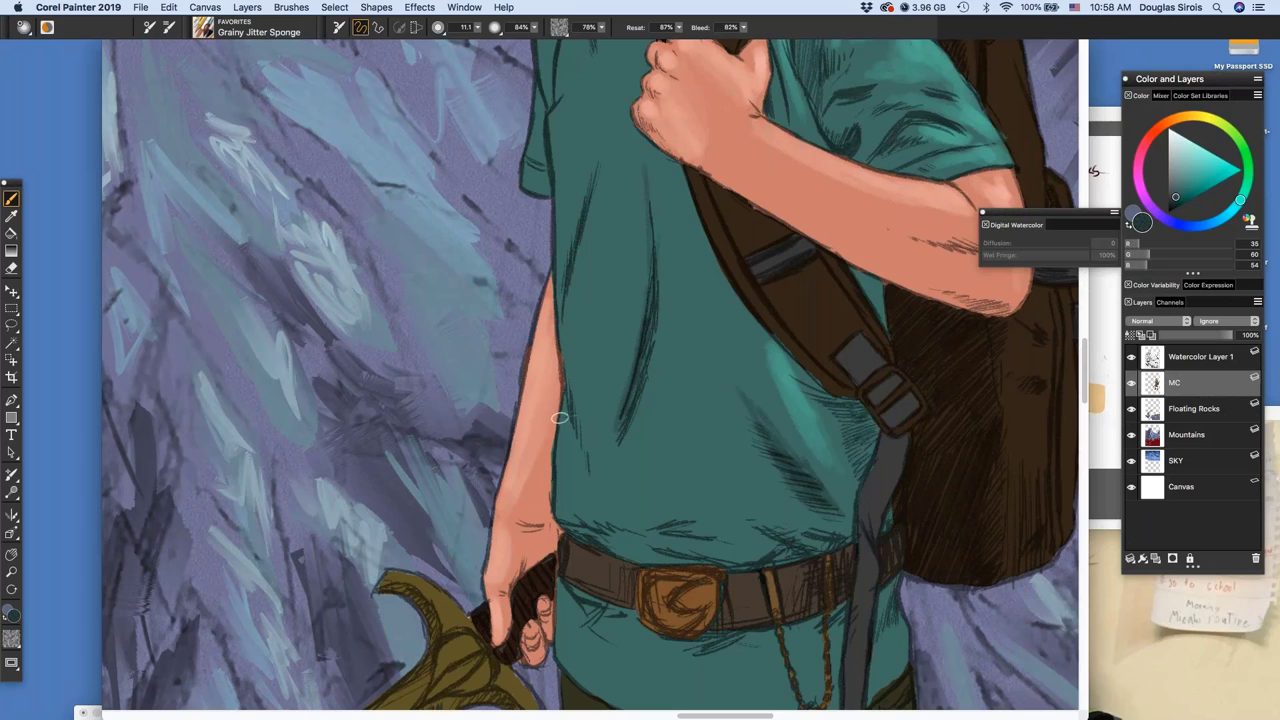
{"action": "left_click_drag", "start_coordinate": [590, 374], "coordinate": [570, 450]}
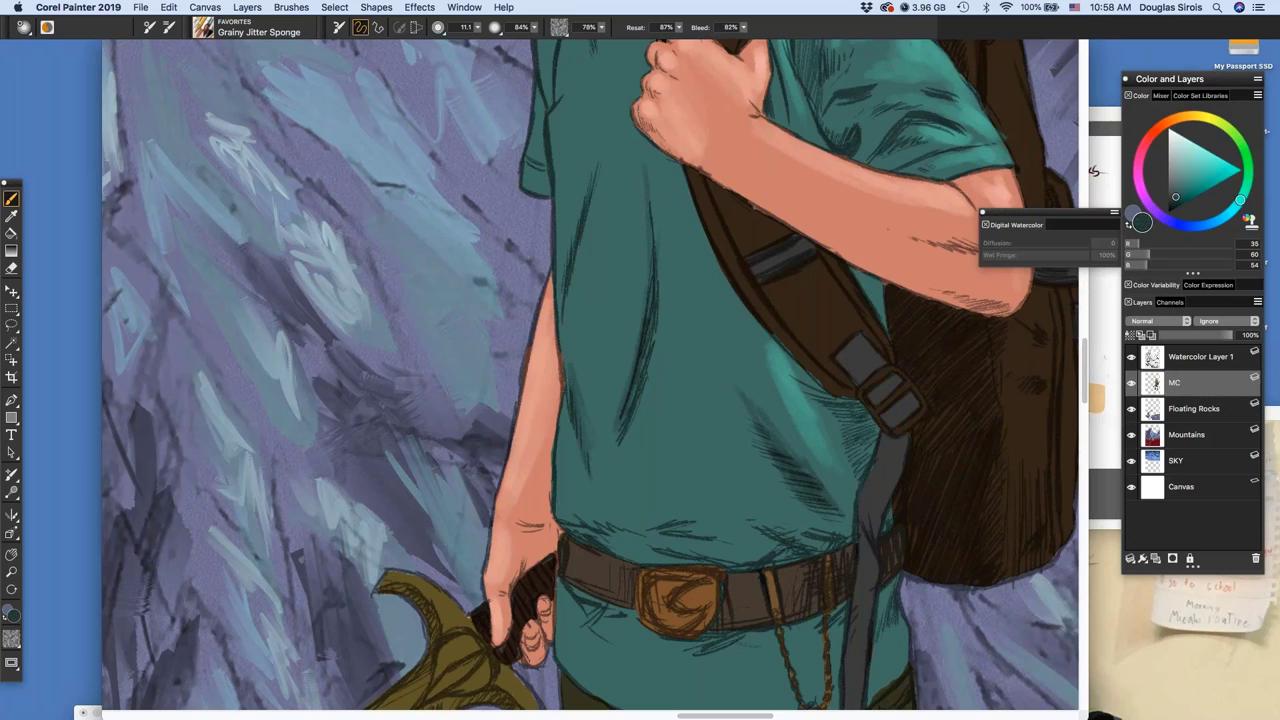
{"action": "left_click_drag", "start_coordinate": [569, 396], "coordinate": [566, 316]}
{"action": "left_click_drag", "start_coordinate": [566, 401], "coordinate": [587, 491]}
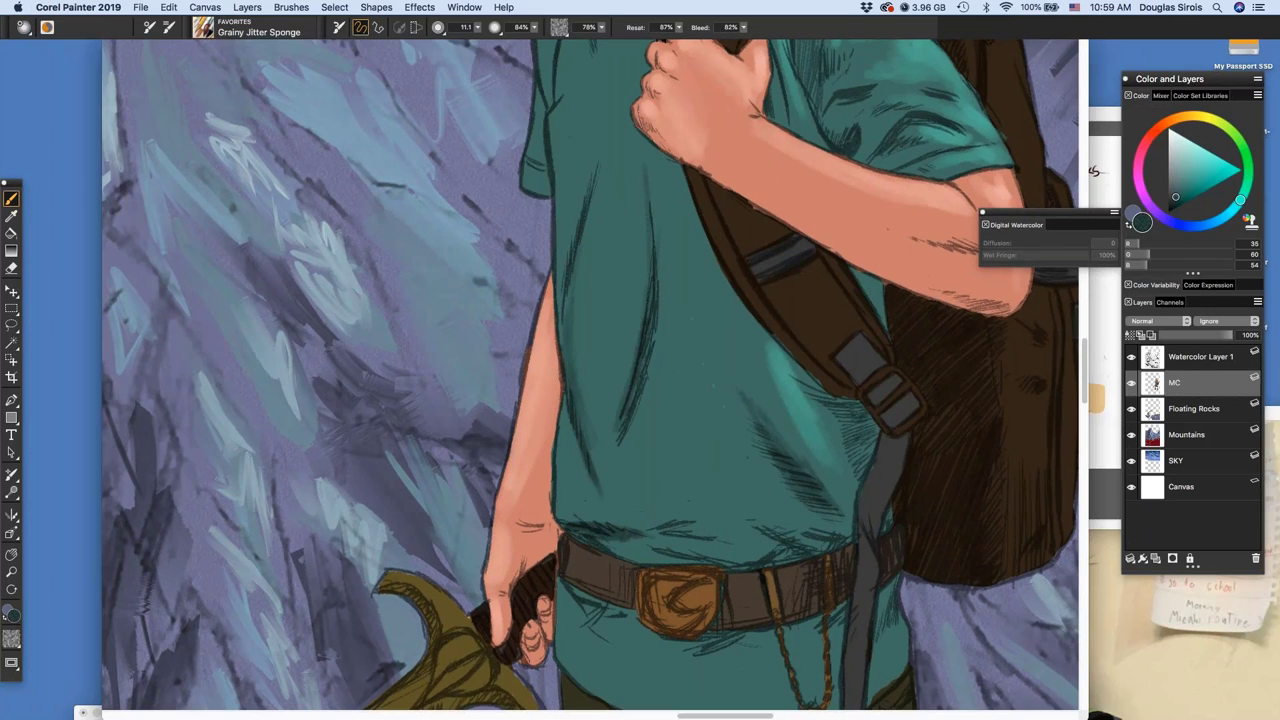
{"action": "left_click_drag", "start_coordinate": [628, 532], "coordinate": [717, 518]}
{"action": "mouse_move", "coordinate": [658, 532]}
{"action": "left_mouse_down"}
{"action": "mouse_move", "coordinate": [729, 537]}
{"action": "mouse_move", "coordinate": [649, 545]}
{"action": "left_mouse_up"}
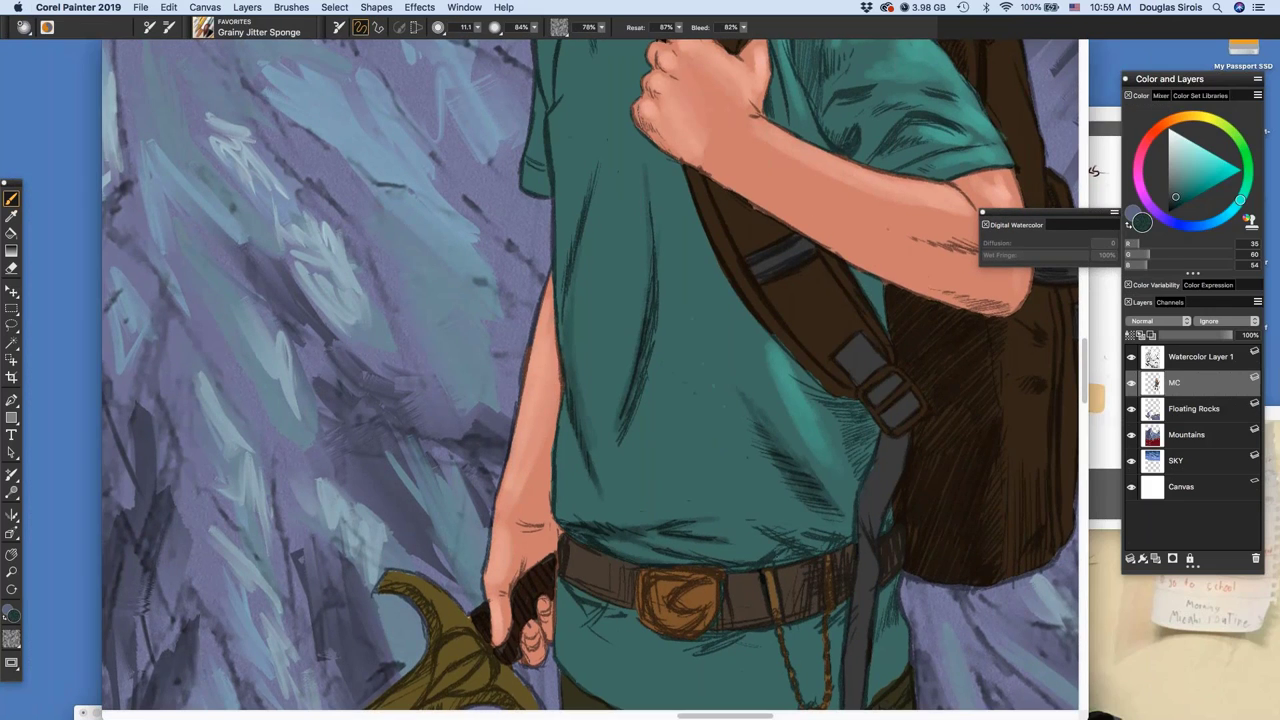
{"action": "left_click_drag", "start_coordinate": [658, 494], "coordinate": [743, 529]}
{"action": "mouse_move", "coordinate": [745, 529]}
{"action": "left_mouse_down"}
{"action": "mouse_move", "coordinate": [765, 519]}
{"action": "mouse_move", "coordinate": [844, 546]}
{"action": "left_mouse_up"}
Shade the shirt folds beside and below the backpack strap's buckle with dark teal strokes
{"action": "mouse_move", "coordinate": [877, 433]}
{"action": "left_mouse_down"}
{"action": "mouse_move", "coordinate": [862, 472]}
{"action": "mouse_move", "coordinate": [873, 460]}
{"action": "left_mouse_up"}
{"action": "mouse_move", "coordinate": [876, 434]}
{"action": "left_mouse_down"}
{"action": "mouse_move", "coordinate": [855, 402]}
{"action": "mouse_move", "coordinate": [820, 390]}
{"action": "left_mouse_up"}
{"action": "left_click_drag", "start_coordinate": [843, 425], "coordinate": [793, 363]}
{"action": "left_click_drag", "start_coordinate": [813, 387], "coordinate": [799, 367]}
{"action": "mouse_move", "coordinate": [849, 445]}
{"action": "left_mouse_down"}
{"action": "mouse_move", "coordinate": [808, 388]}
{"action": "mouse_move", "coordinate": [823, 432]}
{"action": "left_mouse_up"}
{"action": "left_click_drag", "start_coordinate": [855, 447], "coordinate": [854, 483]}
{"action": "left_click_drag", "start_coordinate": [840, 446], "coordinate": [851, 476]}
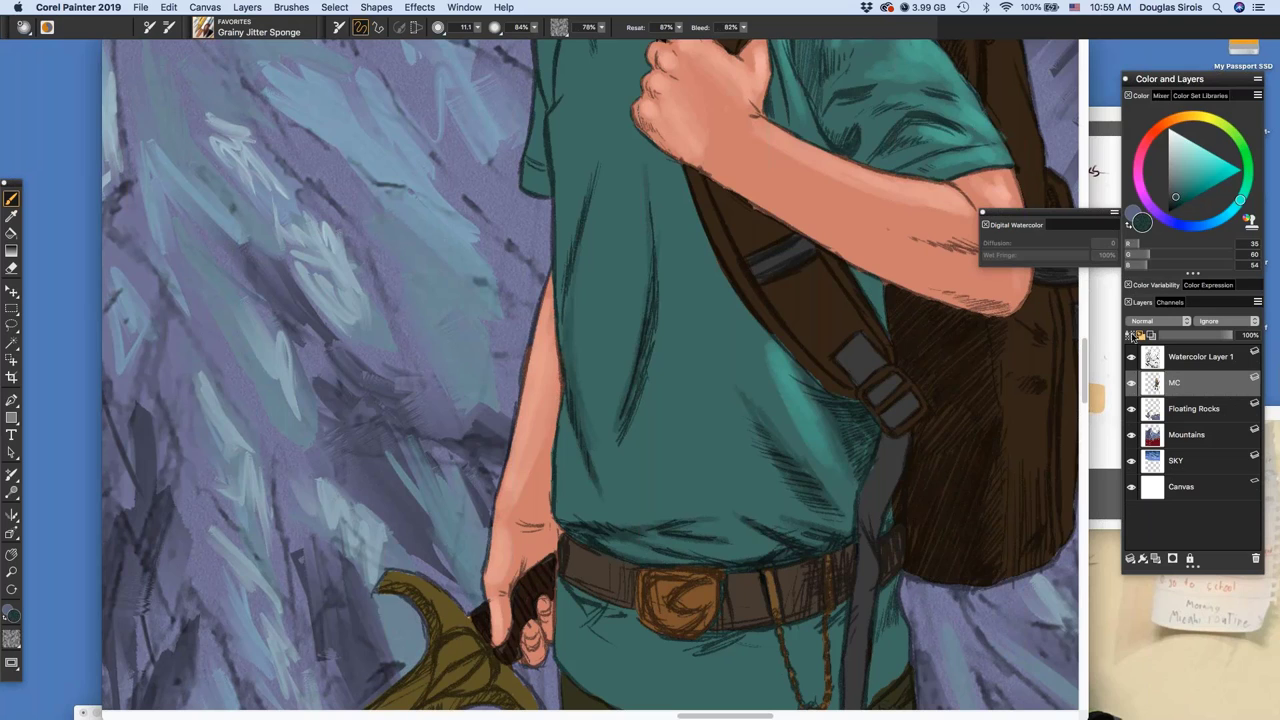
Make Watercolor Layer 1 active, set the brush's Reset to 0%, and smudge the hatching on the boy's forearm near the elbow into soft shading
{"action": "left_click", "coordinate": [1210, 359]}
{"action": "left_click_drag", "start_coordinate": [977, 470], "coordinate": [603, 653]}
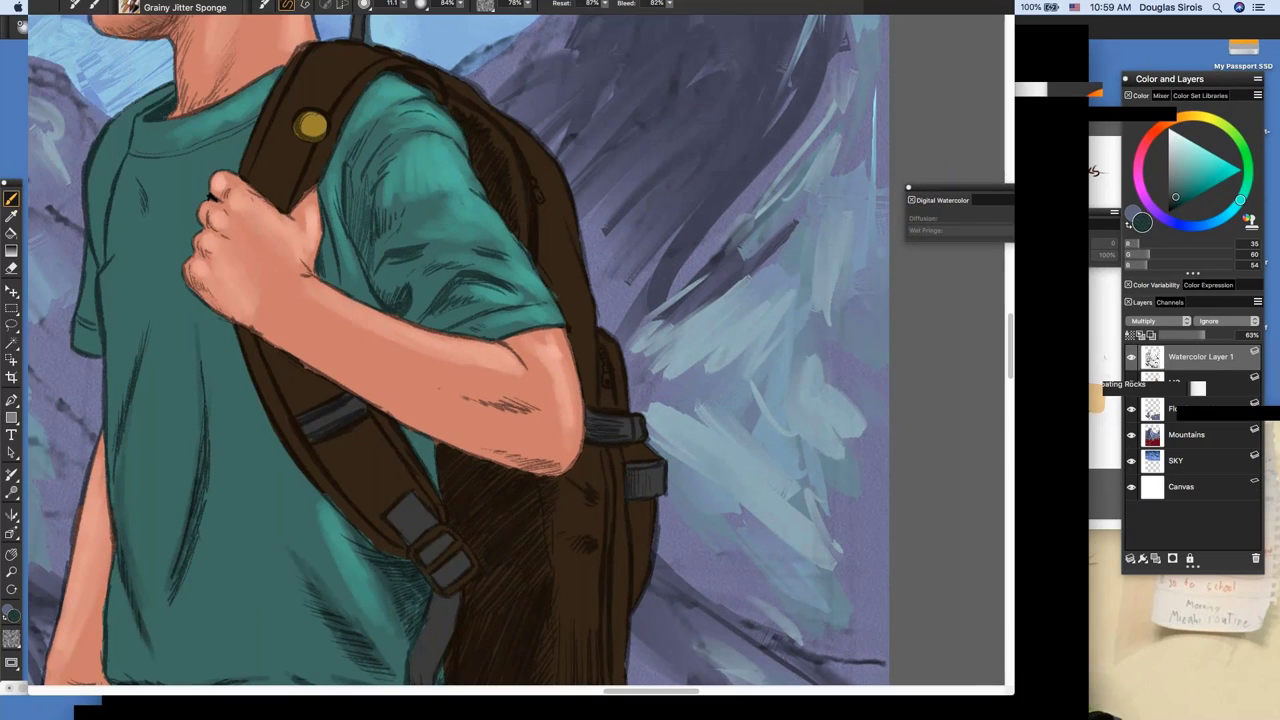
{"action": "mouse_move", "coordinate": [454, 396]}
{"action": "left_mouse_down"}
{"action": "mouse_move", "coordinate": [508, 414]}
{"action": "mouse_move", "coordinate": [436, 393]}
{"action": "mouse_move", "coordinate": [621, 427]}
{"action": "left_mouse_up"}
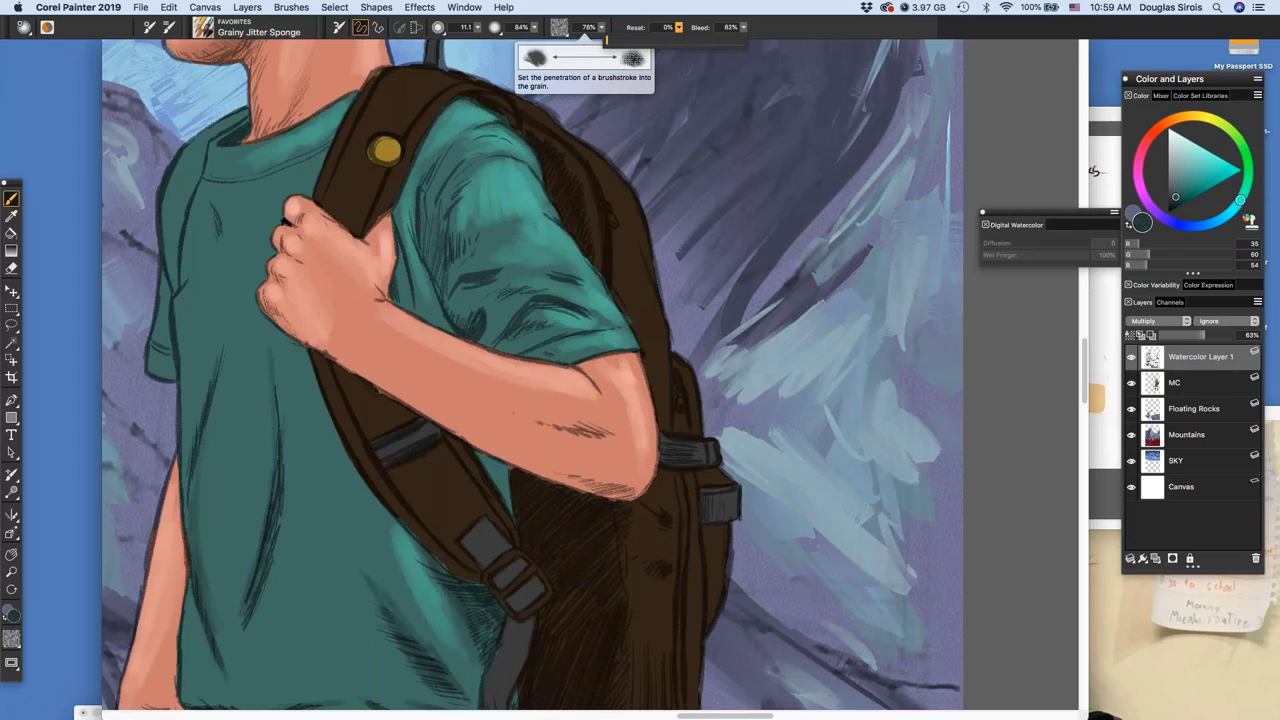
{"action": "mouse_move", "coordinate": [543, 425]}
{"action": "left_mouse_down"}
{"action": "mouse_move", "coordinate": [606, 430]}
{"action": "mouse_move", "coordinate": [593, 431]}
{"action": "left_mouse_up"}
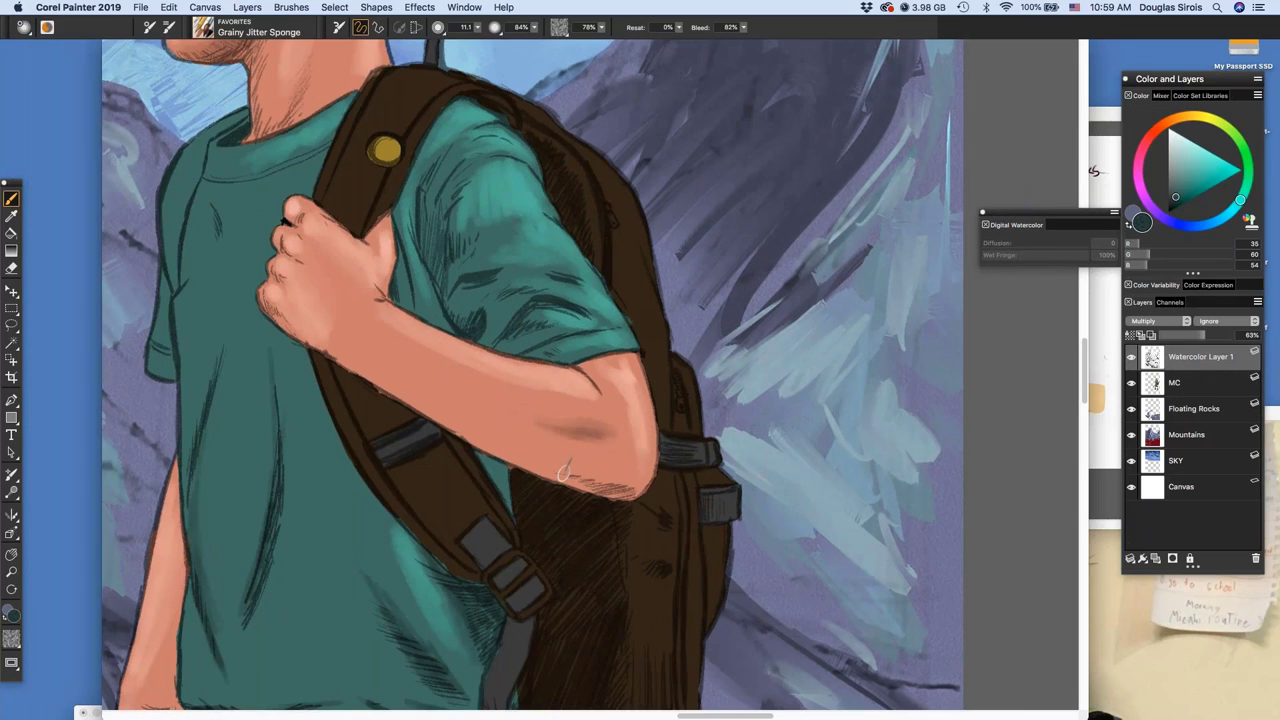
Toggle Watercolor Layer 1, MC, Floating Rocks, Mountains and SKY to review what each layer holds, leaving all of them visible
{"action": "left_click", "coordinate": [1131, 357]}
{"action": "left_click", "coordinate": [1131, 357]}
{"action": "left_click", "coordinate": [1131, 383]}
{"action": "left_click", "coordinate": [1131, 409]}
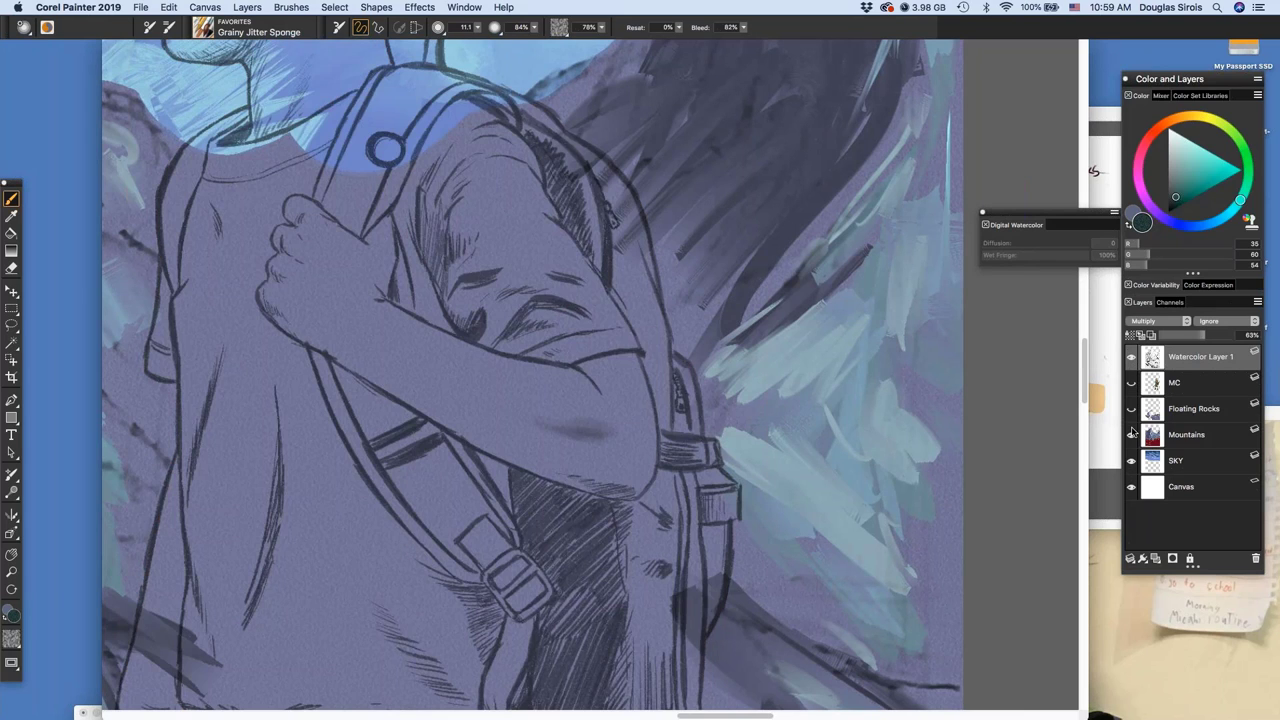
{"action": "left_click", "coordinate": [1131, 434]}
{"action": "left_click", "coordinate": [1131, 460]}
{"action": "left_click", "coordinate": [1131, 460]}
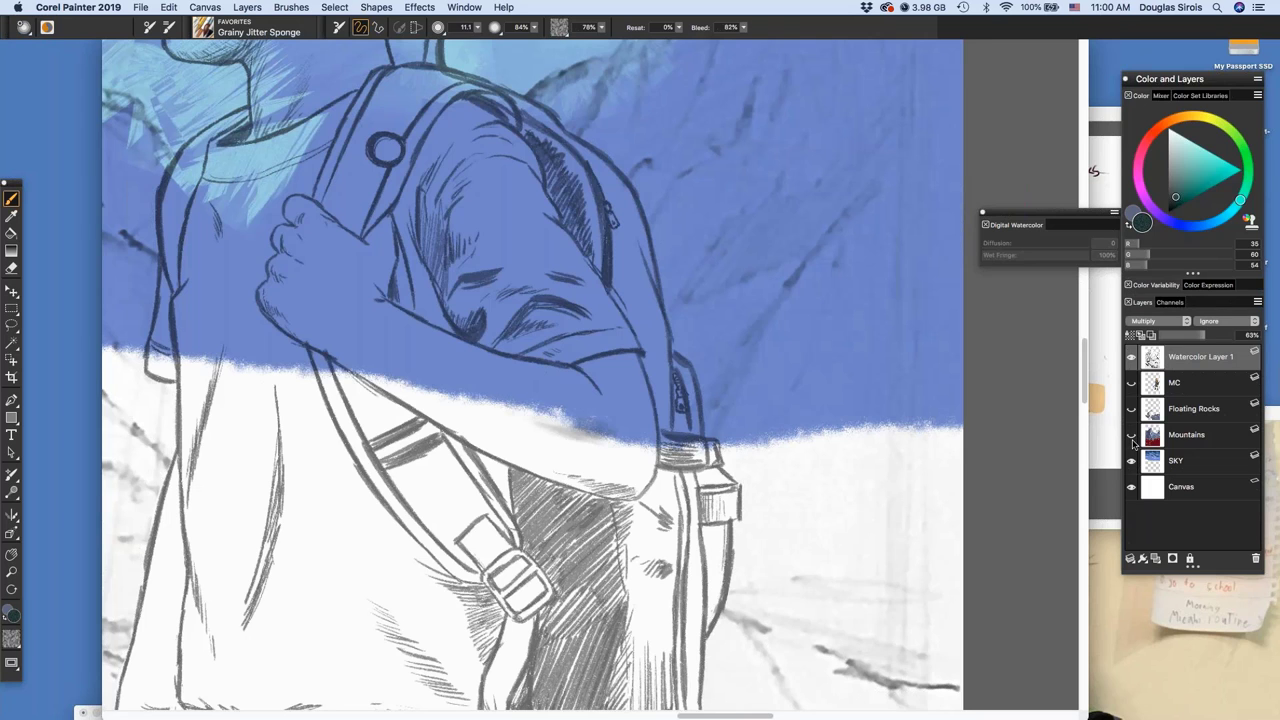
{"action": "left_click", "coordinate": [1131, 434]}
{"action": "left_click", "coordinate": [1131, 409]}
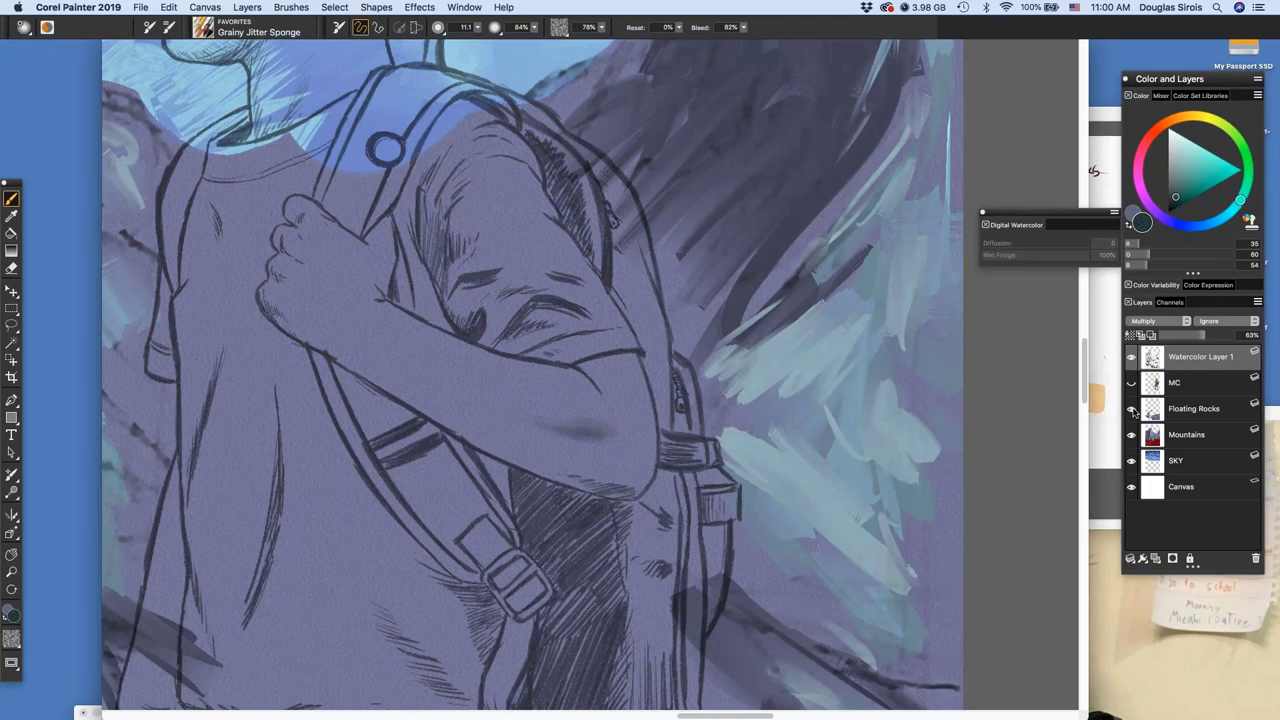
{"action": "left_click", "coordinate": [1131, 383]}
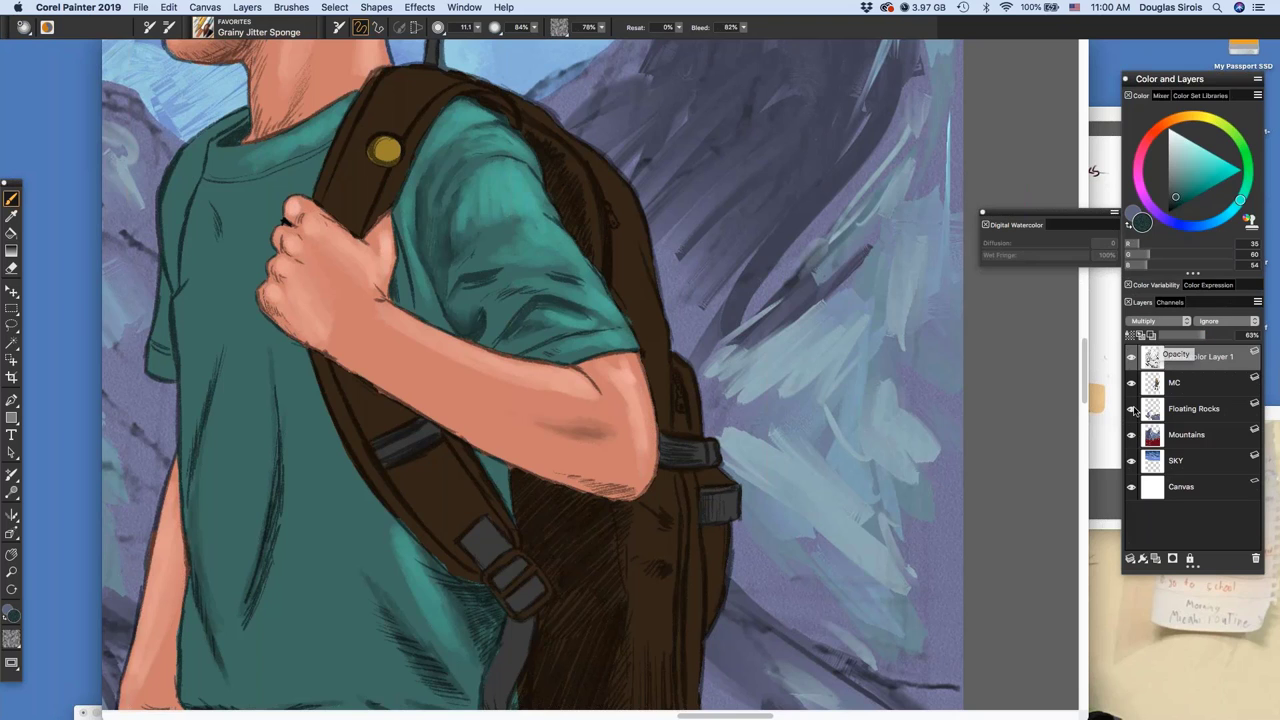
Examine the boy's head and the full painting, toggling Watercolor Layer 1 to compare the picture with and without line work
{"action": "left_click_drag", "start_coordinate": [558, 288], "coordinate": [899, 556]}
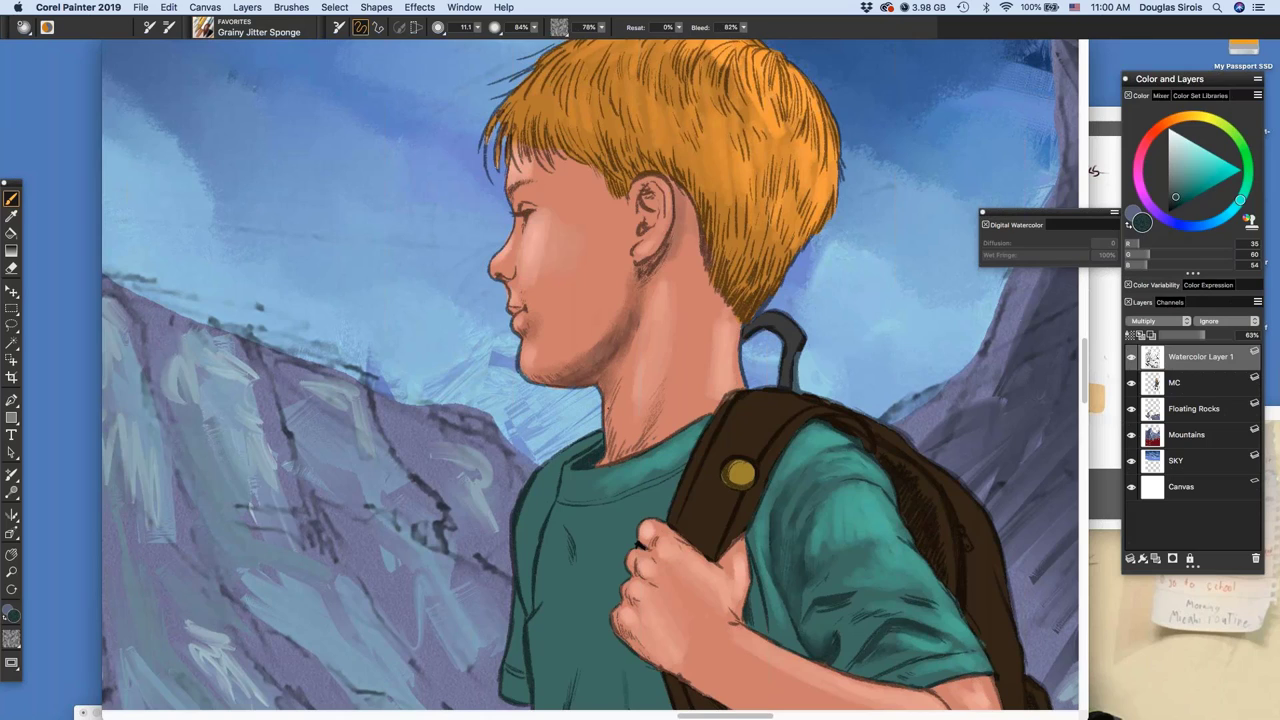
{"action": "left_click_drag", "start_coordinate": [602, 390], "coordinate": [606, 447]}
{"action": "scroll", "coordinate": [826, 500], "scroll_direction": "down", "scroll_amount": 1}
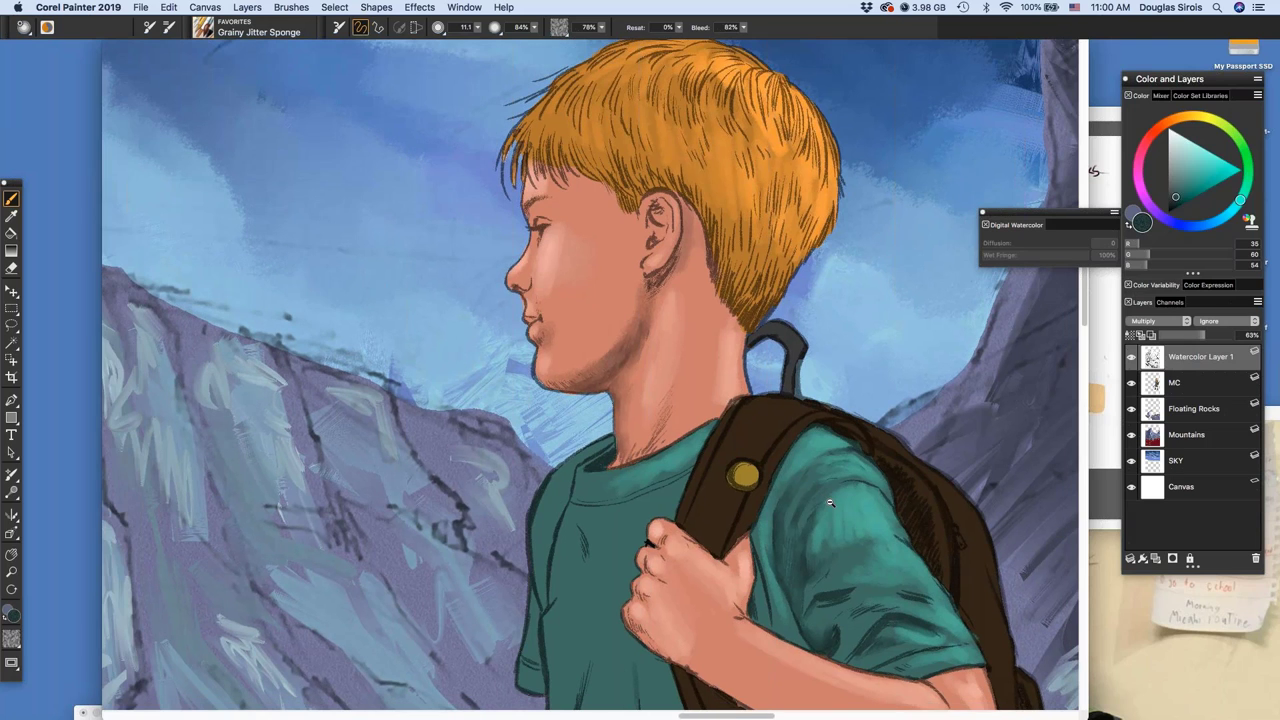
{"action": "scroll", "coordinate": [829, 503], "scroll_direction": "down", "scroll_amount": 3}
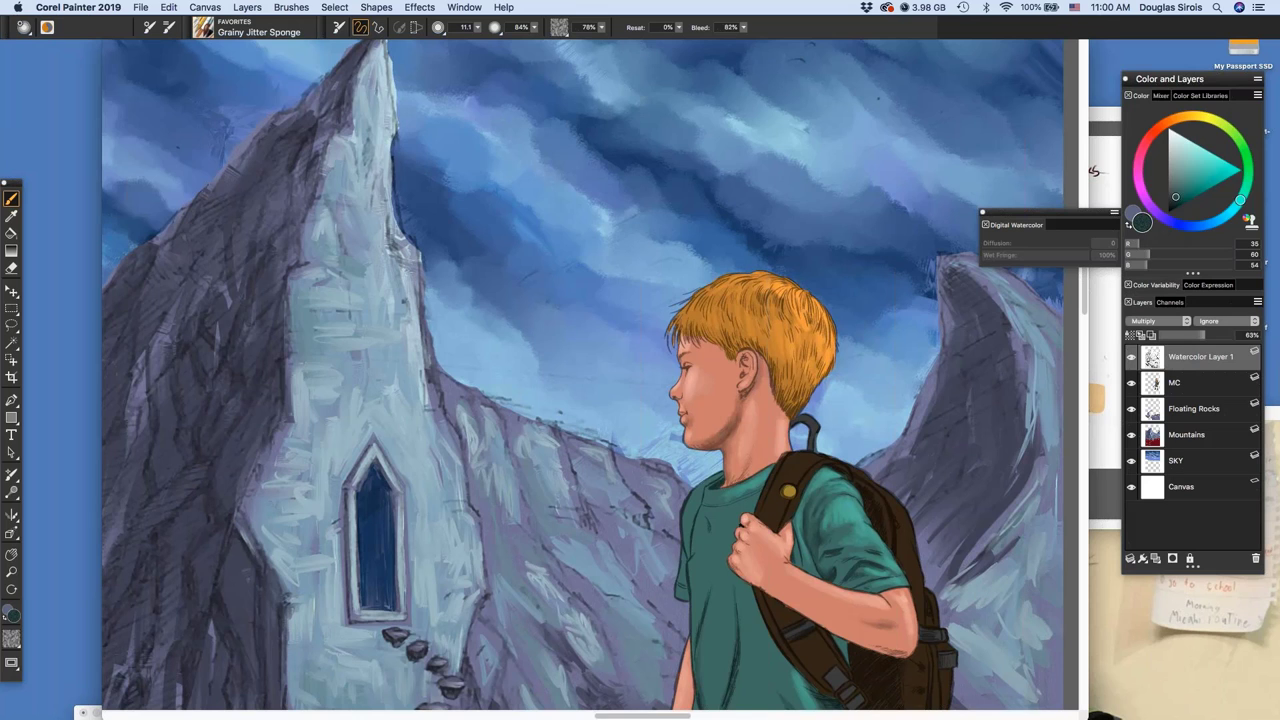
{"action": "scroll", "coordinate": [1006, 600], "scroll_direction": "down", "scroll_amount": 2}
{"action": "scroll", "coordinate": [984, 596], "scroll_direction": "down", "scroll_amount": 2}
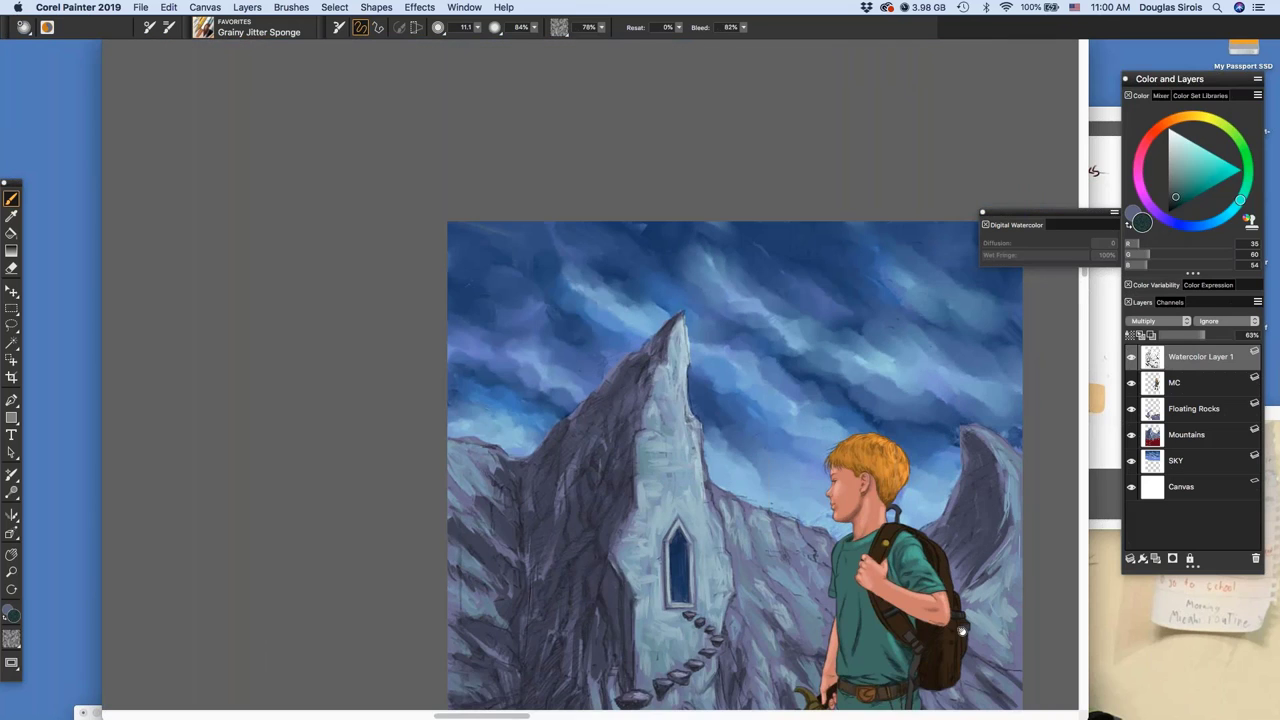
{"action": "left_click_drag", "start_coordinate": [962, 631], "coordinate": [760, 384]}
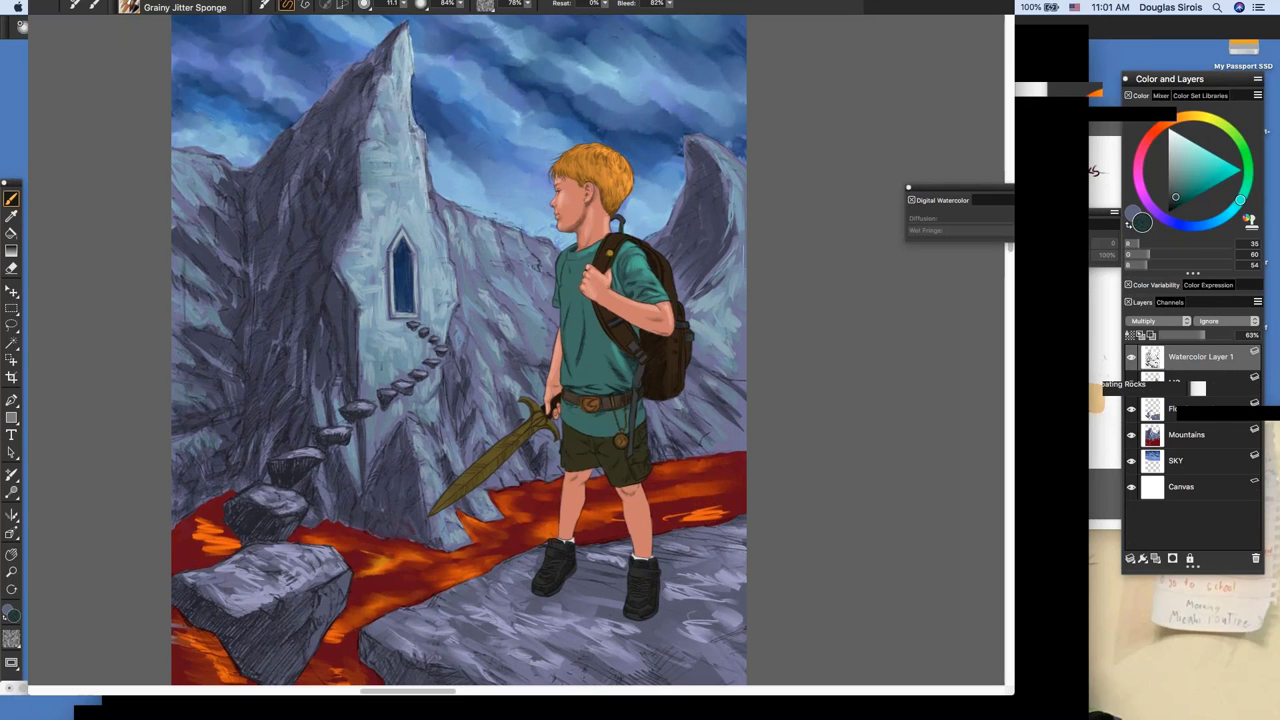
{"action": "left_click", "coordinate": [1131, 357]}
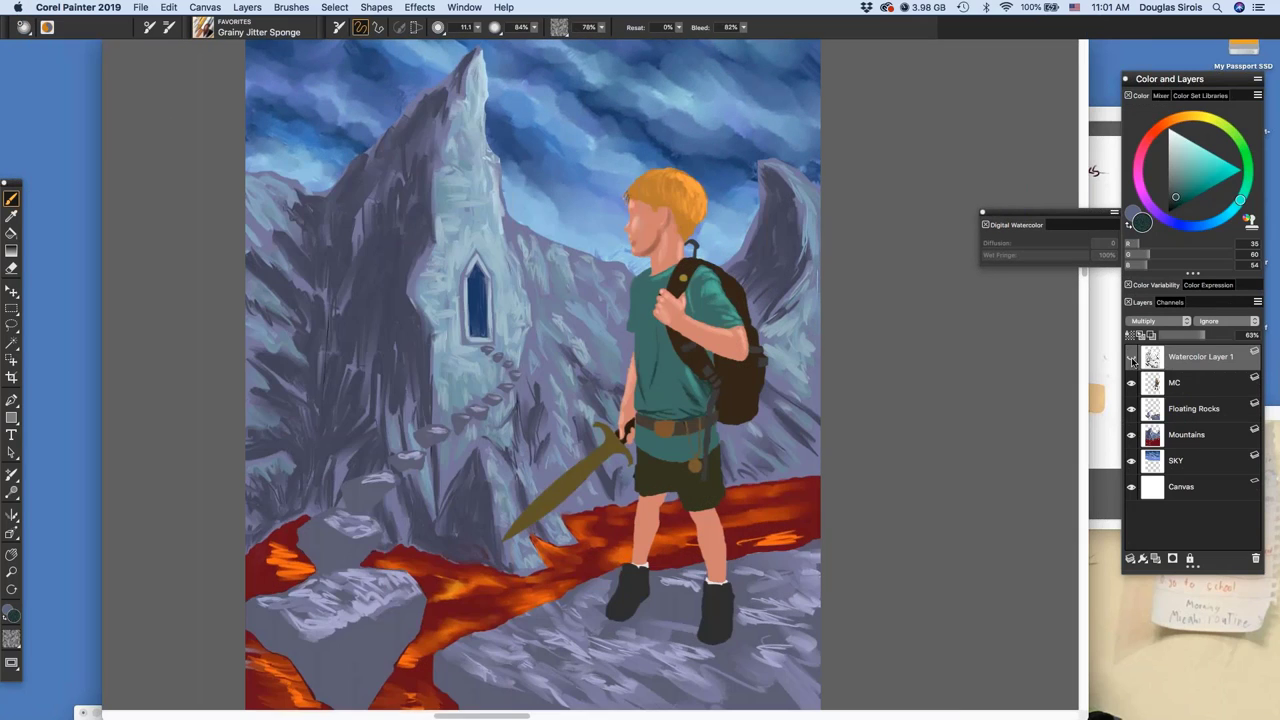
{"action": "left_click", "coordinate": [1132, 358]}
{"action": "left_click", "coordinate": [1132, 358]}
{"action": "left_click", "coordinate": [1132, 358]}
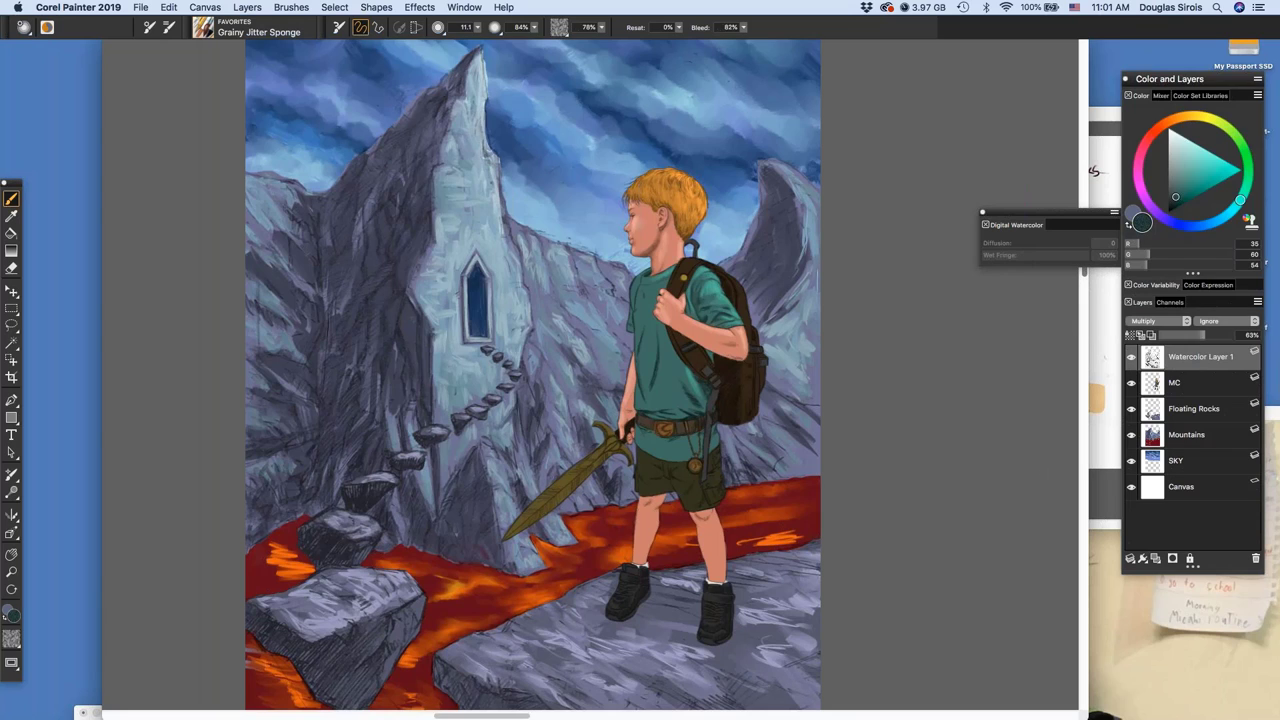
{"action": "key", "text": "Tab"}
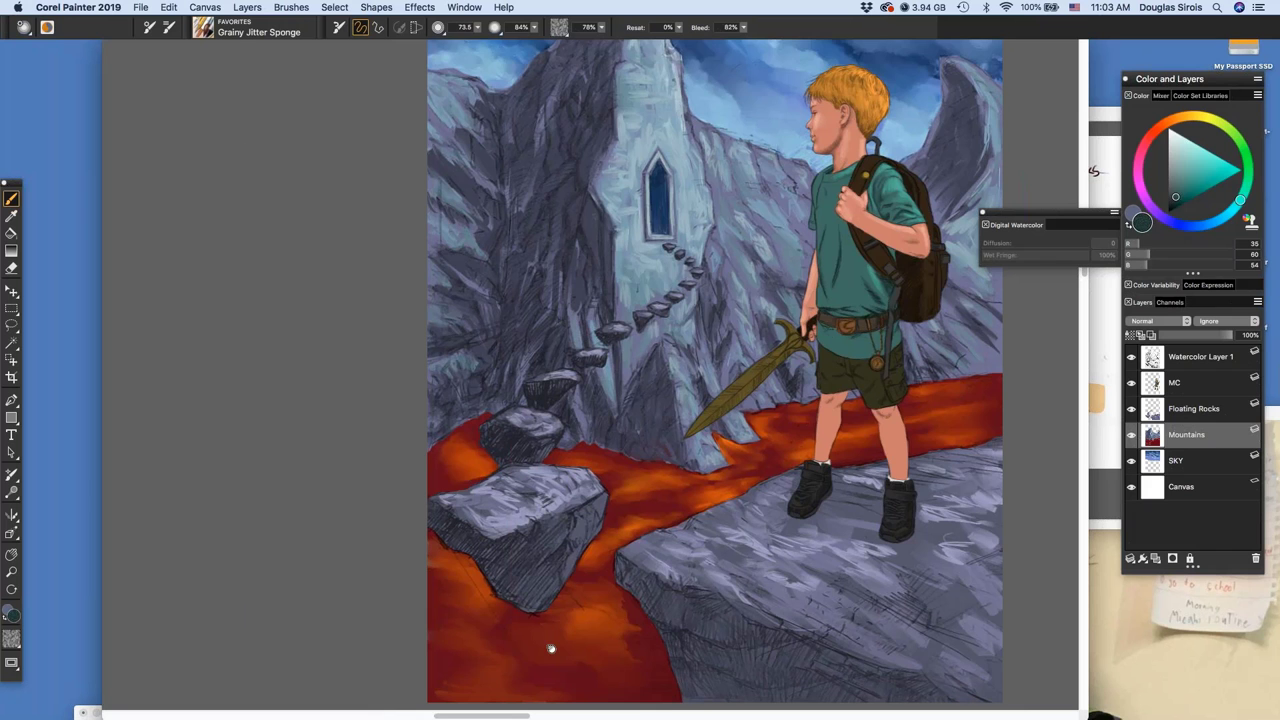
{"action": "scroll", "coordinate": [530, 620], "scroll_direction": "right", "scroll_amount": 2}
{"action": "scroll", "coordinate": [530, 620], "scroll_direction": "down", "scroll_amount": 2}
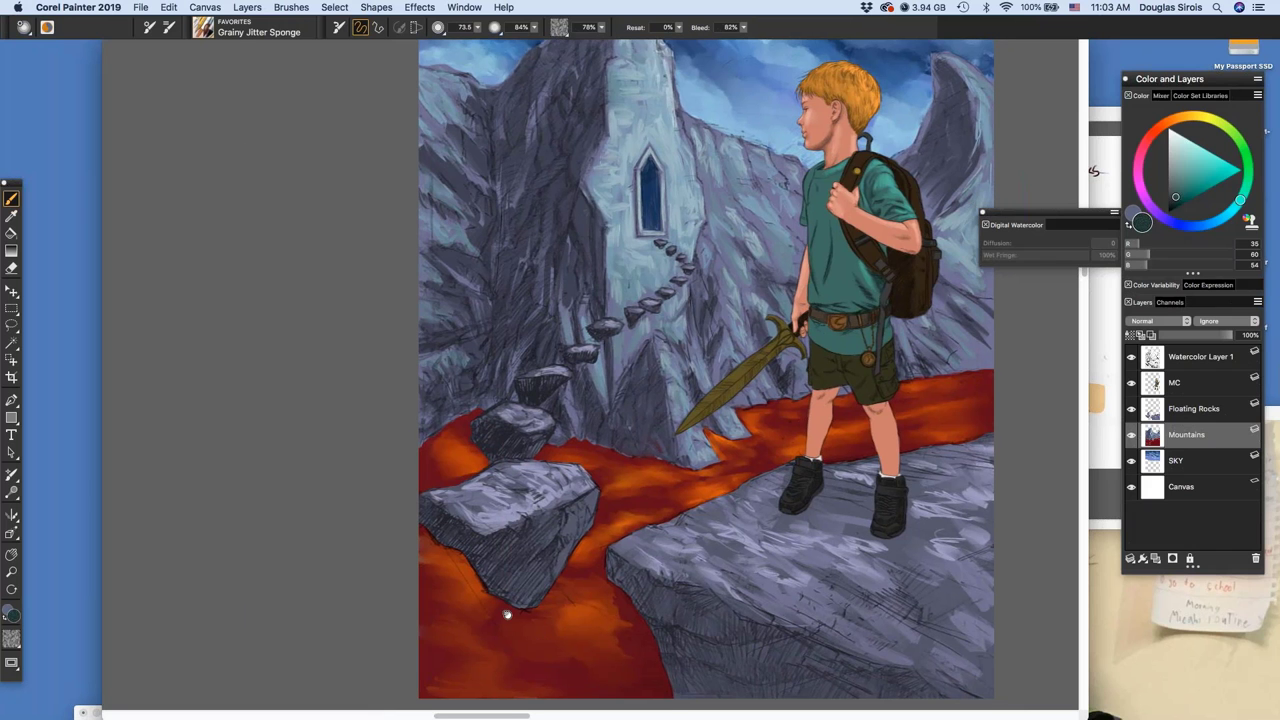